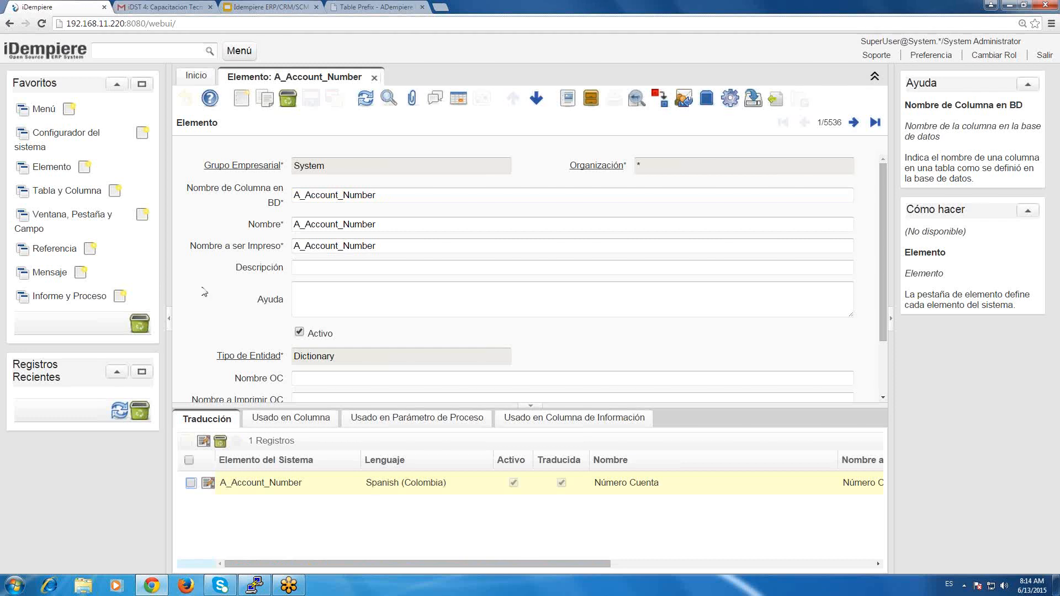
# Review the Nombre and Nombre a ser Impreso fields of the A_Account_Number element along with their field help.
pyautogui.click(391, 248)
pyautogui.moveTo(376, 247); pyautogui.dragTo(264, 241)
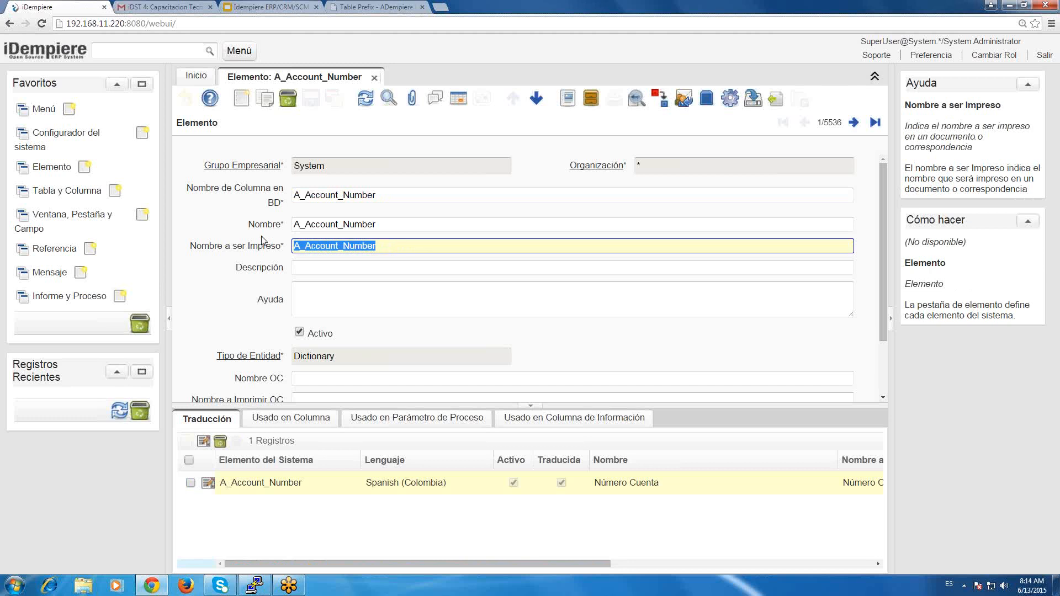
pyautogui.doubleClick(489, 224)
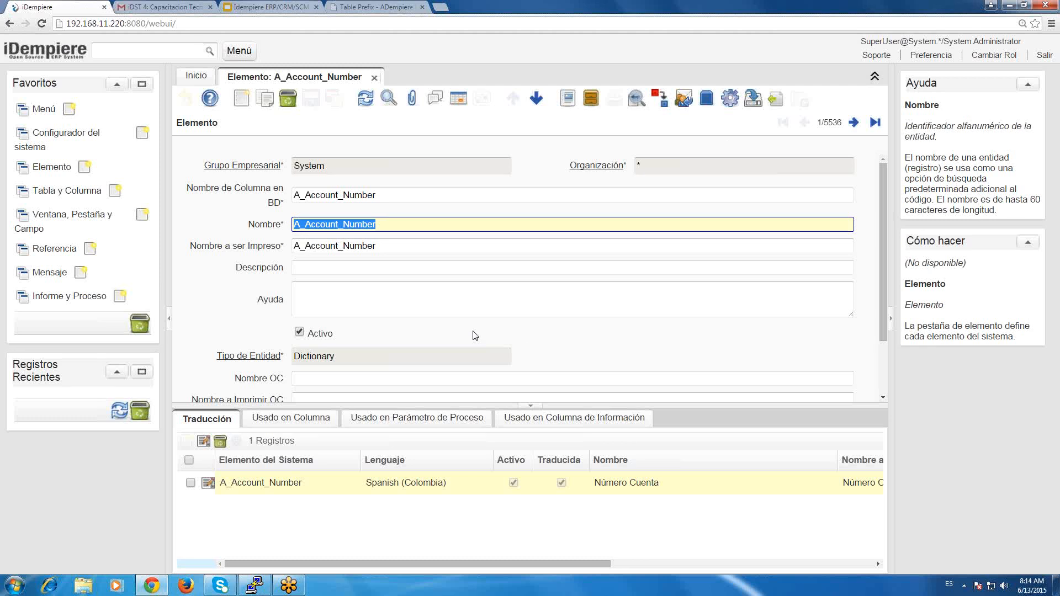
pyautogui.click(433, 232)
pyautogui.press('Tab')
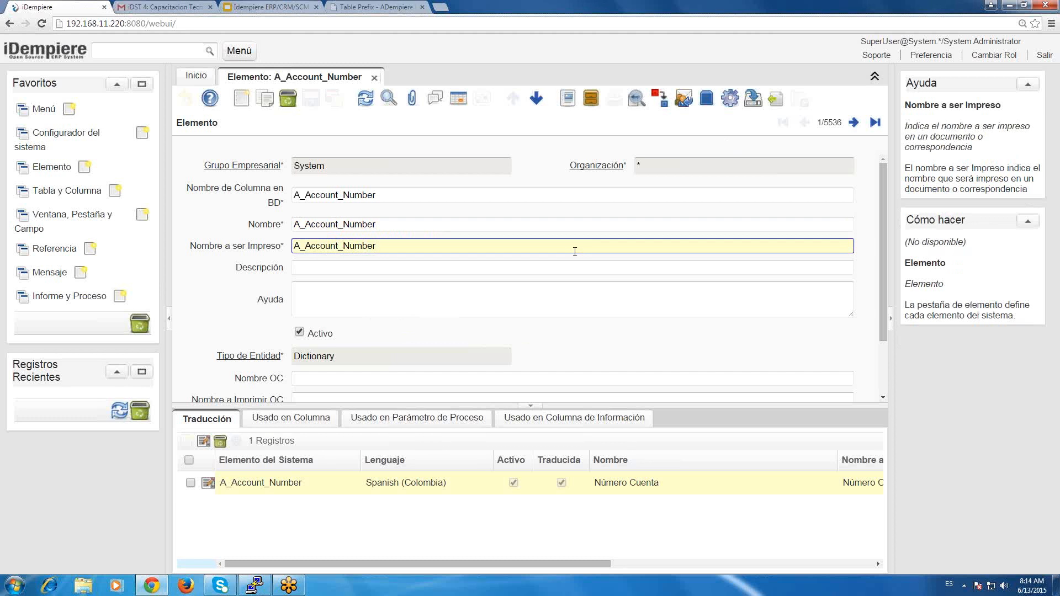
pyautogui.press('Tab')
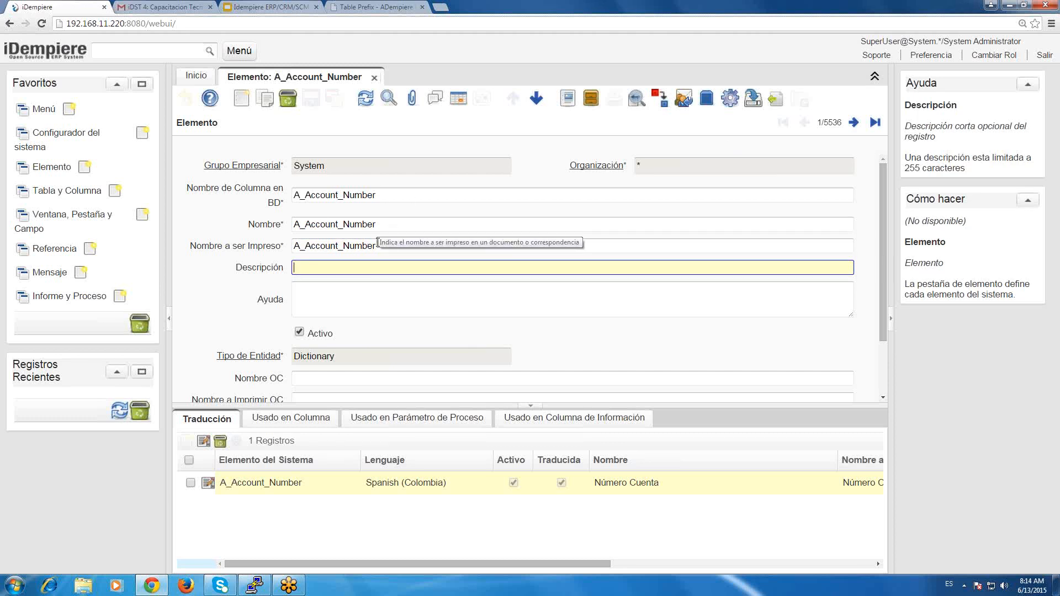
pyautogui.hotkey('shift', 'Tab')
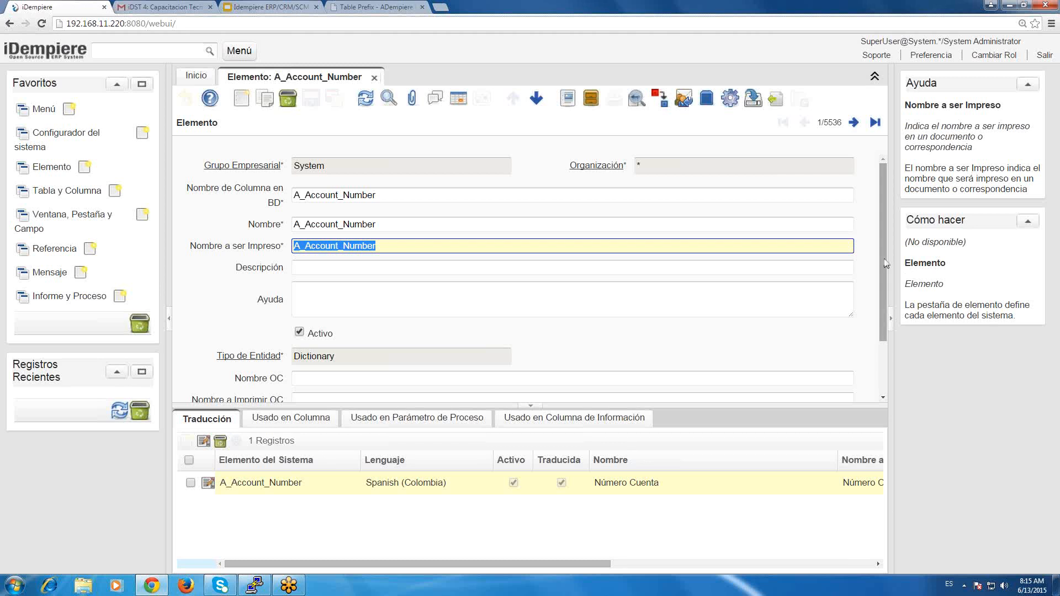
# Compare the field help for Descripción and Ayuda on the A_Account_Number element.
pyautogui.click(553, 293)
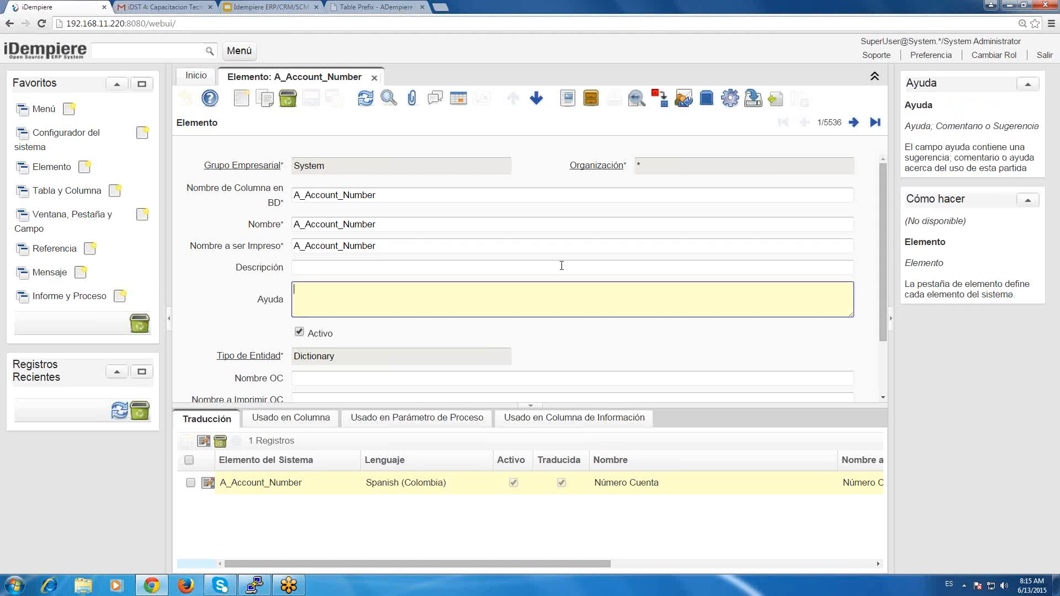
pyautogui.click(561, 266)
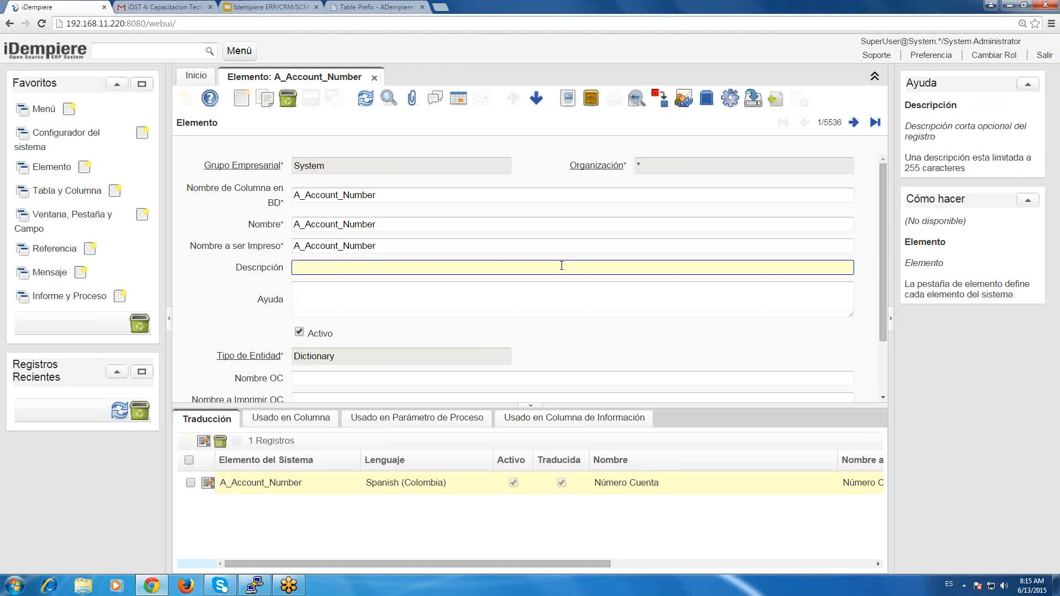
pyautogui.click(412, 294)
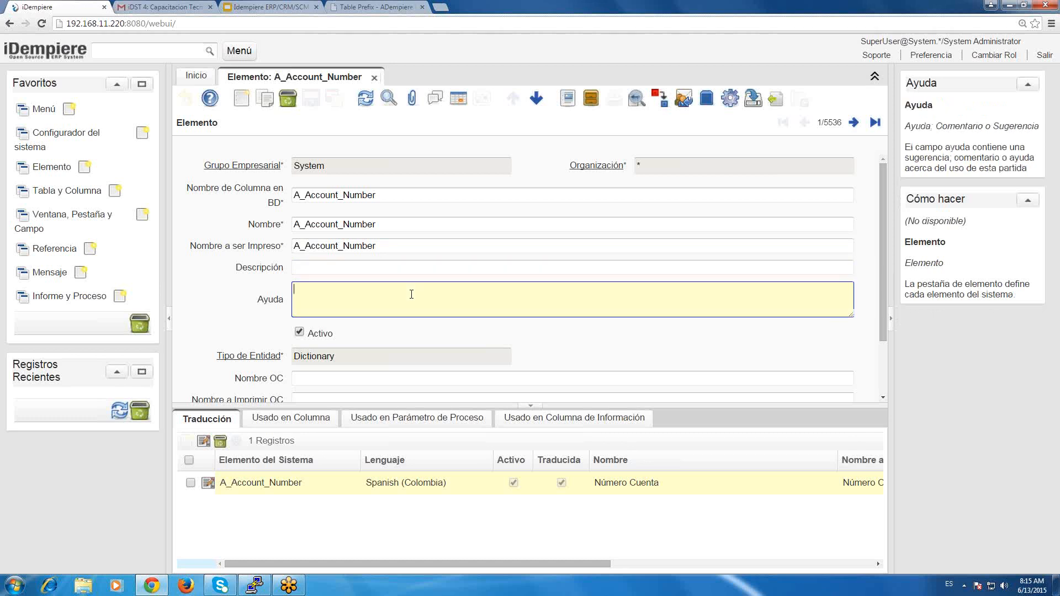
pyautogui.click(335, 270)
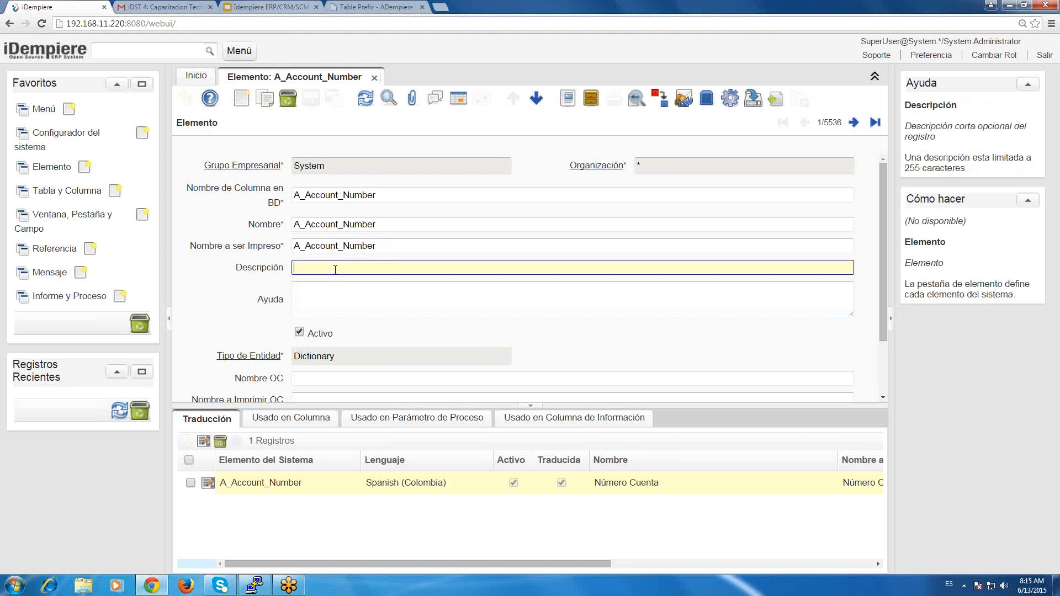
pyautogui.click(334, 298)
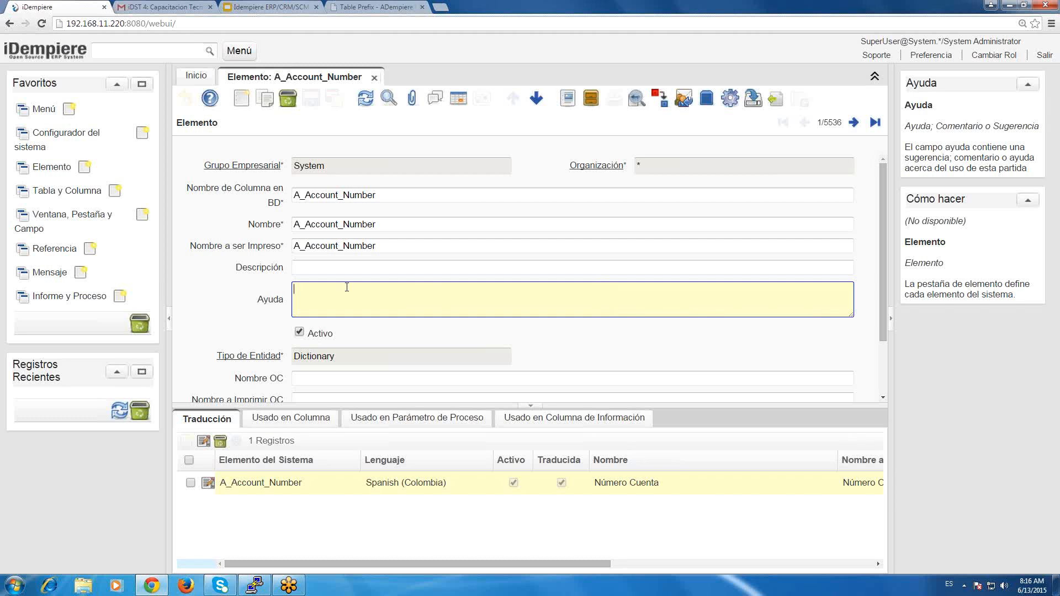
pyautogui.click(455, 265)
pyautogui.click(452, 302)
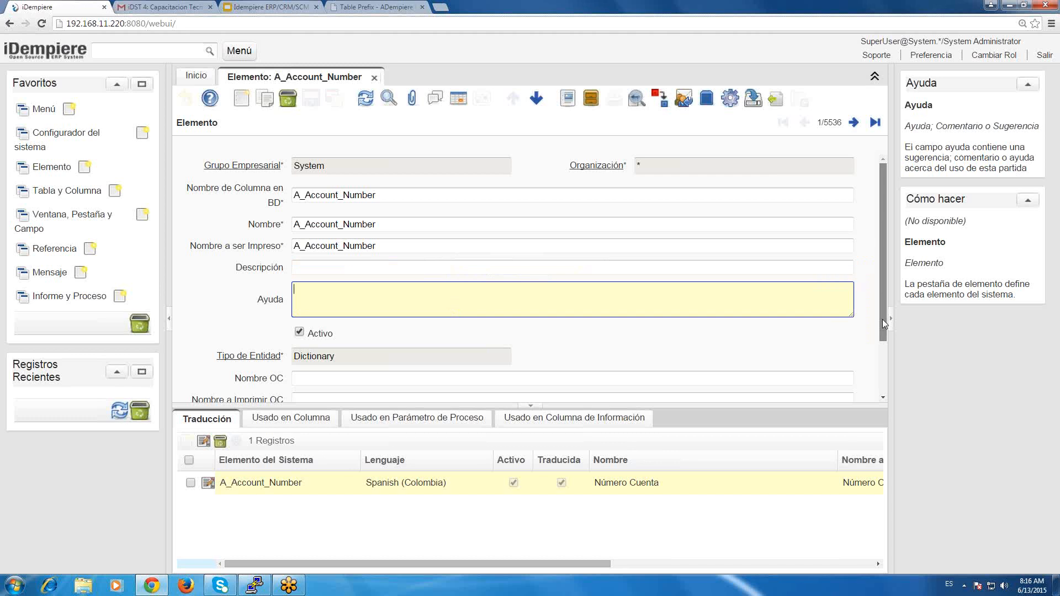
# Review the element's purchase order fields: Nombre OC, Nombre a Imprimir OC, Descripción de la OC and Ayuda OC.
pyautogui.scroll(-1, 883, 336)
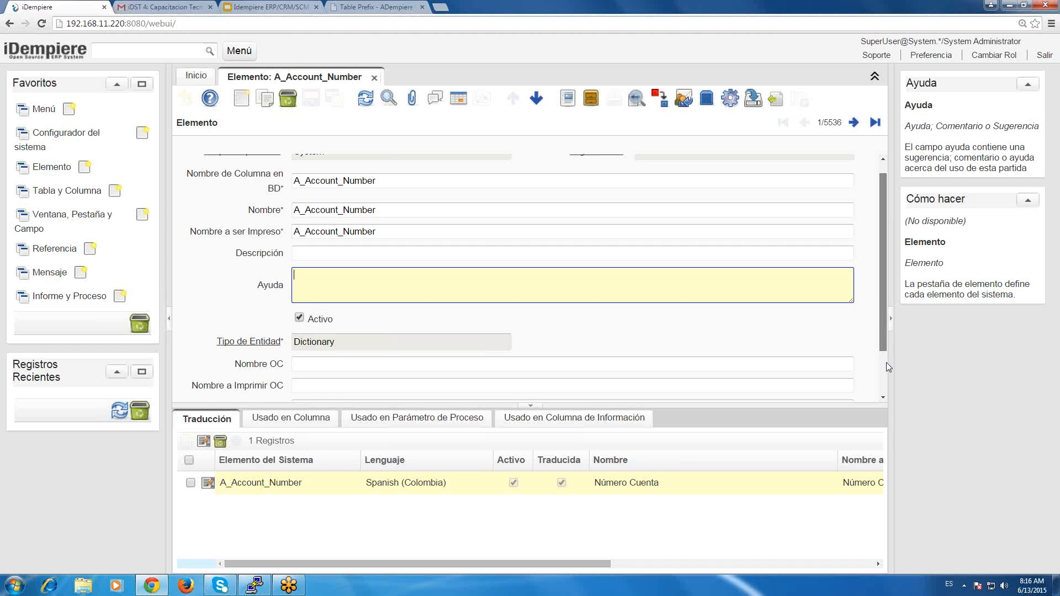
pyautogui.scroll(-2, 886, 363)
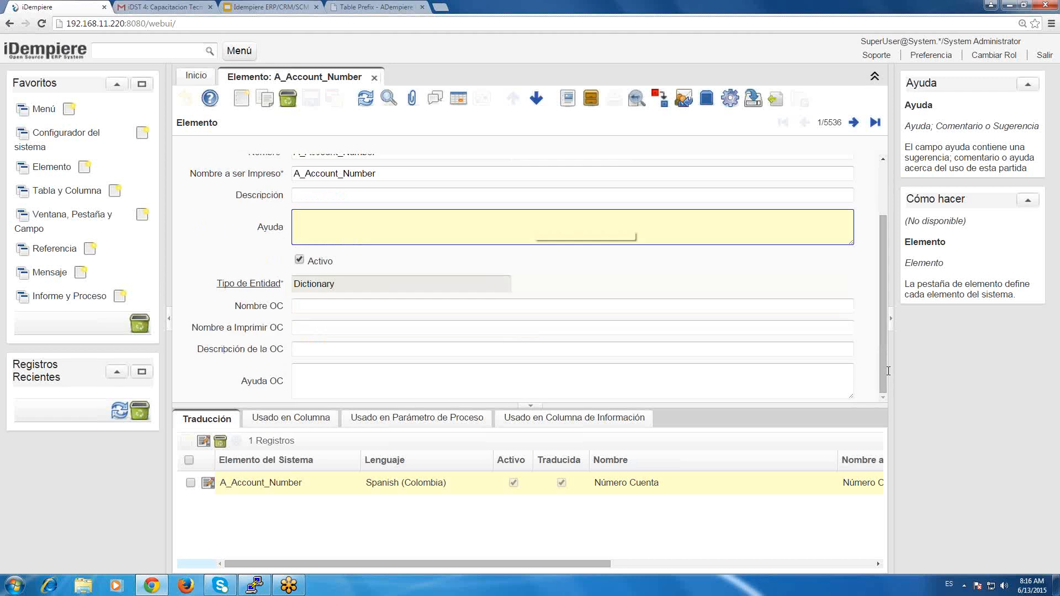
pyautogui.hotkey('shift', 'Tab')
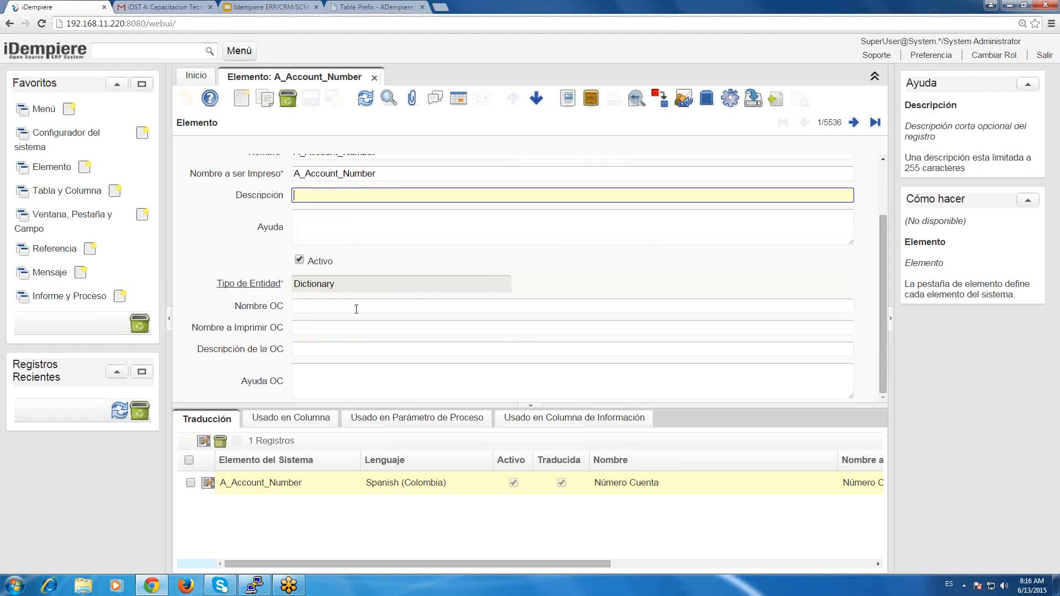
pyautogui.click(357, 309)
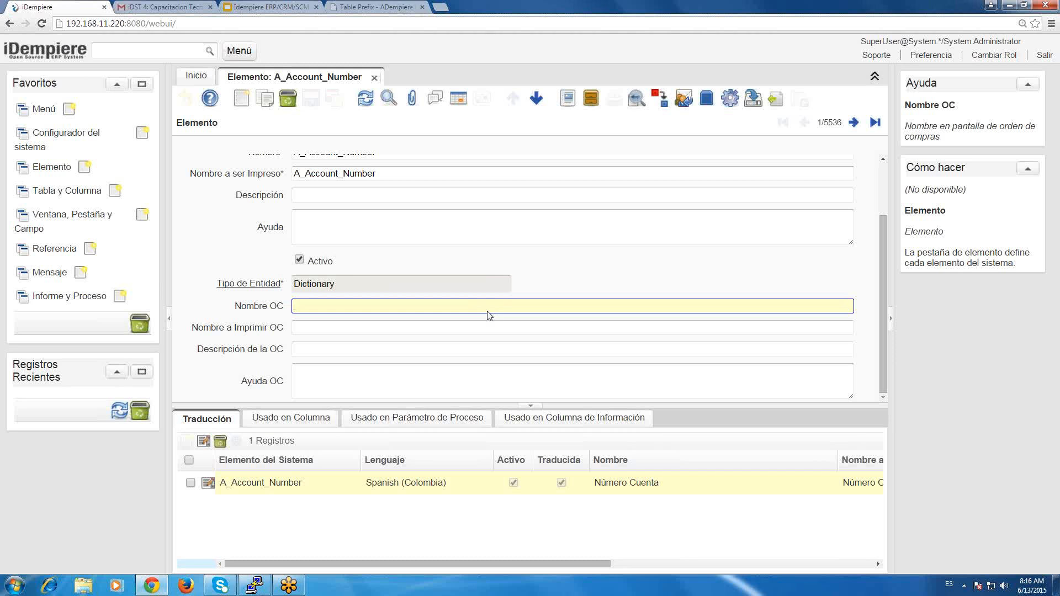
pyautogui.click(409, 330)
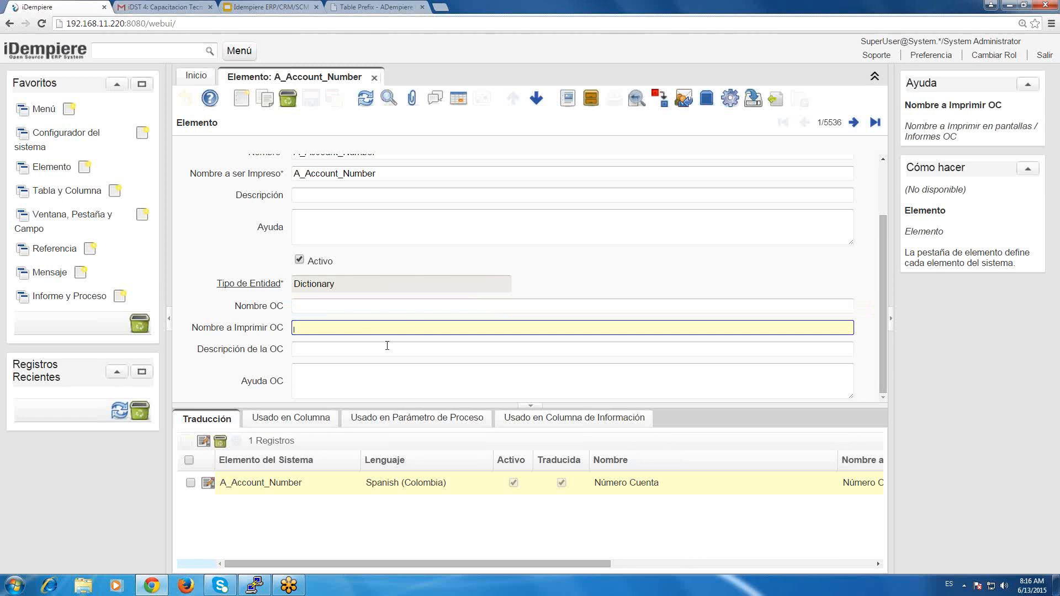
pyautogui.click(388, 345)
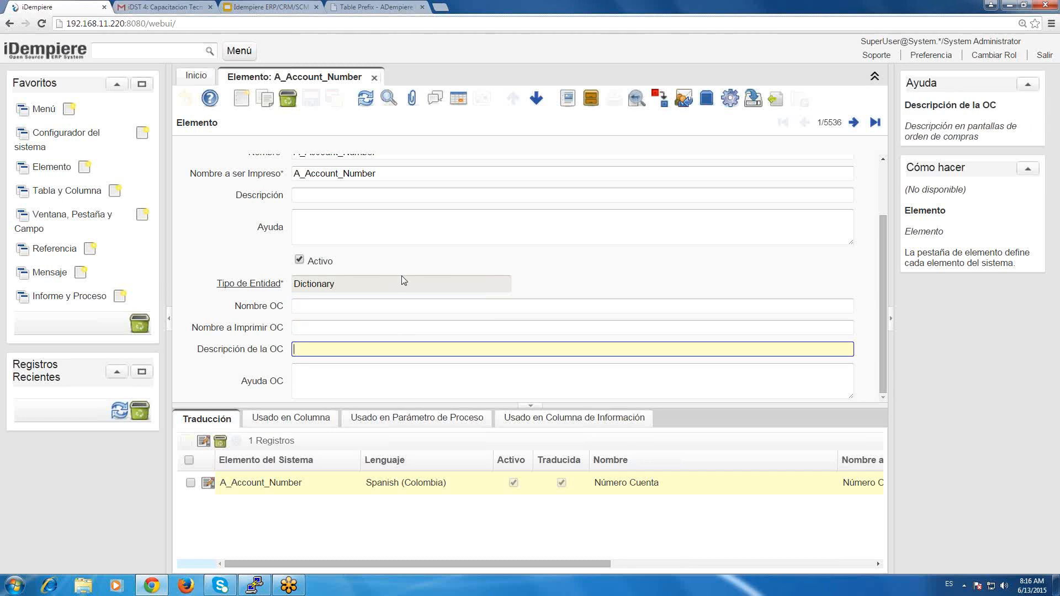
pyautogui.click(529, 374)
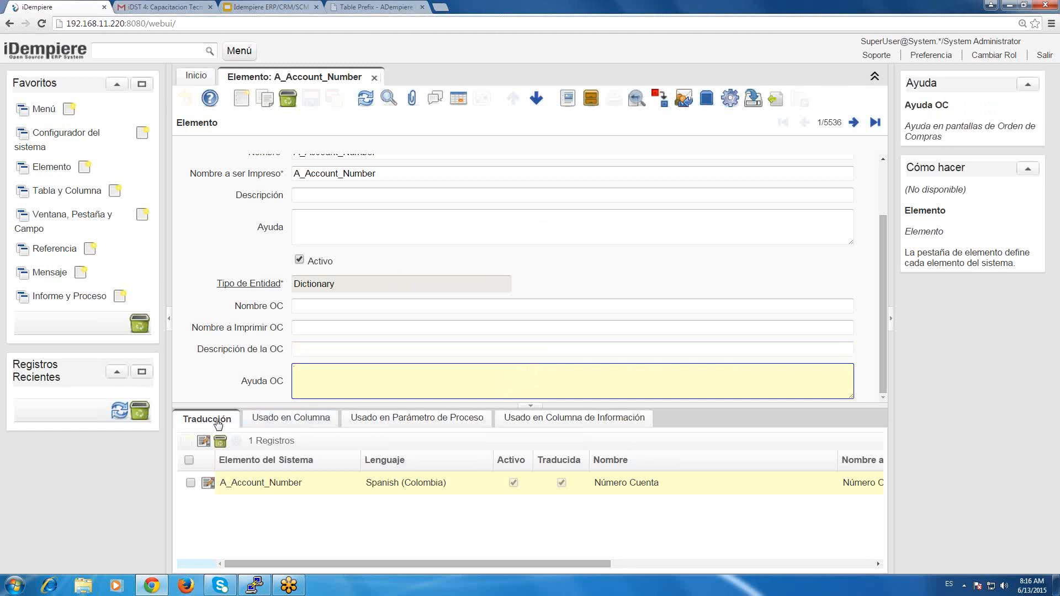
# Check the element's translation and where it is used in columns, process parameters and information columns.
pyautogui.click(207, 480)
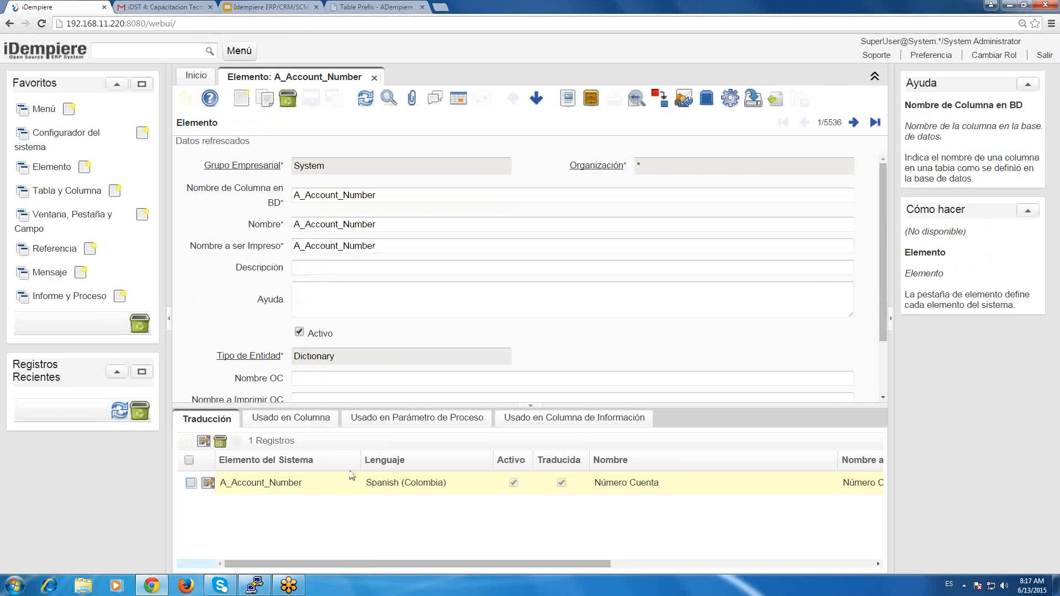
pyautogui.click(250, 414)
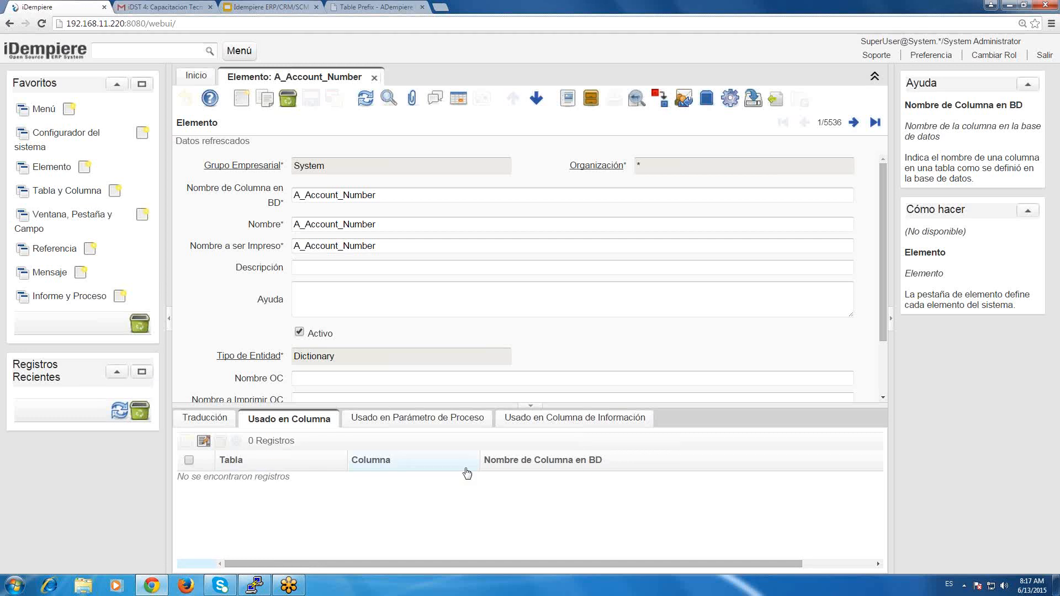
pyautogui.click(418, 425)
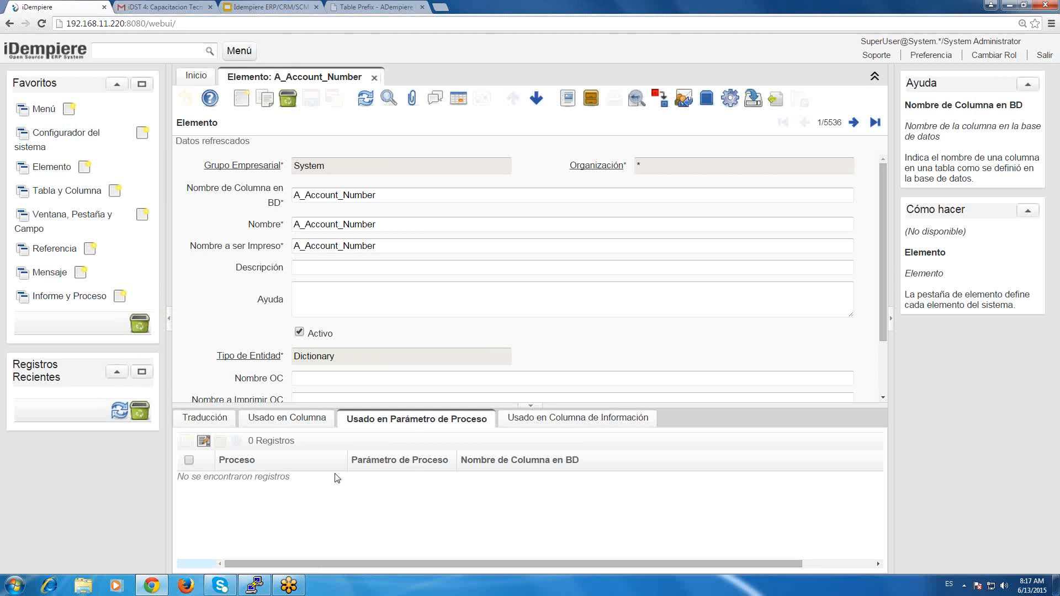
pyautogui.click(602, 418)
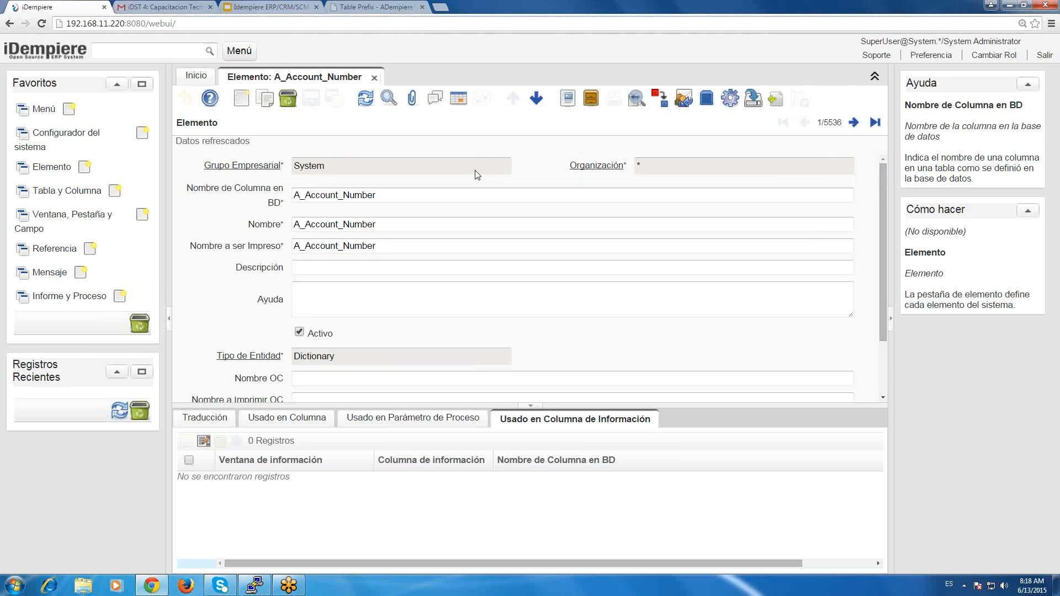
# Go over the element's database column name, name, print name and description fields again.
pyautogui.click(436, 224)
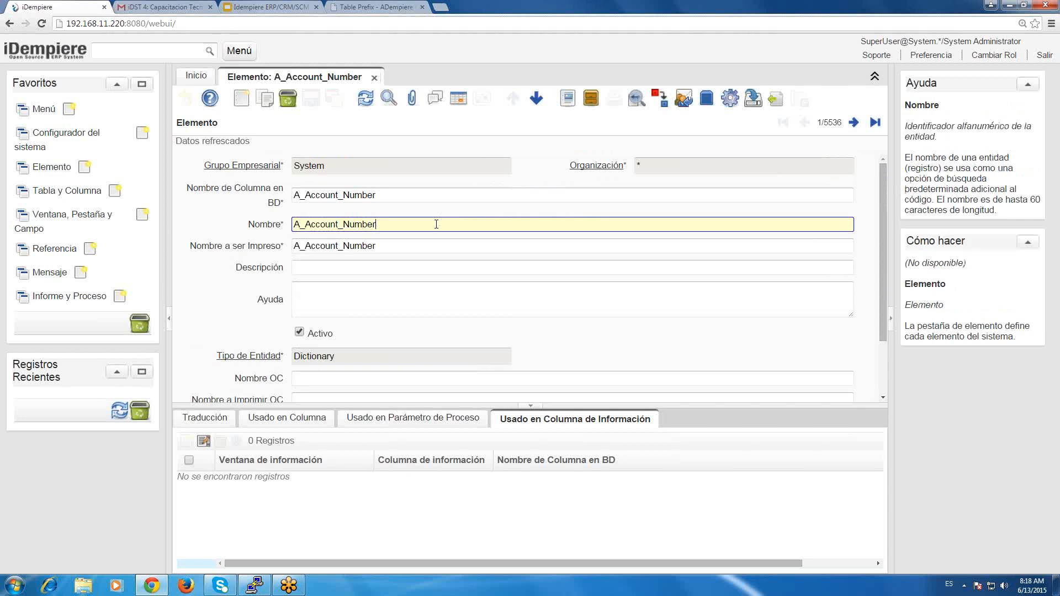
pyautogui.click(414, 193)
pyautogui.click(408, 250)
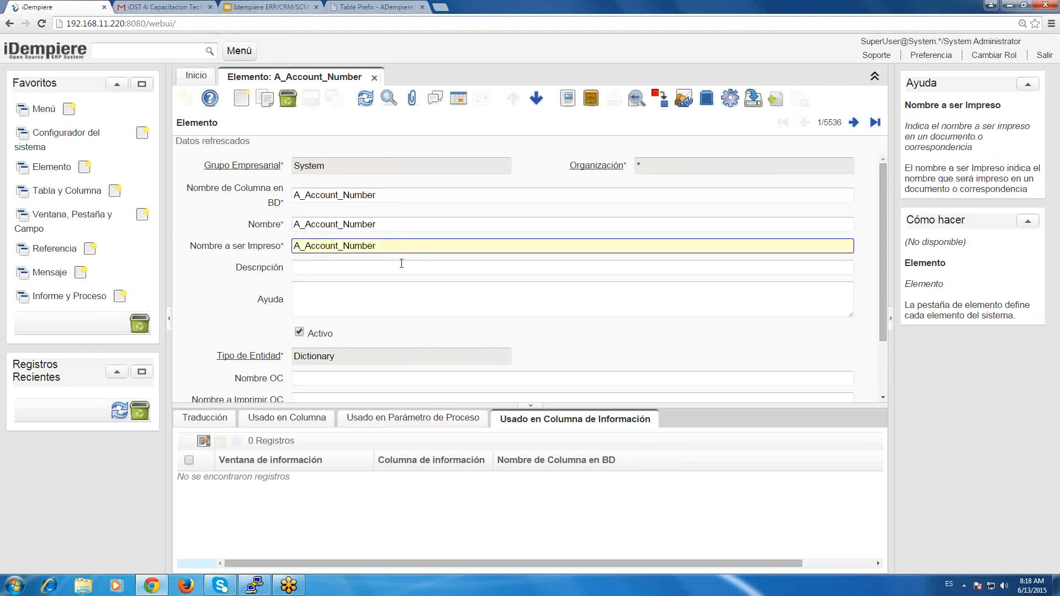
pyautogui.click(402, 266)
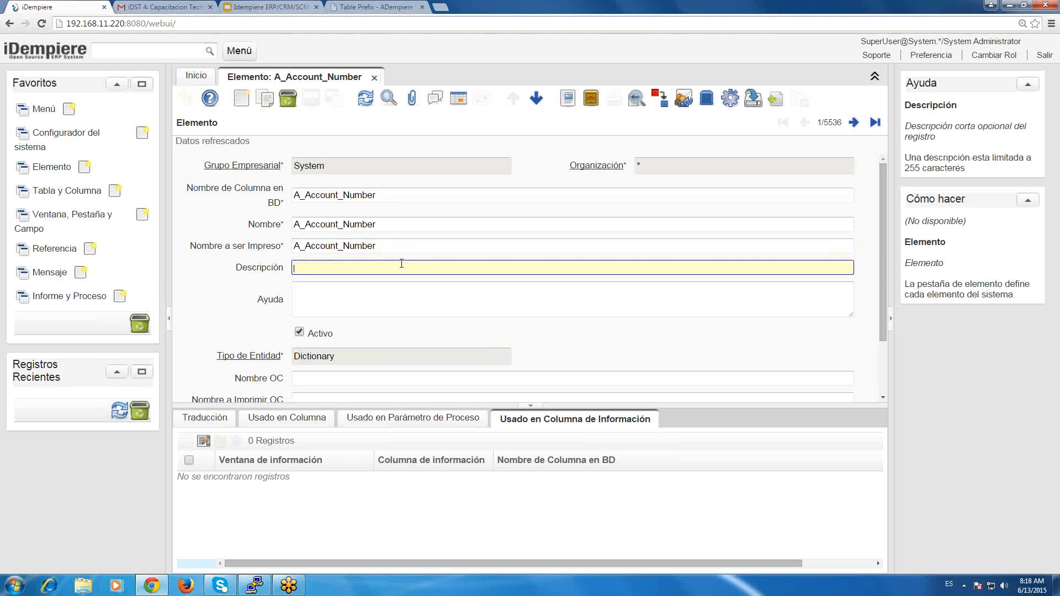
pyautogui.hotkey('shift', 'Tab')
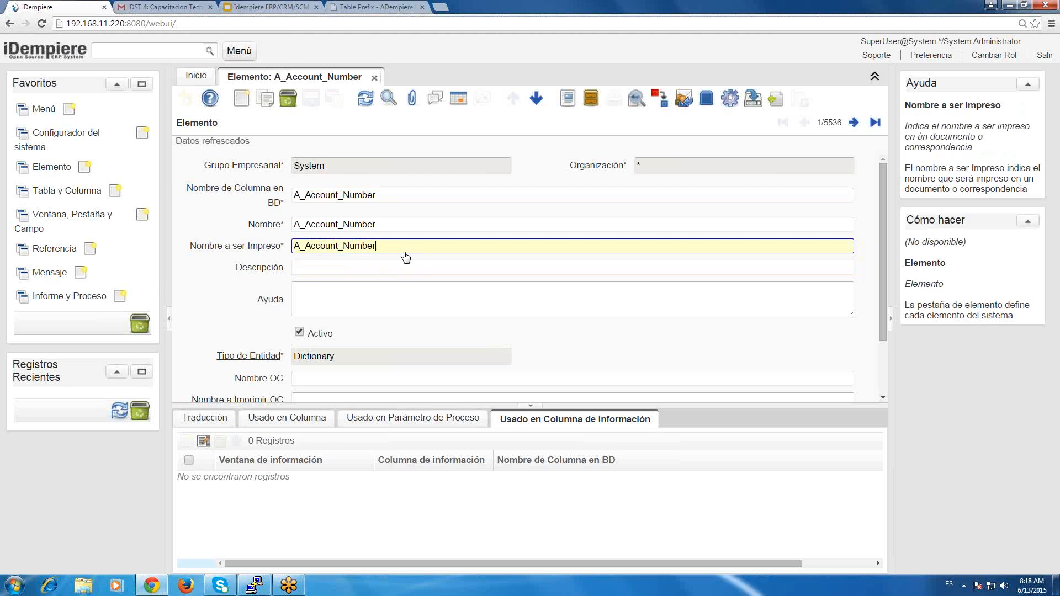
# Open the Tabla y Columna window and review the Nombre, Descripción and Ayuda fields of the A_Asset table.
pyautogui.click(59, 191)
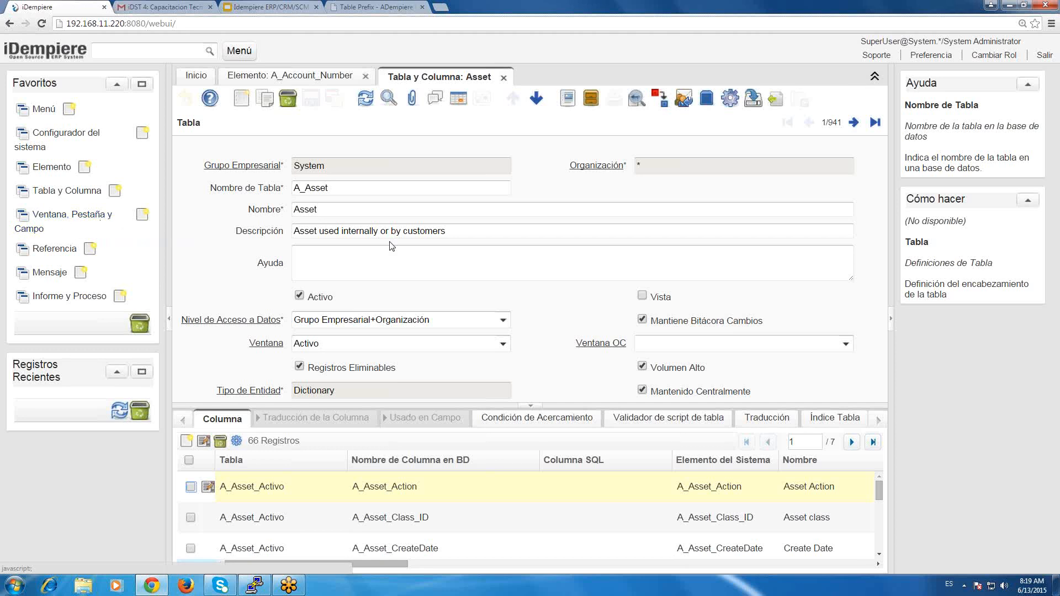
pyautogui.click(403, 265)
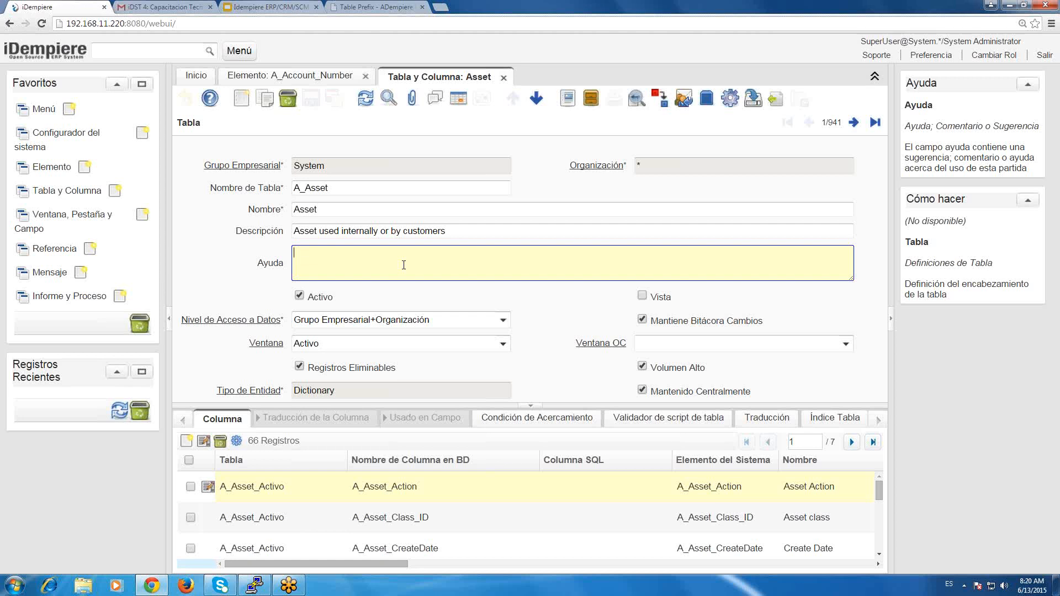
pyautogui.click(613, 233)
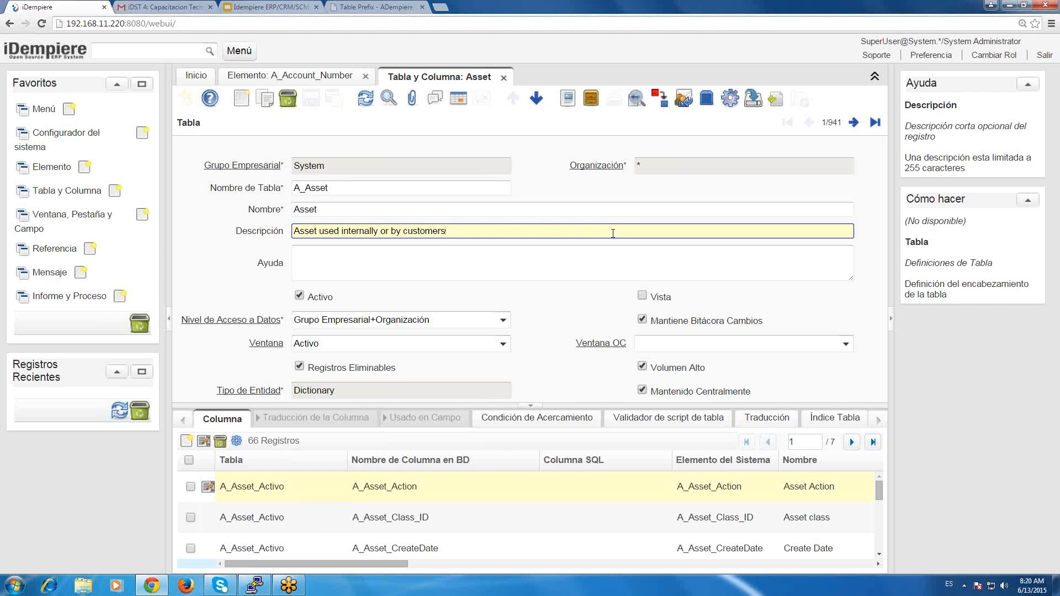
pyautogui.click(574, 260)
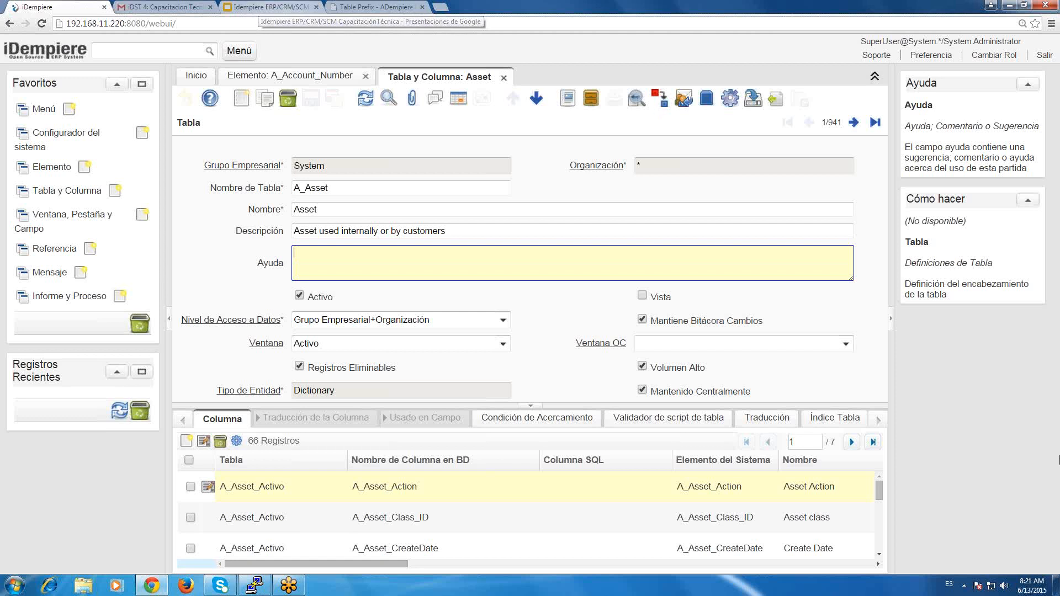
pyautogui.click(1050, 542)
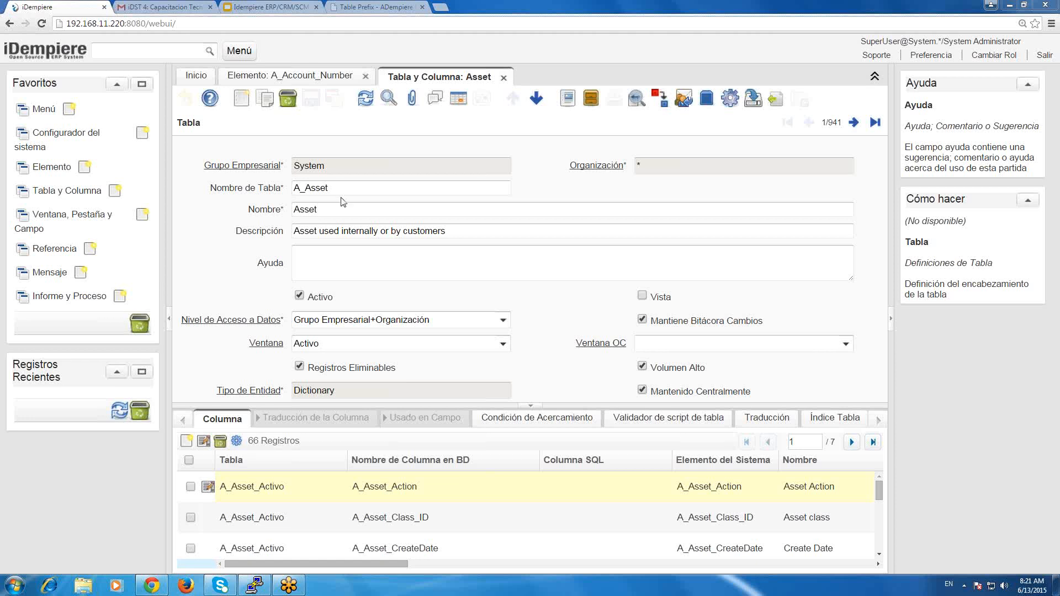
pyautogui.click(419, 203)
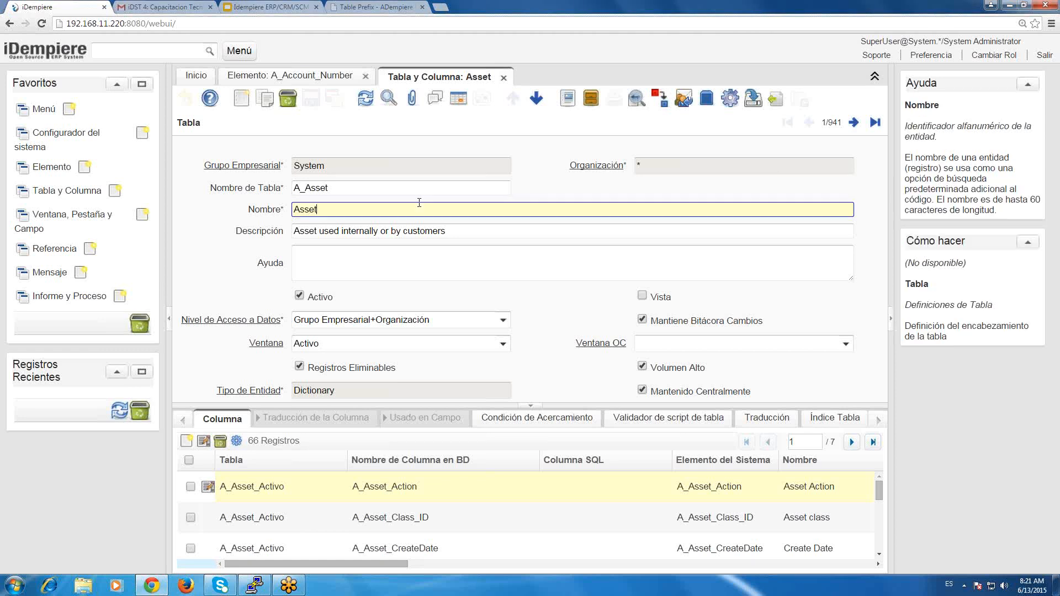
# Switch to the ADempiere wiki's Table Prefix page and enlarge it to 110% to read the table prefixes.
pyautogui.click(878, 17)
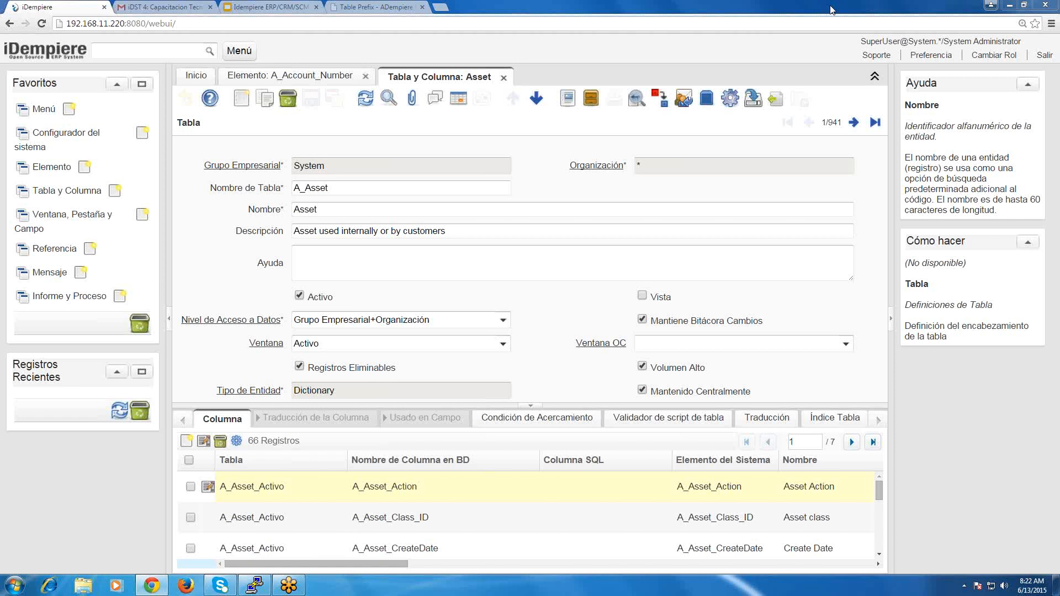
pyautogui.click(350, 7)
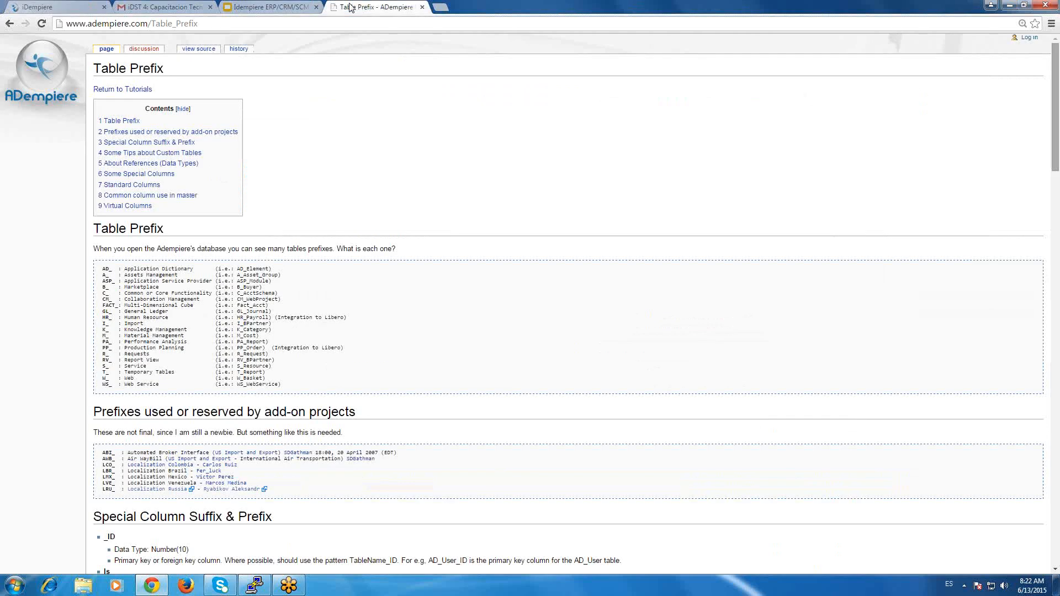
pyautogui.hotkey('ctrl', '+')
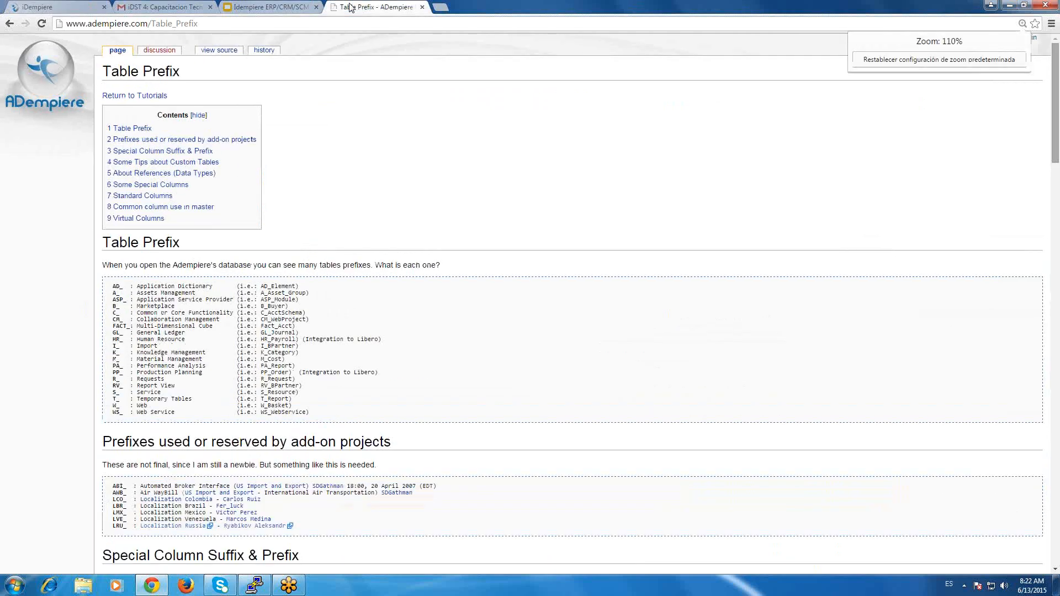
# Enlarge the Table Prefix wiki page further and point out its web address.
pyautogui.hotkey('ctrl', '+')
pyautogui.hotkey('ctrl', '+')
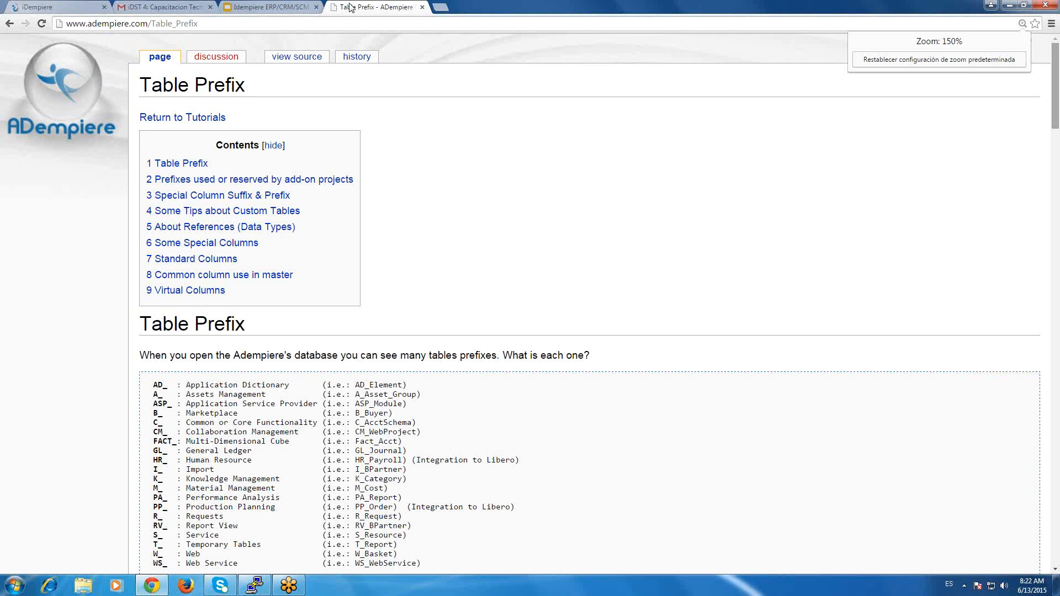
pyautogui.hotkey('ctrl', '+')
pyautogui.hotkey('ctrl', '+')
pyautogui.hotkey('ctrl', 'l')
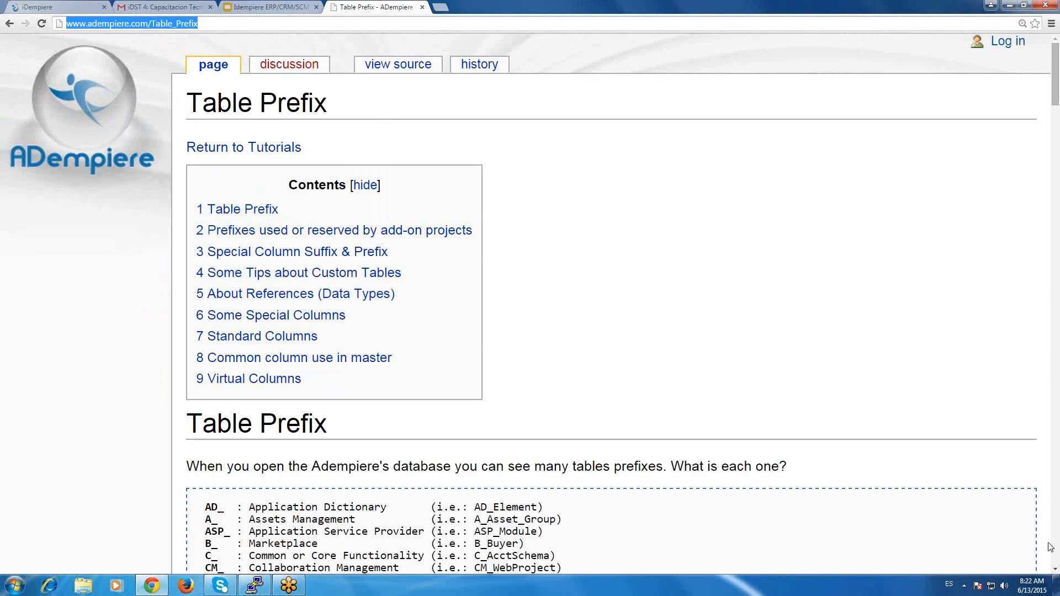
pyautogui.click(801, 298)
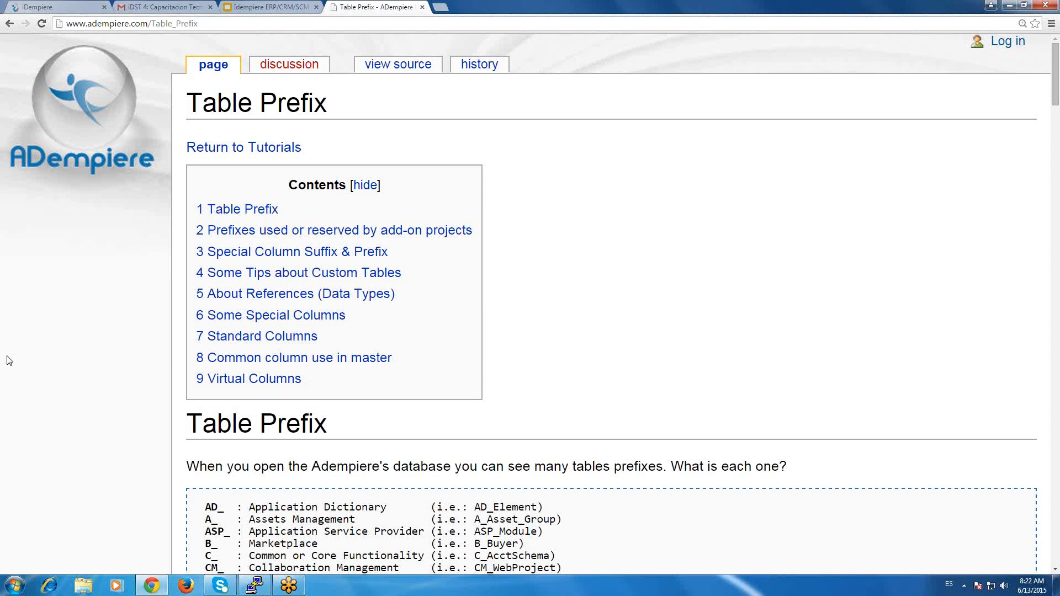
# Read through the list of table prefixes, down to the prefixes used or reserved by add-on projects.
pyautogui.scroll(-1, 9, 361)
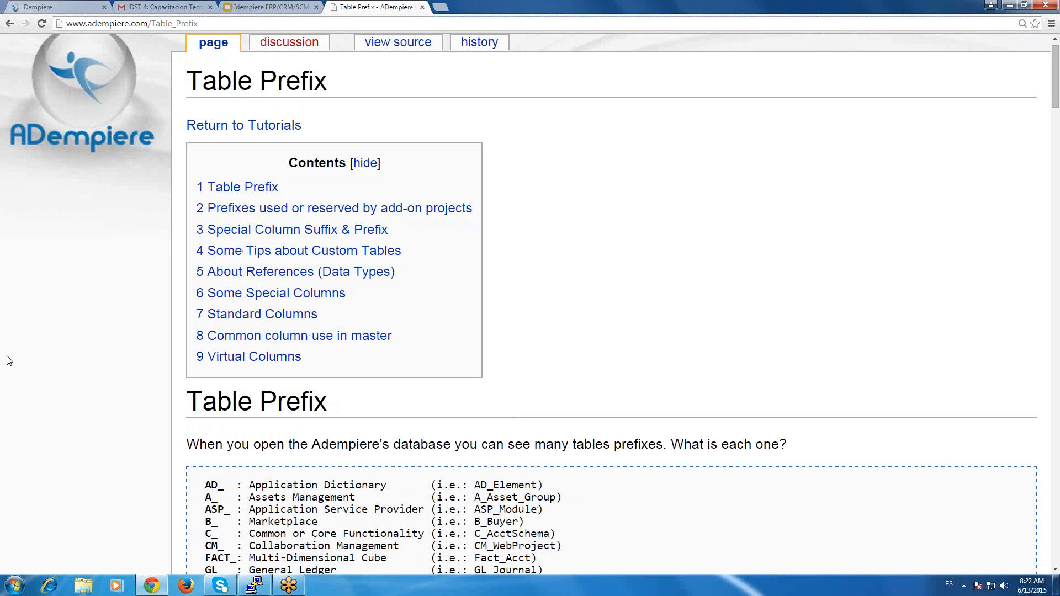
pyautogui.scroll(-5, 321, 263)
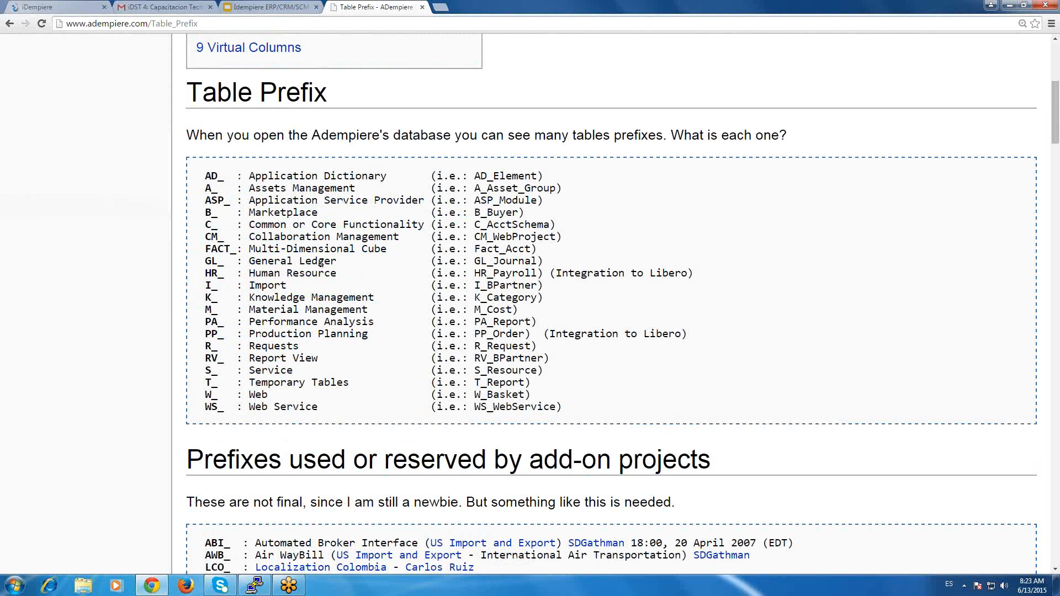
pyautogui.scroll(-1, 321, 263)
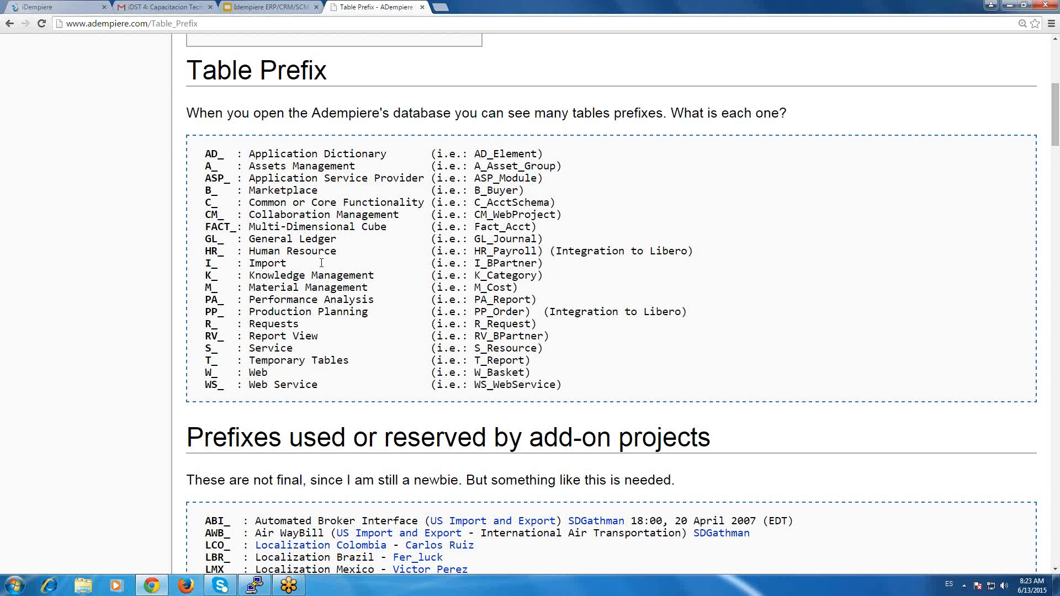
pyautogui.scroll(-3, 322, 263)
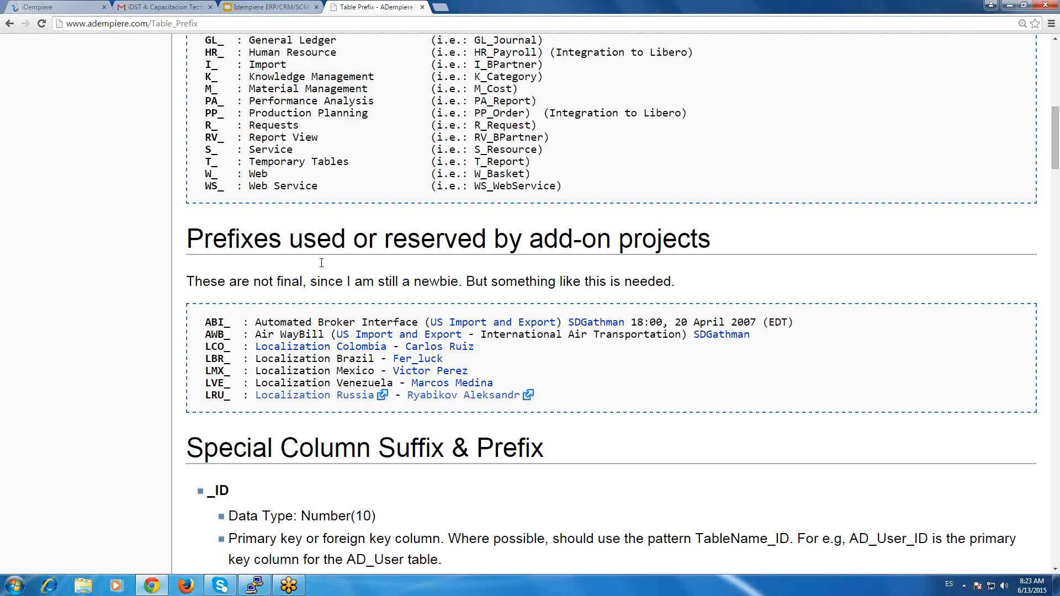
# Review the Special Column Suffix & Prefix section, highlighting the _ID suffix.
pyautogui.scroll(-2, 322, 263)
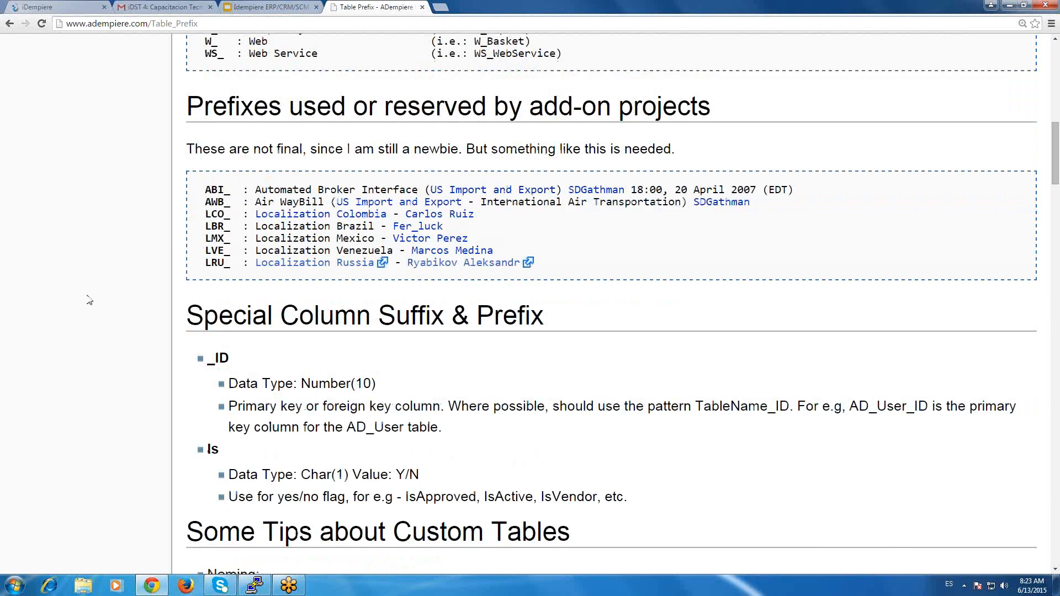
pyautogui.scroll(-3, 222, 183)
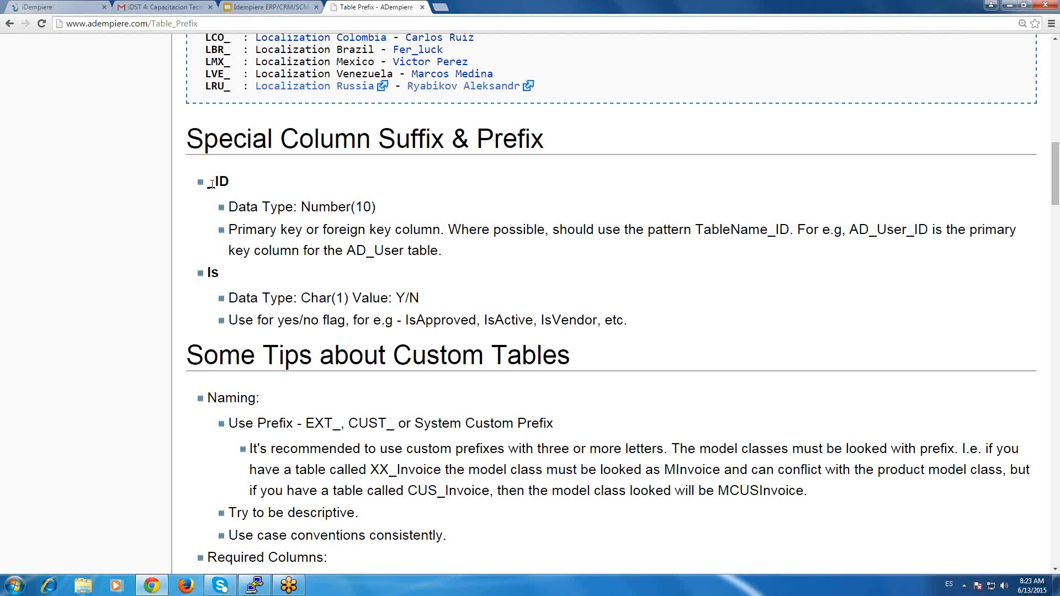
pyautogui.doubleClick(219, 183)
pyautogui.click(211, 183)
pyautogui.doubleClick(226, 181)
pyautogui.click(112, 341)
# Read the custom table tips on naming prefixes, required columns and suggested columns.
pyautogui.scroll(-1, 112, 341)
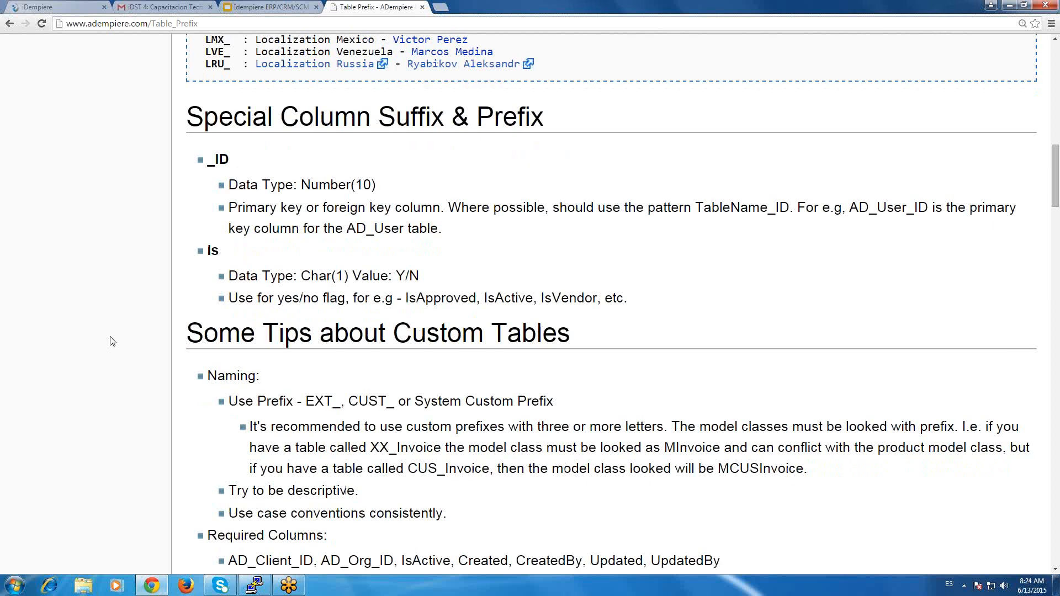
pyautogui.scroll(-3, 112, 341)
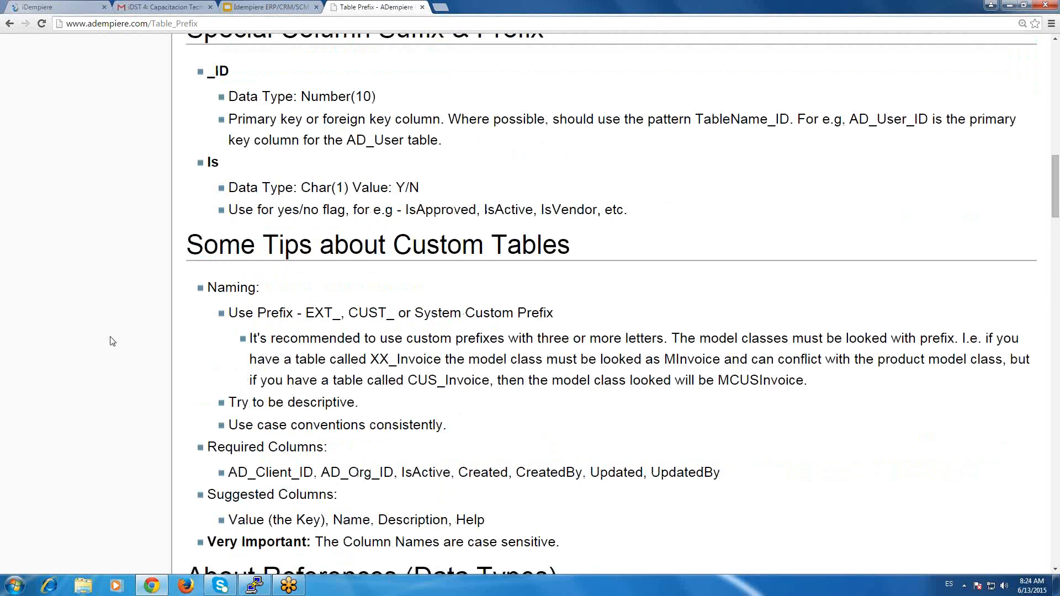
pyautogui.scroll(-3, 112, 341)
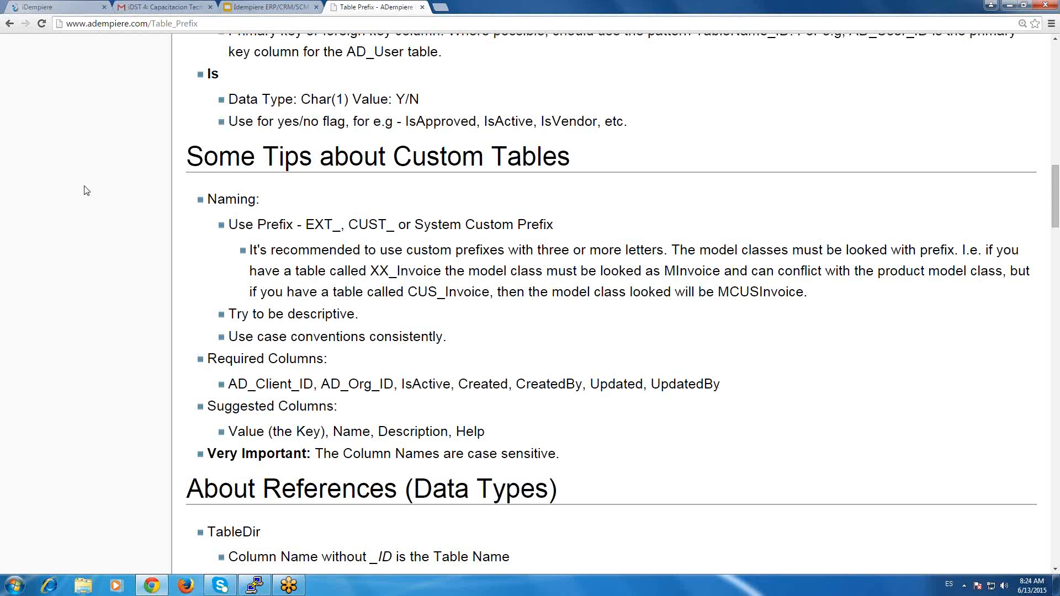
# Review the TableDir reference under About References (Data Types), highlighting the example column C_BPartner_ID.
pyautogui.scroll(-1, 86, 190)
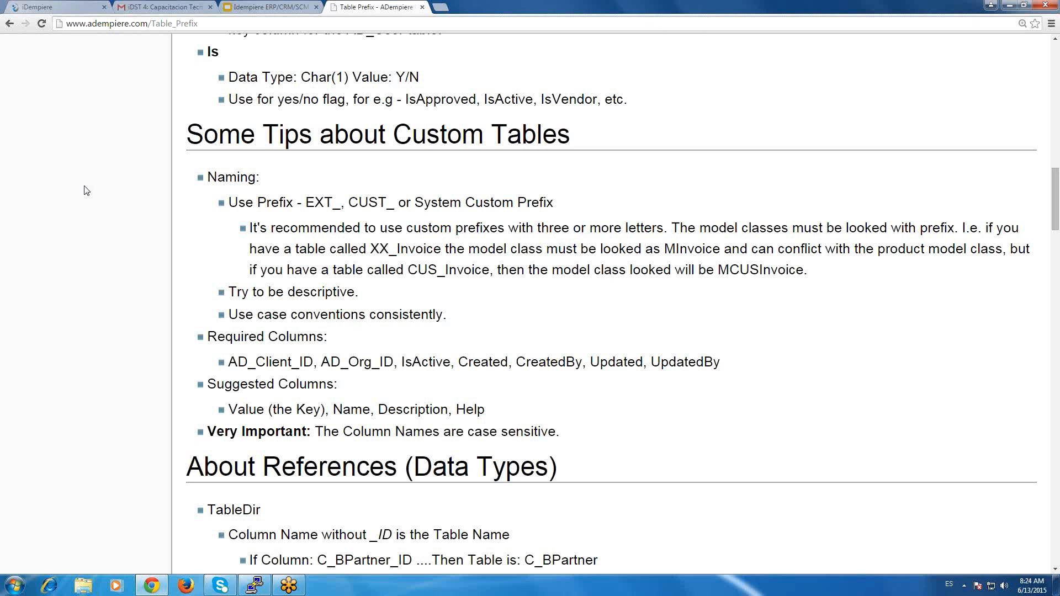
pyautogui.scroll(-6, 86, 190)
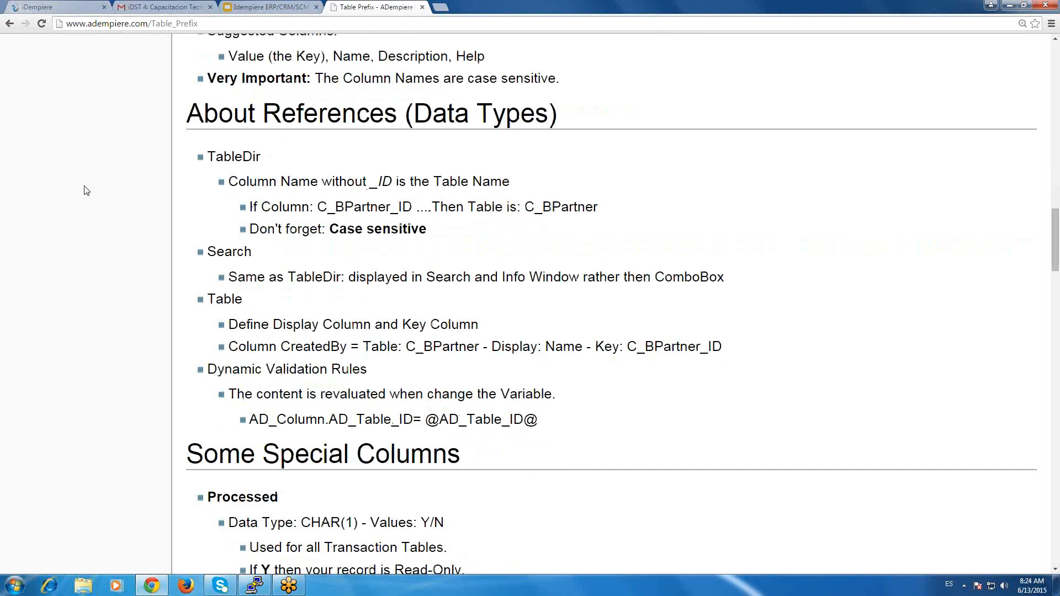
pyautogui.scroll(-1, 308, 159)
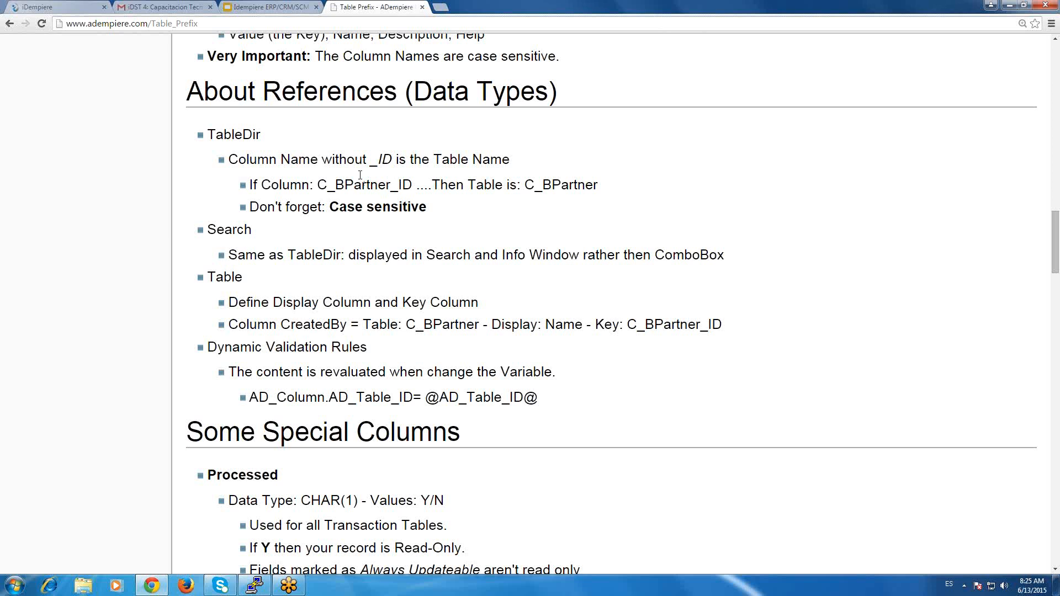
pyautogui.moveTo(391, 184); pyautogui.dragTo(415, 188)
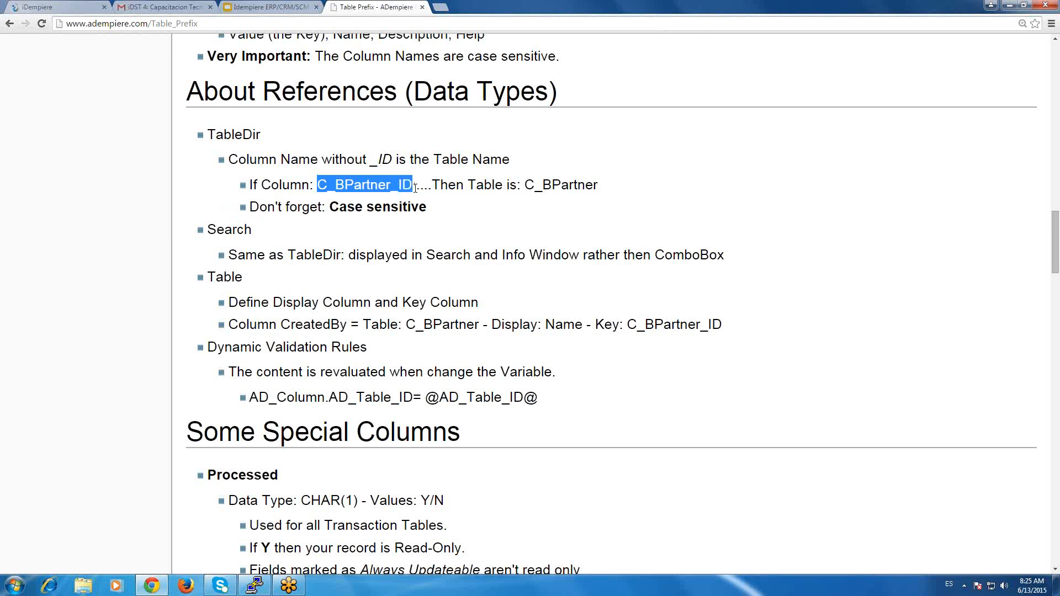
pyautogui.click(386, 184)
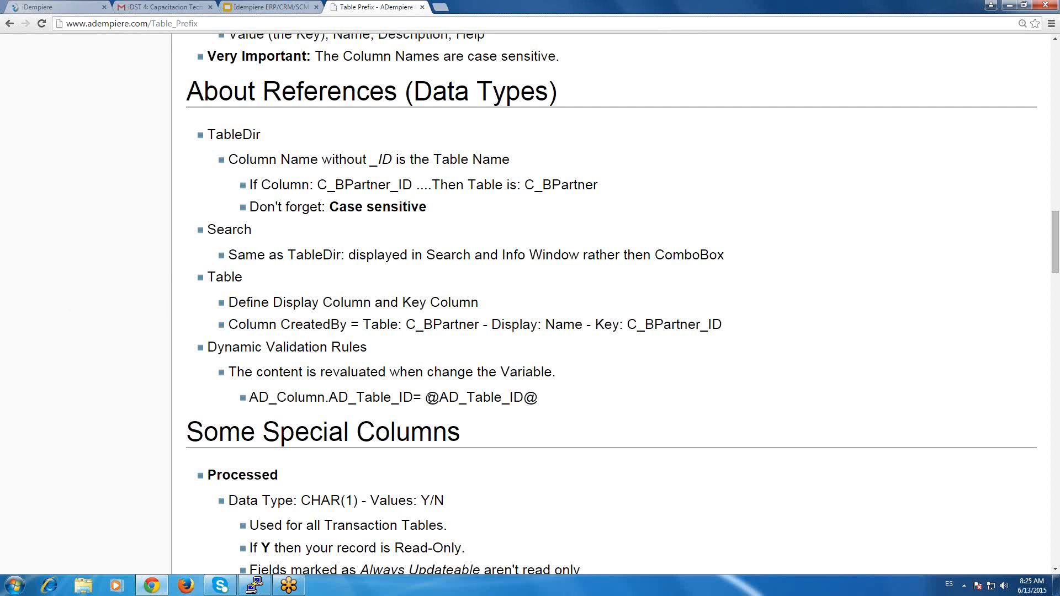
pyautogui.moveTo(440, 399); pyautogui.dragTo(540, 409)
pyautogui.click(537, 402)
pyautogui.click(428, 396)
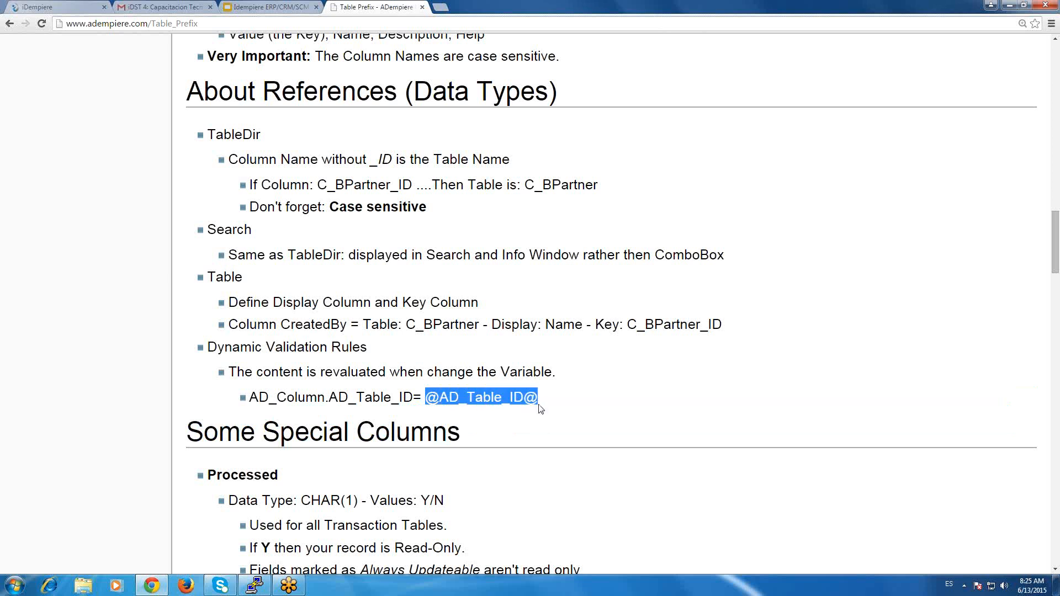
pyautogui.click(481, 405)
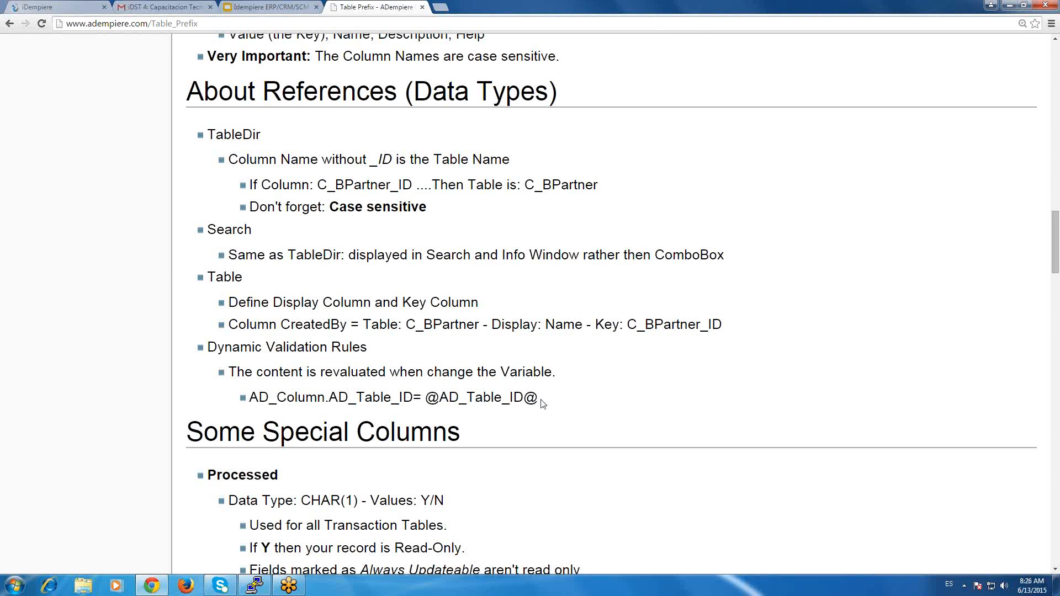
pyautogui.moveTo(543, 403); pyautogui.dragTo(424, 397)
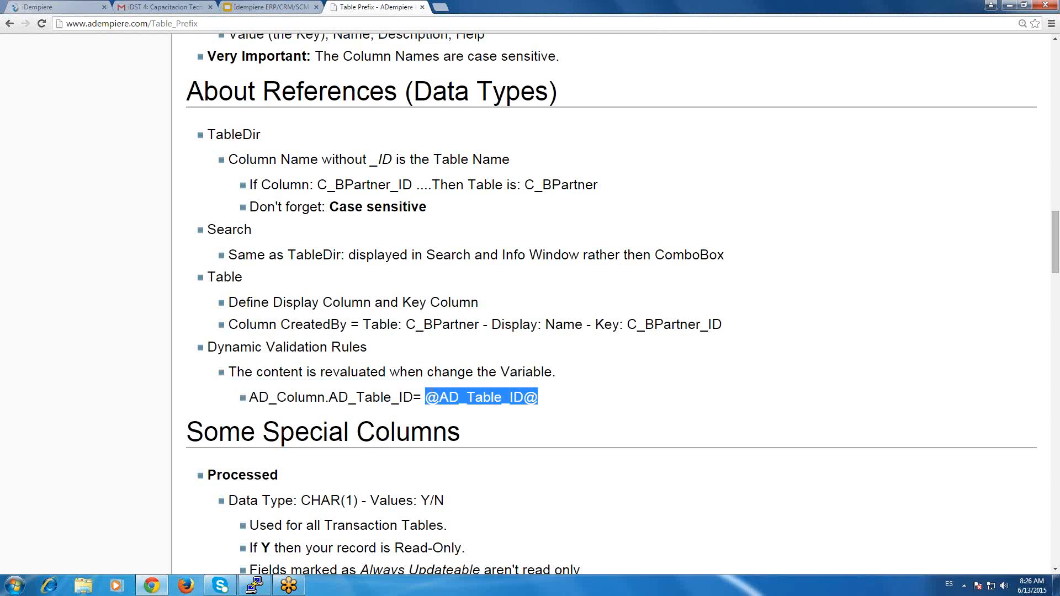
pyautogui.click(433, 397)
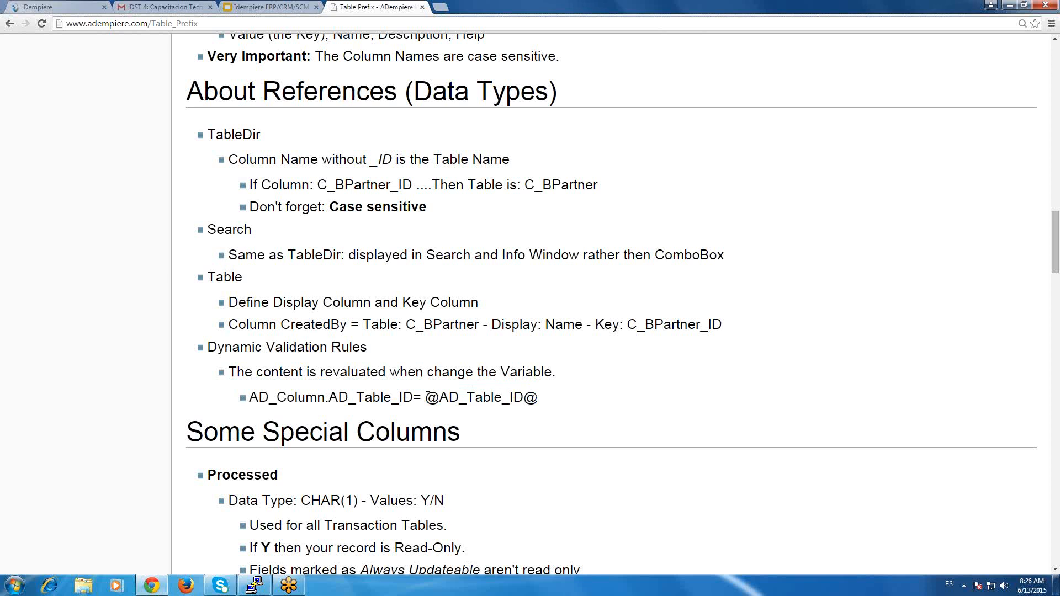
pyautogui.moveTo(426, 397); pyautogui.dragTo(537, 401)
pyautogui.click(454, 399)
# Go through the Some Special Columns section, highlighting the Y/N values of the Processed column.
pyautogui.scroll(-1, 456, 401)
pyautogui.scroll(-3, 456, 401)
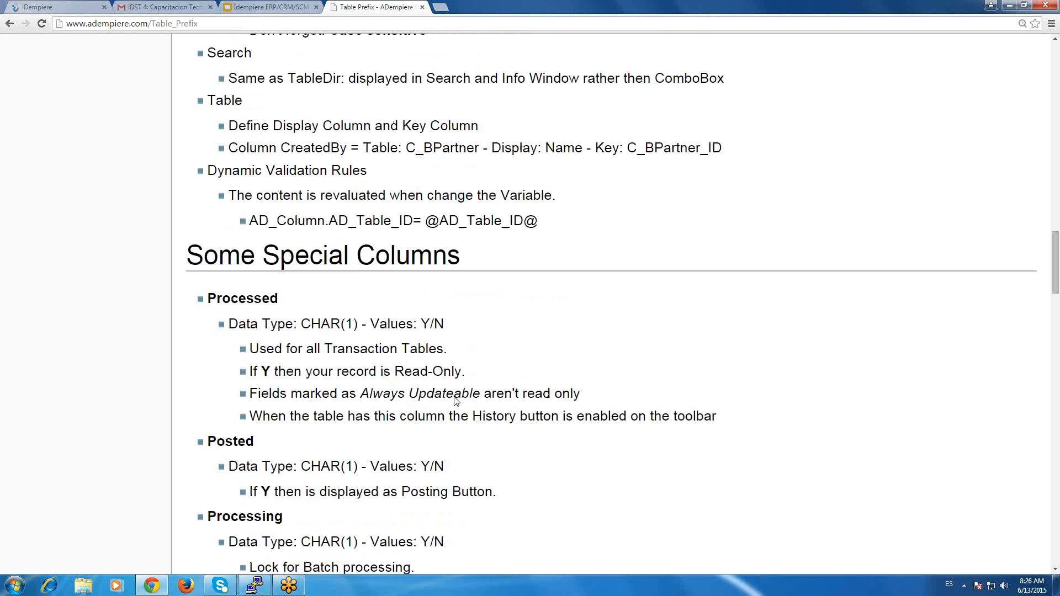
pyautogui.scroll(-1, 455, 401)
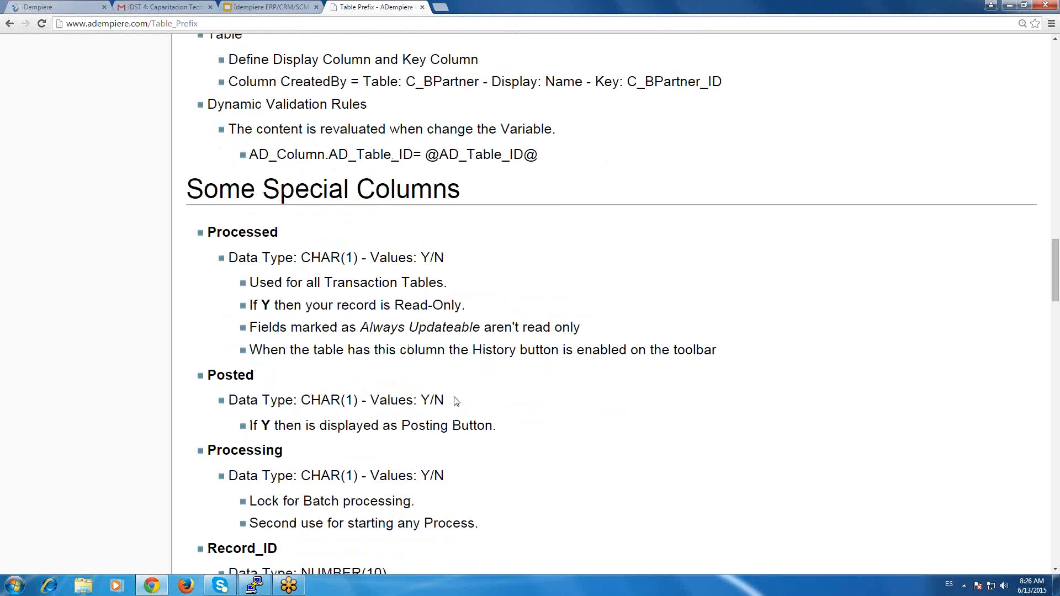
pyautogui.scroll(-1, 456, 401)
pyautogui.scroll(-1, 456, 401)
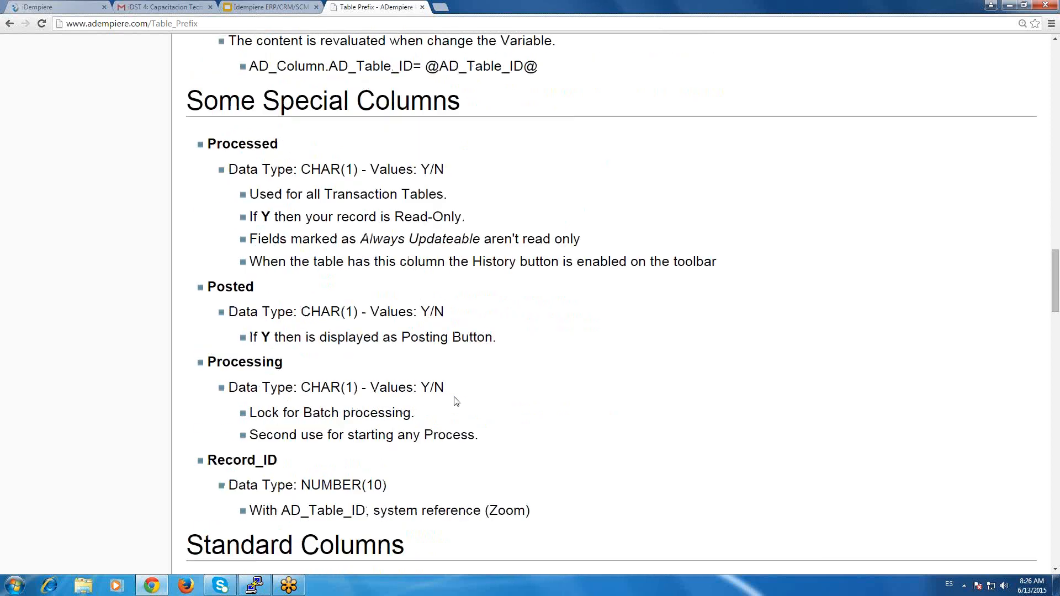
pyautogui.scroll(-1, 235, 120)
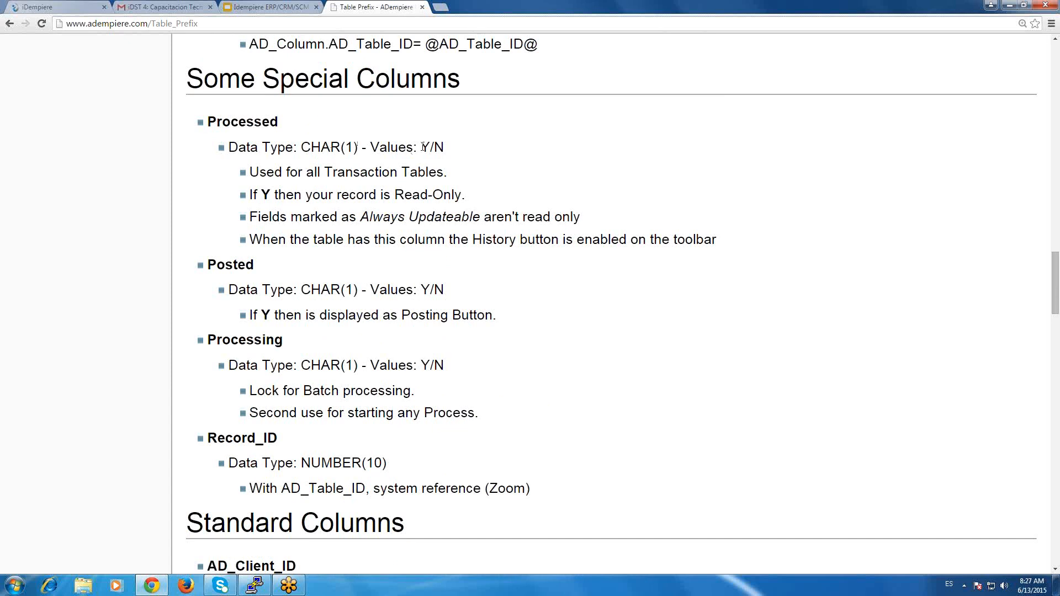
pyautogui.moveTo(421, 147); pyautogui.dragTo(445, 150)
pyautogui.click(328, 194)
pyautogui.scroll(-1, 330, 199)
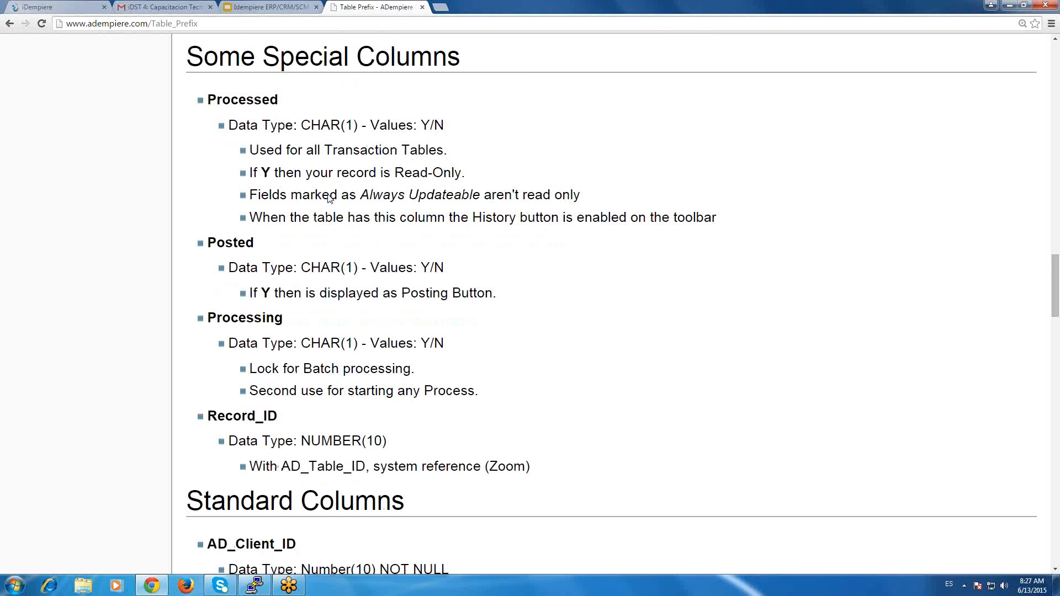
# Go to the Standard Columns section and highlight the AD_Client_ID column.
pyautogui.scroll(-8, 329, 199)
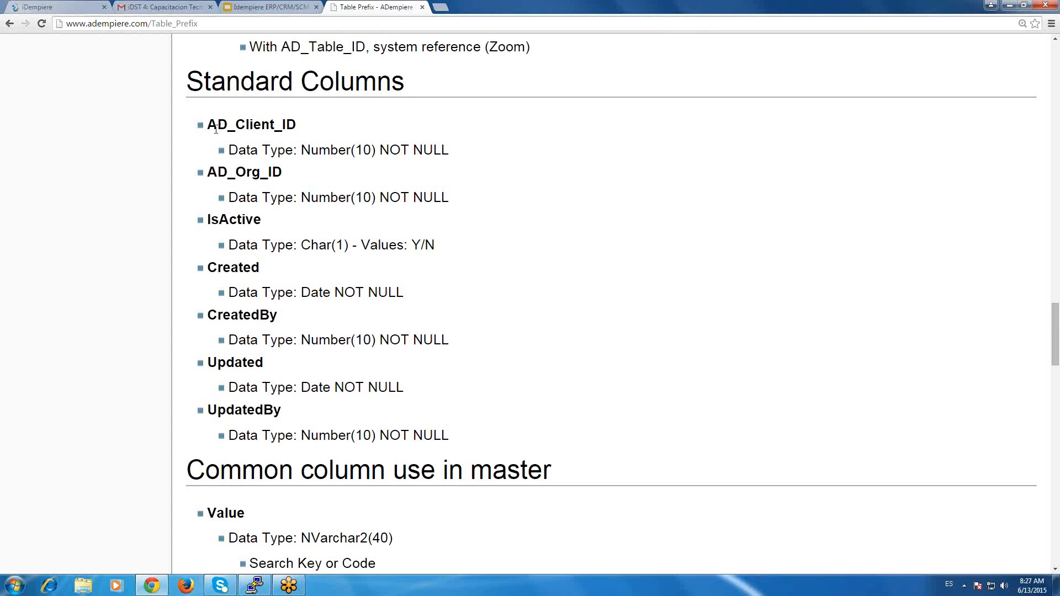
pyautogui.moveTo(208, 125); pyautogui.dragTo(301, 126)
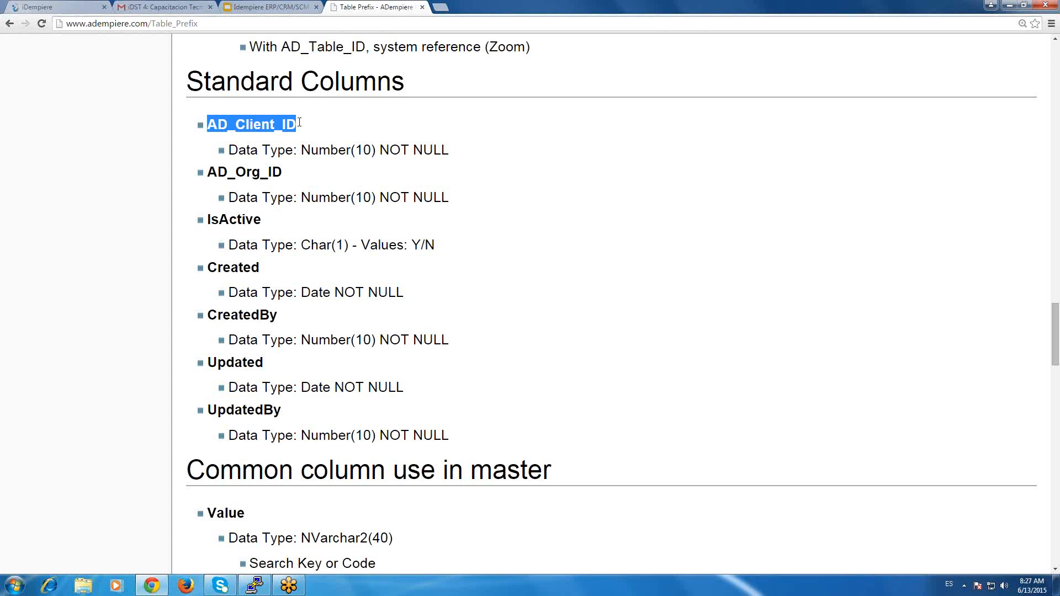
pyautogui.click(218, 139)
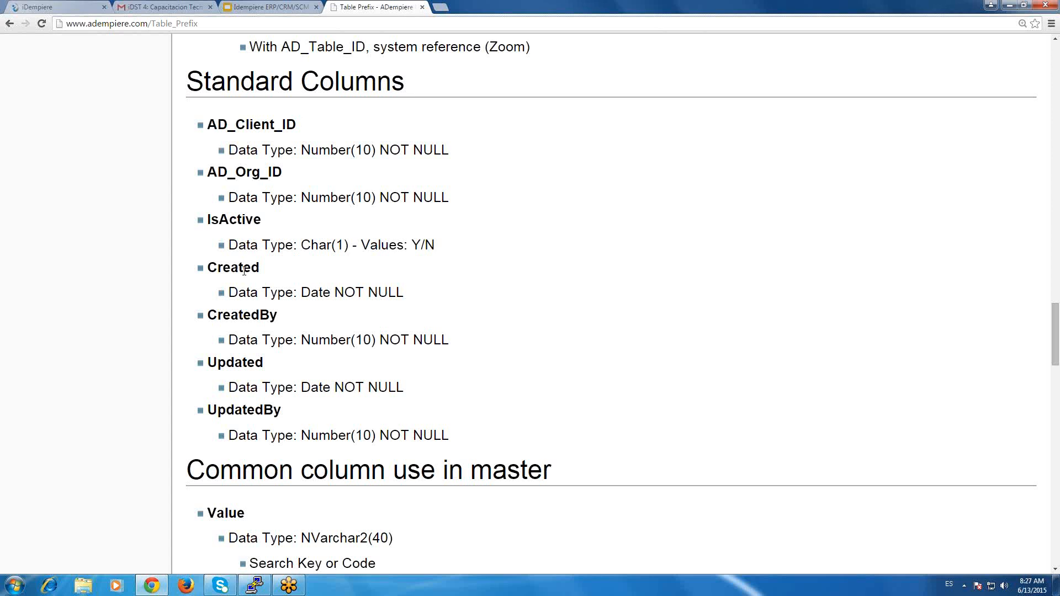
# Point out the audit columns Created, CreatedBy, Updated and UpdatedBy by highlighting their names.
pyautogui.doubleClick(244, 271)
pyautogui.click(244, 271)
pyautogui.doubleClick(244, 317)
pyautogui.click(244, 317)
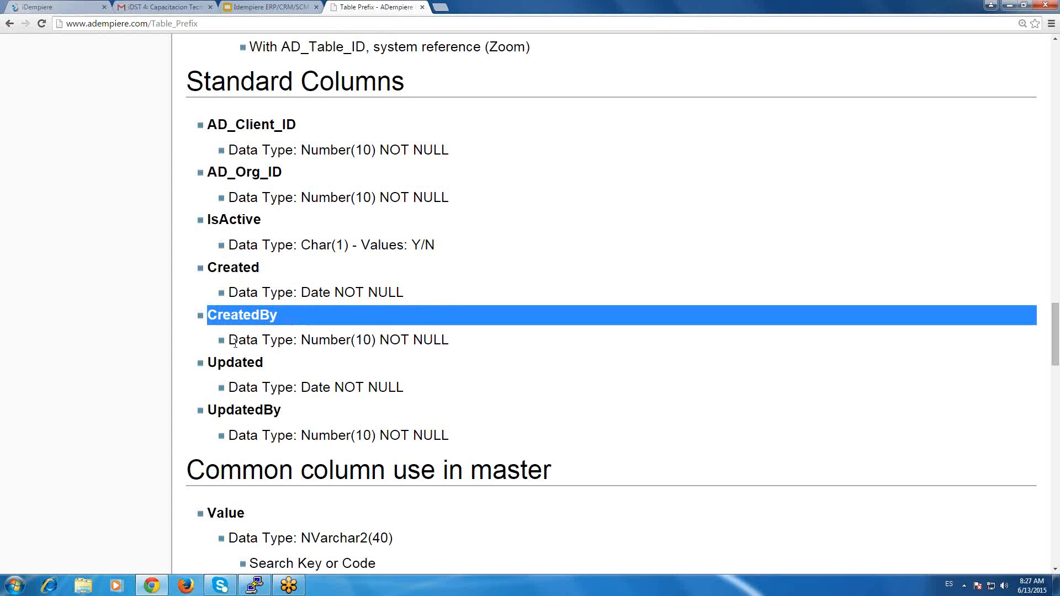
pyautogui.click(245, 317)
pyautogui.doubleClick(233, 364)
pyautogui.click(233, 412)
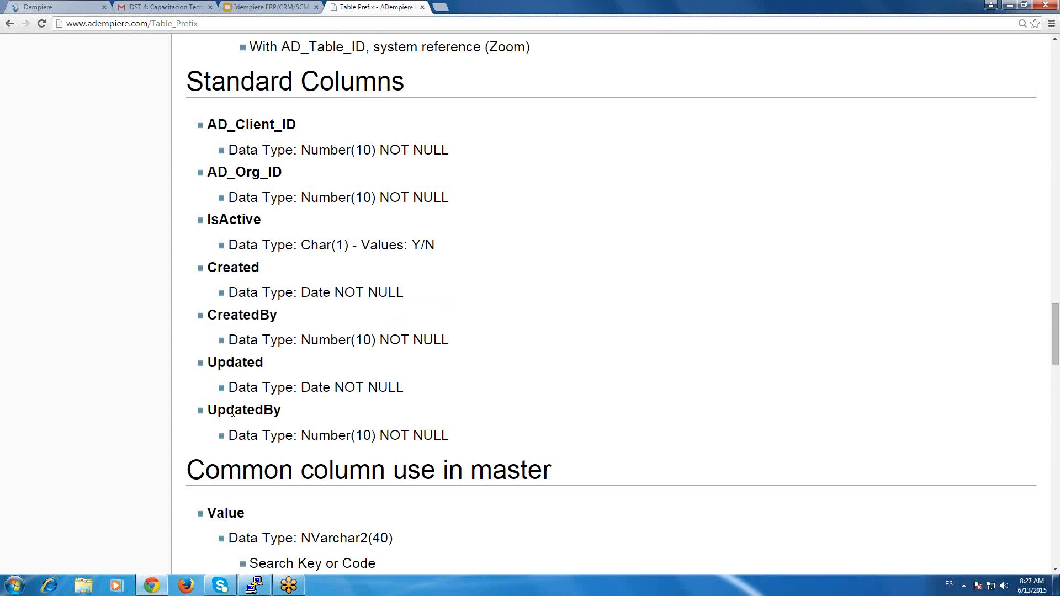
pyautogui.doubleClick(233, 412)
pyautogui.click(147, 415)
# Go to the Common column use in master section and highlight the Value column.
pyautogui.scroll(-1, 148, 419)
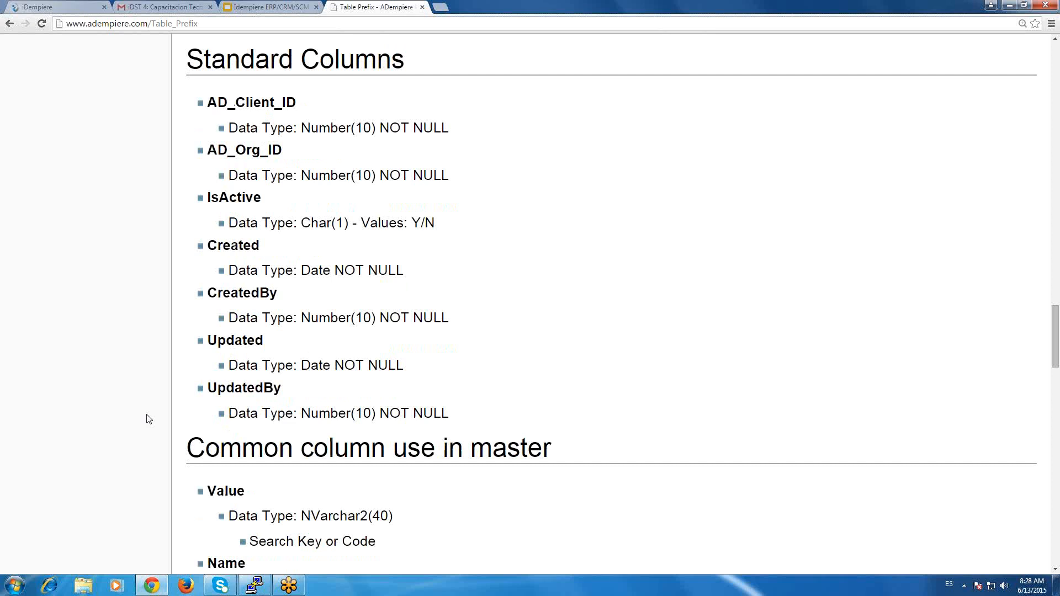
pyautogui.scroll(-1, 149, 420)
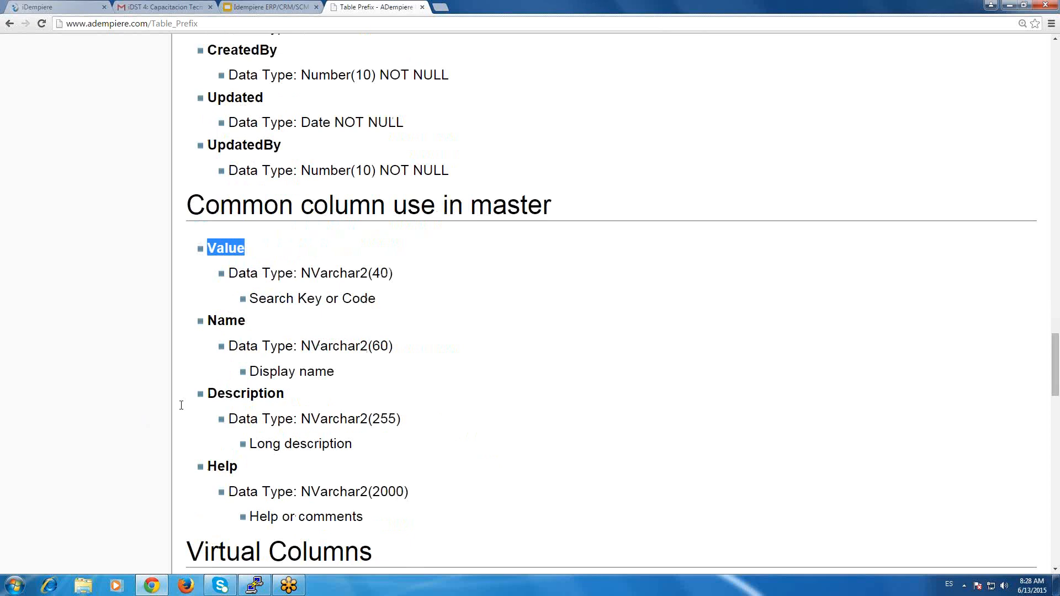
pyautogui.click(232, 267)
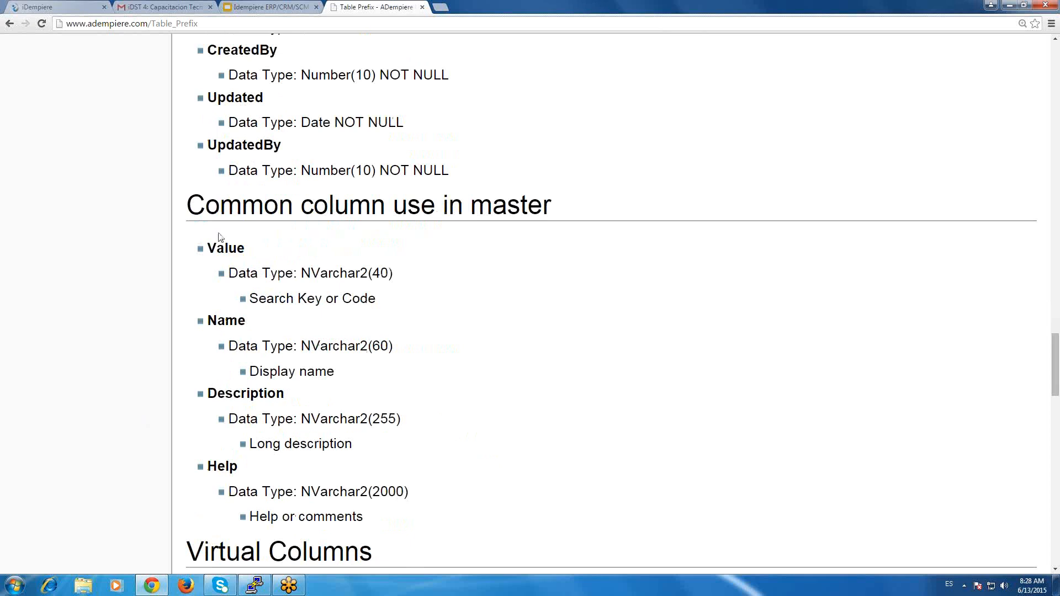
pyautogui.tripleClick(216, 250)
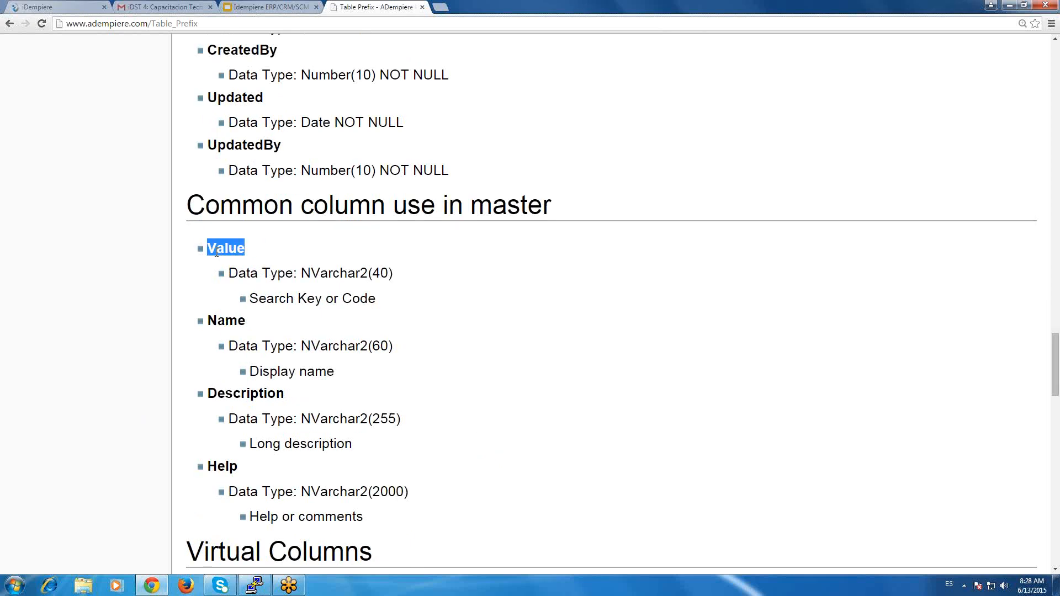
# Point out the Value and Name master columns by highlighting them, and look back at the Standard Columns list.
pyautogui.tripleClick(219, 243)
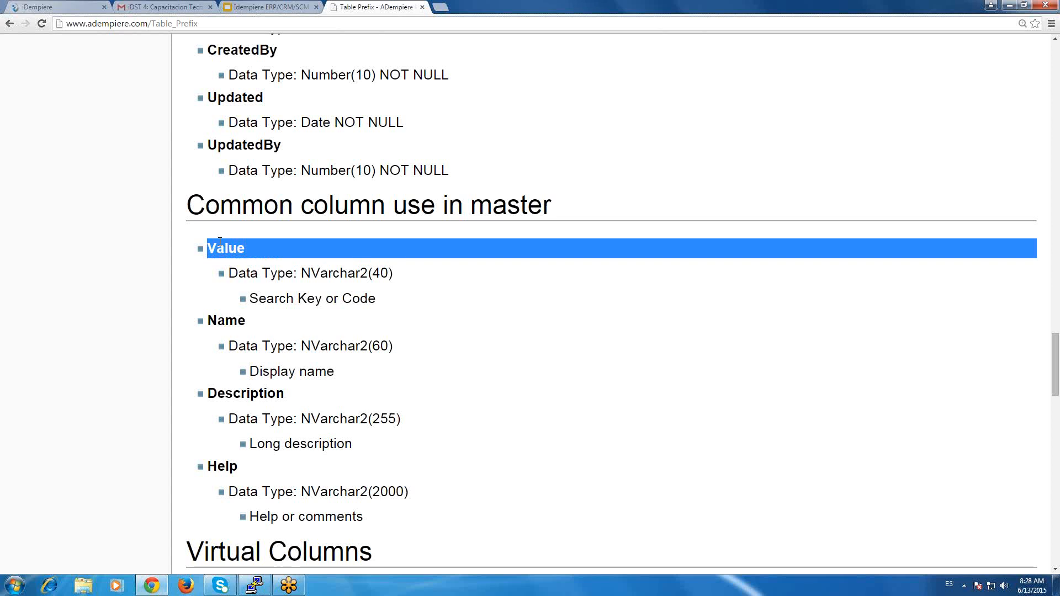
pyautogui.doubleClick(220, 243)
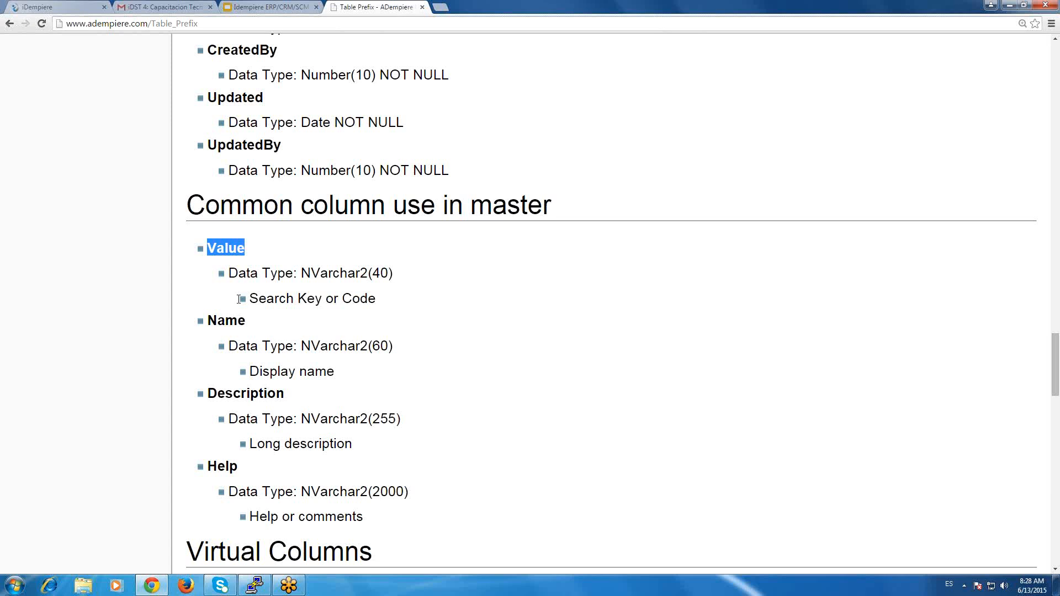
pyautogui.tripleClick(238, 323)
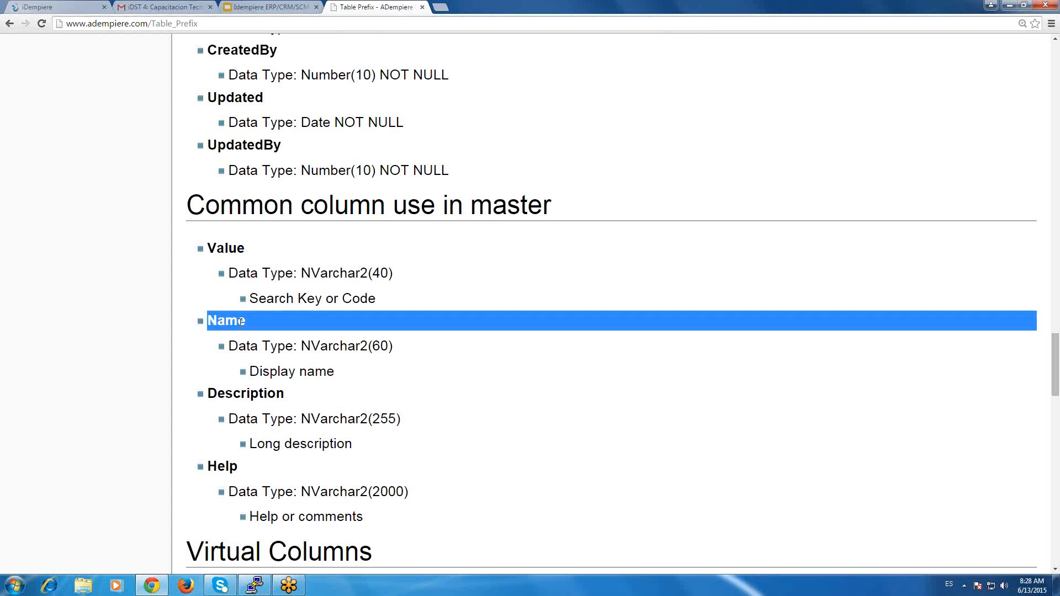
pyautogui.click(247, 414)
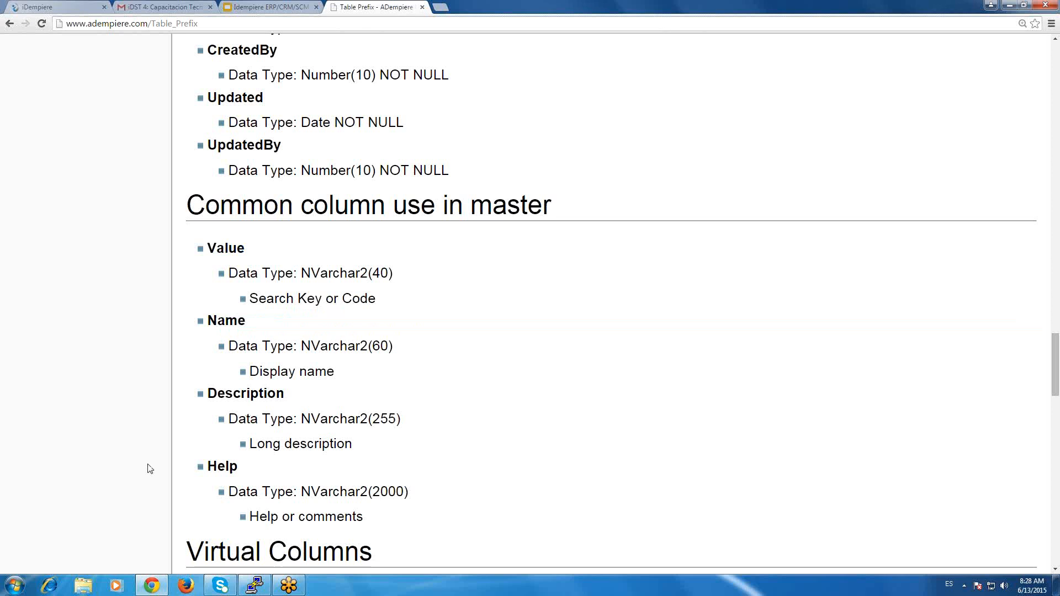
pyautogui.scroll(1, 150, 469)
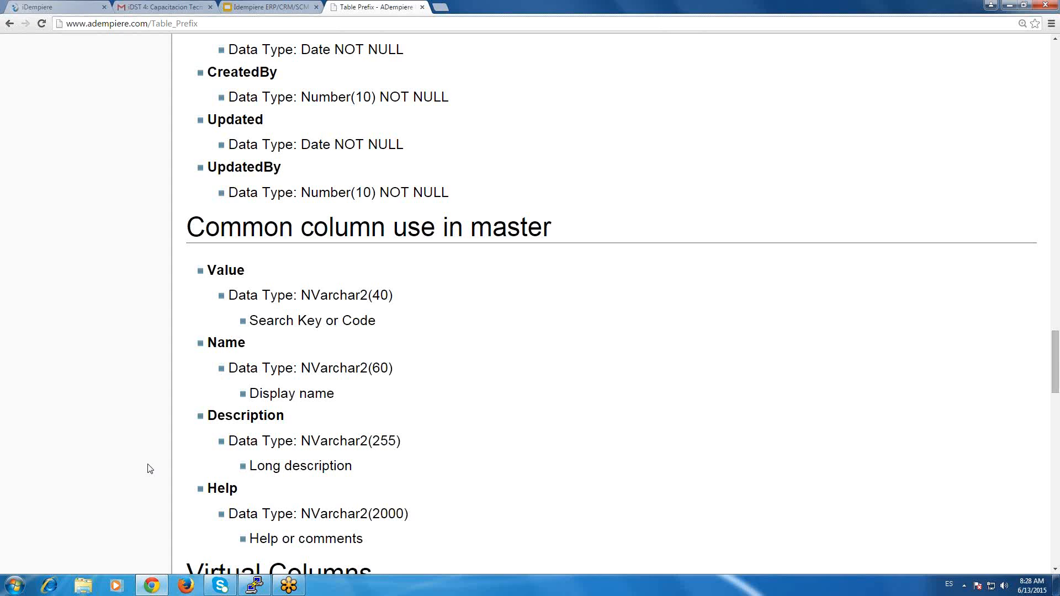
pyautogui.scroll(3, 150, 469)
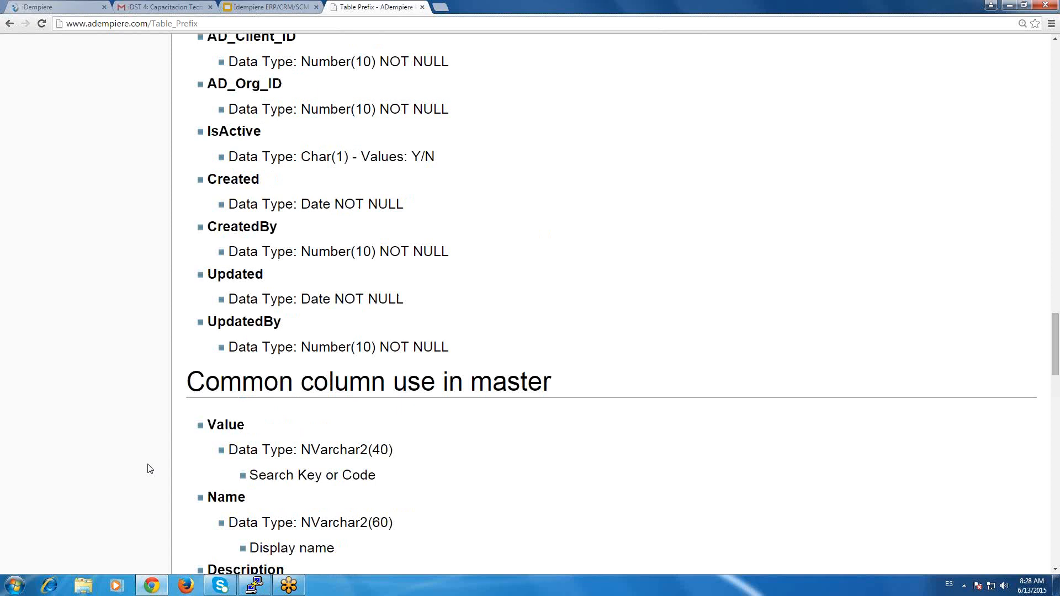
# Go to the Virtual Columns section and highlight the SELECT Value FROM M_Product expression given as the more complex example.
pyautogui.scroll(-5, 150, 469)
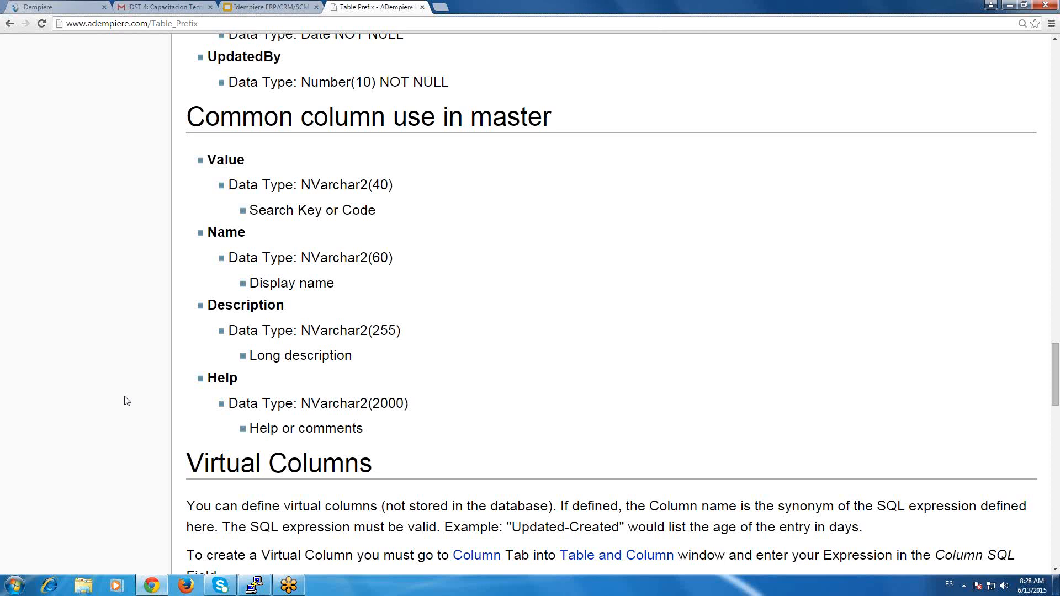
pyautogui.scroll(-1, 126, 401)
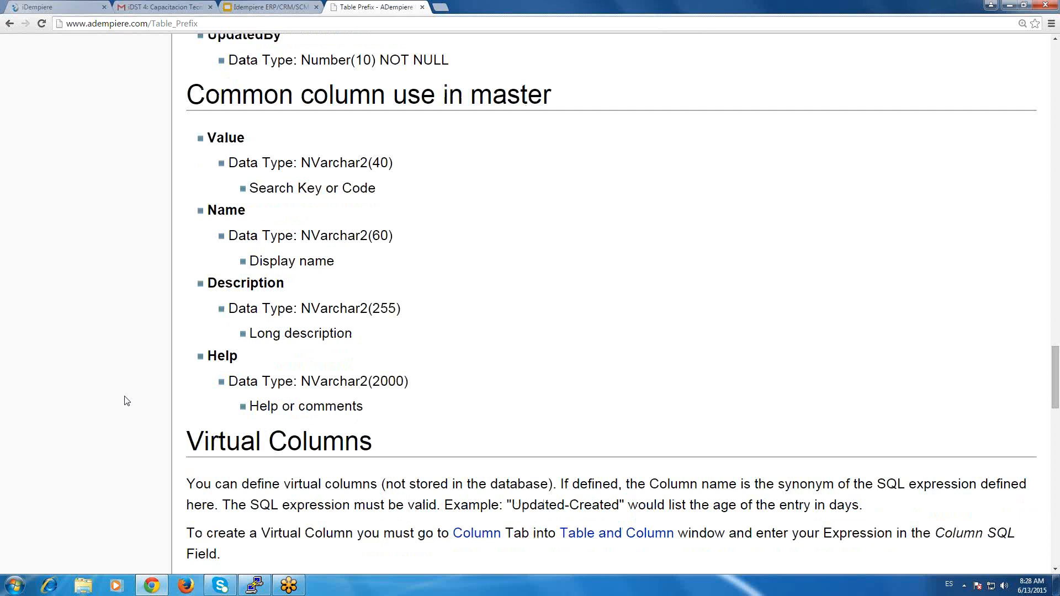
pyautogui.scroll(-3, 126, 401)
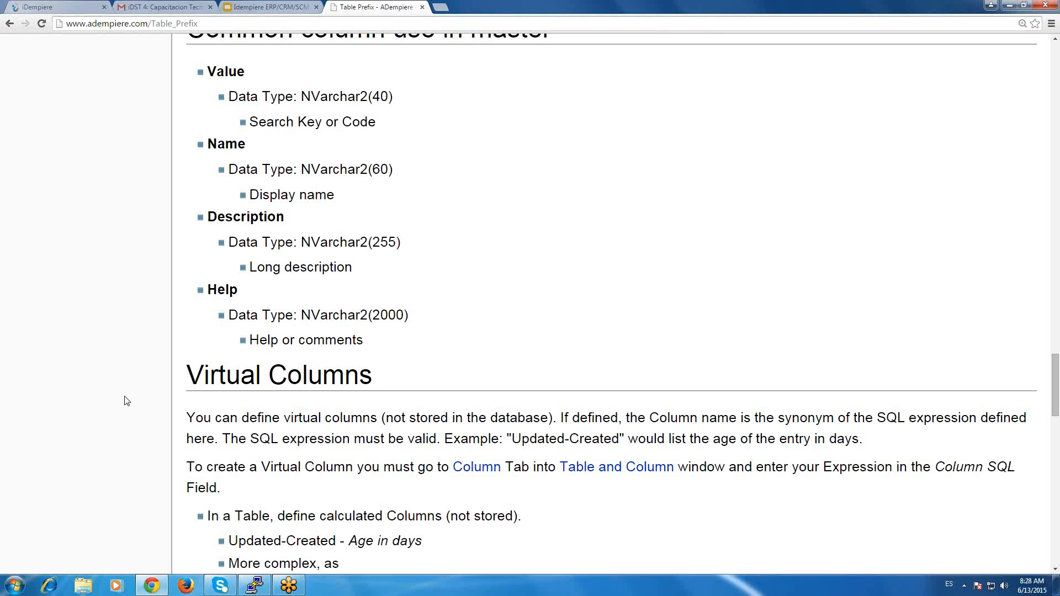
pyautogui.scroll(-4, 127, 401)
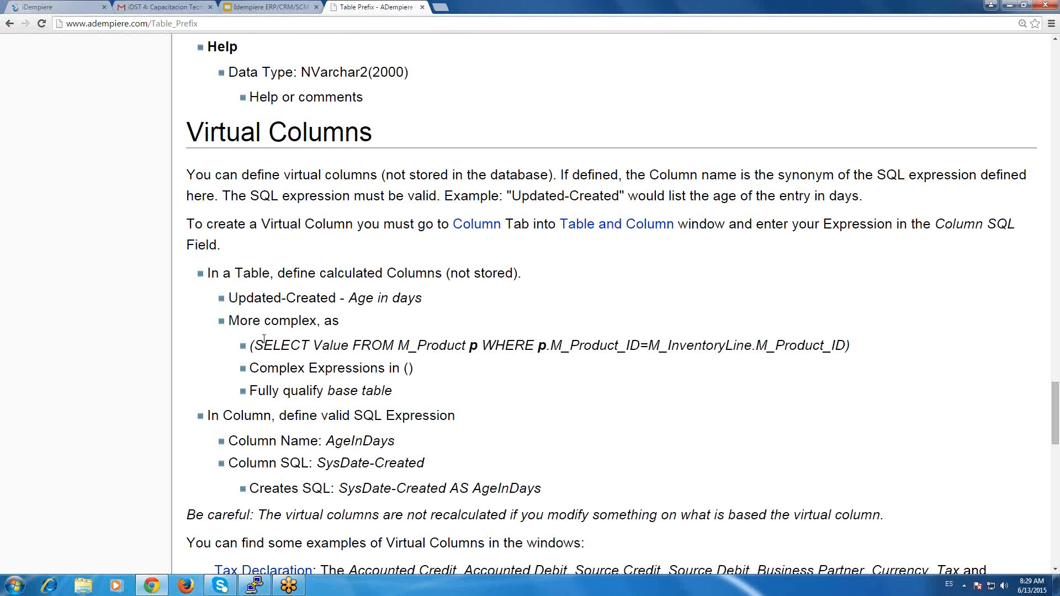
pyautogui.moveTo(257, 345); pyautogui.dragTo(265, 345)
pyautogui.moveTo(452, 342); pyautogui.dragTo(851, 343)
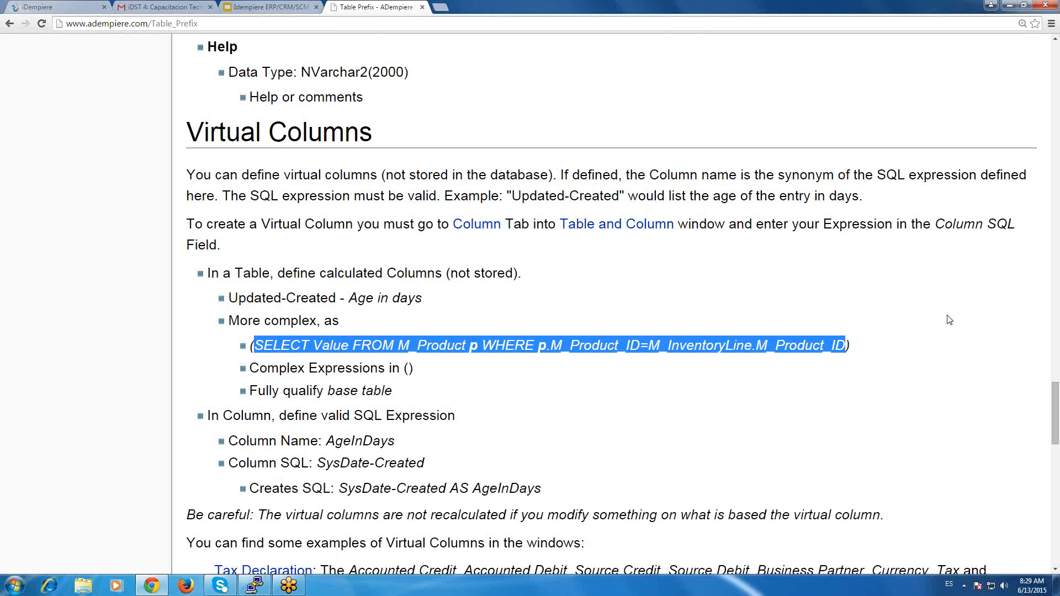
pyautogui.click(74, 370)
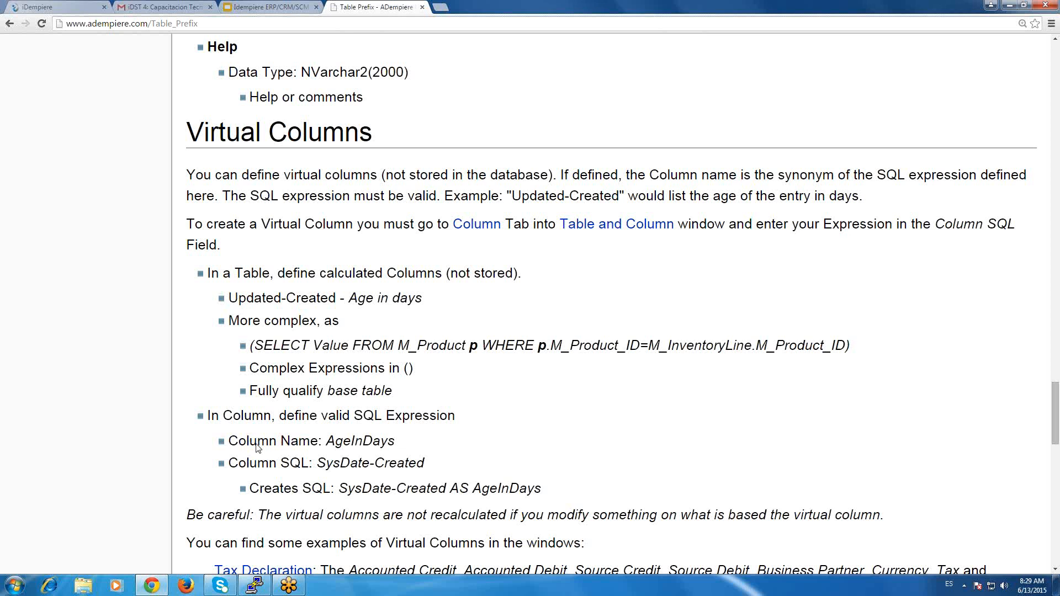
# View the Product Costs example linked at the end of the Virtual Columns section, and return to the Table Prefix page.
pyautogui.scroll(-1, 258, 448)
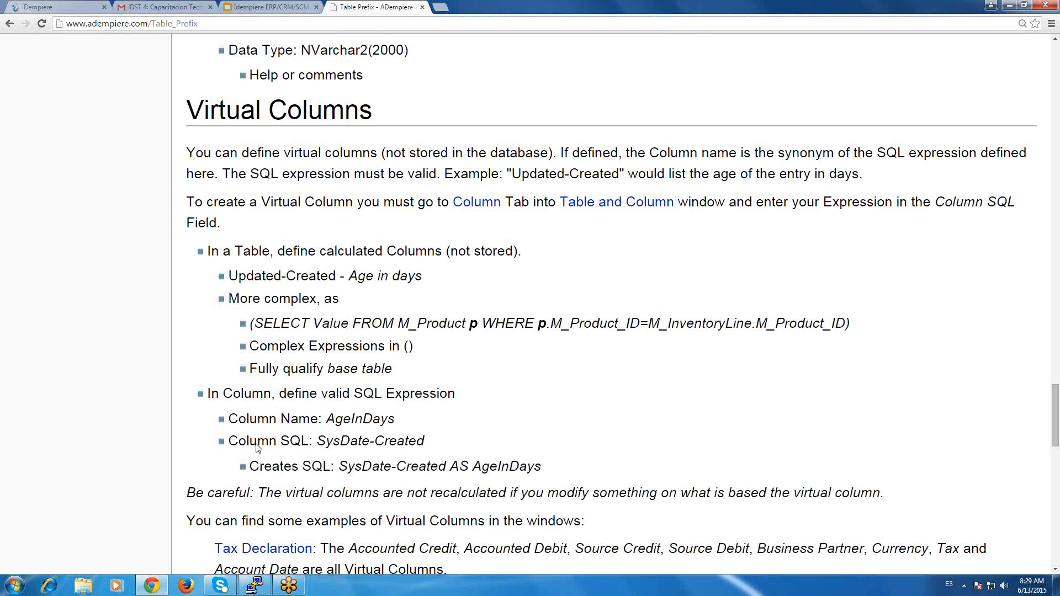
pyautogui.scroll(-3, 408, 289)
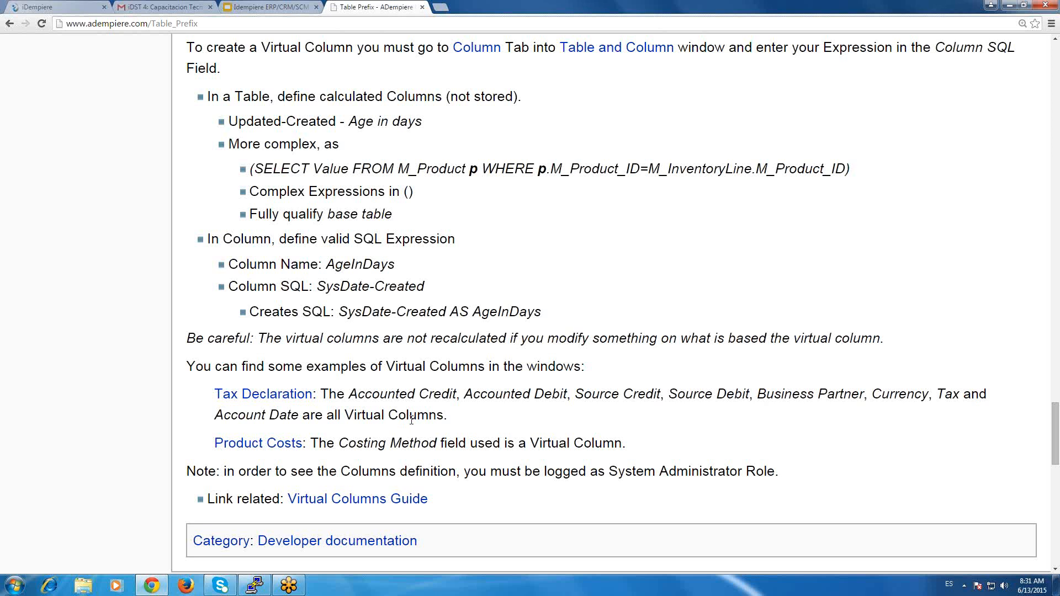
pyautogui.scroll(-1, 412, 421)
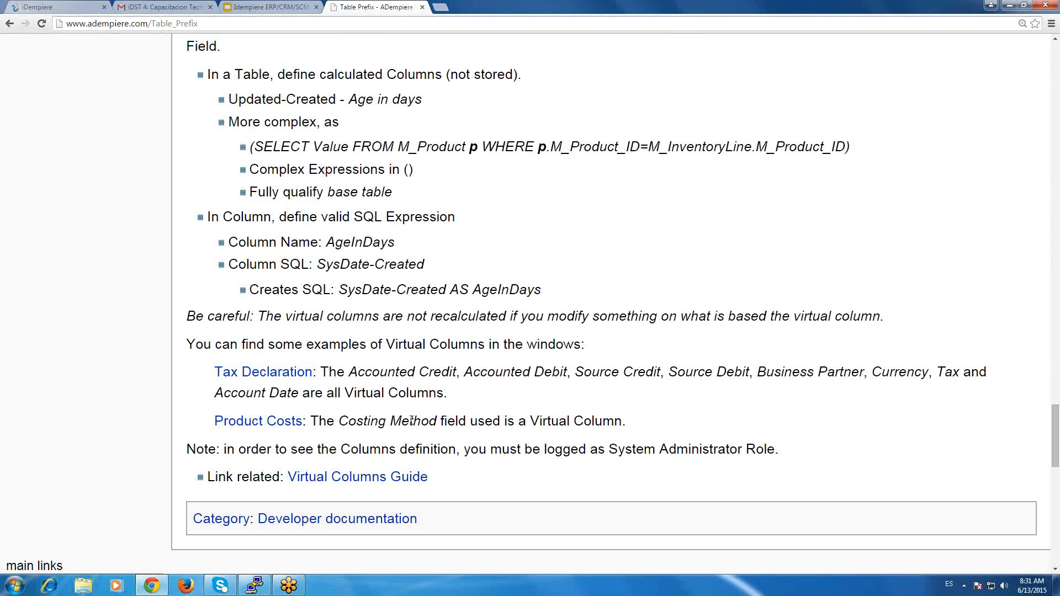
pyautogui.click(258, 421)
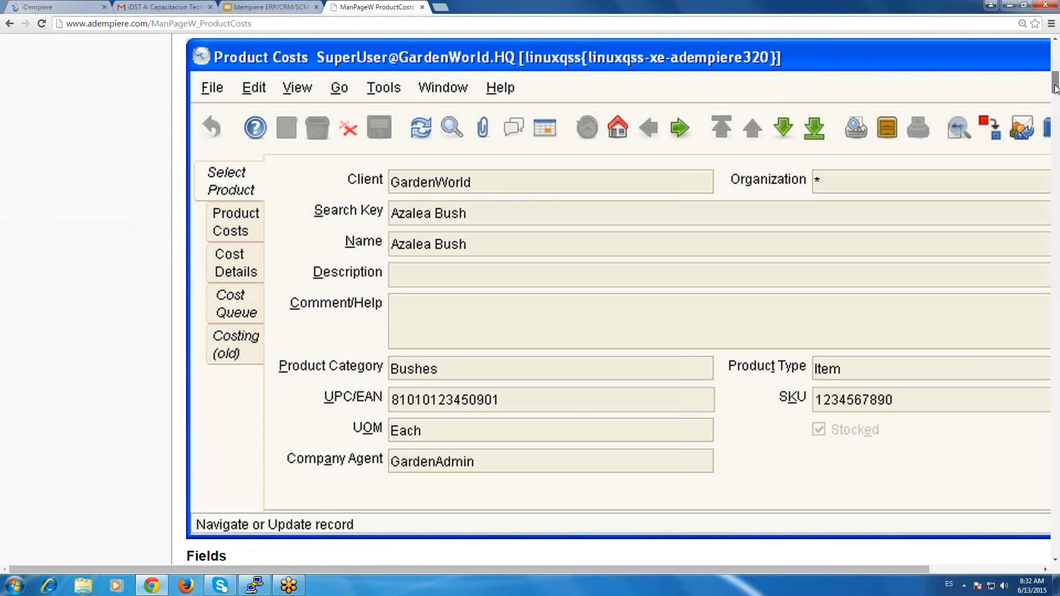
pyautogui.hotkey('alt', 'Left')
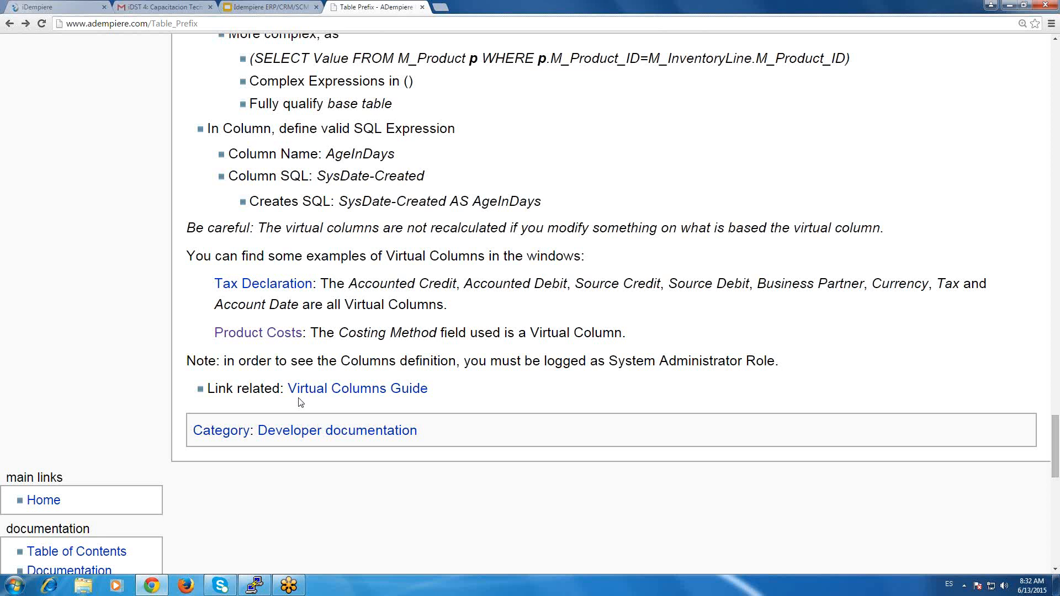
# Open the Virtual Columns Guide and read through creating a virtual column in the source table and adding it to the target window.
pyautogui.click(301, 389)
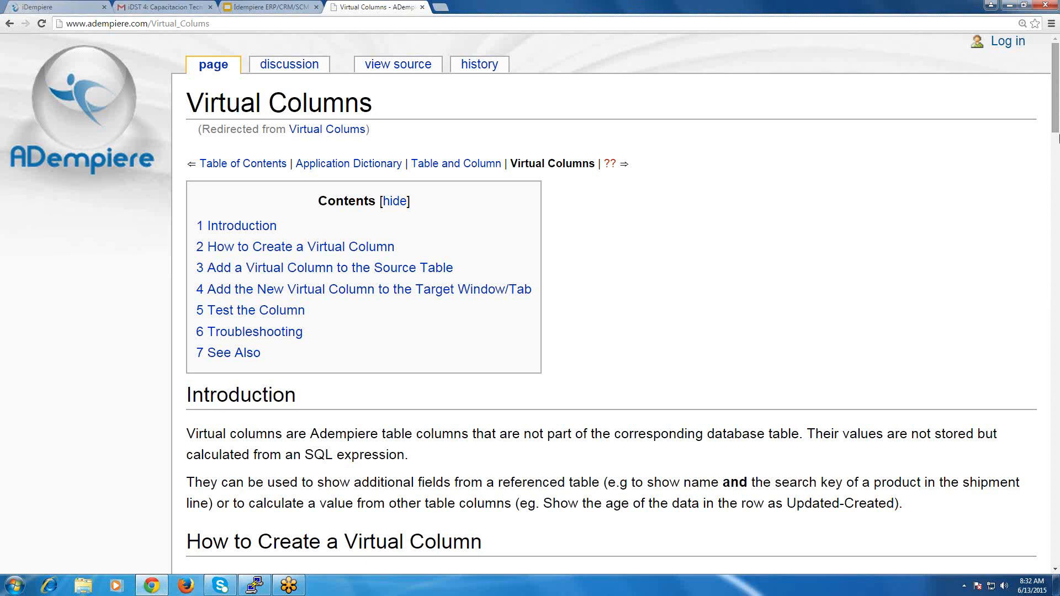
pyautogui.click(1058, 138)
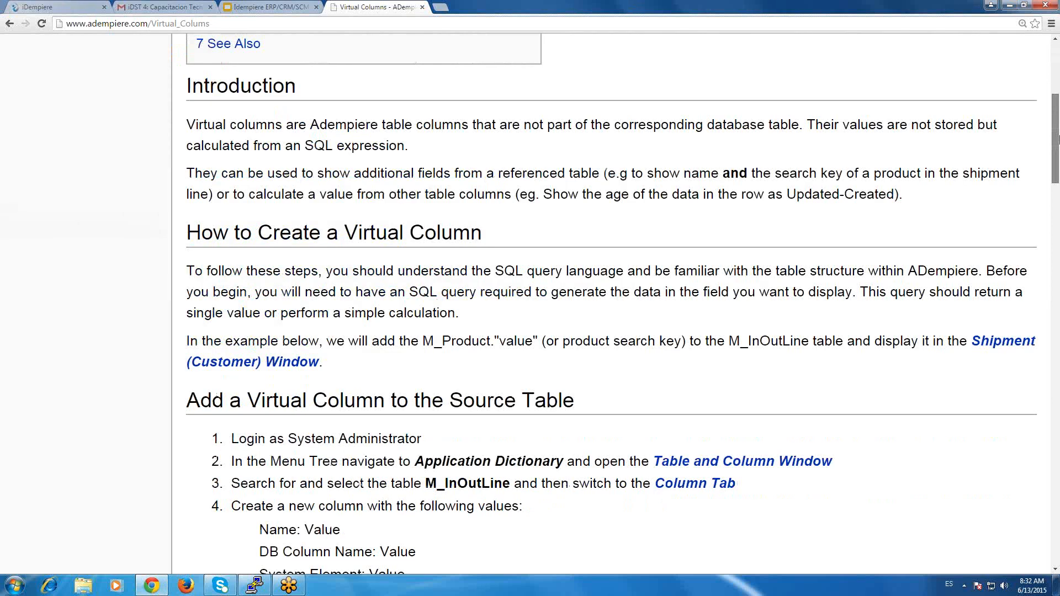
pyautogui.moveTo(1058, 138); pyautogui.dragTo(1058, 203)
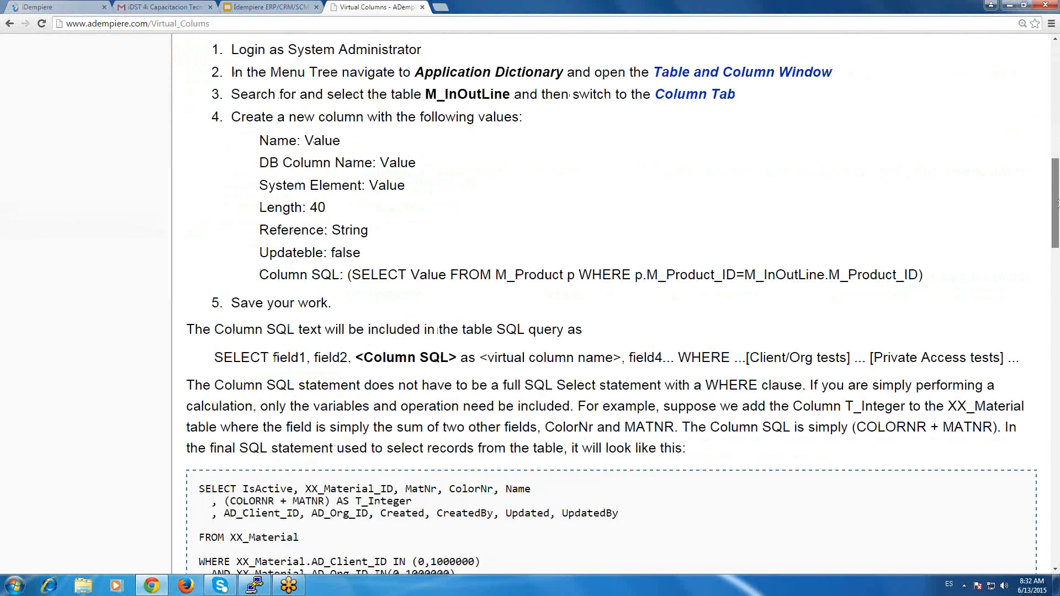
pyautogui.moveTo(1058, 203); pyautogui.dragTo(1058, 328)
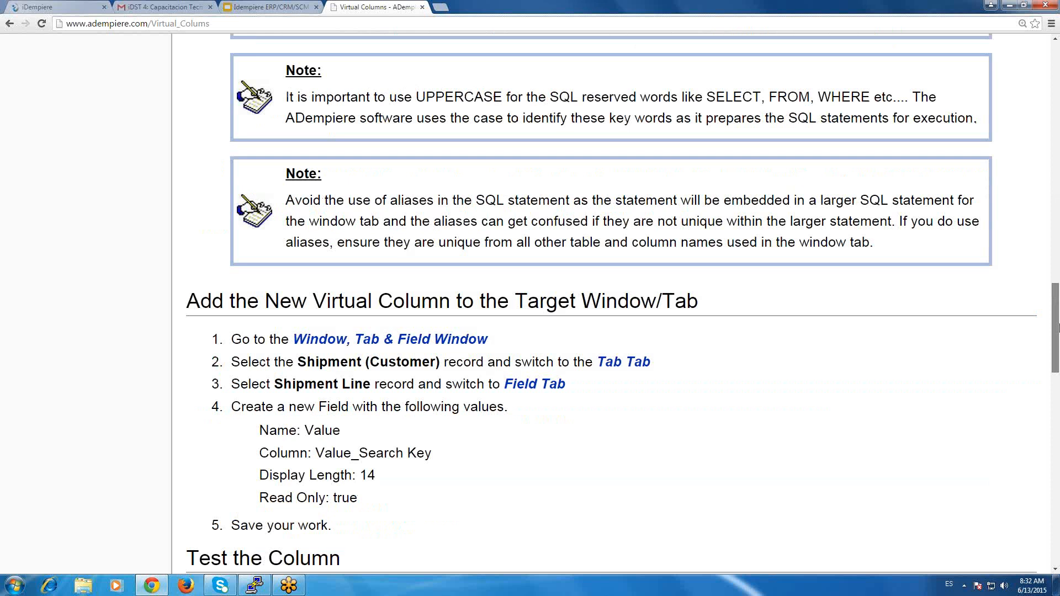
pyautogui.moveTo(1058, 328); pyautogui.dragTo(1057, 339)
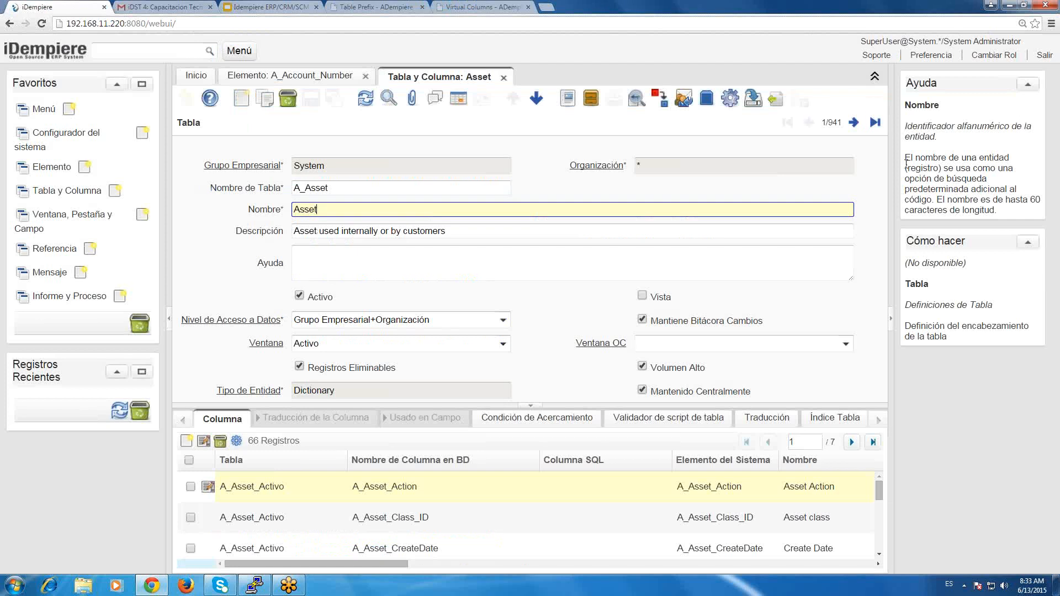
# Browse the table records one by one in iDempiere's Tabla y Columna window, from A_Asset to A_Asset_Spread.
pyautogui.click(855, 124)
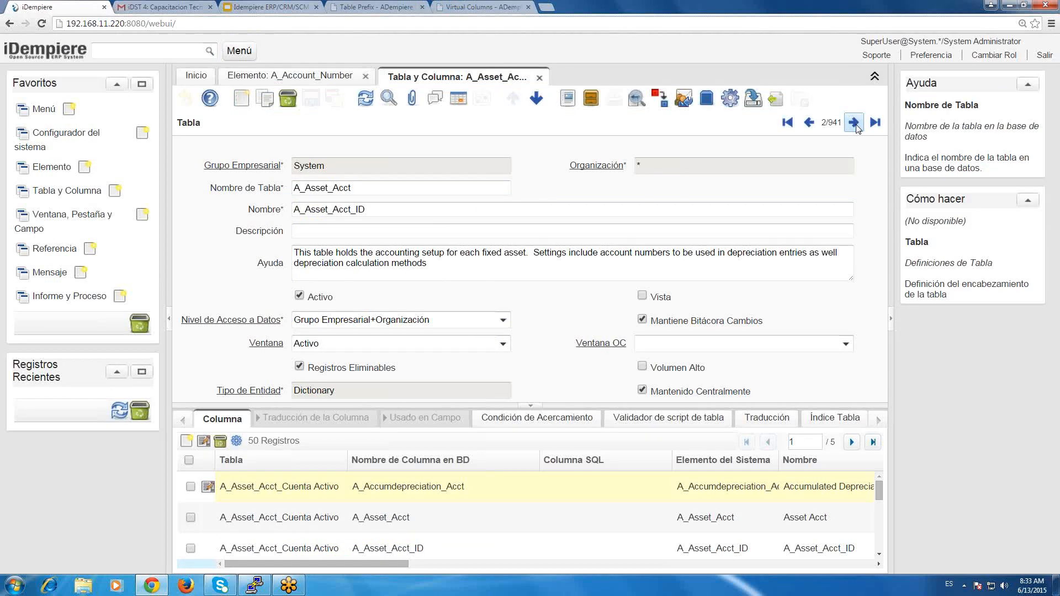
pyautogui.click(855, 124)
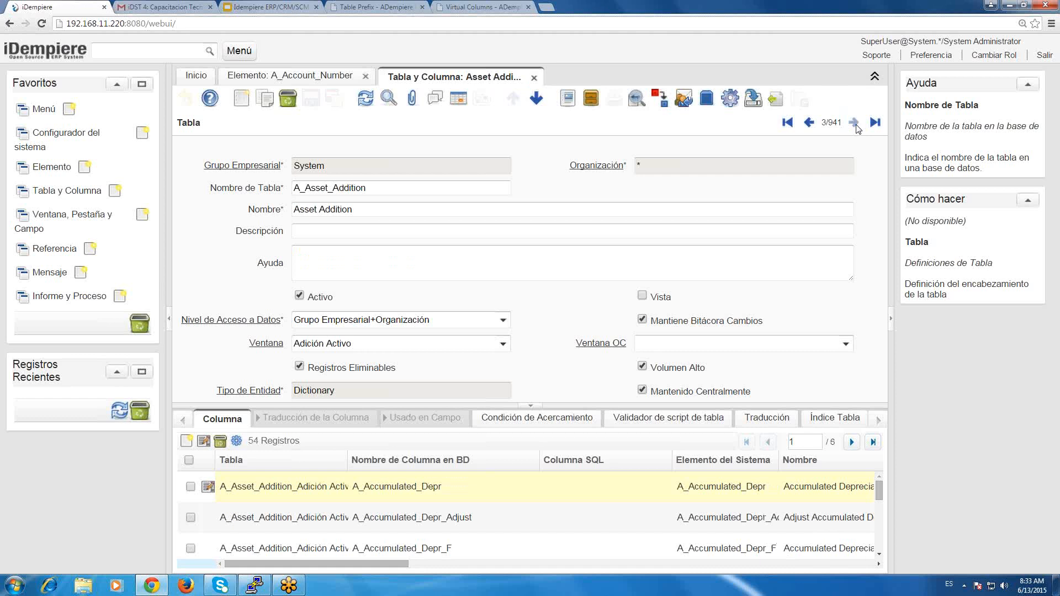
pyautogui.click(855, 125)
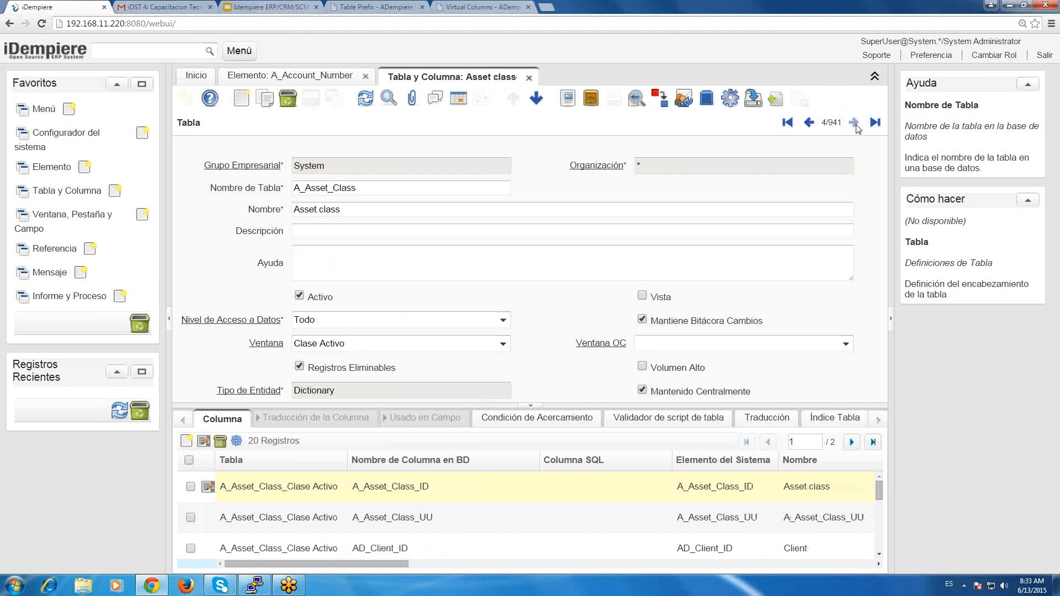
pyautogui.click(855, 124)
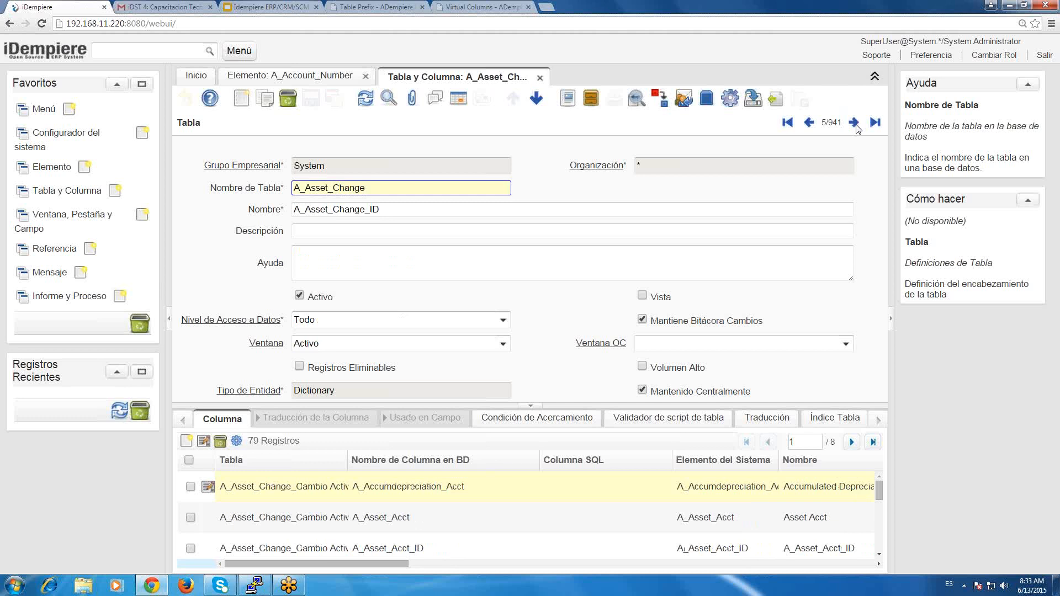
pyautogui.doubleClick(855, 124)
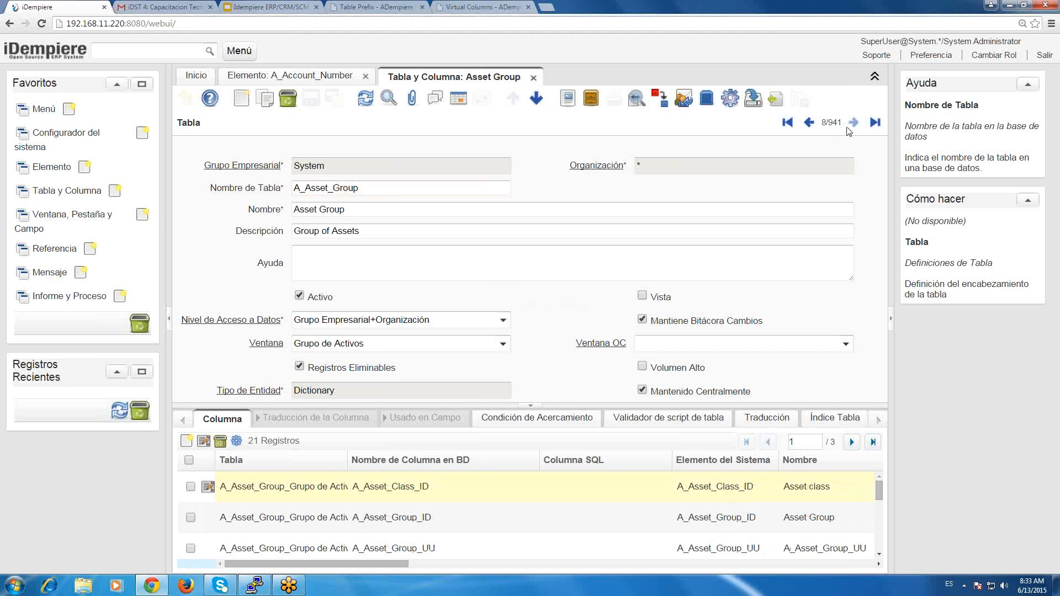
pyautogui.click(849, 128)
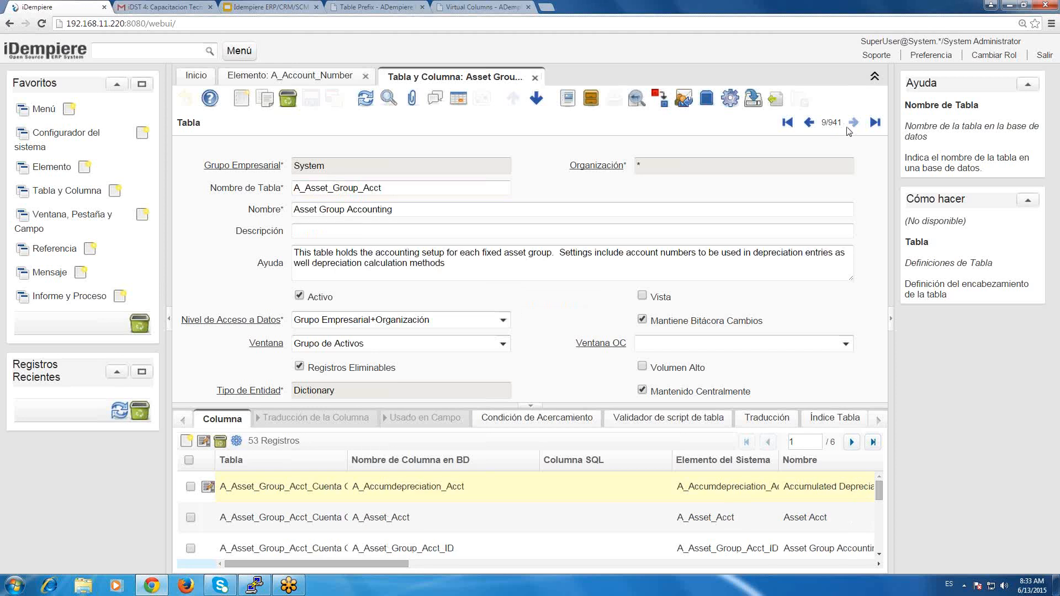
pyautogui.click(849, 130)
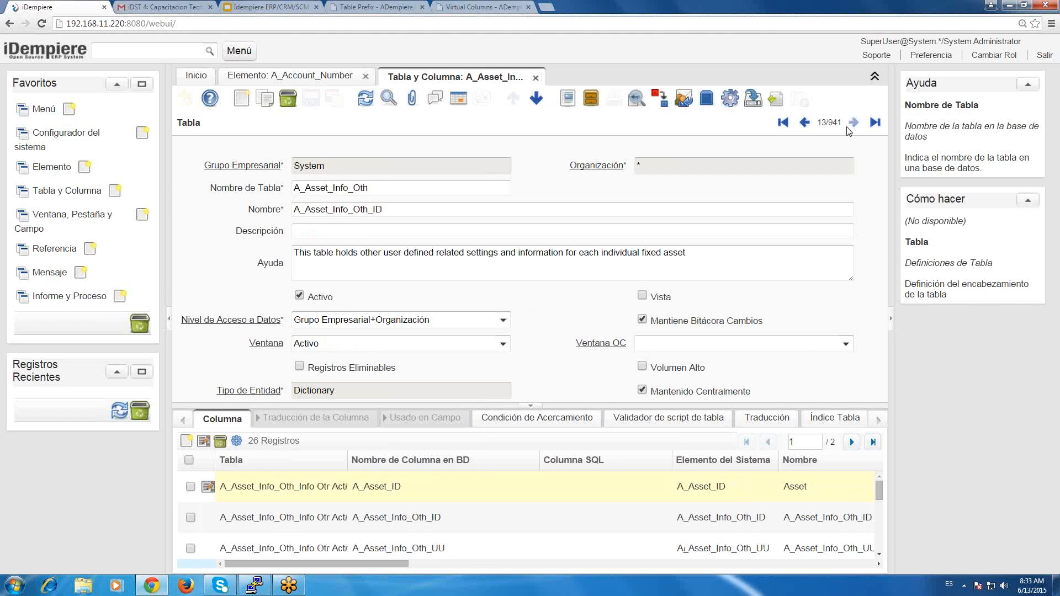
pyautogui.click(849, 131)
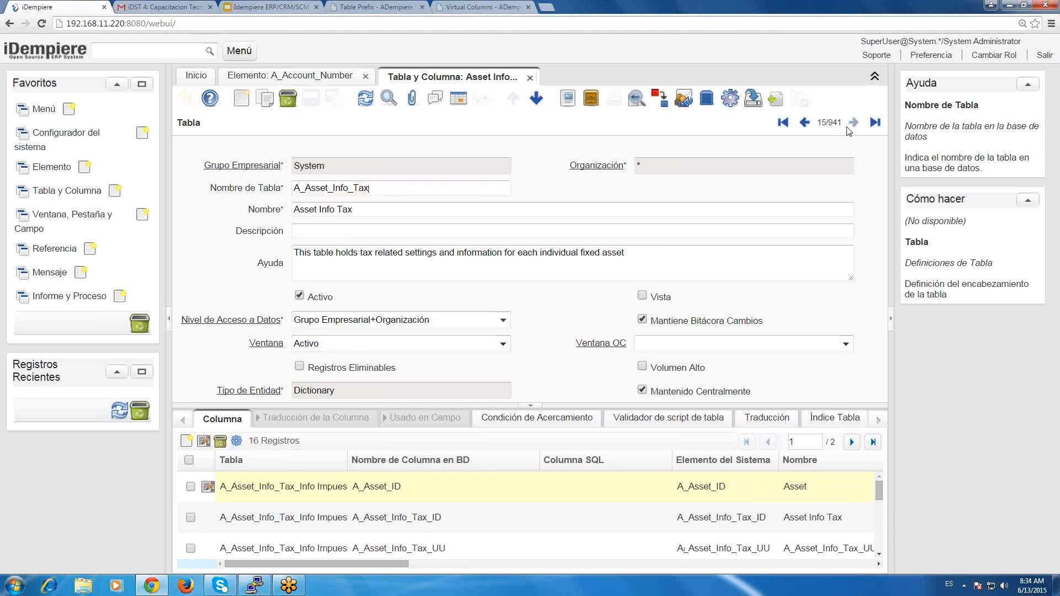
pyautogui.click(849, 131)
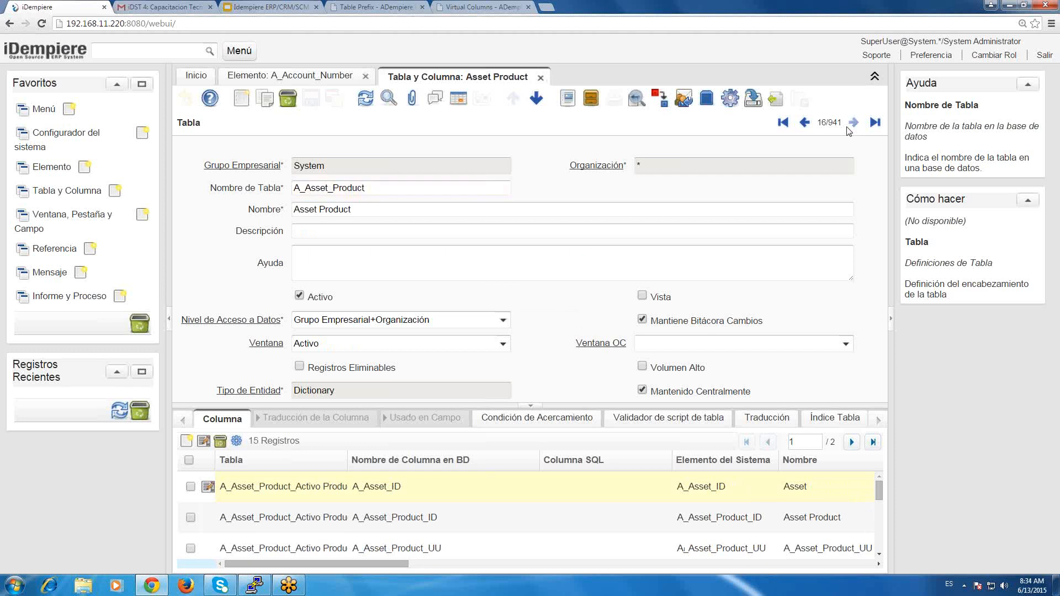
pyautogui.click(849, 130)
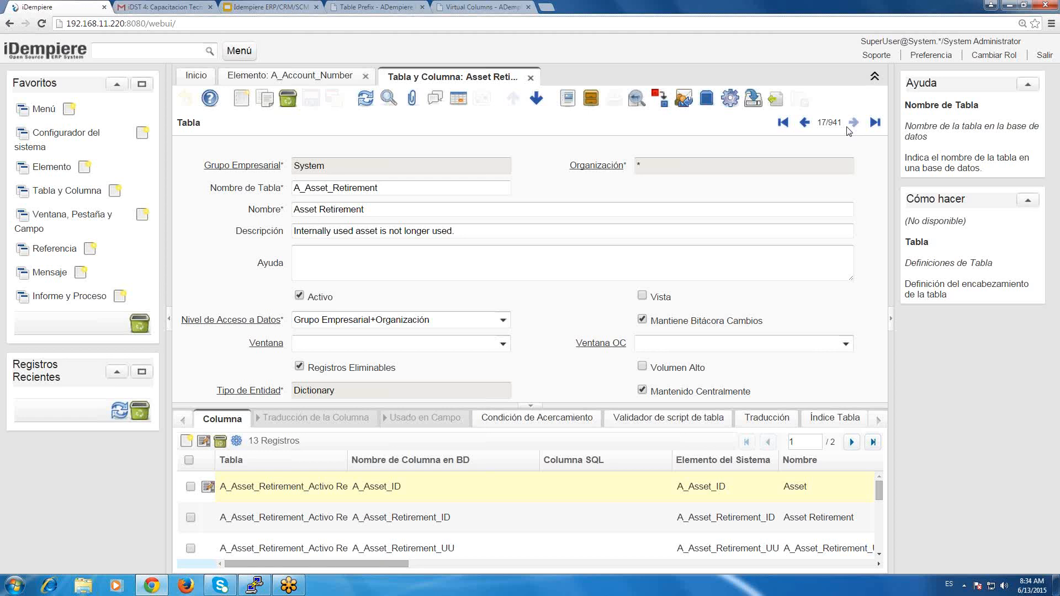
pyautogui.click(854, 123)
pyautogui.click(853, 122)
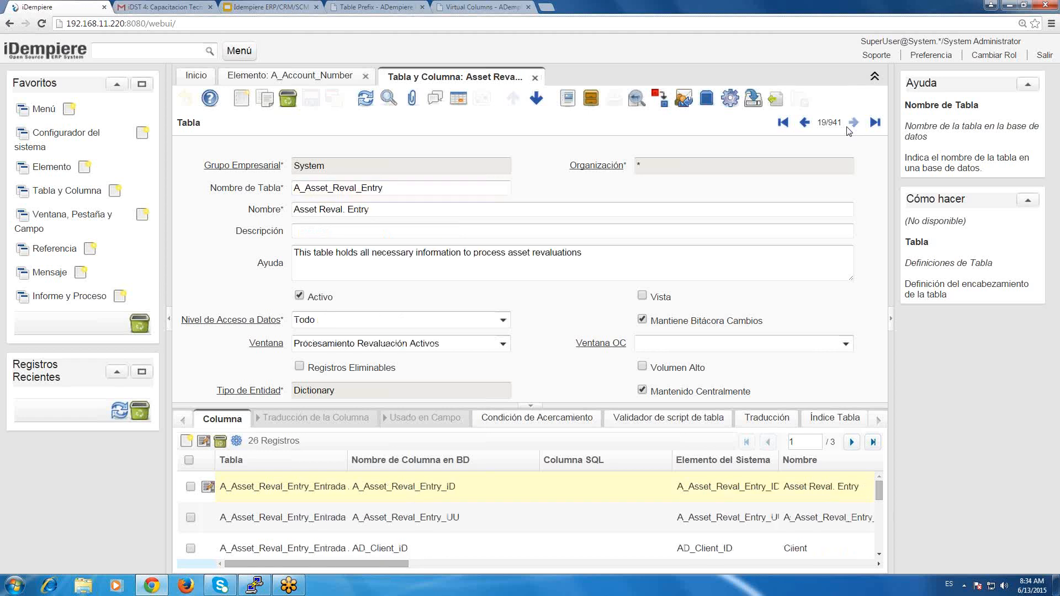
pyautogui.click(853, 124)
pyautogui.click(854, 124)
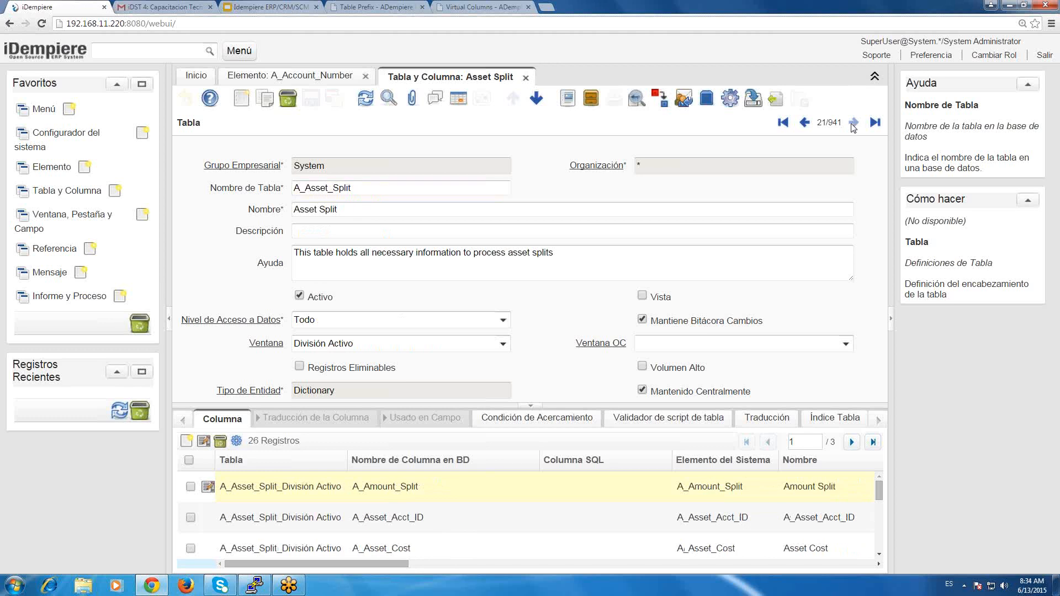
pyautogui.click(853, 124)
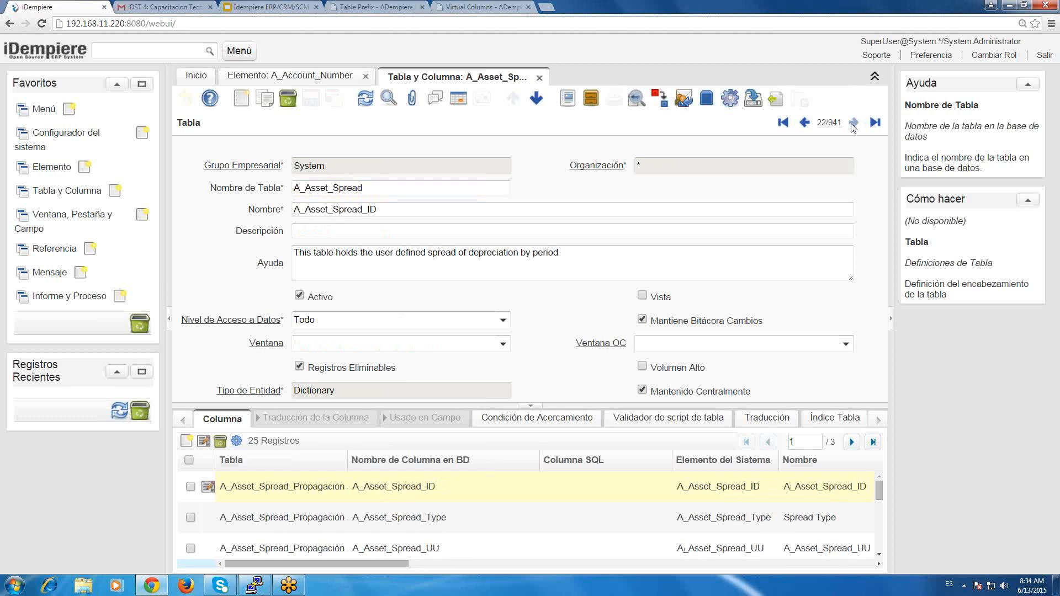
# Search the Tabla y Columna records for table names matching %category%.
pyautogui.click(853, 124)
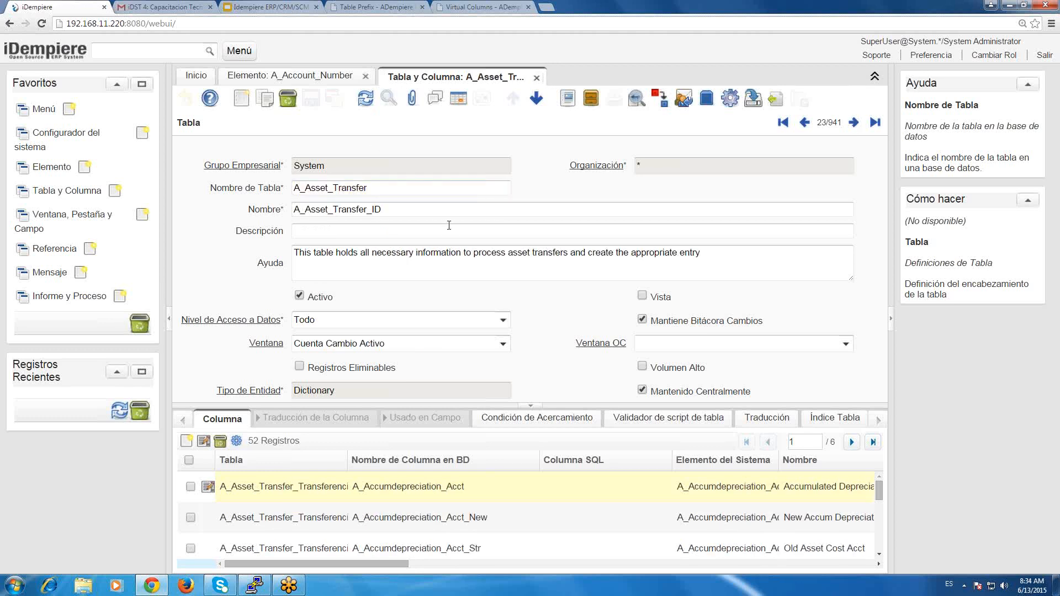
pyautogui.hotkey('alt', 'f')
pyautogui.write('%%')
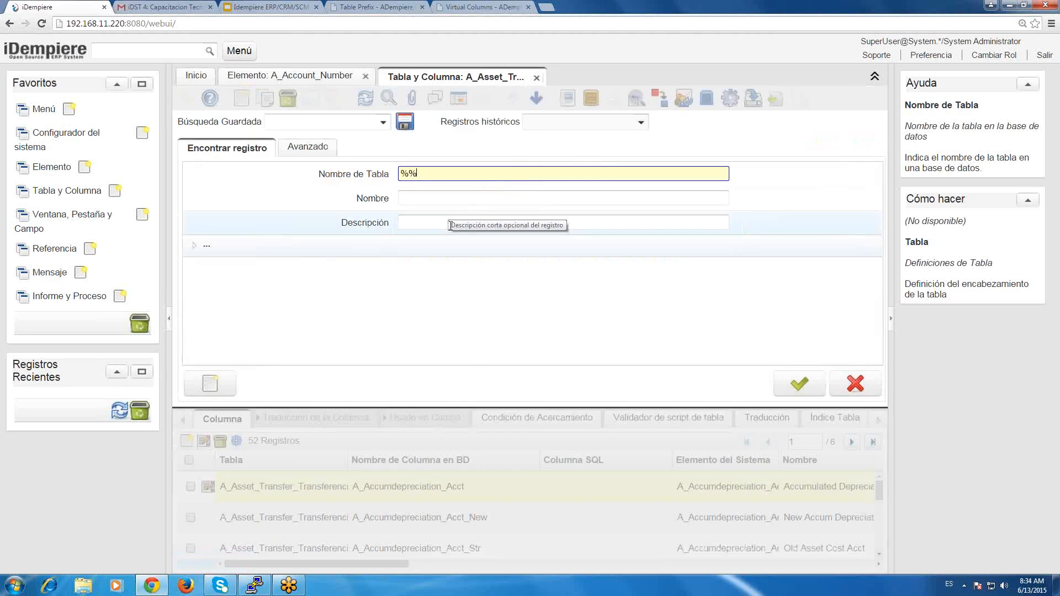
pyautogui.write('category')
pyautogui.click(811, 382)
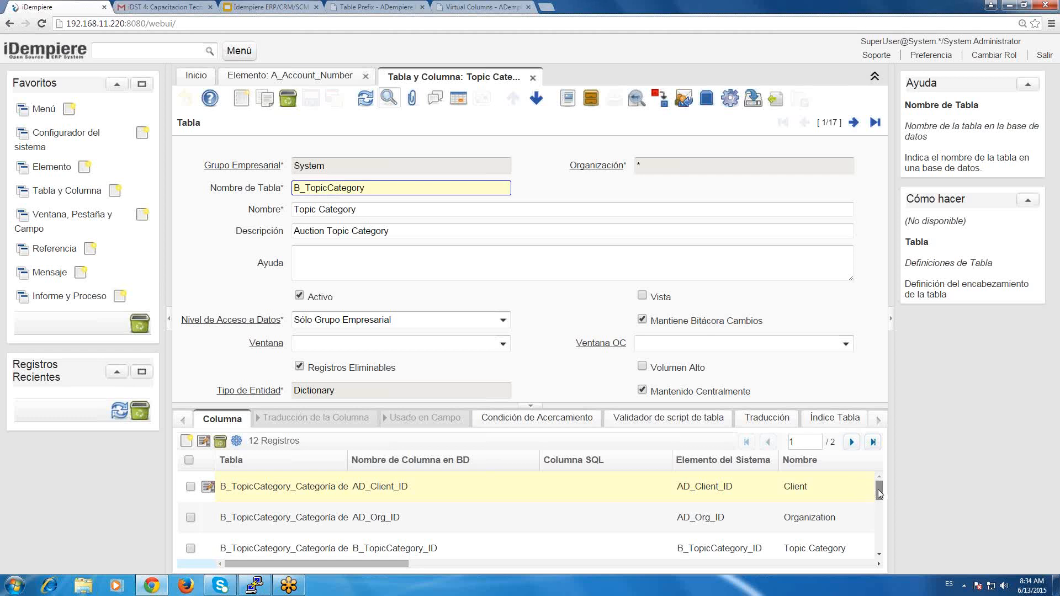
# Look through both pages of columns listed for the B_TopicCategory table and return to the first page.
pyautogui.moveTo(878, 490); pyautogui.dragTo(890, 538)
pyautogui.click(851, 442)
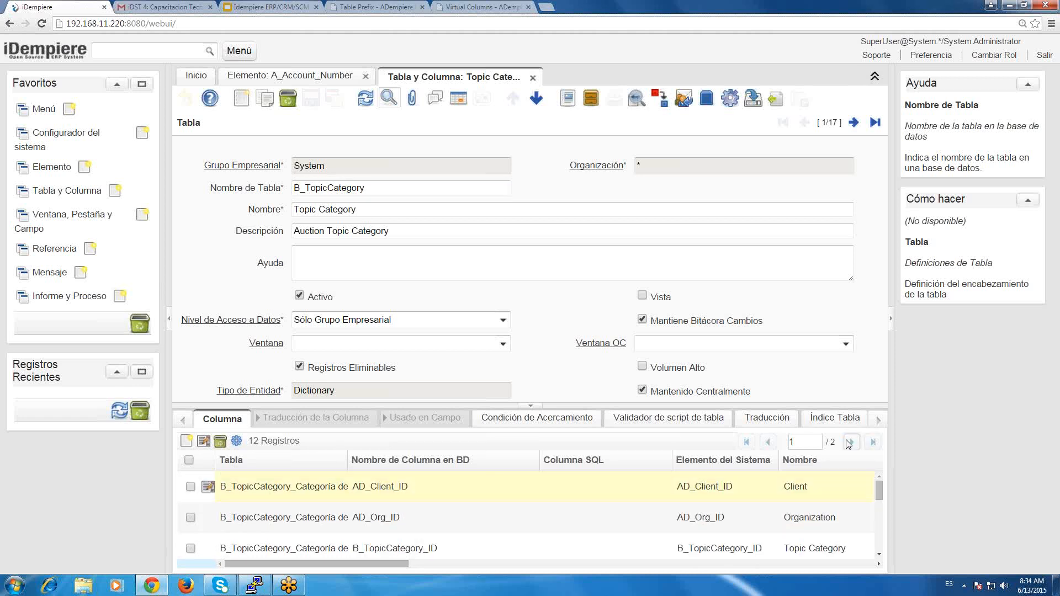
pyautogui.click(768, 442)
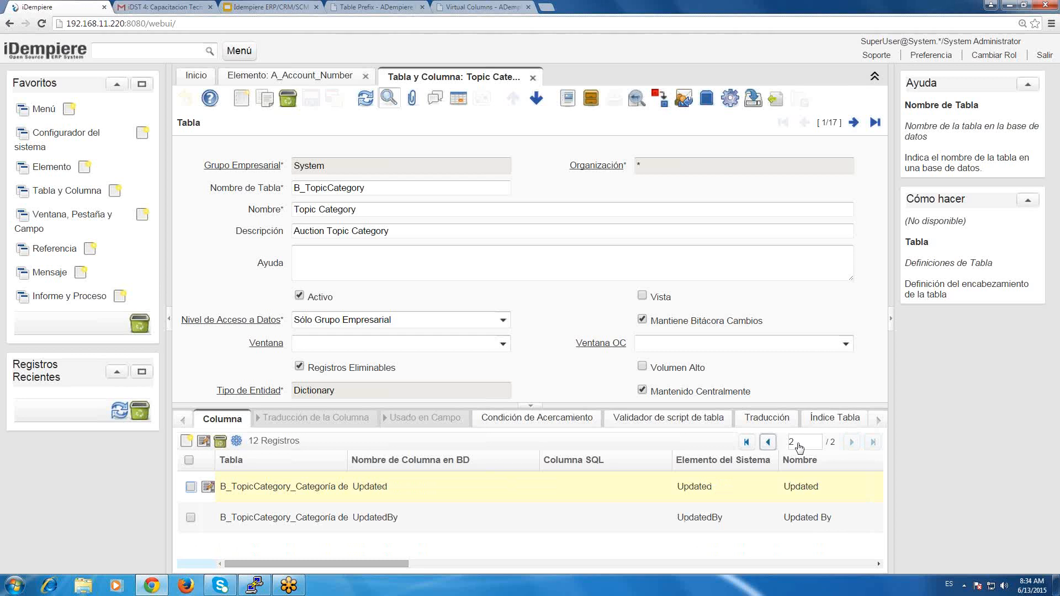
pyautogui.moveTo(883, 489); pyautogui.dragTo(876, 445)
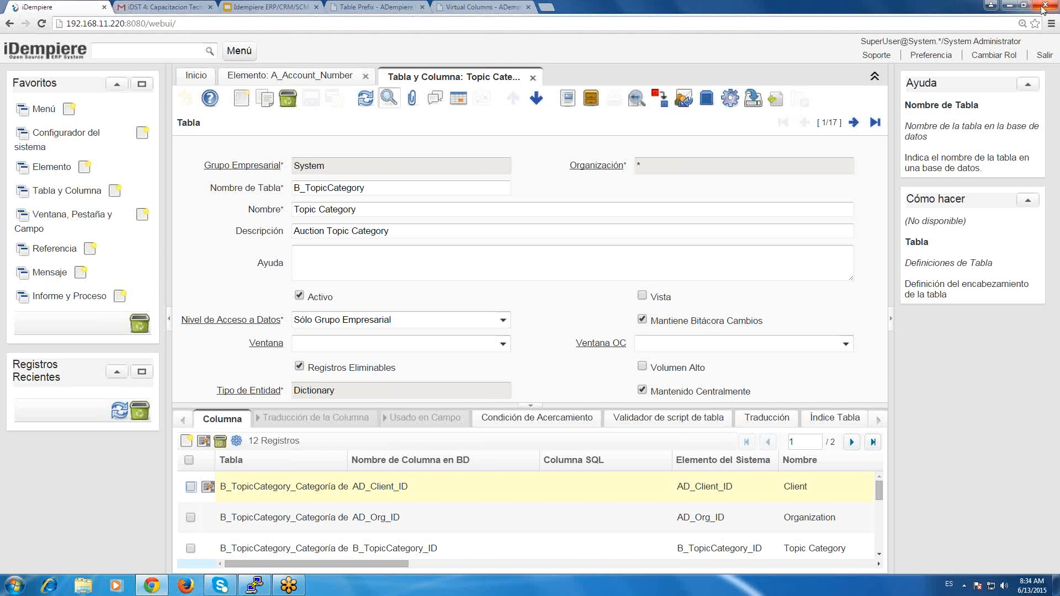
# Open an incognito browser window, go to 192.168.11.220:8080 and open the iDempiere web login.
pyautogui.click(1051, 23)
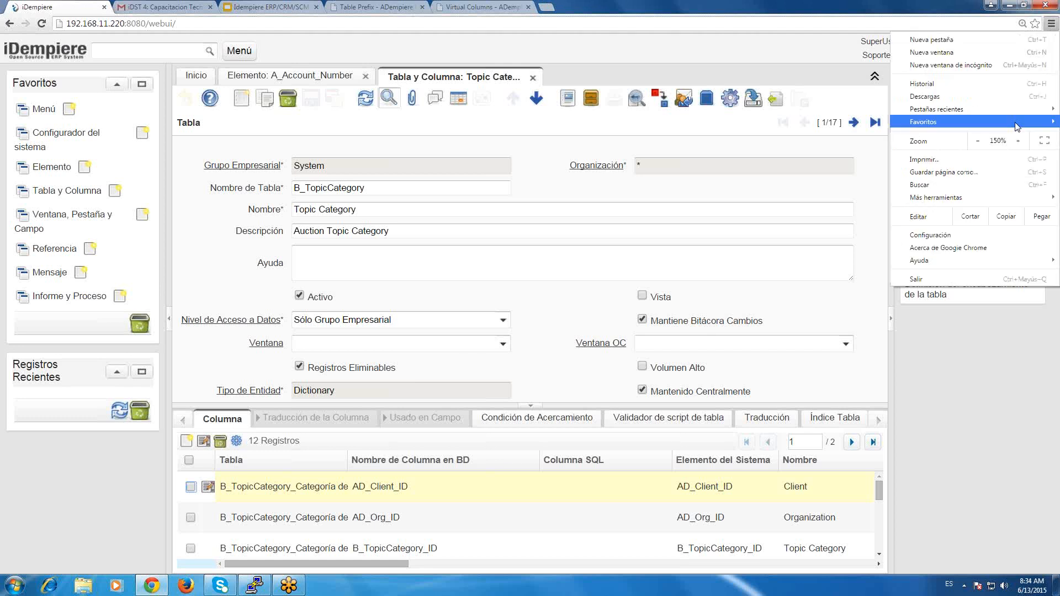
pyautogui.moveTo(1017, 119)
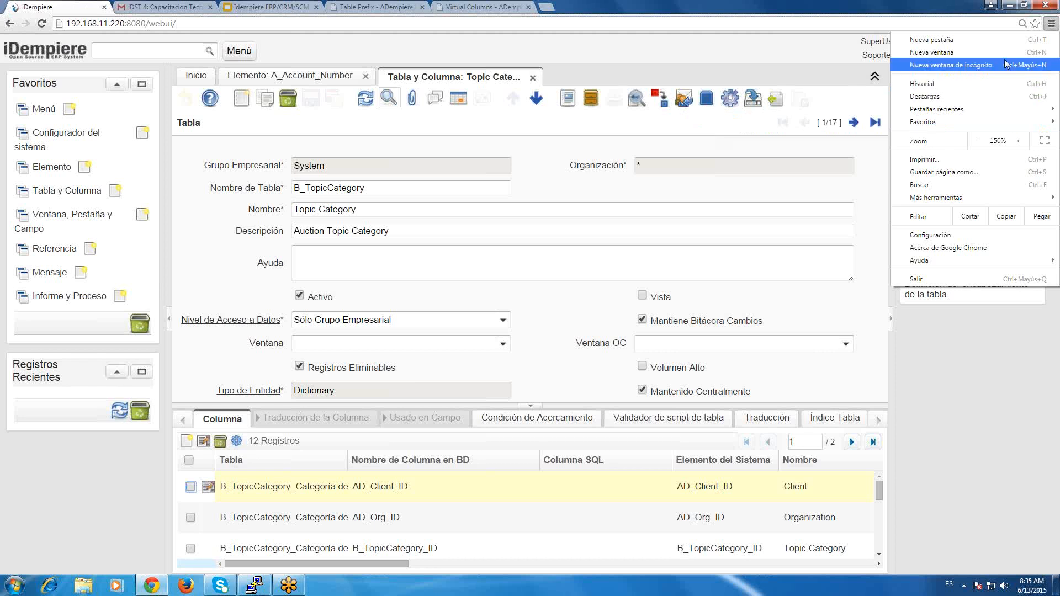
pyautogui.click(951, 65)
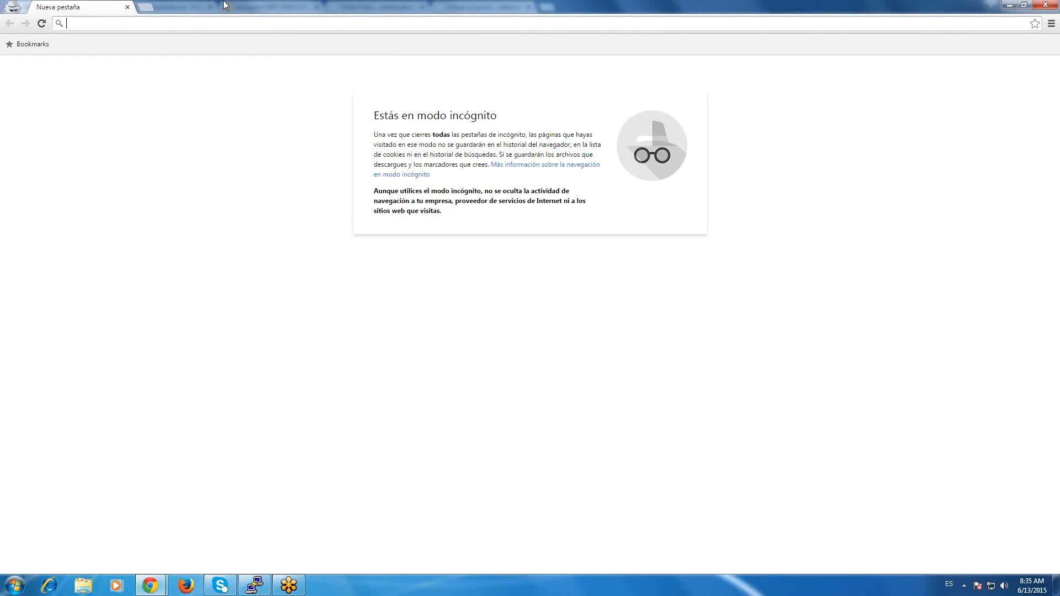
pyautogui.write('192.168.11.220:8080')
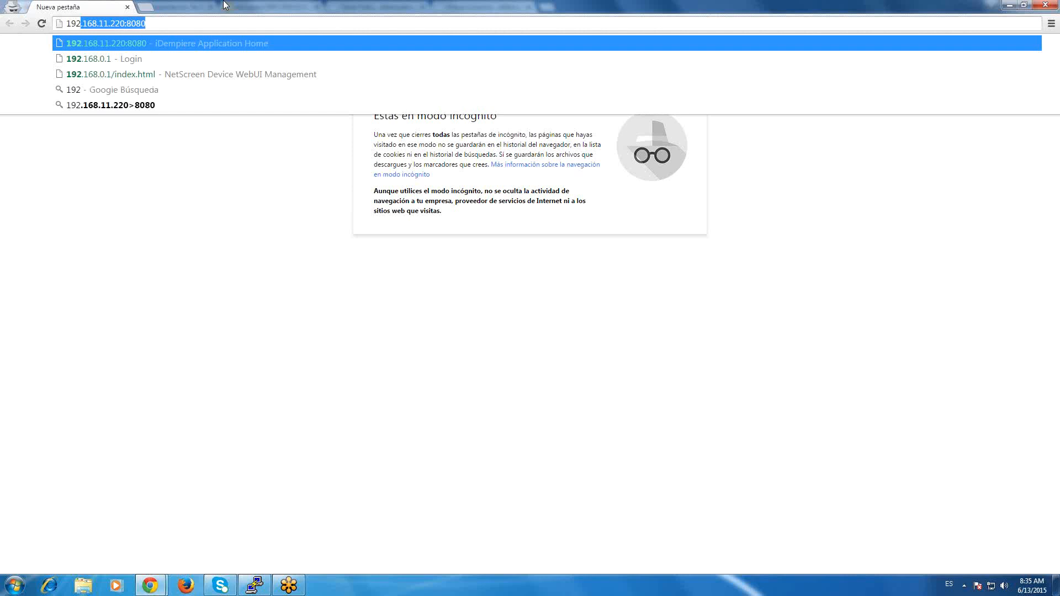
pyautogui.press('Return')
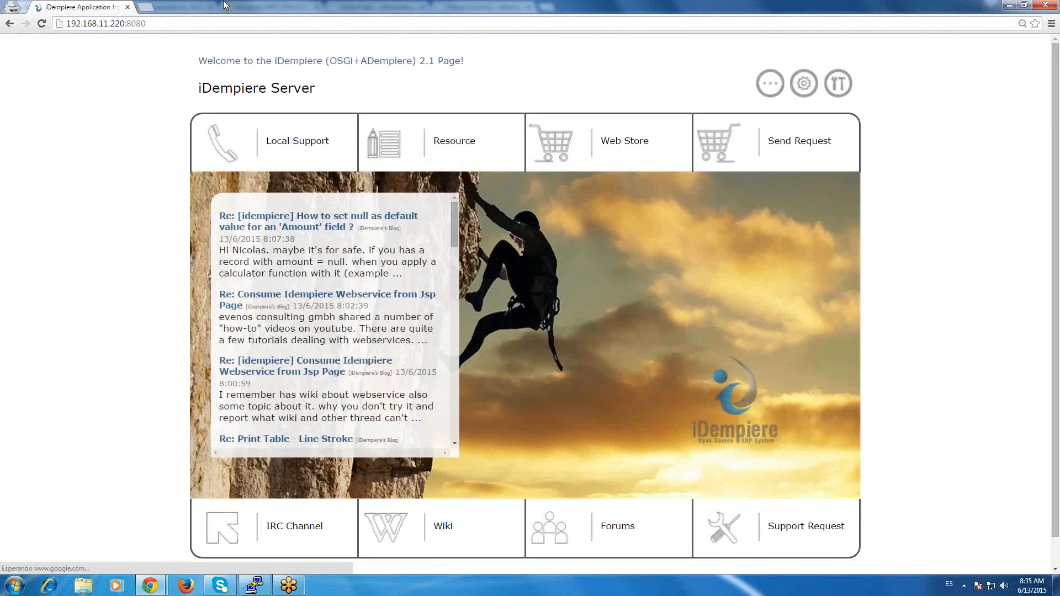
pyautogui.click(739, 436)
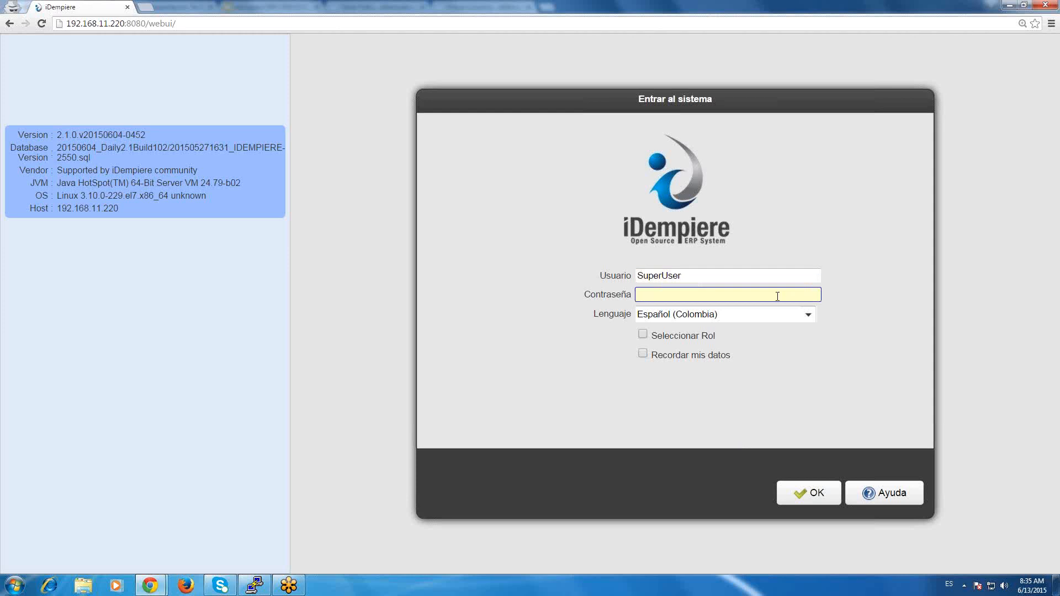
# Log in to the Spanish interface with the account password, using the GardenWorld client and GardenWorld Admin role.
pyautogui.write('System')
pyautogui.click(792, 480)
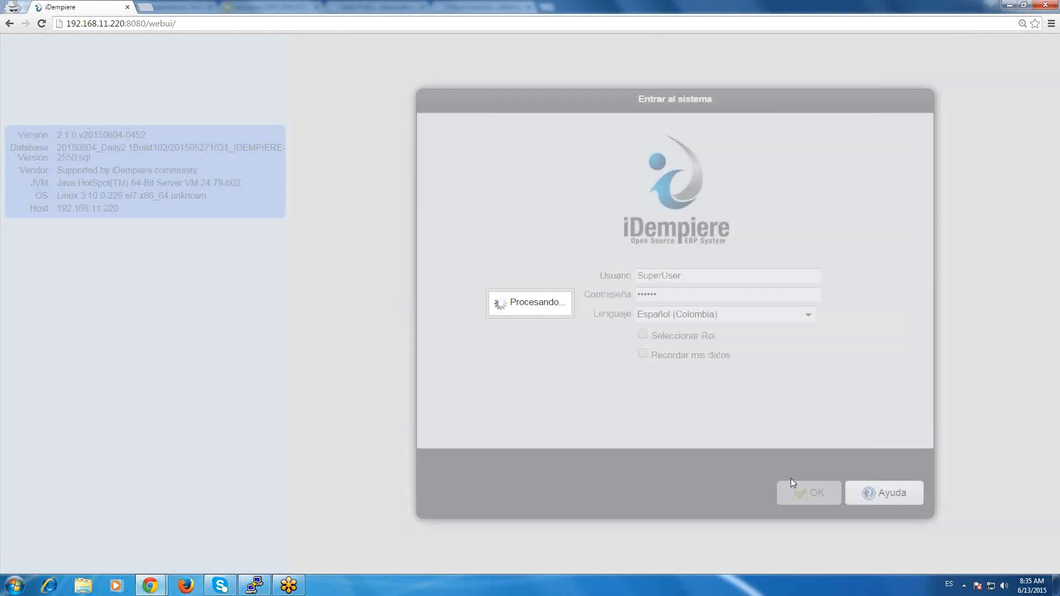
pyautogui.click(735, 305)
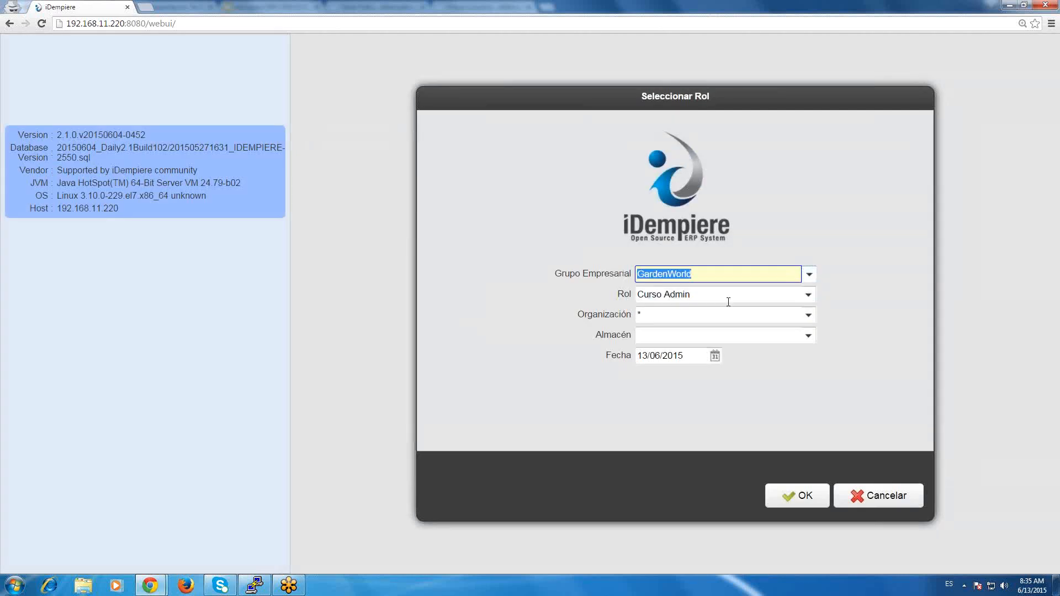
pyautogui.press('Return')
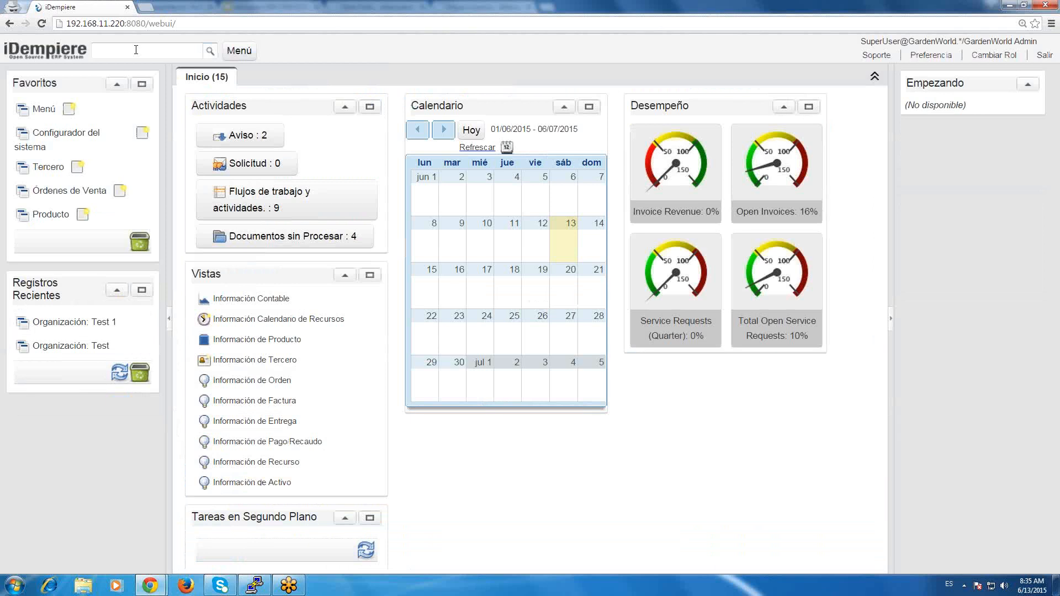
pyautogui.write('to')
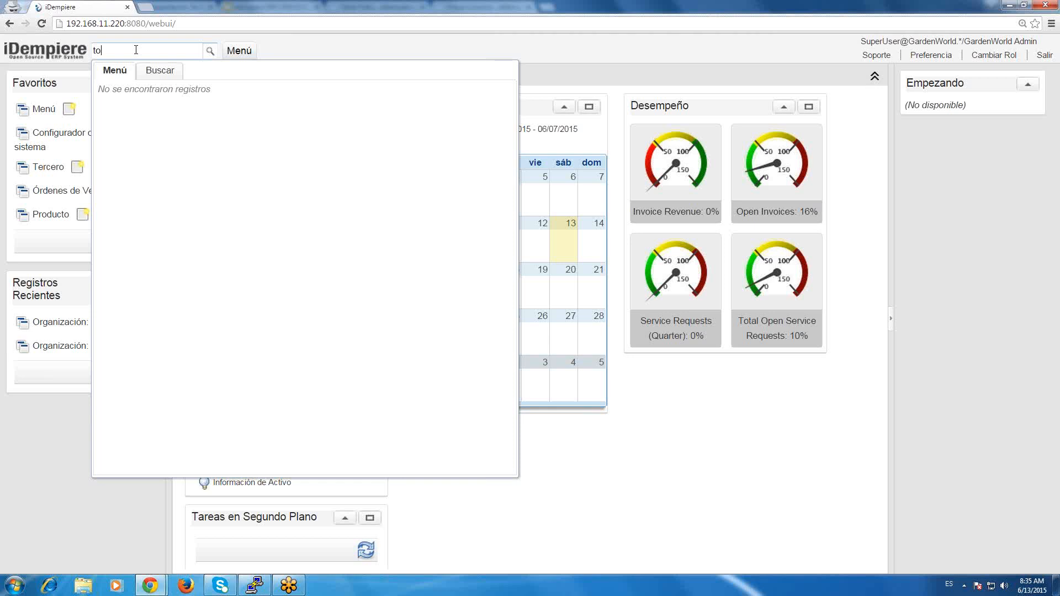
pyautogui.press('BackSpace')
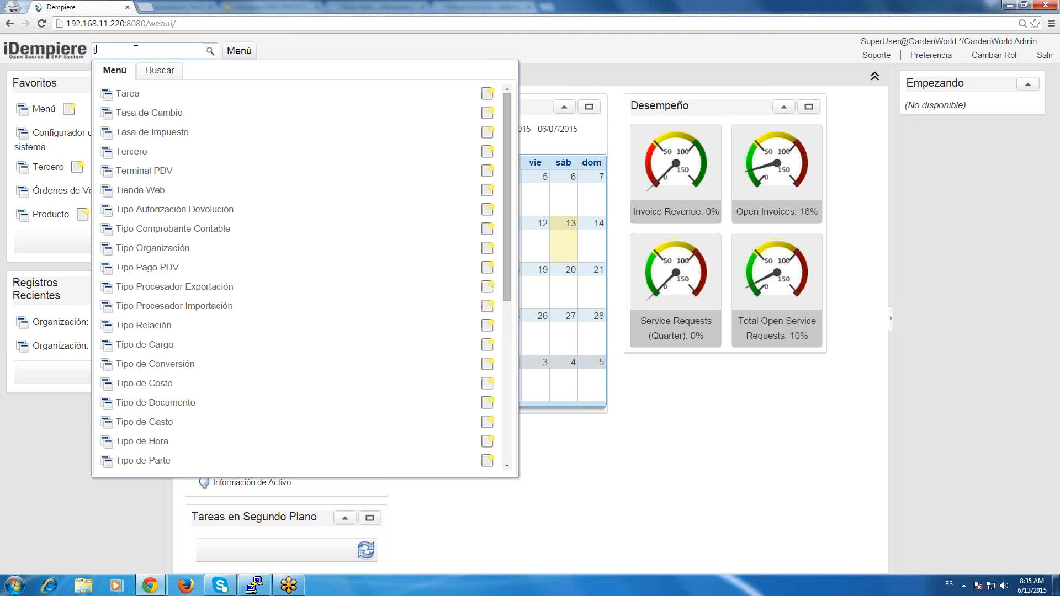
pyautogui.press('BackSpace')
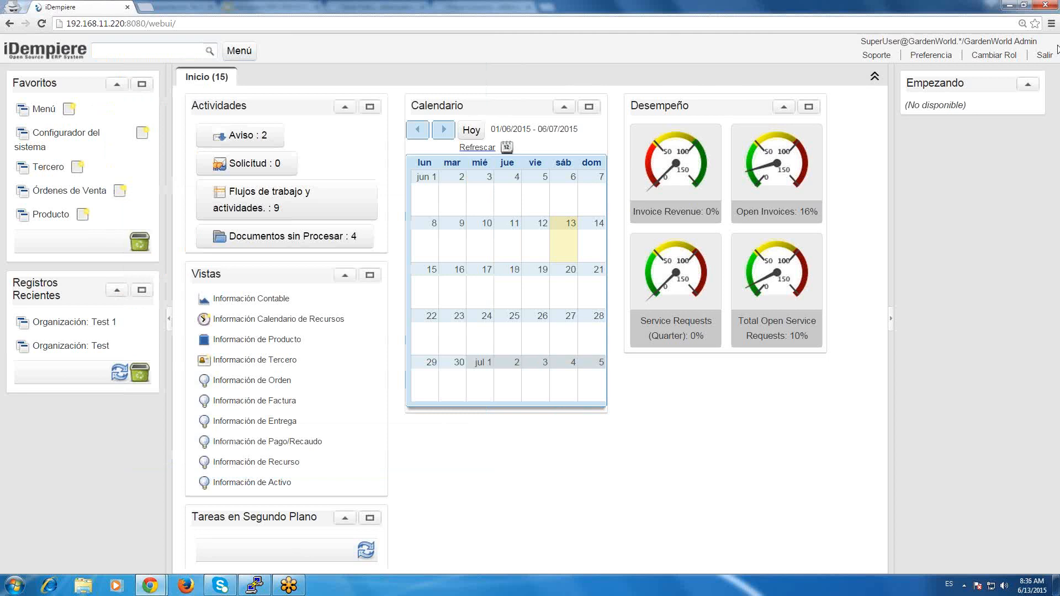
# Log in as SuperUser with the account password, setting the language to English and enabling role selection.
pyautogui.write('SuperUser')
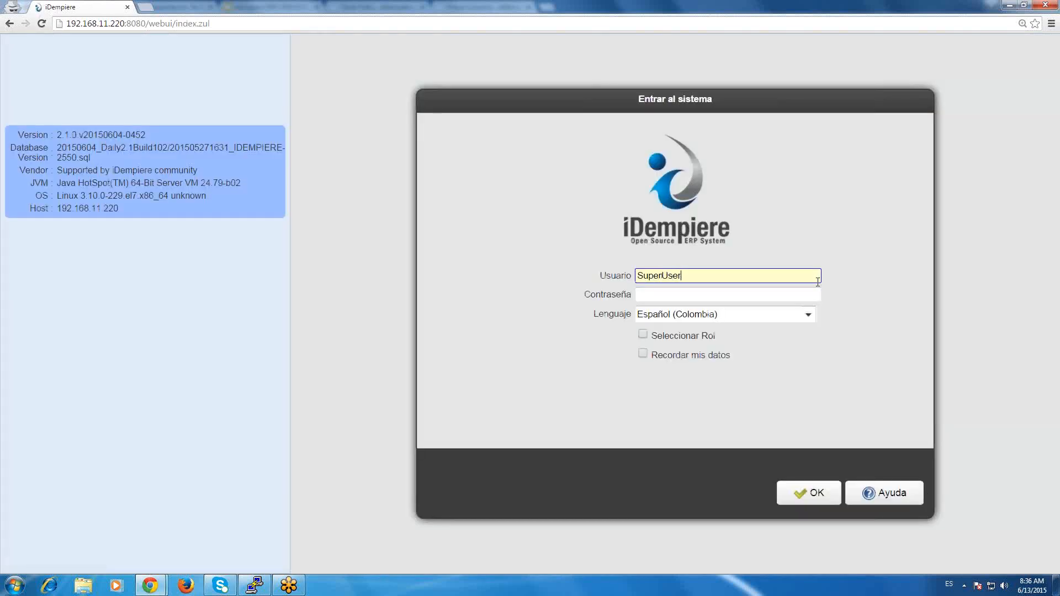
pyautogui.press('Tab')
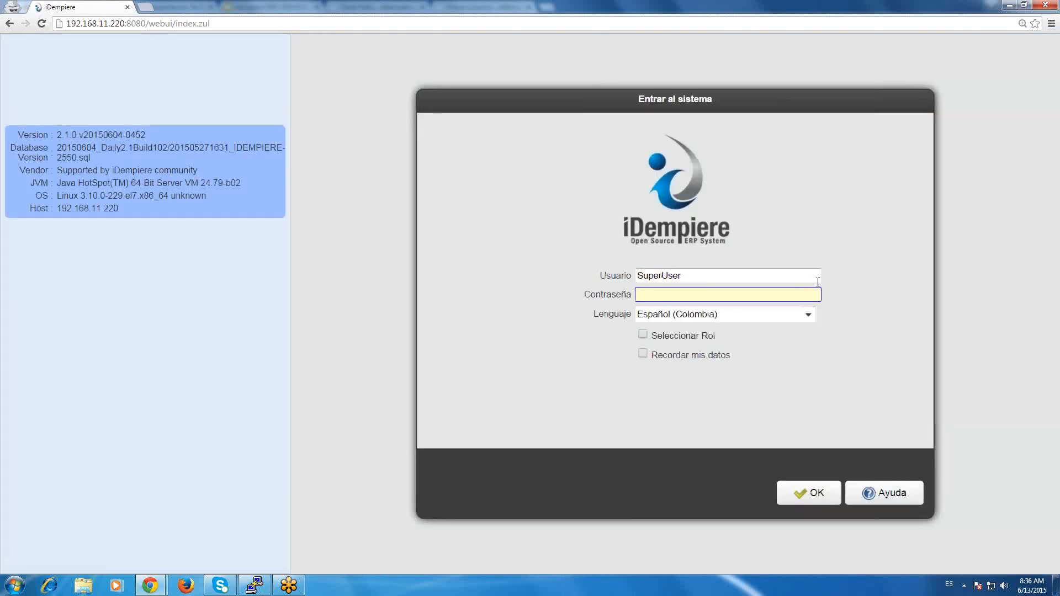
pyautogui.write('System')
pyautogui.click(808, 314)
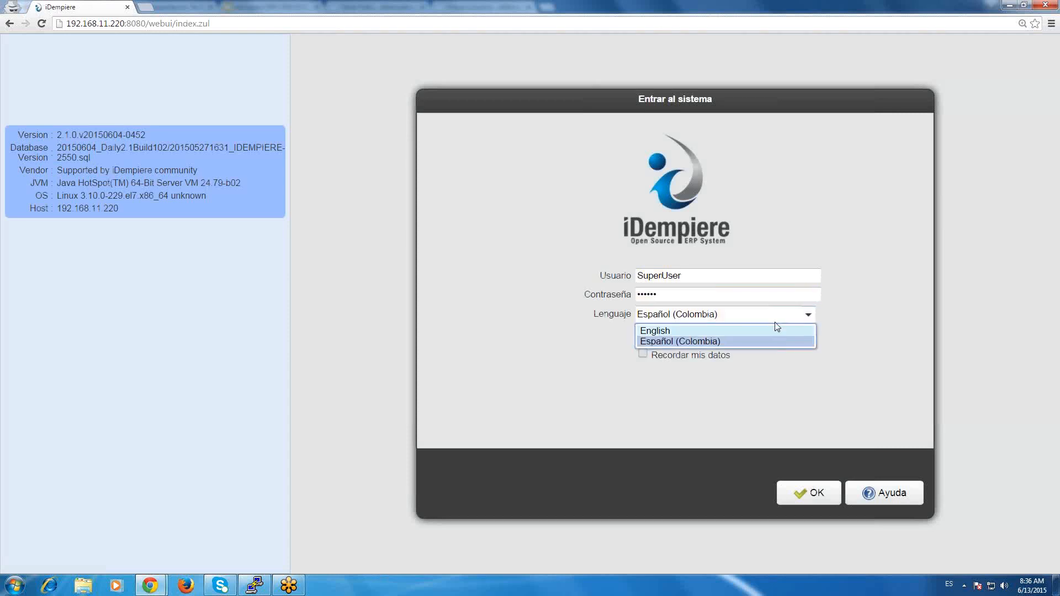
pyautogui.click(774, 323)
pyautogui.click(687, 336)
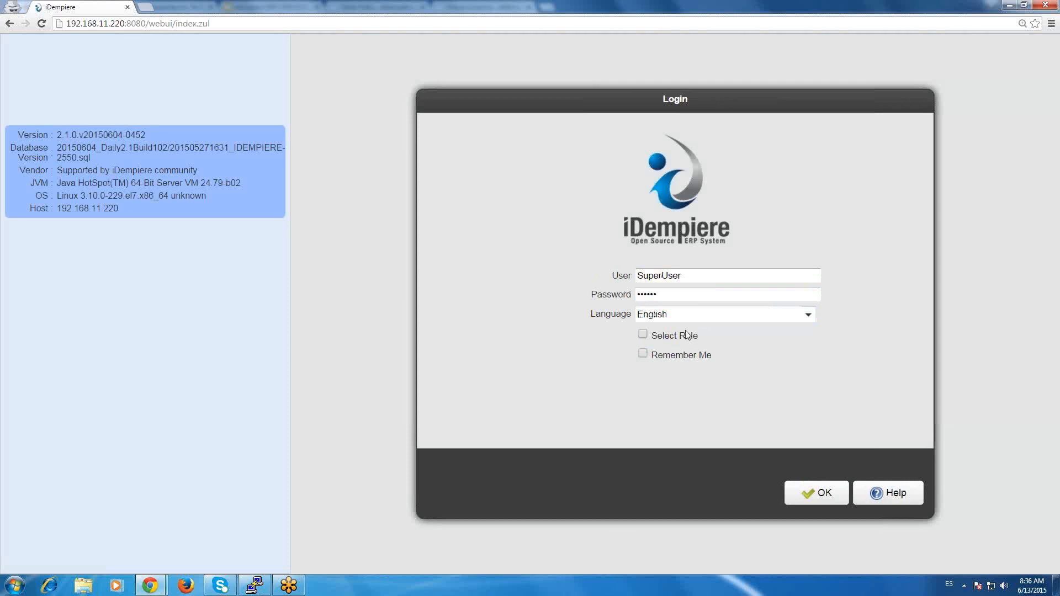
pyautogui.click(680, 338)
pyautogui.press('Return')
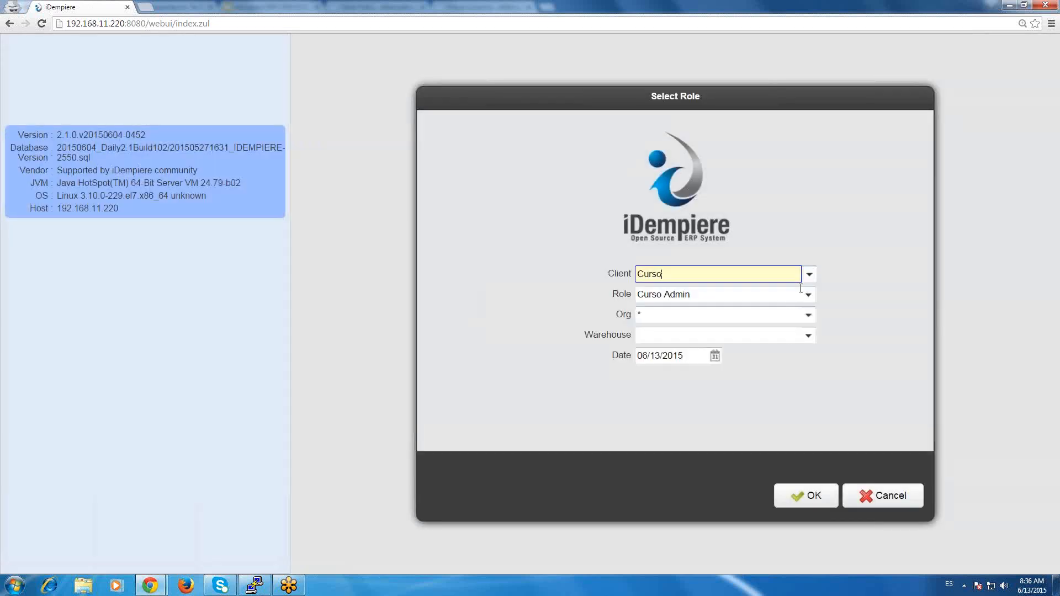
# Select the GardenWorld client with the GardenWorld Admin role and enter the system.
pyautogui.click(809, 274)
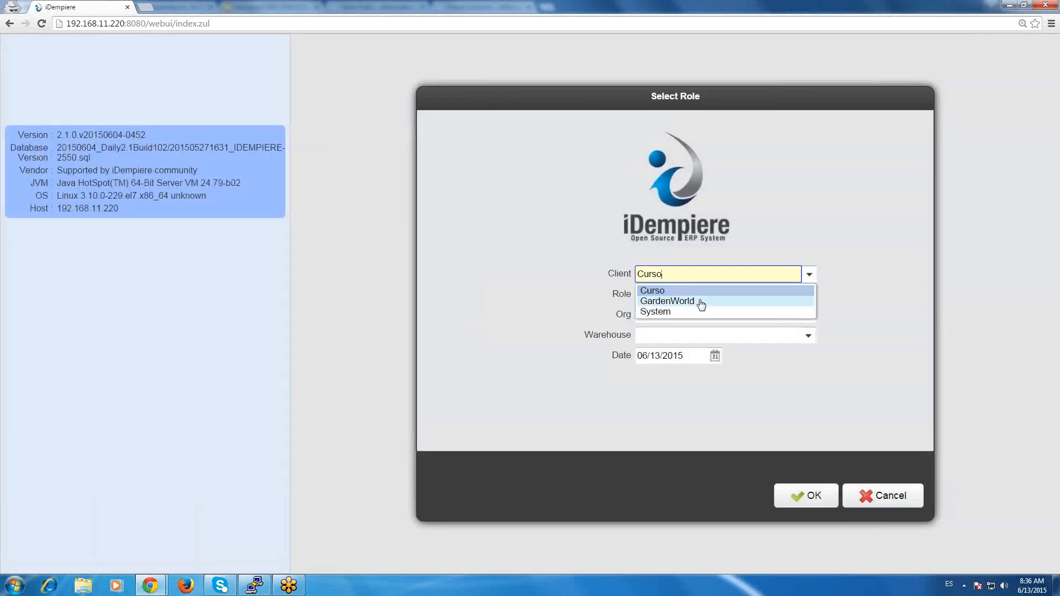
pyautogui.click(701, 302)
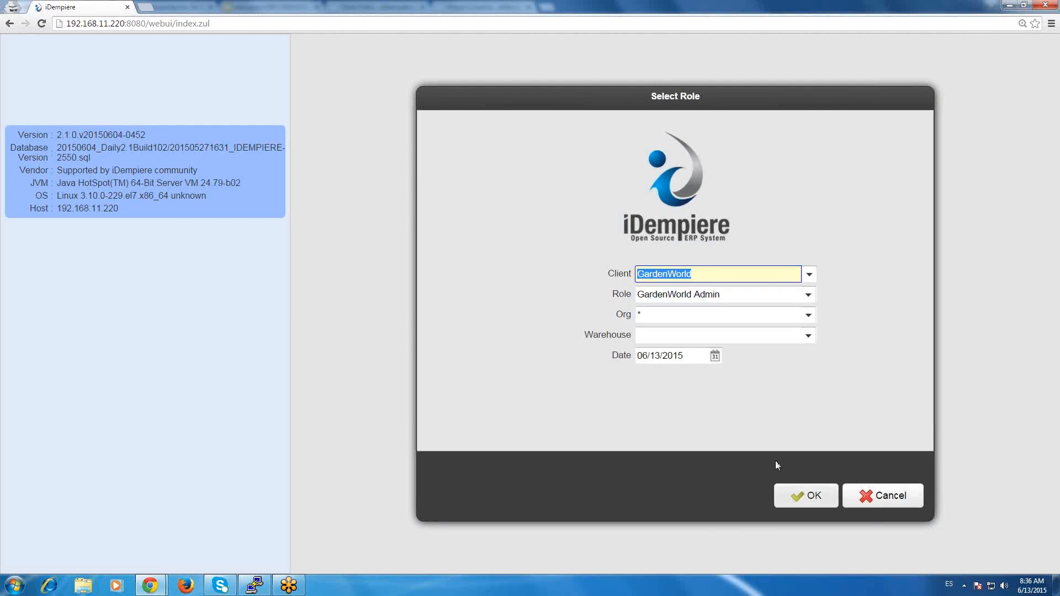
pyautogui.press('Return')
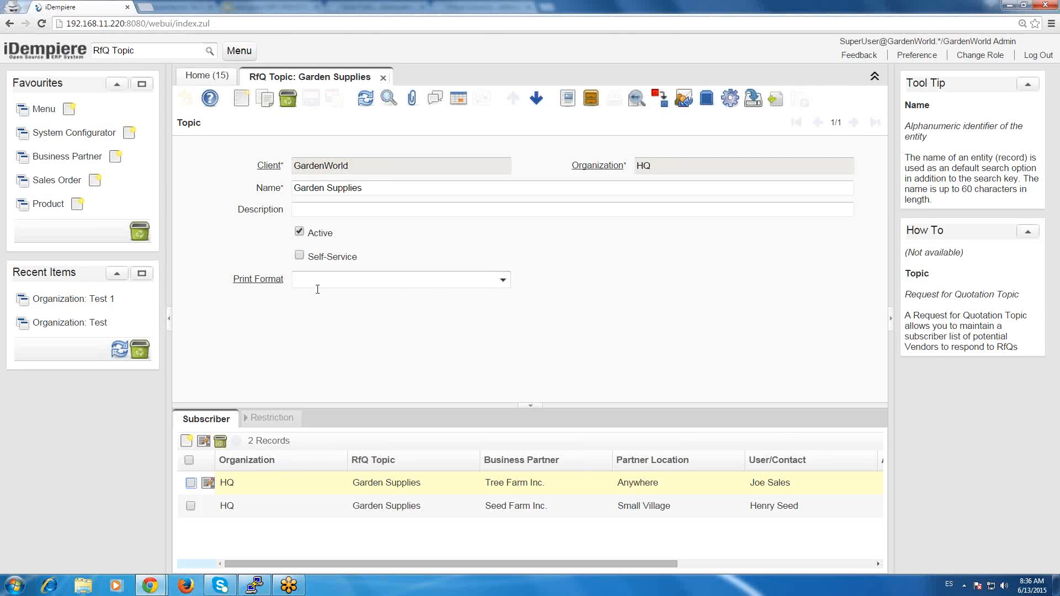
# Examine the Print Format field of the Garden Supplies record in the RfQ Topic window.
pyautogui.click(503, 282)
pyautogui.click(504, 282)
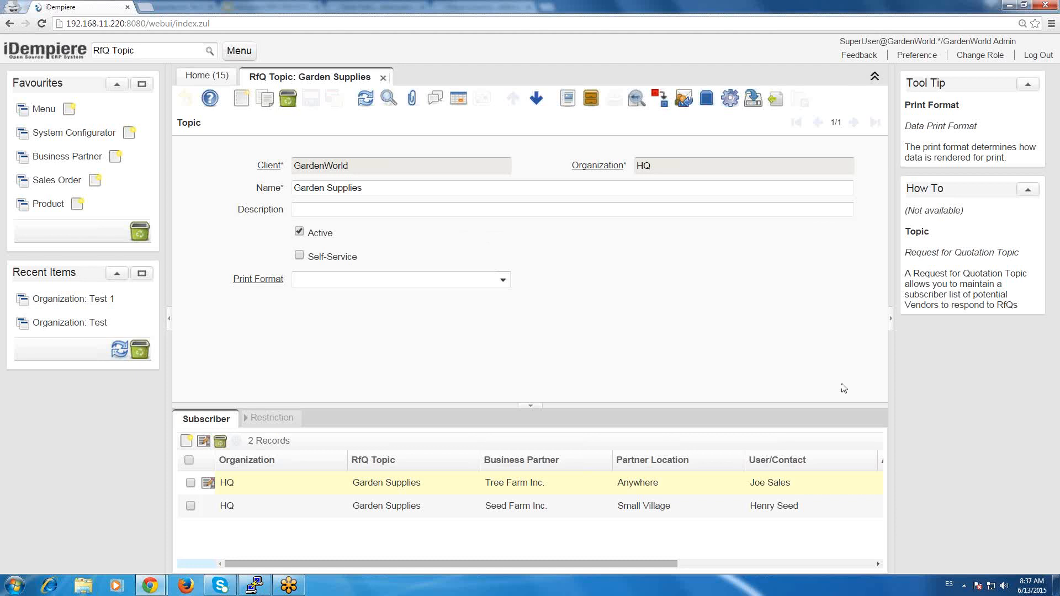
pyautogui.click(466, 280)
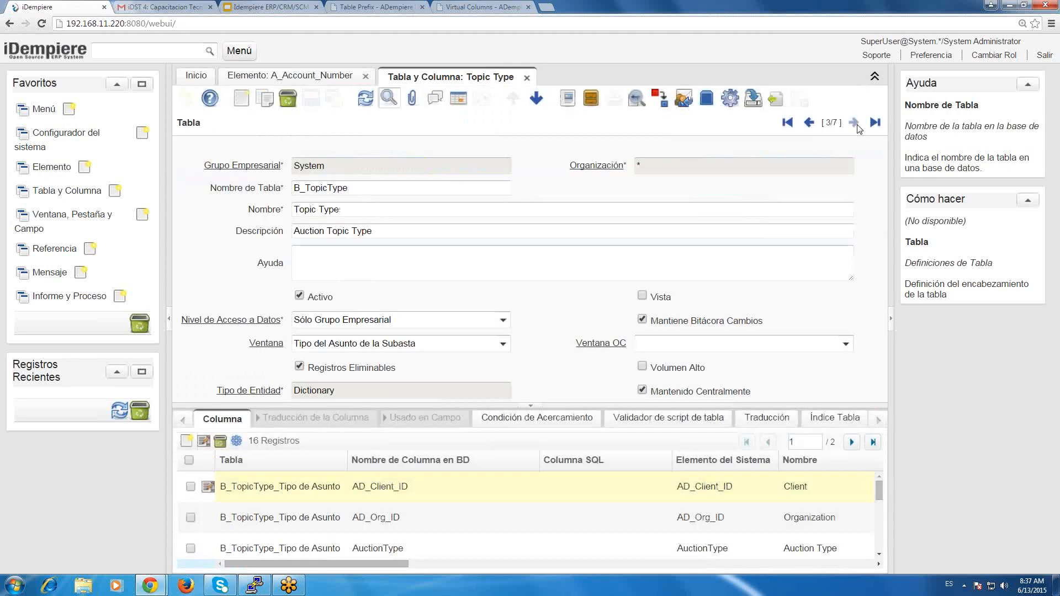
# Return to the System session, find the C_RfQ_Topic record in Tabla y Columna, and check the Virtual Columns wiki page.
pyautogui.click(854, 122)
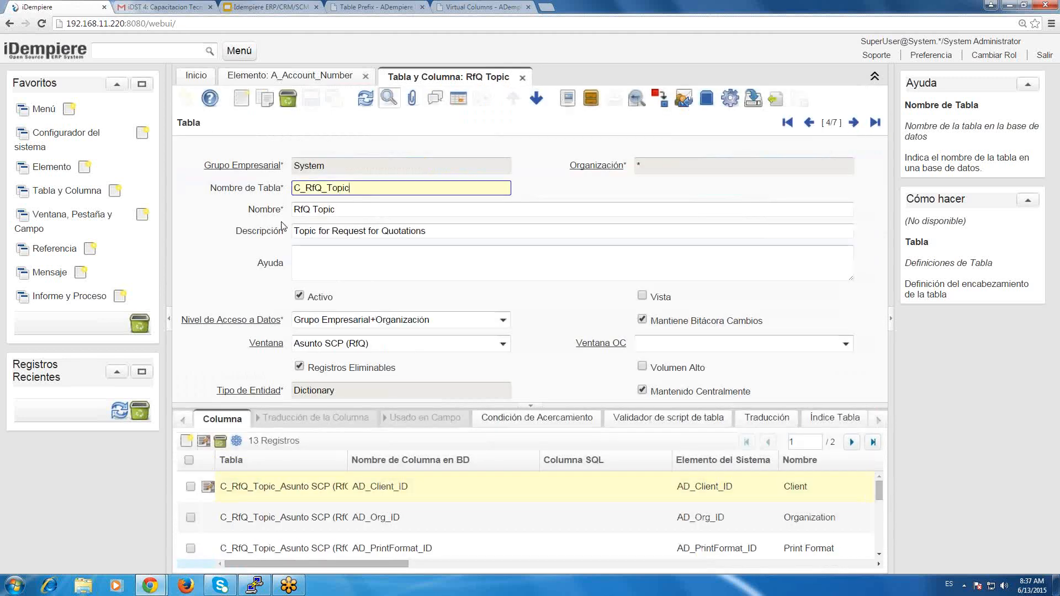
pyautogui.click(325, 209)
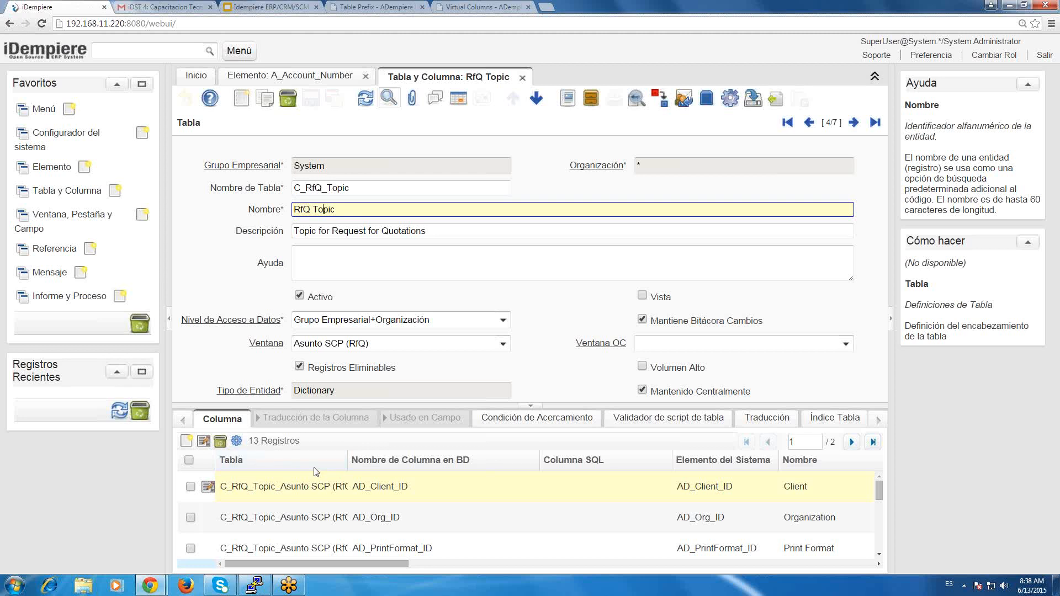
pyautogui.click(470, 5)
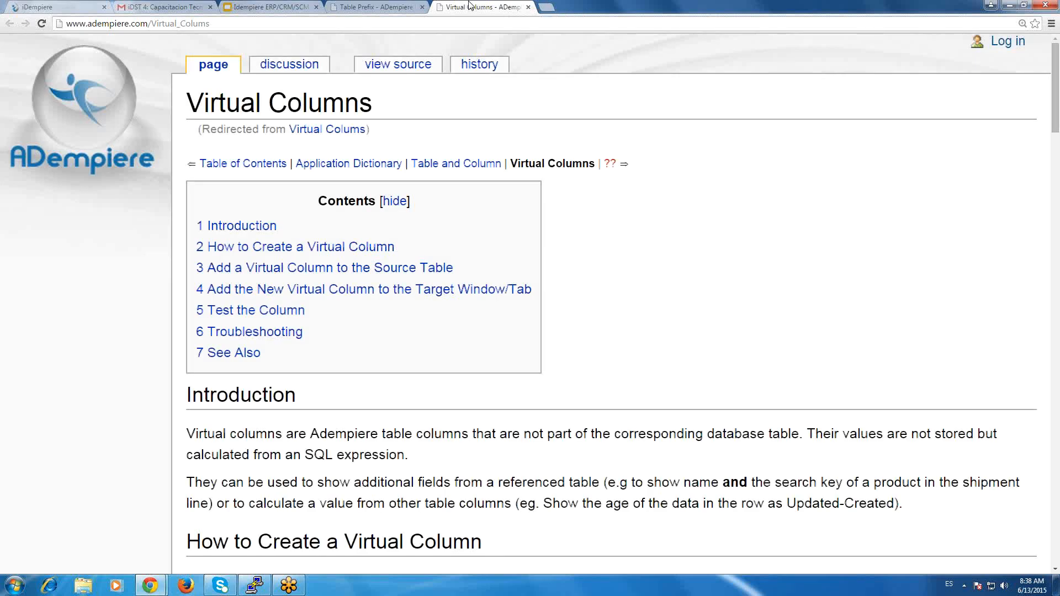
# Copy the C_RfQ_Topic table record in Tabla y Columna and set the copy's Nombre de Tabla to CUR_Topic.
pyautogui.click(59, 8)
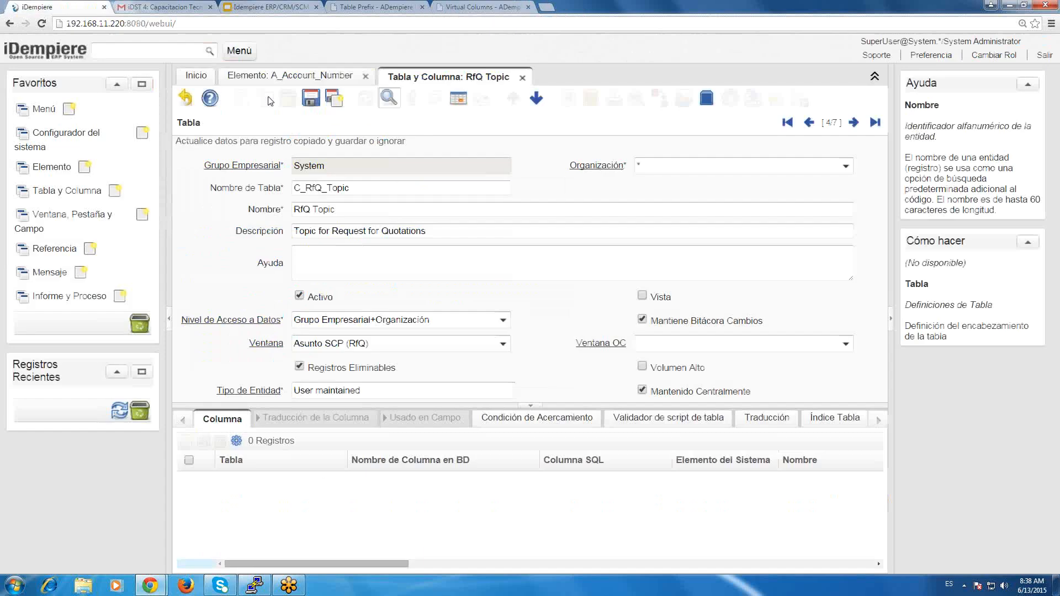
pyautogui.moveTo(350, 189); pyautogui.dragTo(290, 188)
pyautogui.write('CUR')
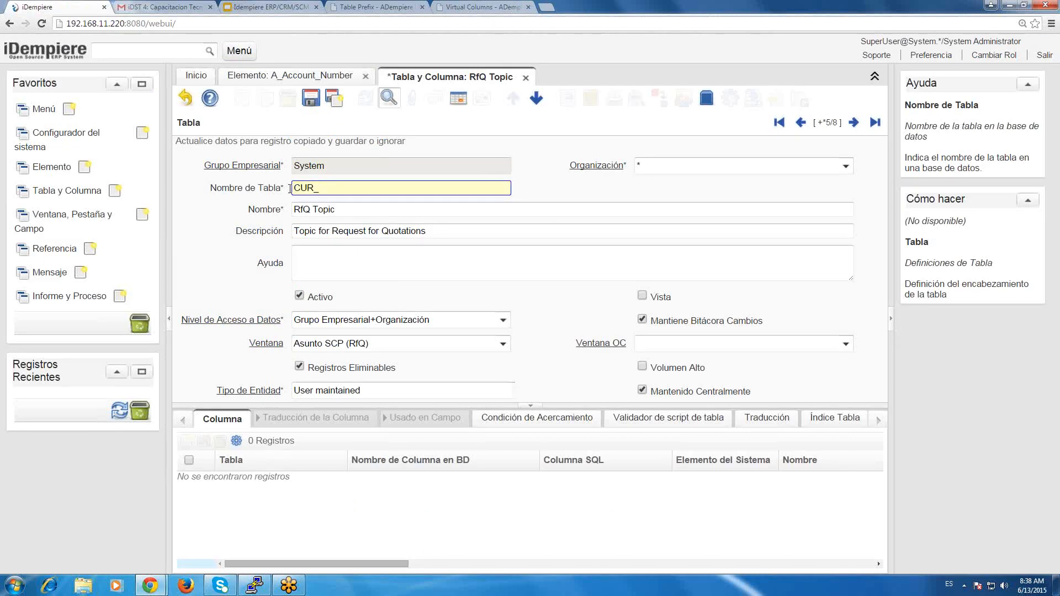
pyautogui.write('_Topic')
# Set the copied table record's Nombre to CUR Topic.
pyautogui.click(354, 210)
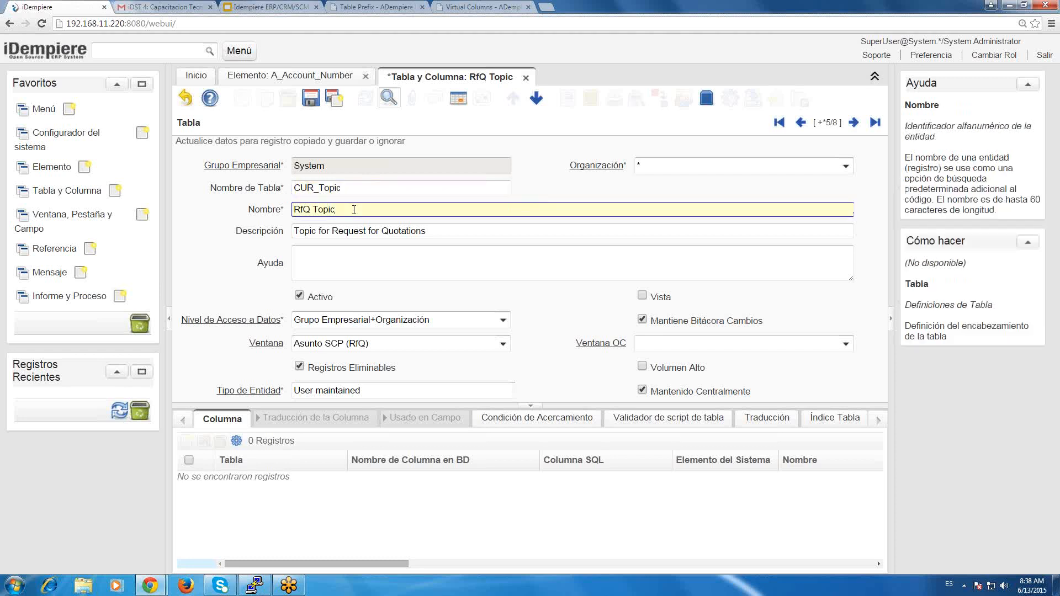
pyautogui.hotkey('shift', 'Home')
pyautogui.write('CUR')
pyautogui.press('Tab')
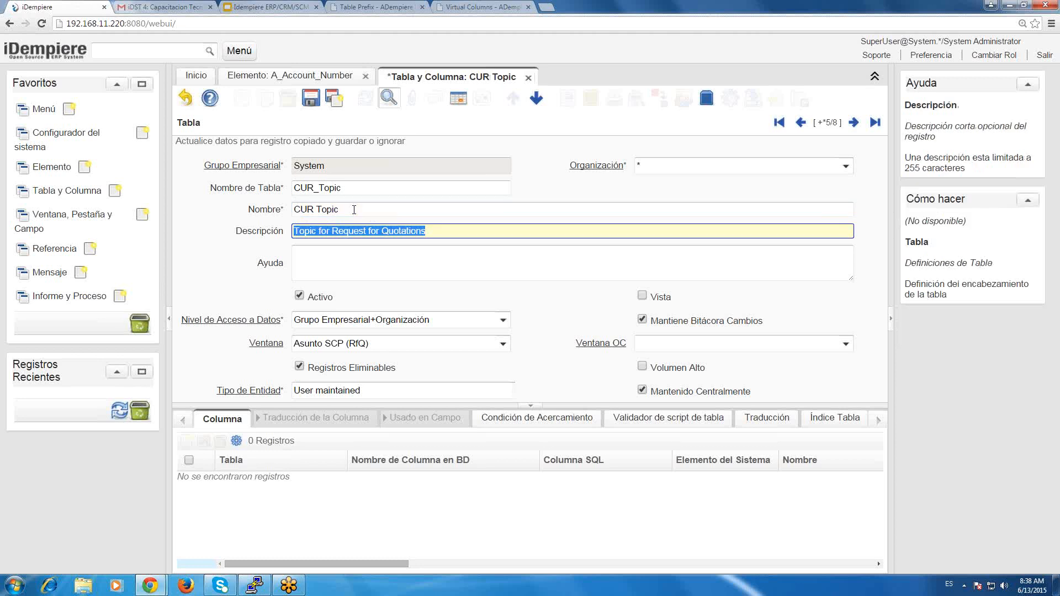
# Set the Descripción of the CUR Topic table record to "Topic Training".
pyautogui.hotkey('ctrl', 'Left')
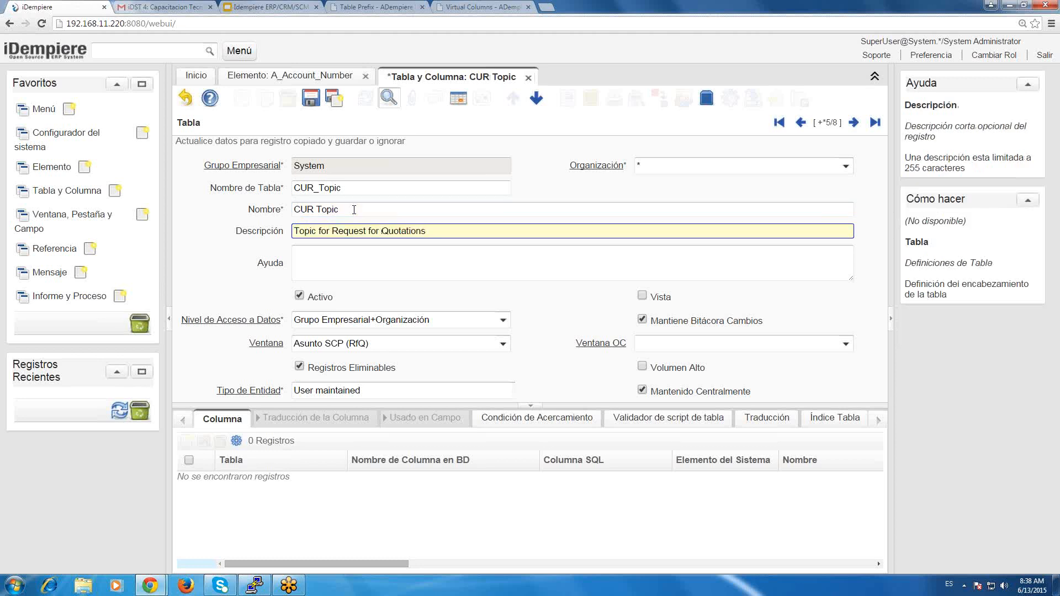
pyautogui.hotkey('ctrl', 'shift', 'Left')
pyautogui.hotkey('ctrl', 'shift', 'Left')
pyautogui.hotkey('ctrl', 'shift', 'Left')
pyautogui.hotkey('ctrl', 'shift', 'Left')
pyautogui.hotkey('ctrl', 'shift', 'Left')
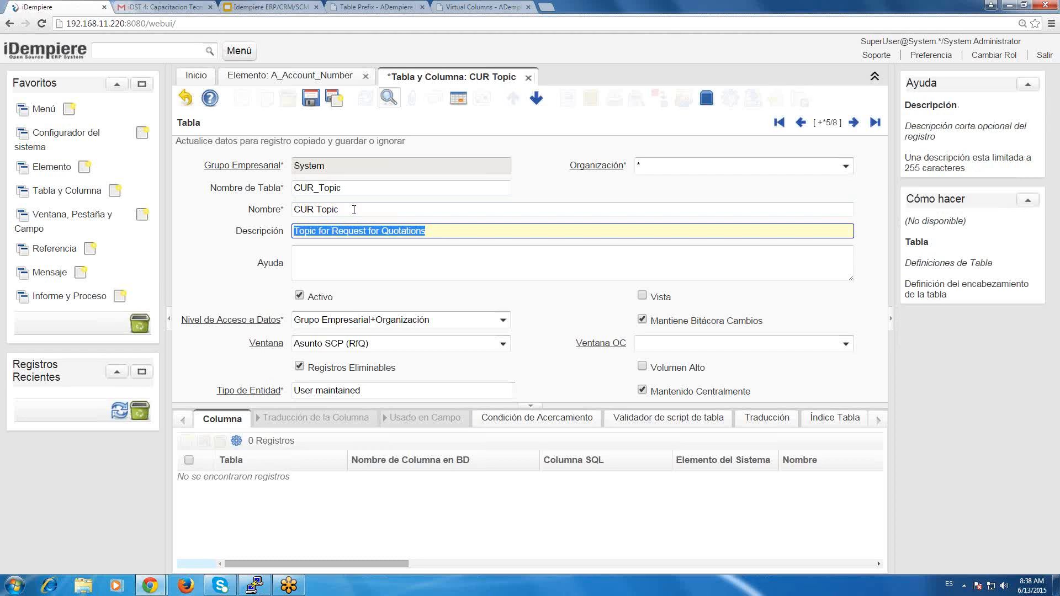
pyautogui.write('T')
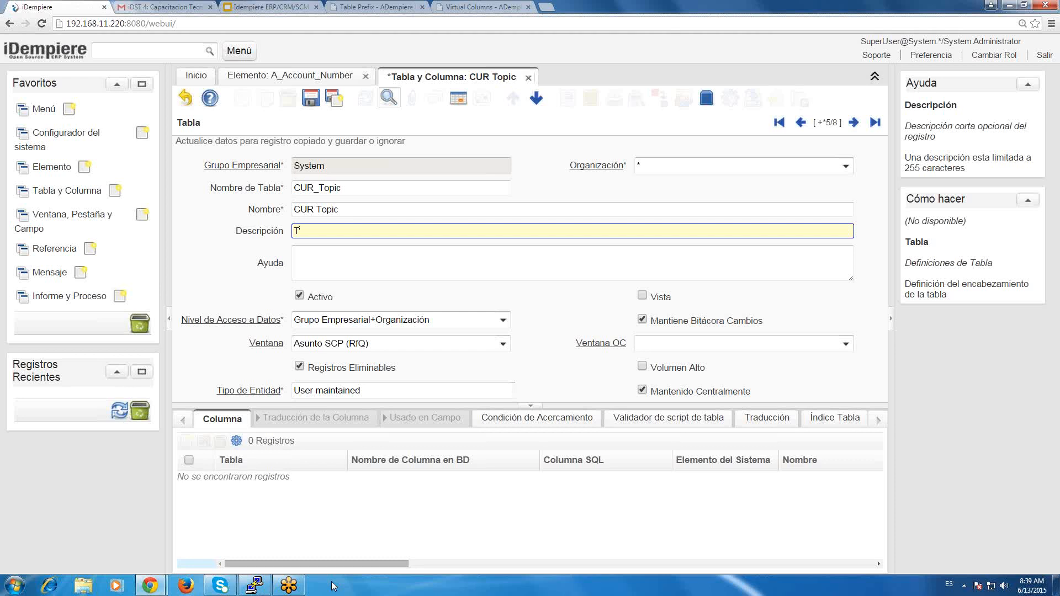
pyautogui.press('BackSpace')
pyautogui.write('Topic Training')
pyautogui.press('Tab')
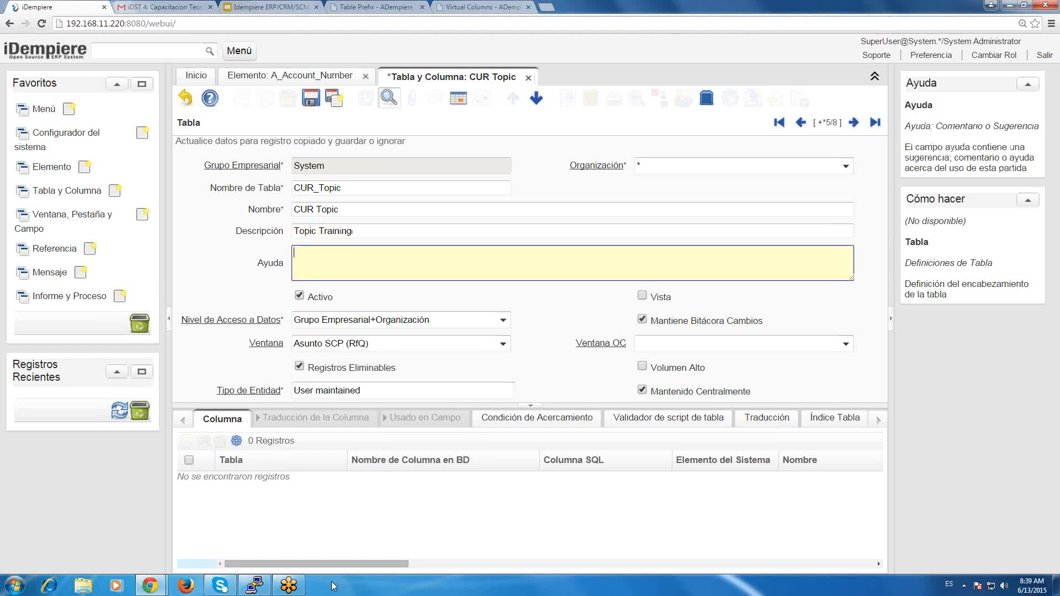
# Copy the Descripción text "Topic Training" into the record's Ayuda field.
pyautogui.hotkey('shift', 'Tab')
pyautogui.hotkey('ctrl', 'c')
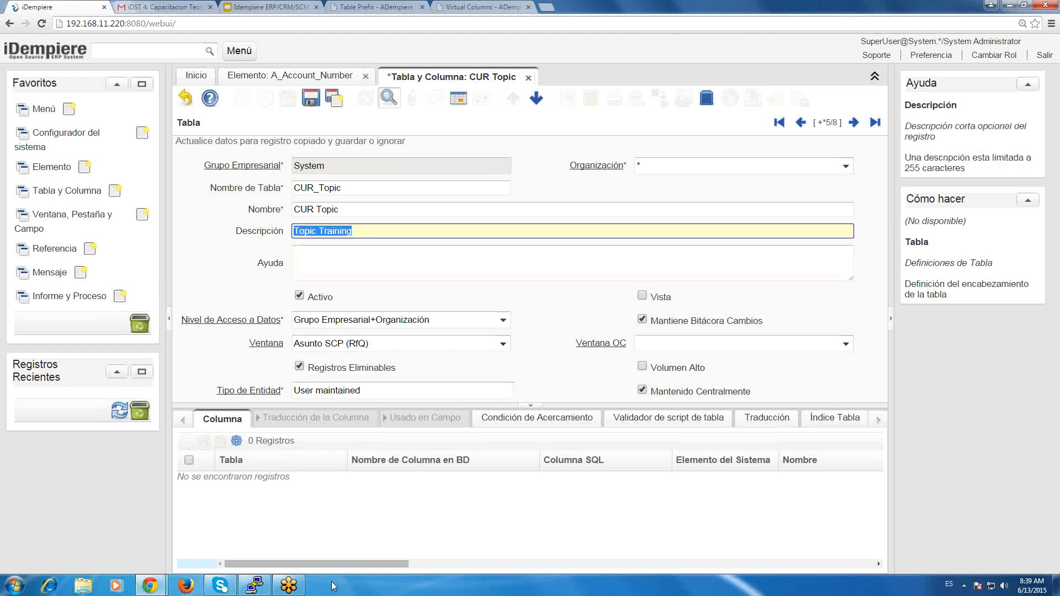
pyautogui.press('Tab')
pyautogui.hotkey('ctrl', 'v')
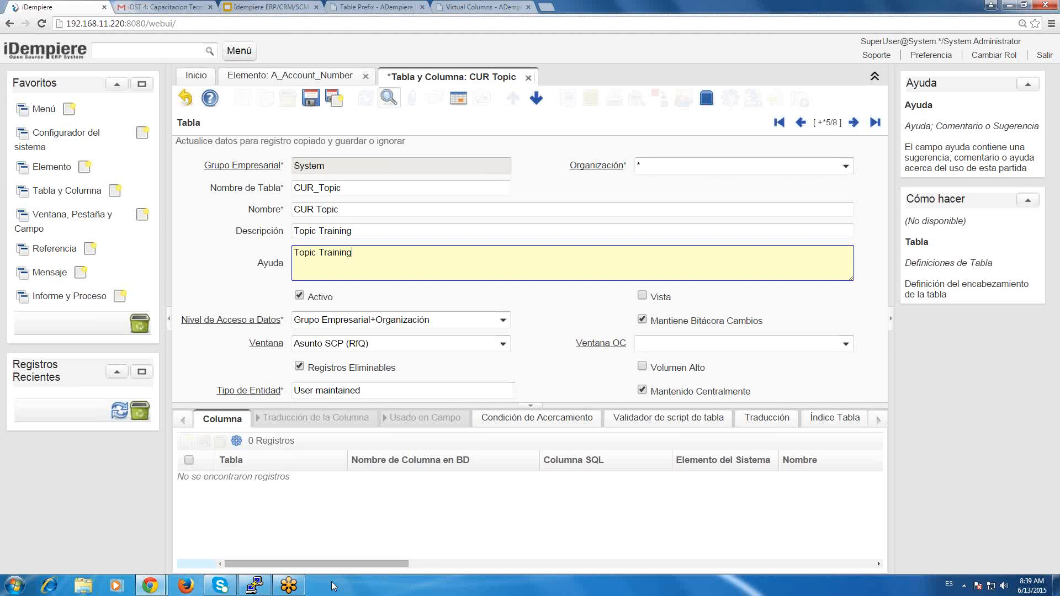
pyautogui.press('Tab')
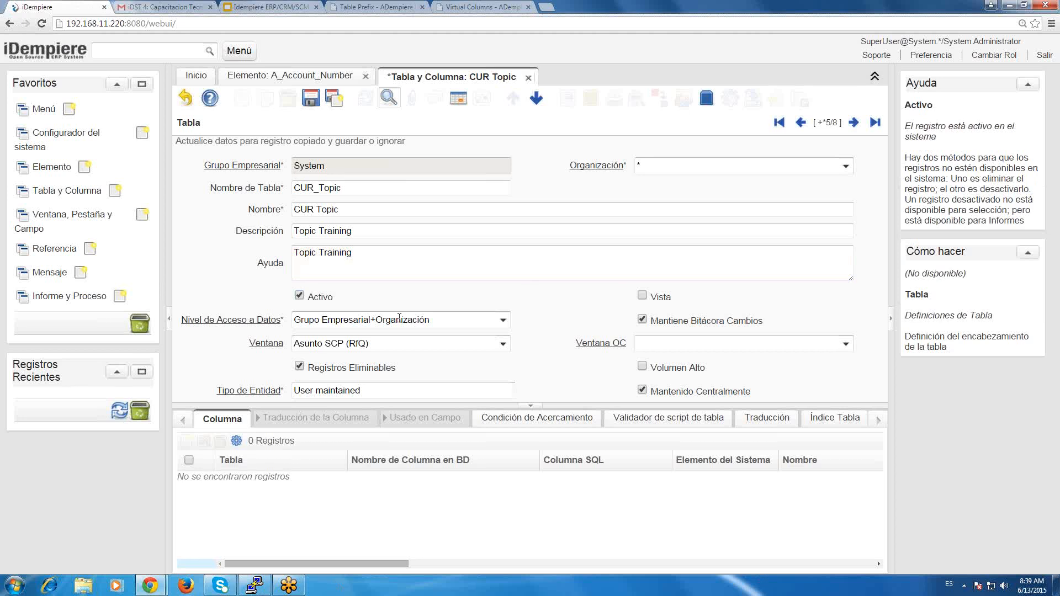
# Set the CUR Topic record's Nivel de Acceso a Datos to Sólo Grupo Empresarial, glancing at the GardenWorld session first.
pyautogui.click(470, 324)
pyautogui.moveTo(469, 324); pyautogui.dragTo(156, 293)
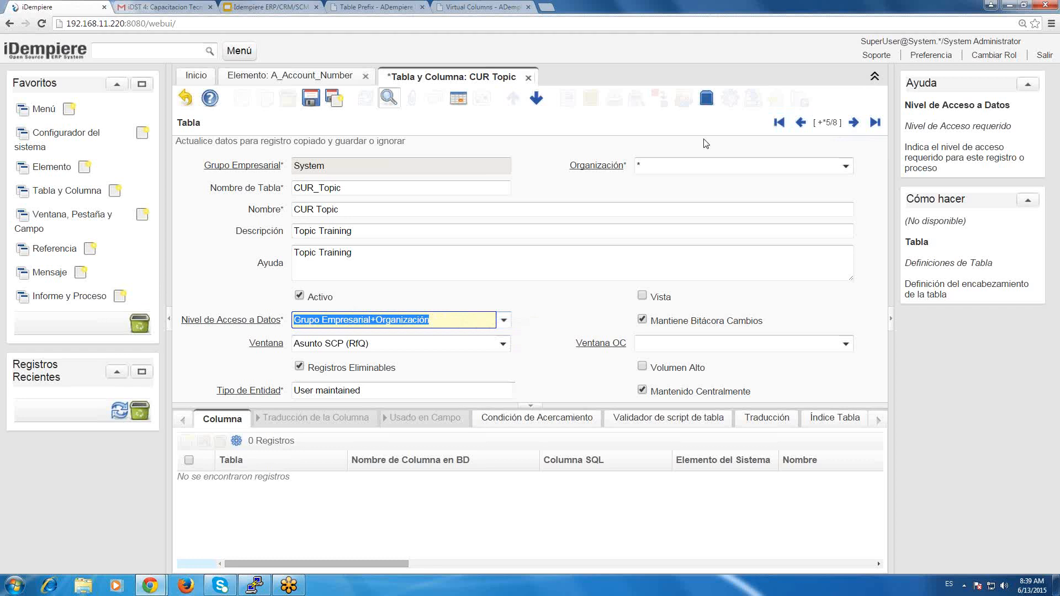
pyautogui.hotkey('alt', 'Tab')
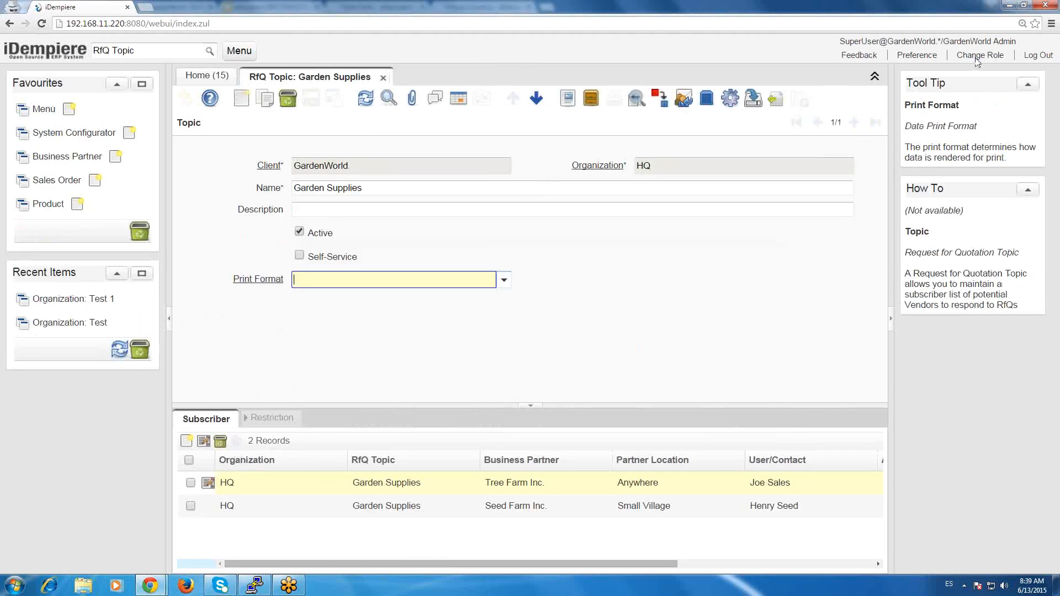
pyautogui.hotkey('alt', 'Tab')
pyautogui.click(504, 321)
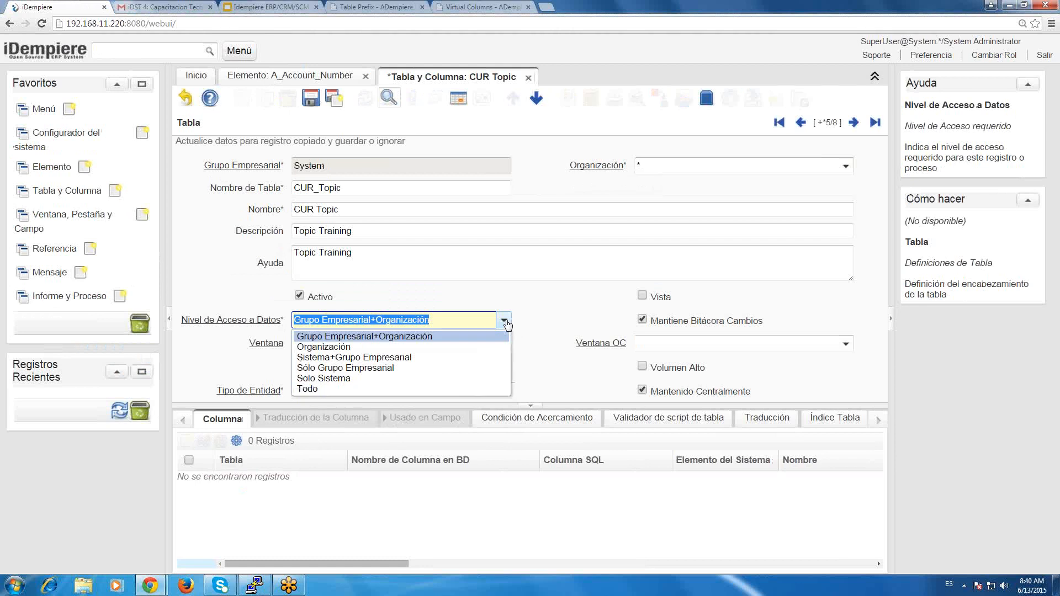
pyautogui.click(407, 368)
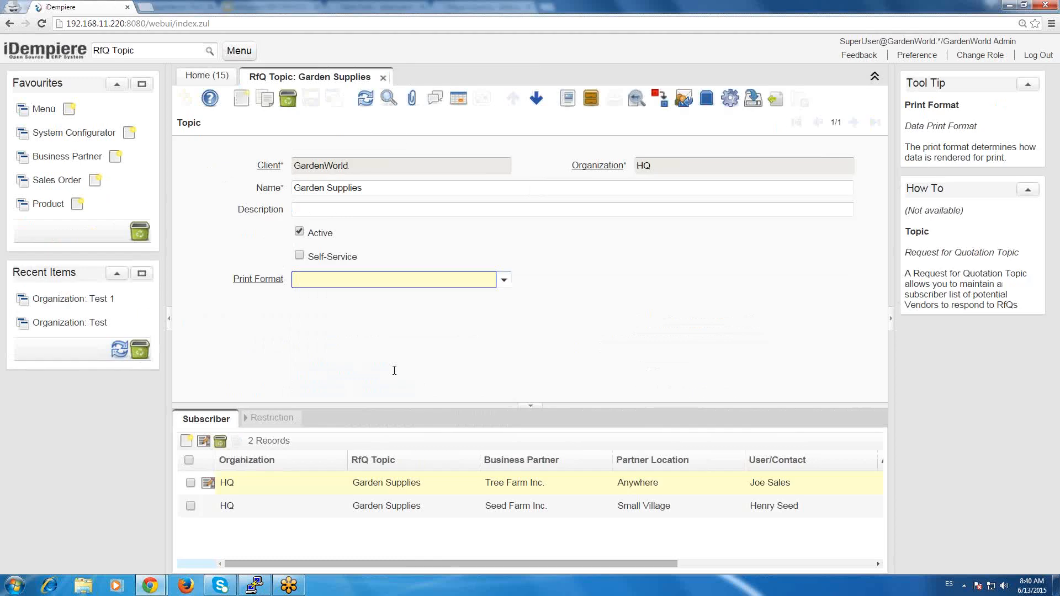
# Start a role change in the GardenWorld session and examine the Client, Role and Org fields.
pyautogui.click(994, 58)
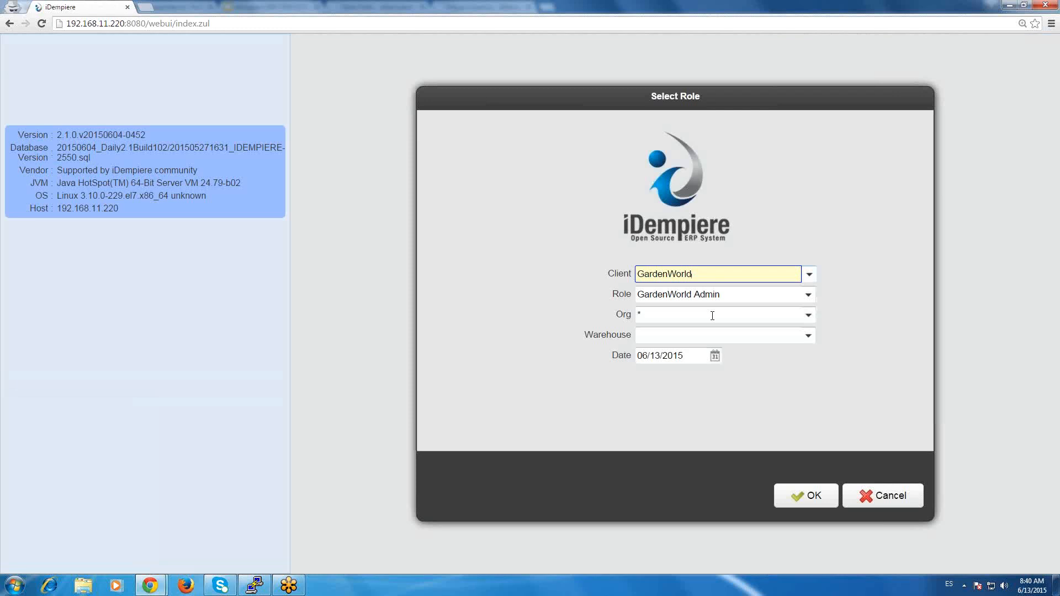
pyautogui.click(712, 315)
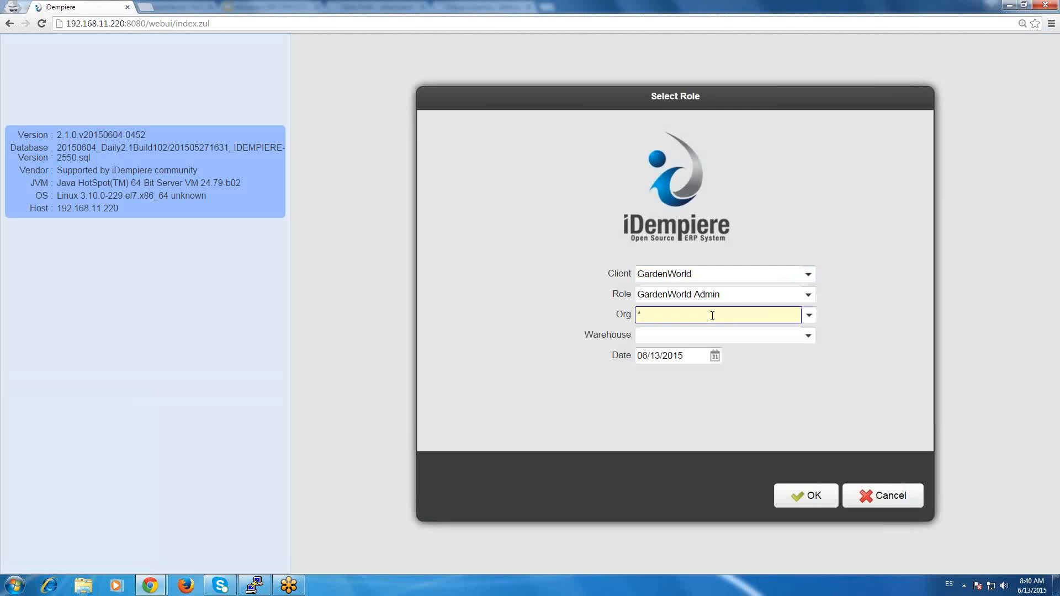
pyautogui.click(807, 295)
pyautogui.click(817, 296)
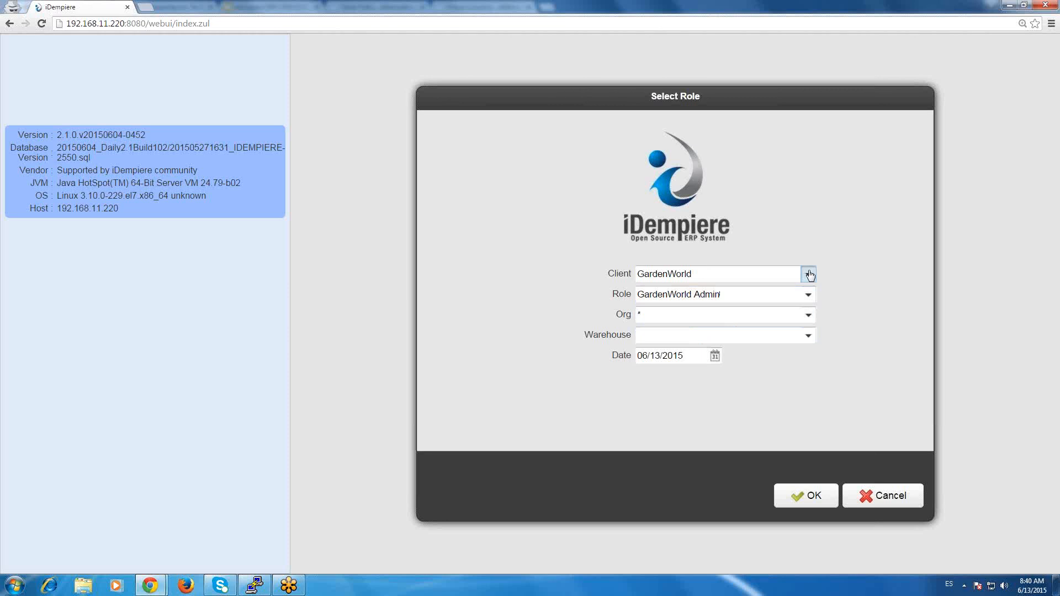
pyautogui.click(808, 274)
pyautogui.click(810, 274)
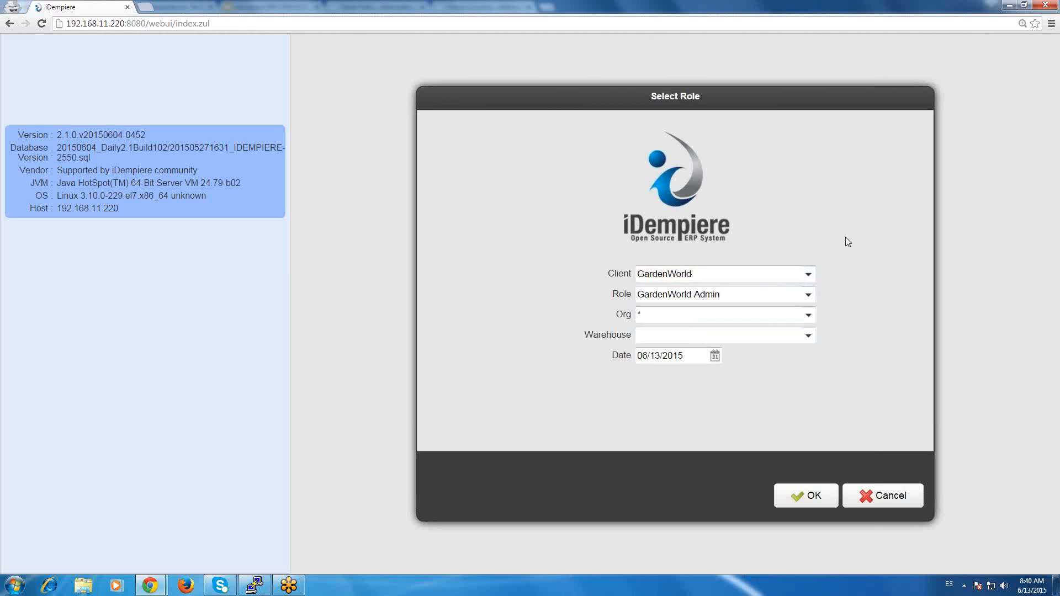
pyautogui.click(809, 316)
pyautogui.click(860, 289)
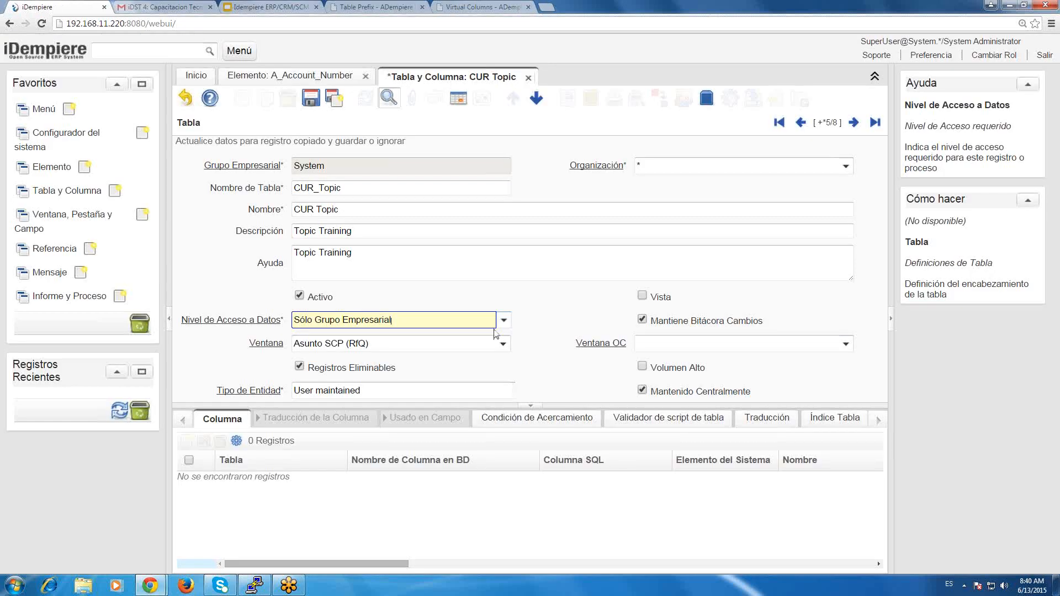
# Set Nivel de Acceso a Datos to Organización, and choose Fertilizer as the Org in the GardenWorld session's role selection.
pyautogui.click(496, 328)
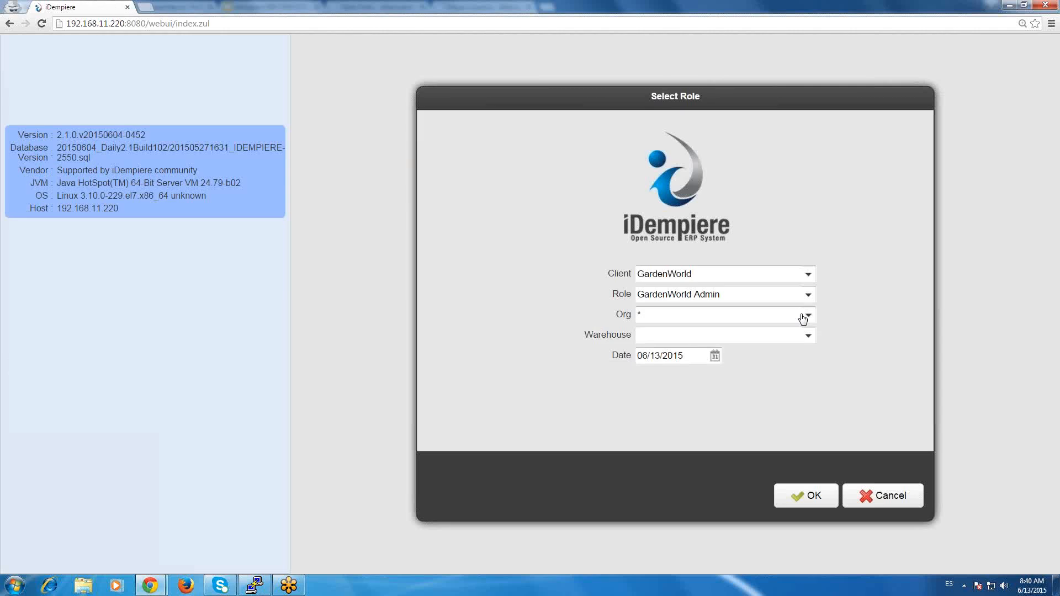
pyautogui.click(804, 316)
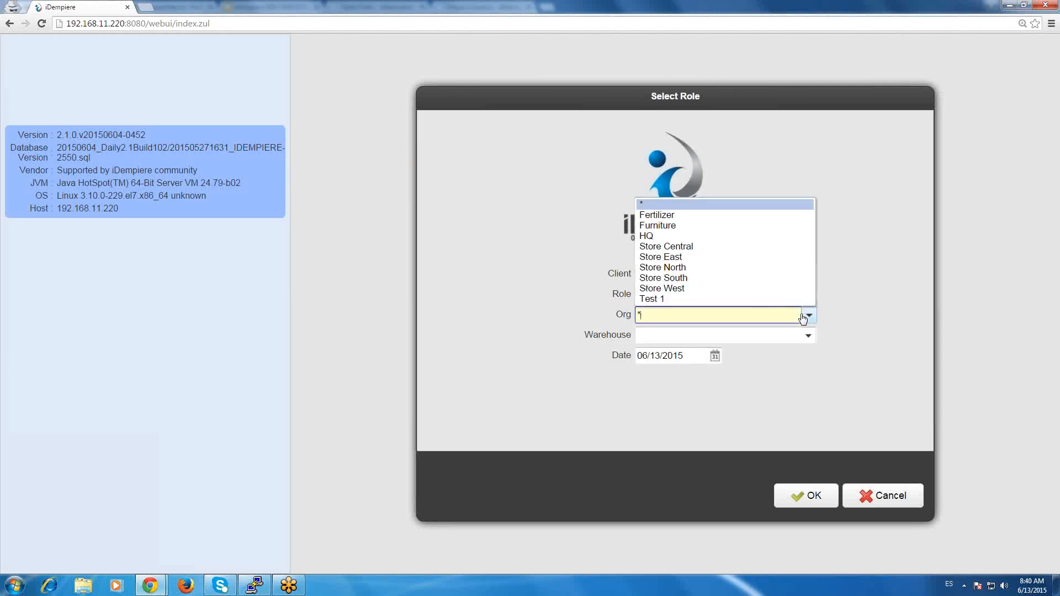
pyautogui.click(717, 215)
pyautogui.press('Tab')
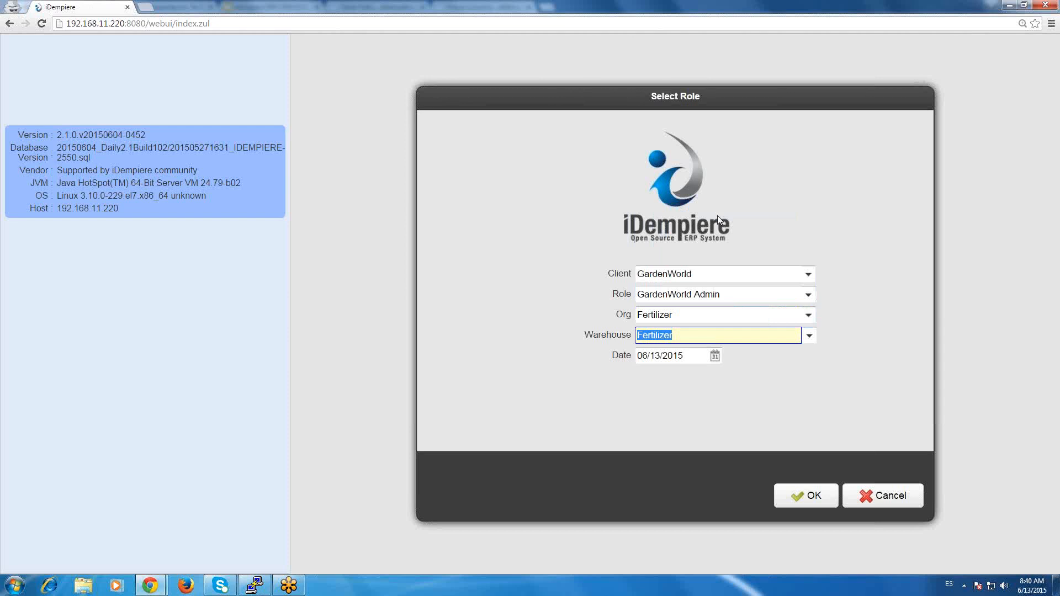
# Back in the System session, switch Nivel de Acceso a Datos to Grupo Empresarial+Organización and from there to Solo Sistema.
pyautogui.hotkey('alt', 'Tab')
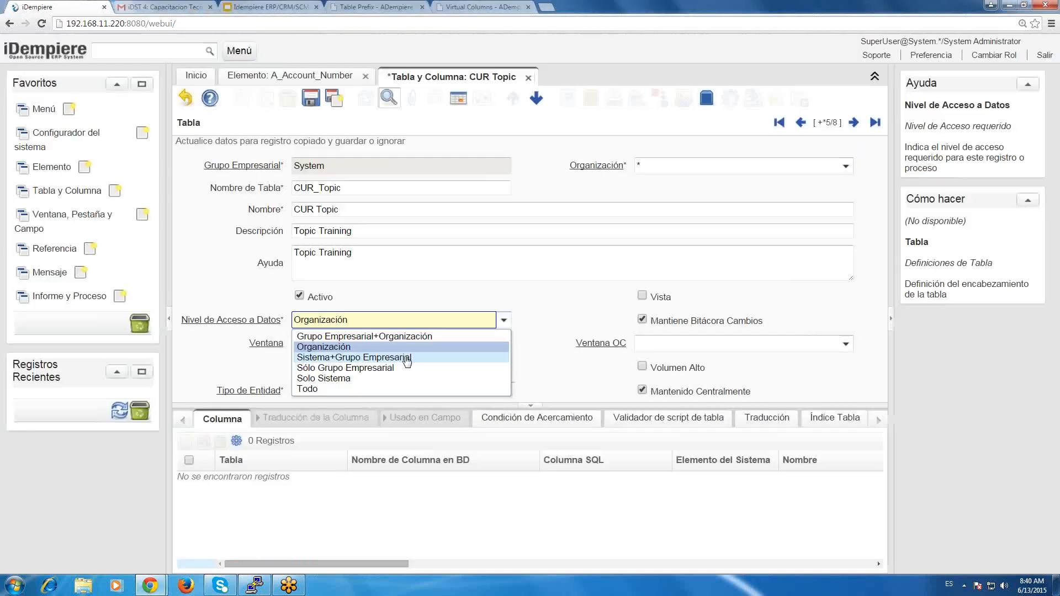
pyautogui.click(424, 337)
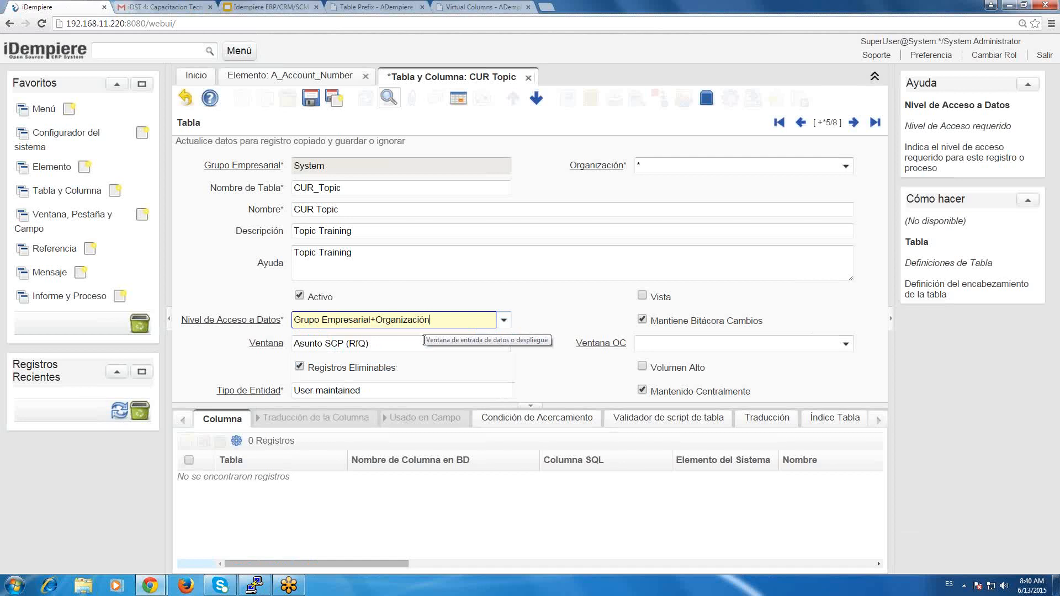
pyautogui.click(504, 321)
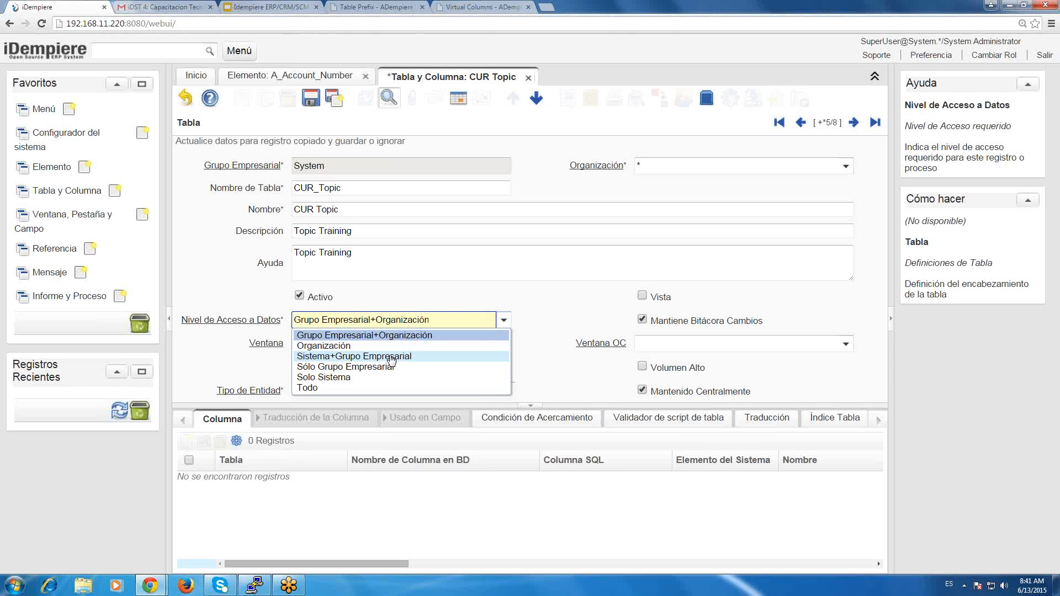
pyautogui.click(364, 379)
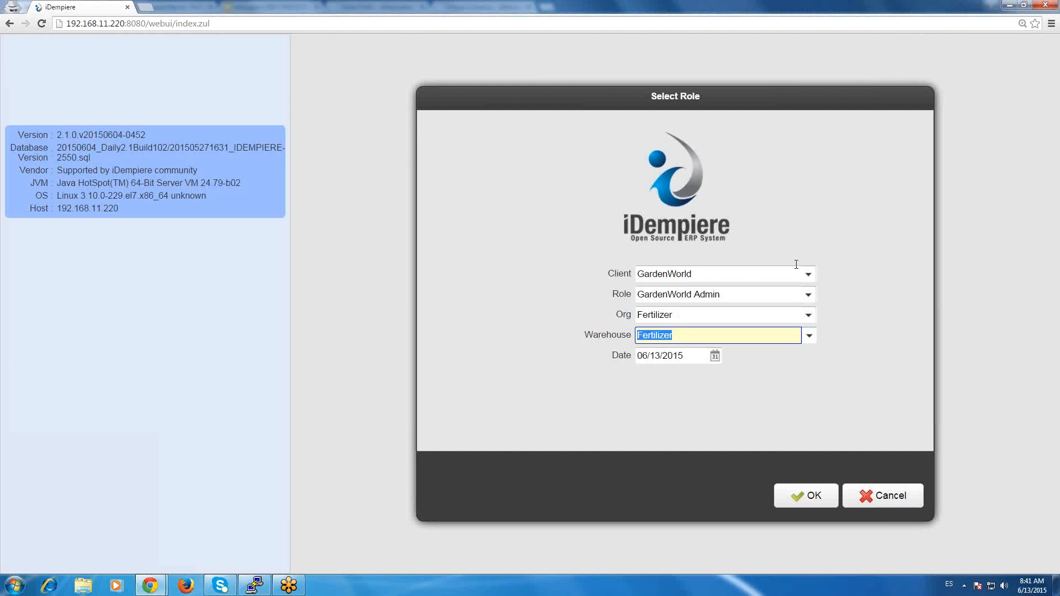
# Choose System as the Client in the other session's role selection.
pyautogui.click(809, 274)
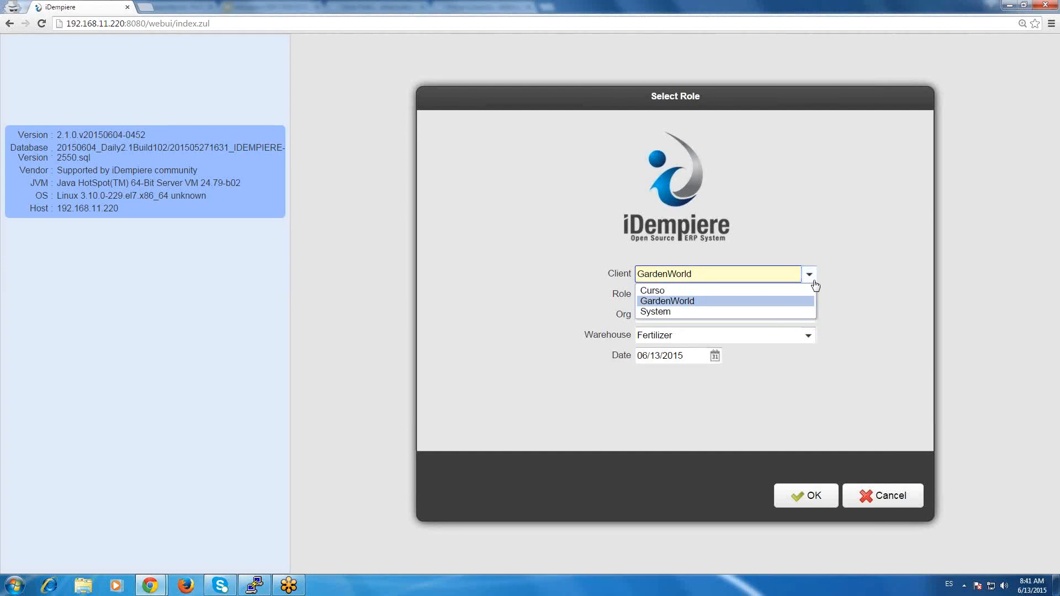
pyautogui.click(714, 310)
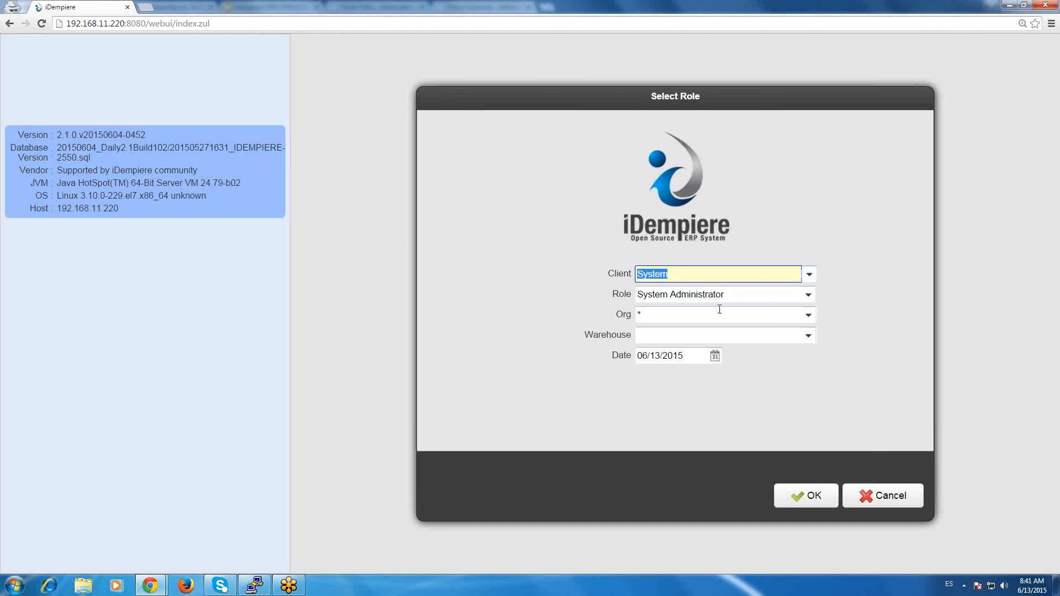
pyautogui.press('Tab')
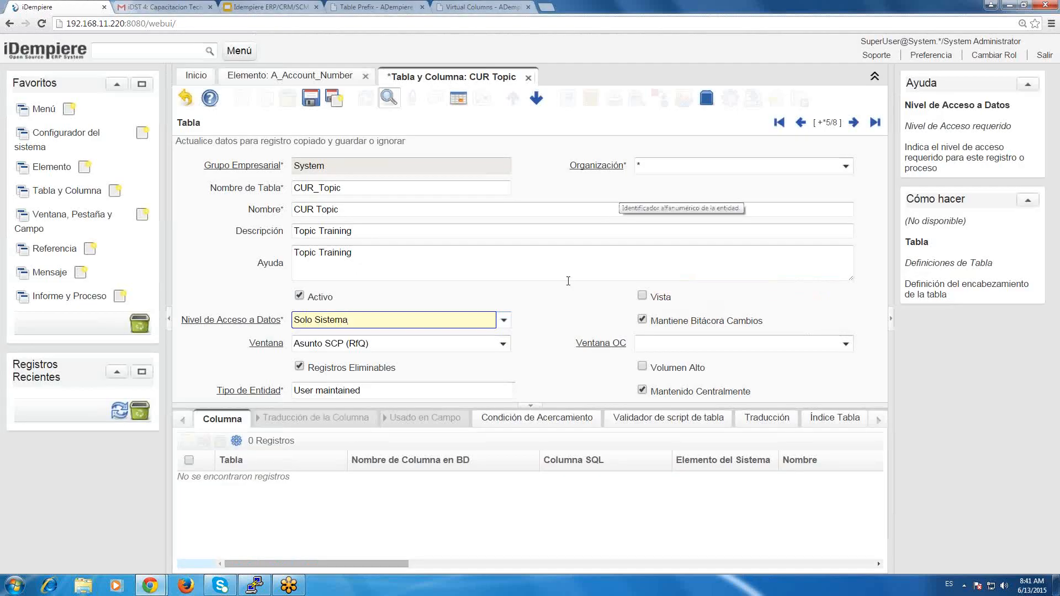
# Set the CUR Topic record's Nivel de Acceso a Datos to Grupo Empresarial+Organización.
pyautogui.click(504, 322)
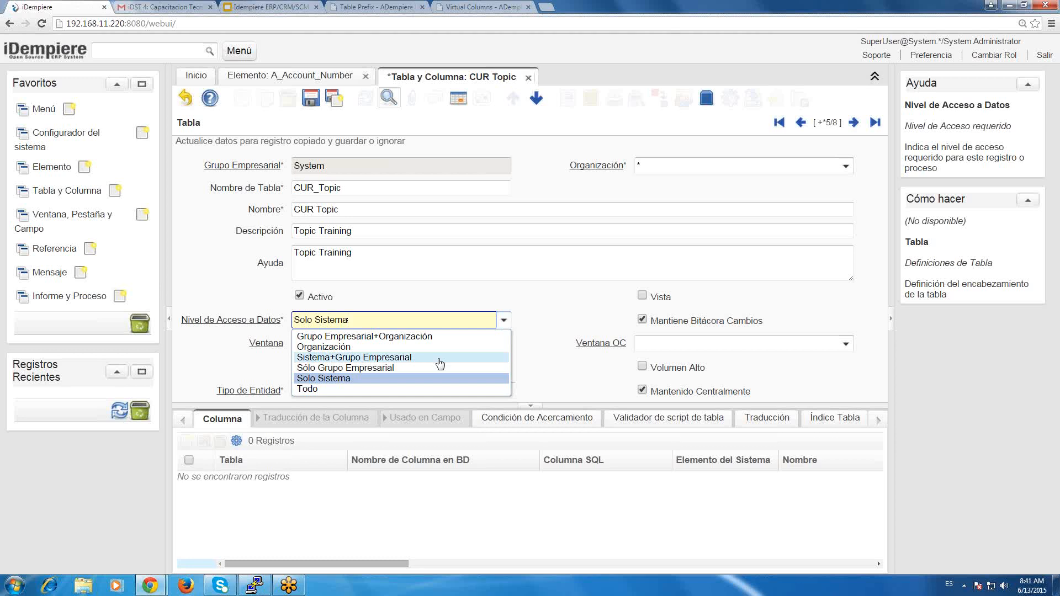
pyautogui.click(431, 337)
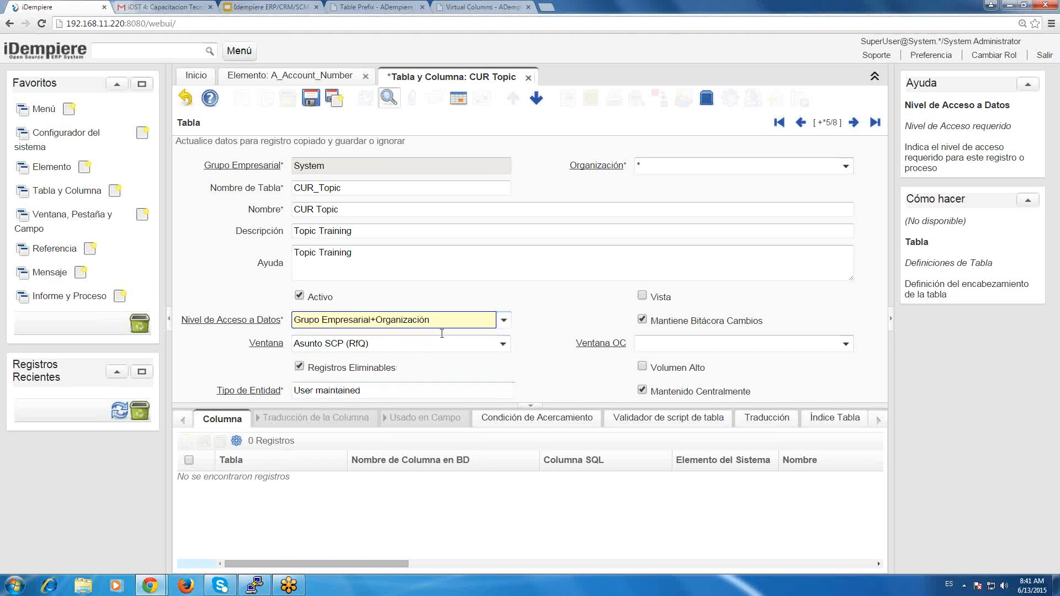
# Try the Vista option on the CUR Topic table record and clear it again.
pyautogui.click(643, 297)
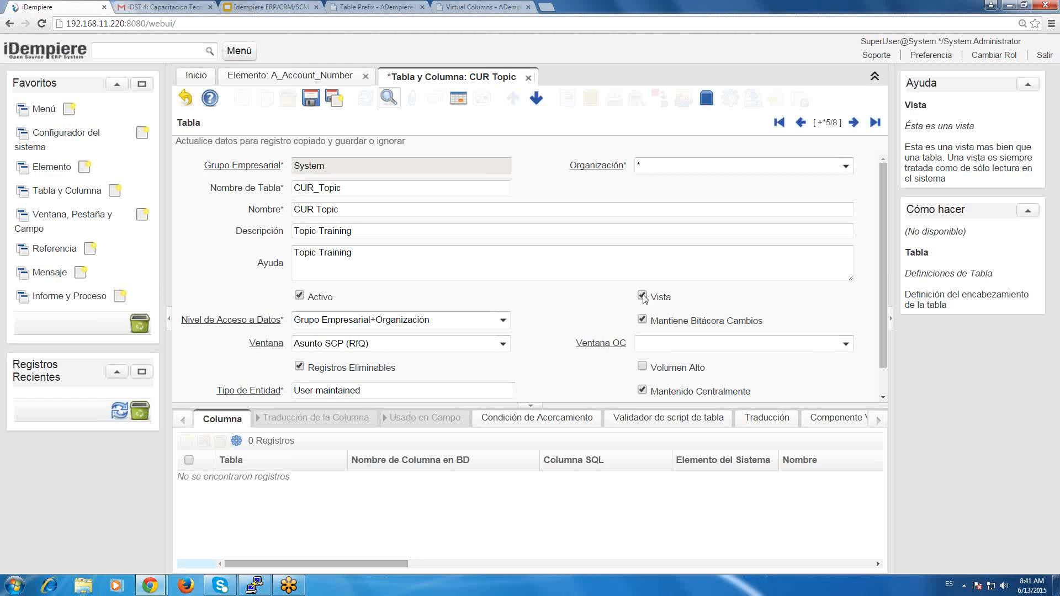
pyautogui.click(643, 297)
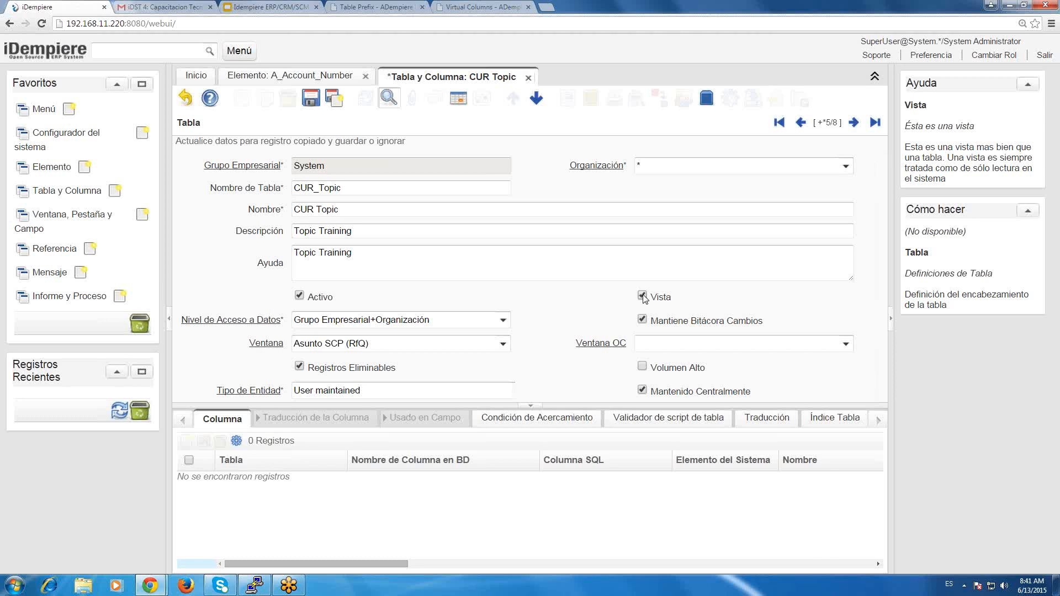
pyautogui.click(643, 296)
# Clear the Ventana field of the CUR Topic table record by choosing the blank entry.
pyautogui.click(471, 342)
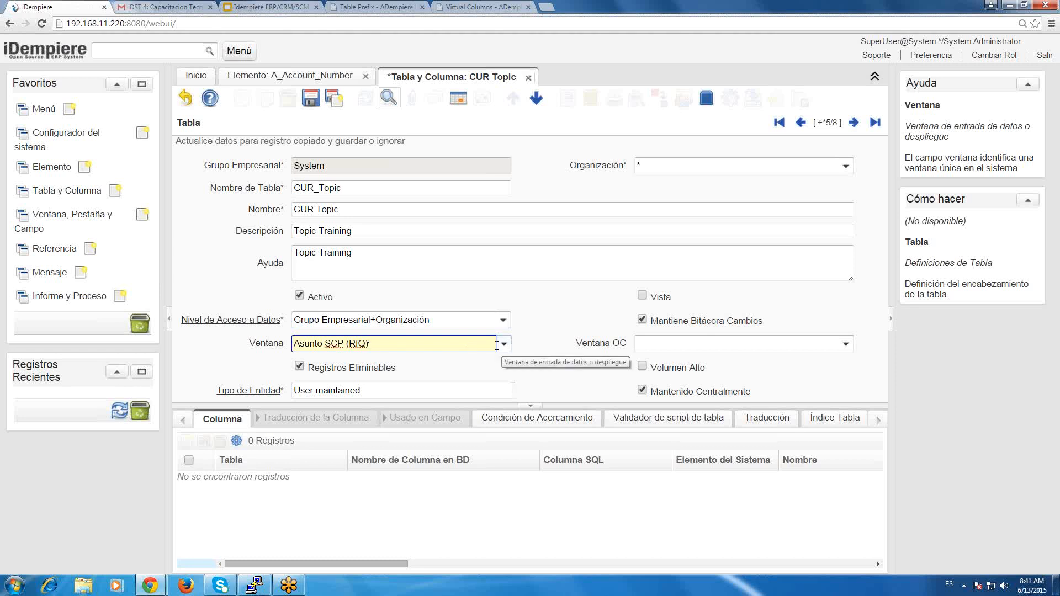
pyautogui.click(499, 346)
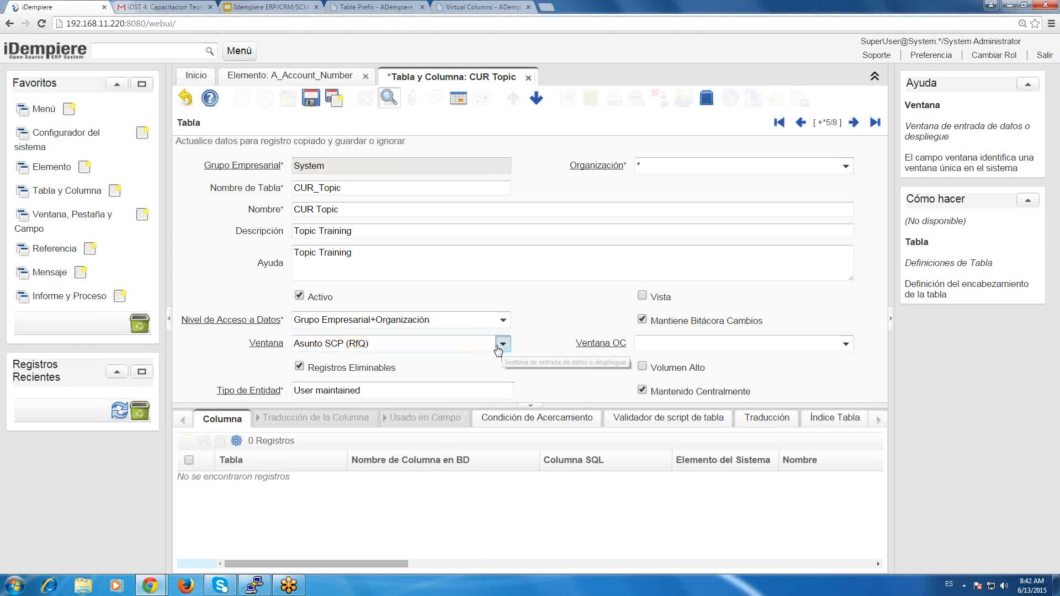
pyautogui.click(502, 345)
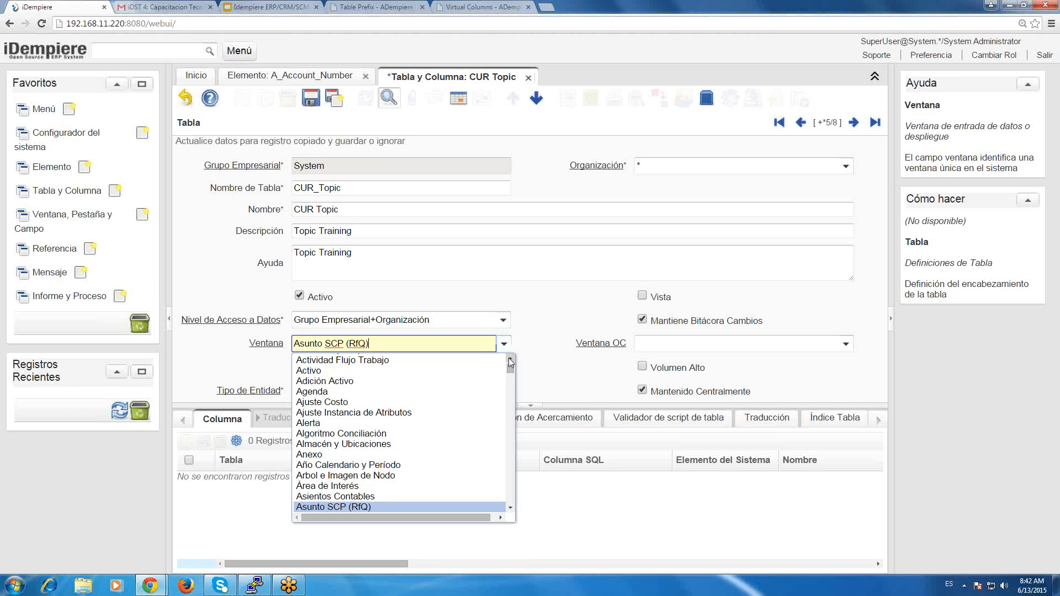
pyautogui.click(509, 359)
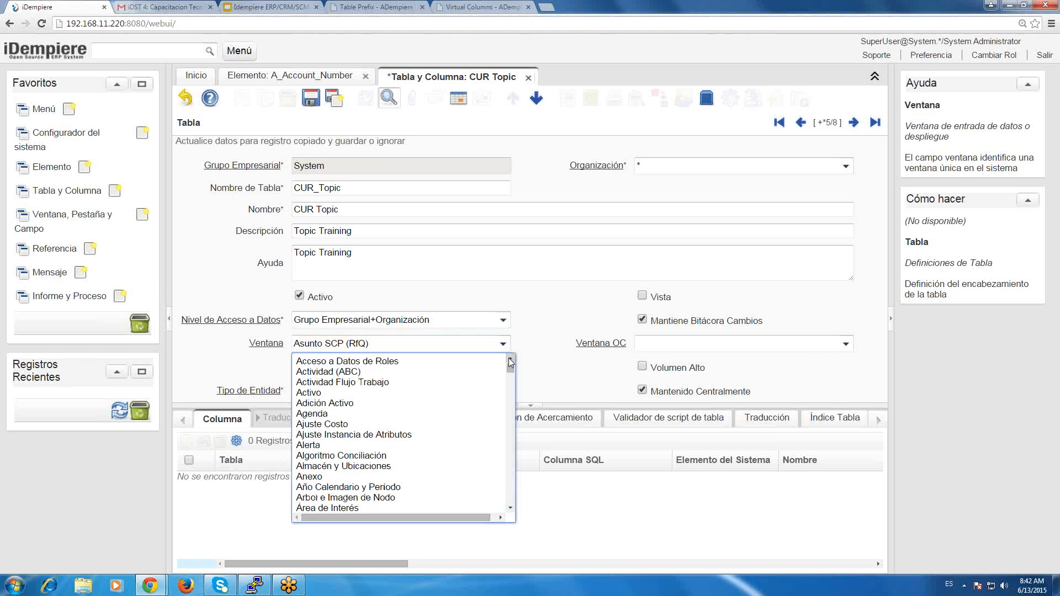
pyautogui.click(498, 355)
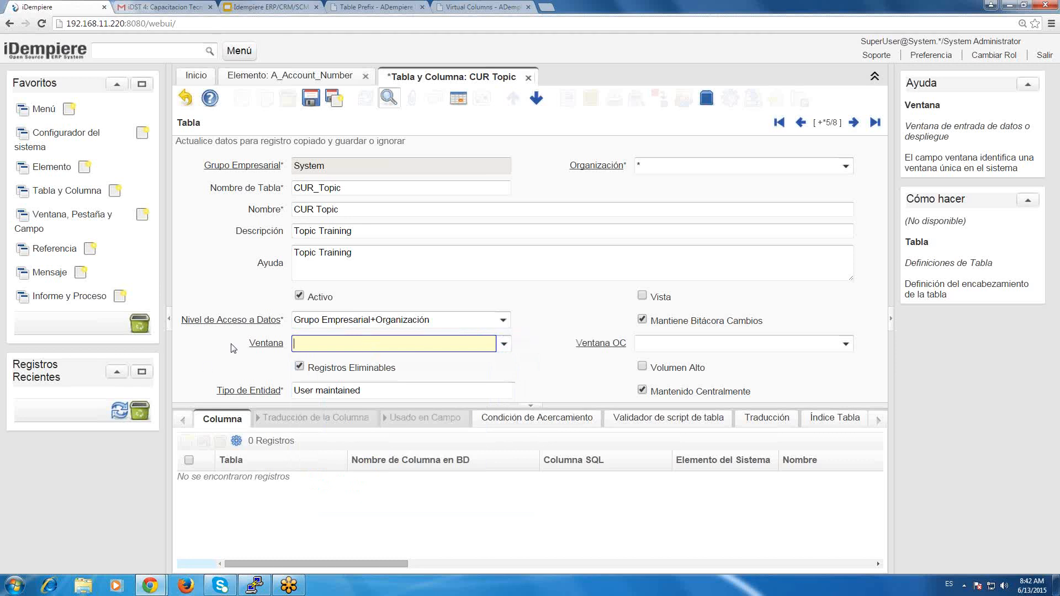
# Open the reference list record behind Nivel de Acceso a Datos, inspect its Client+Organization entry, and close the reference window.
pyautogui.rightClick(211, 323)
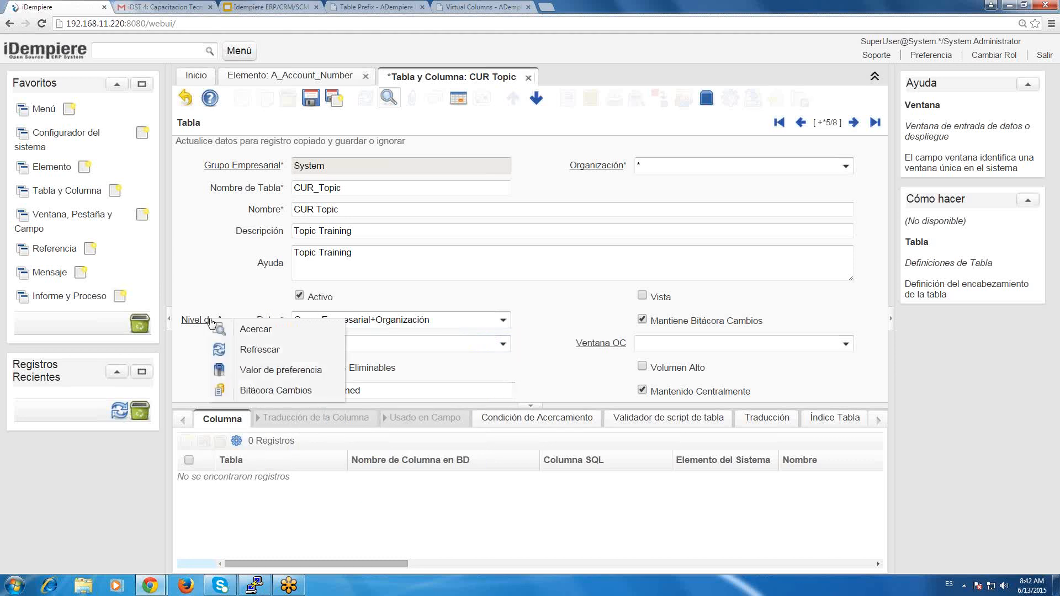
pyautogui.click(244, 329)
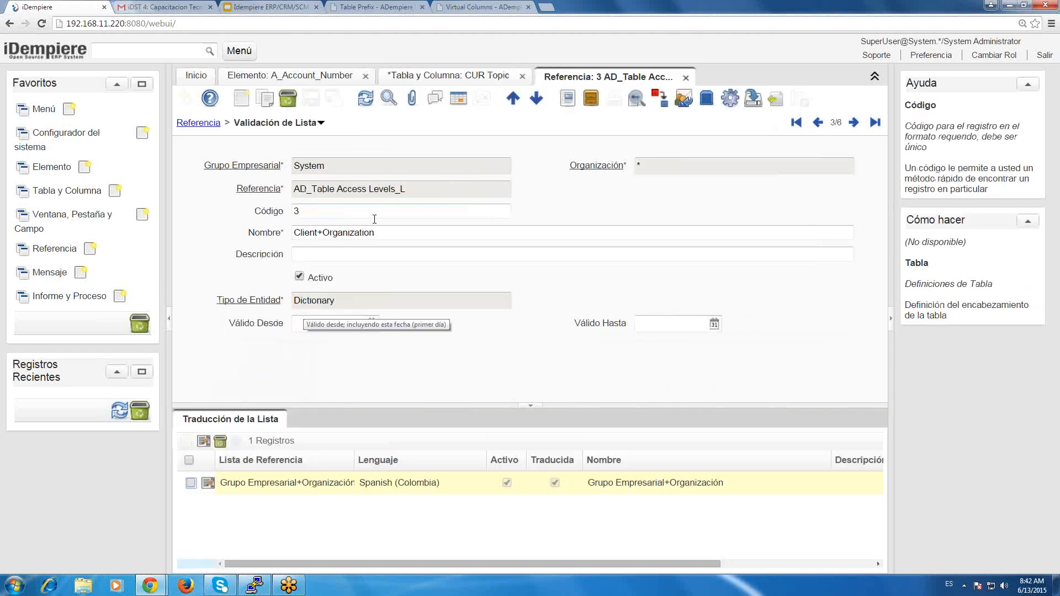
pyautogui.click(486, 78)
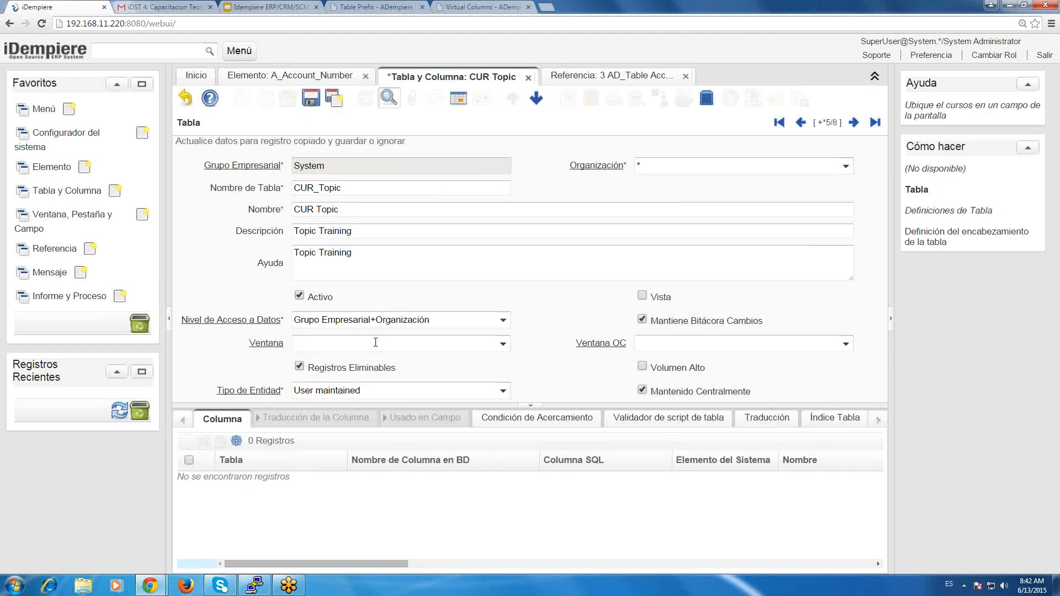
pyautogui.click(344, 341)
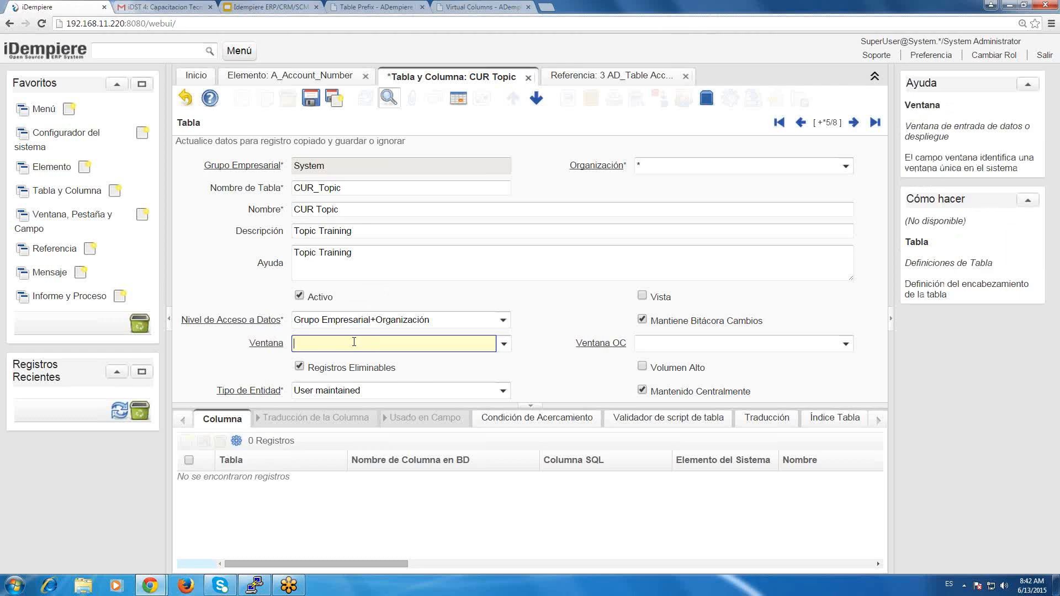
pyautogui.rightClick(270, 323)
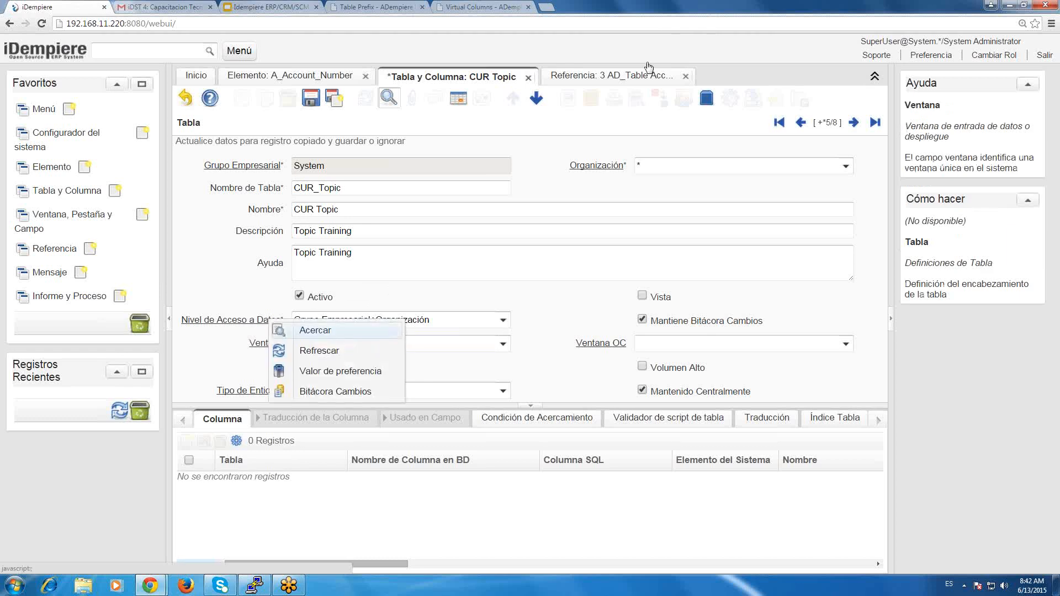
pyautogui.click(614, 77)
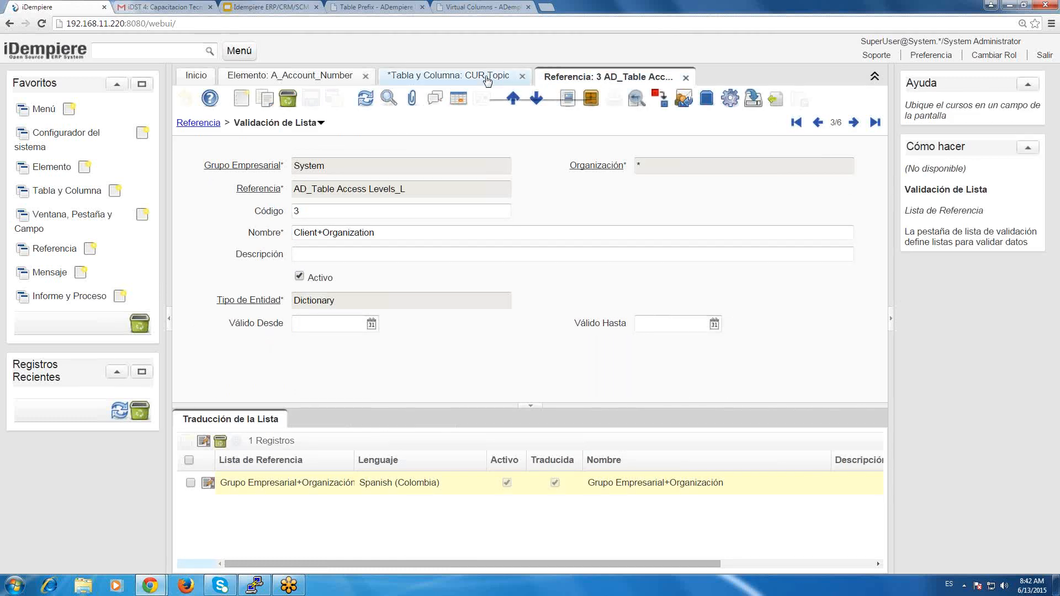
pyautogui.click(685, 78)
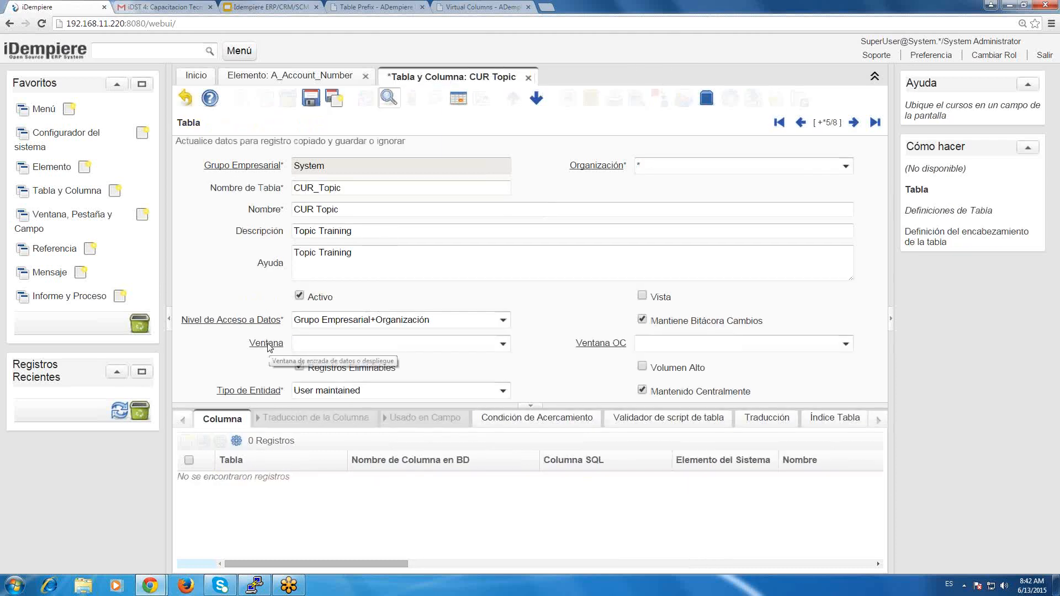
# Review the field help for Ventana, Ventana OC and Registros Eliminables on the CUR Topic table record.
pyautogui.click(310, 343)
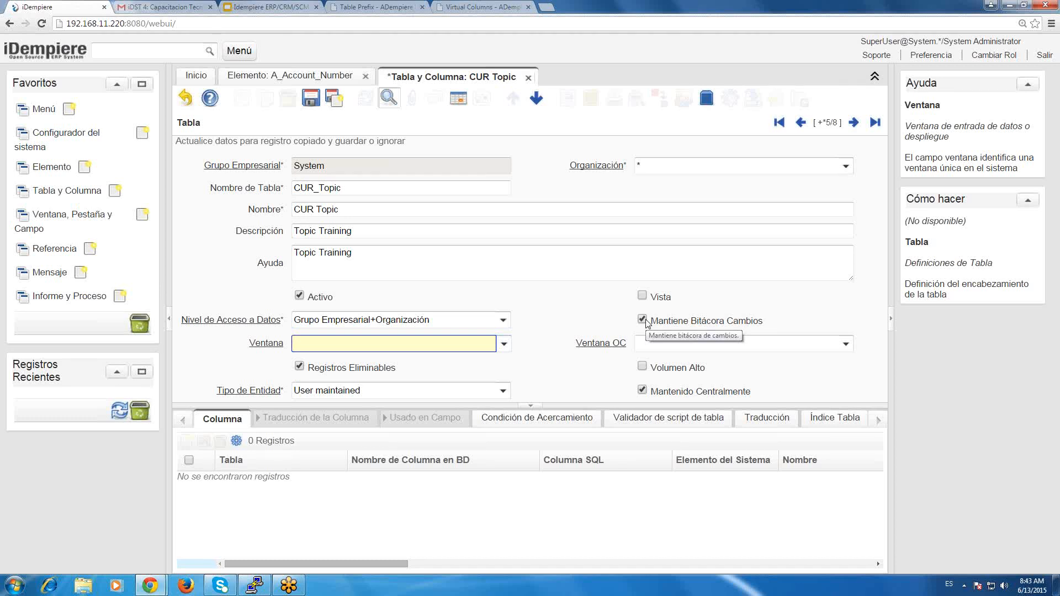
pyautogui.click(708, 343)
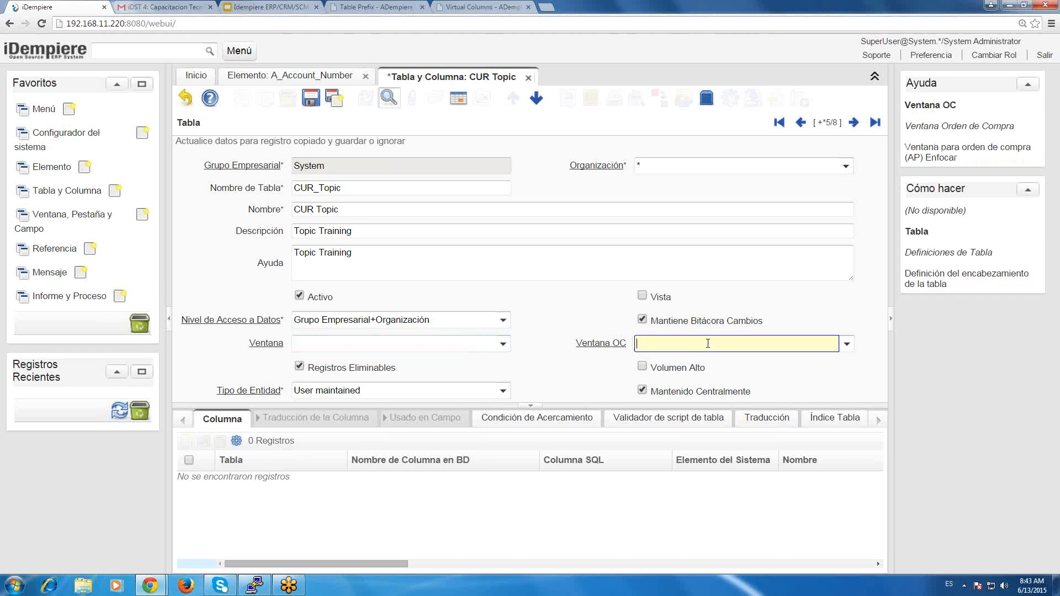
pyautogui.click(847, 344)
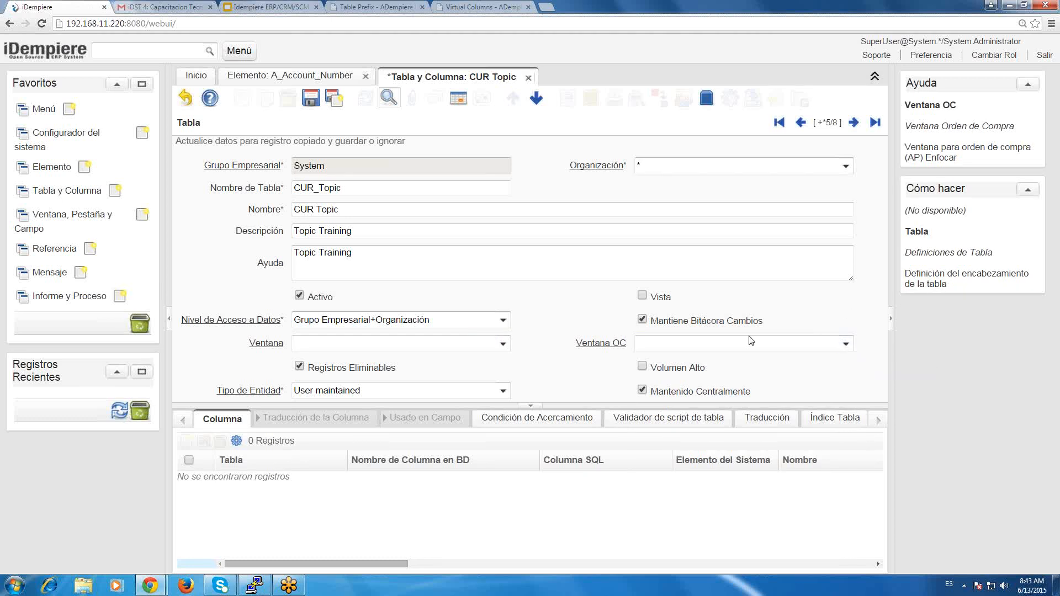
pyautogui.click(672, 344)
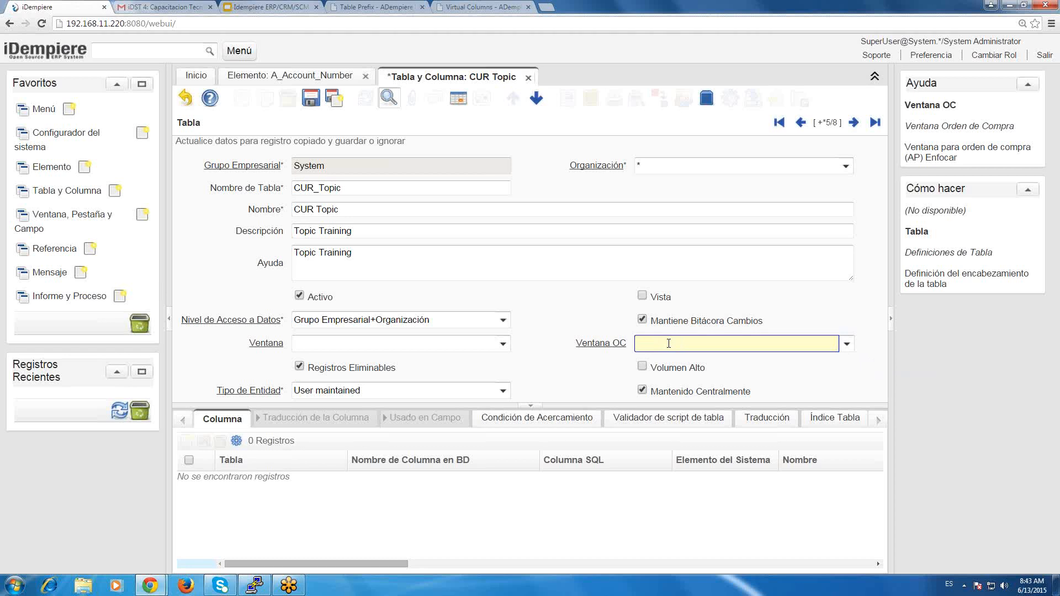
pyautogui.click(339, 372)
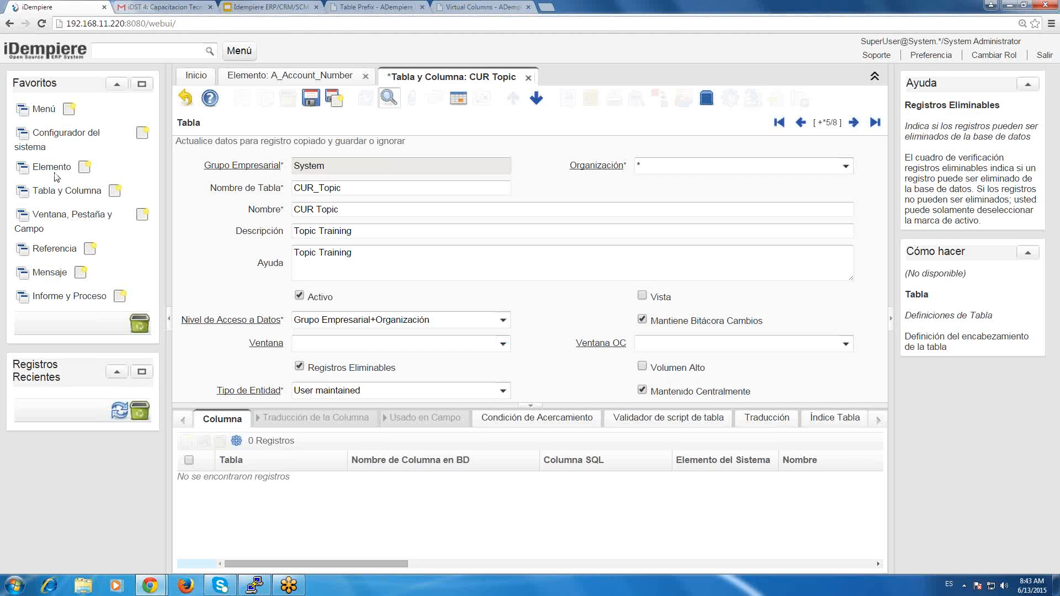
# Check the Elemento window's search form and find the AD_Element table by searching Tabla y Columna for "element".
pyautogui.click(57, 173)
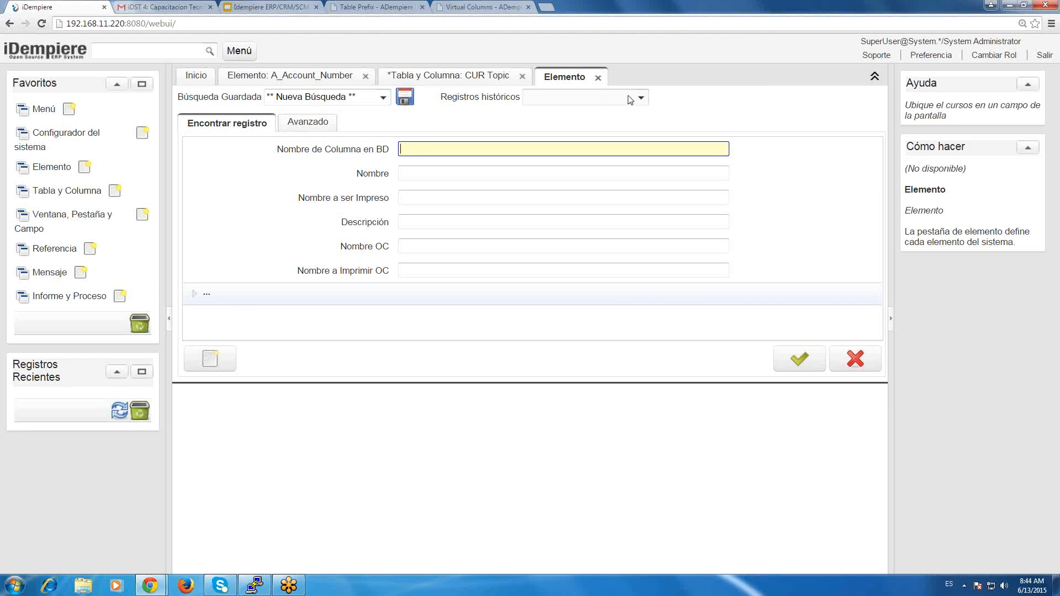
pyautogui.click(405, 81)
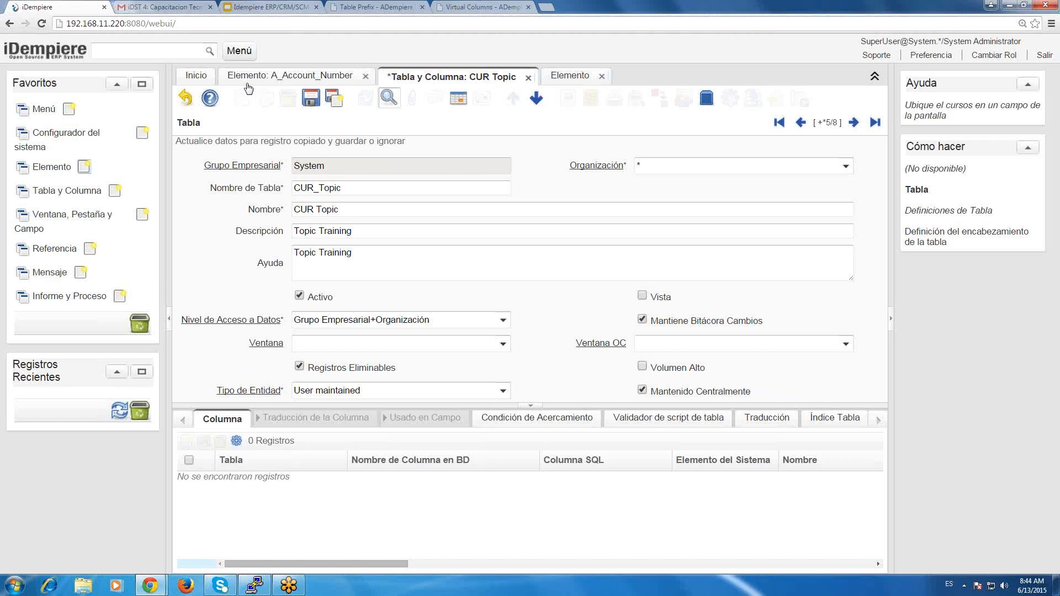
pyautogui.click(65, 193)
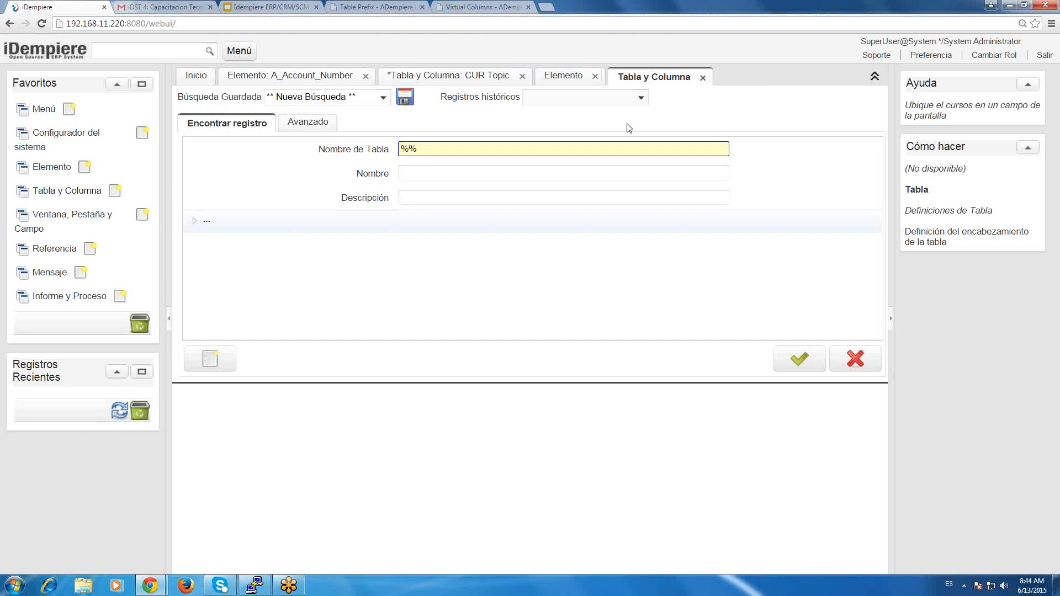
pyautogui.write('element')
pyautogui.press('Return')
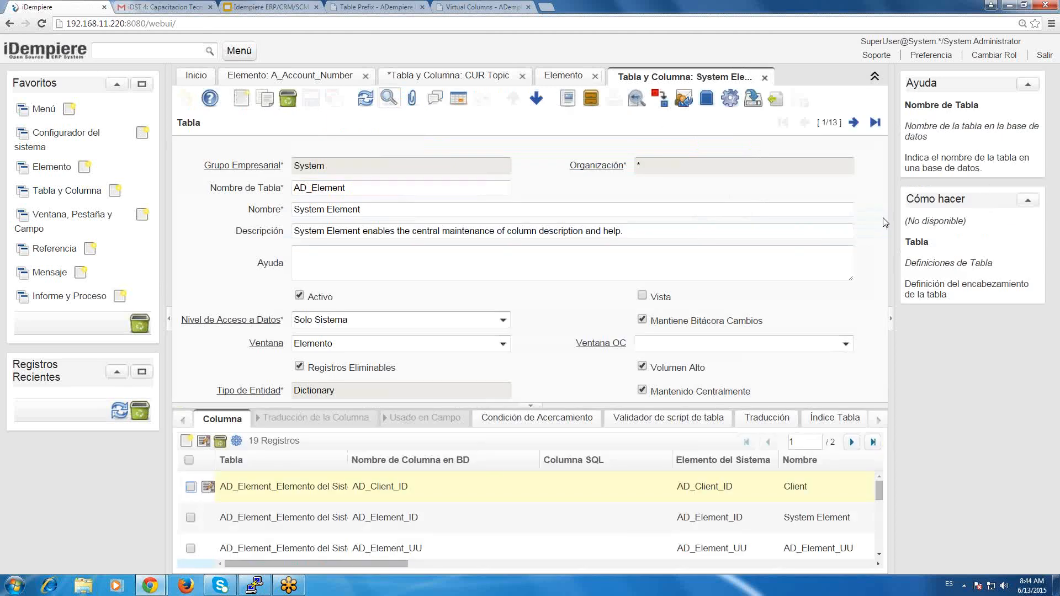
# Turn off Volumen Alto on the AD_Element table, save the record, and close the open Elemento search form.
pyautogui.click(688, 372)
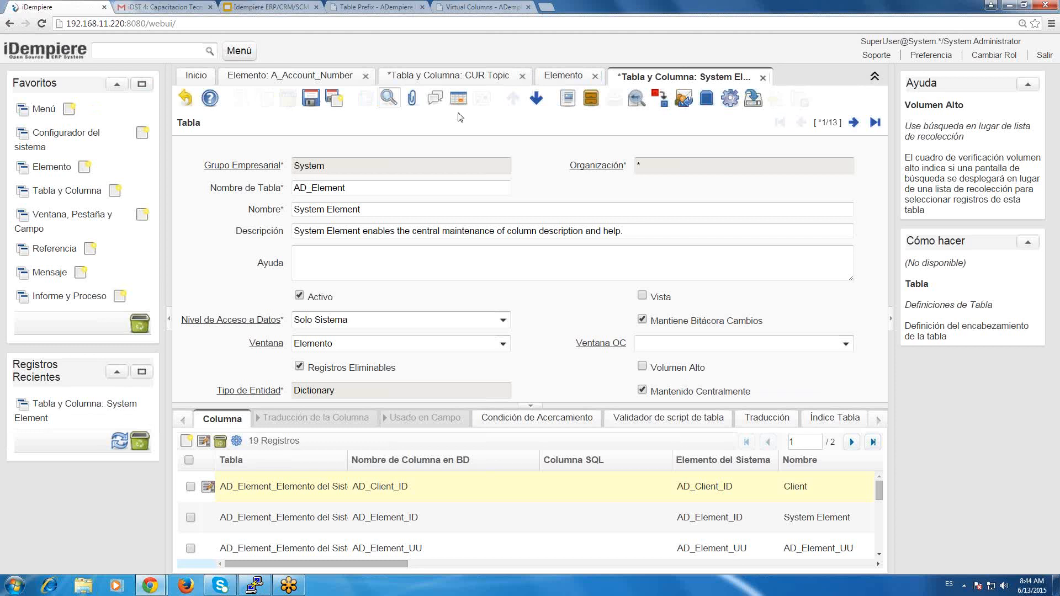
pyautogui.click(307, 94)
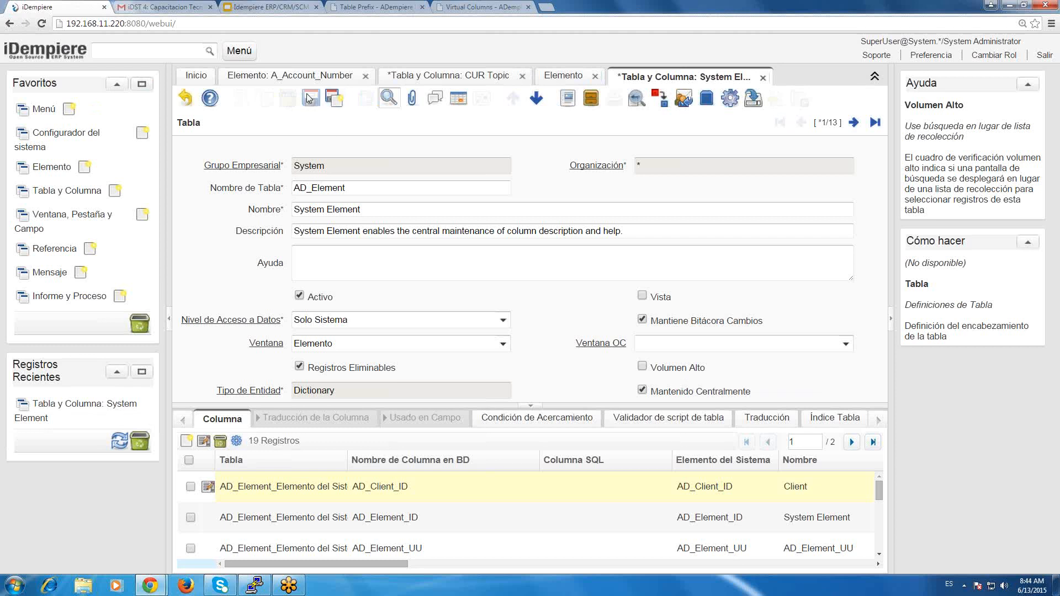
pyautogui.click(548, 76)
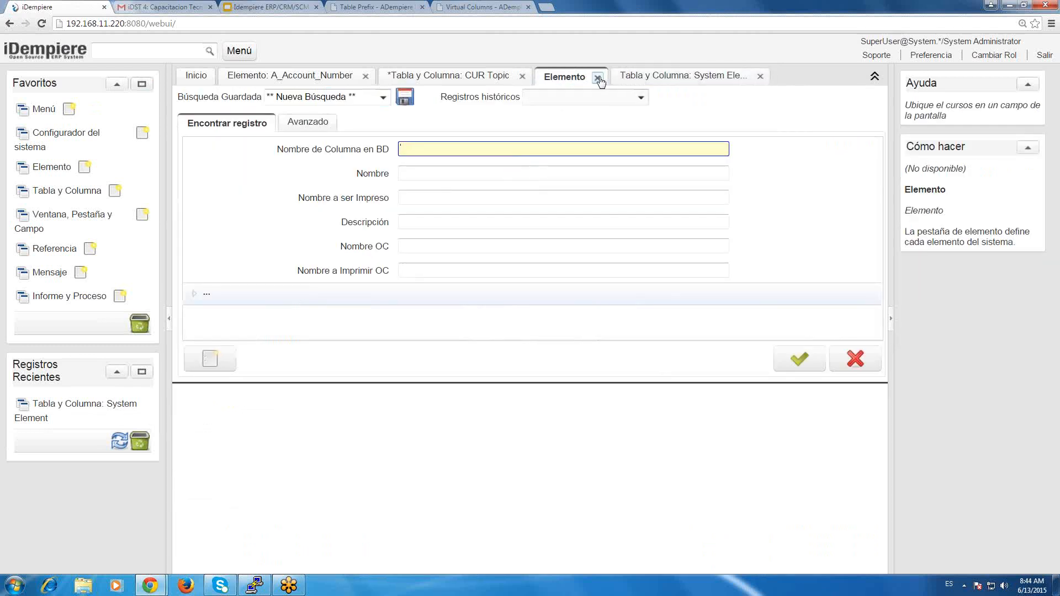
pyautogui.click(598, 77)
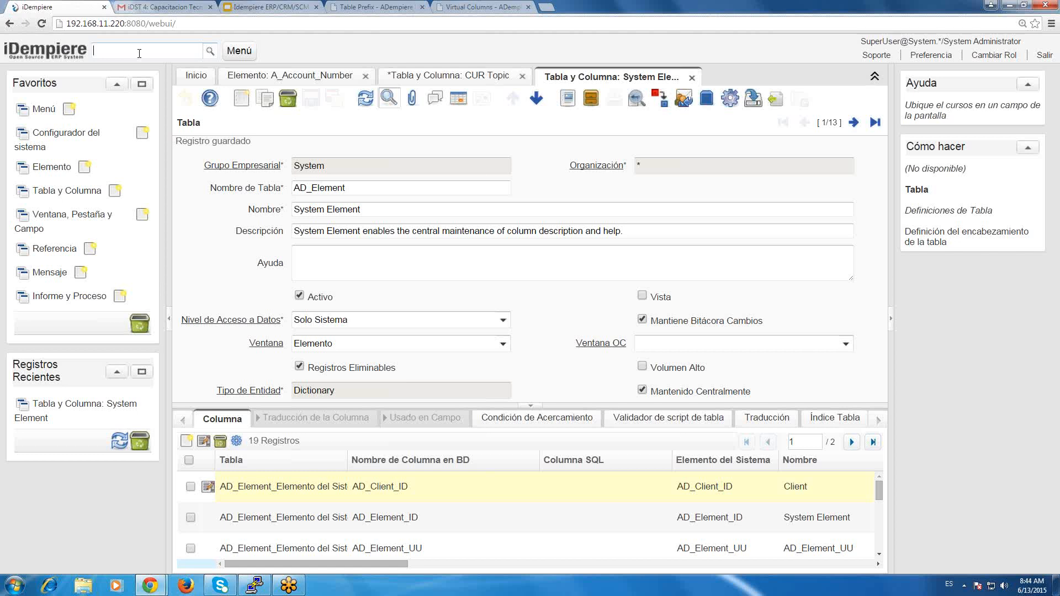
# Find the Reinicia Cache process with "reini", run it to reset the system cache, and close it.
pyautogui.write('reini')
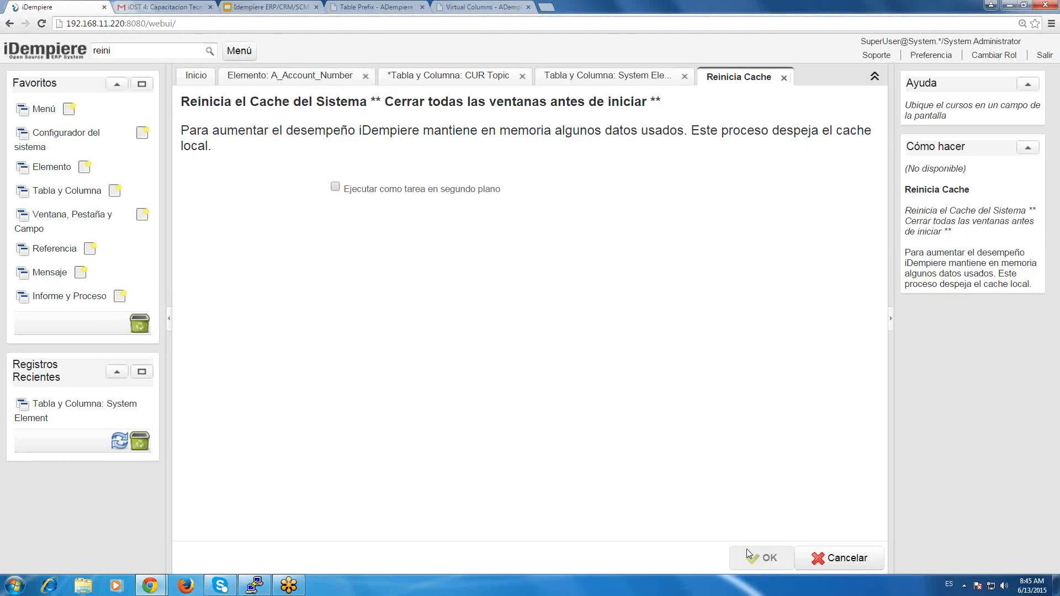
pyautogui.click(748, 551)
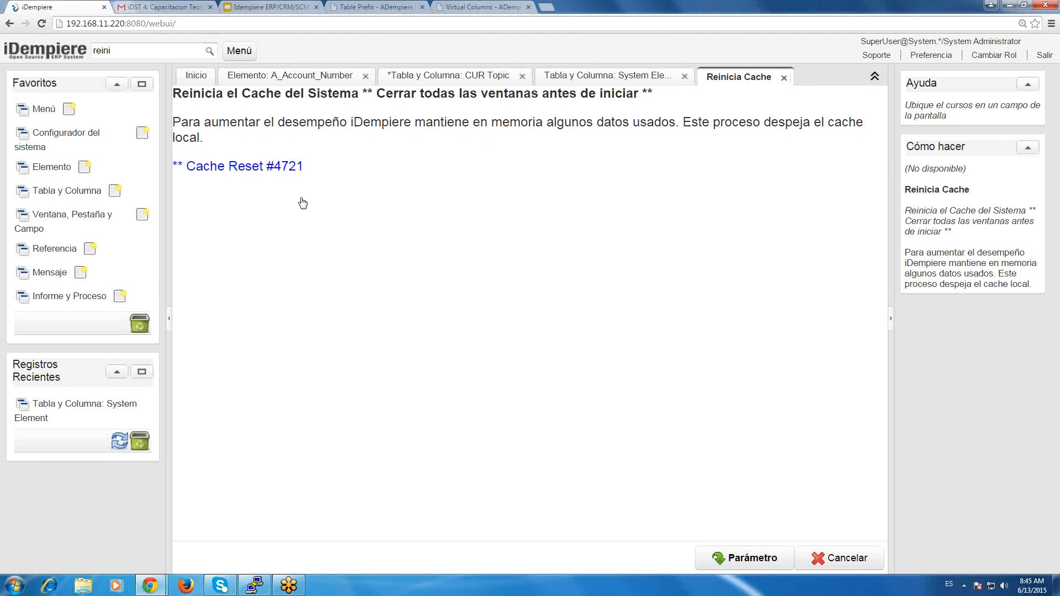
pyautogui.click(837, 560)
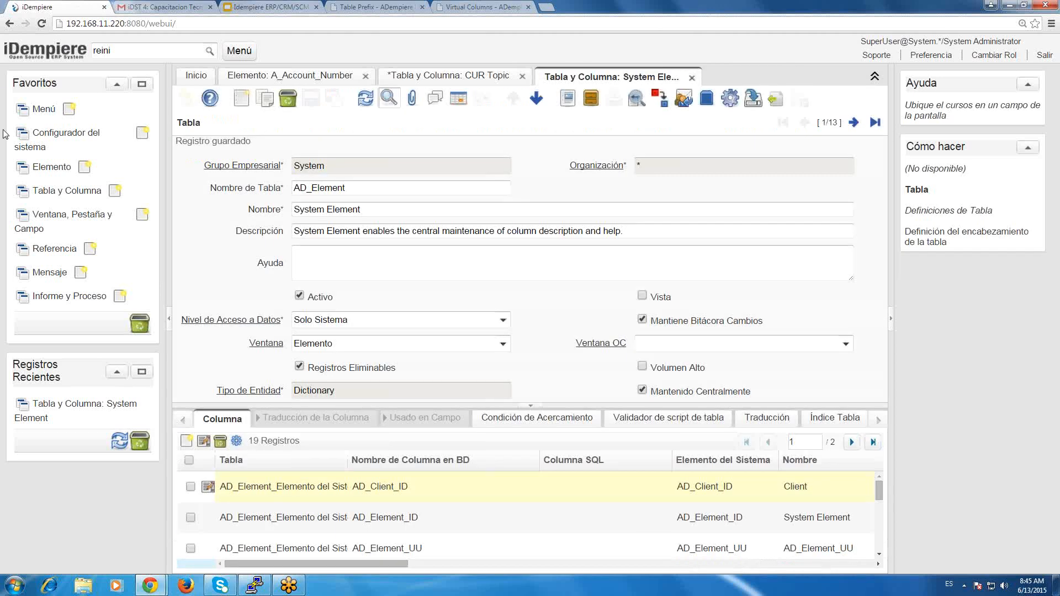
# Check the Elemento search form again and inspect the window definition linked in the AD_Element table's Ventana field.
pyautogui.click(50, 167)
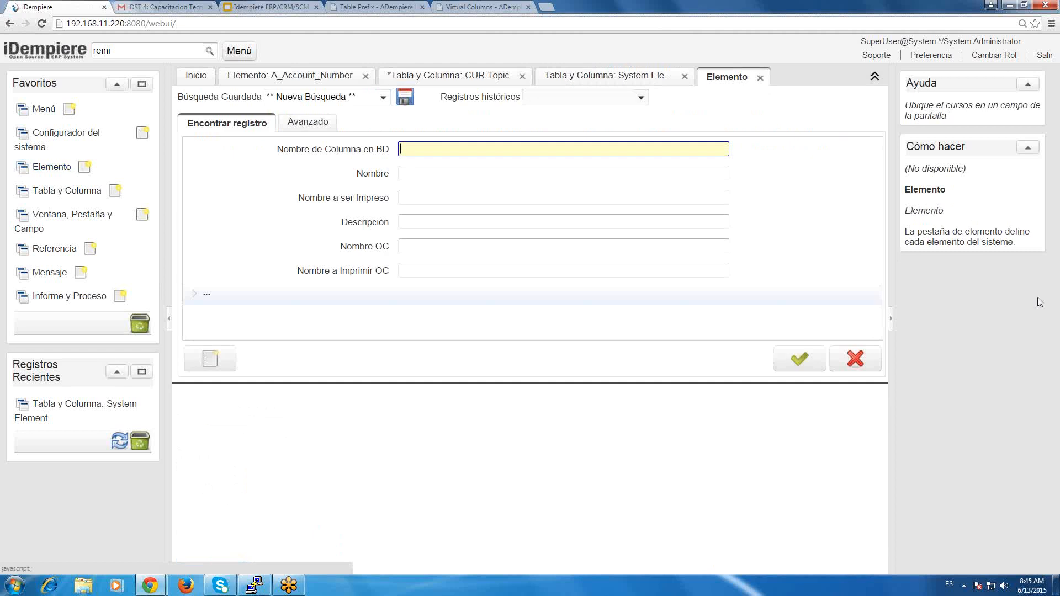
pyautogui.click(857, 360)
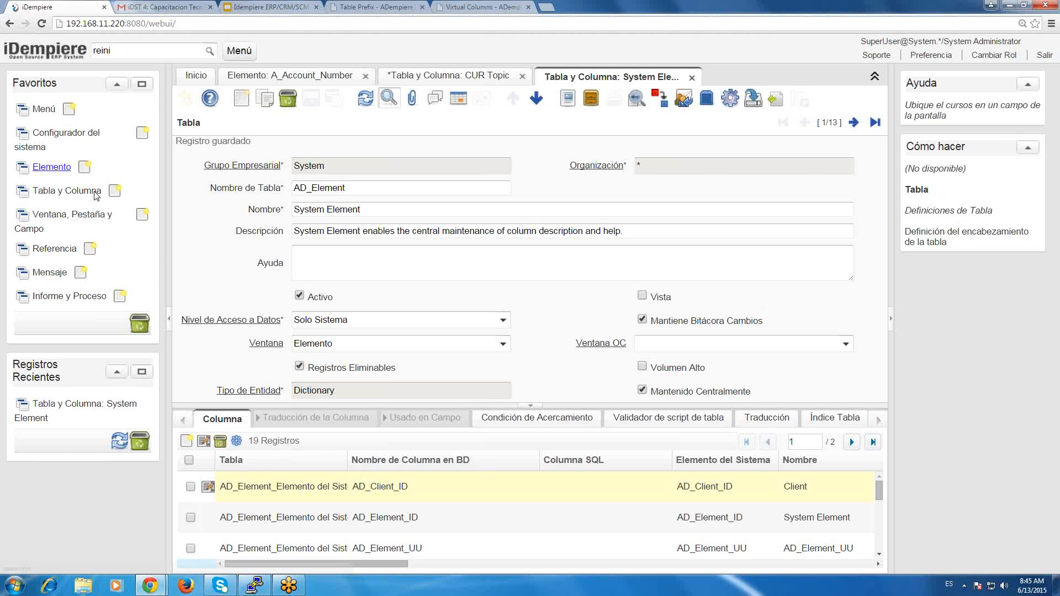
pyautogui.click(266, 344)
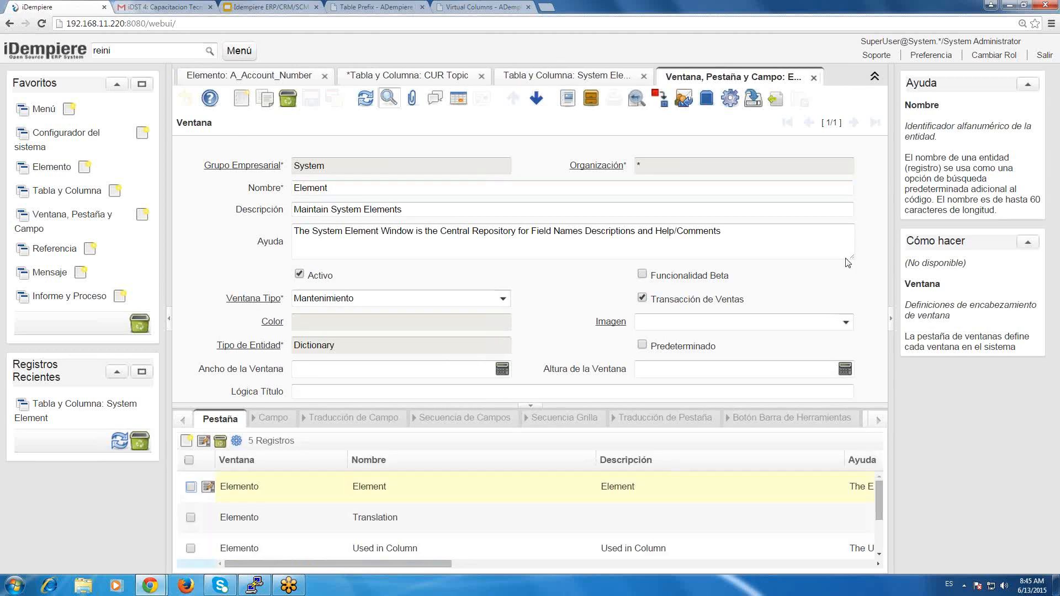
pyautogui.click(813, 78)
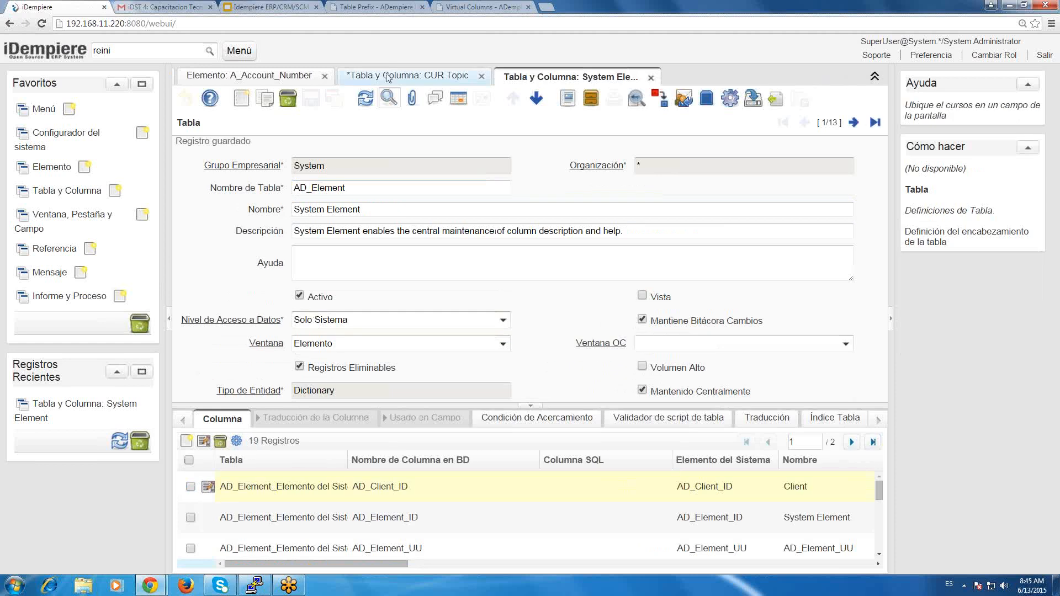
# Discard the unsaved CUR Topic table record and close both open Tabla y Columna windows.
pyautogui.click(408, 76)
pyautogui.click(187, 99)
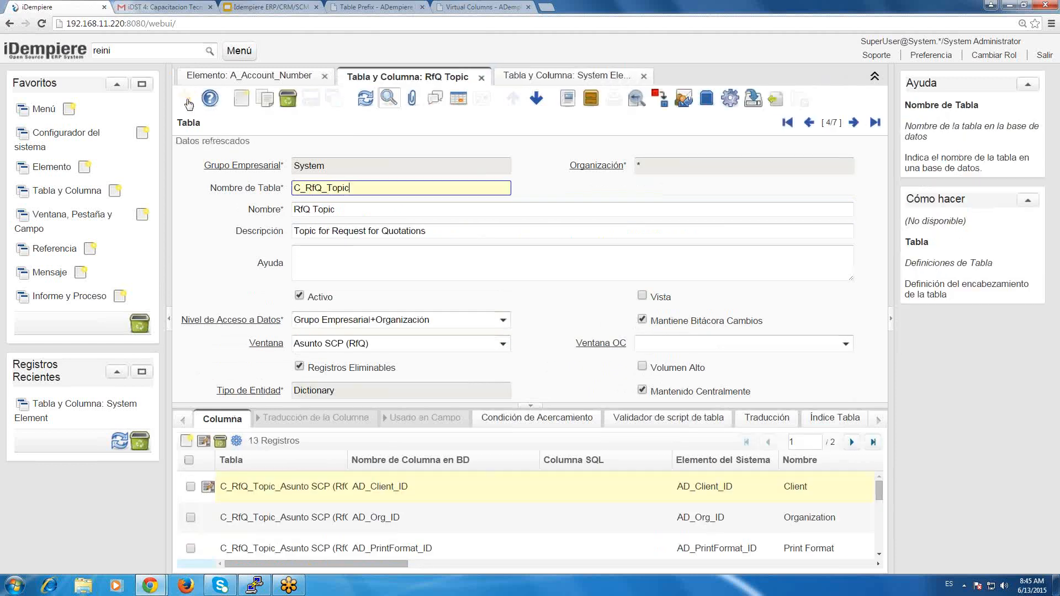
pyautogui.click(573, 81)
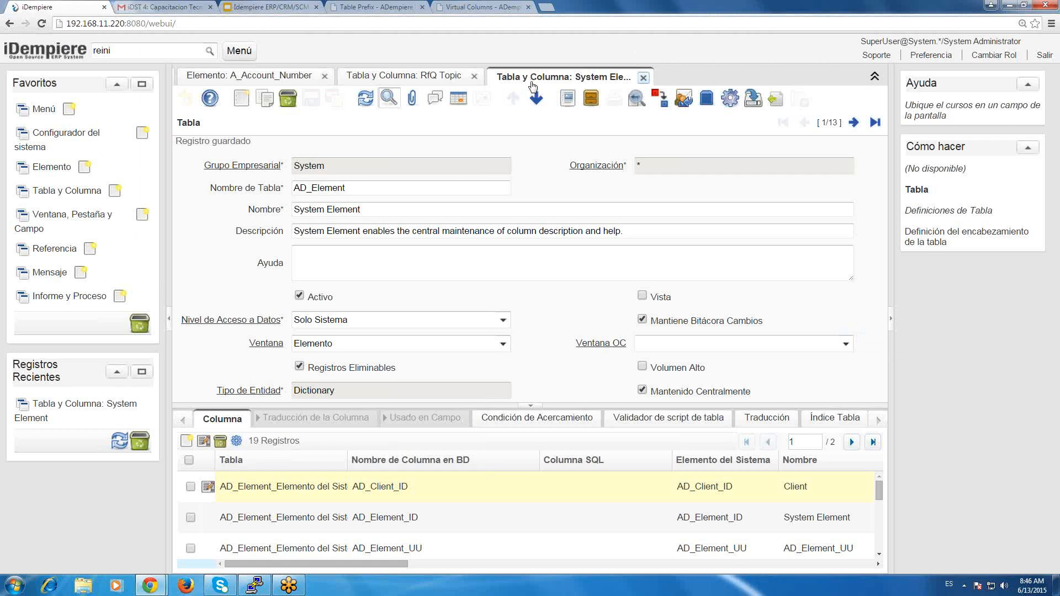
pyautogui.click(644, 78)
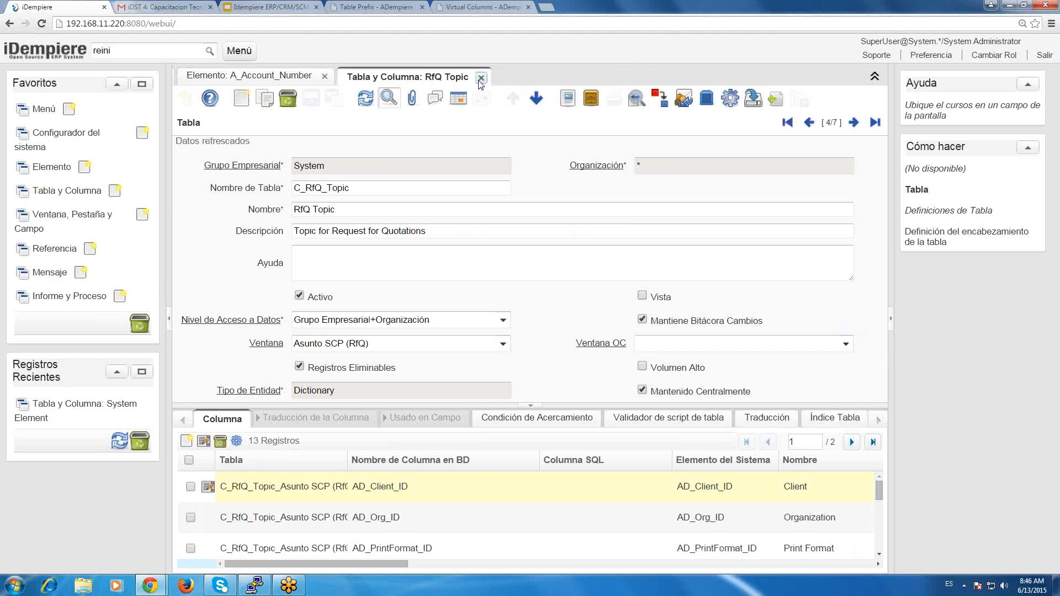
pyautogui.click(481, 78)
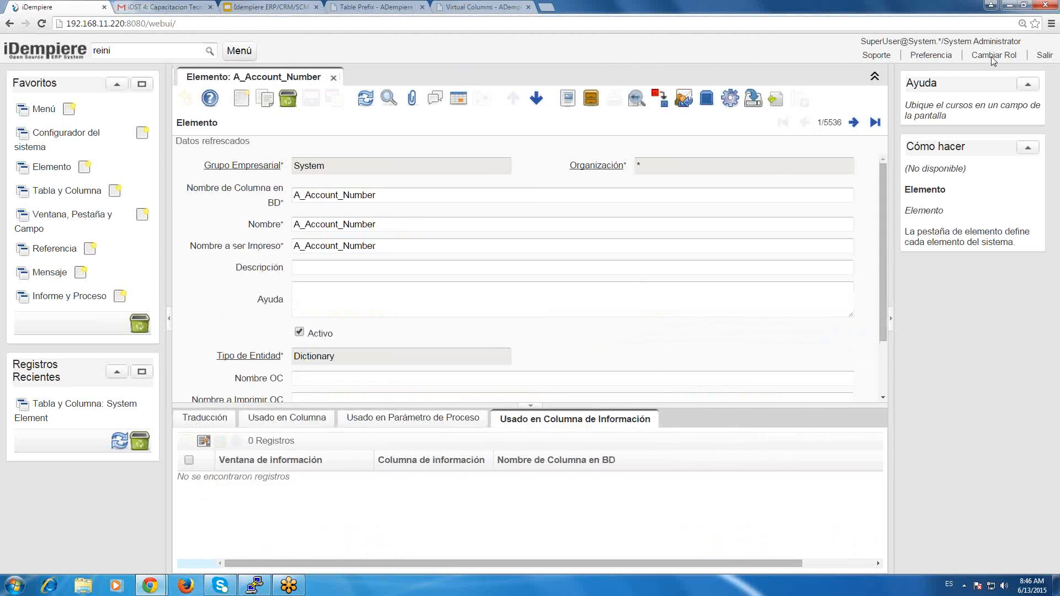
# Reopen the role selection and re-enter the System client with the System Administrator role.
pyautogui.click(992, 56)
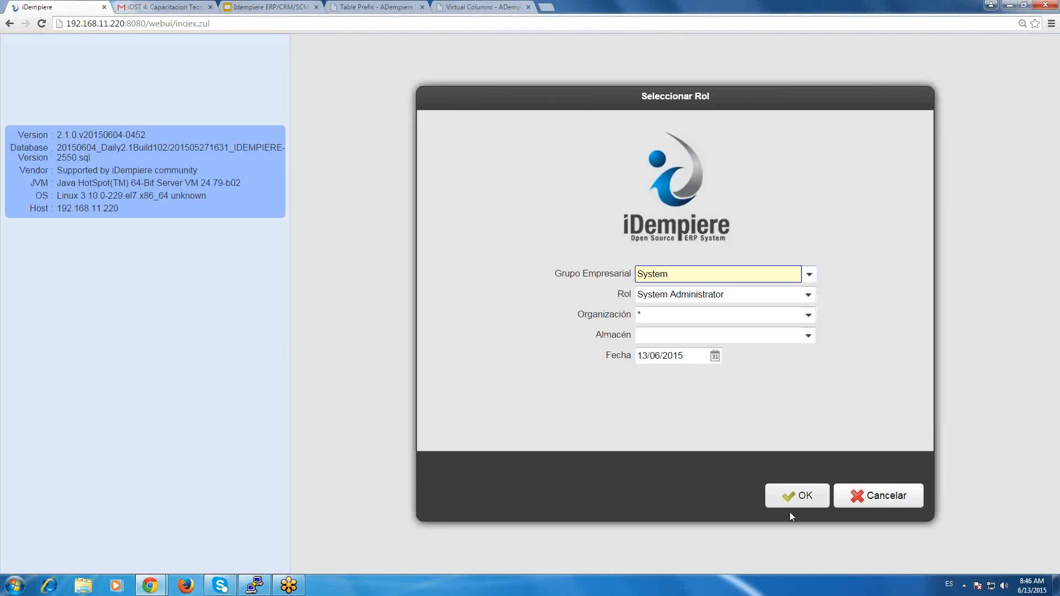
pyautogui.click(789, 512)
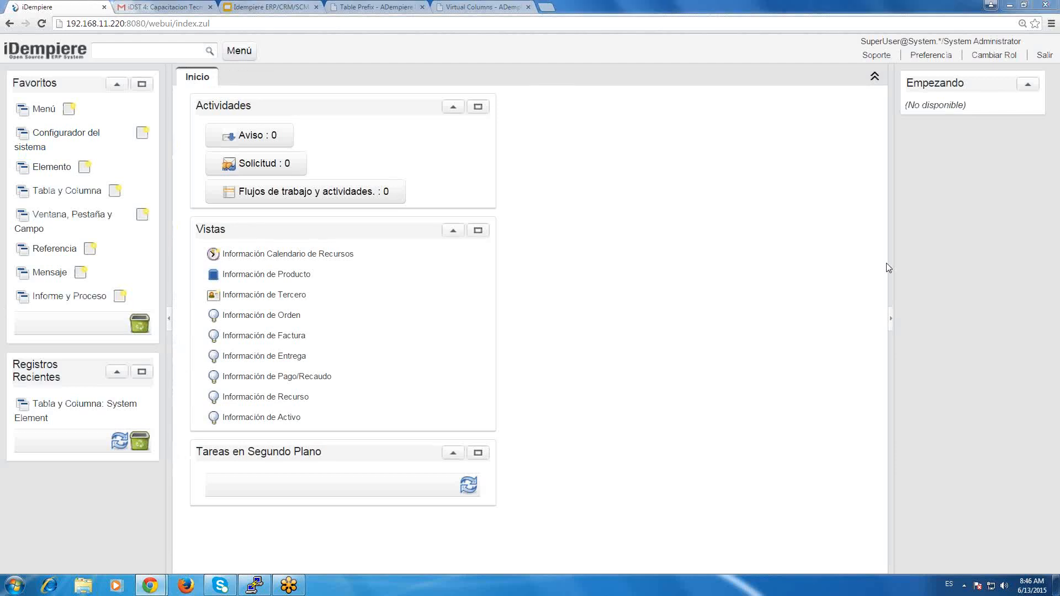
# Switch to the server terminal and examine the most recent iDempiere startup log lines.
pyautogui.hotkey('alt', 'Tab')
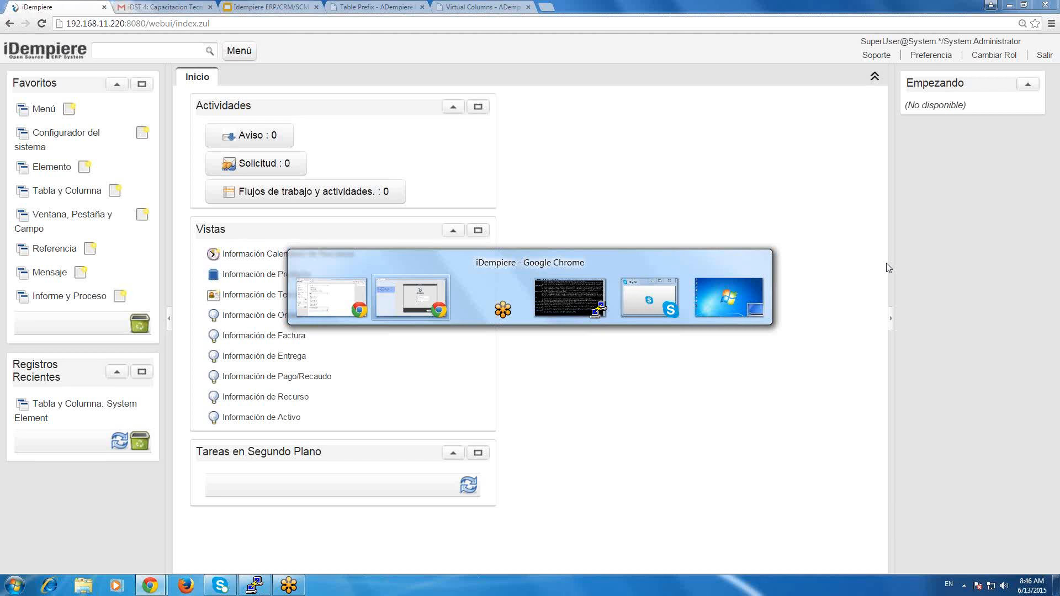
pyautogui.hotkey('alt', 'Tab')
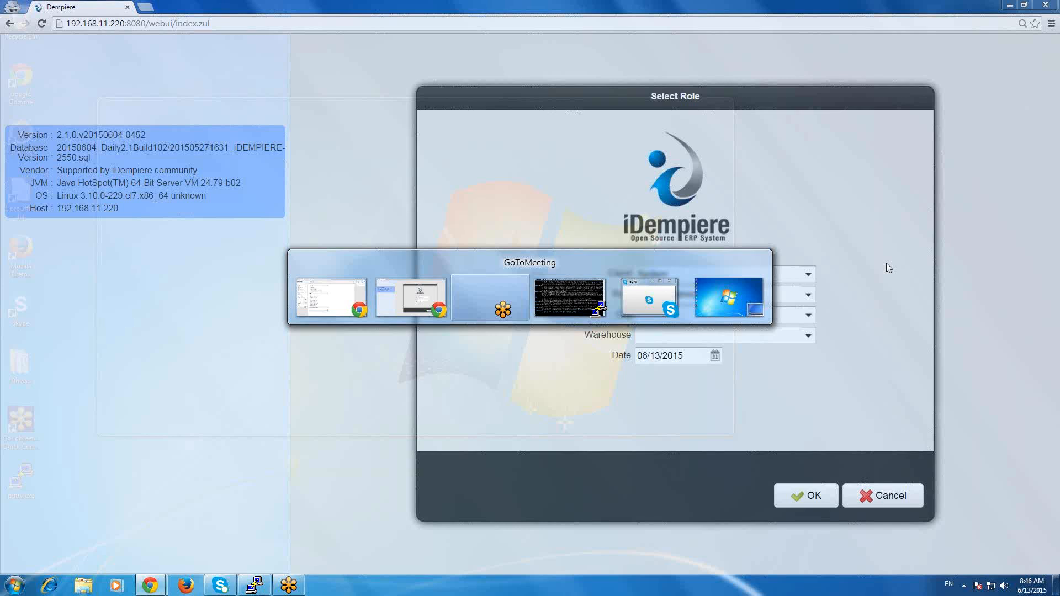
pyautogui.hotkey('alt', 'Tab')
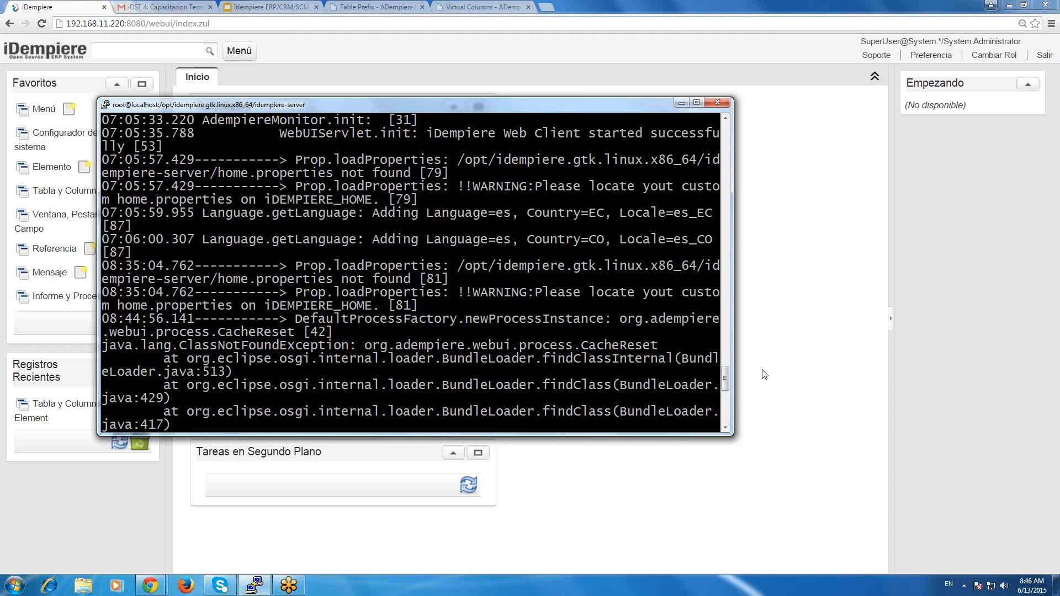
pyautogui.moveTo(725, 379); pyautogui.dragTo(724, 415)
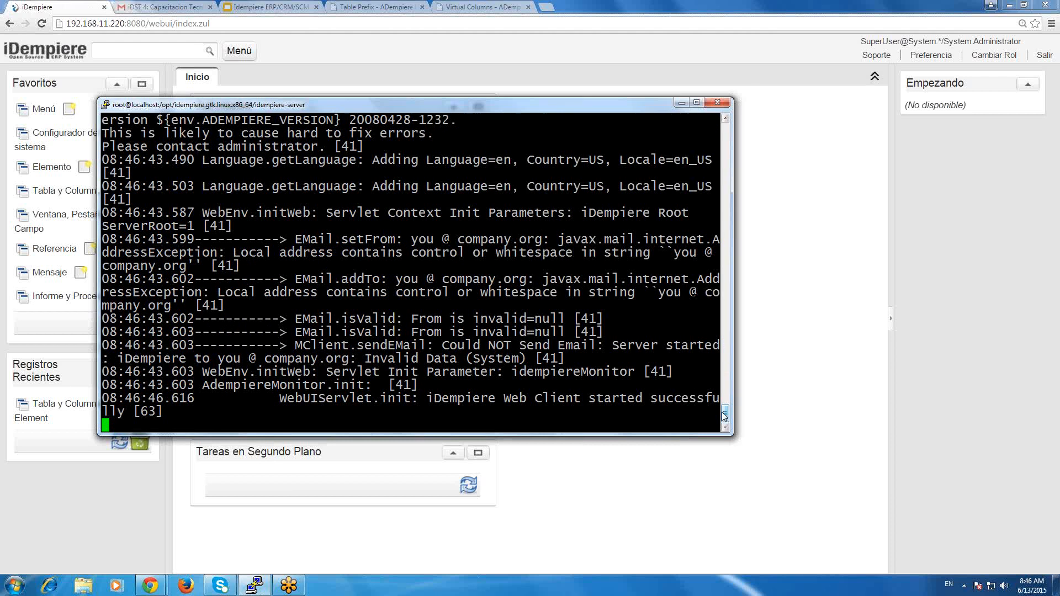
# Return to the browser, reload the iDempiere page, and continue past the unavailable-page notice to the login form.
pyautogui.click(155, 24)
pyautogui.click(40, 25)
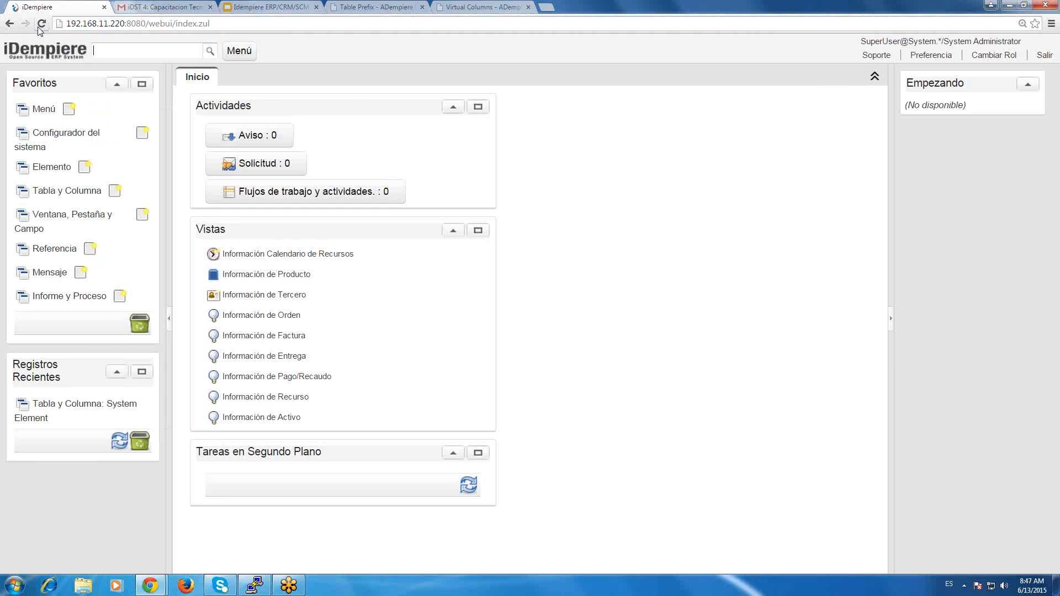
pyautogui.click(246, 174)
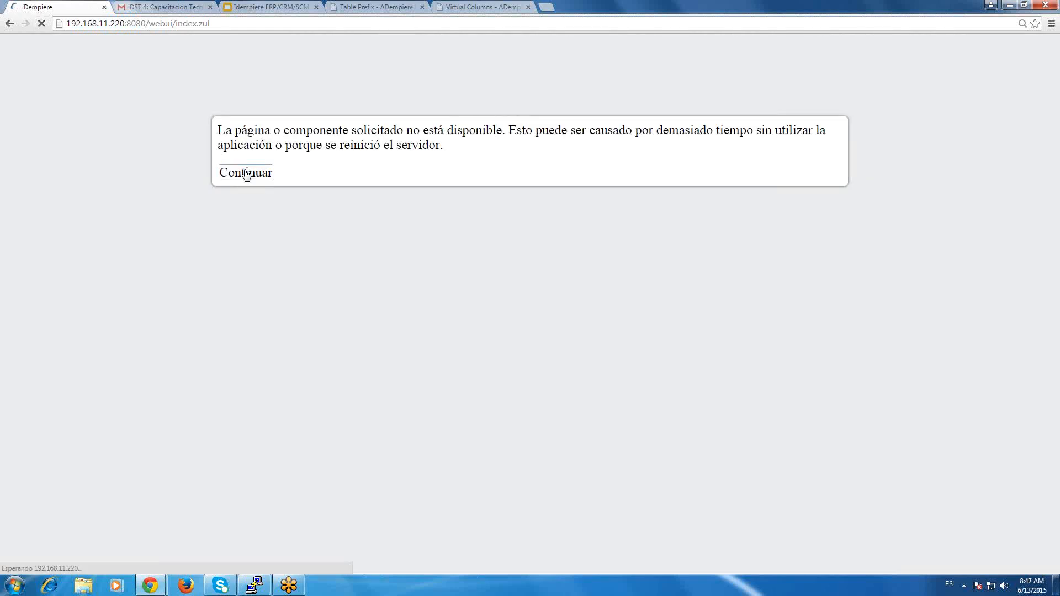
# Sign in as SuperUser with the account password, keeping the language Español (Colombia).
pyautogui.write('sUPERuSE')
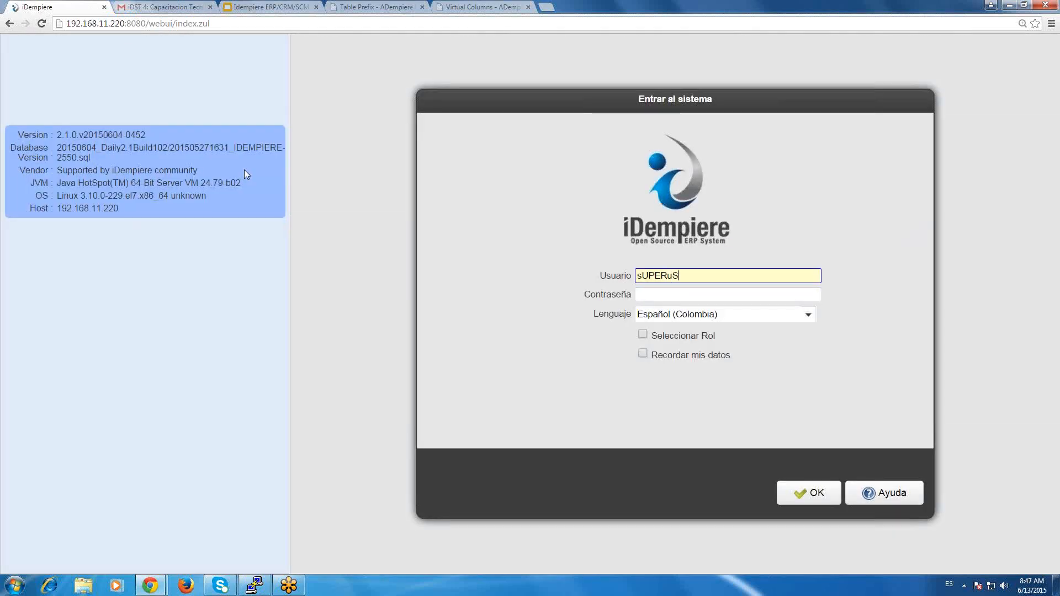
pyautogui.press('BackSpace')
pyautogui.press('BackSpace')
pyautogui.press('BackSpace')
pyautogui.press('BackSpace')
pyautogui.press('BackSpace')
pyautogui.press('BackSpace')
pyautogui.press('BackSpace')
pyautogui.press('BackSpace')
pyautogui.write('SuperUser')
pyautogui.press('Tab')
pyautogui.write('System')
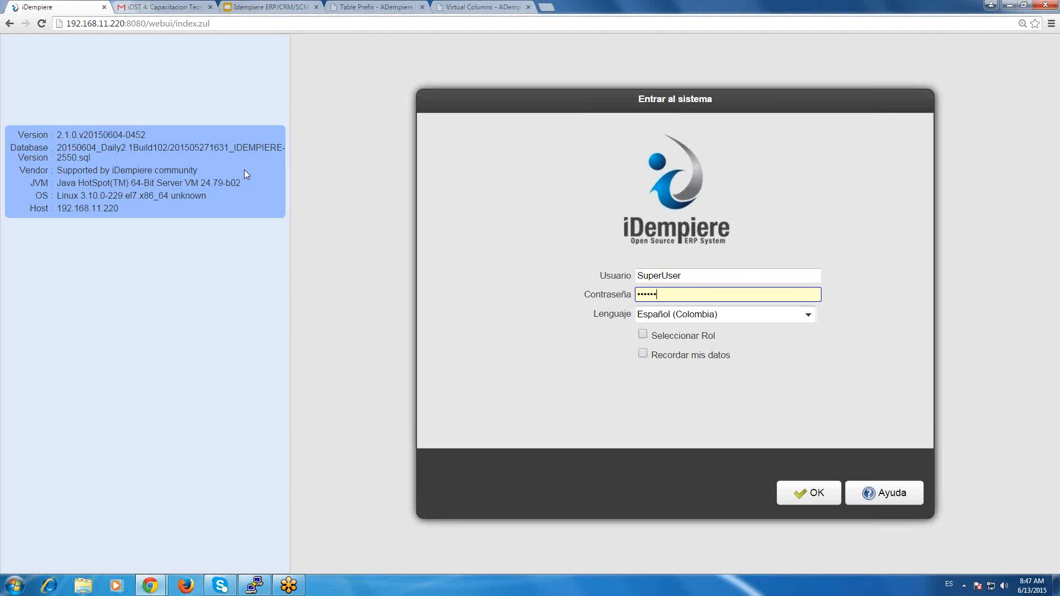
pyautogui.press('Return')
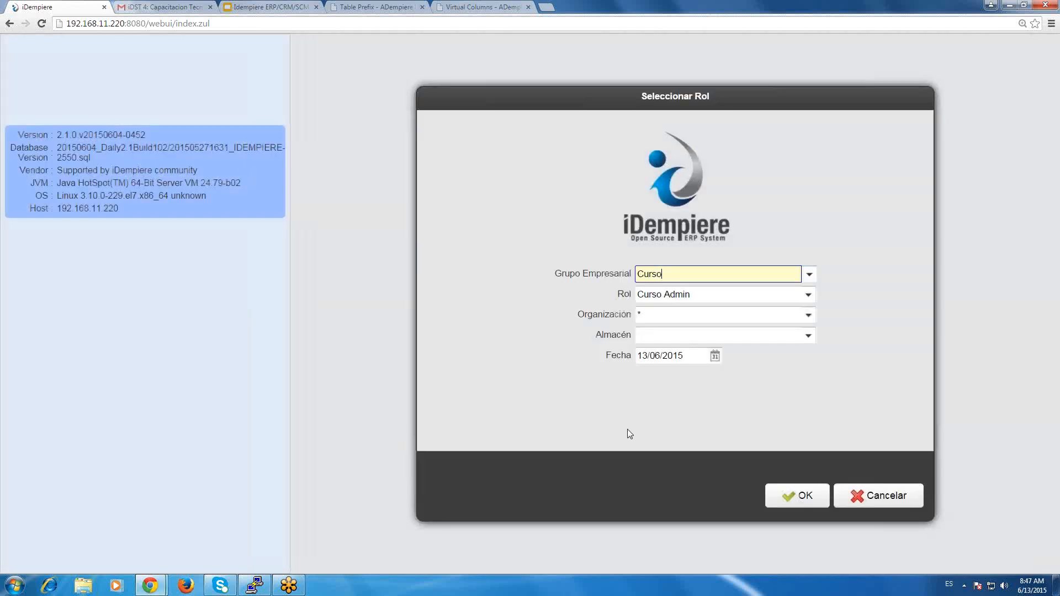
# Enter the Curso client as Curso Admin, and change the role to System Administrator in the System client.
pyautogui.click(801, 496)
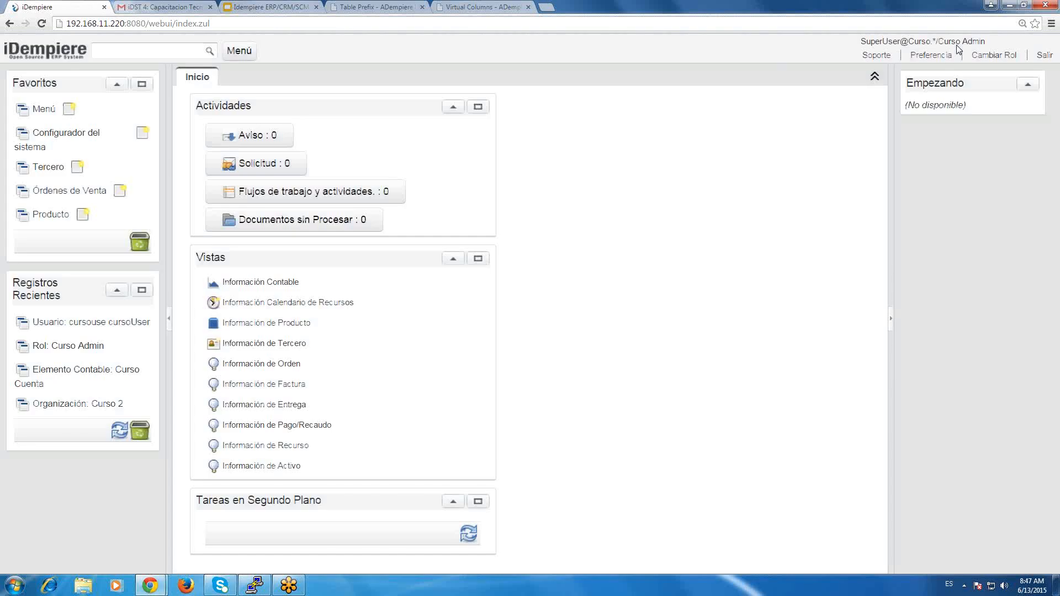
pyautogui.click(1001, 55)
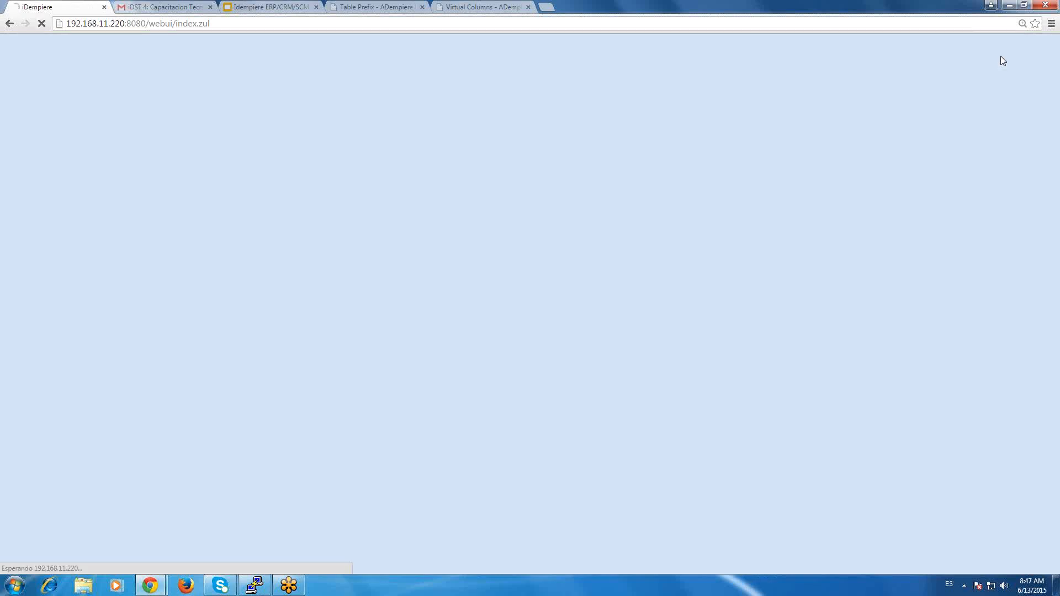
pyautogui.click(778, 489)
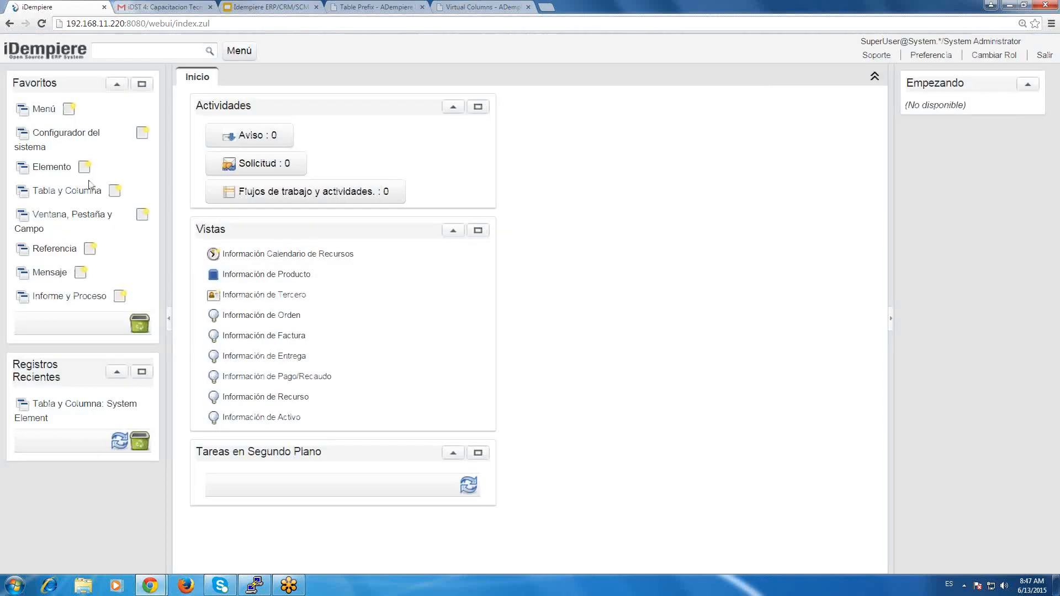
# Open the Tabla y Columna window, search for table names matching %element%, and browse through the matching table records.
pyautogui.click(51, 168)
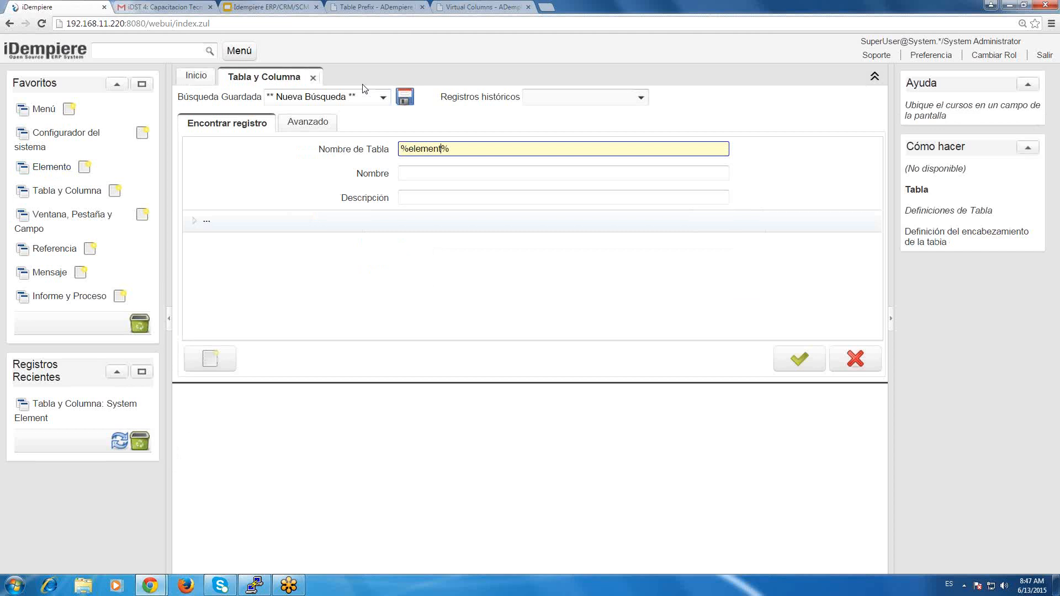
pyautogui.press('Return')
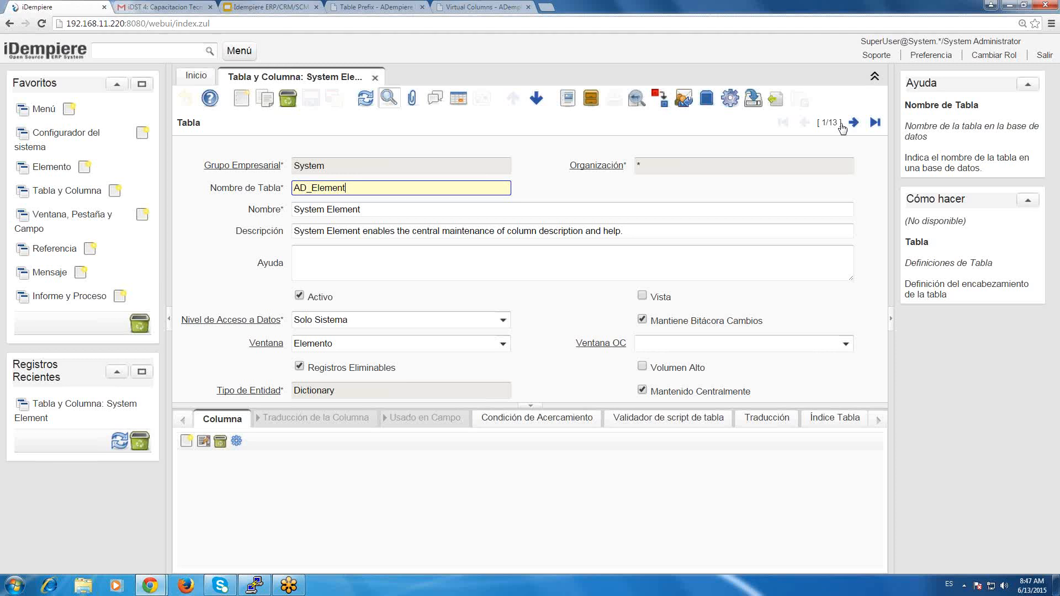
pyautogui.click(854, 122)
pyautogui.click(854, 123)
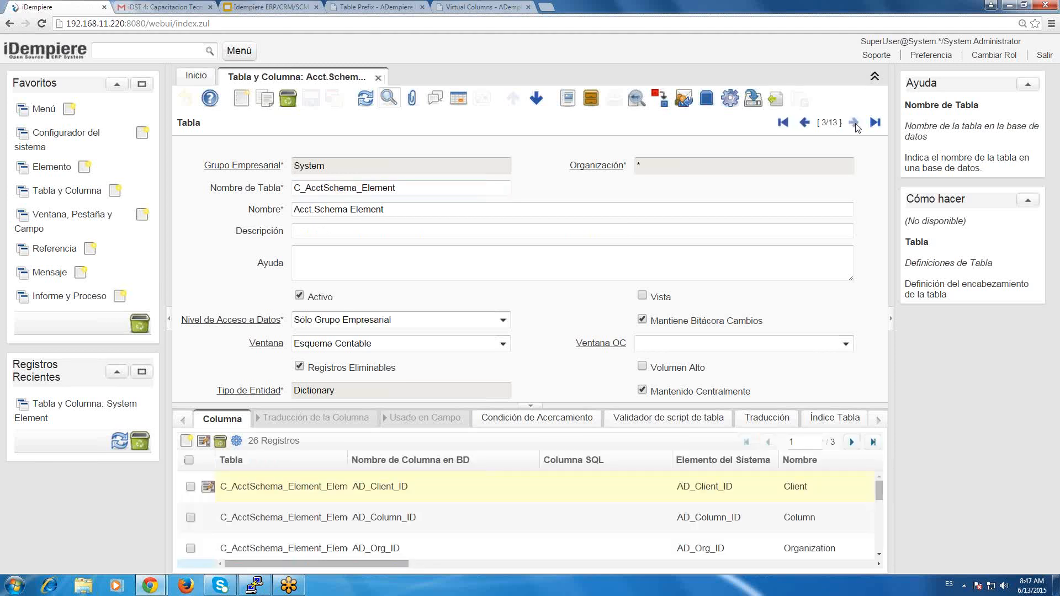
pyautogui.click(854, 123)
pyautogui.click(804, 123)
pyautogui.click(804, 123)
pyautogui.click(804, 123)
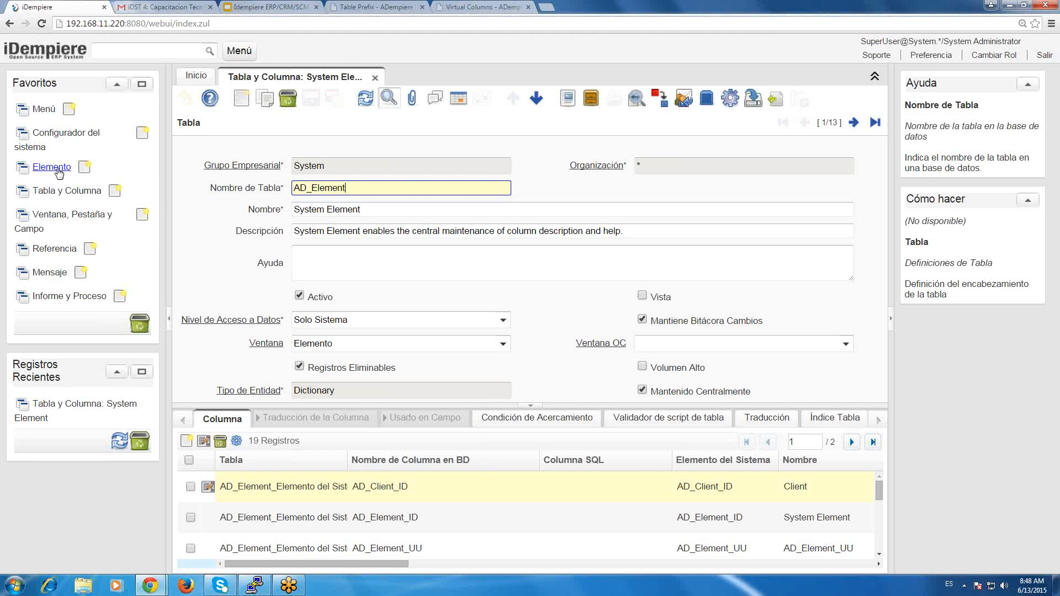
# Search the tables for %product%, try clearing Volumen Alto on A_Asset_Product, undo that change, and browse the following records.
pyautogui.click(388, 99)
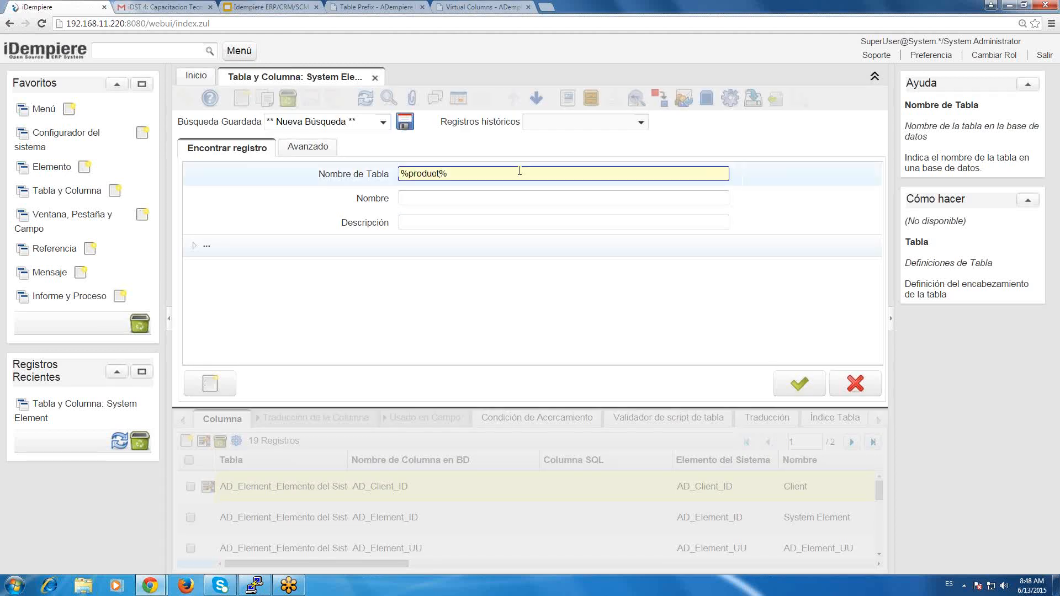
pyautogui.press('Return')
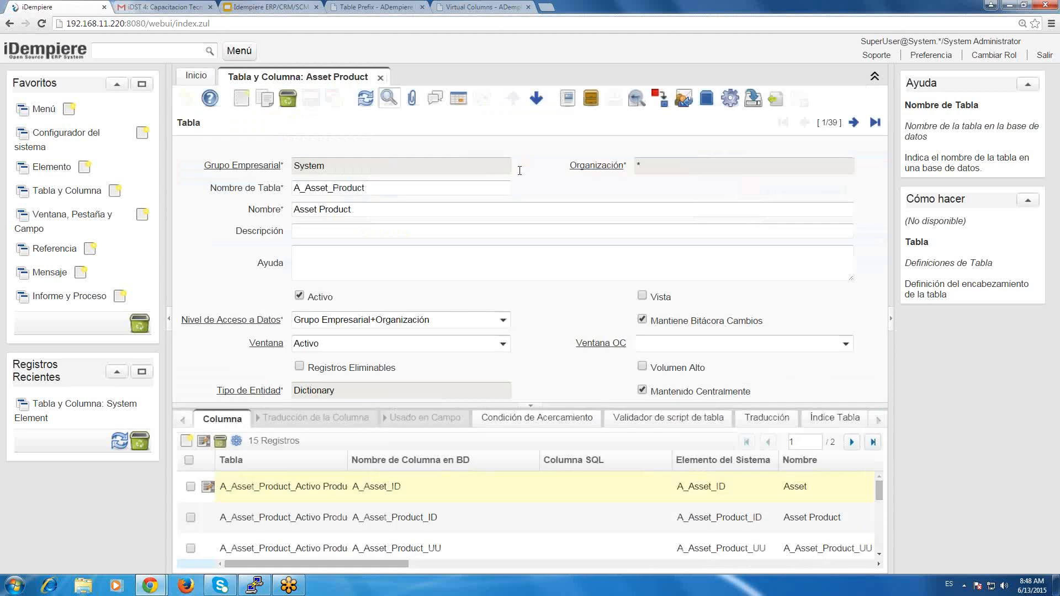
pyautogui.click(665, 370)
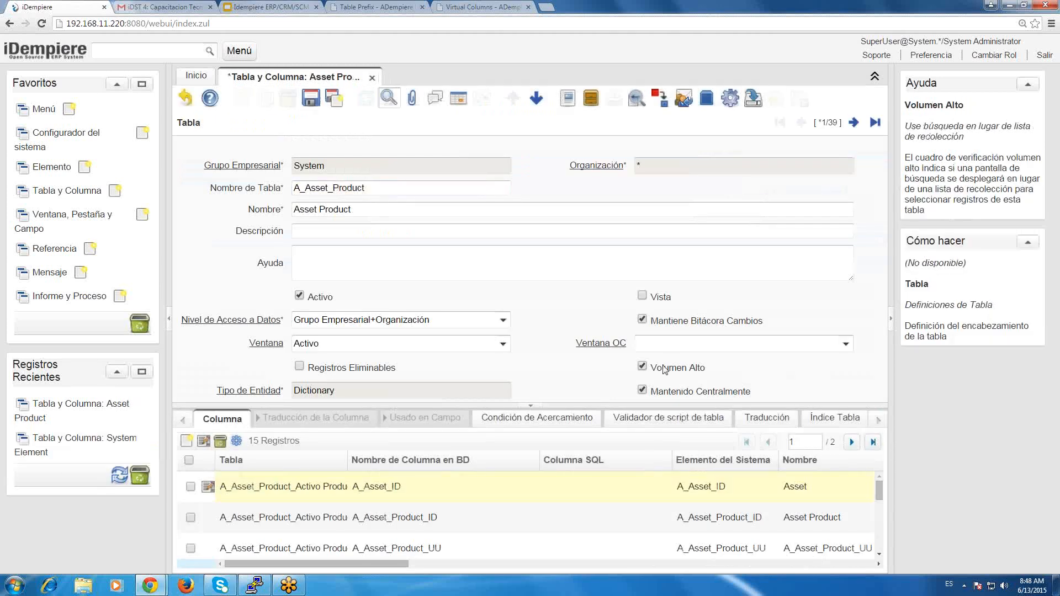
pyautogui.click(186, 100)
pyautogui.click(858, 125)
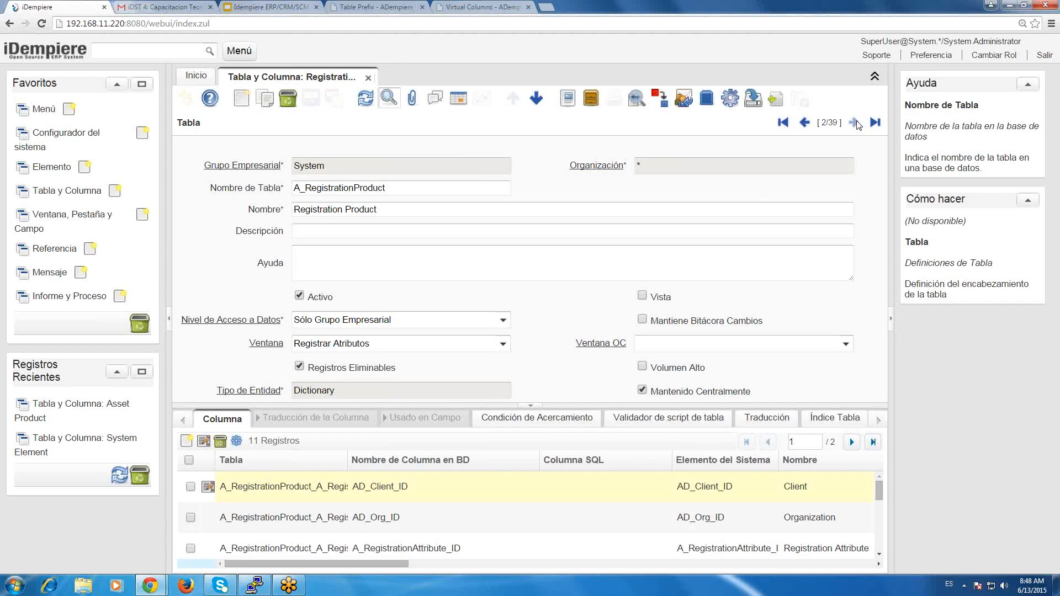
pyautogui.click(857, 125)
pyautogui.click(856, 124)
# Find the M_Product table by searching for m_product%, disable its Volumen Alto option, and save the record.
pyautogui.click(389, 97)
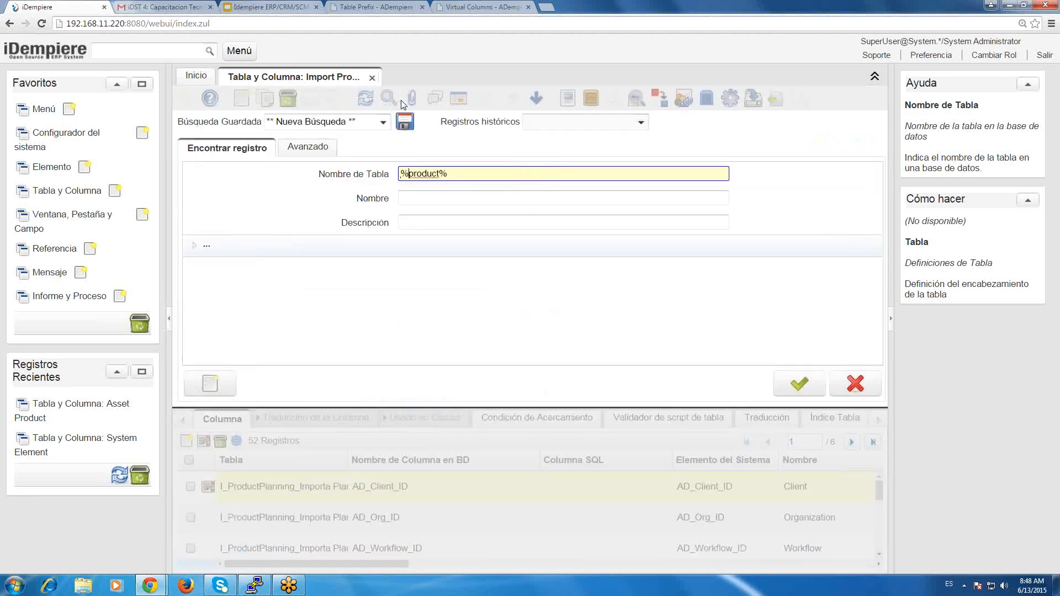
pyautogui.press('Delete')
pyautogui.write('m_')
pyautogui.press('Return')
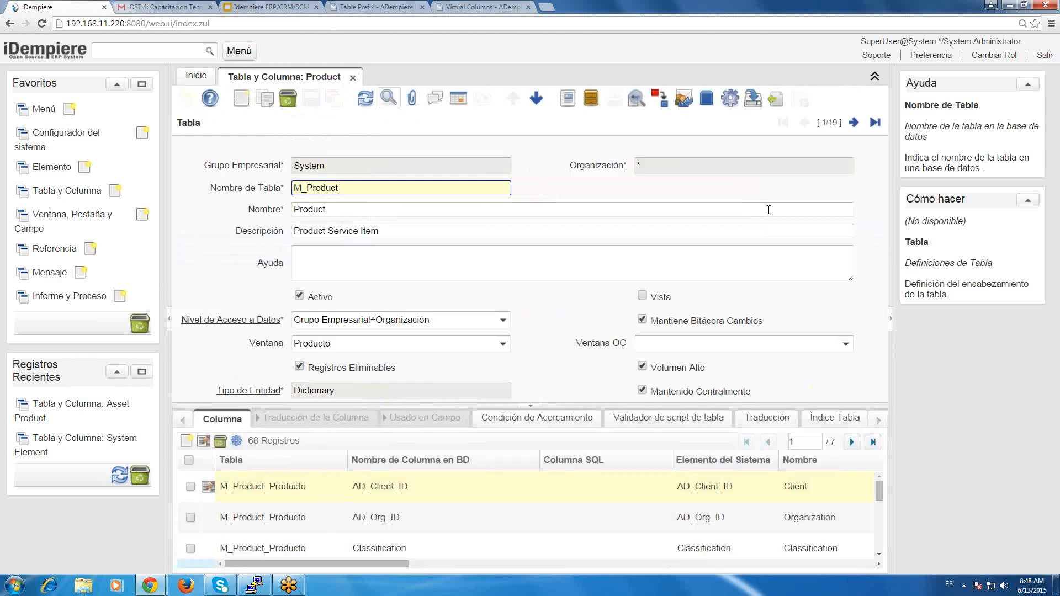
pyautogui.click(669, 369)
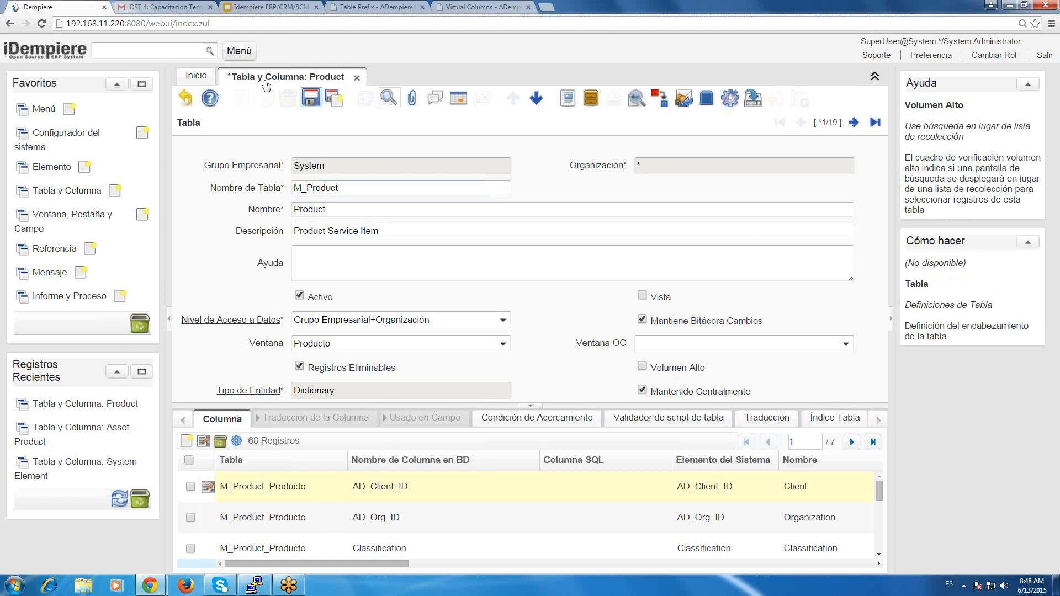
pyautogui.click(313, 99)
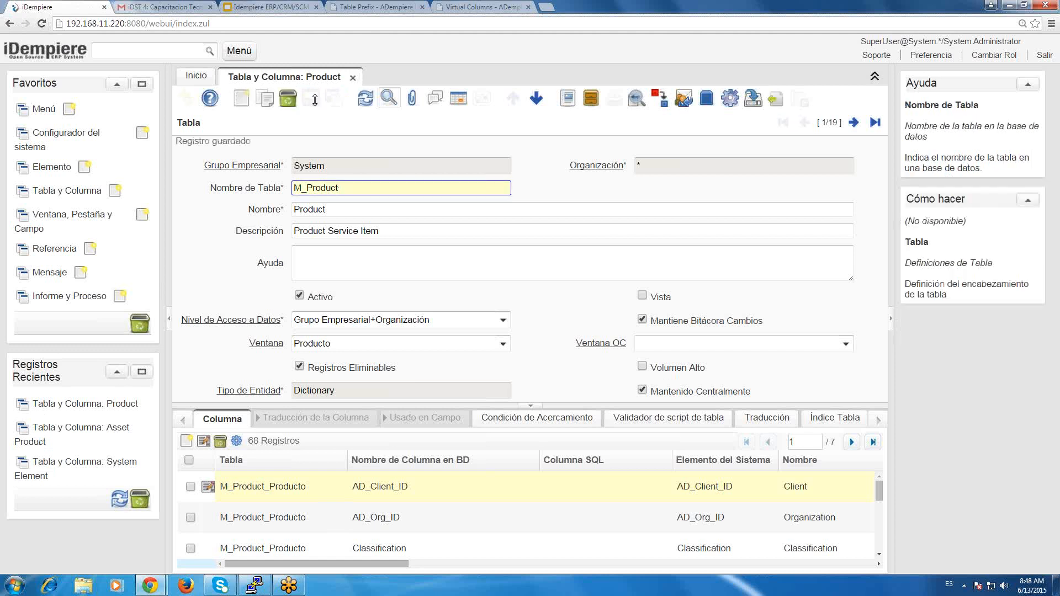
# Switch to the other iDempiere browser window, reload it, and sign in as SuperUser with the account password and Seleccionar Rol enabled.
pyautogui.hotkey('alt', 'Tab')
pyautogui.click(41, 23)
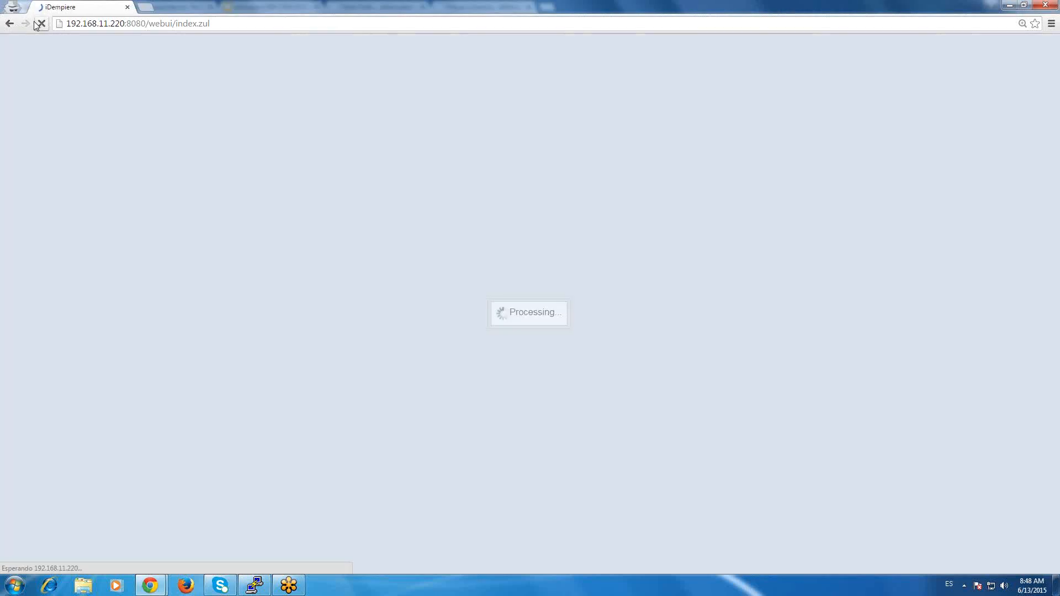
pyautogui.write('S')
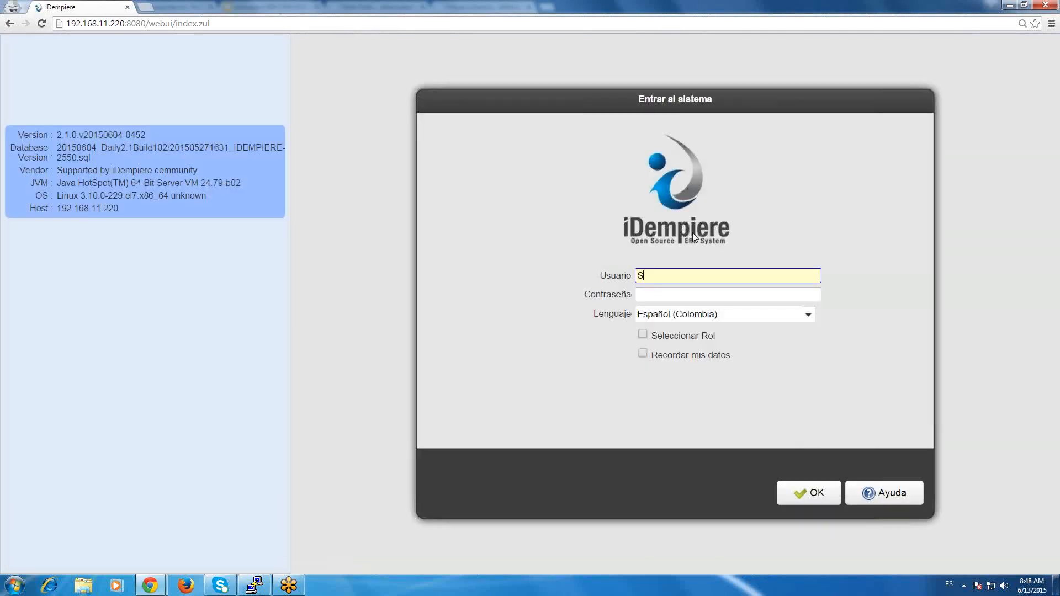
pyautogui.write('uperUser')
pyautogui.press('Tab')
pyautogui.write('System')
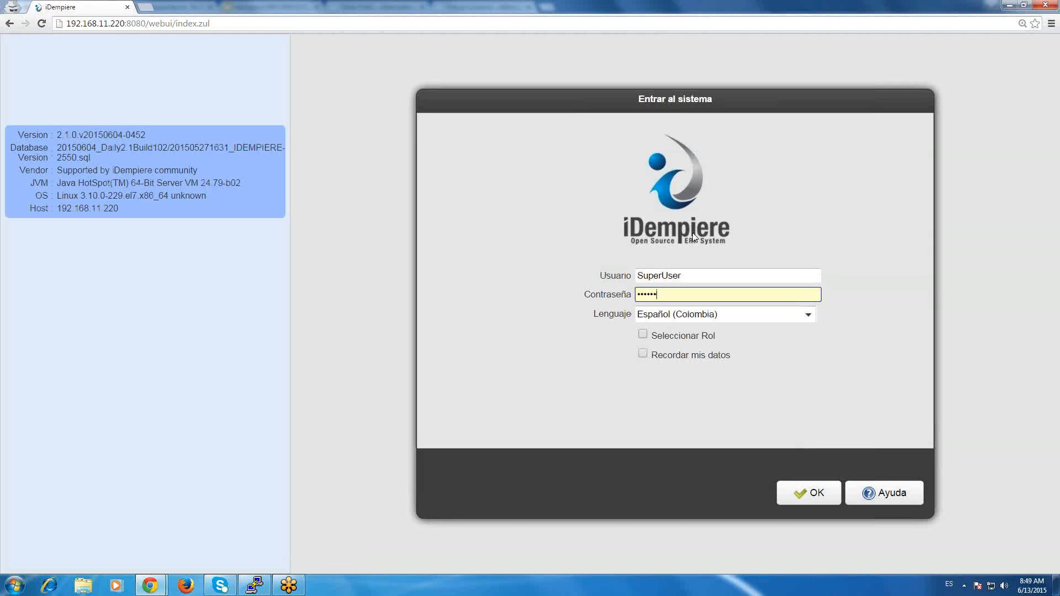
pyautogui.click(695, 339)
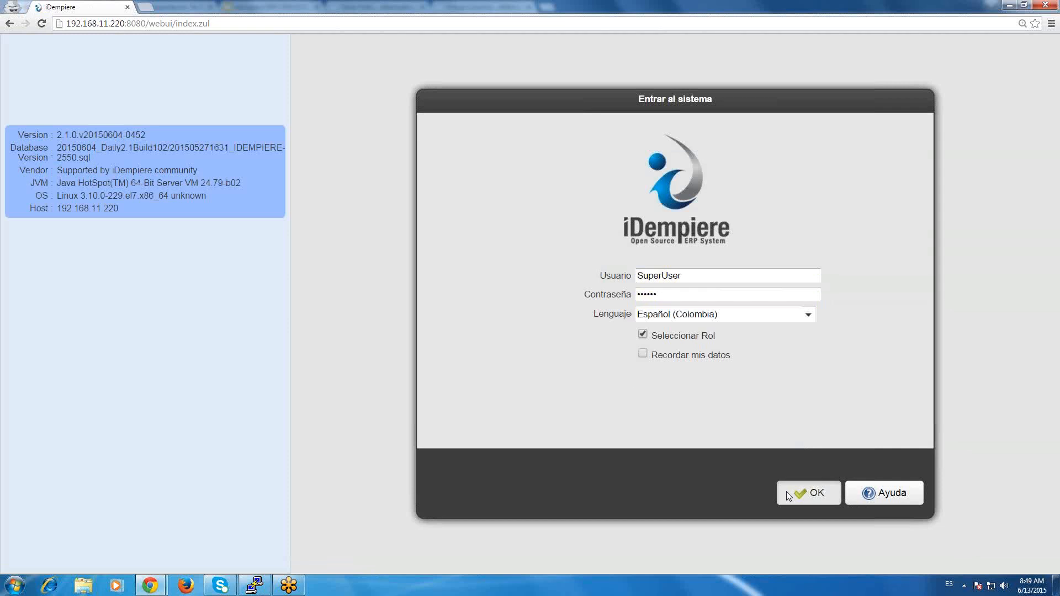
pyautogui.click(788, 495)
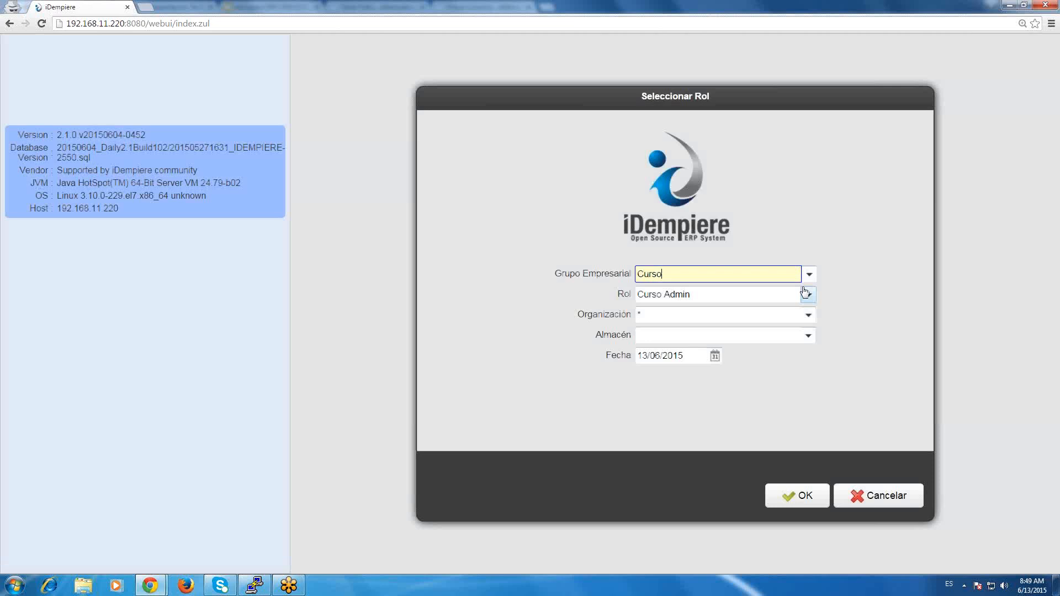
# Enter the GardenWorld client with the GardenWorld Admin role and open the Producto window.
pyautogui.click(809, 279)
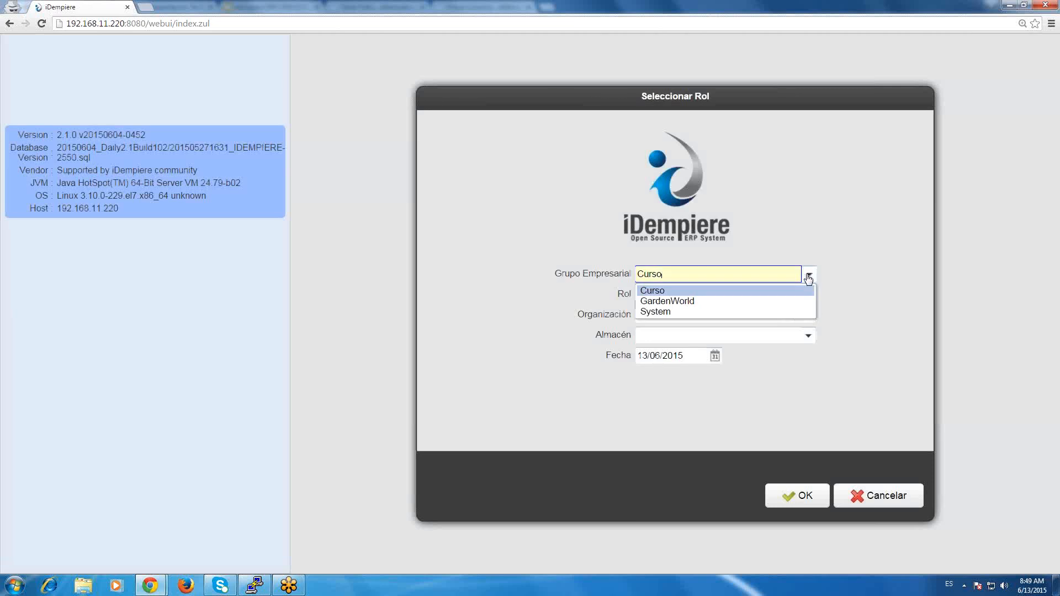
pyautogui.click(770, 301)
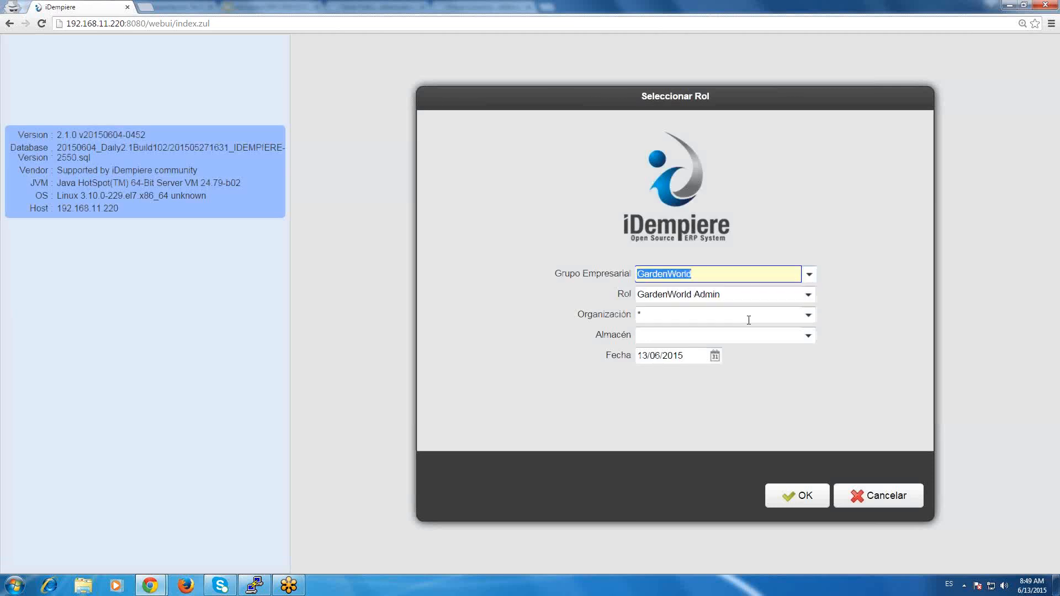
pyautogui.click(781, 488)
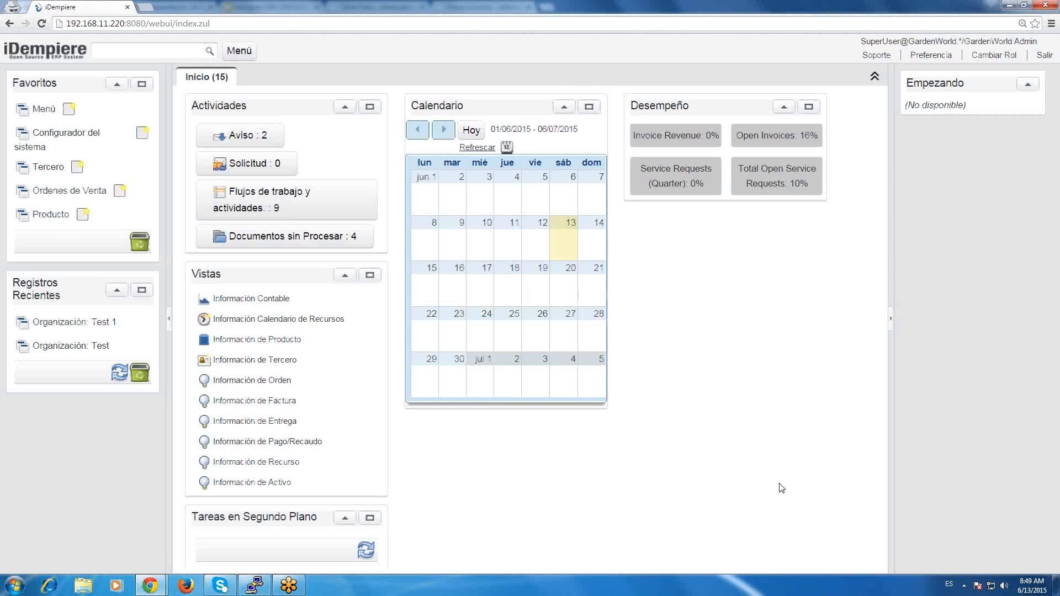
pyautogui.click(57, 213)
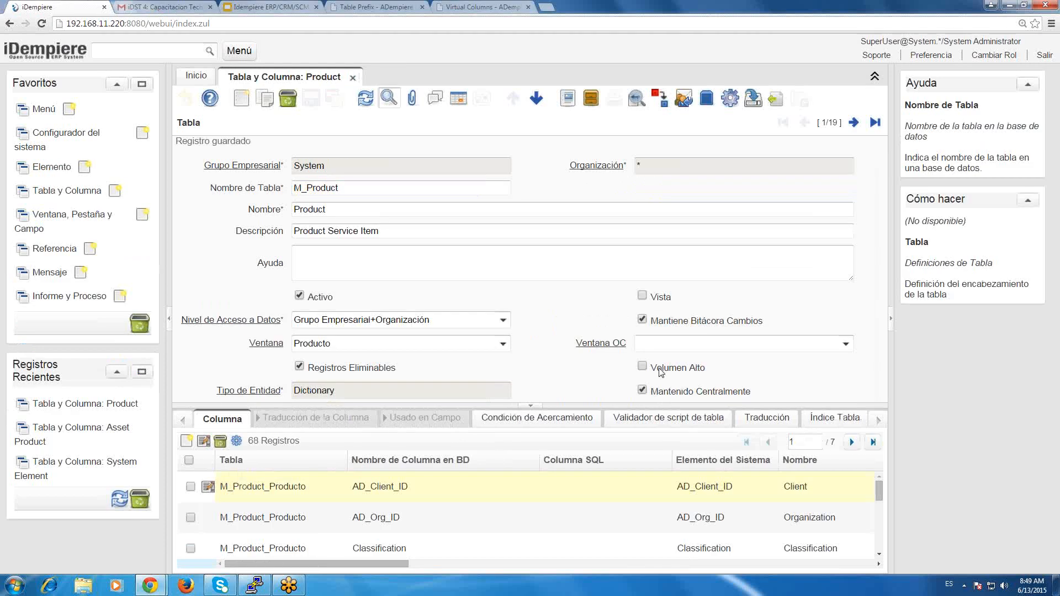
# Back in the System session, enable Volumen Alto on the M_Product table and save the record.
pyautogui.click(661, 373)
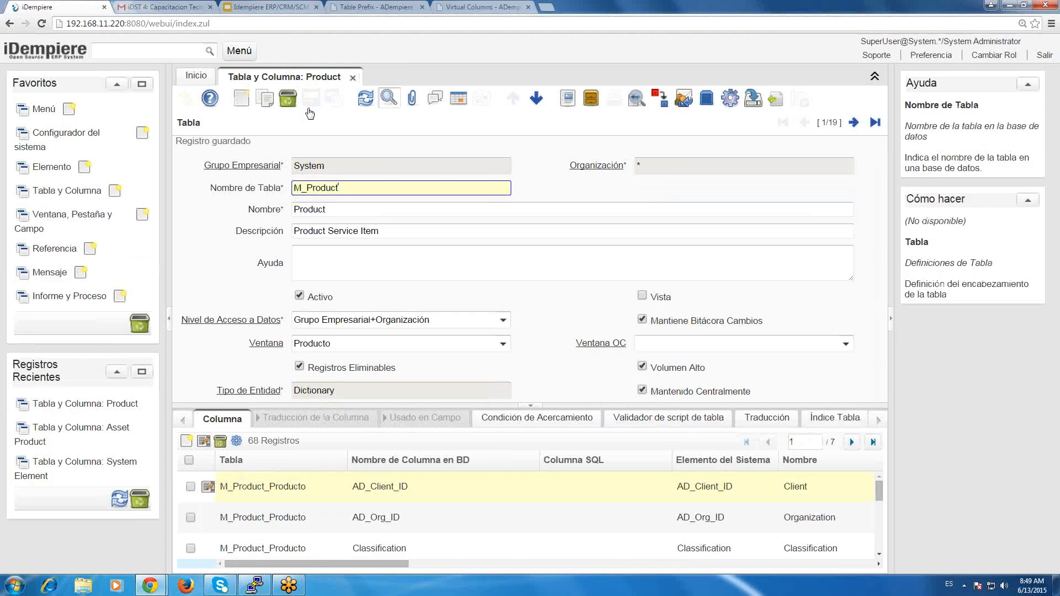
pyautogui.hotkey('alt', 'Tab')
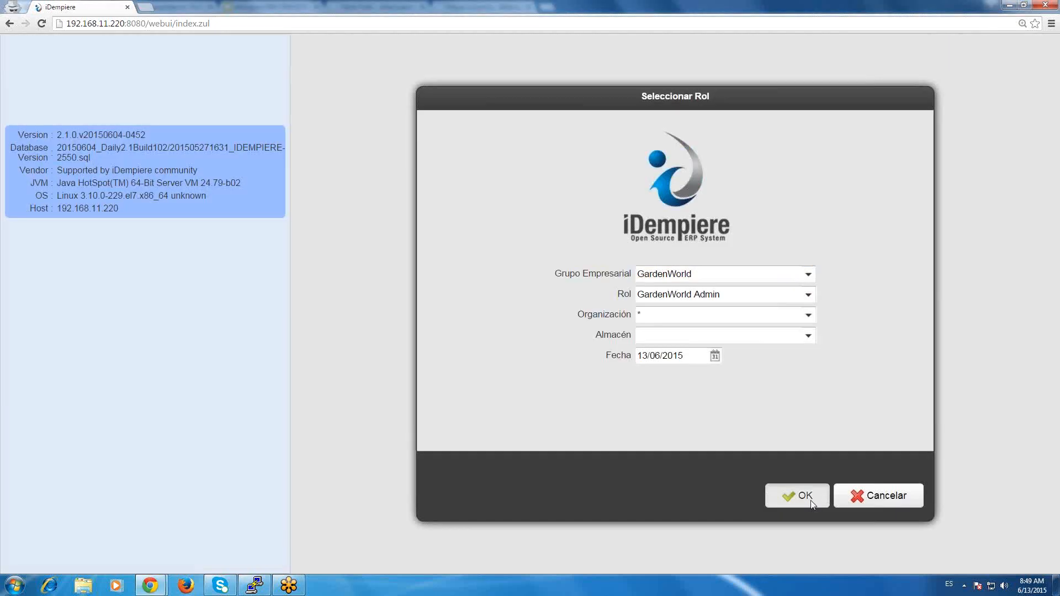
# Re-enter GardenWorld as GardenWorld Admin, open the Producto window to check its search form, and cancel the search.
pyautogui.click(810, 501)
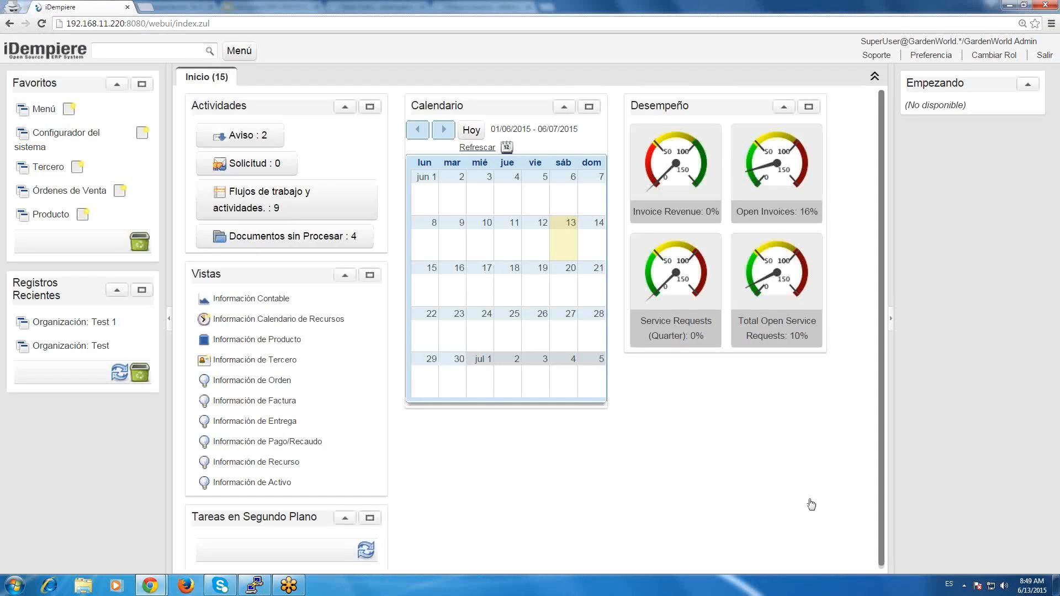
pyautogui.click(51, 214)
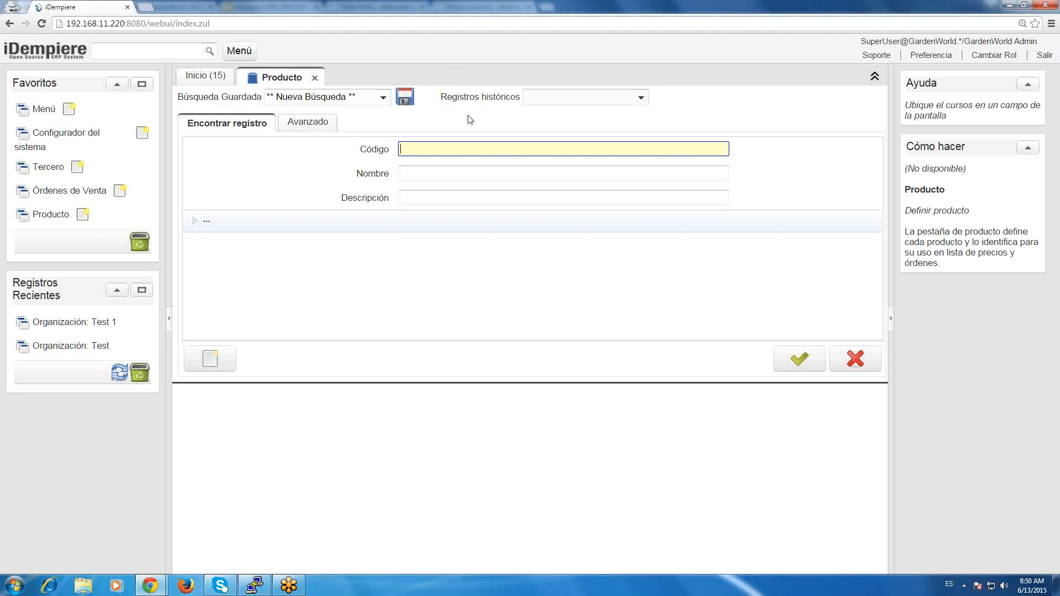
pyautogui.click(855, 356)
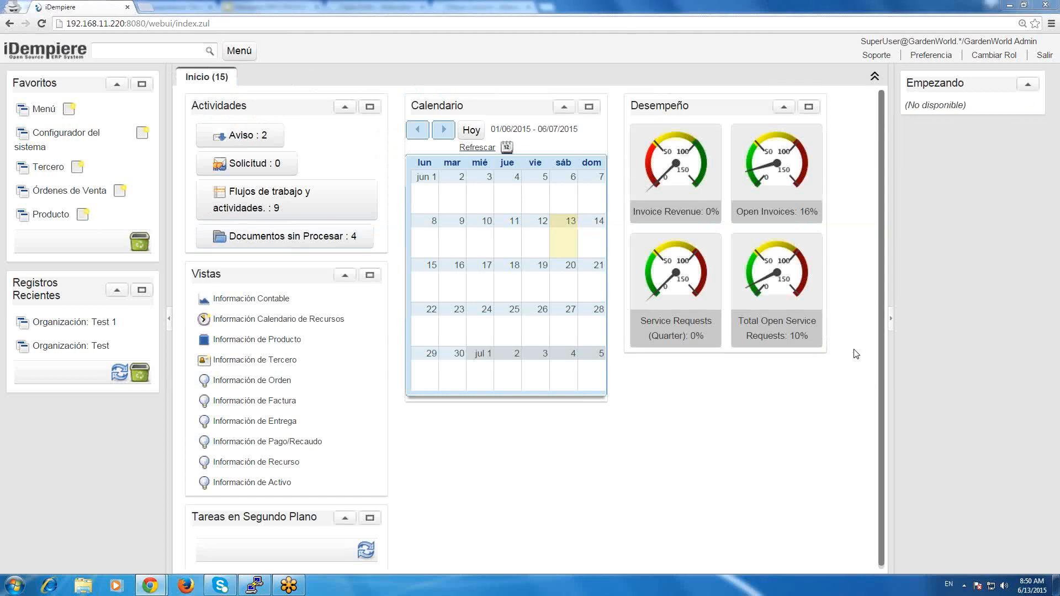
# Return to the M_Product table definition in the System session, disable Volumen Alto, and save the record.
pyautogui.hotkey('alt', 'Tab')
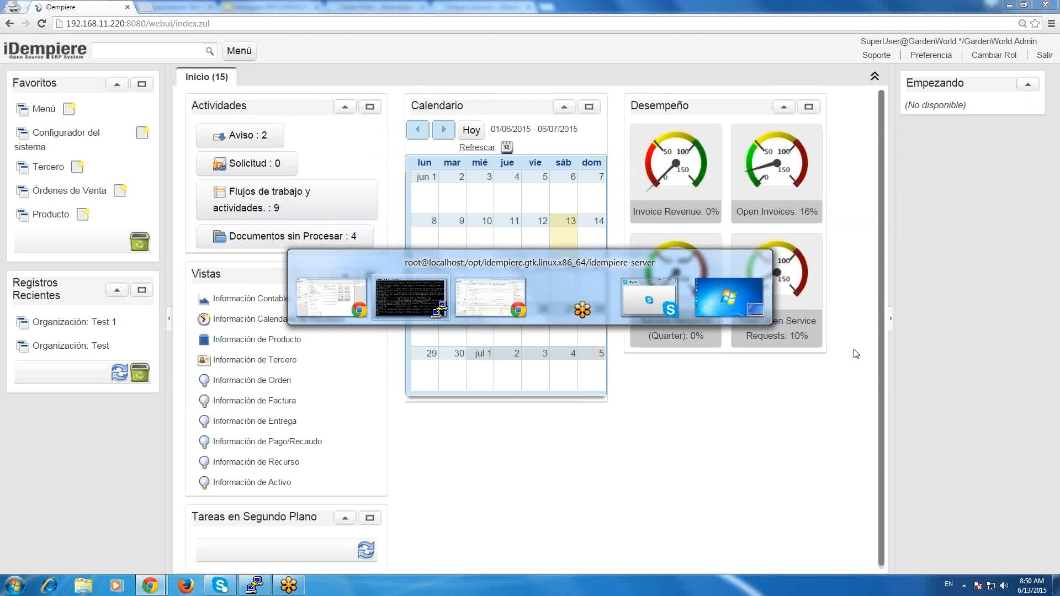
pyautogui.hotkey('alt', 'Tab')
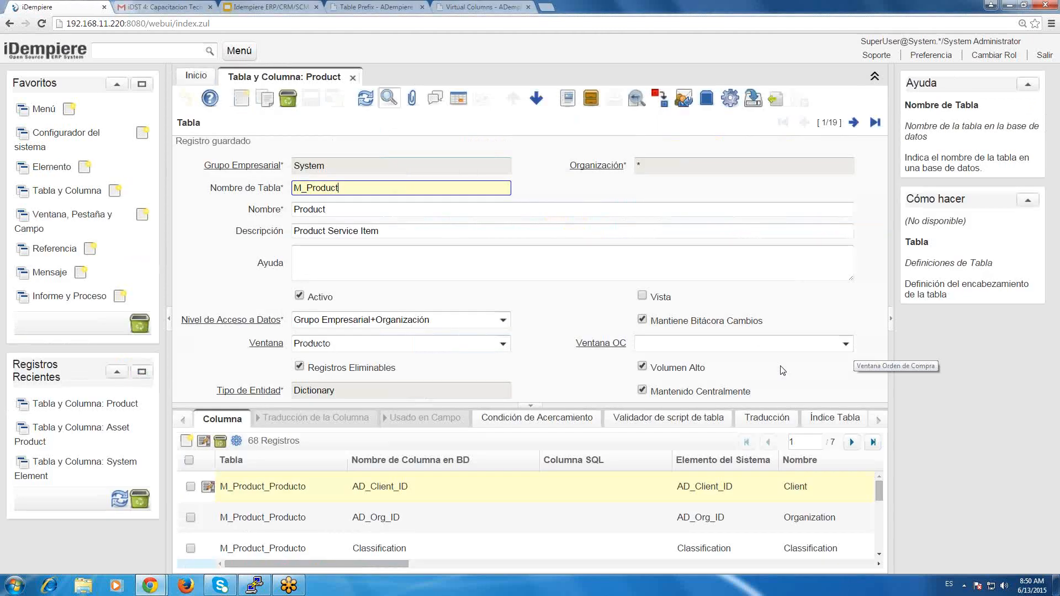
pyautogui.click(694, 367)
pyautogui.click(307, 102)
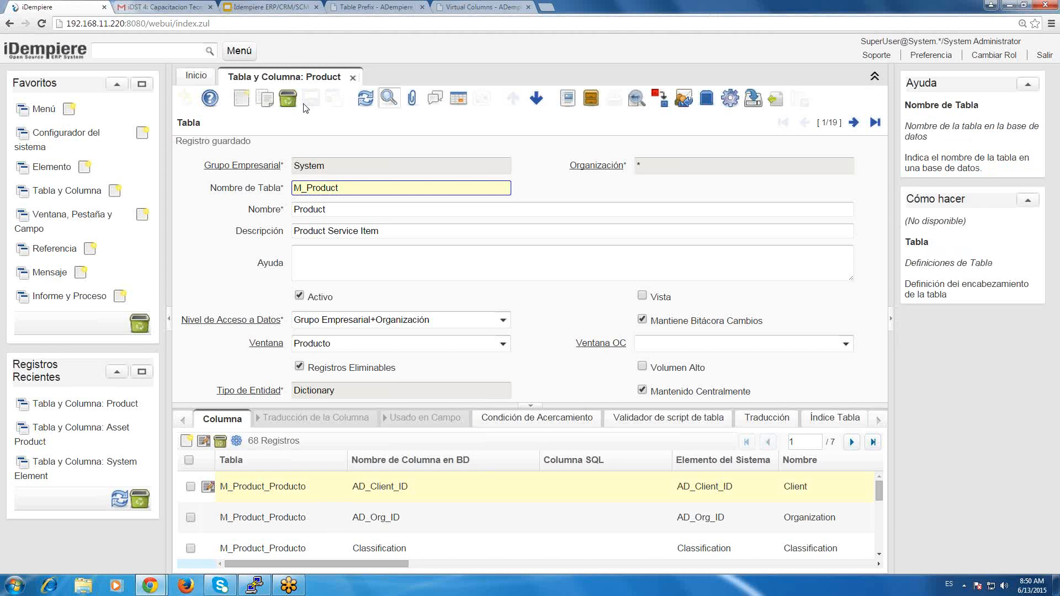
# In the GardenWorld session, re-select the GardenWorld Admin role and open the Producto window to check how it opens without Volumen Alto.
pyautogui.hotkey('alt', 'Tab')
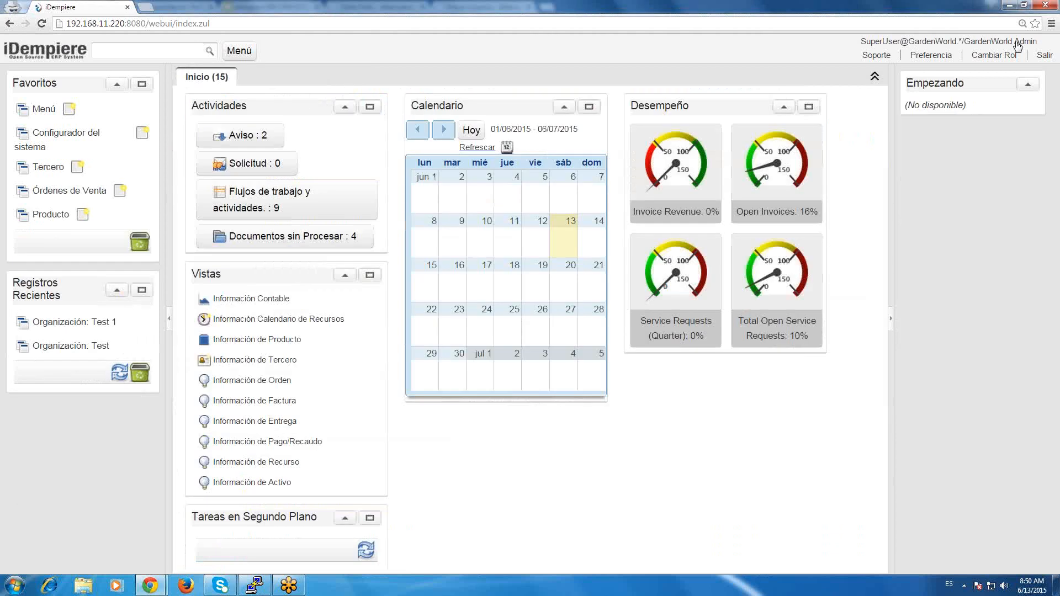
pyautogui.click(998, 55)
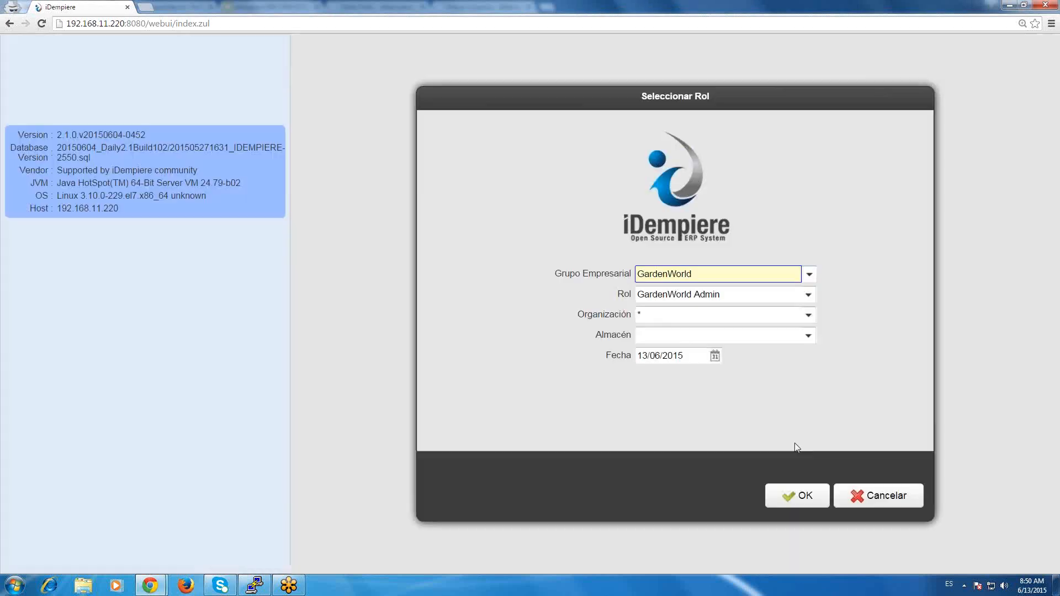
pyautogui.click(801, 499)
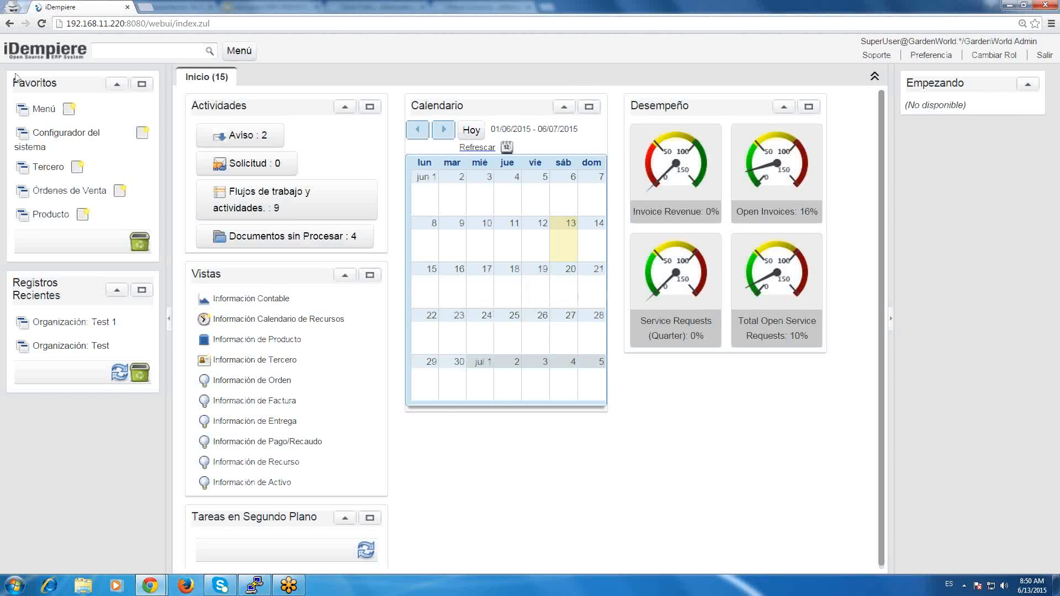
pyautogui.click(51, 216)
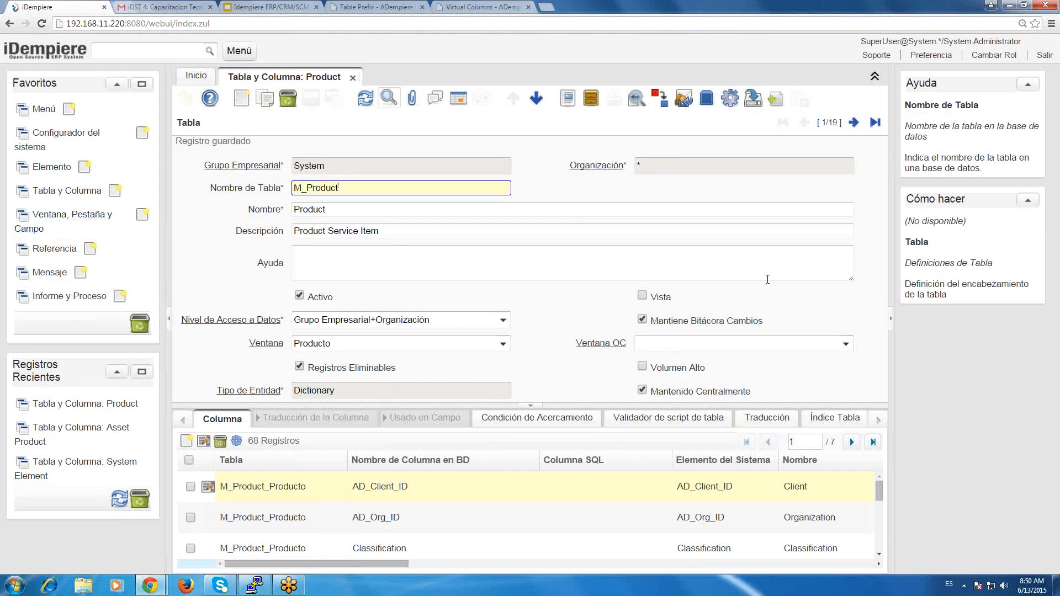
pyautogui.click(768, 280)
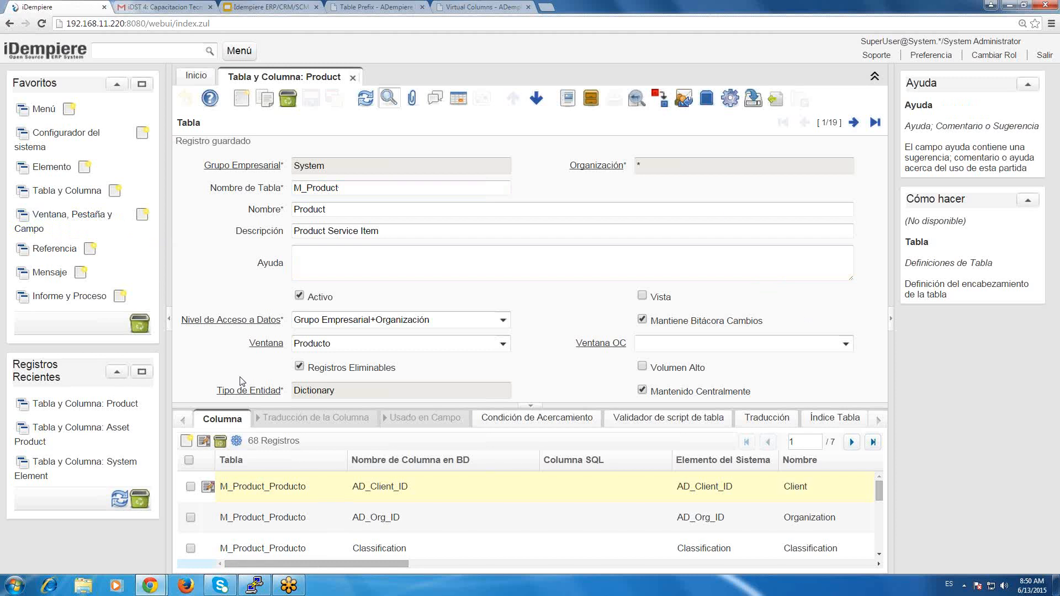
pyautogui.click(416, 188)
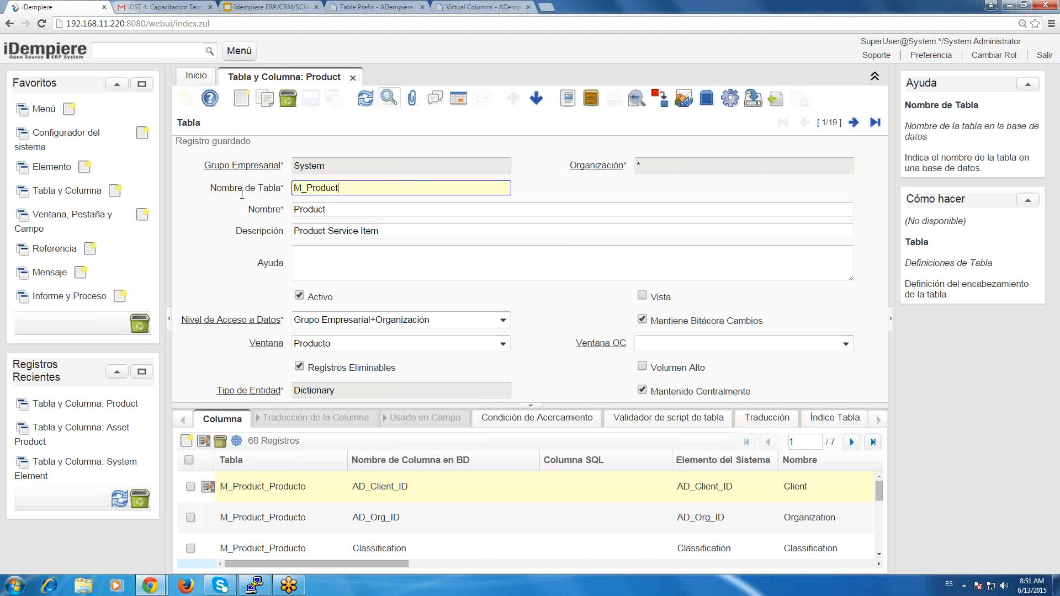
# Open the entity type definition behind M_Product's Tipo de Entidad, list all entity types to review them, and close the window.
pyautogui.click(341, 394)
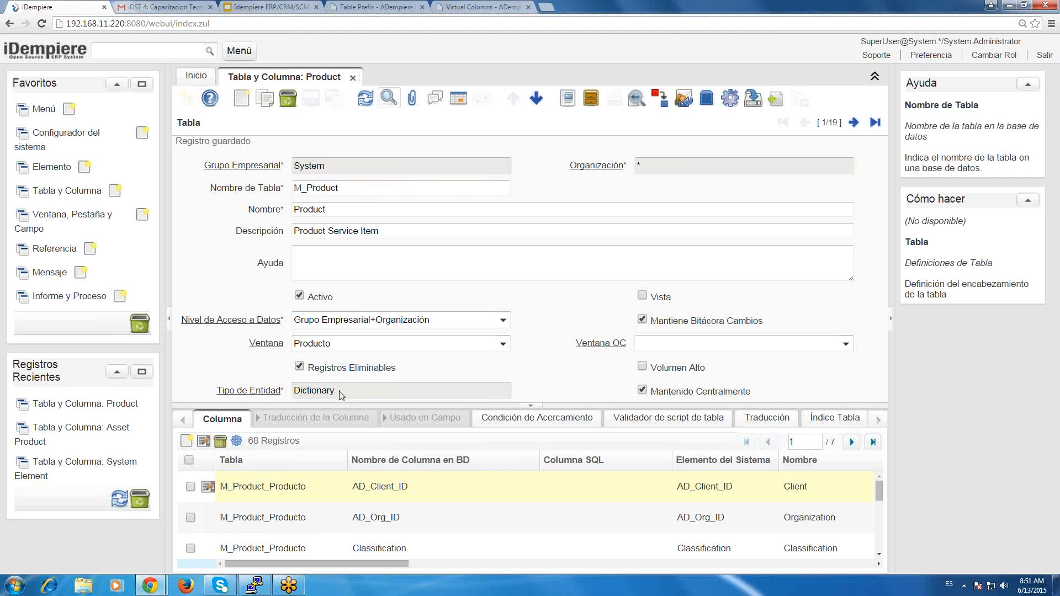
pyautogui.moveTo(340, 393); pyautogui.dragTo(293, 392)
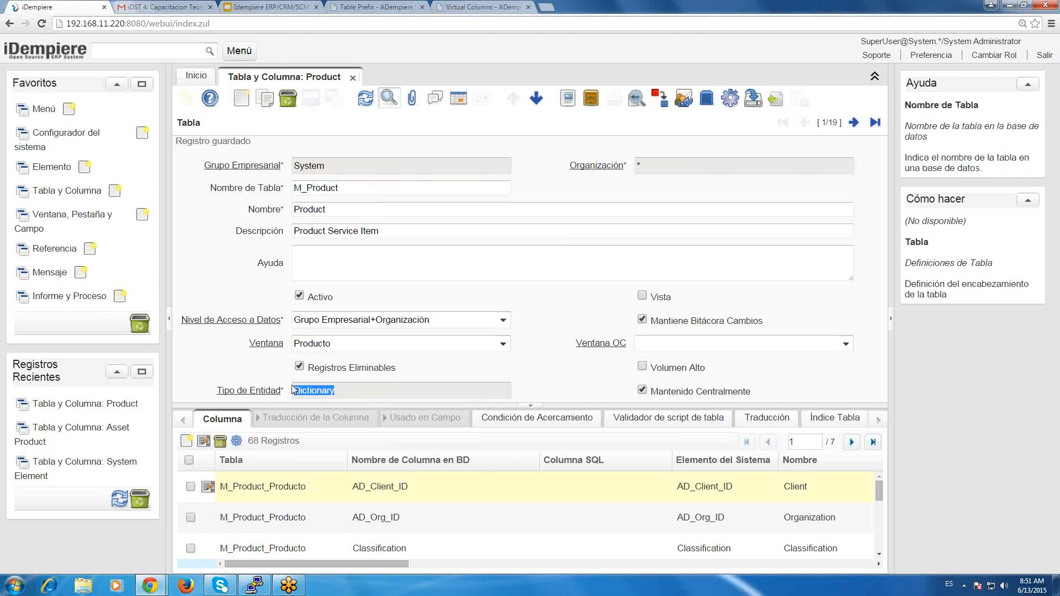
pyautogui.click(348, 393)
pyautogui.click(264, 392)
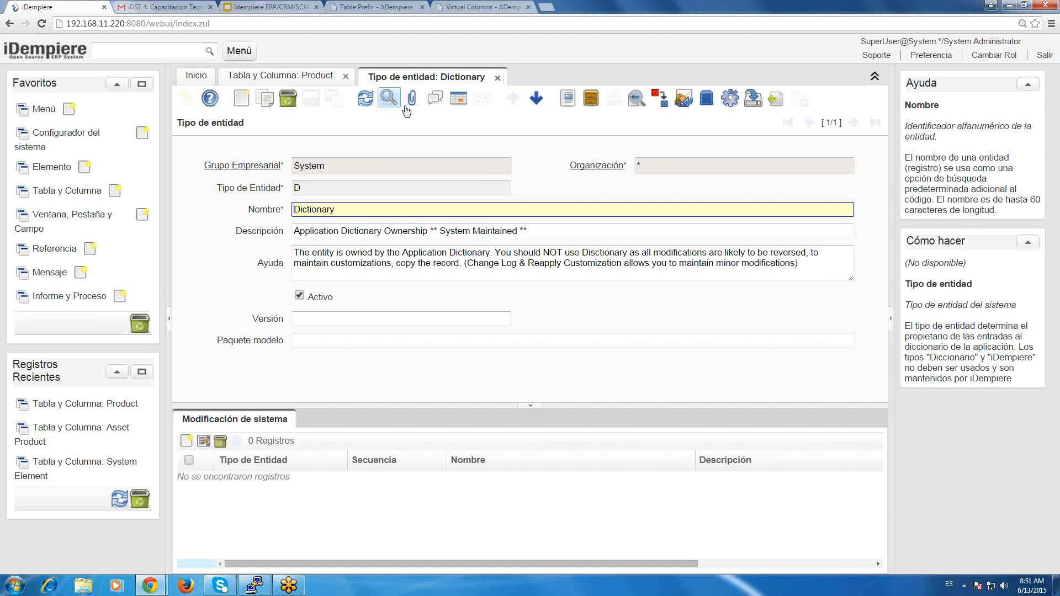
pyautogui.click(405, 107)
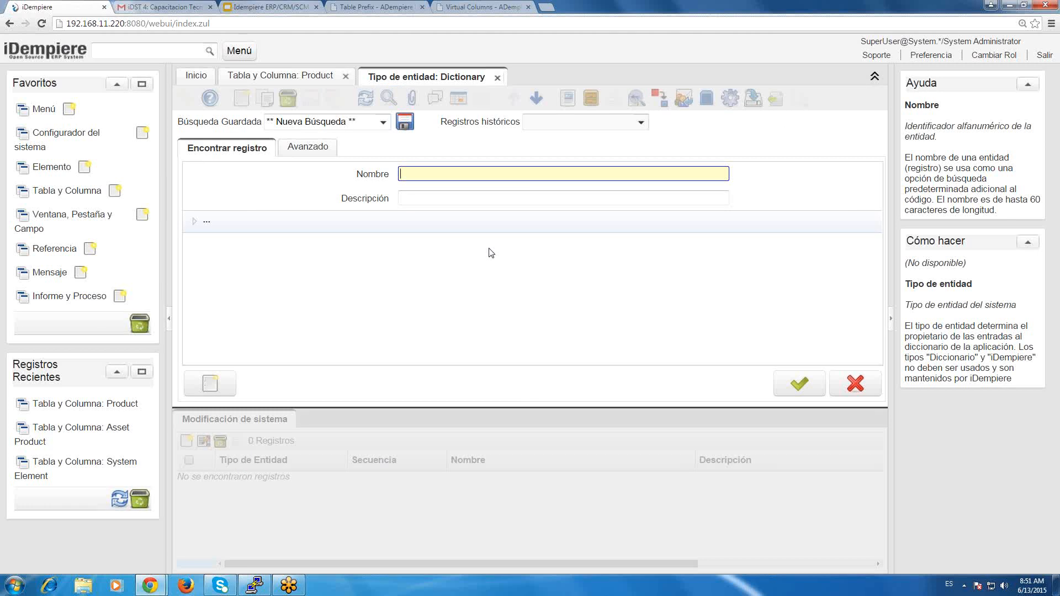
pyautogui.press('Return')
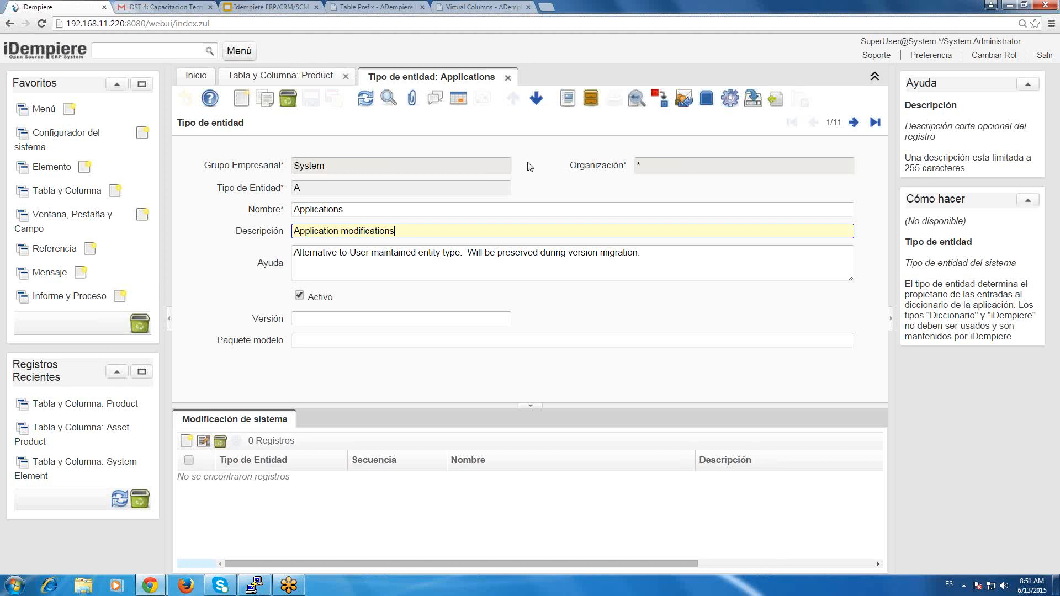
pyautogui.click(507, 79)
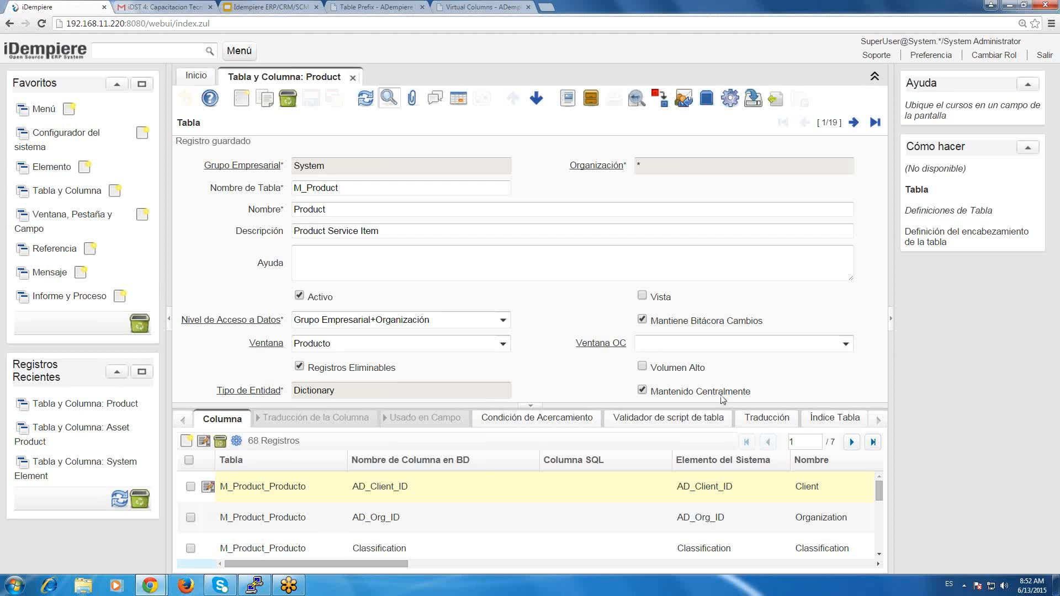
# Search the table definitions for names matching %CATEGORY%, browse the matching tables, and return to the first record.
pyautogui.moveTo(719, 399)
pyautogui.click(387, 101)
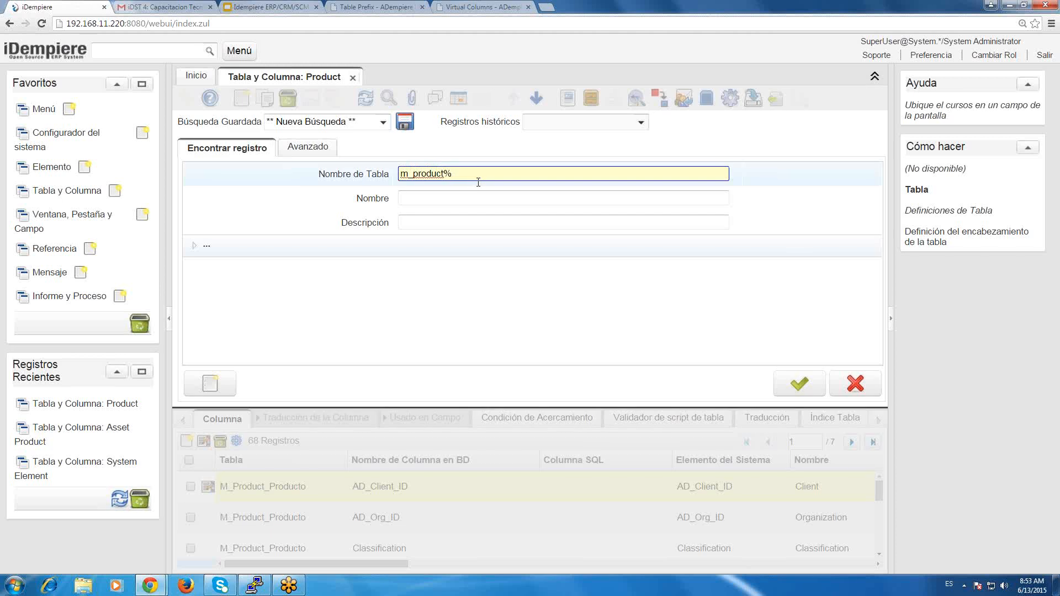
pyautogui.write('%')
pyautogui.hotkey('shift', 'End')
pyautogui.hotkey('shift', 'Left')
pyautogui.write('CATEGORY')
pyautogui.press('Return')
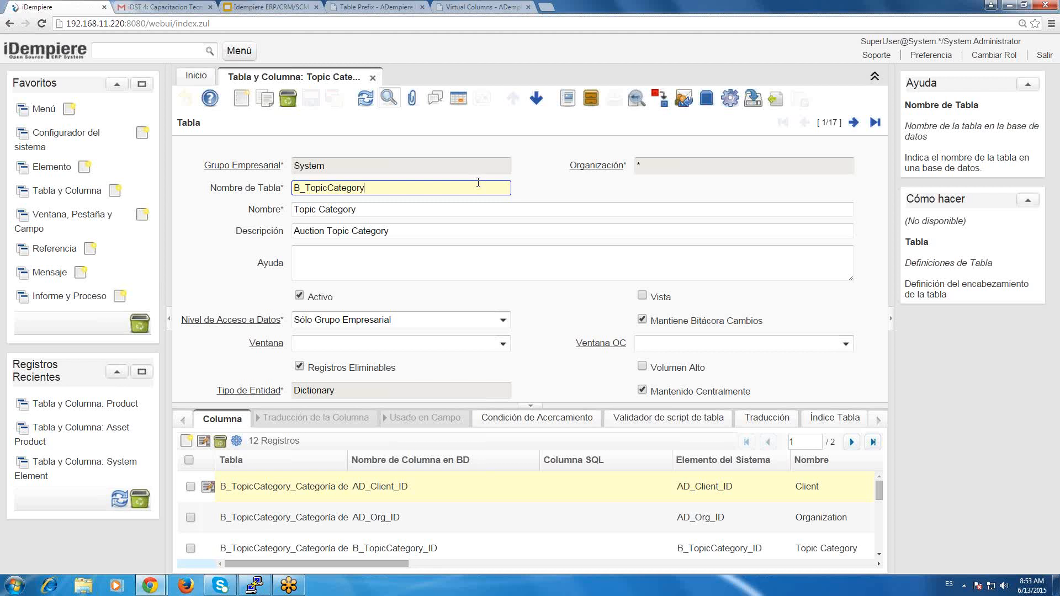
pyautogui.click(853, 123)
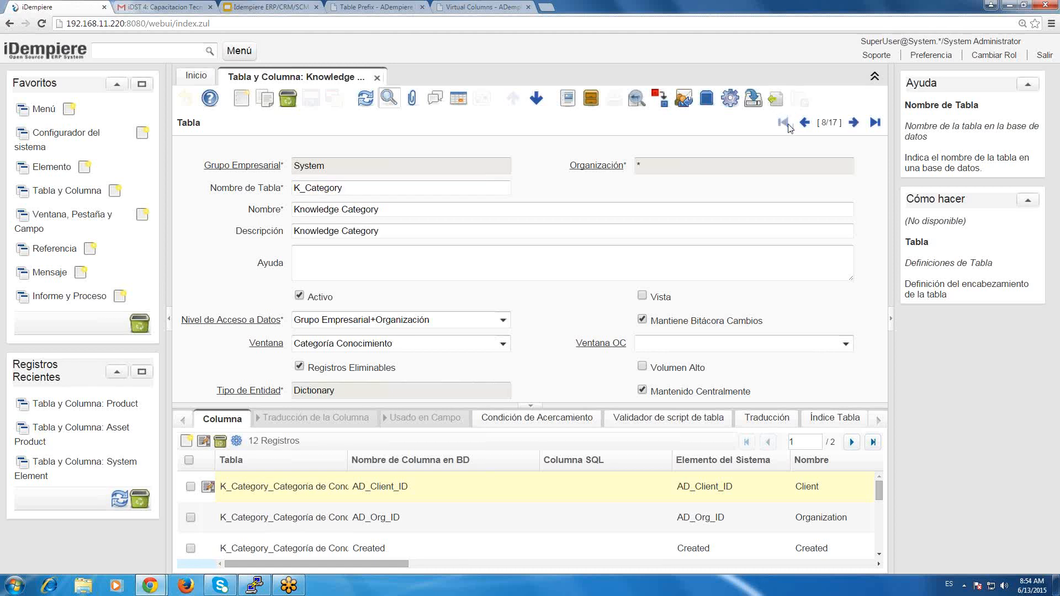
pyautogui.click(783, 122)
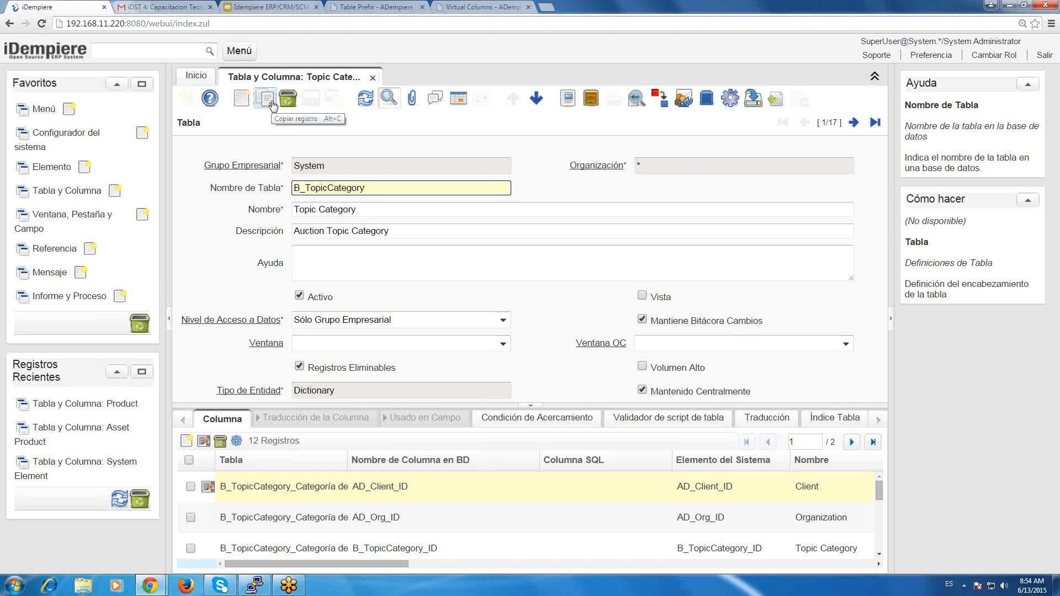
# Copy the table name B_TopicCategory, duplicate its record, and set the duplicate's Nombre de Tabla to CUR_Category.
pyautogui.moveTo(390, 192); pyautogui.dragTo(246, 176)
pyautogui.hotkey('ctrl', 'c')
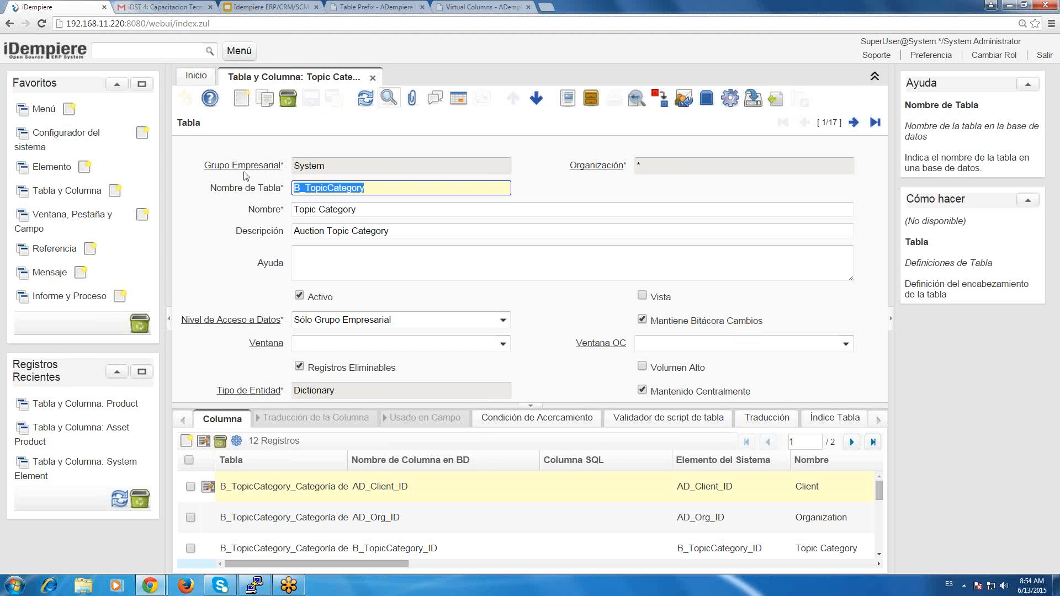
pyautogui.click(268, 104)
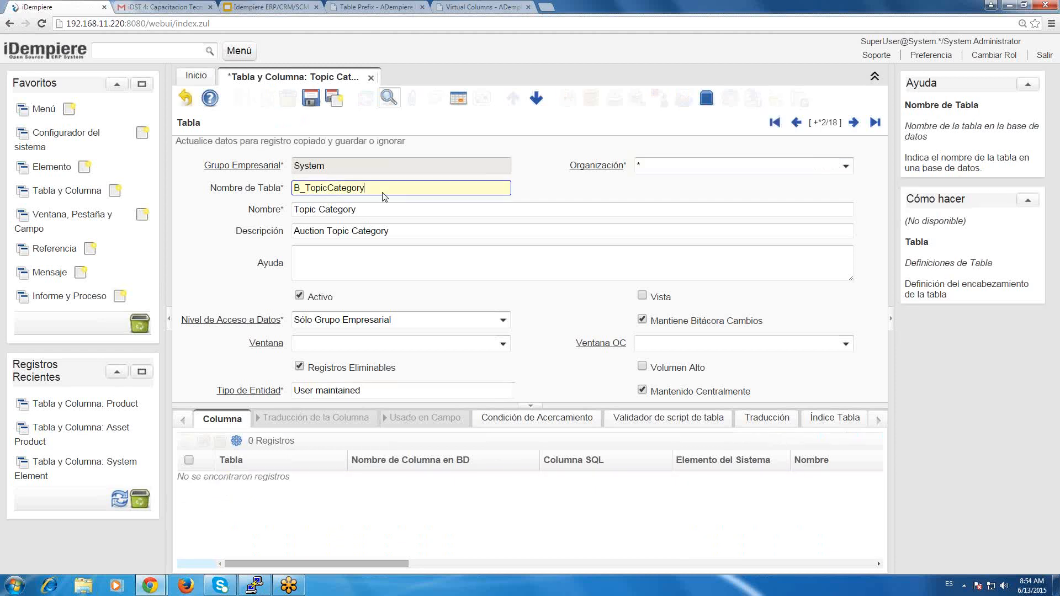
pyautogui.hotkey('shift', 'Right')
pyautogui.write('CUR')
pyautogui.hotkey('shift', 'Right')
pyautogui.hotkey('shift', 'Right')
pyautogui.hotkey('shift', 'Right')
pyautogui.hotkey('shift', 'Right')
pyautogui.hotkey('shift', 'Right')
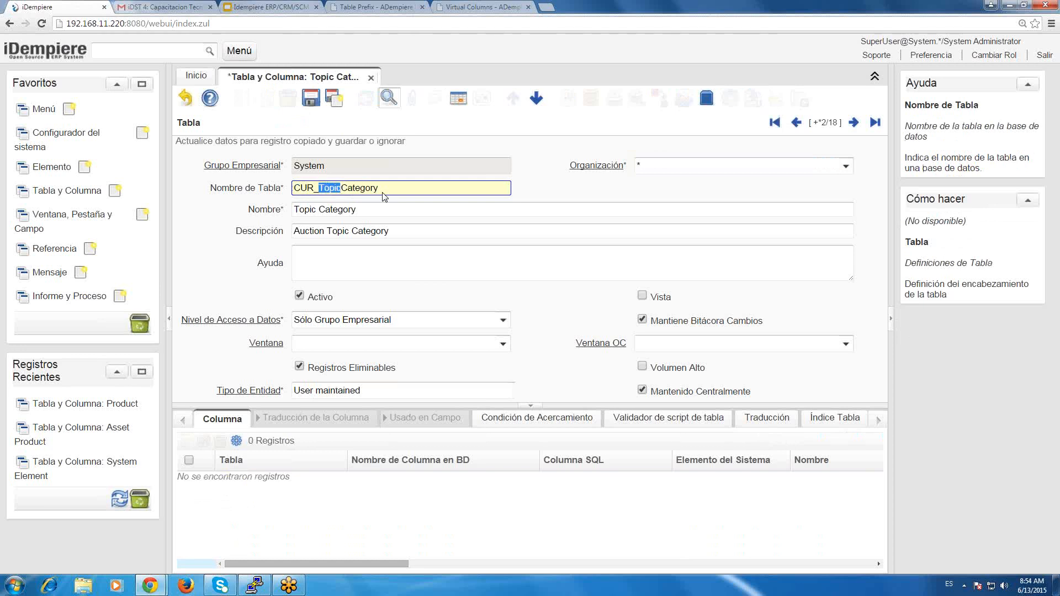
pyautogui.press('Delete')
# Set both the Nombre and the Descripción of the duplicated table record to CUR Category.
pyautogui.press('Tab')
pyautogui.hotkey('ctrl', 'shift', 'Right')
pyautogui.hotkey('shift', 'Left')
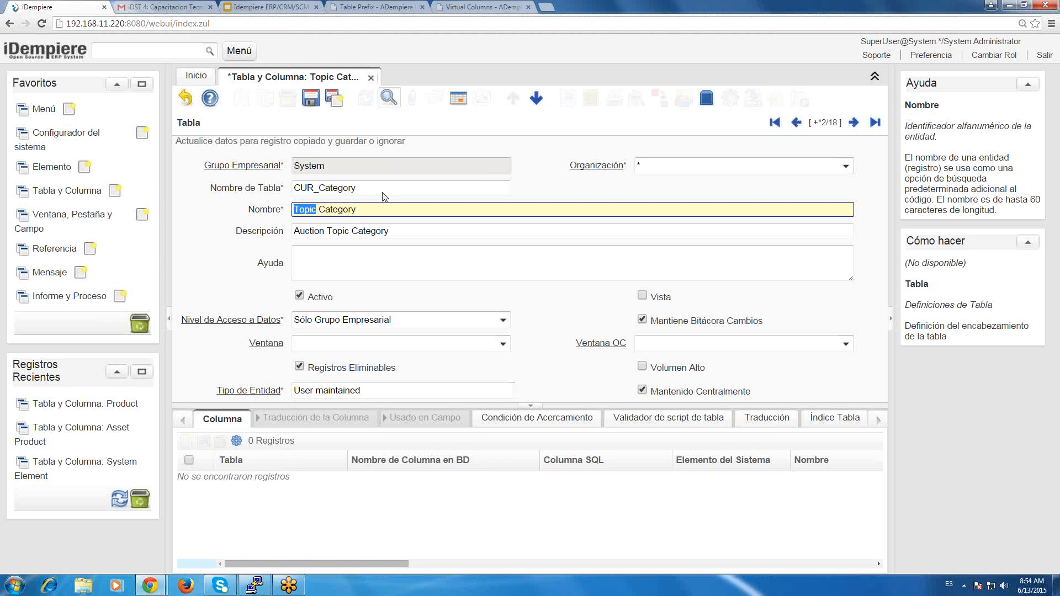
pyautogui.write('CUR')
pyautogui.press('Tab')
pyautogui.press('Home')
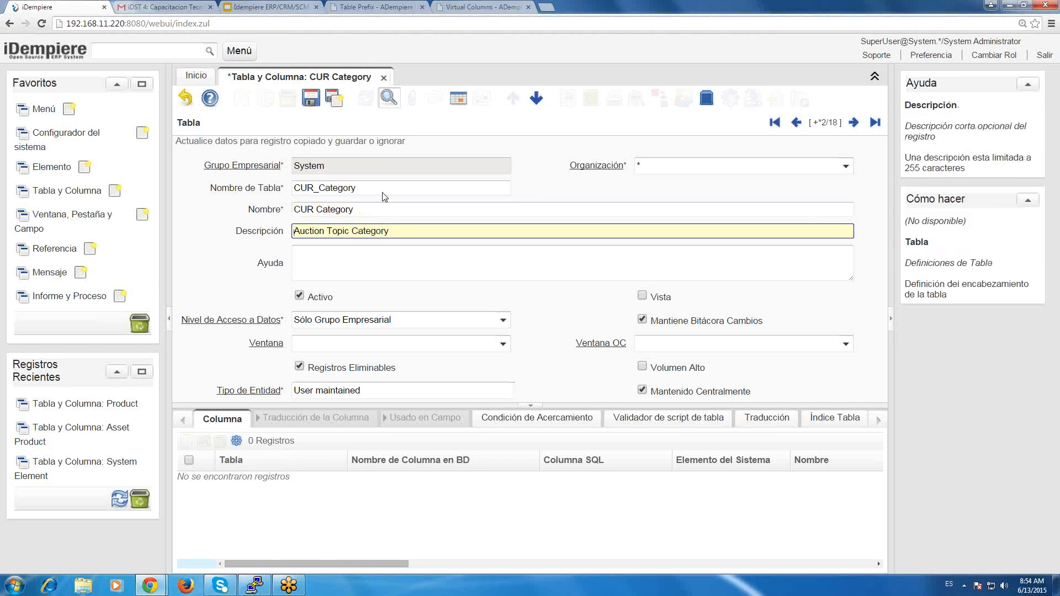
pyautogui.hotkey('ctrl', 'shift', 'Right')
pyautogui.hotkey('ctrl', 'shift', 'Right')
pyautogui.hotkey('shift', 'Left')
pyautogui.write('CUR')
pyautogui.press('Tab')
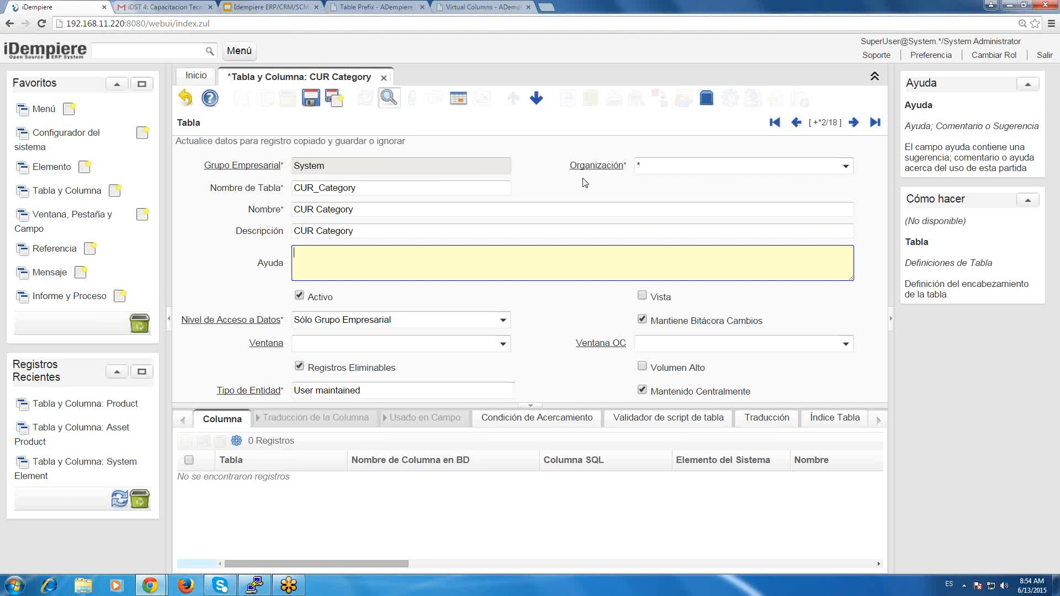
# Set the CUR_Category table's Nivel de Acceso a Datos to Grupo Empresarial+Organización and save the record.
pyautogui.click(420, 315)
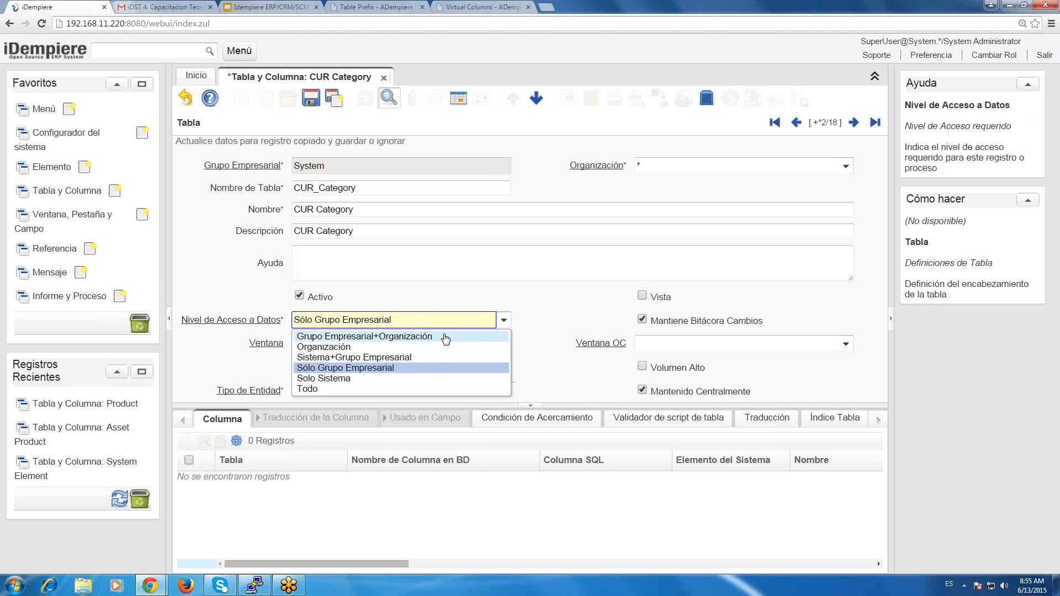
pyautogui.click(446, 337)
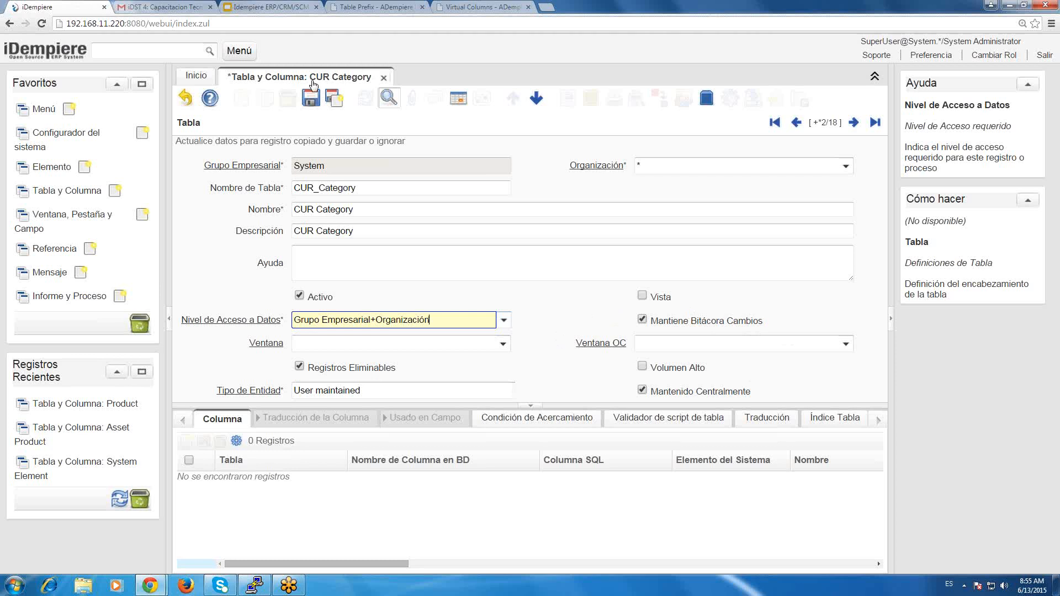
pyautogui.click(311, 98)
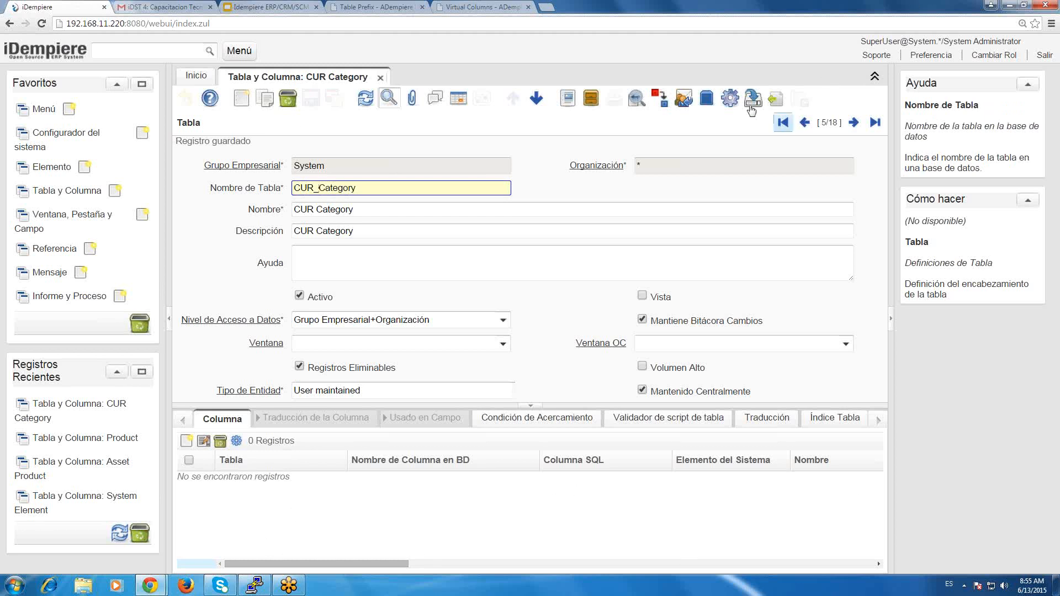
# Run Copiar Columnas desde Tabla on CUR_Category with B_TopicCategory as the source table.
pyautogui.click(727, 100)
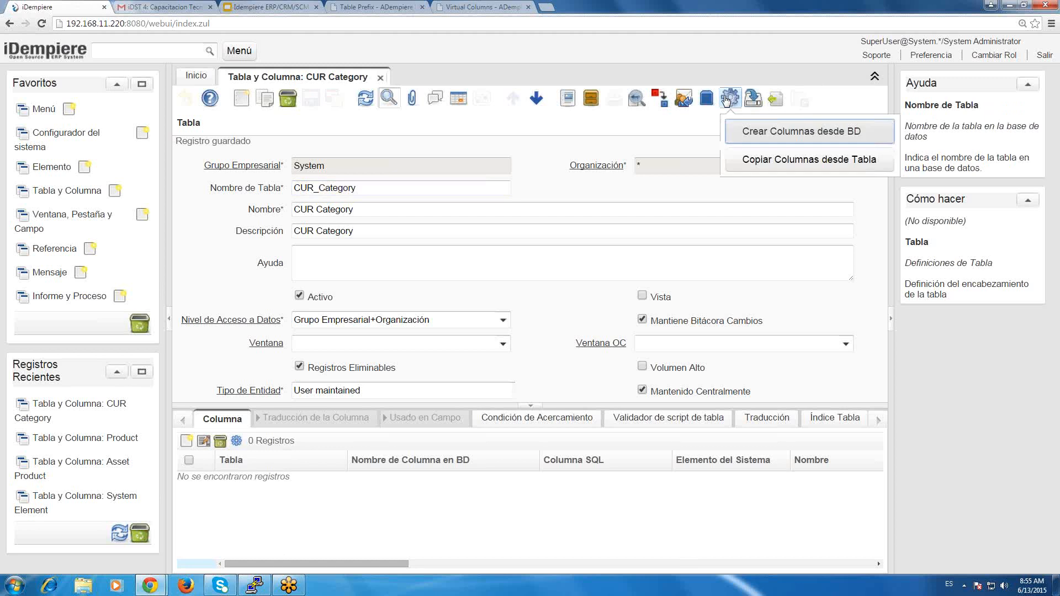
pyautogui.click(767, 163)
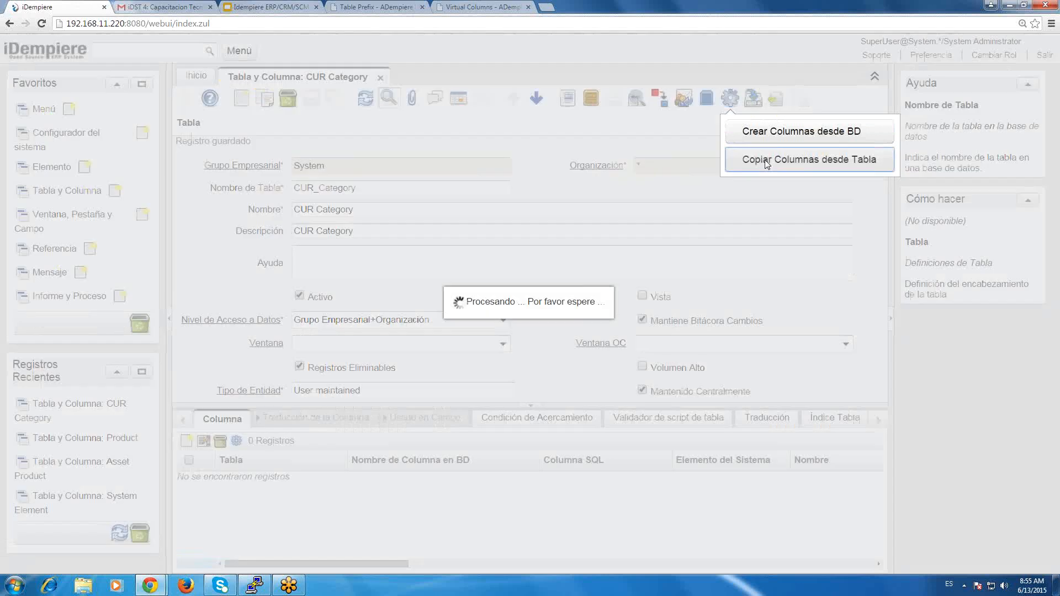
pyautogui.hotkey('ctrl', 'v')
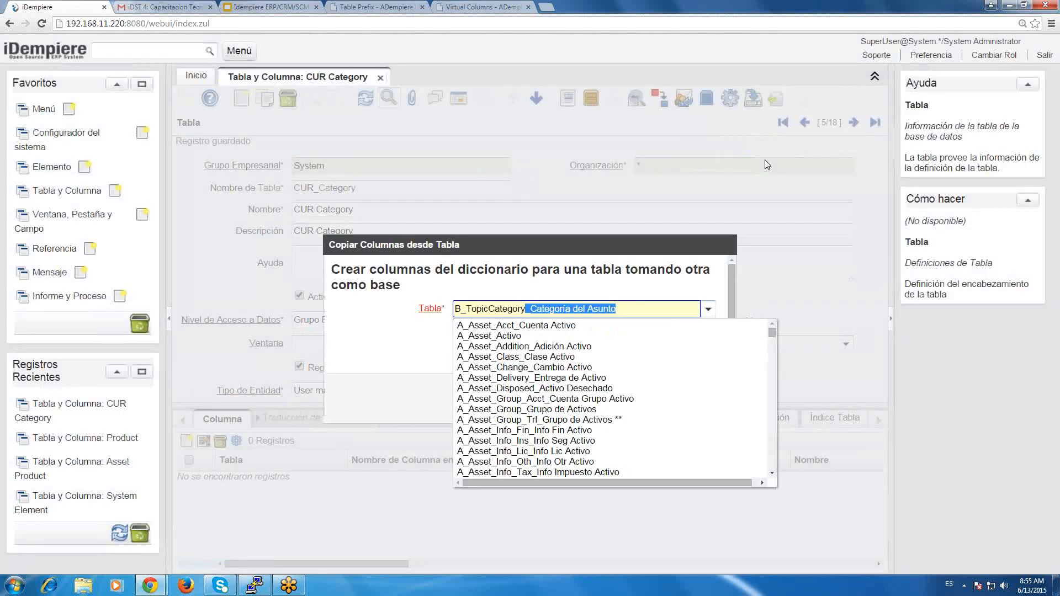
pyautogui.press('Return')
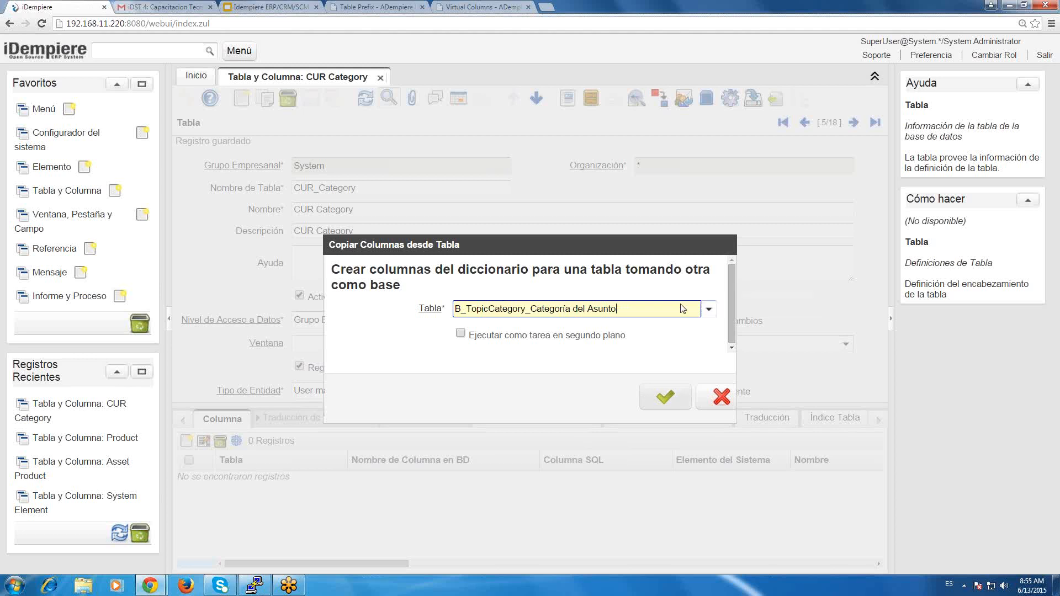
pyautogui.press('Return')
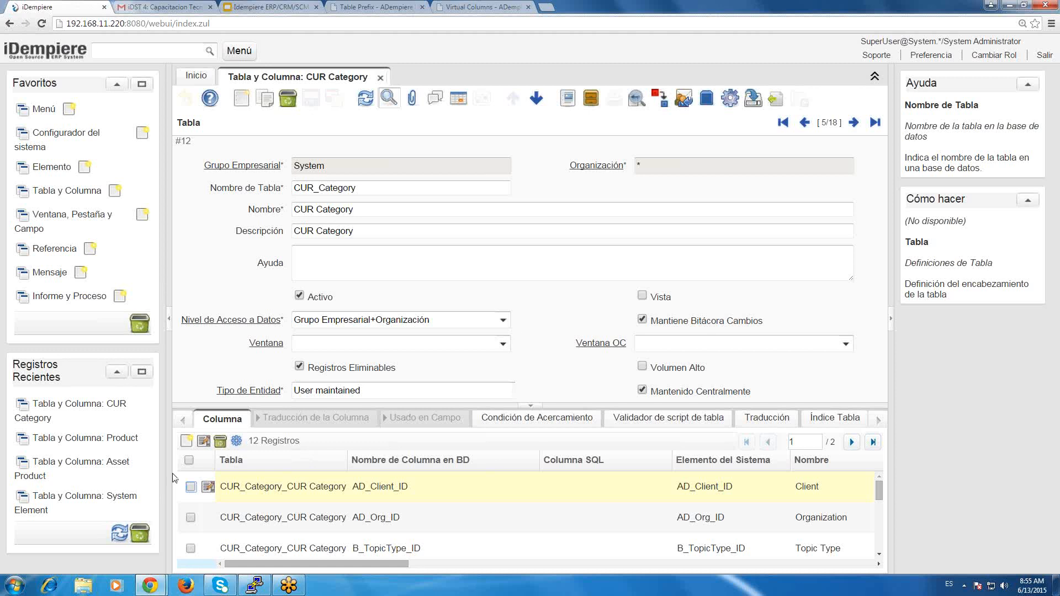
# Examine the copied column definitions of CUR_Category one by one, from AD_Client_ID through B_TopicType_ID to CUR_Category_ID.
pyautogui.click(207, 486)
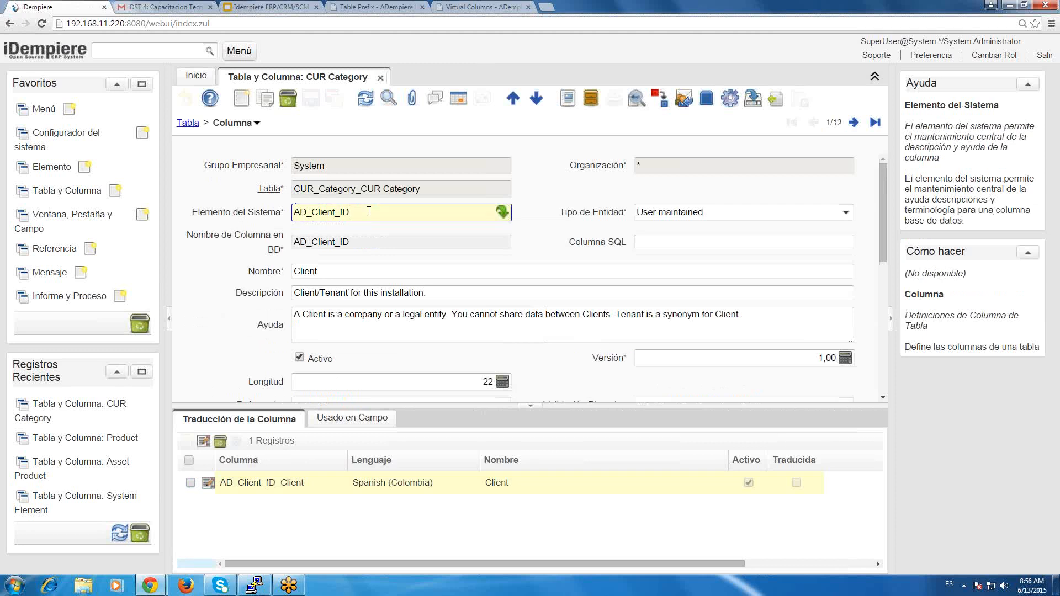
pyautogui.click(854, 123)
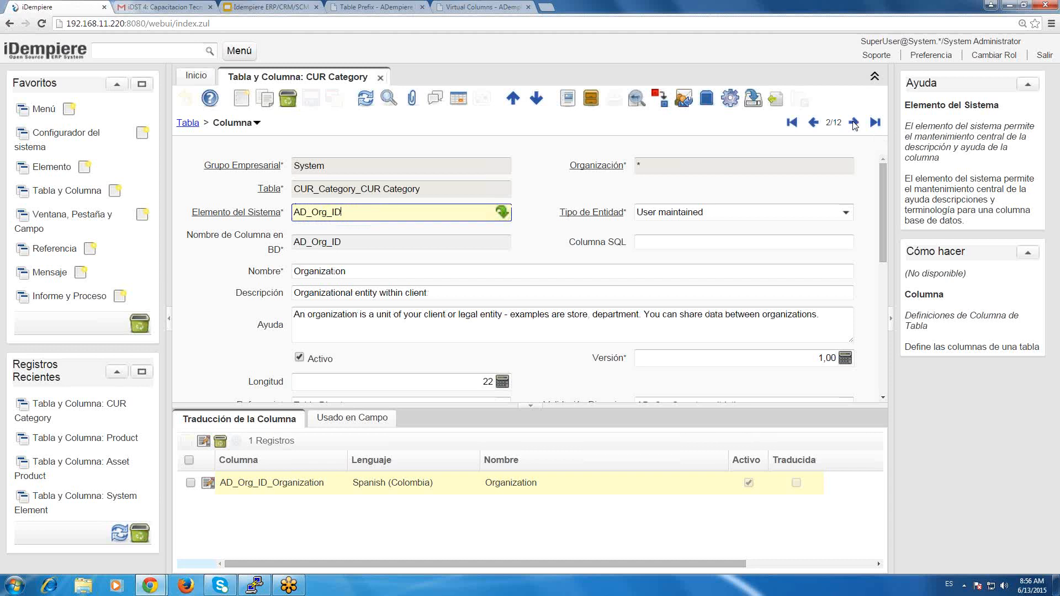
pyautogui.click(854, 122)
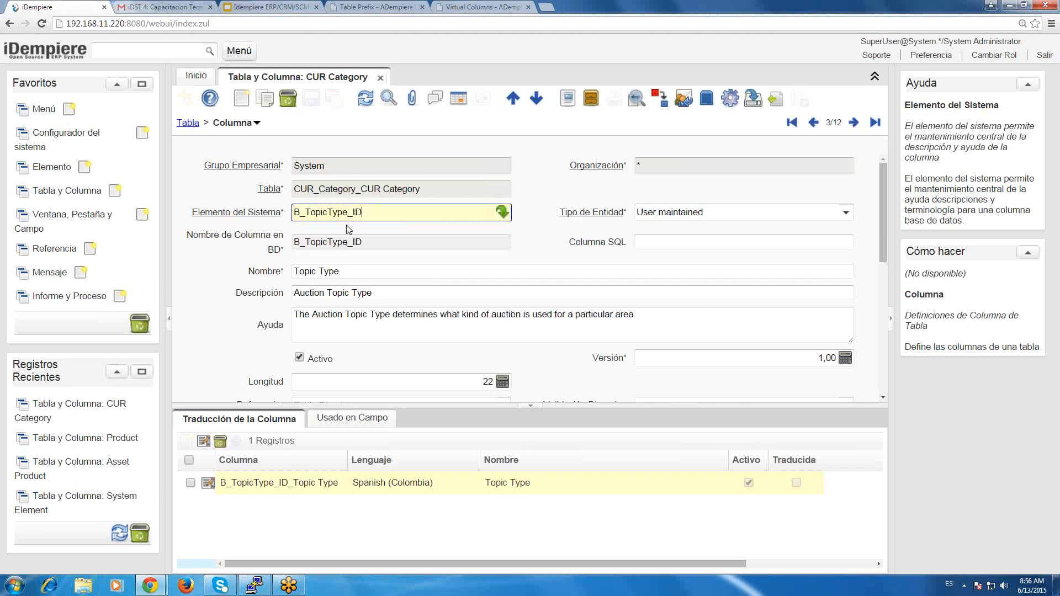
pyautogui.moveTo(363, 213); pyautogui.dragTo(283, 215)
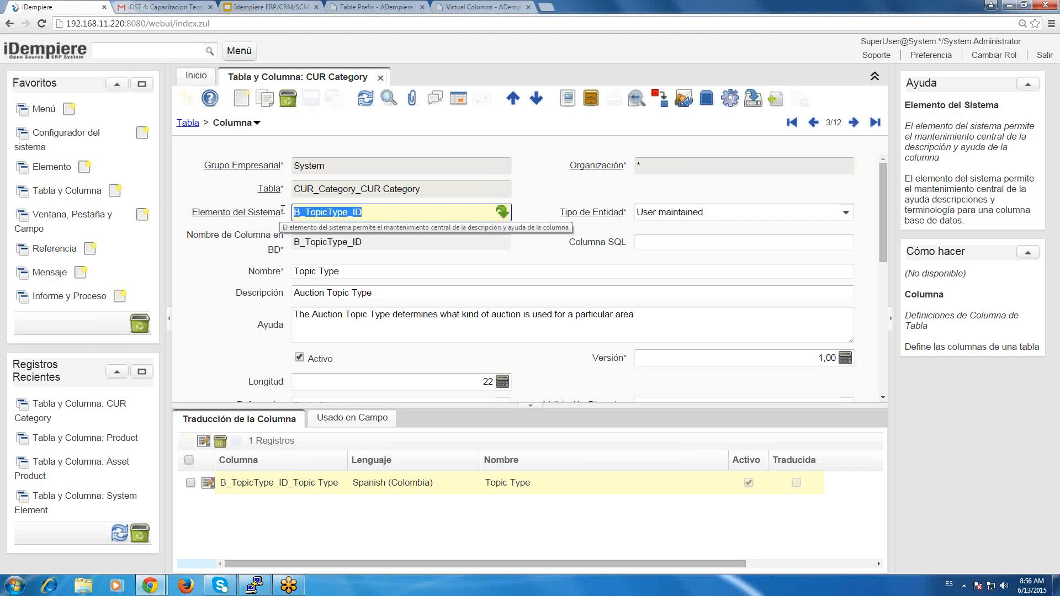
pyautogui.click(854, 122)
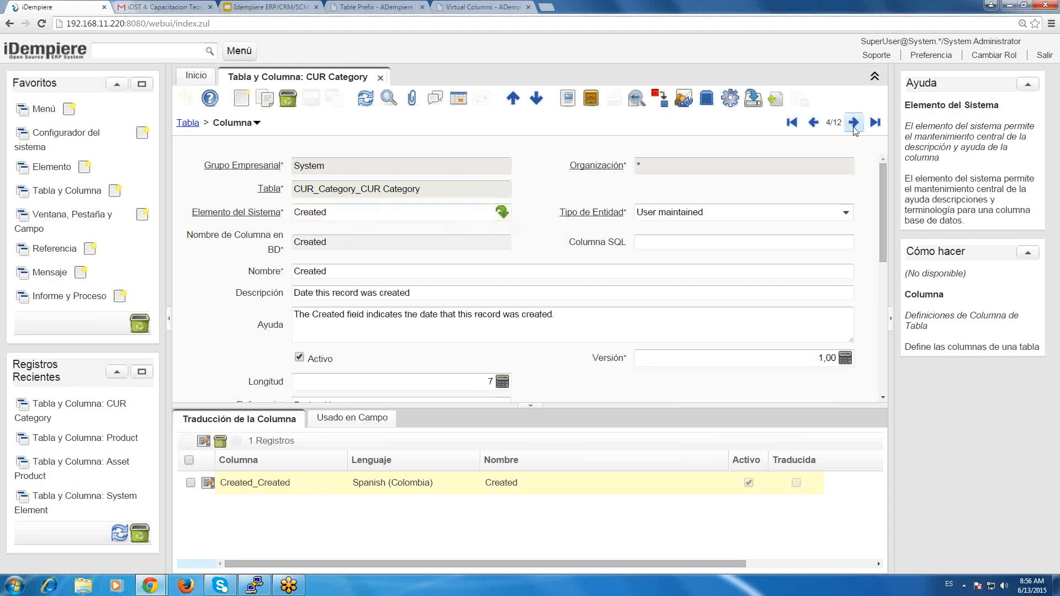
pyautogui.click(854, 122)
pyautogui.click(853, 122)
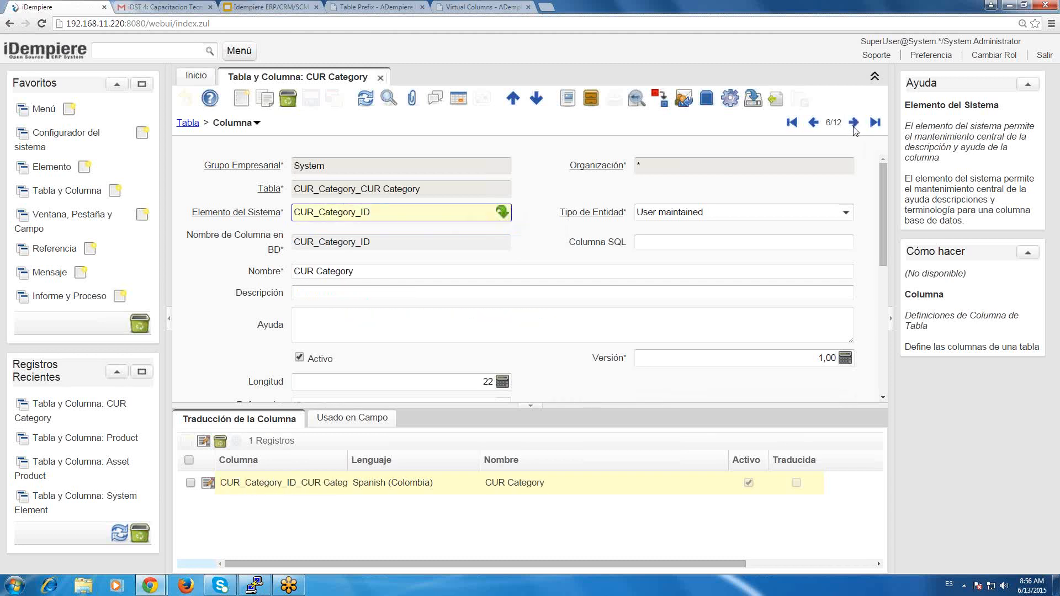
pyautogui.moveTo(371, 213); pyautogui.dragTo(294, 209)
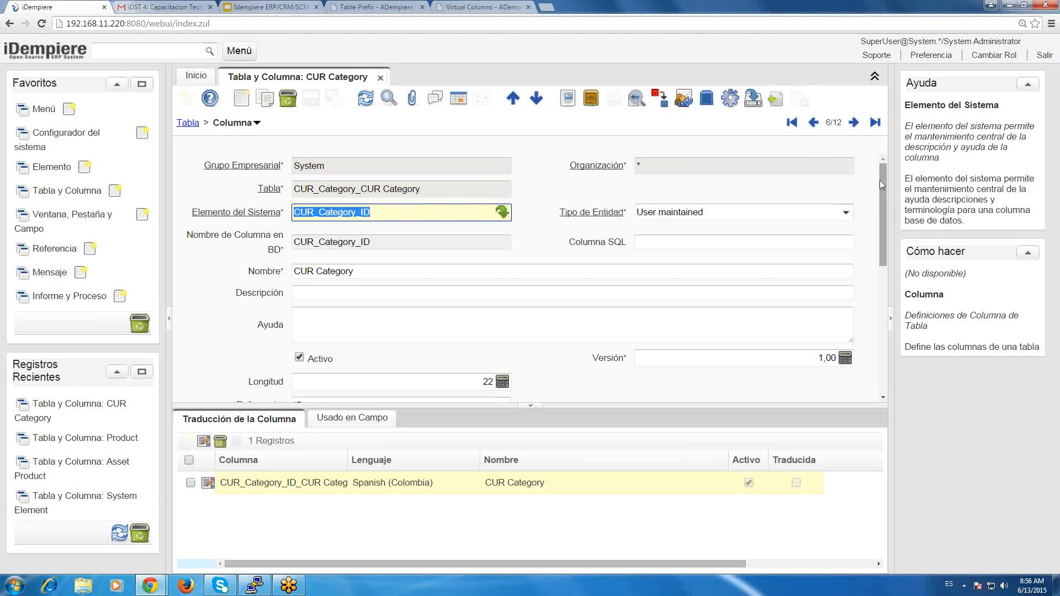
pyautogui.moveTo(883, 211); pyautogui.dragTo(879, 125)
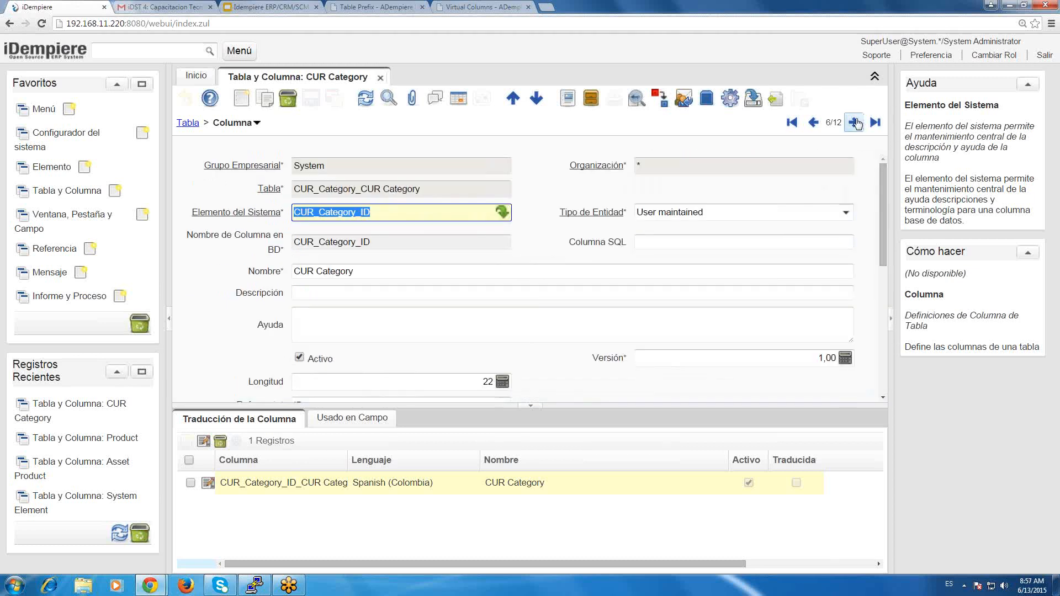
# Examine the CUR_Category_UU column, and in the GardenWorld session open the Assembly Area product's record information to examine its M_Product_UU.
pyautogui.click(856, 123)
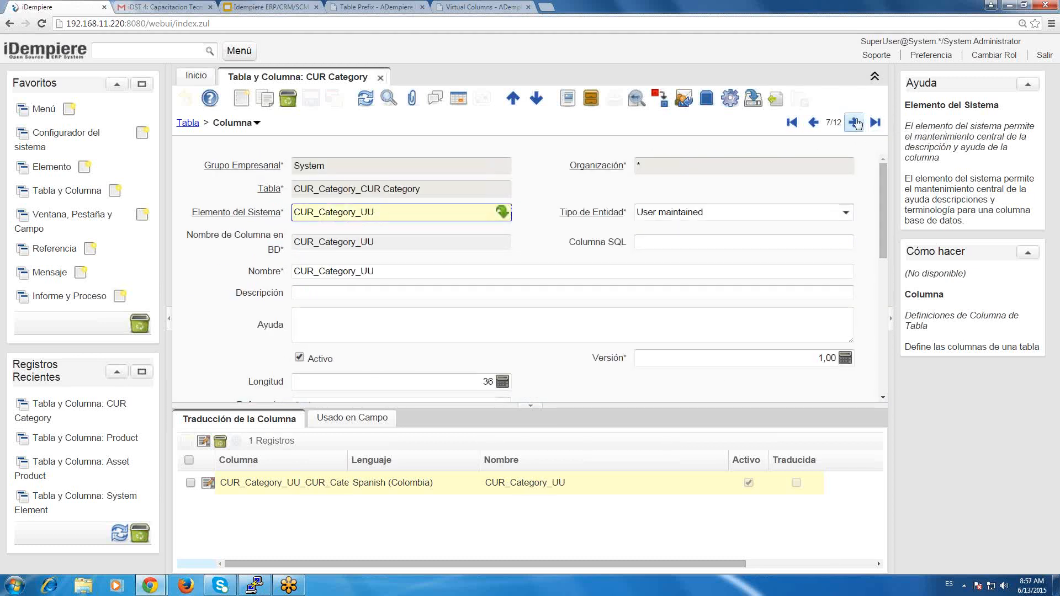
pyautogui.click(855, 123)
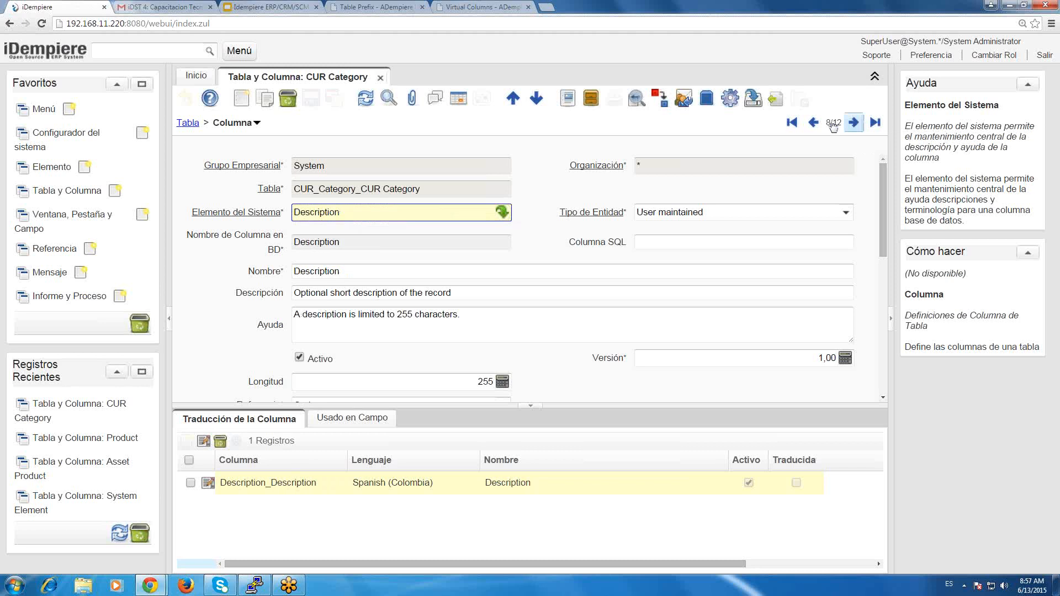
pyautogui.click(814, 122)
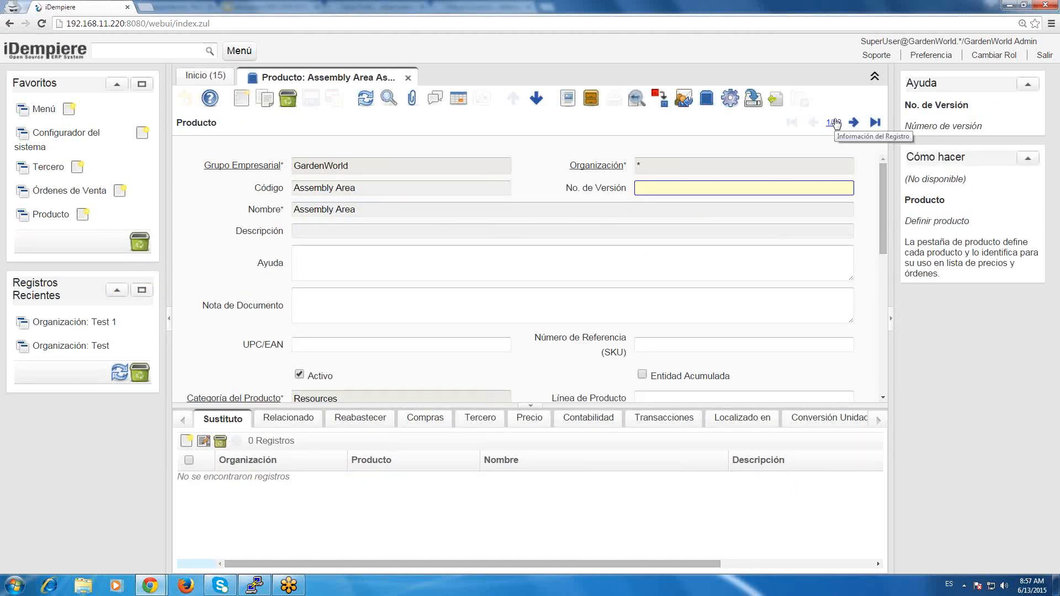
pyautogui.click(835, 123)
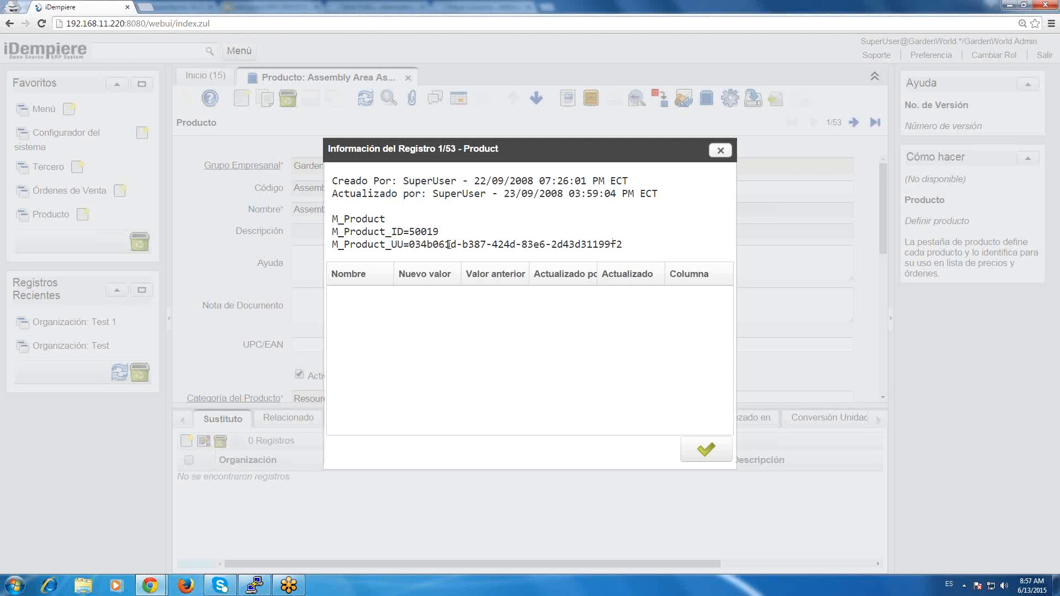
# Examine the table name, M_Product_ID and M_Product_UU in the Assembly Area product's record information.
pyautogui.doubleClick(448, 245)
pyautogui.click(393, 245)
pyautogui.click(705, 449)
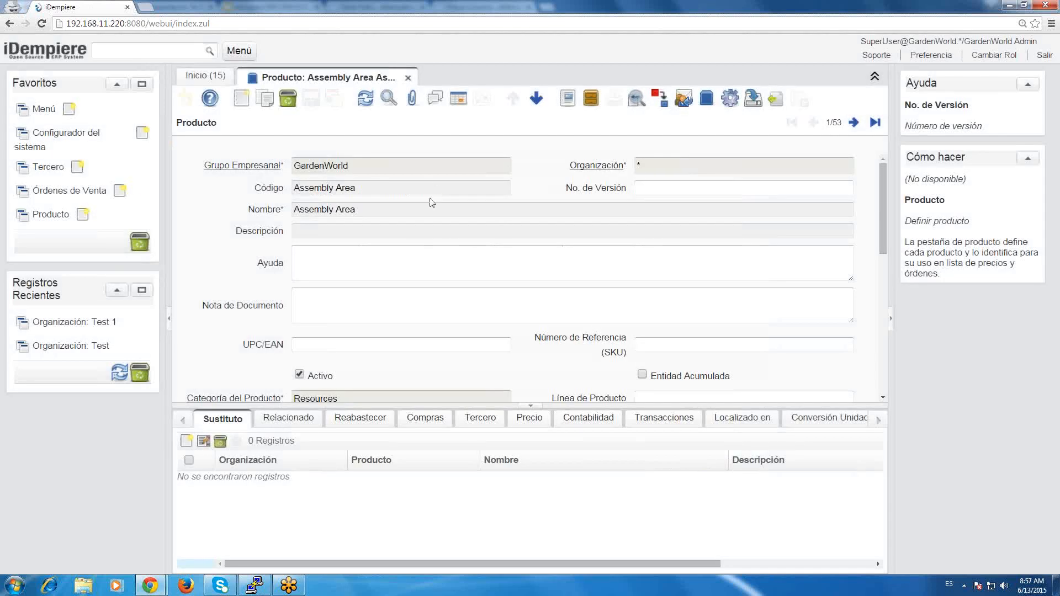
pyautogui.click(834, 125)
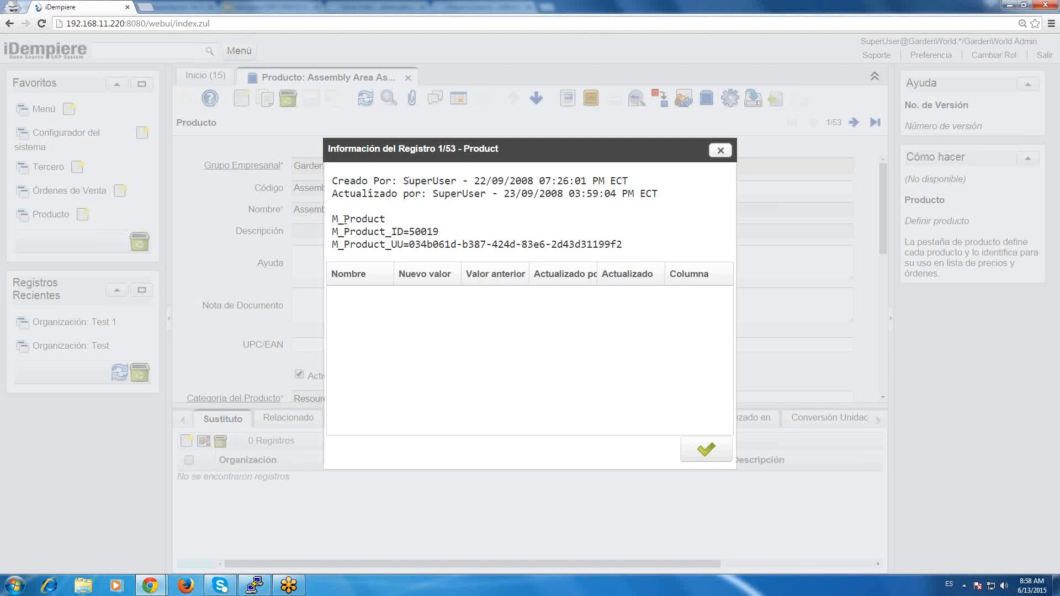
pyautogui.doubleClick(345, 220)
pyautogui.click(346, 220)
pyautogui.moveTo(331, 234); pyautogui.dragTo(442, 238)
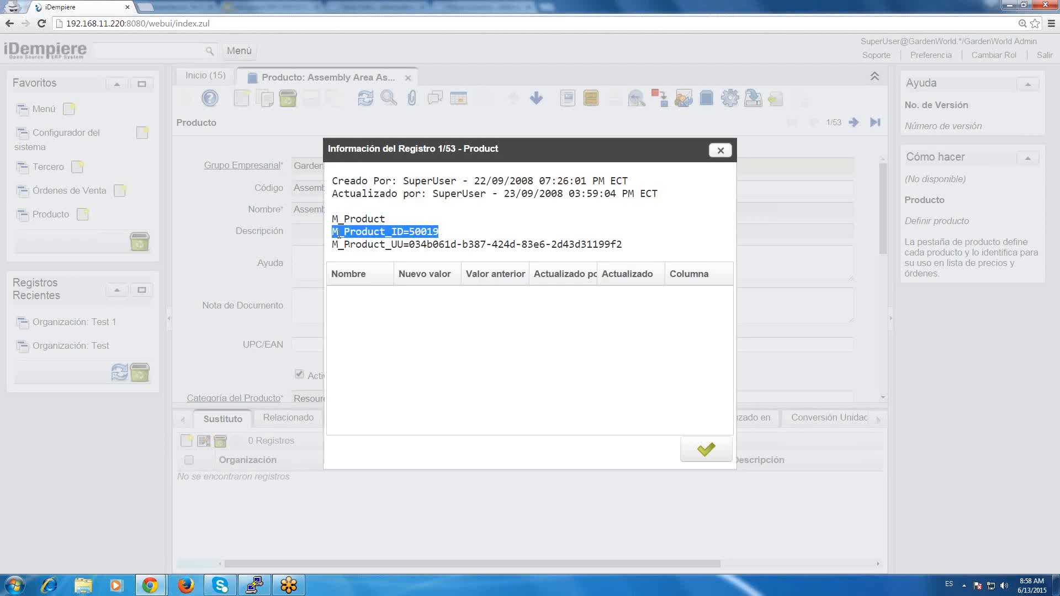
pyautogui.moveTo(332, 245); pyautogui.dragTo(421, 246)
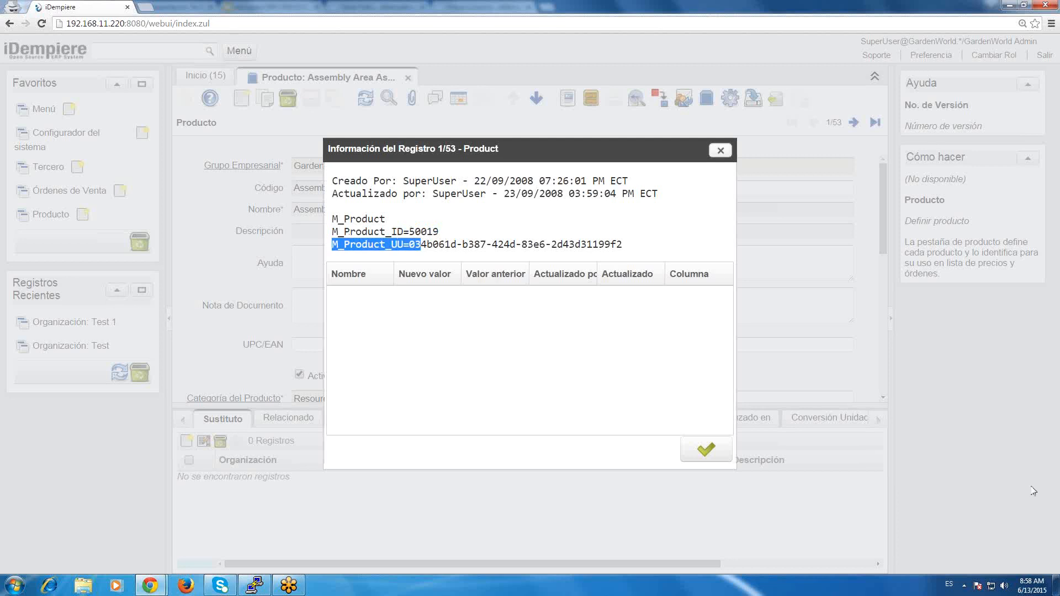
pyautogui.click(1056, 550)
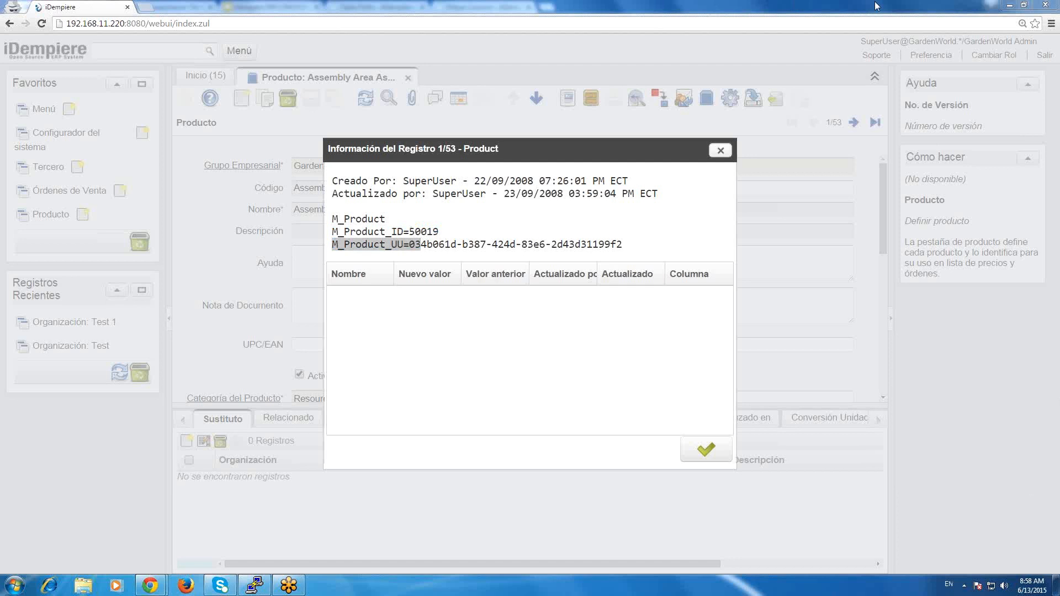
pyautogui.click(692, 445)
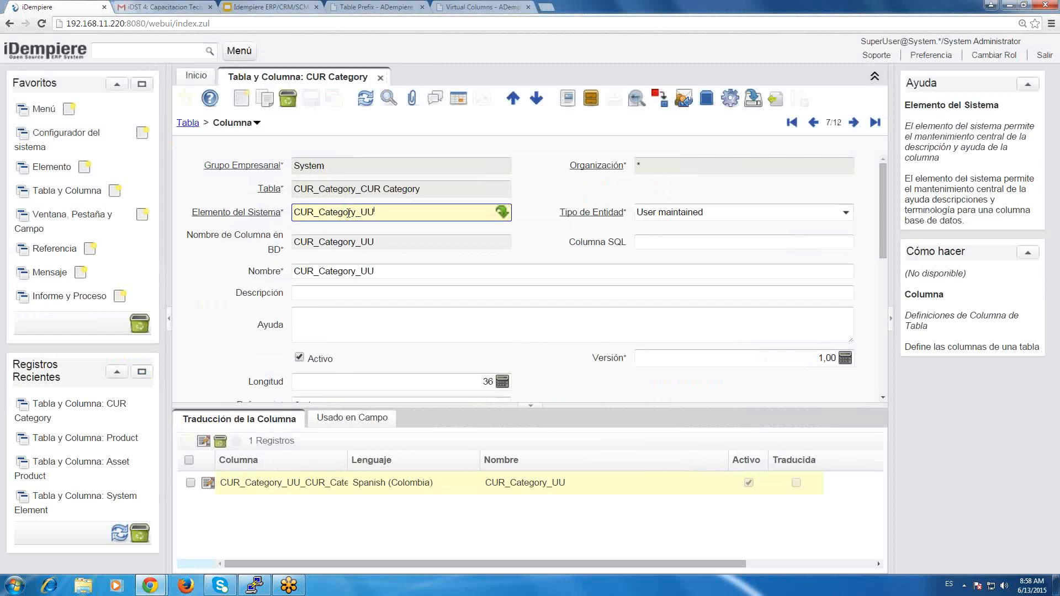
# Return to the System session, examine the CUR_Category_UU column's system element, and advance to the Description column.
pyautogui.moveTo(375, 213); pyautogui.dragTo(277, 206)
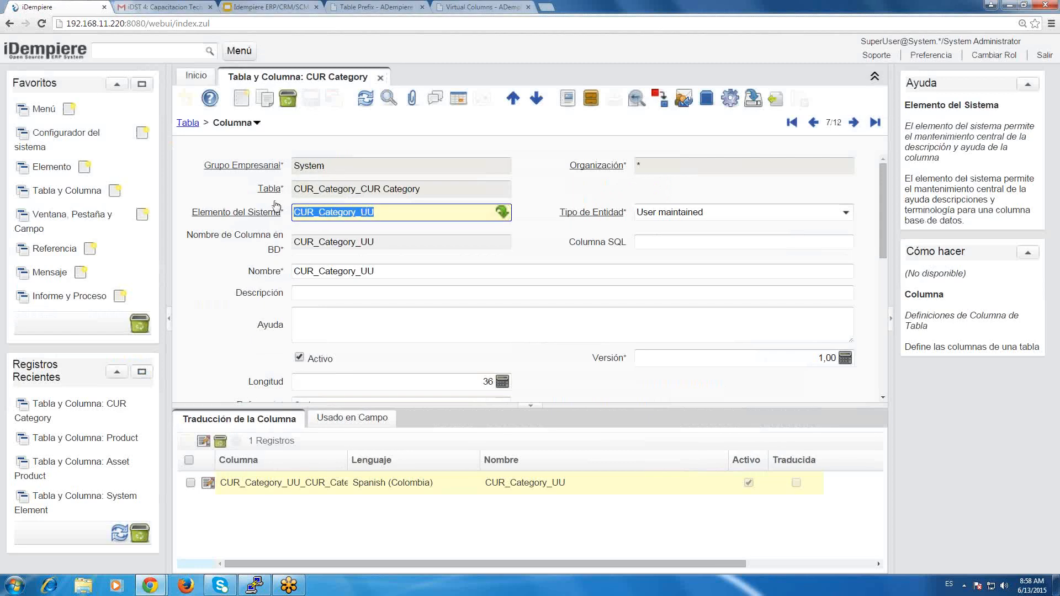
pyautogui.click(416, 218)
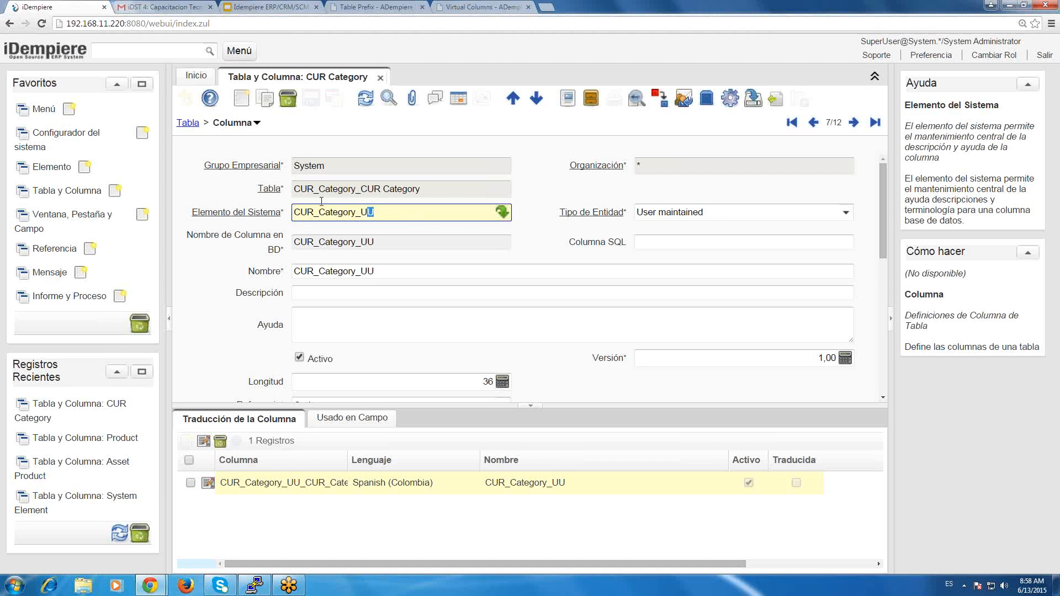
pyautogui.doubleClick(416, 218)
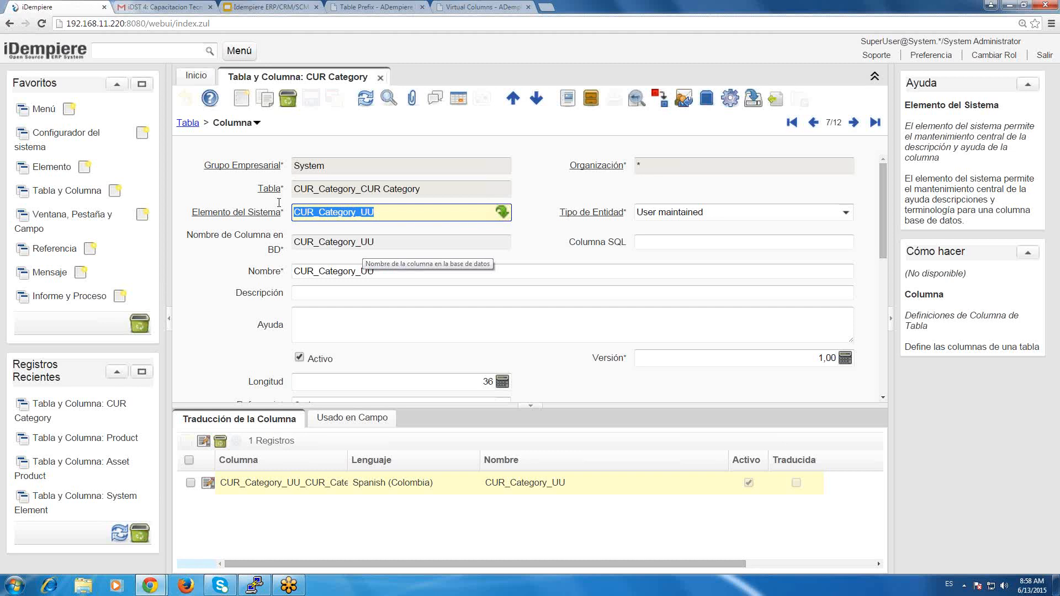
pyautogui.click(856, 125)
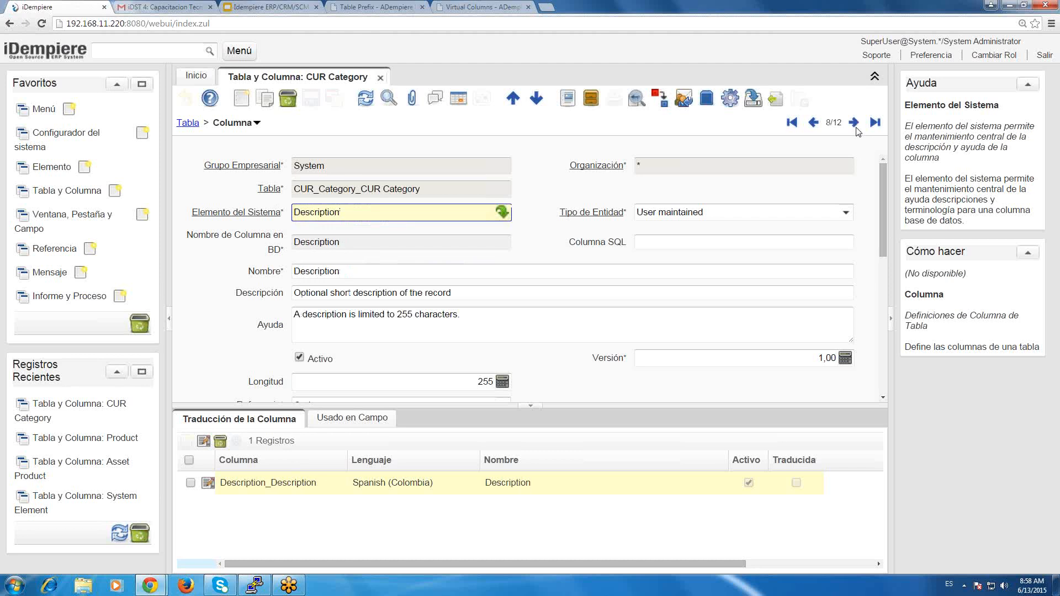
# Review the special, standard and common master column sections on the ADempiere Table Prefix wiki page.
pyautogui.click(380, 6)
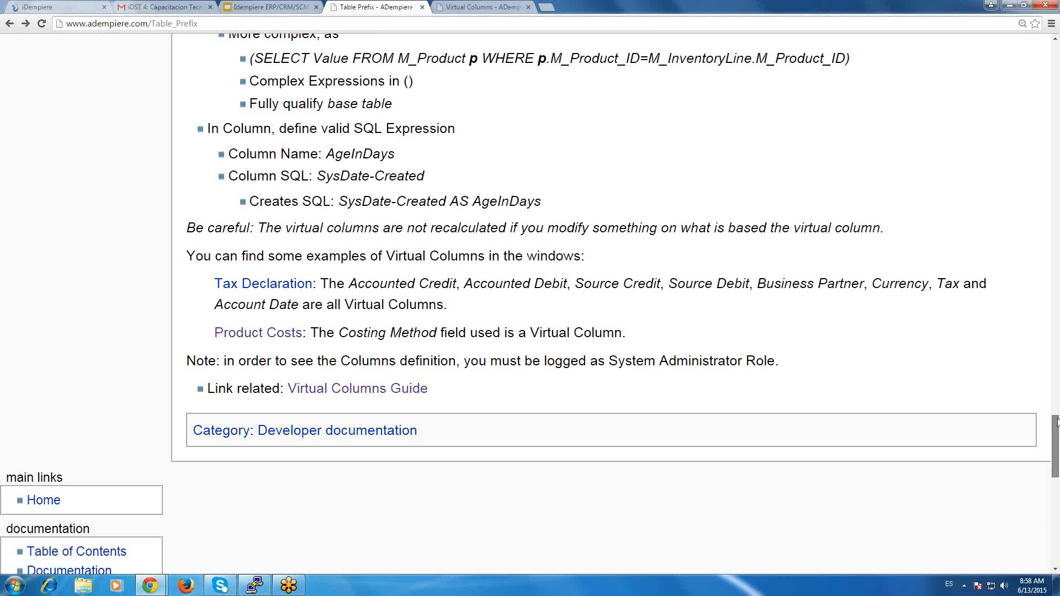
pyautogui.scroll(1, 1058, 388)
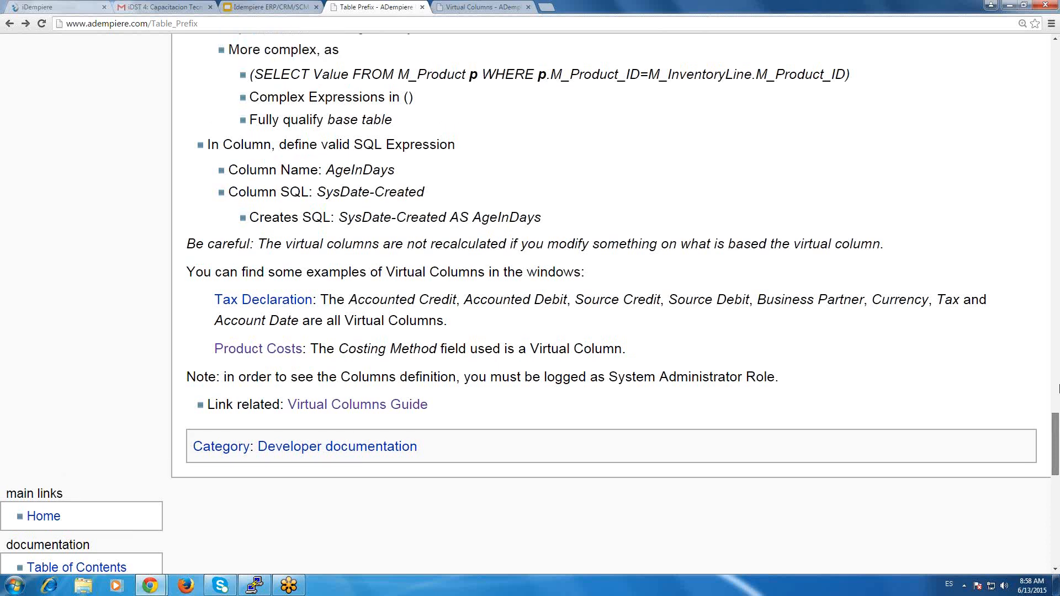
pyautogui.moveTo(1057, 388); pyautogui.dragTo(1058, 313)
pyautogui.scroll(1, 1058, 298)
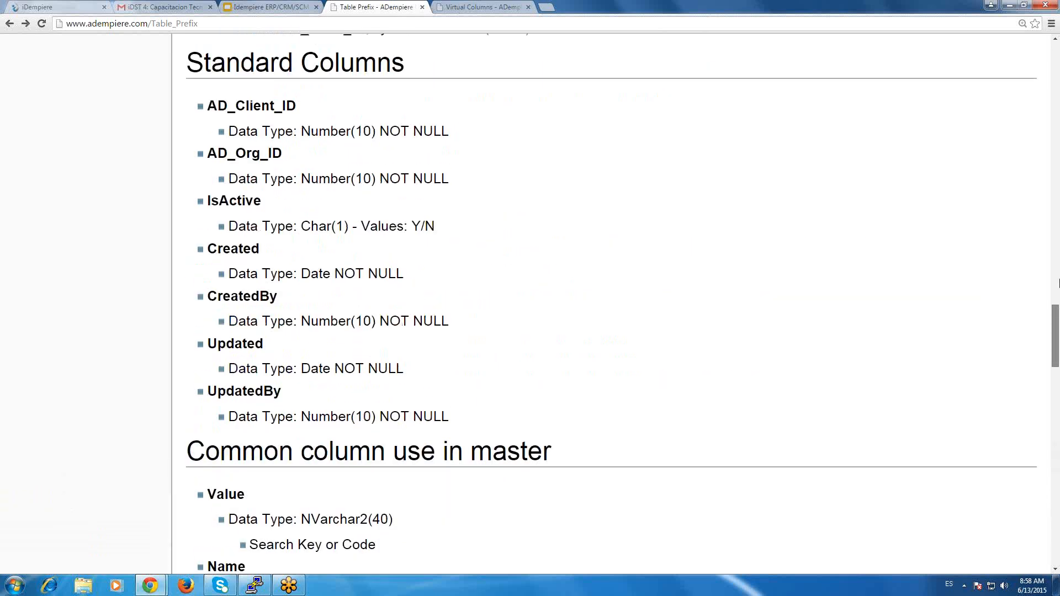
pyautogui.scroll(5, 1058, 284)
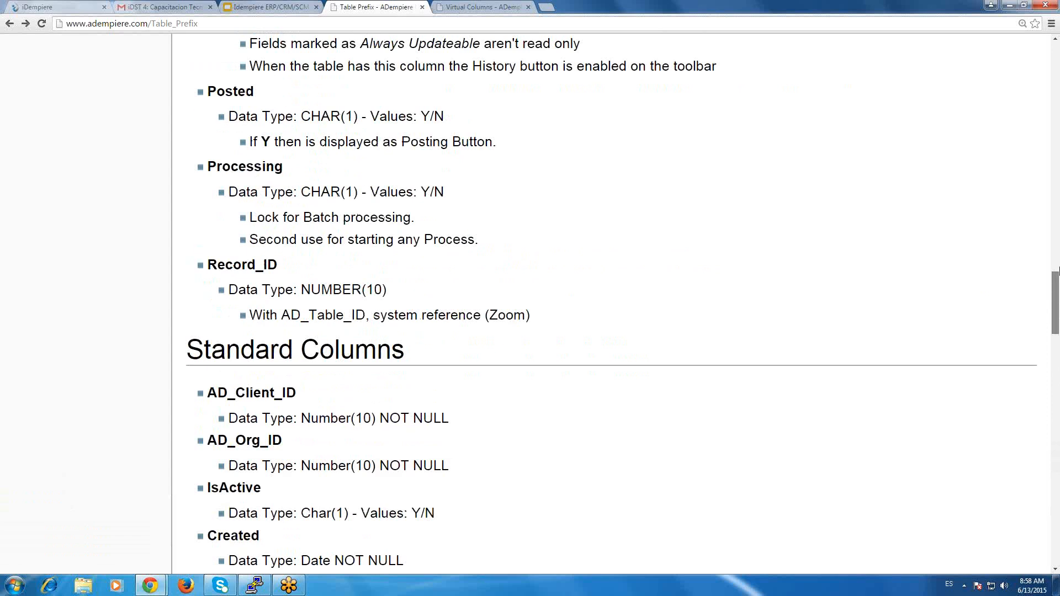
pyautogui.scroll(3, 1056, 270)
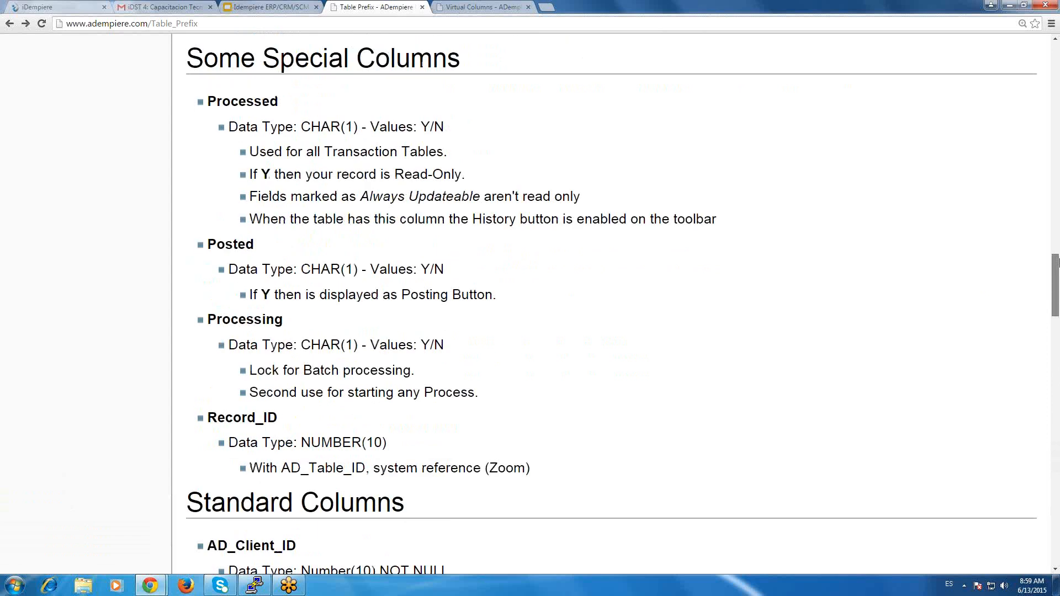
pyautogui.moveTo(1058, 262); pyautogui.dragTo(1057, 229)
pyautogui.scroll(2, 1058, 296)
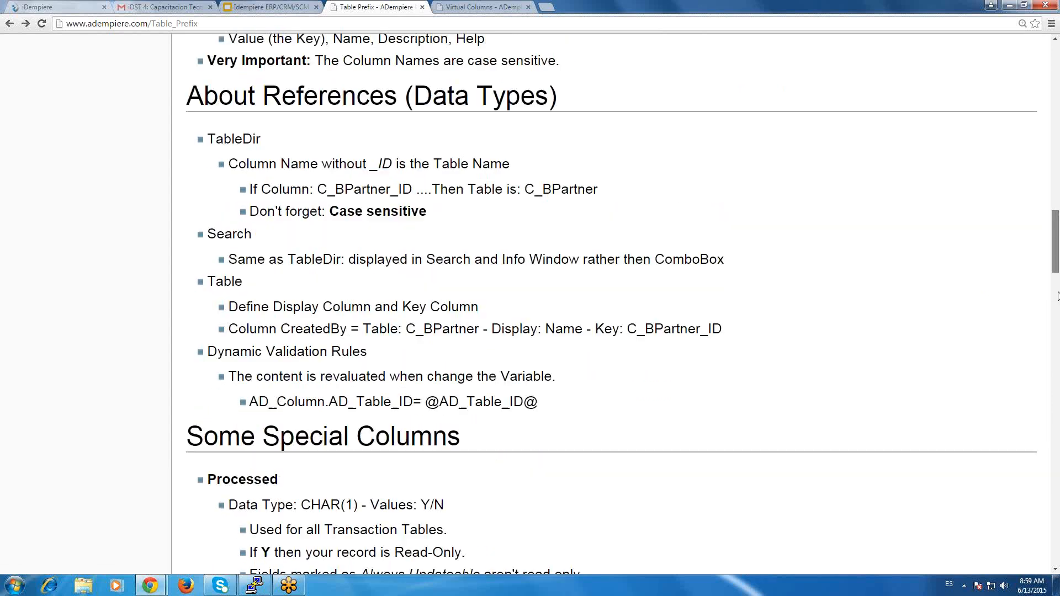
pyautogui.moveTo(1058, 296); pyautogui.dragTo(1056, 351)
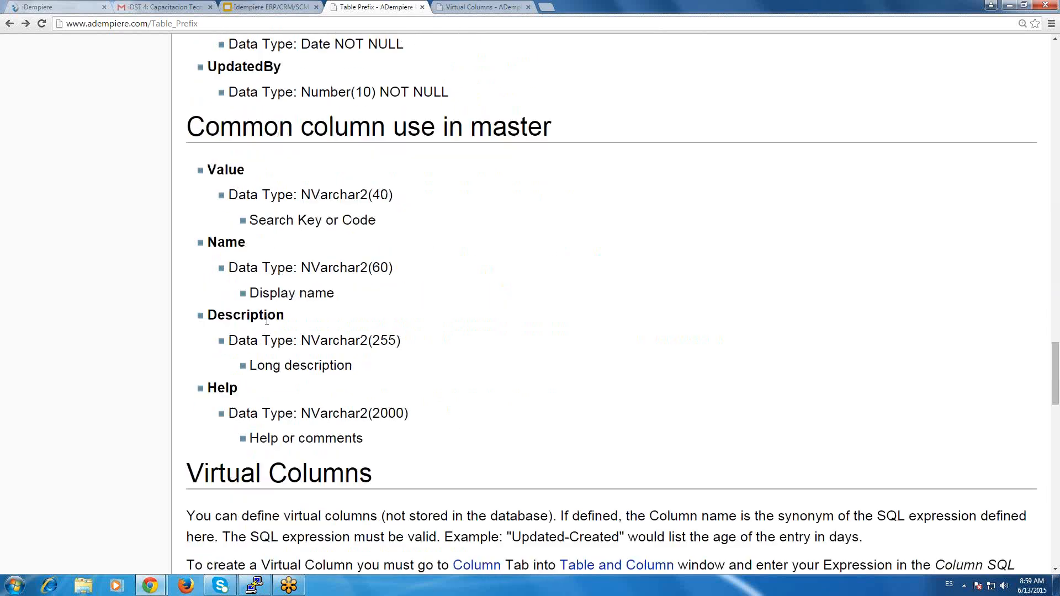
# Back in iDempiere, examine CUR_Category's remaining column definitions one by one, from IsActive through UpdatedBy.
pyautogui.click(41, 6)
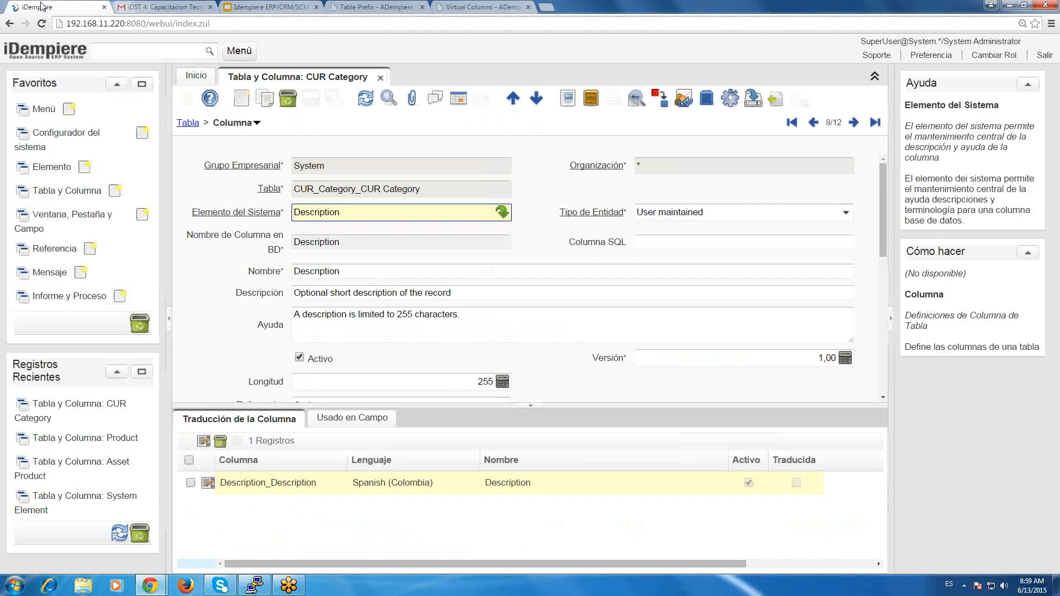
pyautogui.click(855, 123)
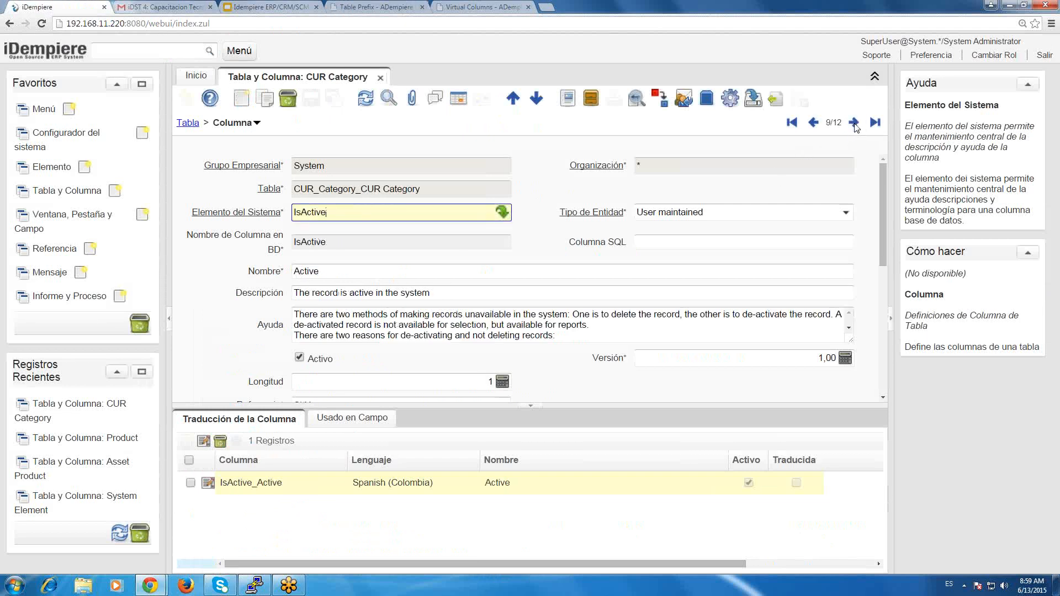
pyautogui.click(855, 123)
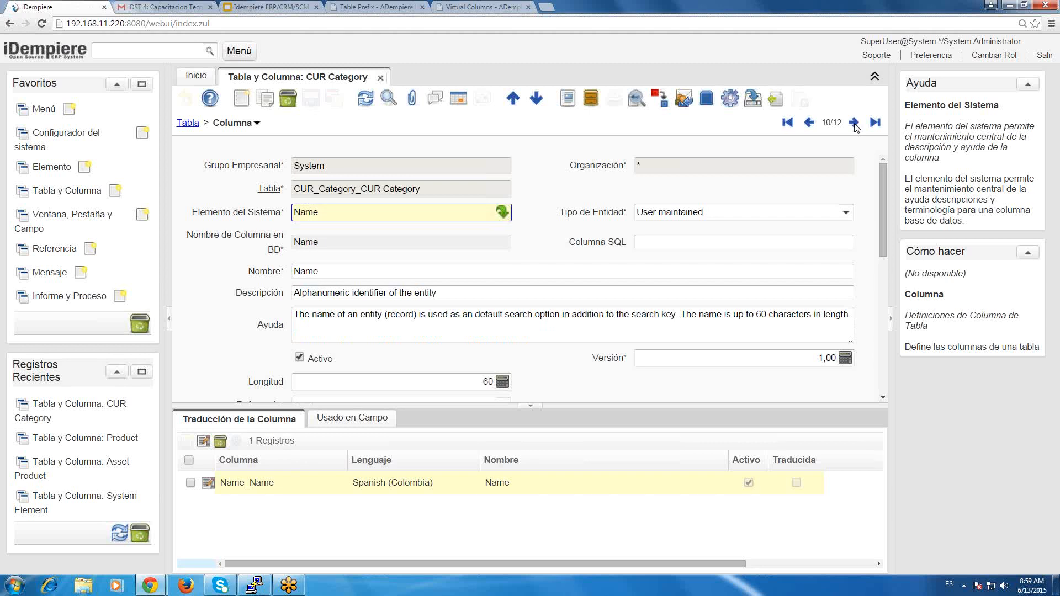
pyautogui.click(854, 124)
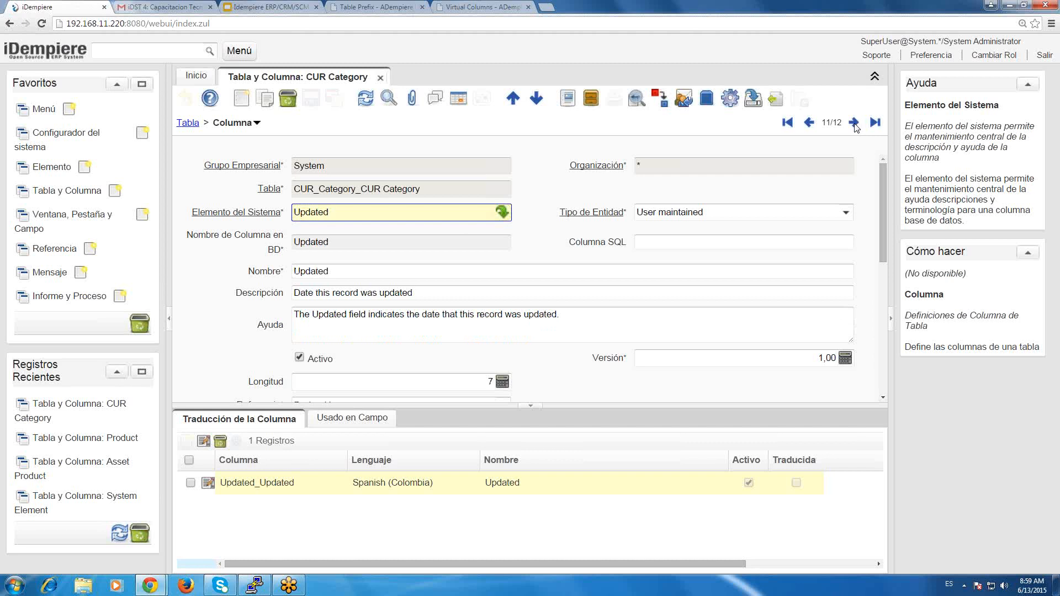
pyautogui.click(854, 123)
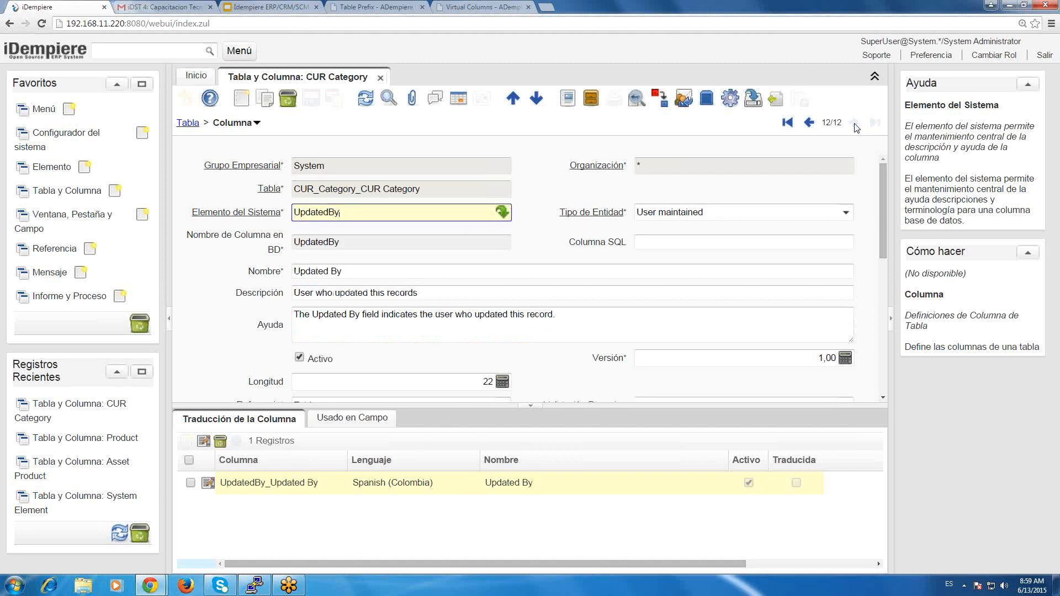
pyautogui.click(855, 124)
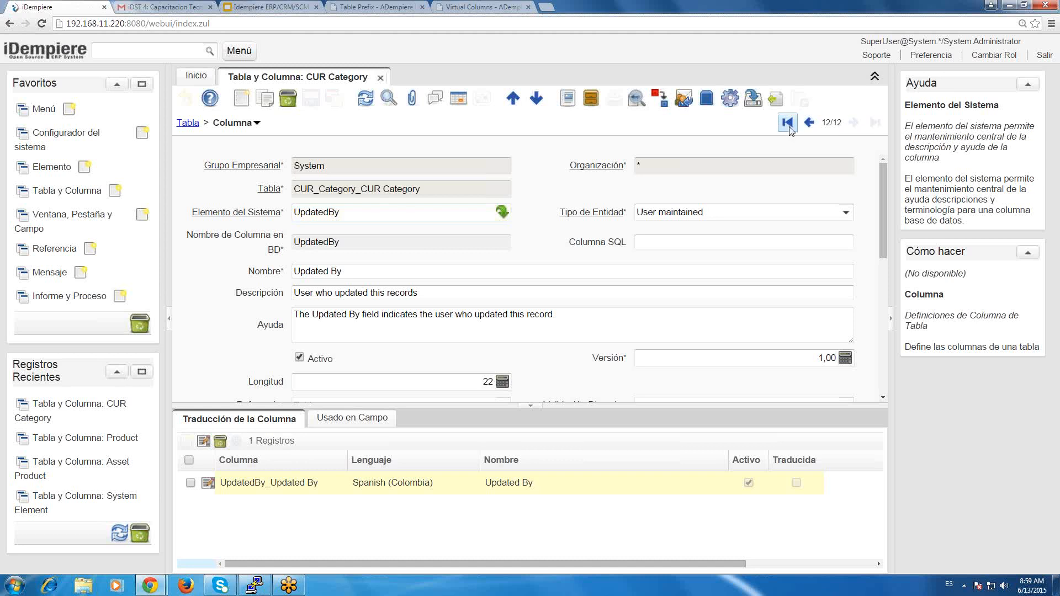
# Find the B_TopicType_ID column among CUR_Category's columns and delete it.
pyautogui.click(787, 122)
pyautogui.click(853, 126)
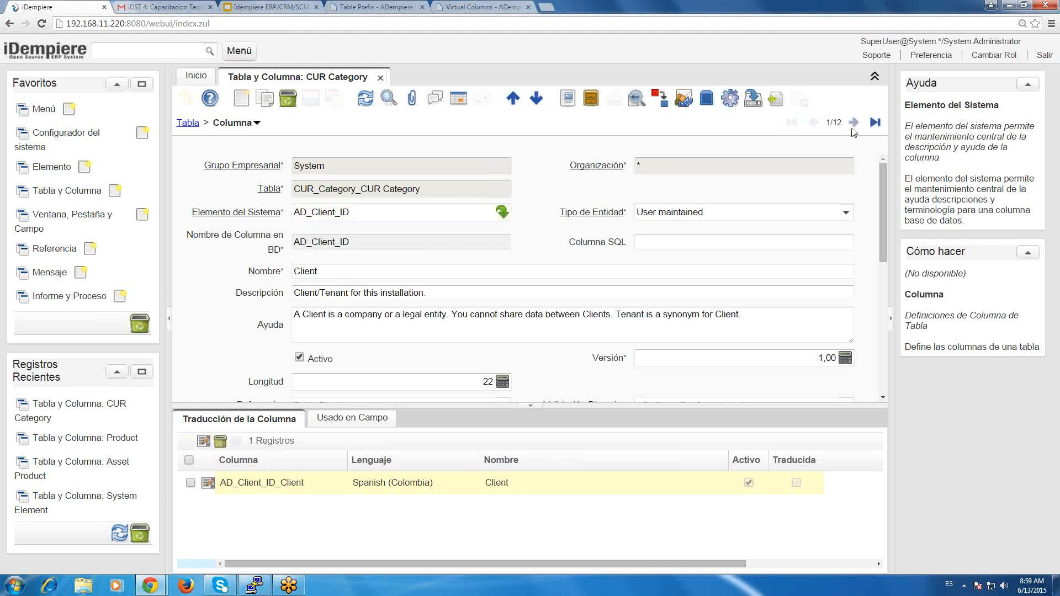
pyautogui.click(853, 129)
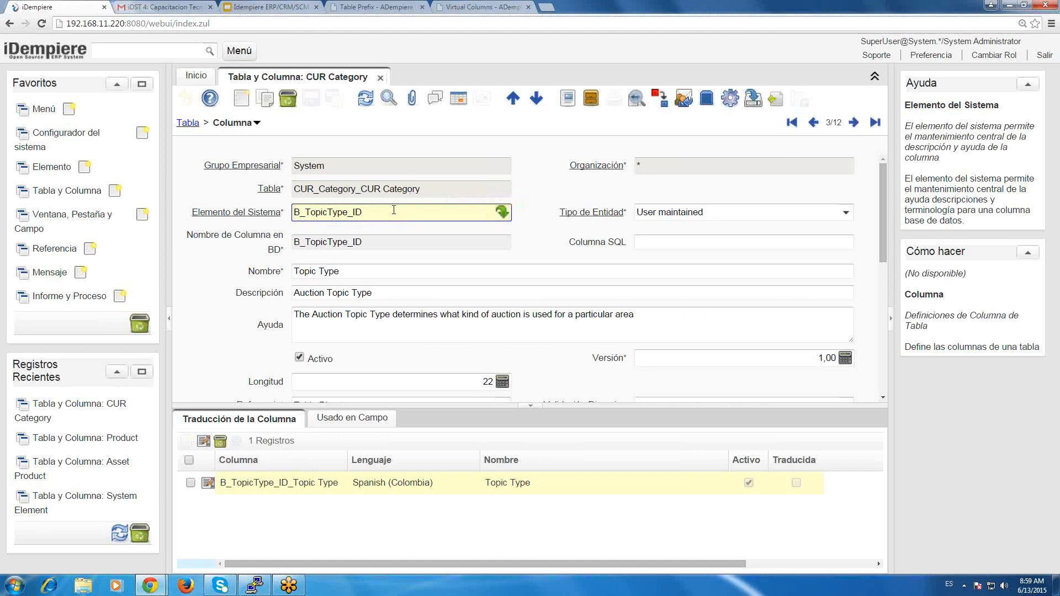
pyautogui.doubleClick(293, 212)
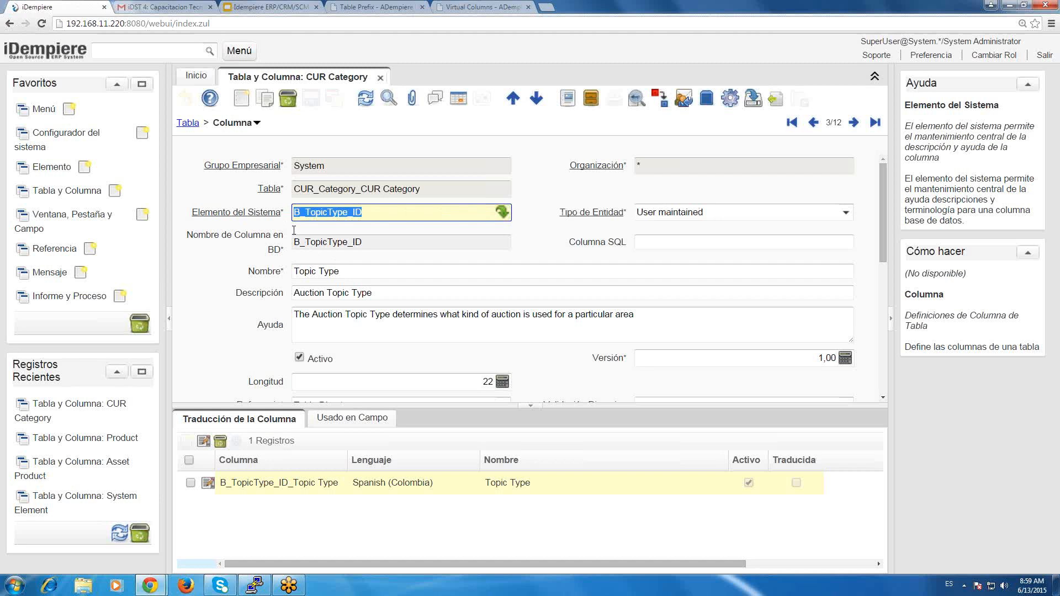
pyautogui.click(297, 106)
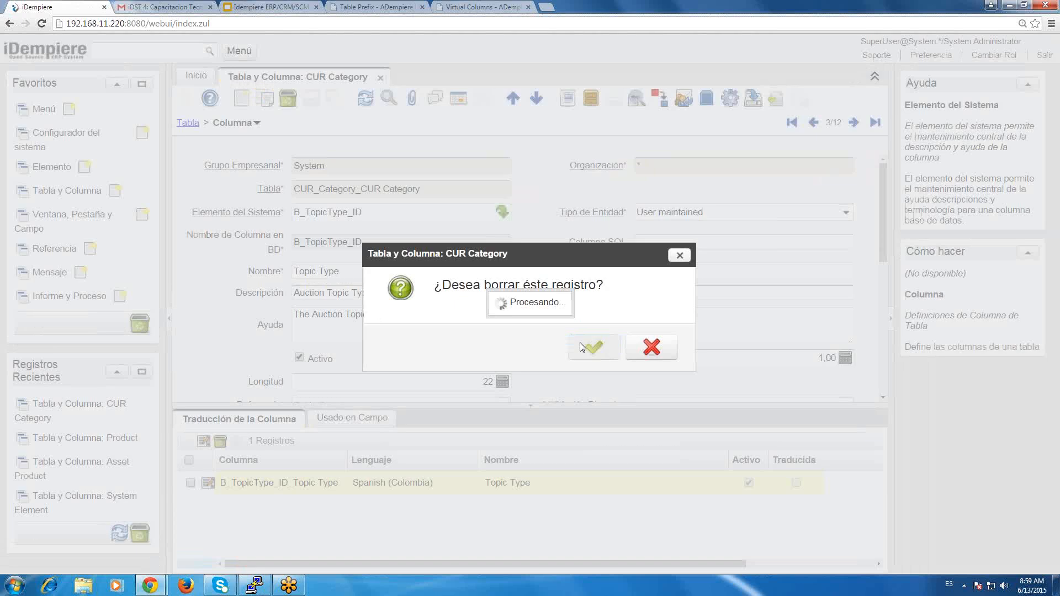
pyautogui.click(589, 345)
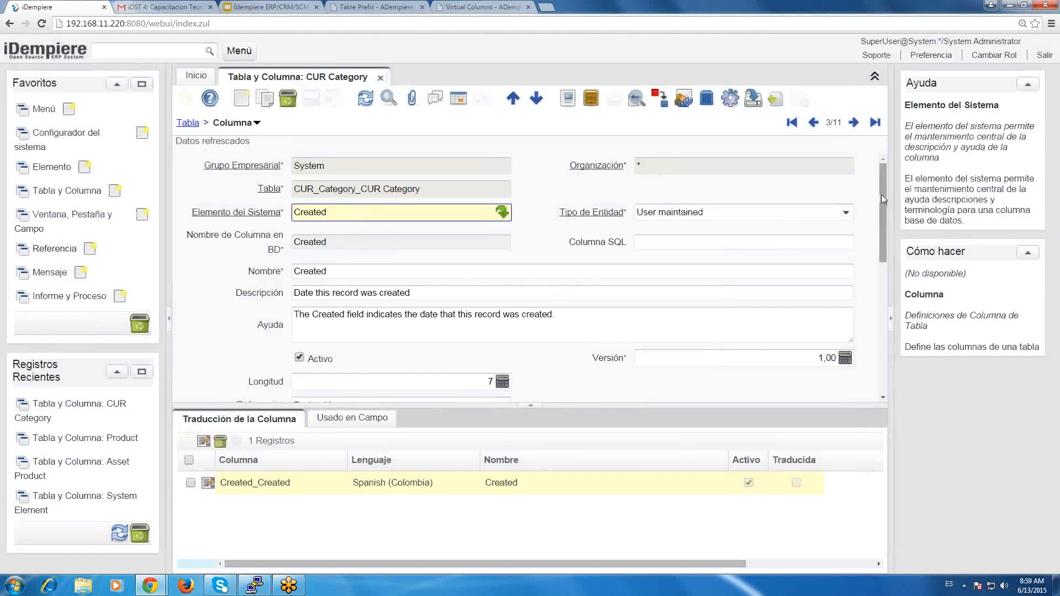
# Return to the CUR_Category table record, examine its processes for creating or copying columns, and open its AD_Client_ID column.
pyautogui.scroll(-6, 886, 207)
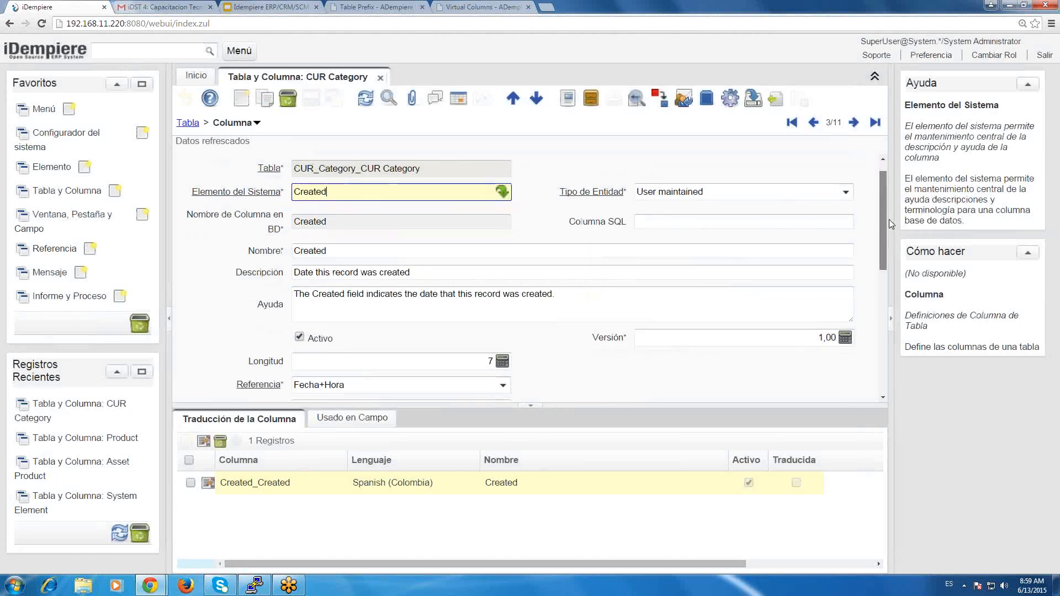
pyautogui.click(790, 122)
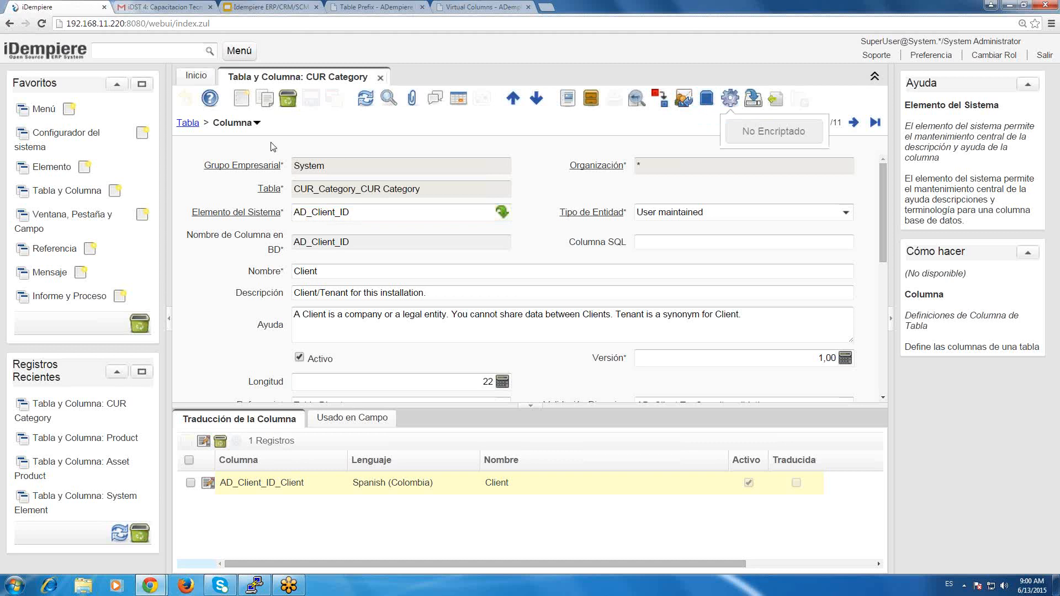
pyautogui.click(188, 123)
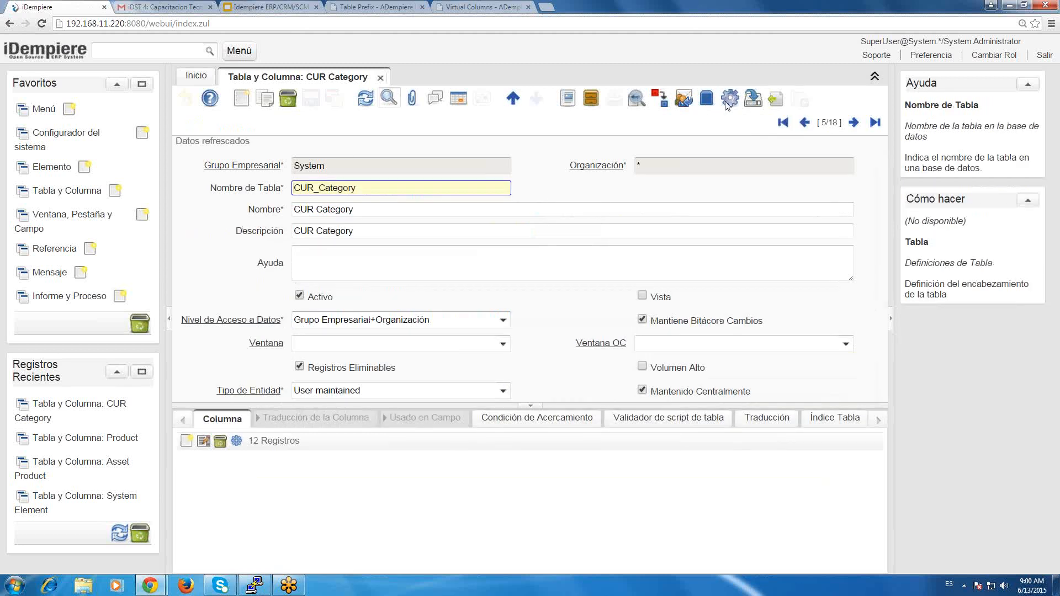
pyautogui.click(728, 103)
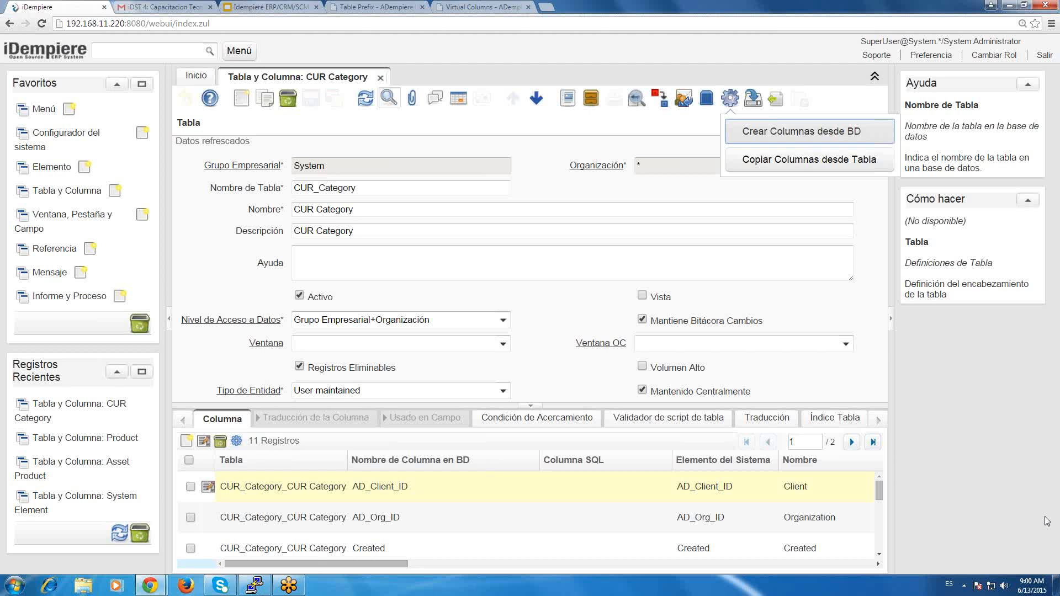
pyautogui.click(1044, 433)
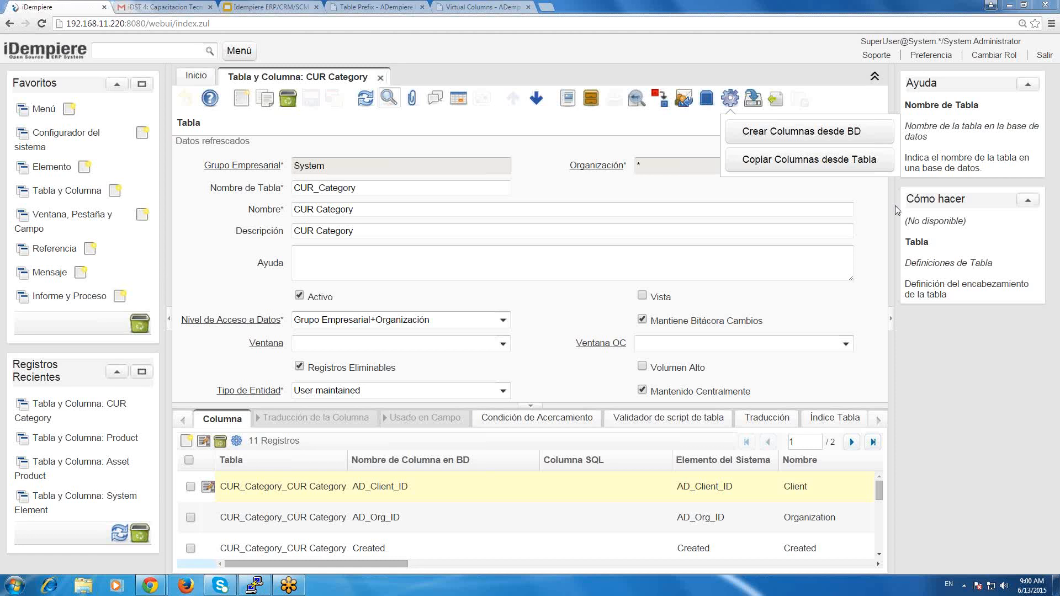
pyautogui.click(653, 260)
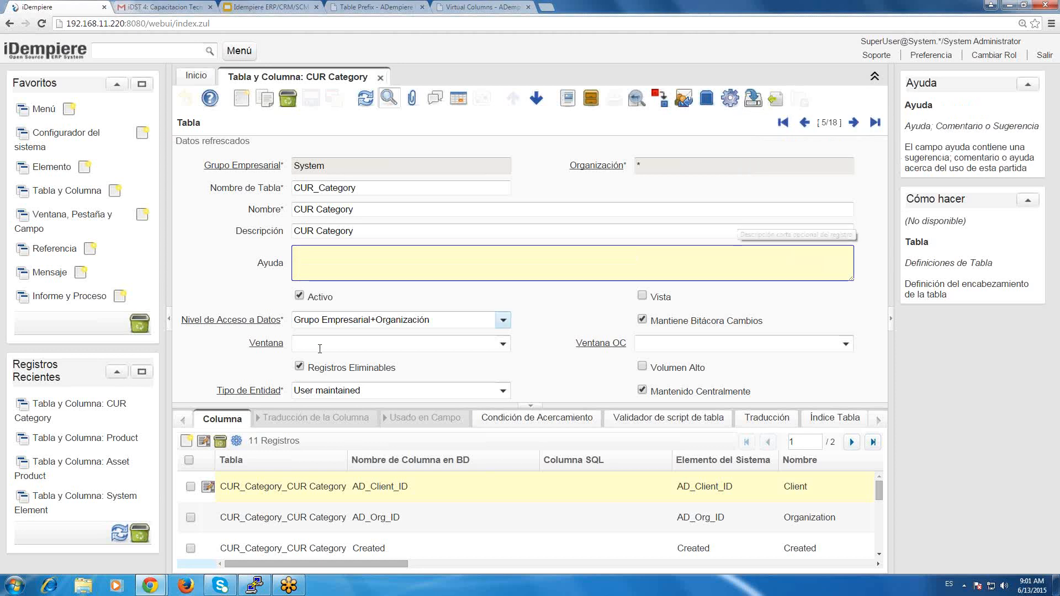
pyautogui.click(208, 487)
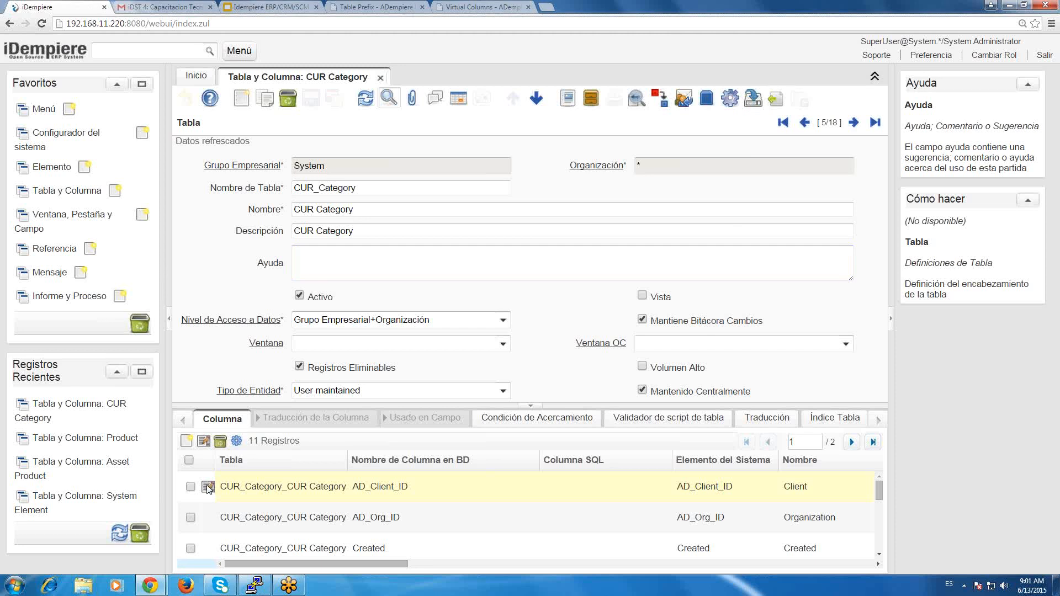
# Open CUR_Category's AD_Client_ID column, synchronize the table's columns with the database, and review the generated SQL statements.
pyautogui.click(208, 487)
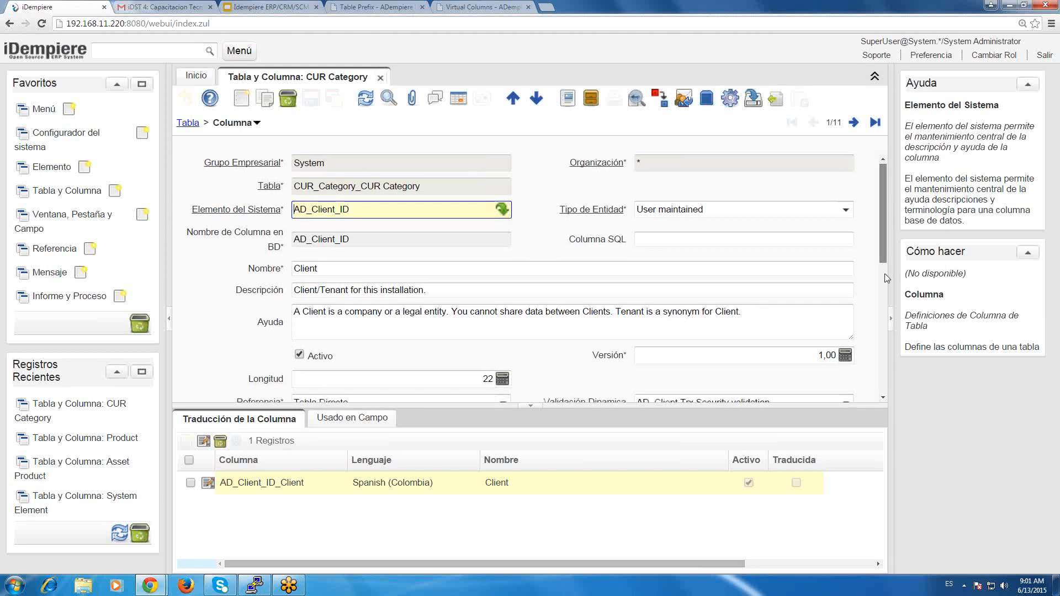
pyautogui.moveTo(885, 216); pyautogui.dragTo(881, 324)
pyautogui.click(883, 329)
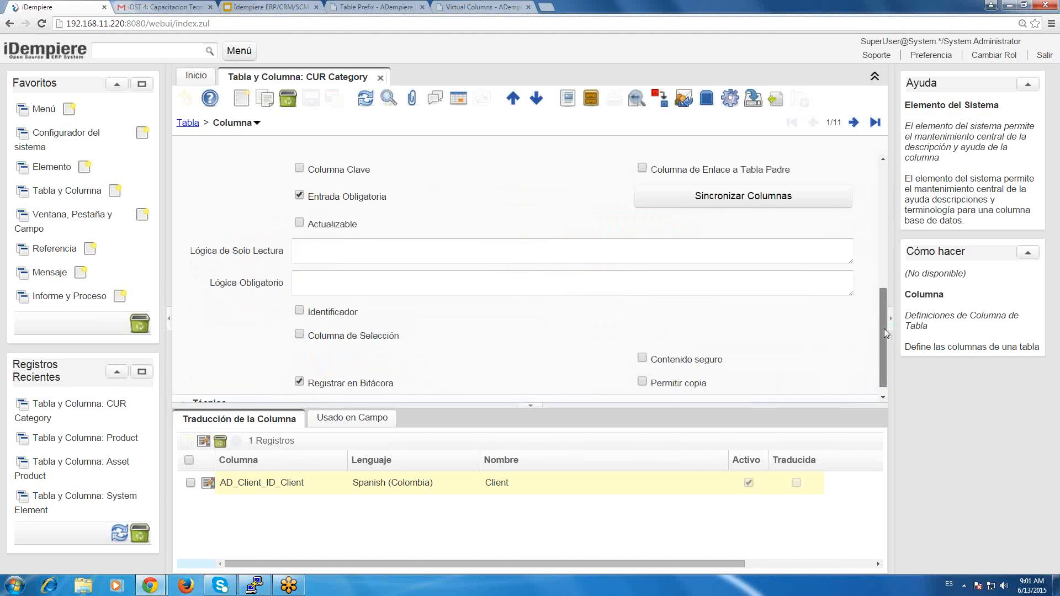
pyautogui.moveTo(883, 329); pyautogui.dragTo(894, 166)
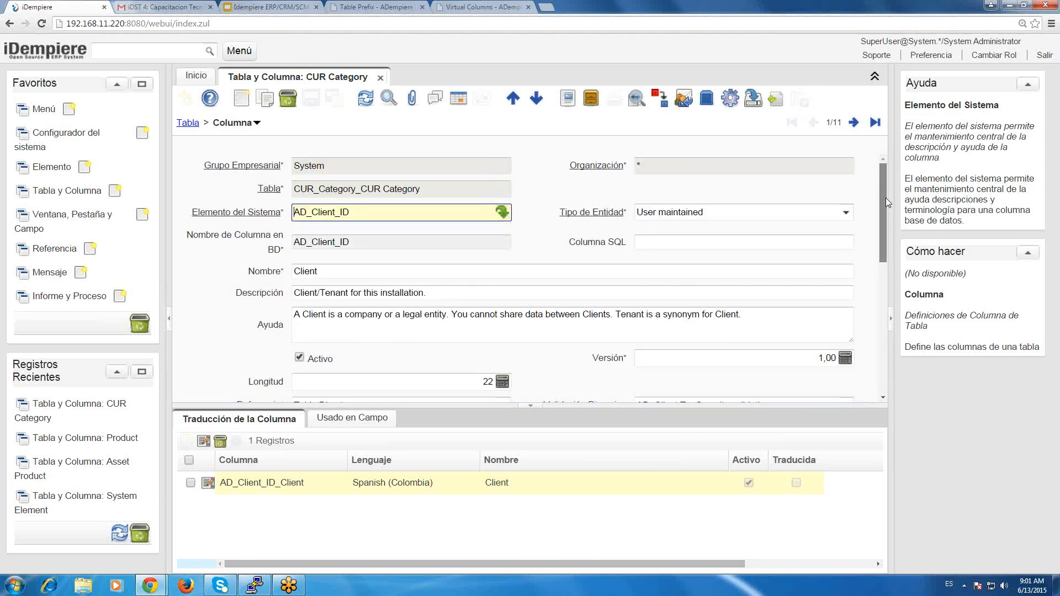
pyautogui.moveTo(882, 239); pyautogui.dragTo(878, 315)
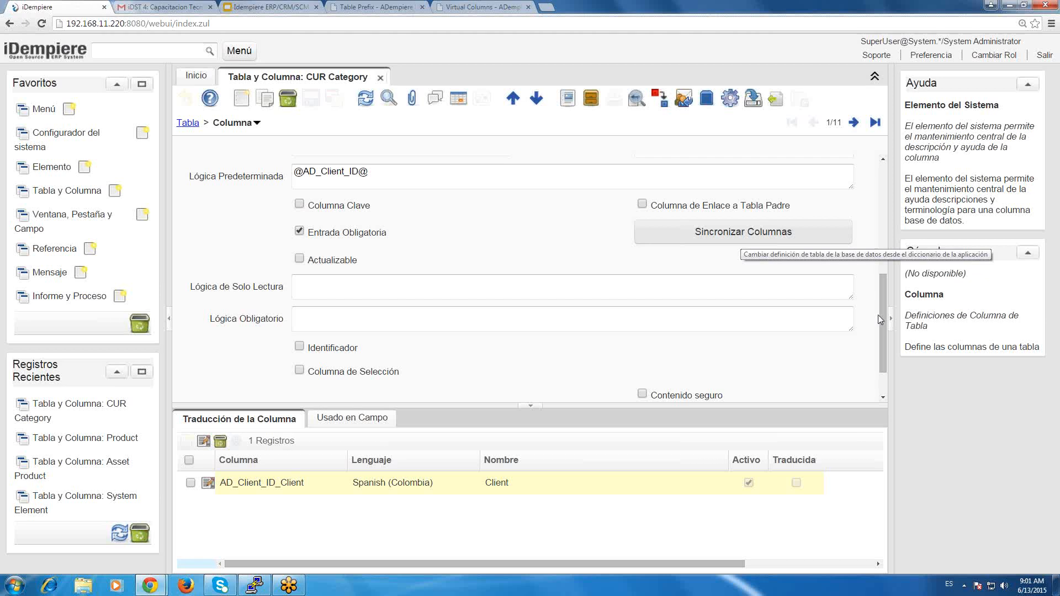
pyautogui.click(733, 232)
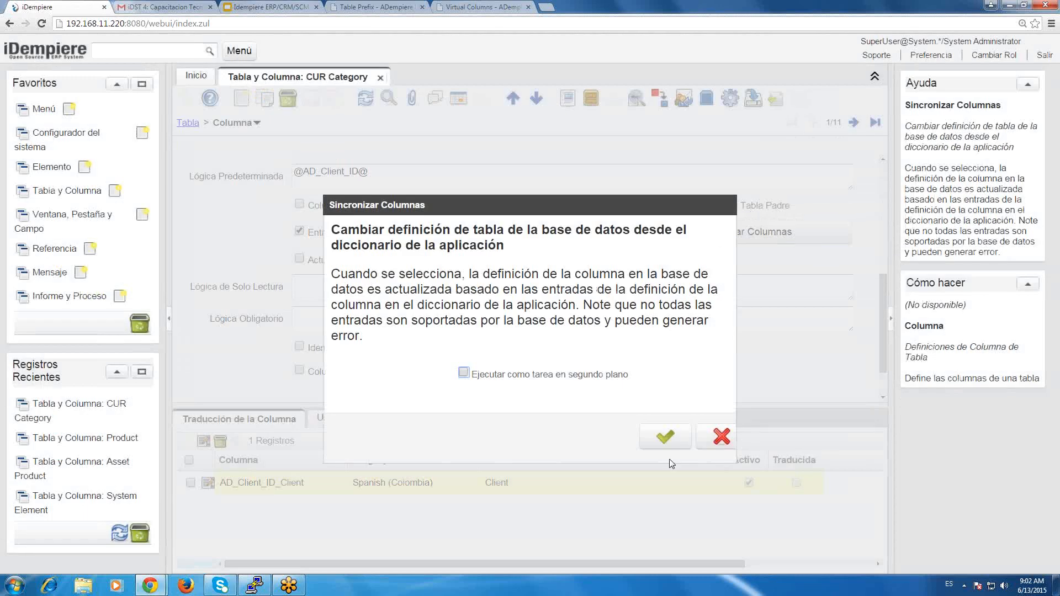
pyautogui.click(672, 442)
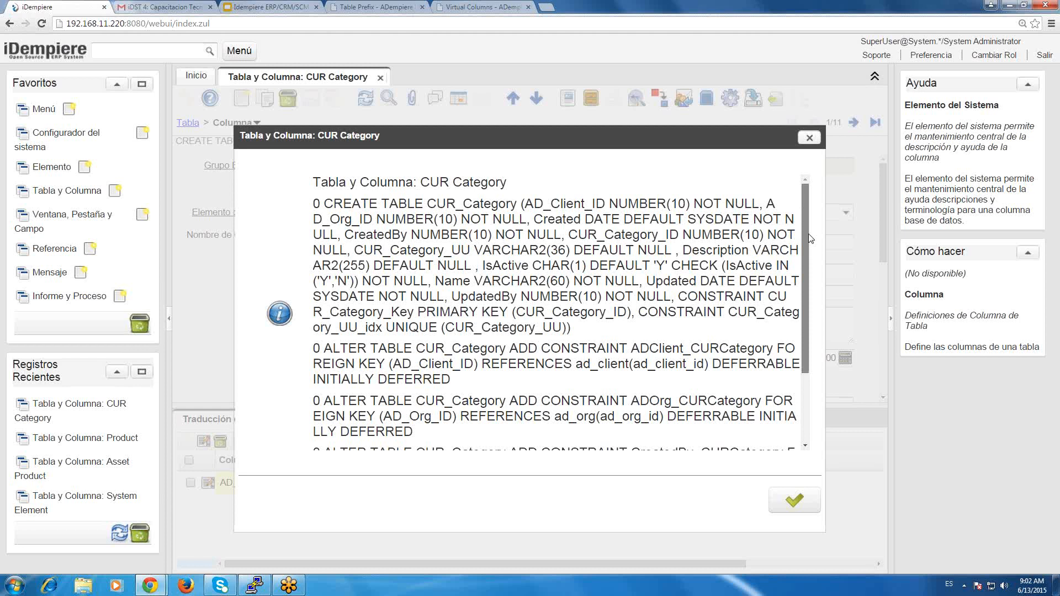
pyautogui.scroll(-1, 809, 237)
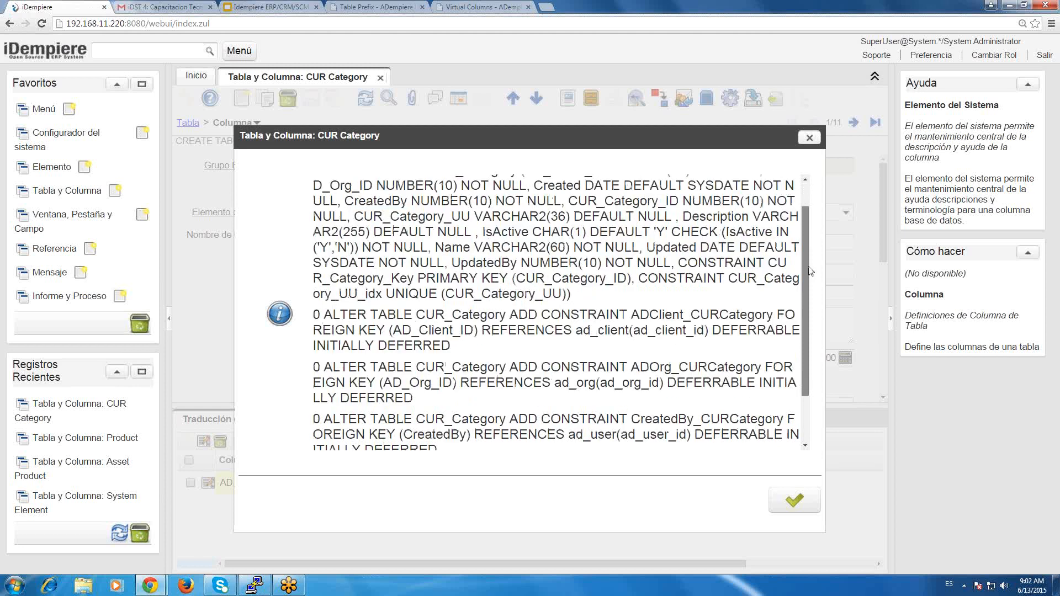
pyautogui.scroll(1, 810, 270)
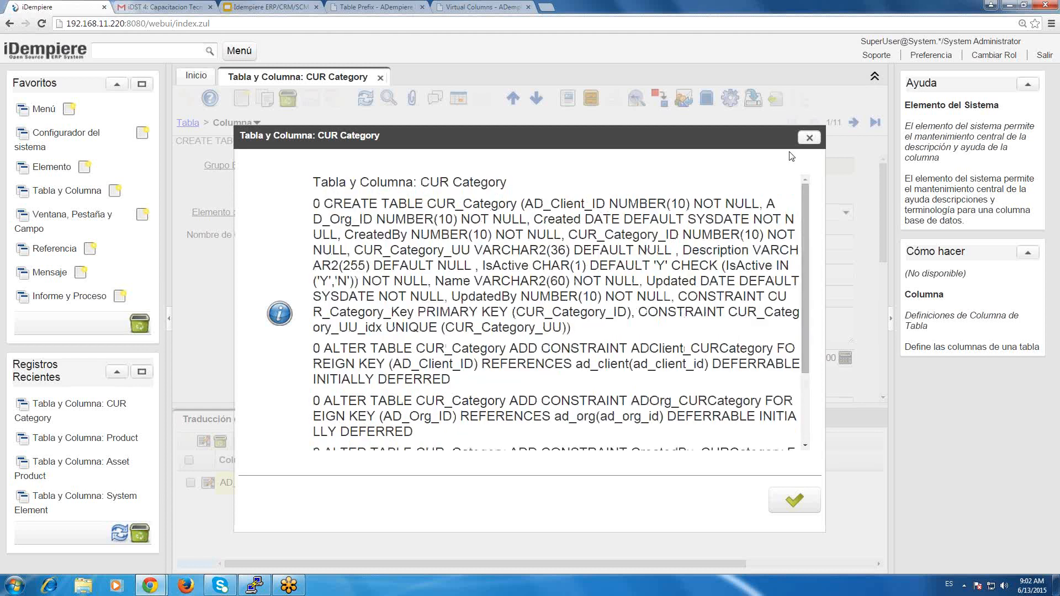
pyautogui.click(794, 499)
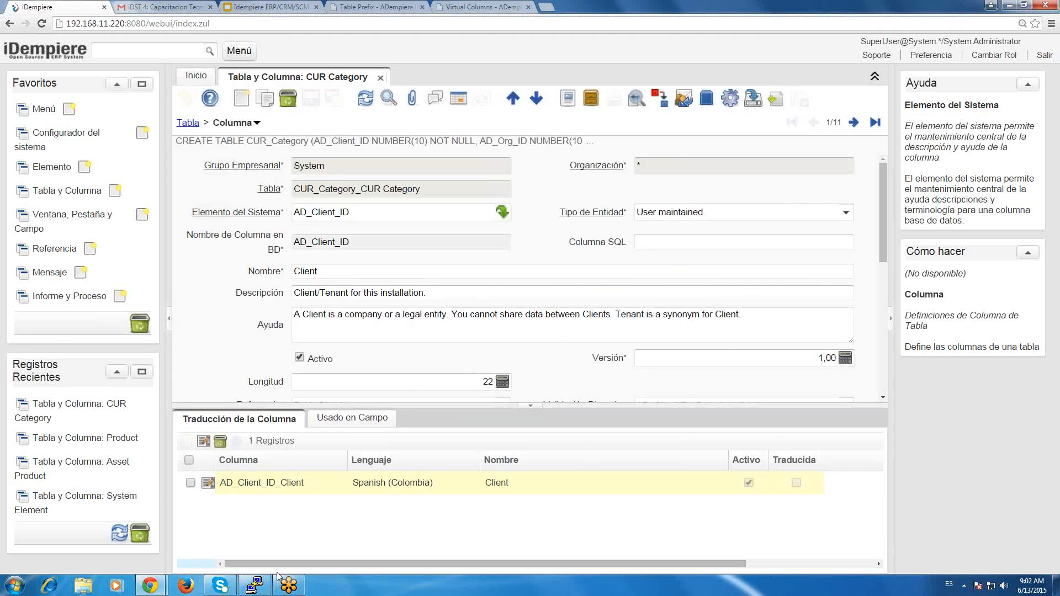
# Switch to the terminal window to check the iDempiere server log, and return to the AD_Client_ID column record.
pyautogui.click(255, 588)
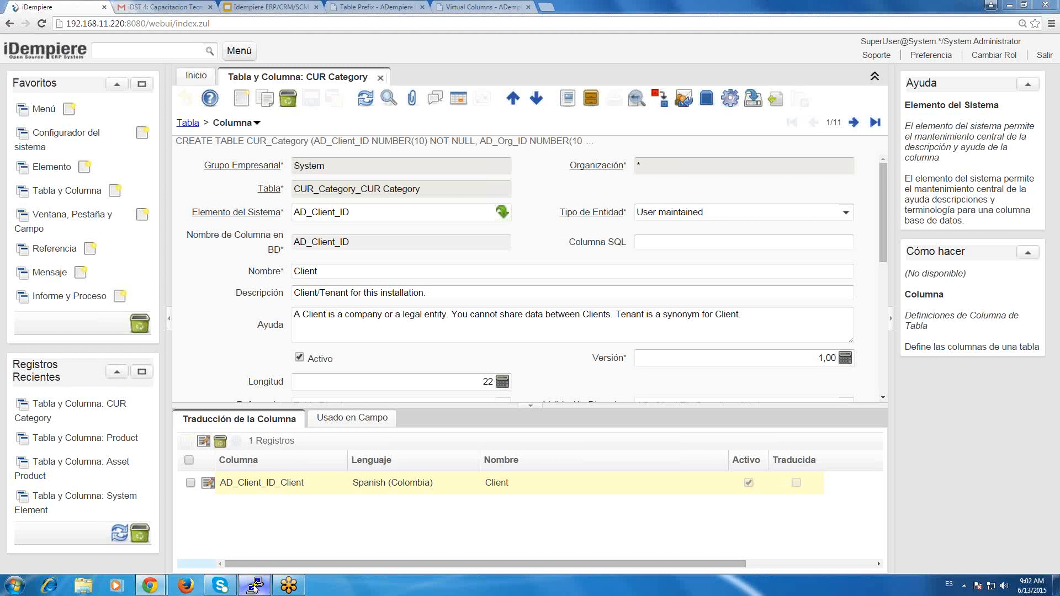
pyautogui.click(254, 587)
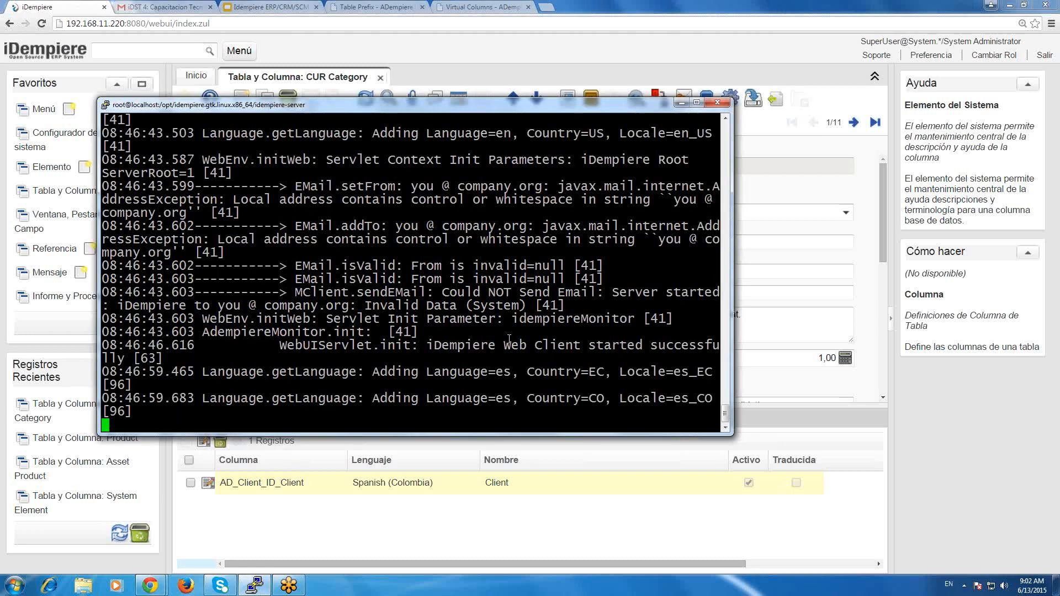
pyautogui.click(935, 427)
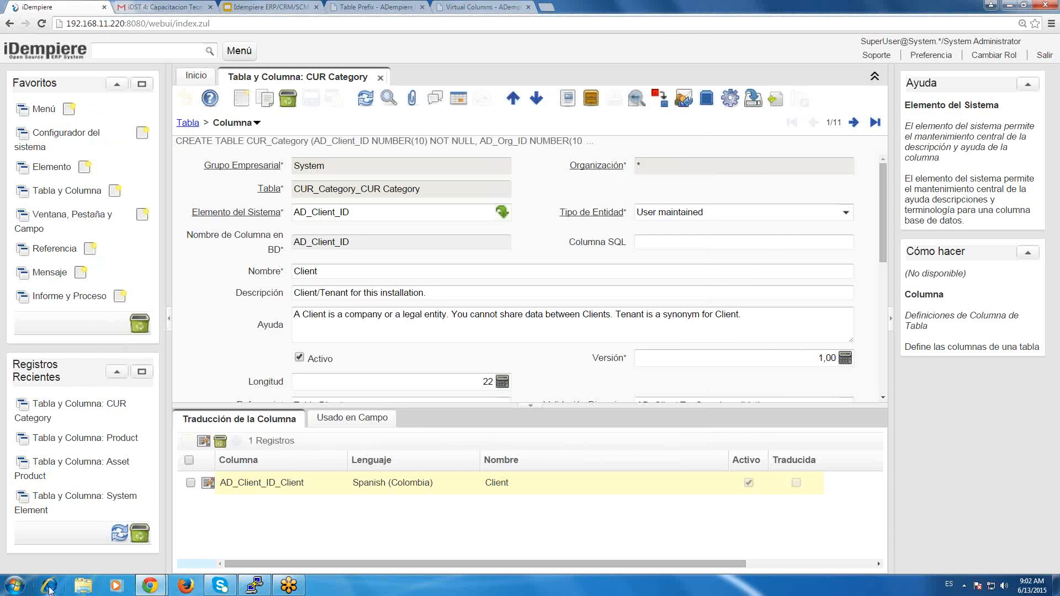
pyautogui.click(8, 593)
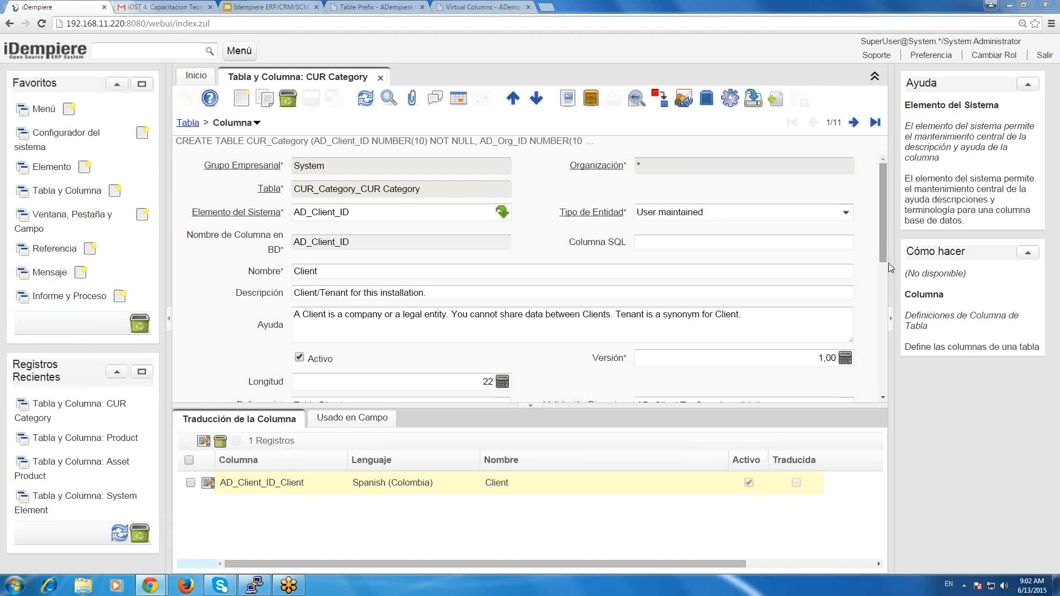
pyautogui.moveTo(889, 263); pyautogui.dragTo(908, 135)
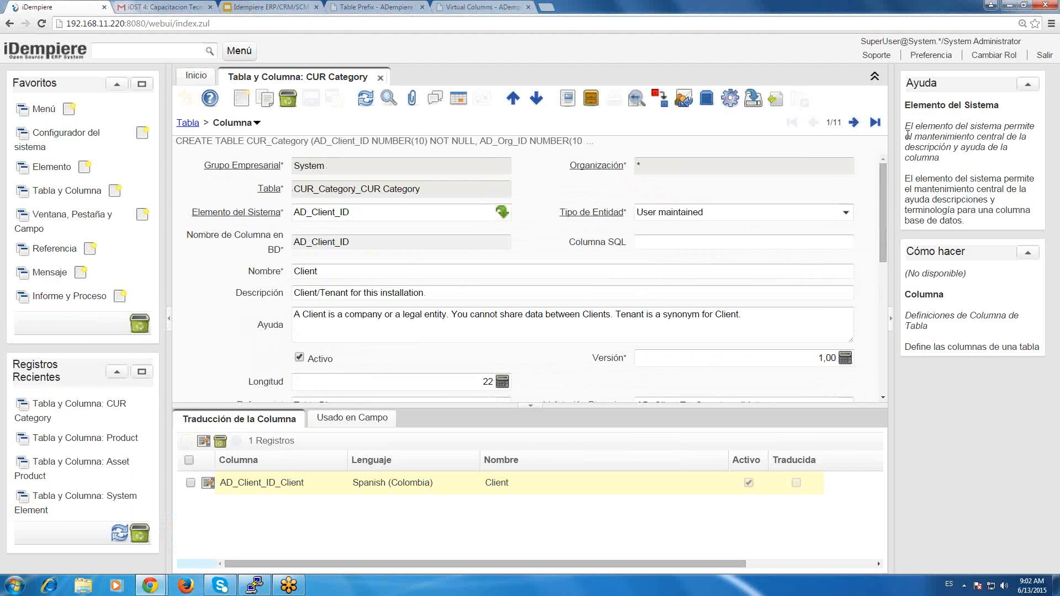
# Start a new column record in CUR_Category and list all available system elements for it.
pyautogui.click(247, 107)
pyautogui.click(486, 213)
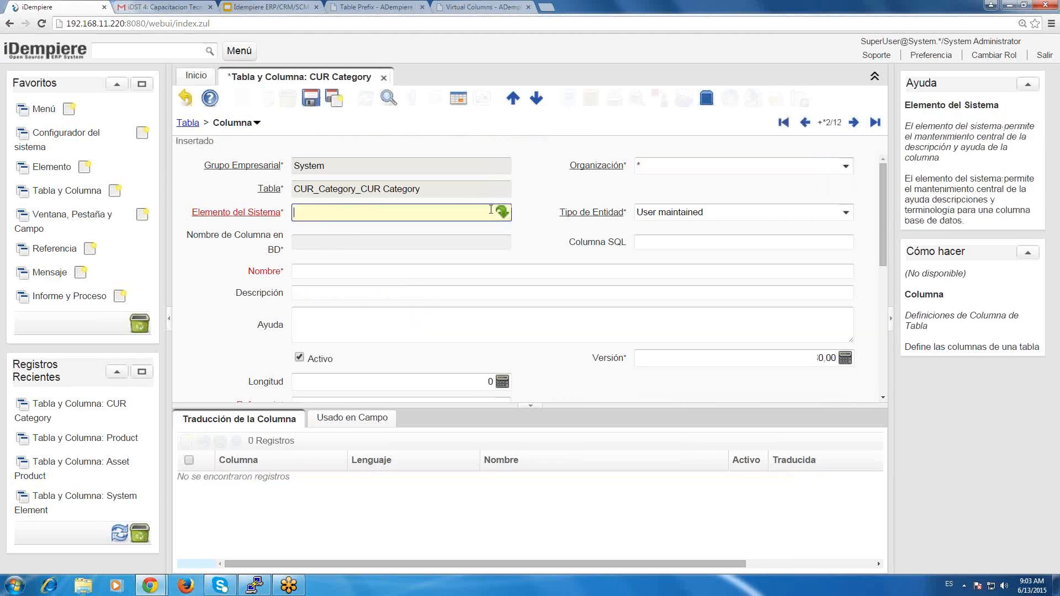
pyautogui.click(493, 212)
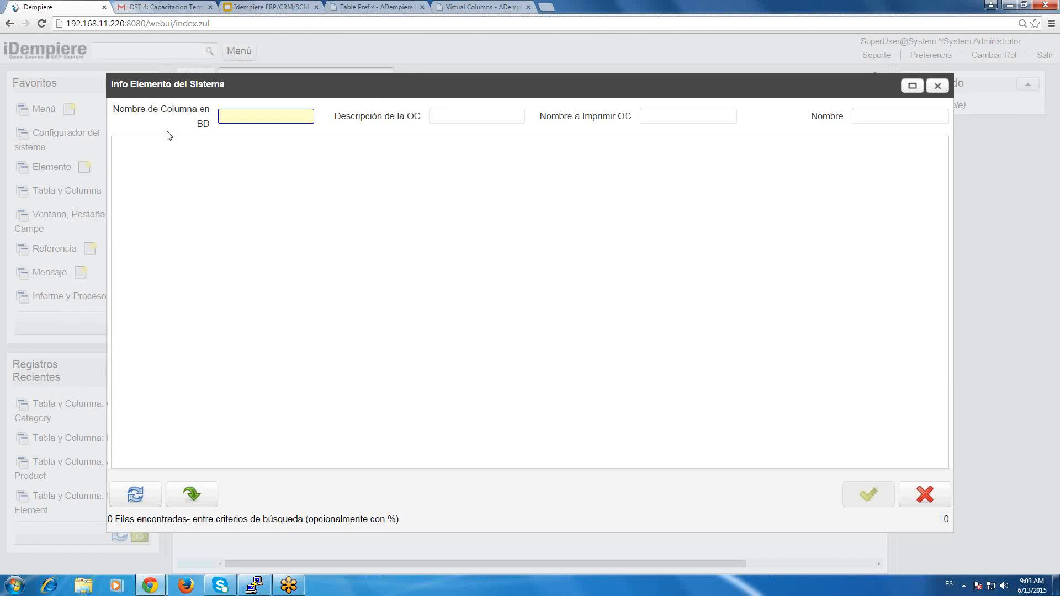
pyautogui.press('Tab')
pyautogui.hotkey('shift', 'Tab')
pyautogui.click(135, 493)
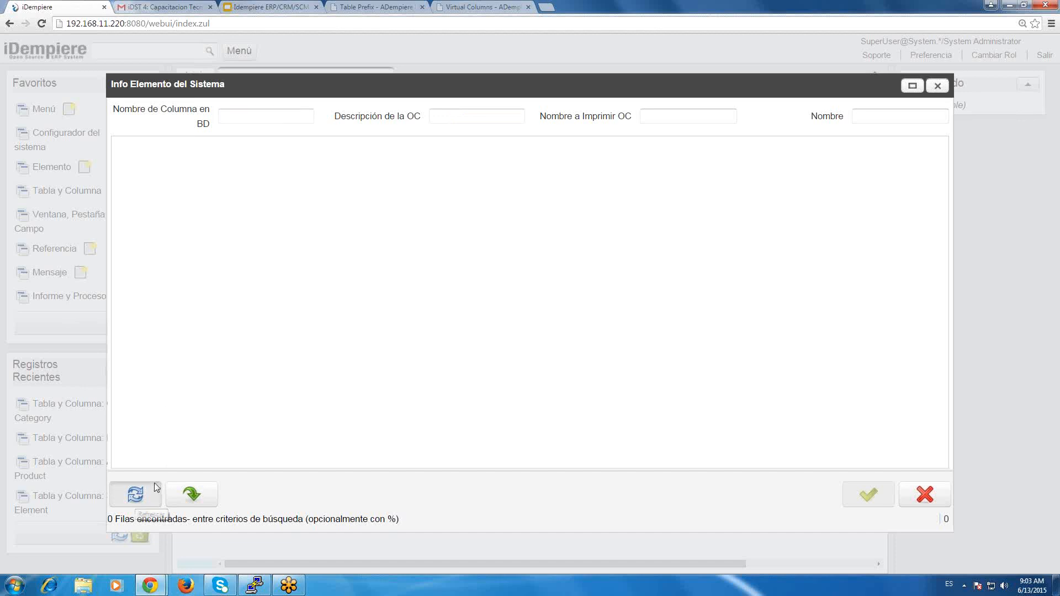
pyautogui.click(156, 487)
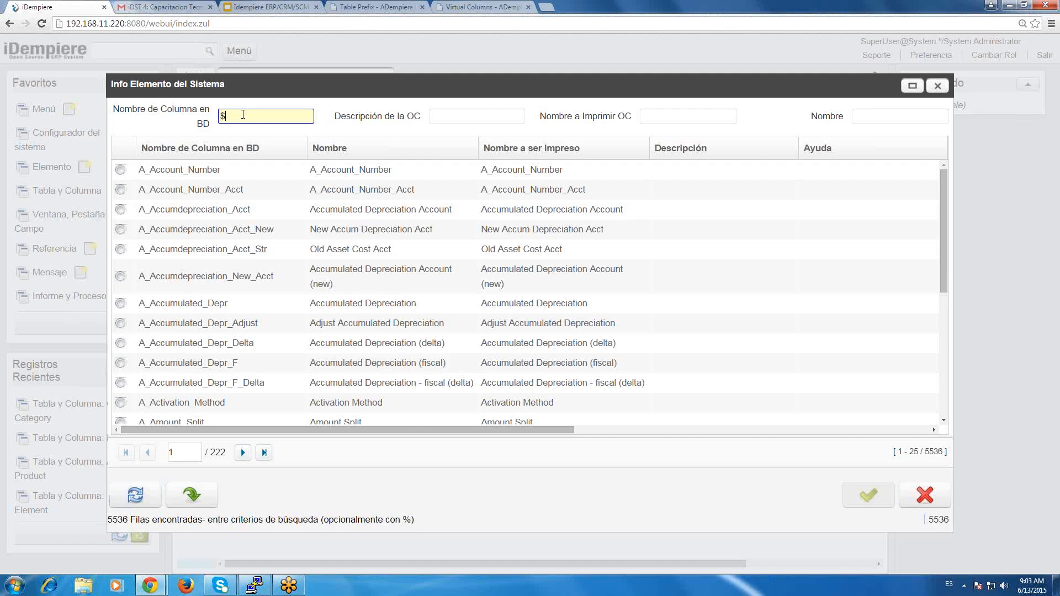
# Filter the system elements by database column name %memo% and assign Memo to the new column.
pyautogui.write('%%')
pyautogui.press('Left')
pyautogui.write('memo')
pyautogui.click(134, 495)
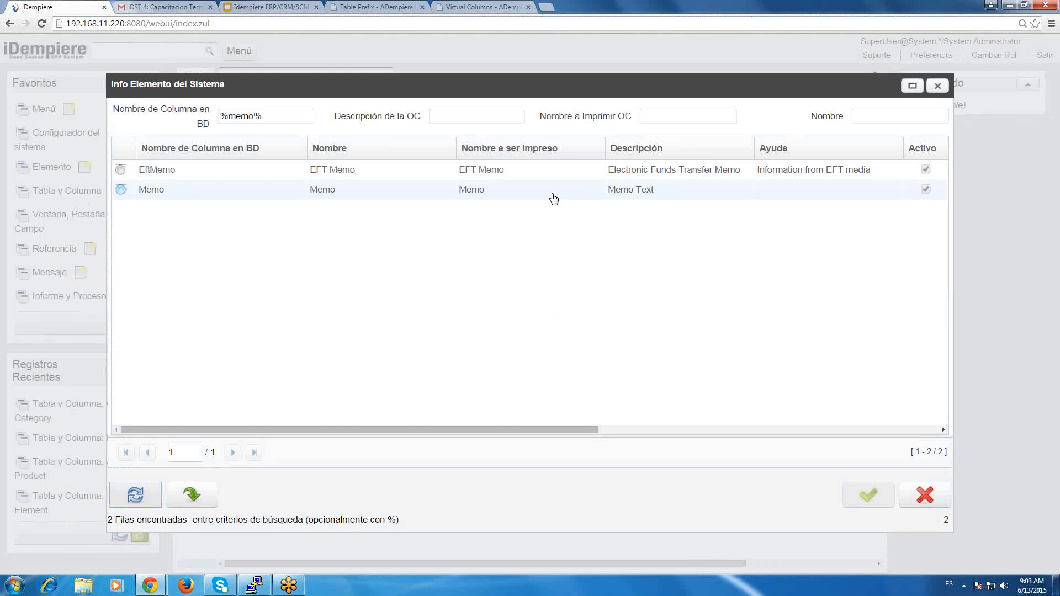
pyautogui.click(554, 198)
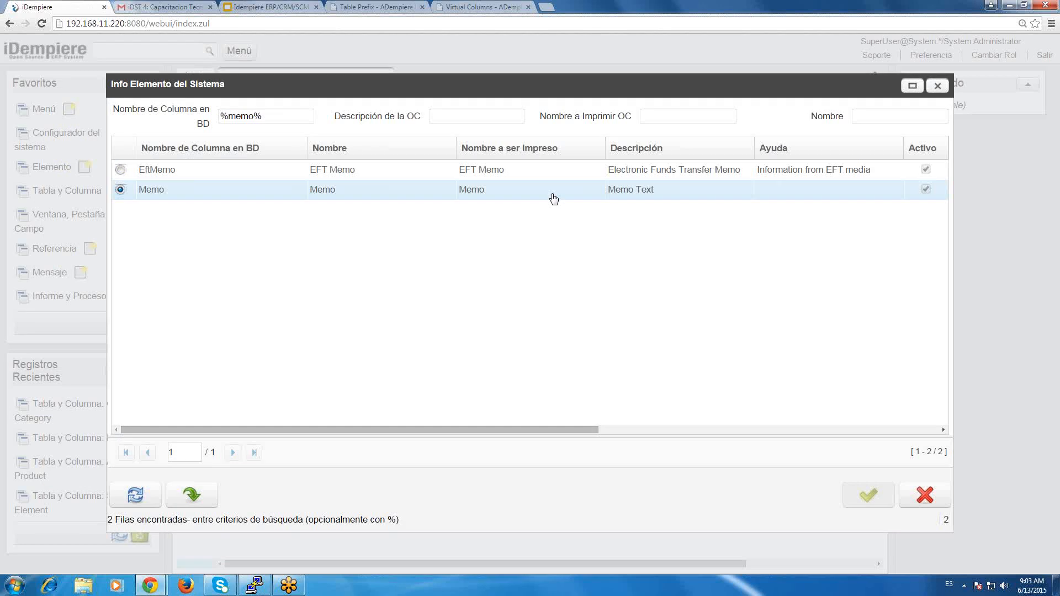
pyautogui.click(868, 496)
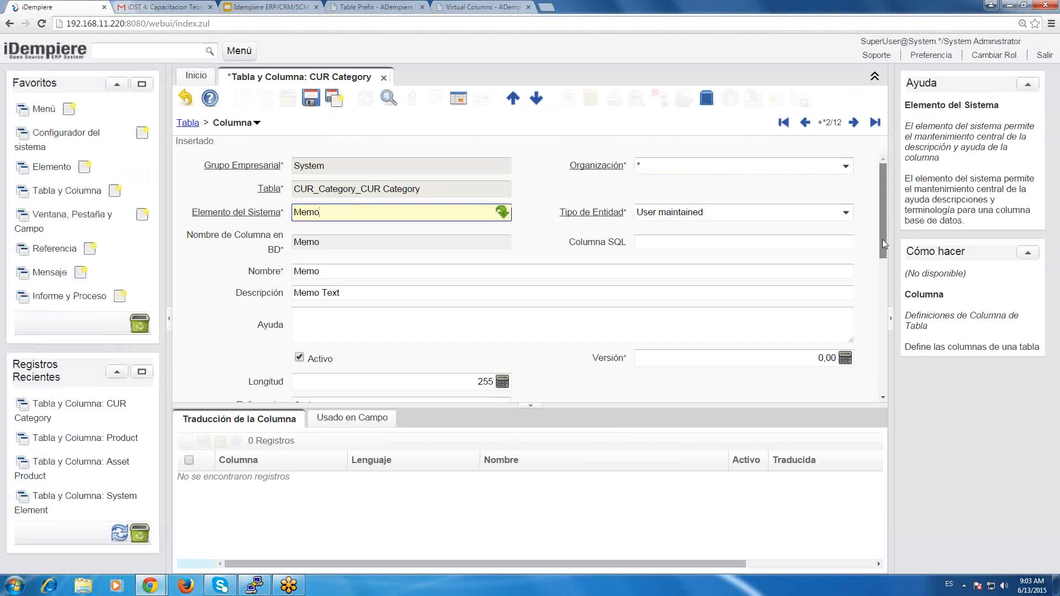
# Review the new Memo column's remaining settings and save the record.
pyautogui.scroll(-3, 883, 280)
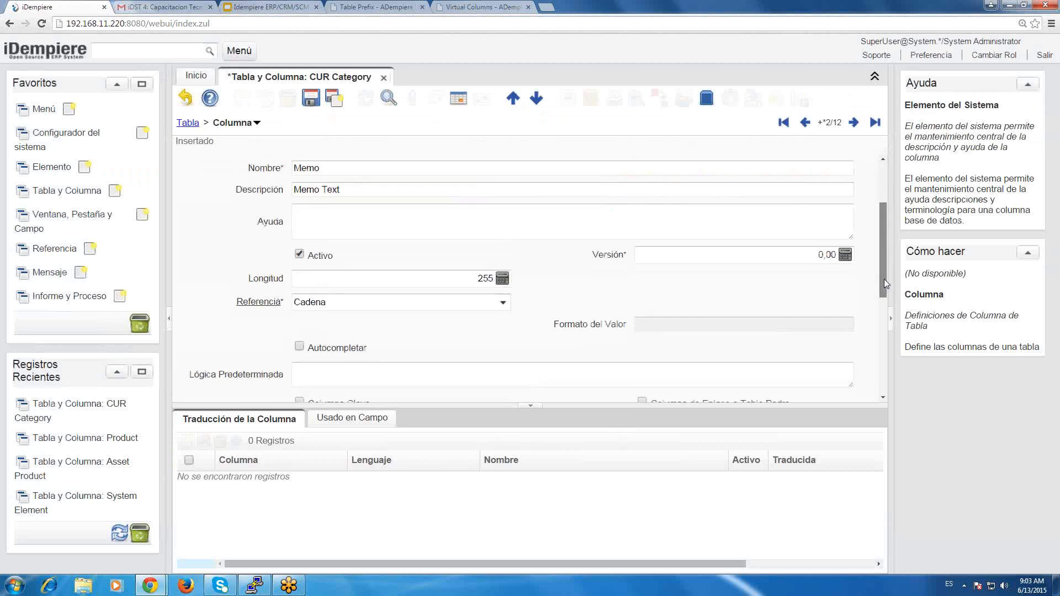
pyautogui.scroll(-5, 888, 310)
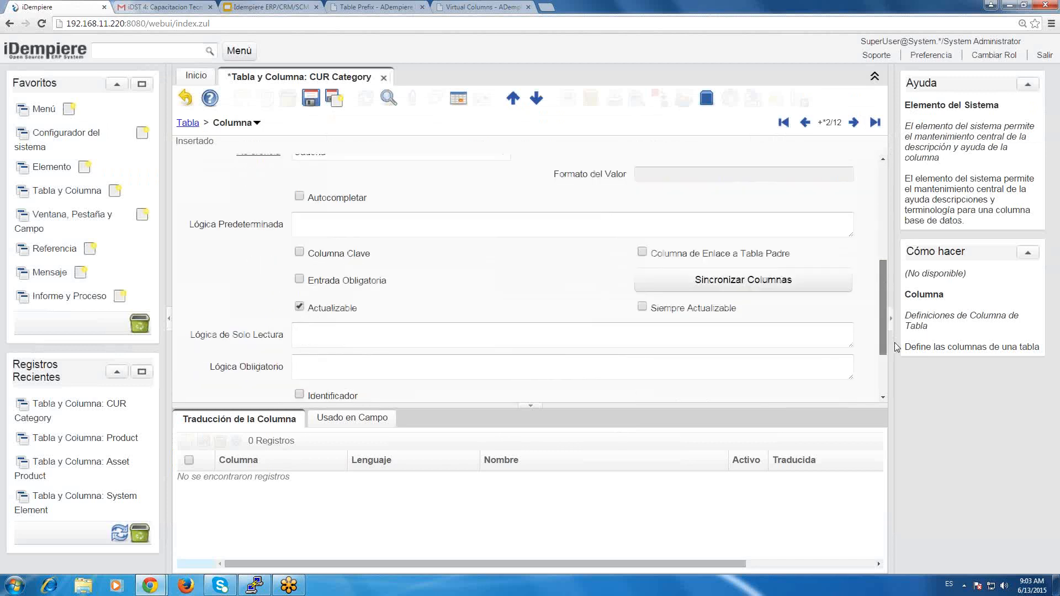
pyautogui.scroll(-3, 887, 395)
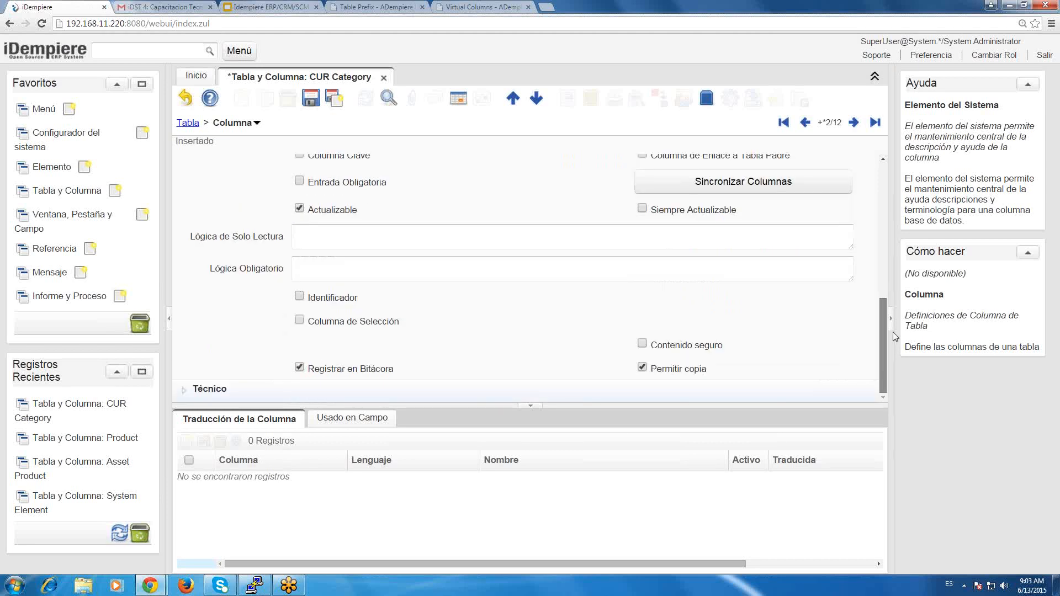
pyautogui.scroll(10, 314, 215)
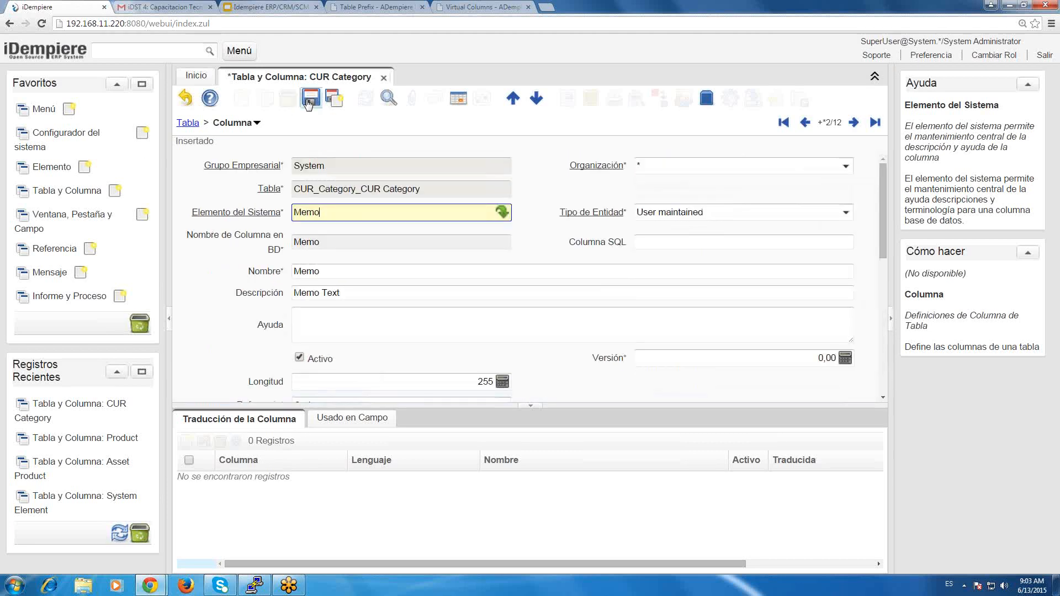
pyautogui.hotkey('alt', 's')
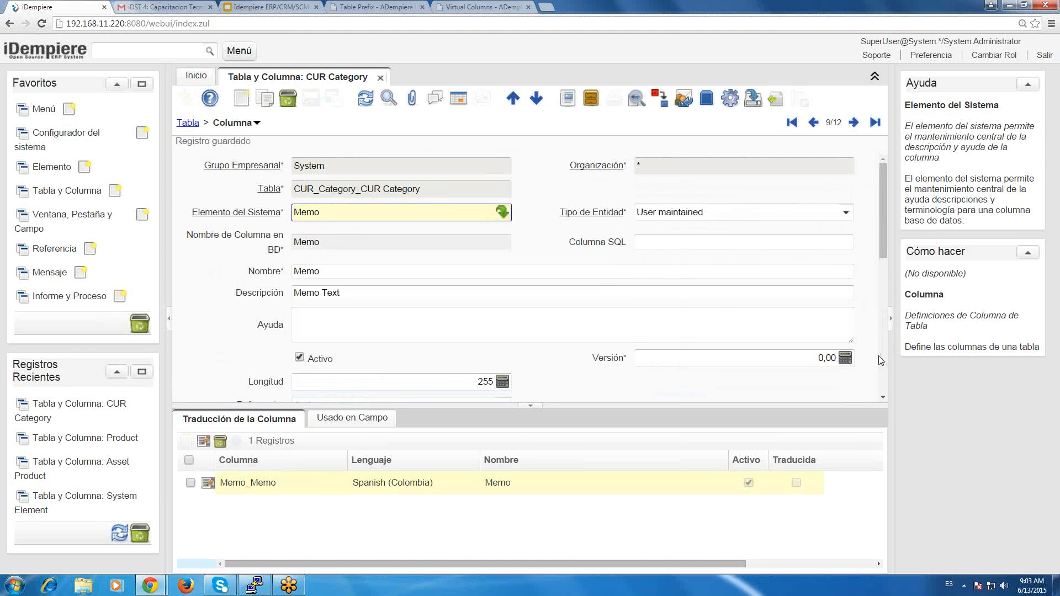
# Synchronize the Memo column with the database and close the SQL result.
pyautogui.scroll(-4, 879, 356)
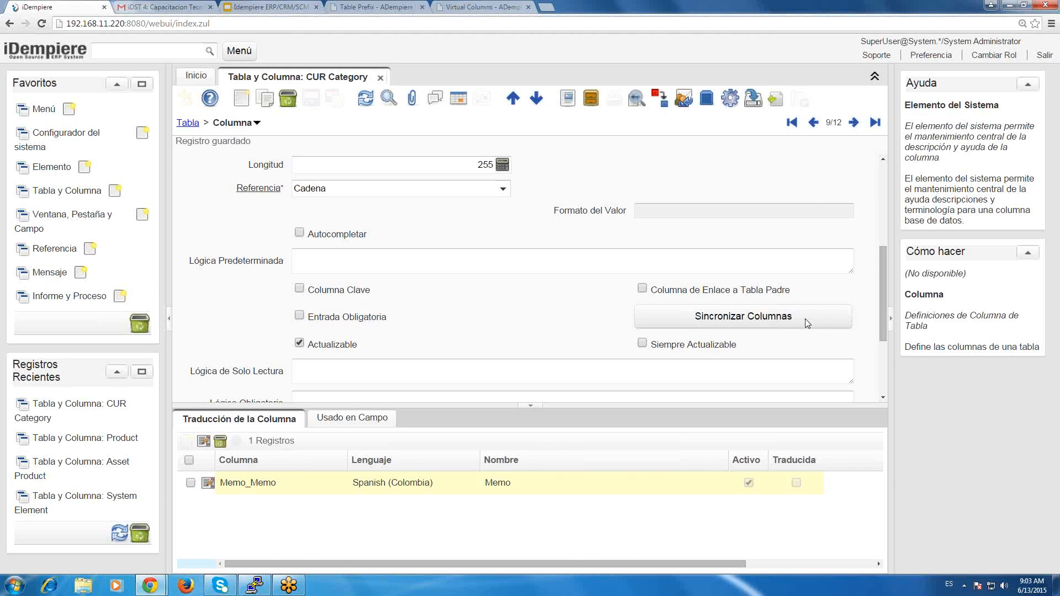
pyautogui.click(806, 323)
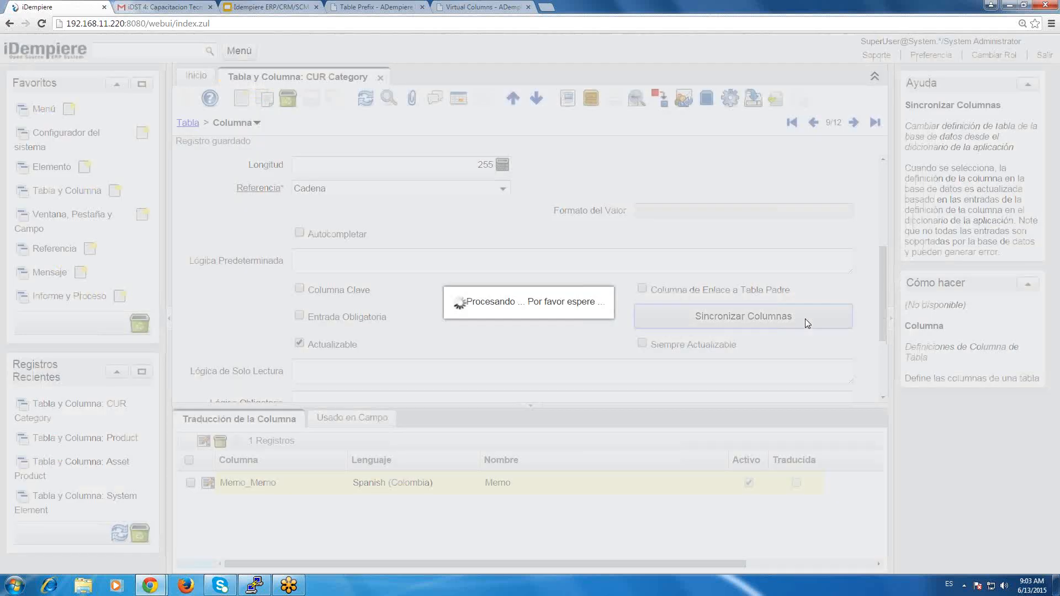
pyautogui.click(686, 439)
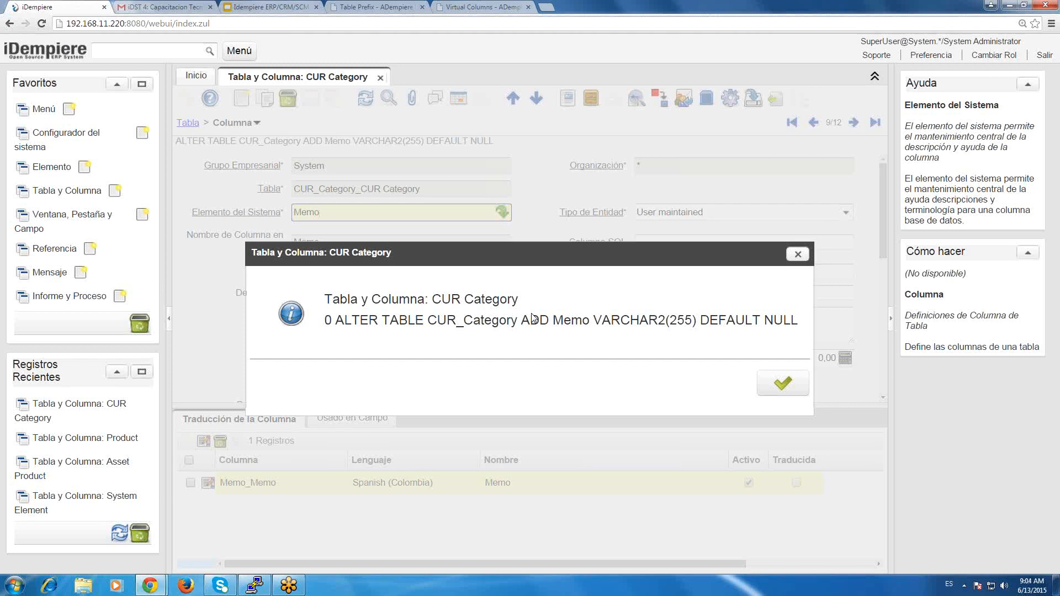
pyautogui.click(772, 390)
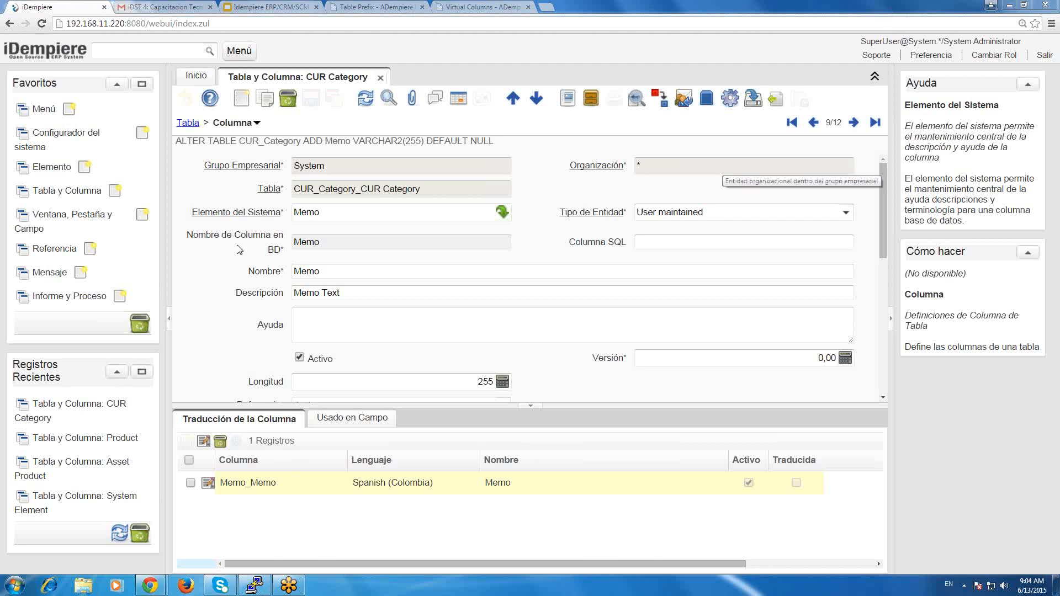
pyautogui.click(338, 209)
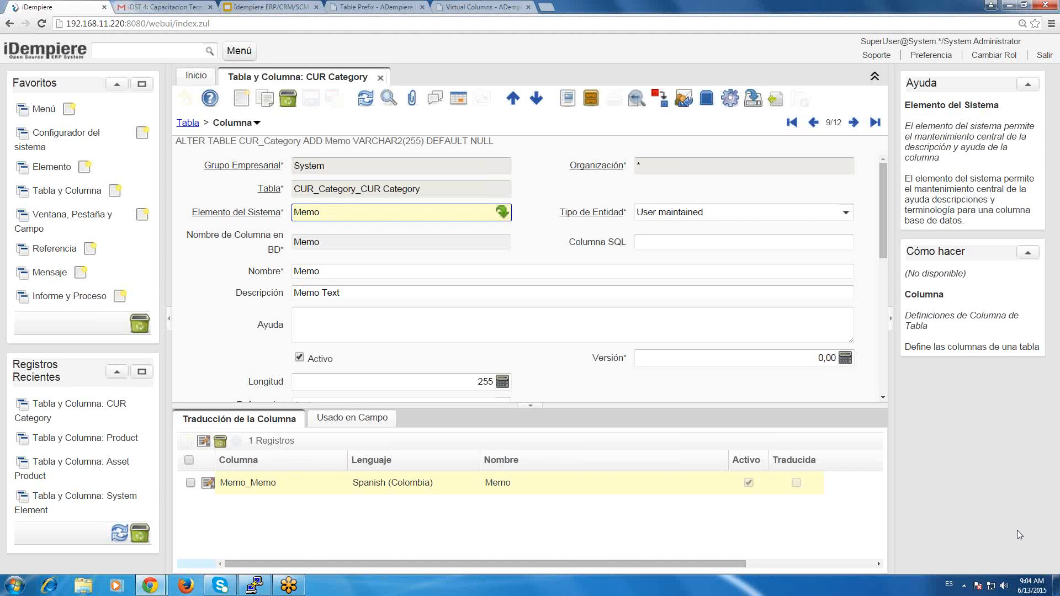
pyautogui.click(1051, 550)
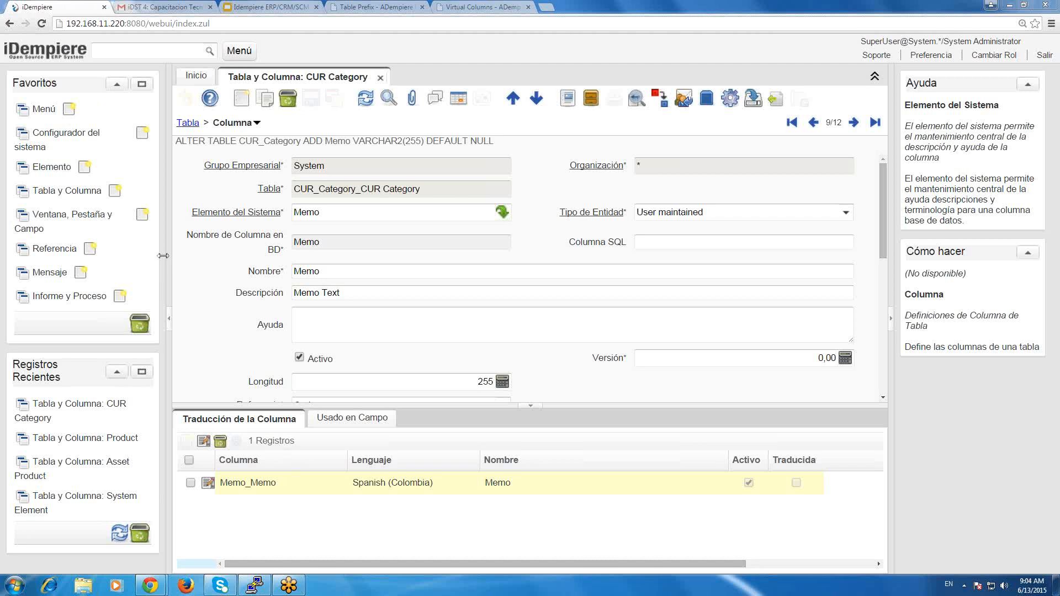
pyautogui.click(250, 247)
# Return to the CUR_Category table record and look through its column list from Memo back to AD_Client_ID.
pyautogui.click(186, 123)
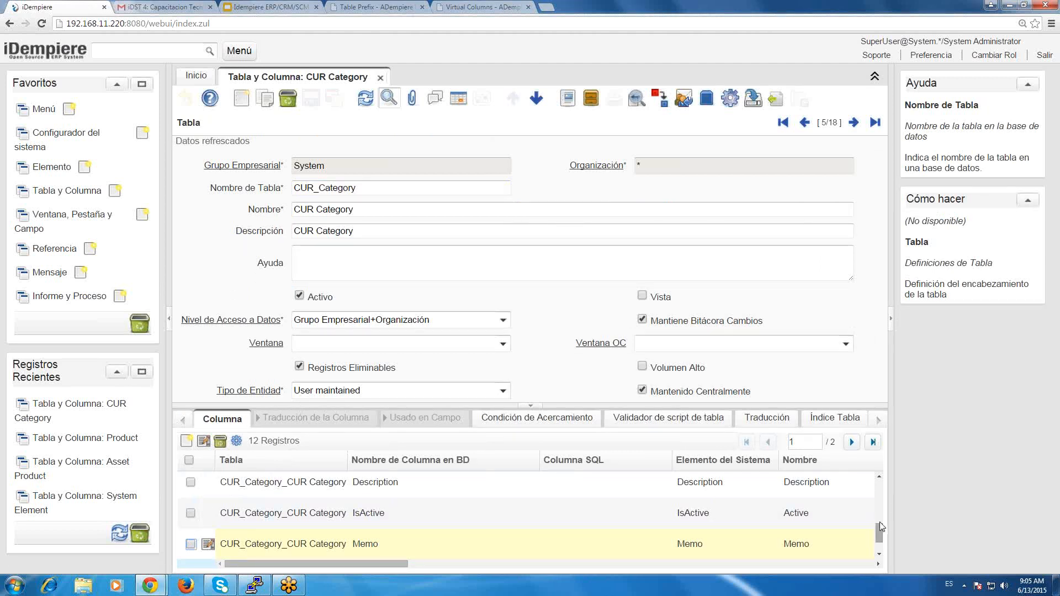
pyautogui.moveTo(880, 522); pyautogui.dragTo(882, 485)
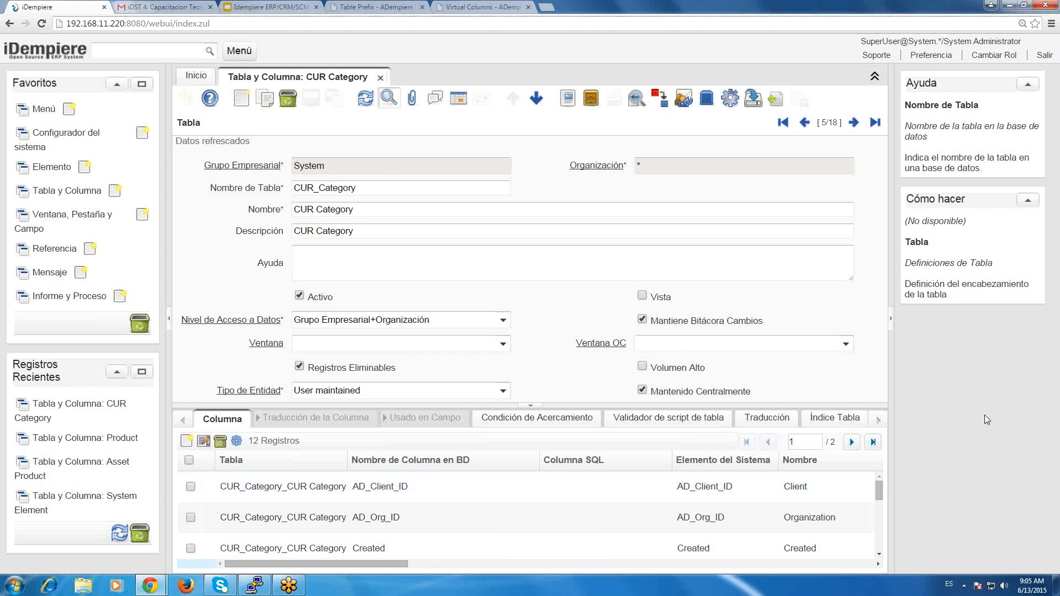
# Open the AD_Client_ID column of CUR_Category and examine its system element and entity type.
pyautogui.click(208, 490)
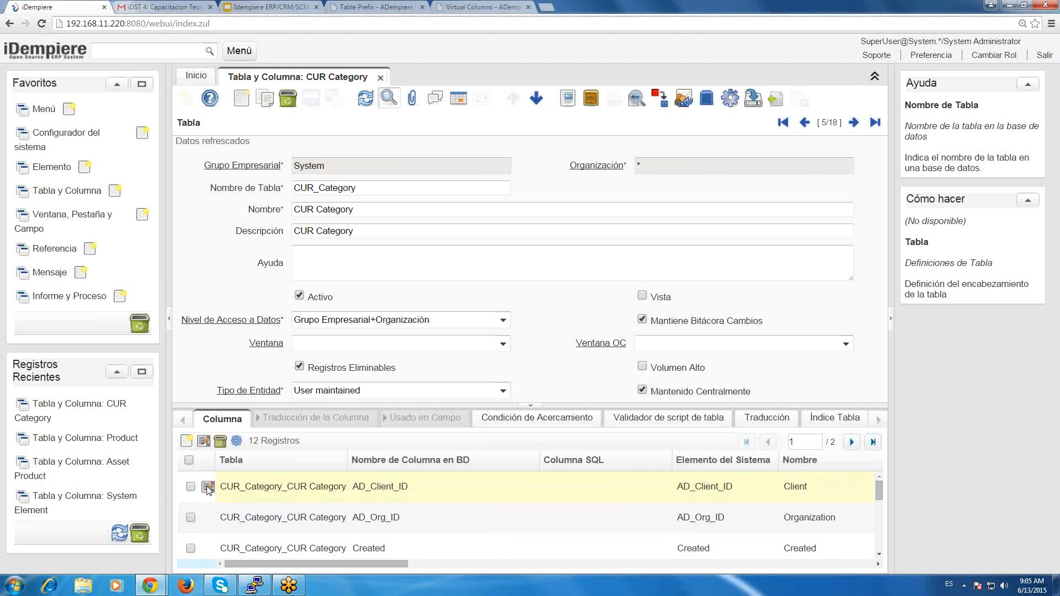
pyautogui.click(207, 488)
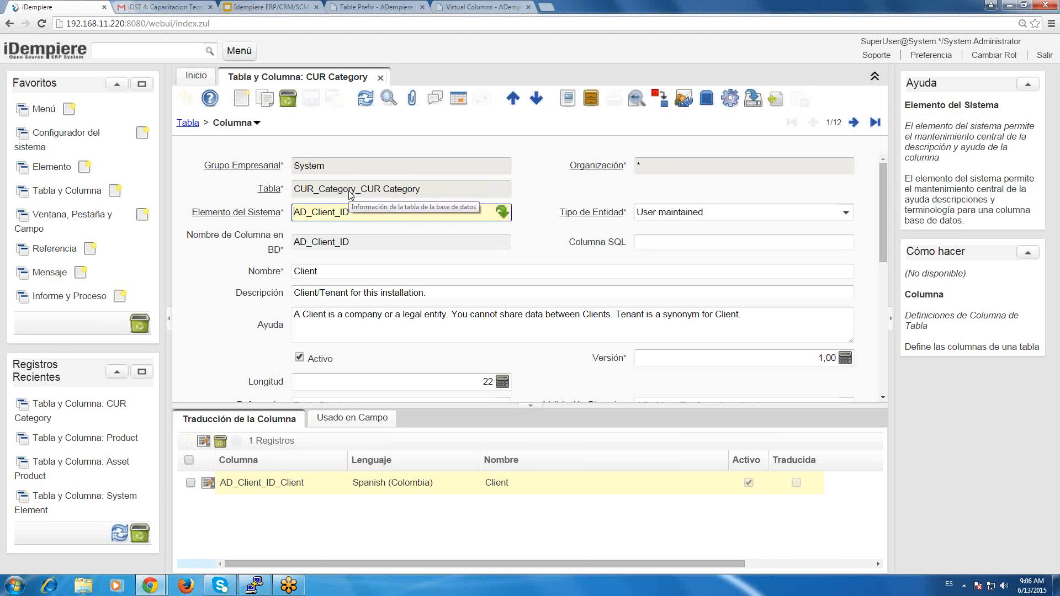
pyautogui.moveTo(385, 212); pyautogui.dragTo(269, 202)
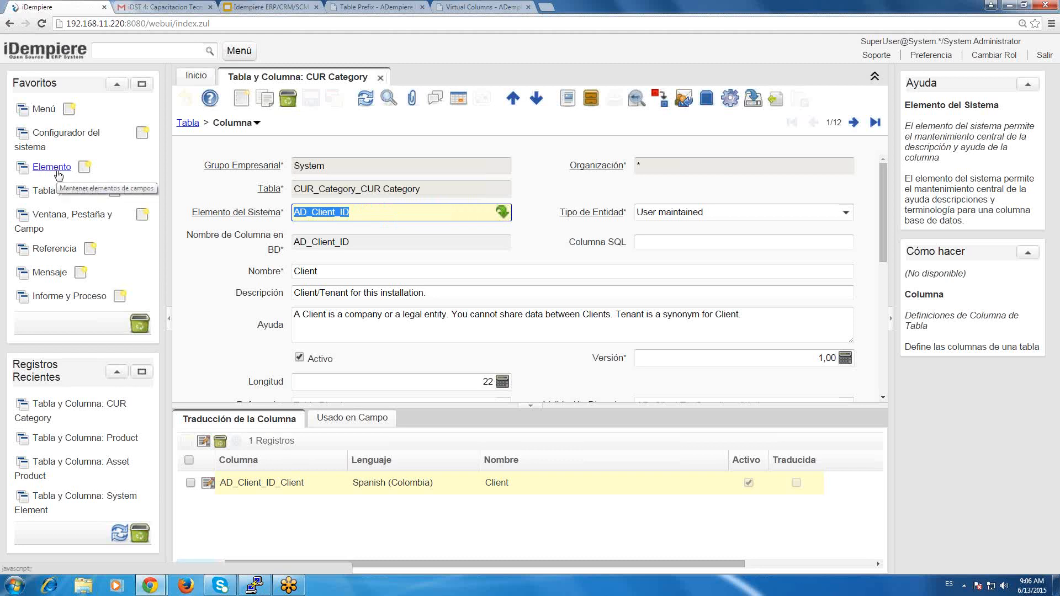
pyautogui.click(788, 211)
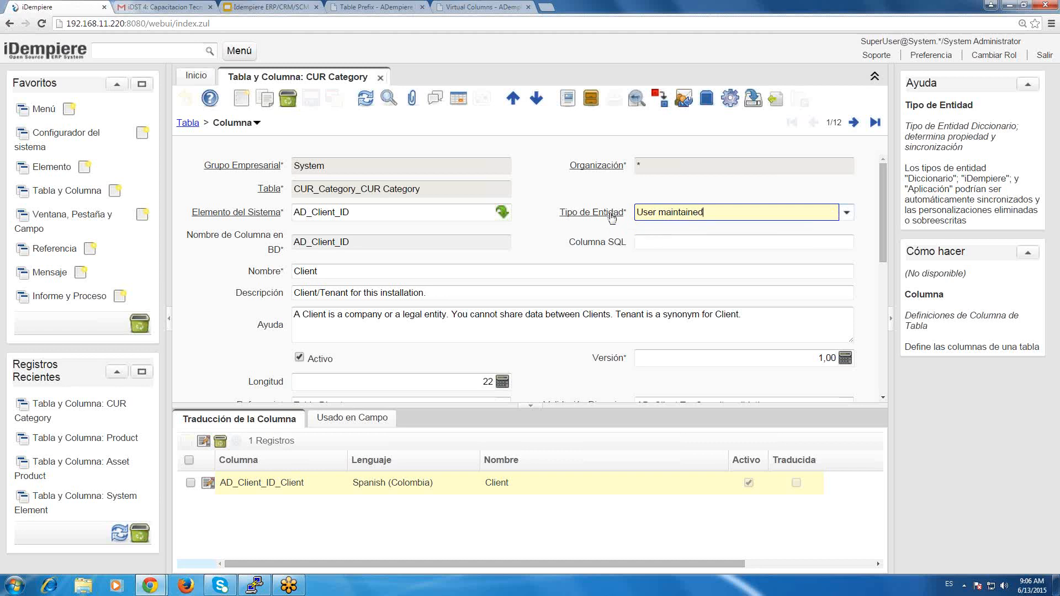
pyautogui.click(847, 213)
pyautogui.click(850, 213)
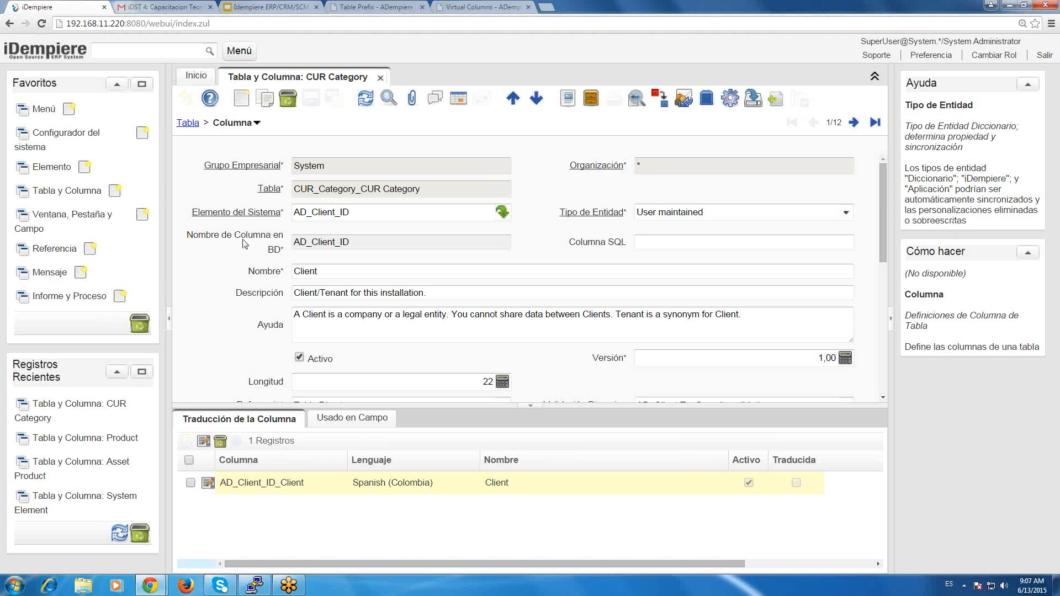
# Compare the column's database name with its system element and check the Column SQL field.
pyautogui.click(364, 245)
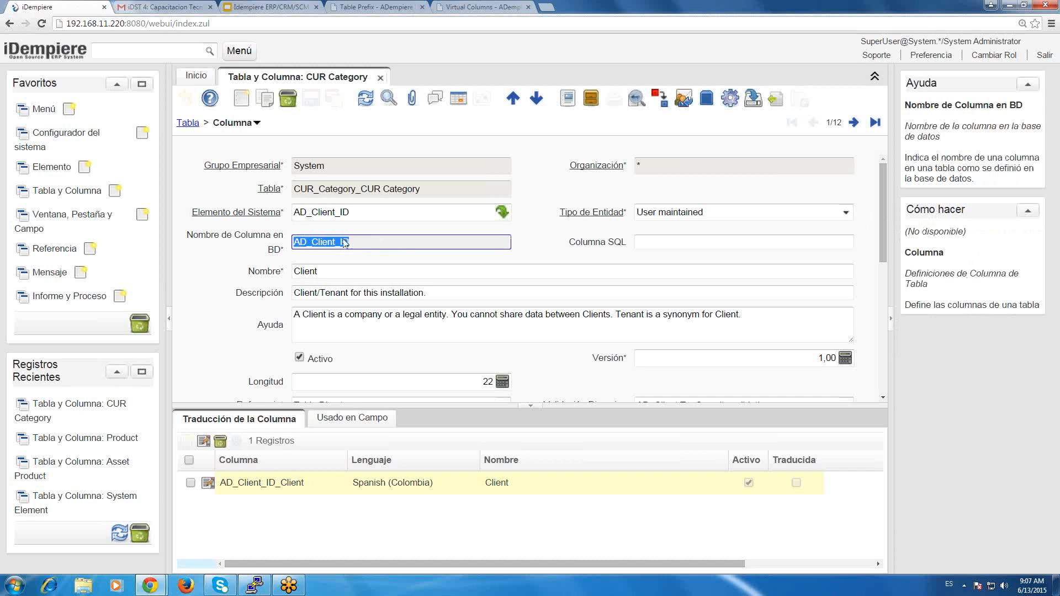
pyautogui.click(360, 212)
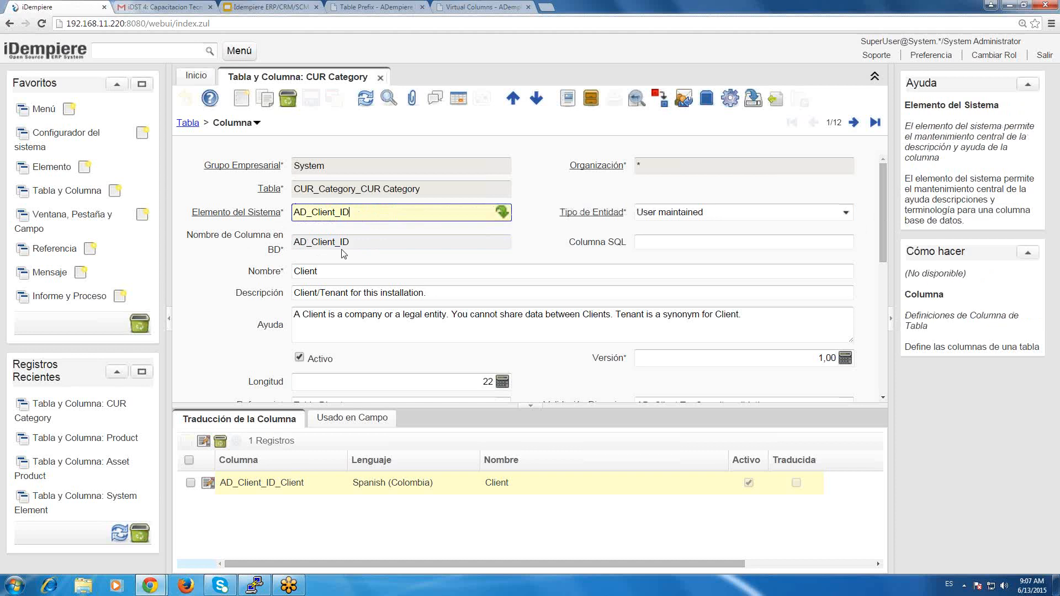
pyautogui.moveTo(359, 246); pyautogui.dragTo(297, 244)
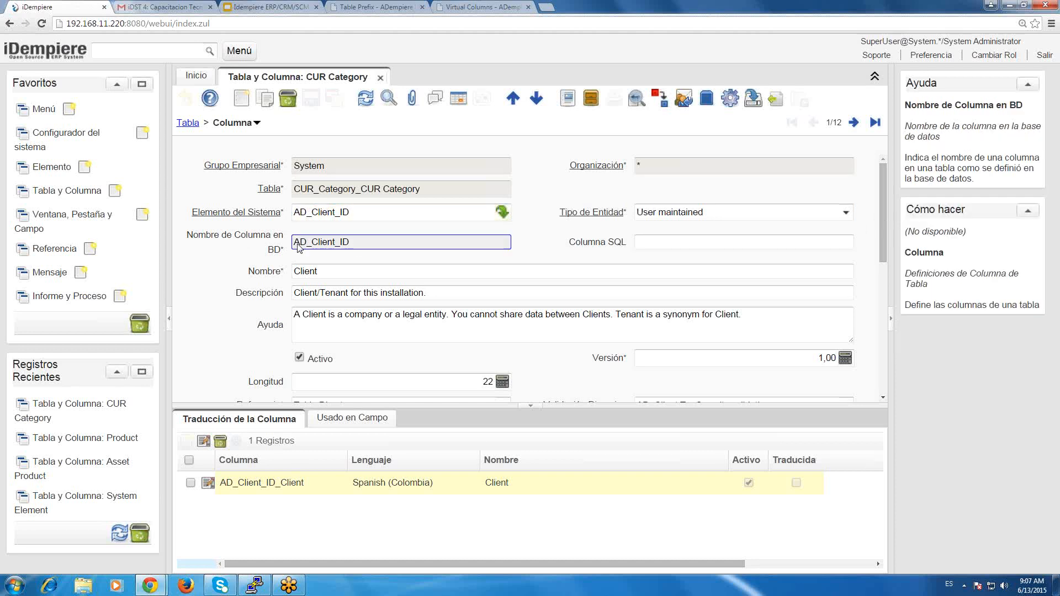
pyautogui.click(374, 248)
pyautogui.click(659, 242)
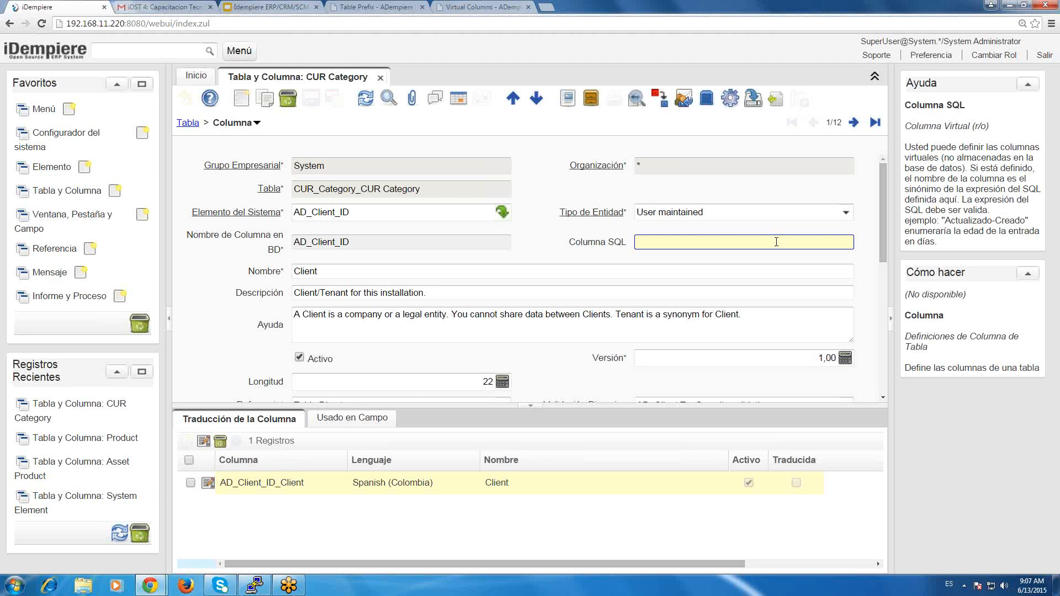
# Review the AD_Client_ID column's name, description and help text.
pyautogui.click(406, 267)
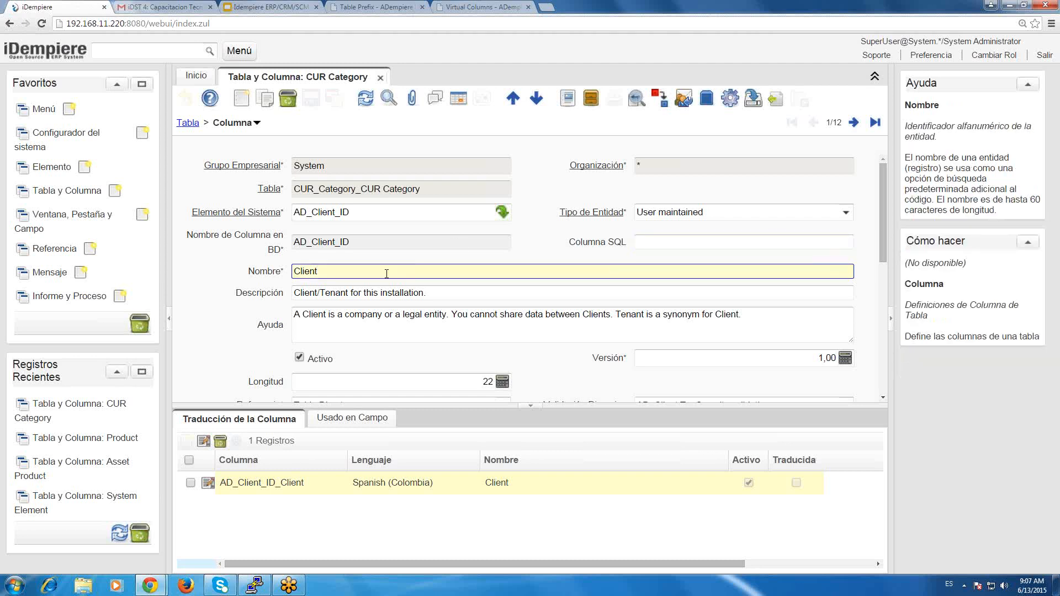
pyautogui.moveTo(349, 272); pyautogui.dragTo(287, 268)
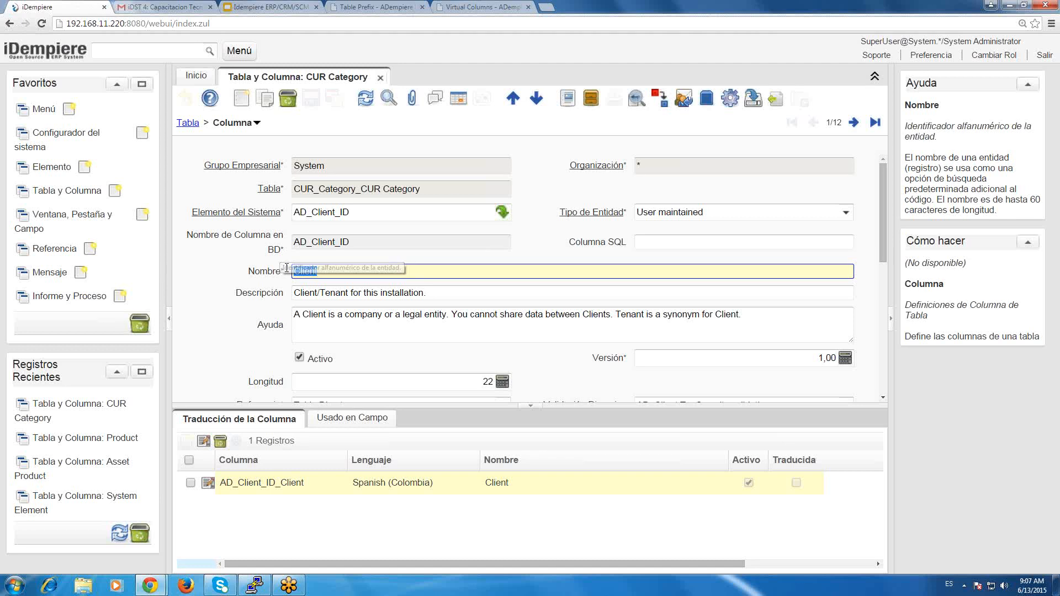
pyautogui.click(422, 272)
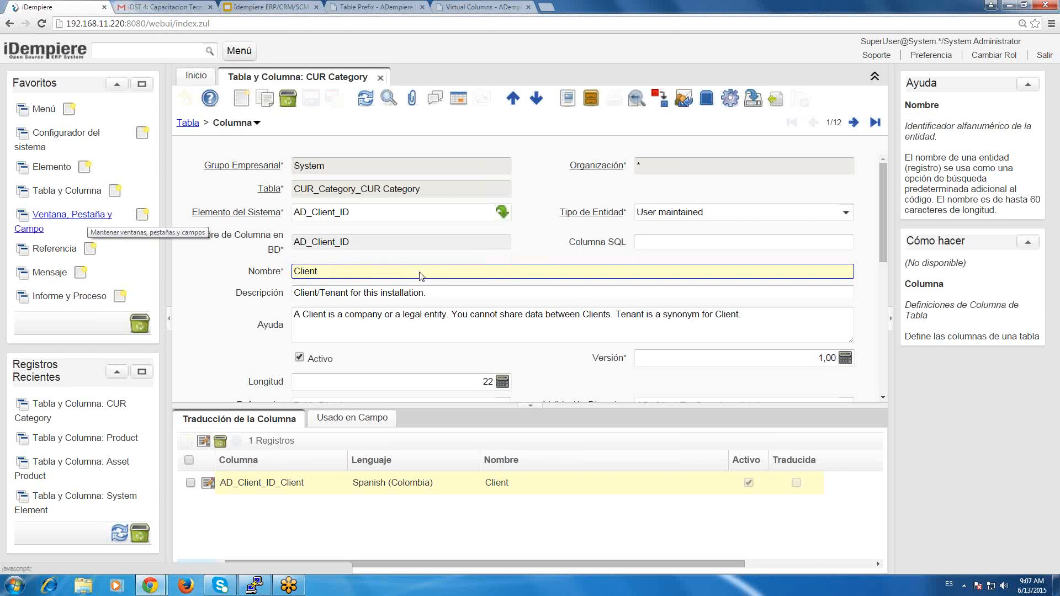
pyautogui.moveTo(409, 275); pyautogui.dragTo(274, 271)
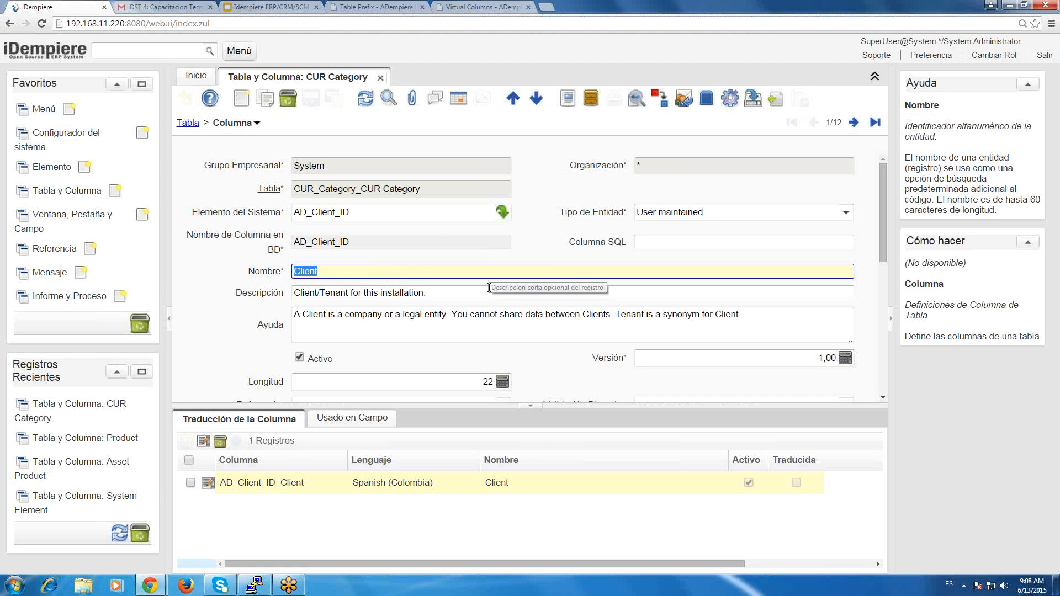
pyautogui.moveTo(489, 288); pyautogui.dragTo(299, 293)
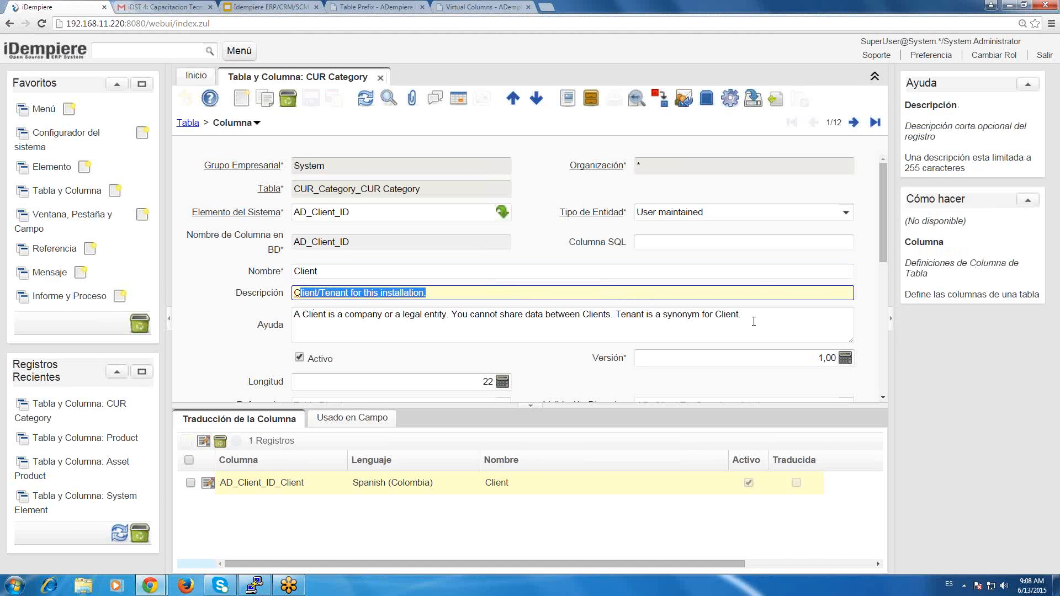
pyautogui.moveTo(754, 321); pyautogui.dragTo(152, 294)
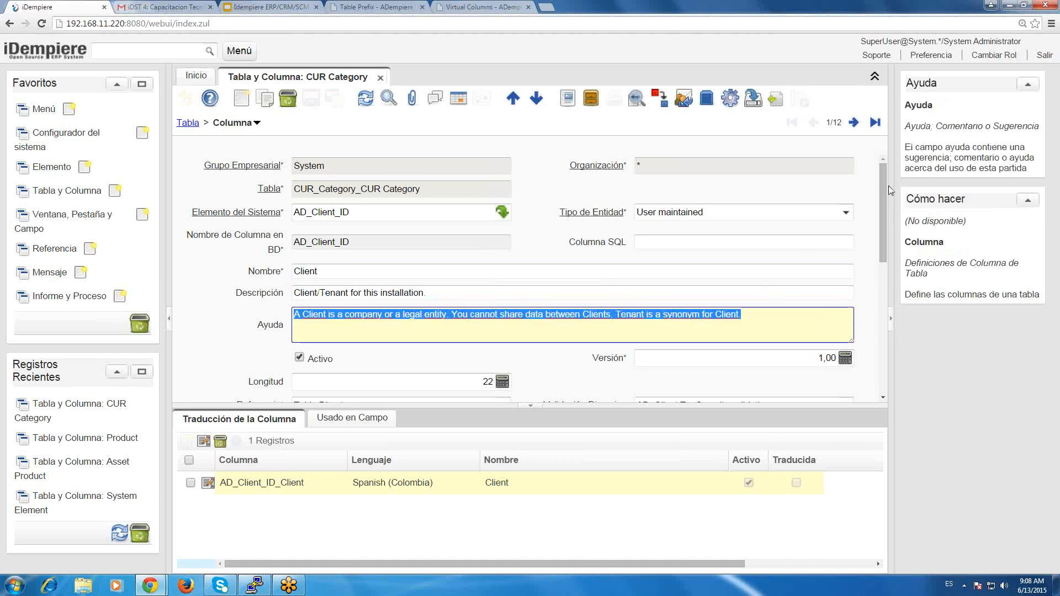
# Examine the AD_Client_ID column's version and length settings, then its database column name.
pyautogui.scroll(-2, 887, 229)
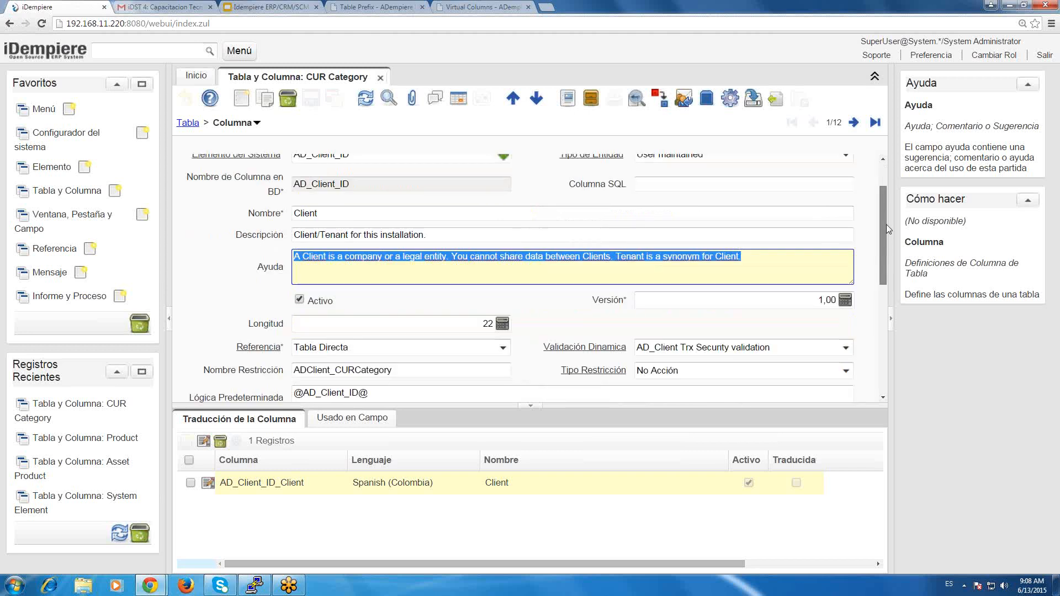
pyautogui.moveTo(880, 230); pyautogui.dragTo(880, 239)
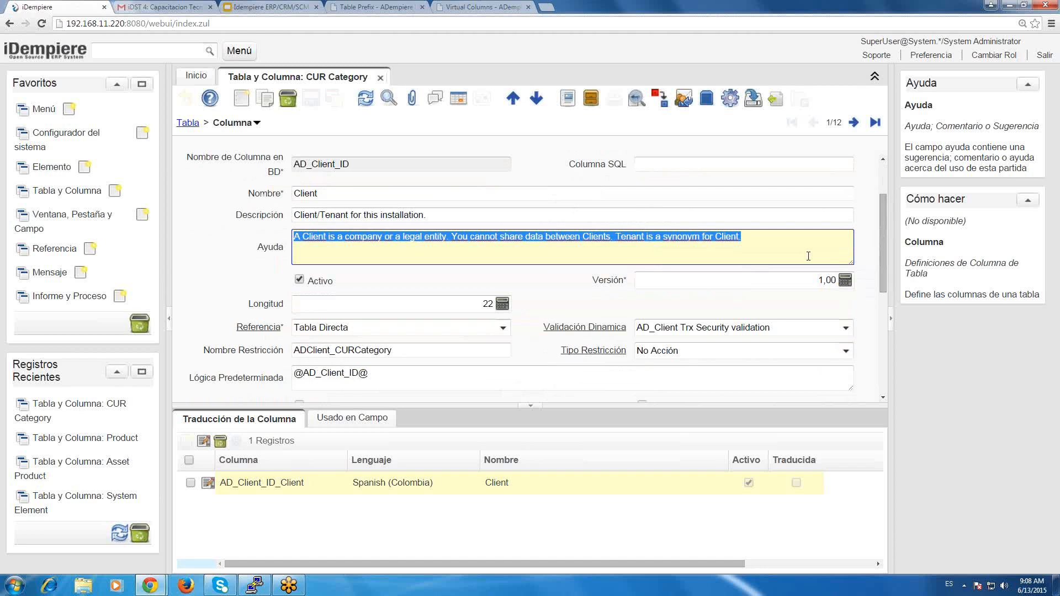
pyautogui.click(797, 276)
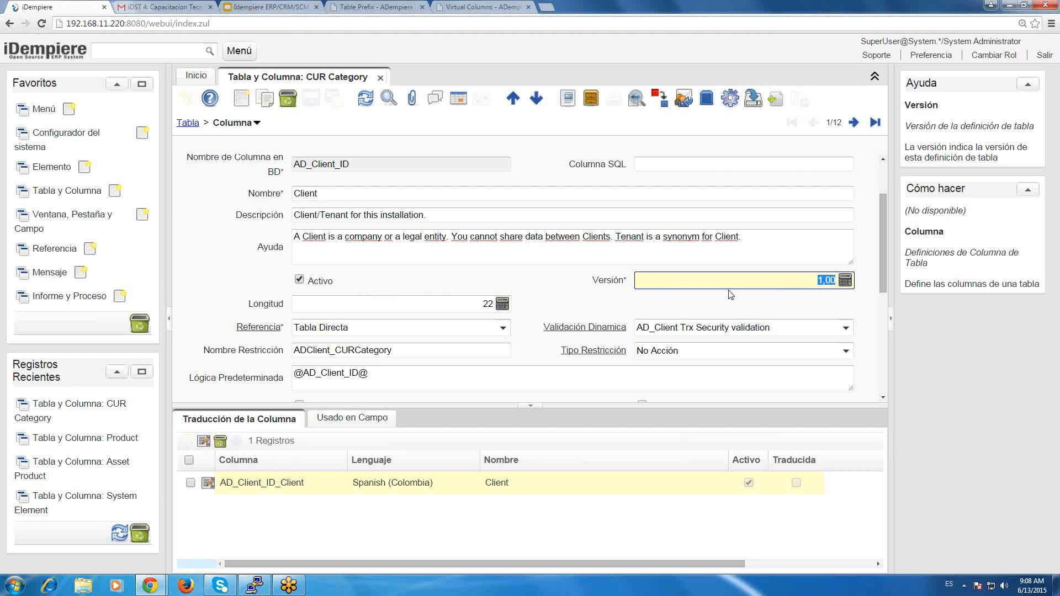
pyautogui.click(701, 283)
pyautogui.moveTo(719, 282); pyautogui.dragTo(871, 297)
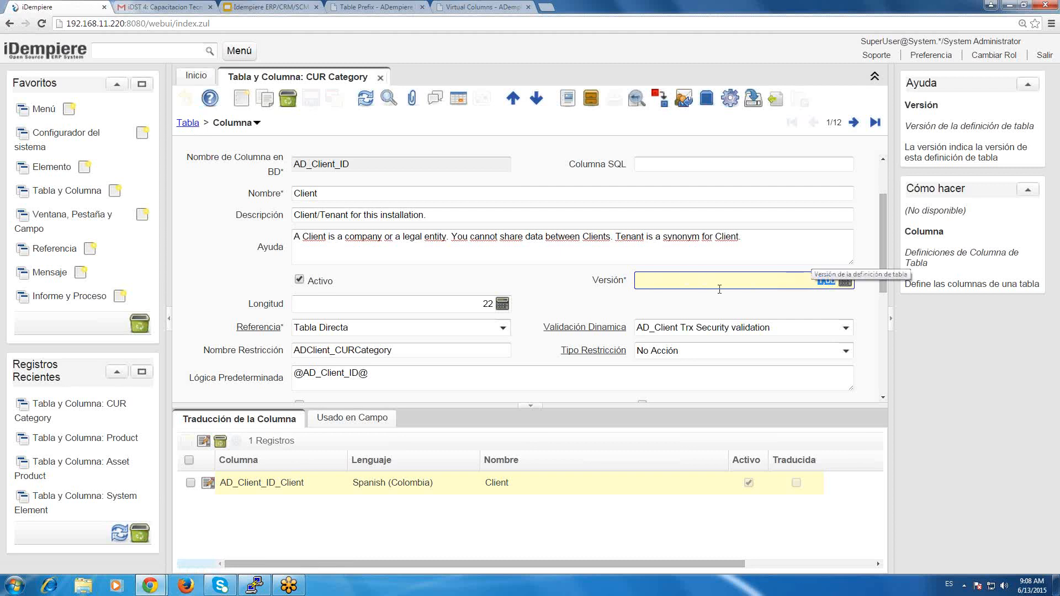
pyautogui.click(485, 303)
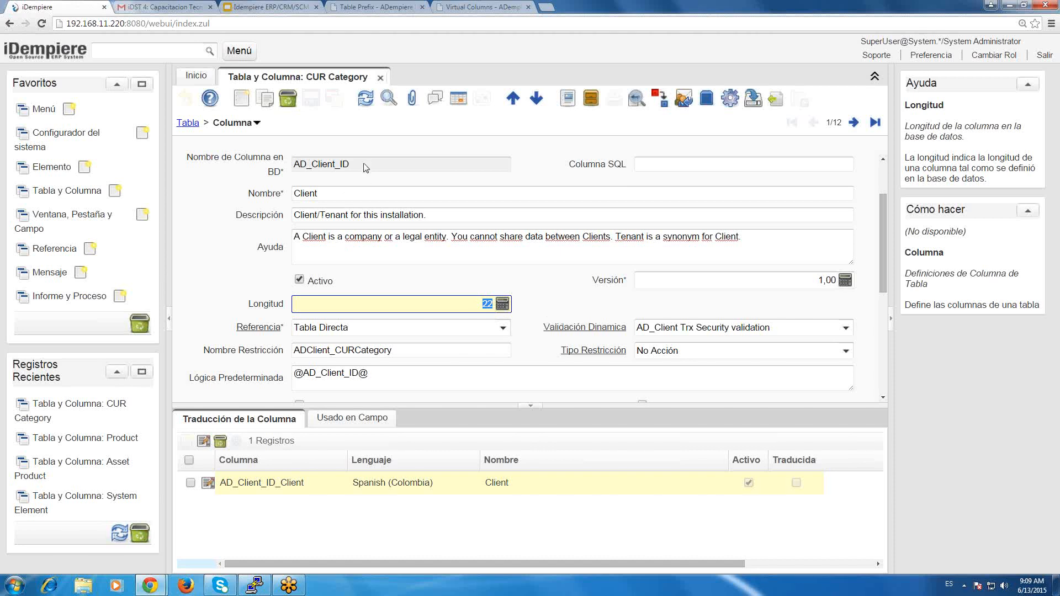
pyautogui.moveTo(364, 165); pyautogui.dragTo(276, 160)
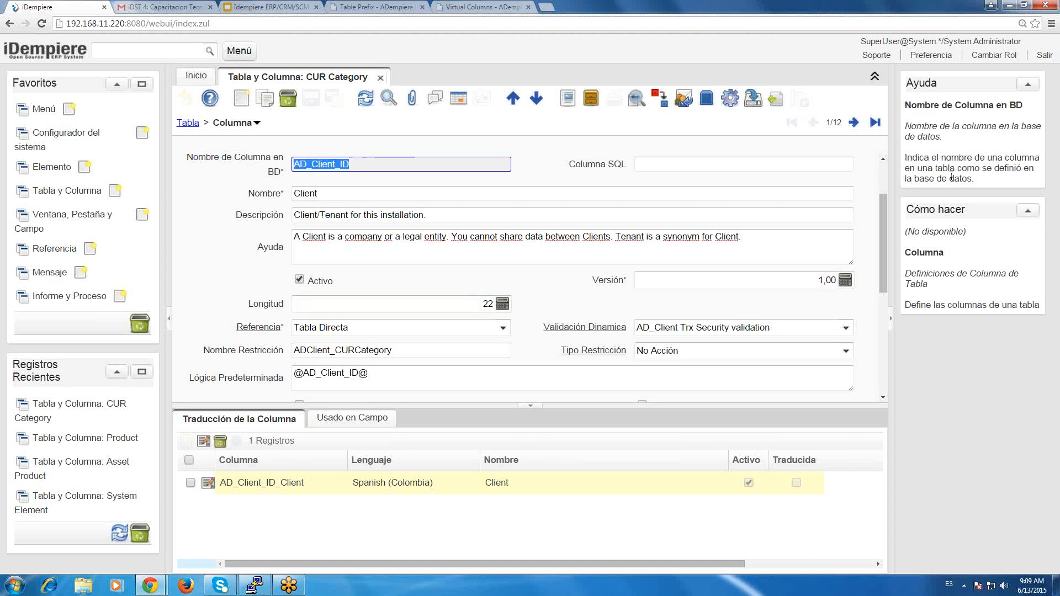
# Go to the last column record of CUR_Category and step back to the Memo column.
pyautogui.click(859, 126)
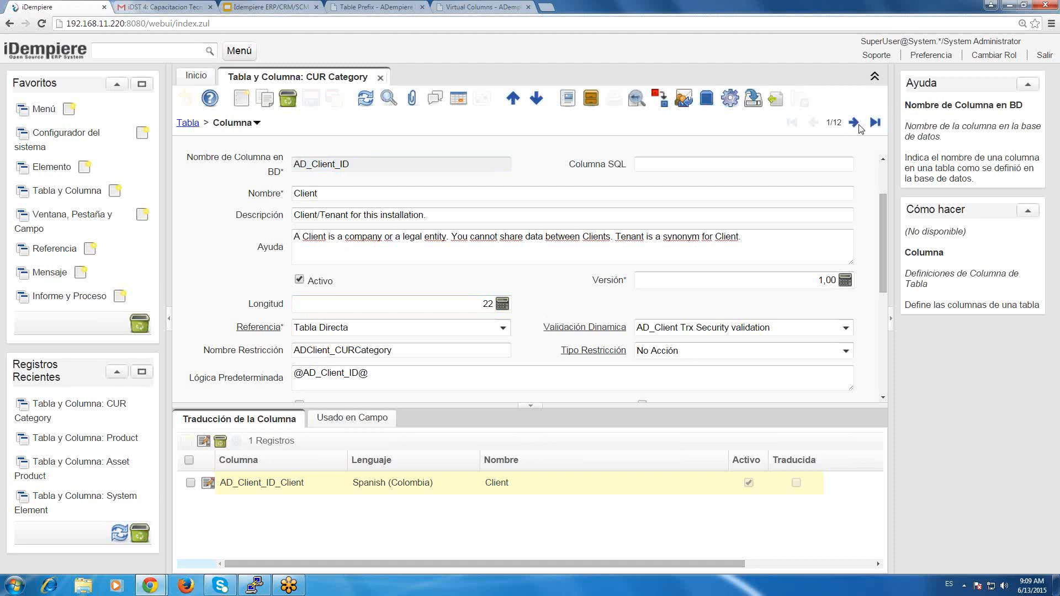
pyautogui.click(808, 124)
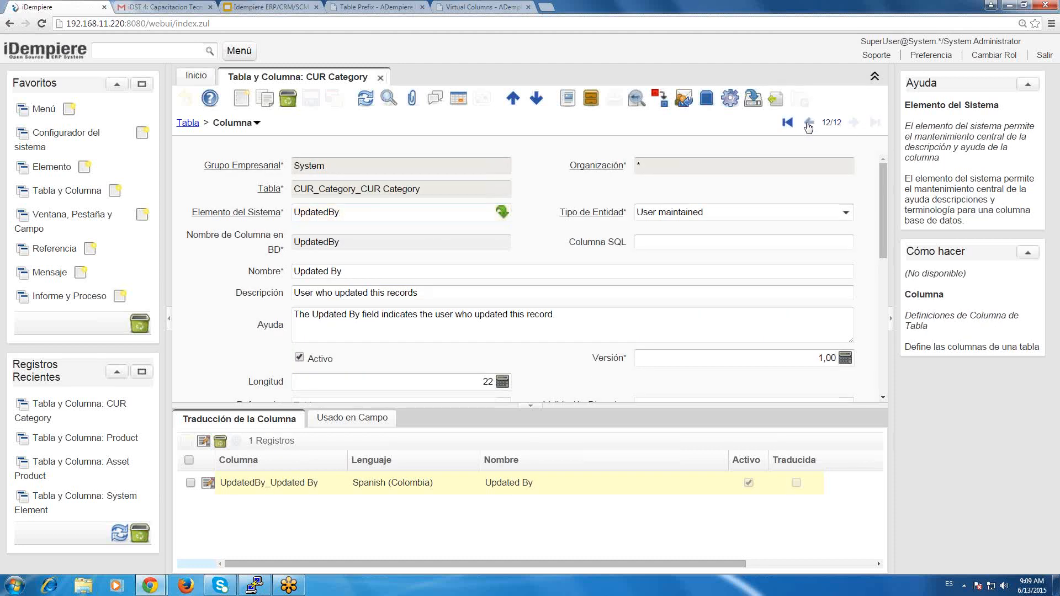
pyautogui.click(808, 124)
pyautogui.click(808, 124)
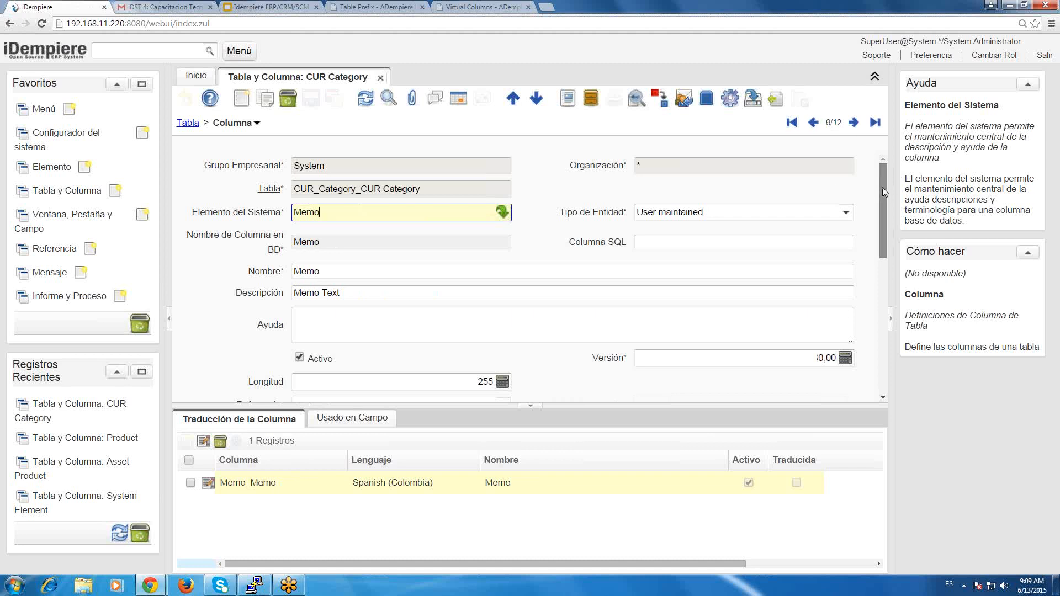
# Clear the Memo column's length and undo the deletion.
pyautogui.moveTo(883, 188); pyautogui.dragTo(886, 200)
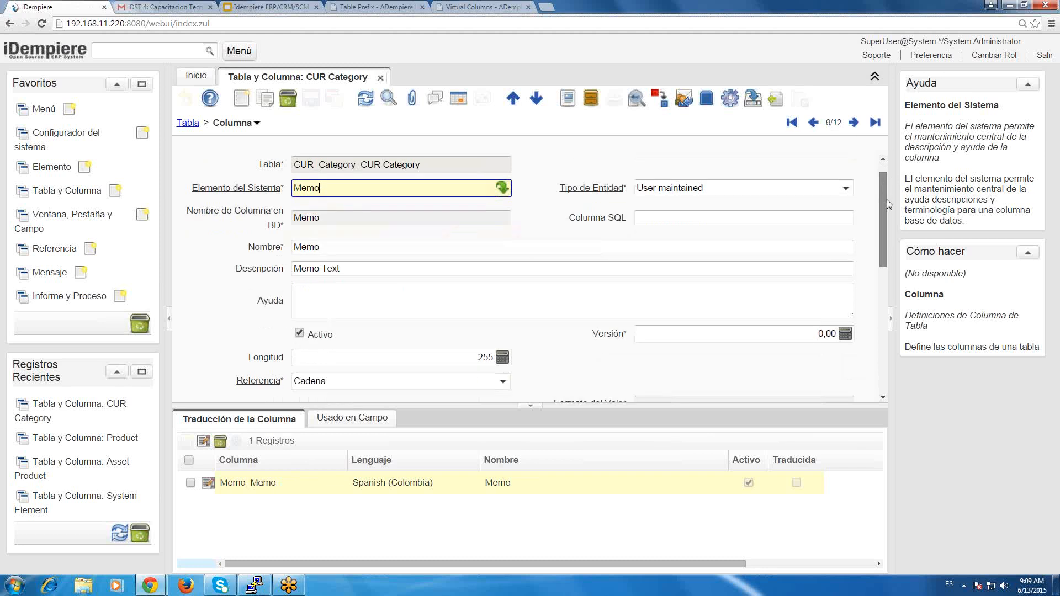
pyautogui.click(486, 279)
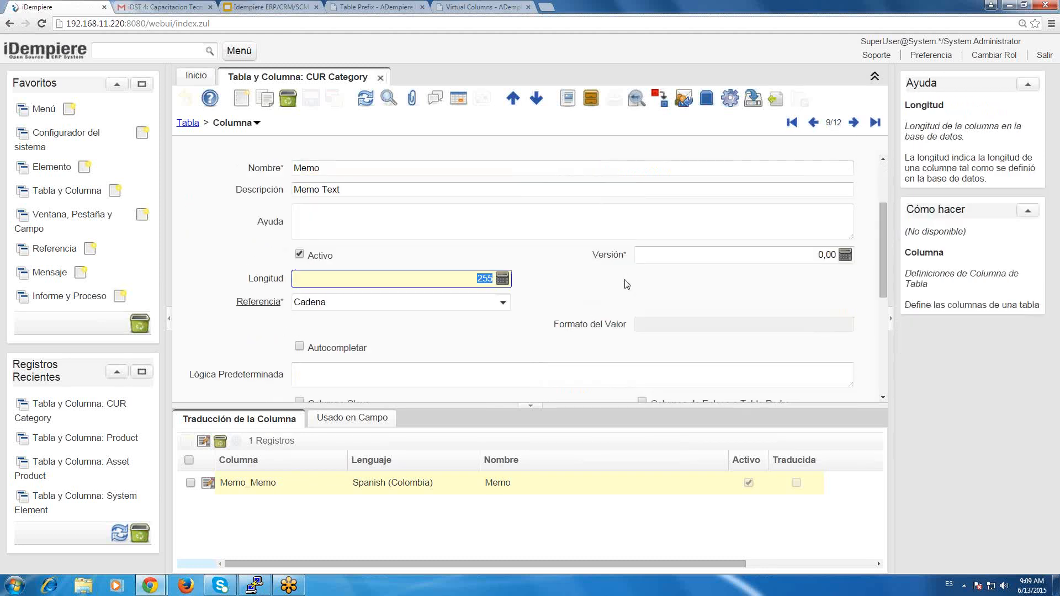
pyautogui.press('BackSpace')
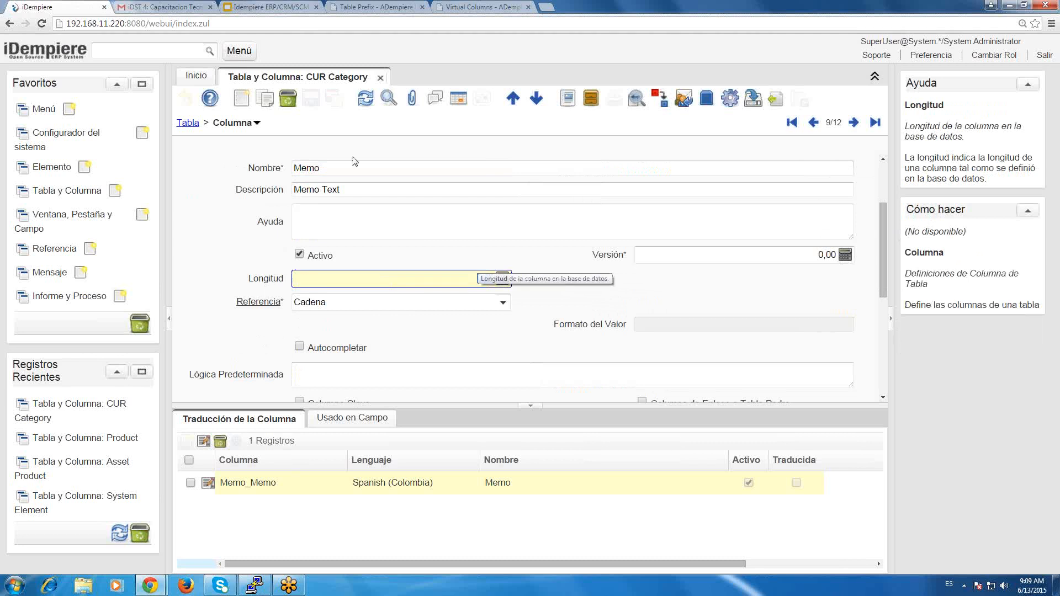
pyautogui.hotkey('ctrl', 'z')
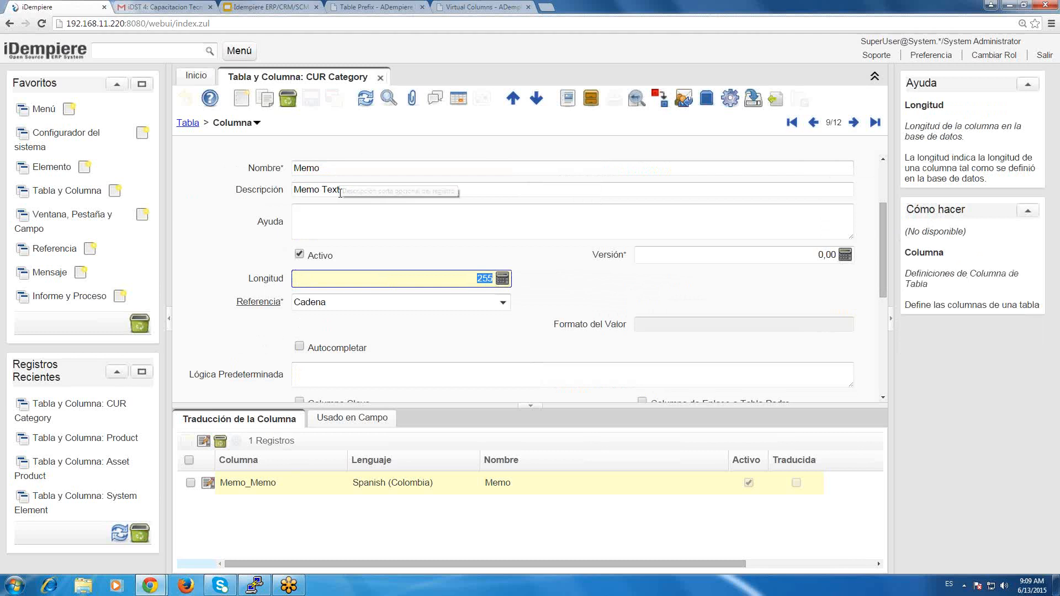
# Show the available reference types for the Memo column.
pyautogui.click(396, 303)
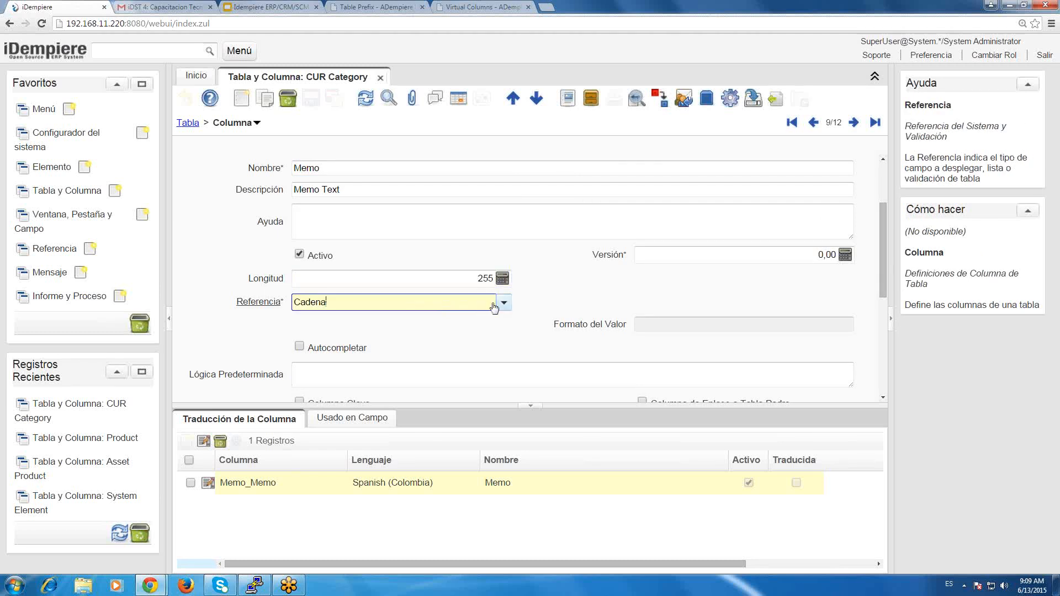
pyautogui.click(503, 304)
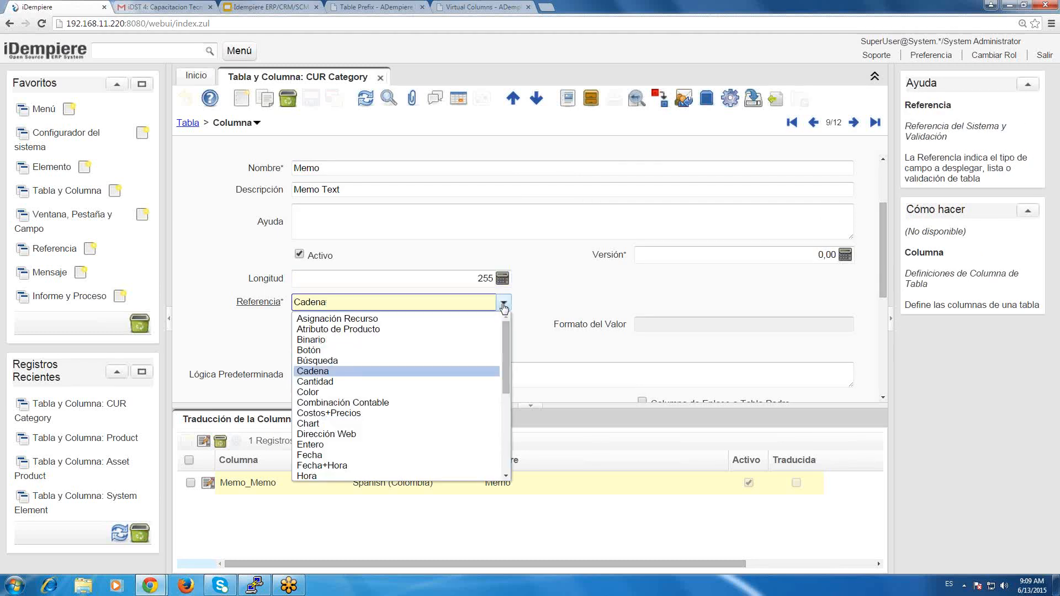
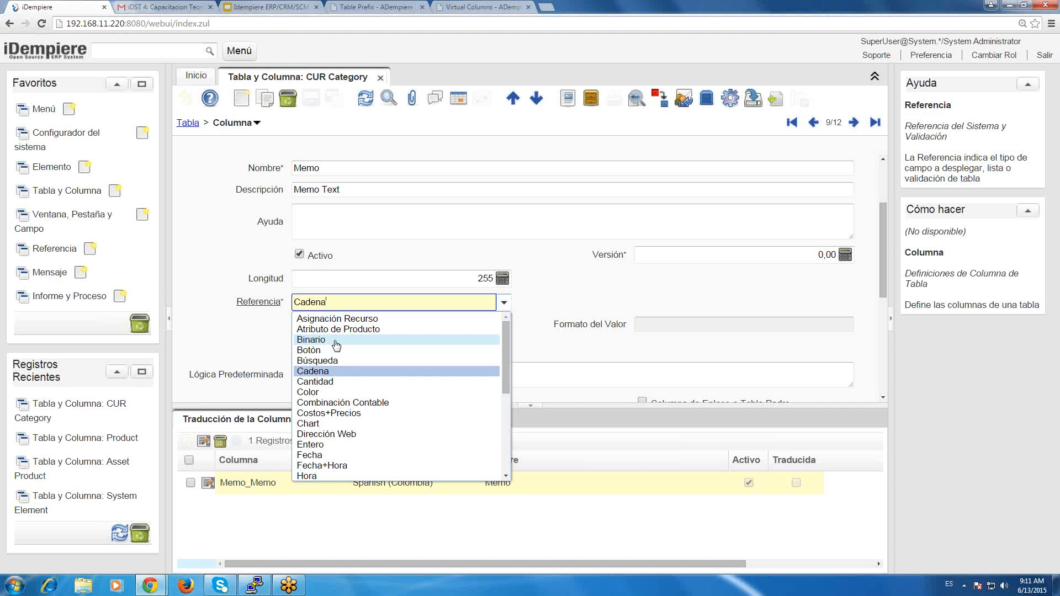
# Browse the full list of reference types available for the Memo column, from its start to its last entries.
pyautogui.click(434, 169)
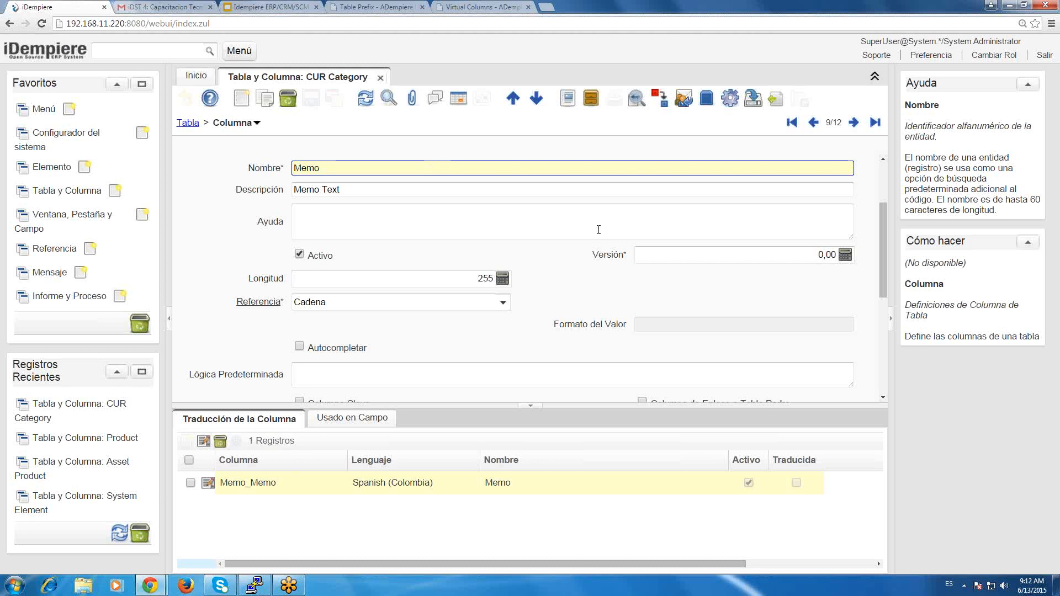
pyautogui.click(500, 302)
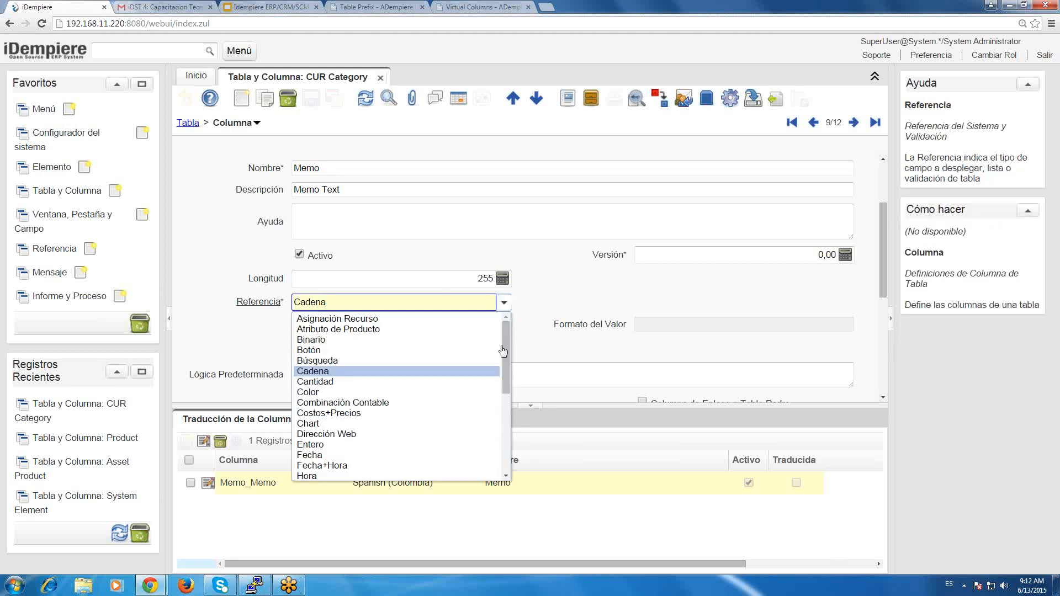
pyautogui.moveTo(500, 344); pyautogui.dragTo(497, 399)
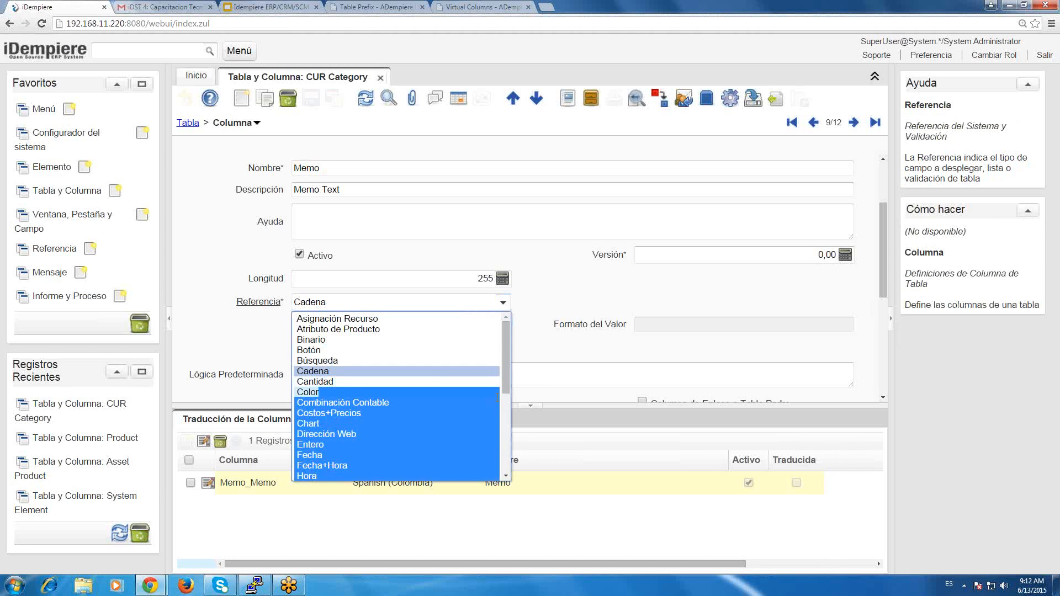
pyautogui.click(500, 302)
pyautogui.click(500, 303)
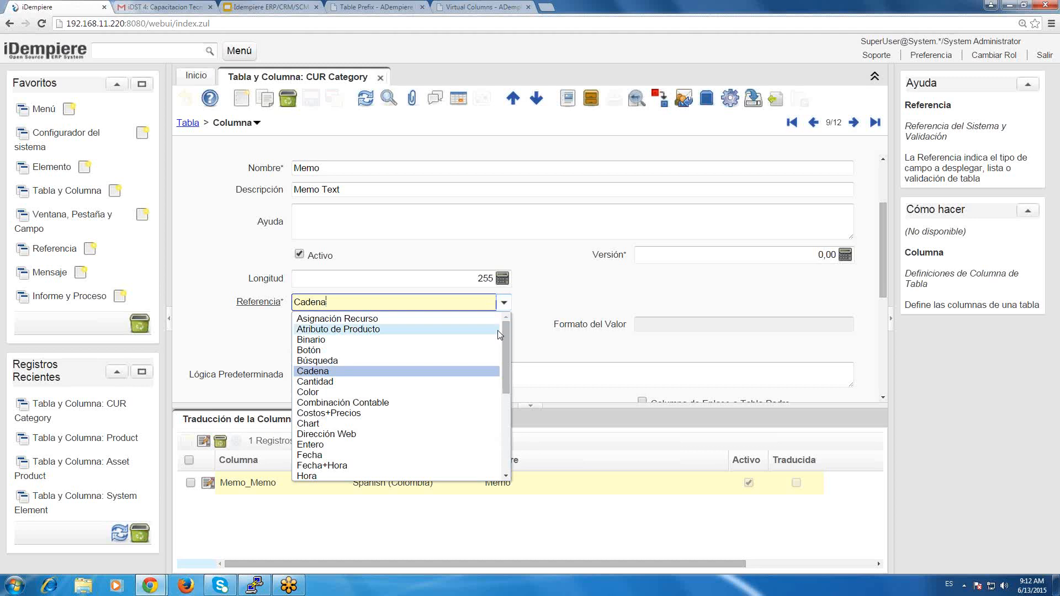
pyautogui.moveTo(505, 353); pyautogui.dragTo(508, 445)
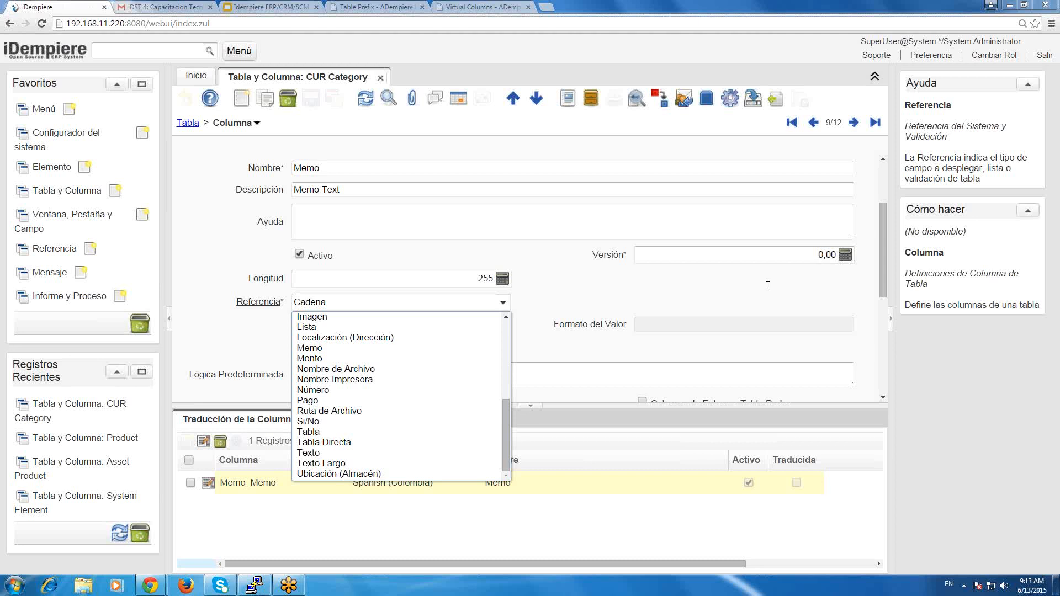
pyautogui.click(208, 326)
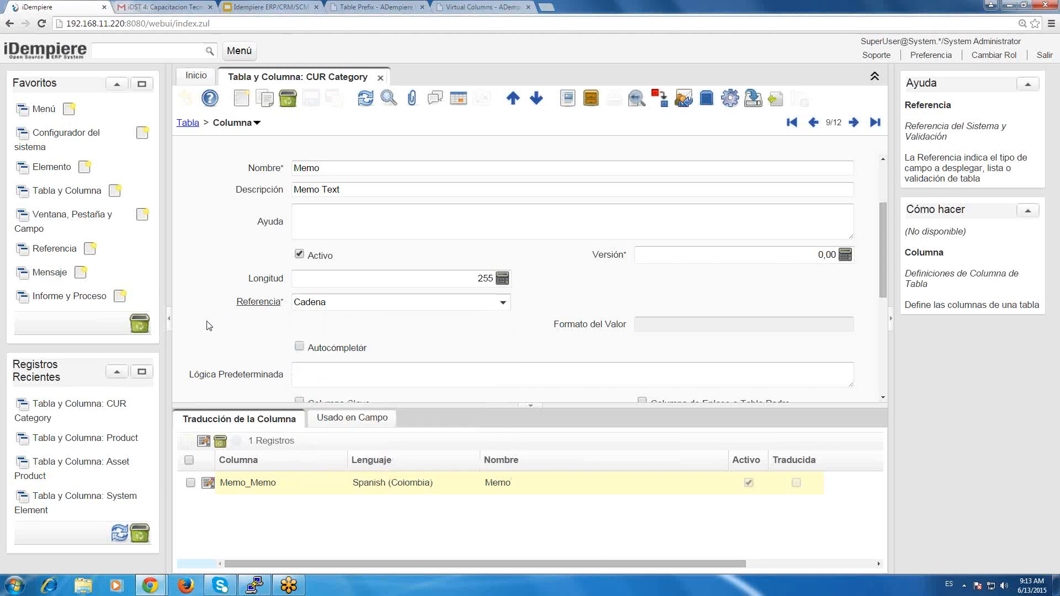
pyautogui.click(513, 302)
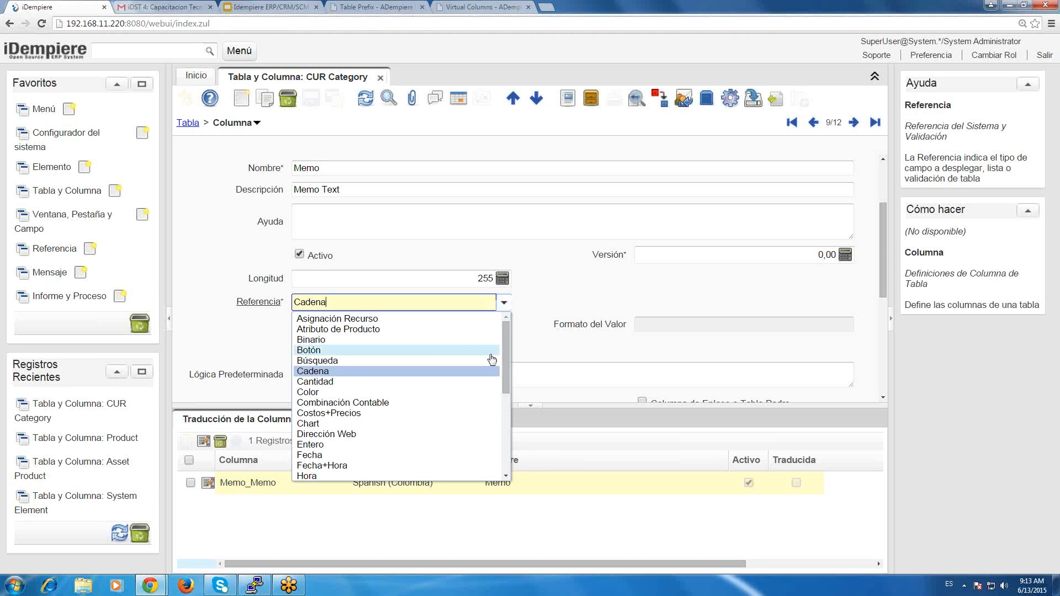
pyautogui.moveTo(505, 360); pyautogui.dragTo(505, 394)
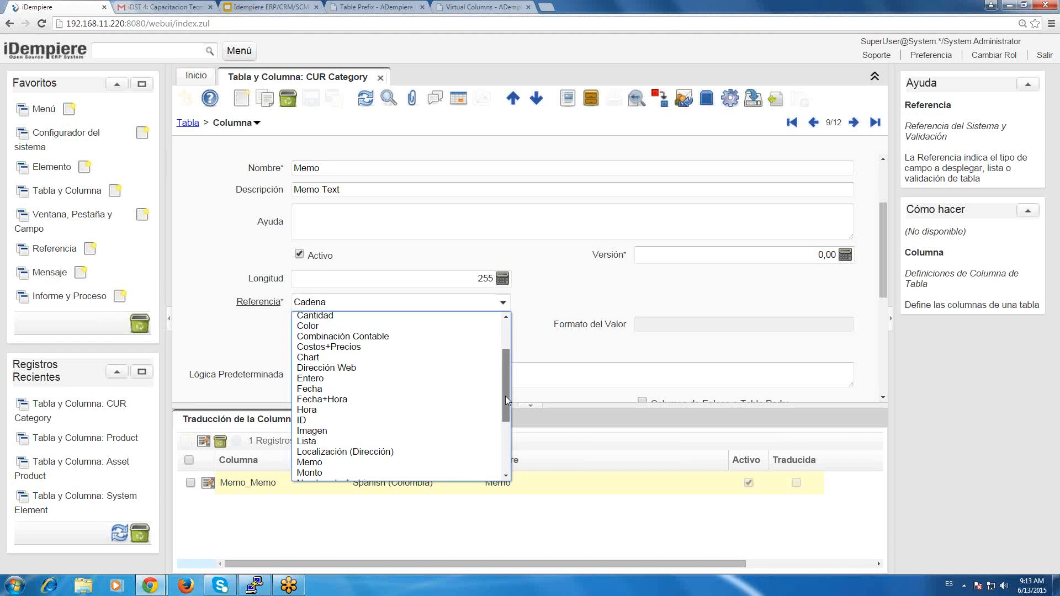
pyautogui.moveTo(506, 396); pyautogui.dragTo(505, 402)
pyautogui.click(812, 297)
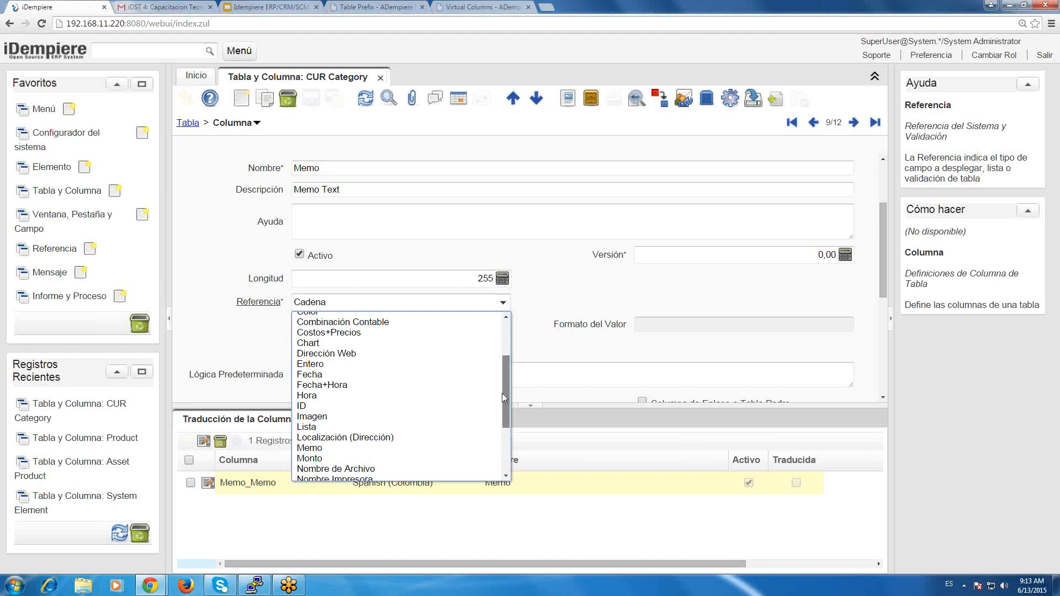
# Set the Memo column's reference type to Memo and switch it back to Cadena.
pyautogui.scroll(-1, 502, 393)
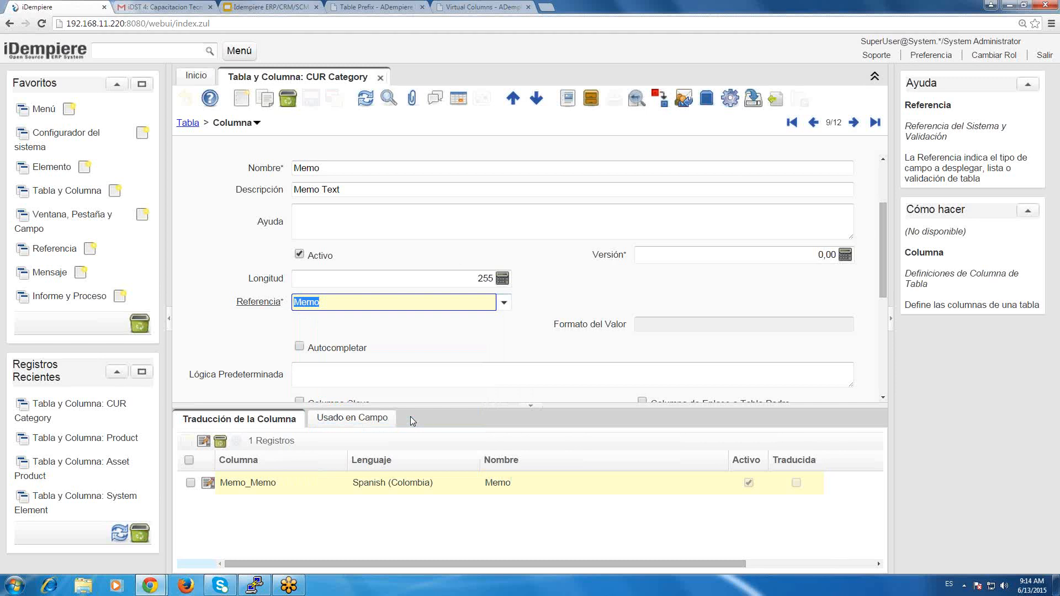
pyautogui.press('Return')
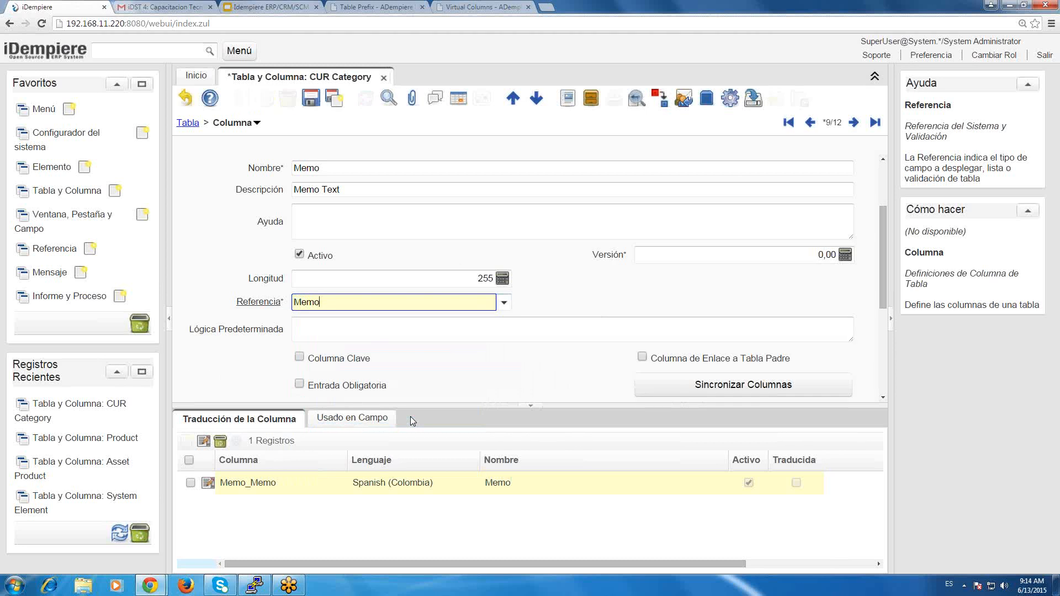
pyautogui.click(503, 304)
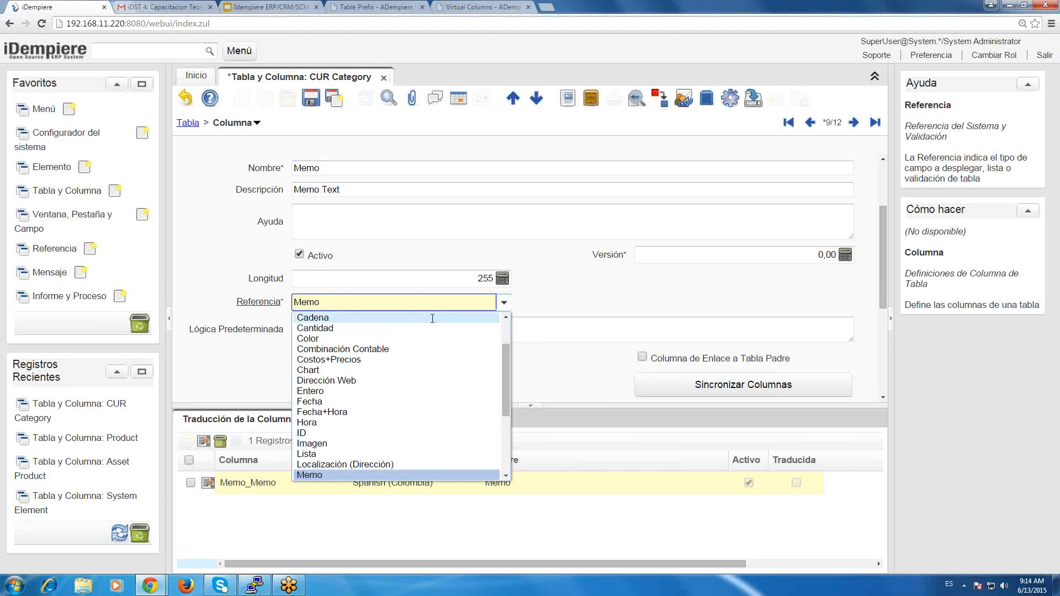
pyautogui.click(432, 318)
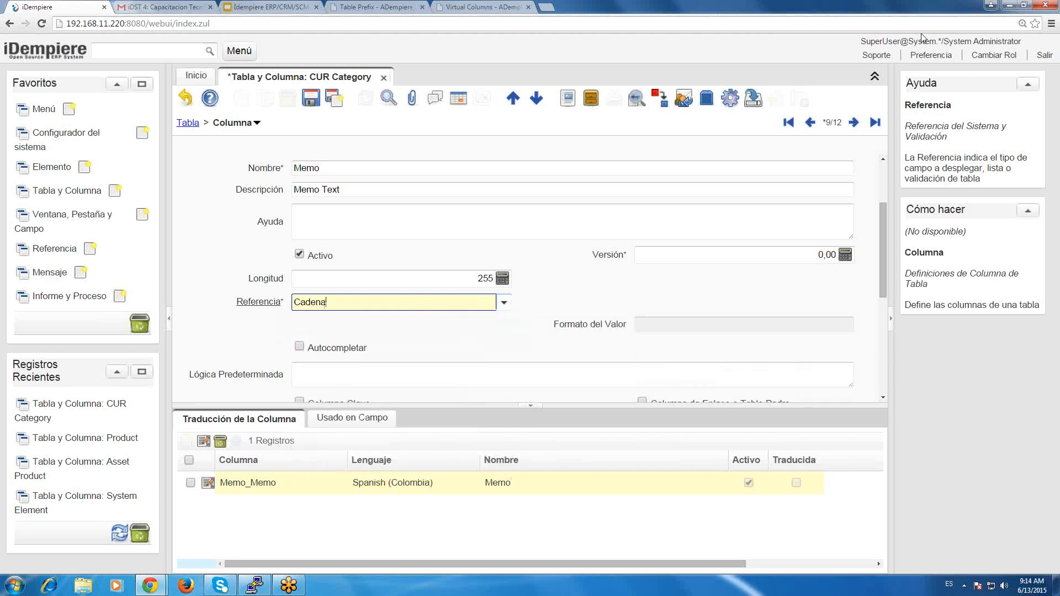
pyautogui.click(875, 10)
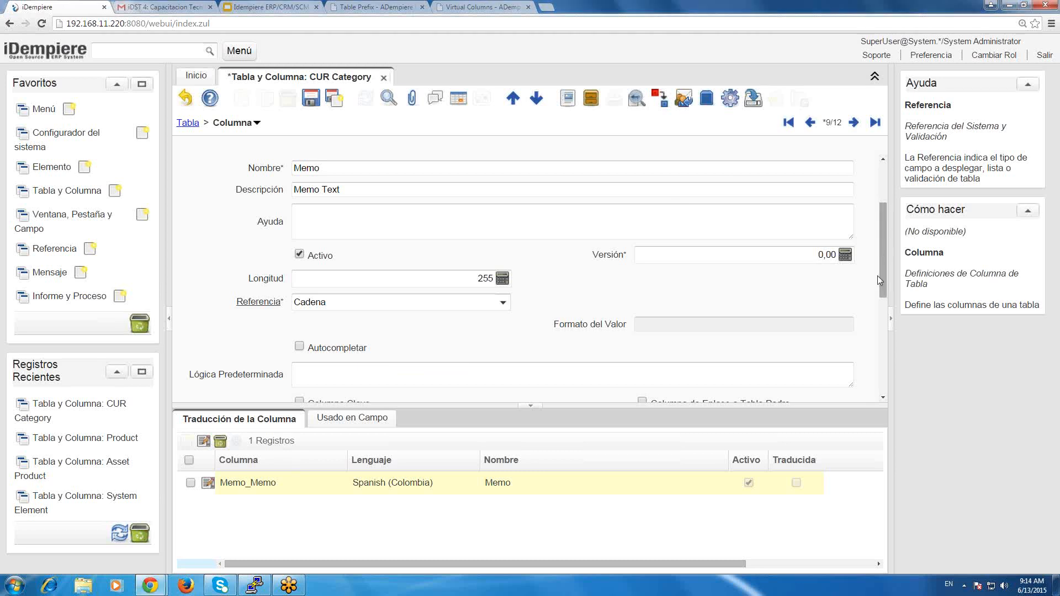
# Examine the Memo column's default logic field with its help text, and the column options below it.
pyautogui.scroll(-1, 876, 276)
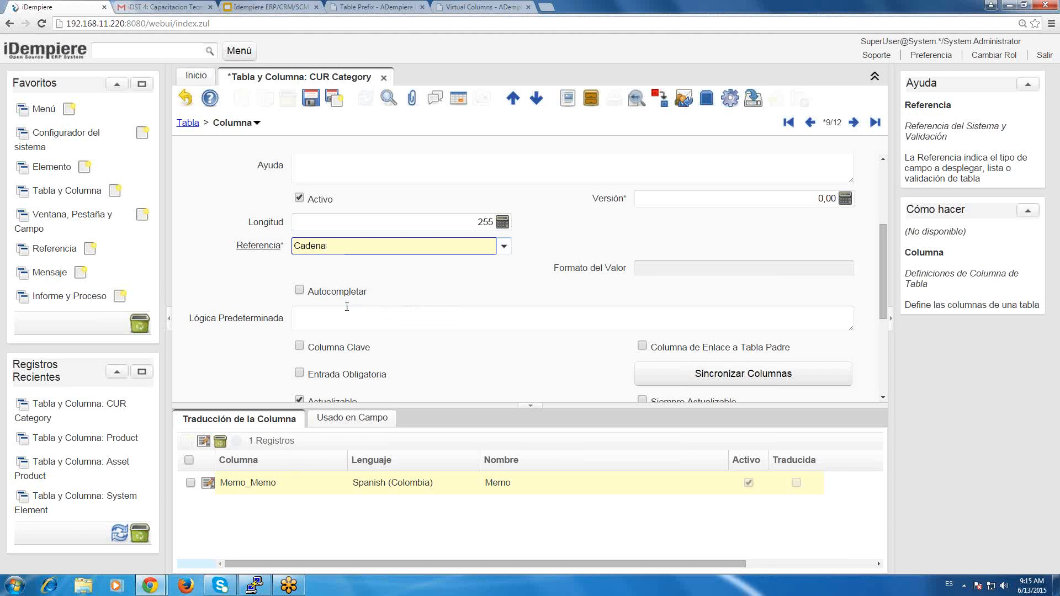
pyautogui.click(347, 306)
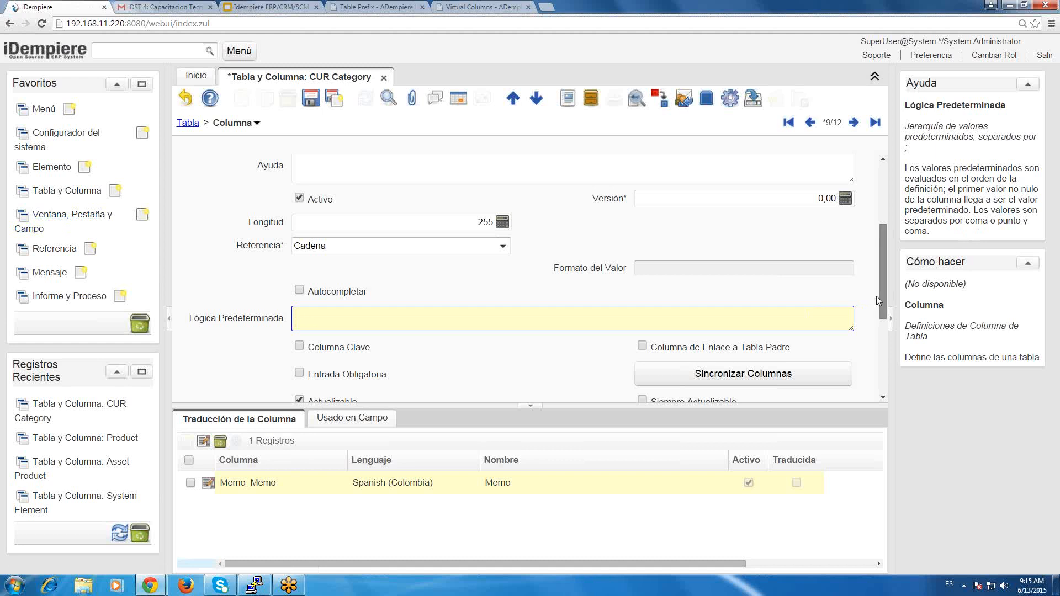
pyautogui.scroll(-2, 877, 297)
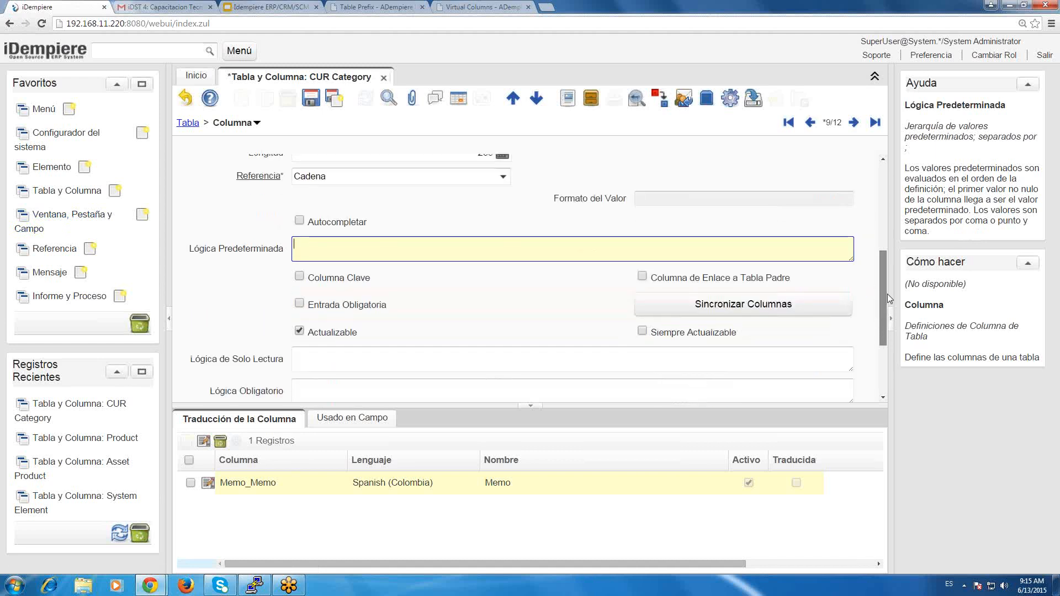
pyautogui.scroll(1, 887, 293)
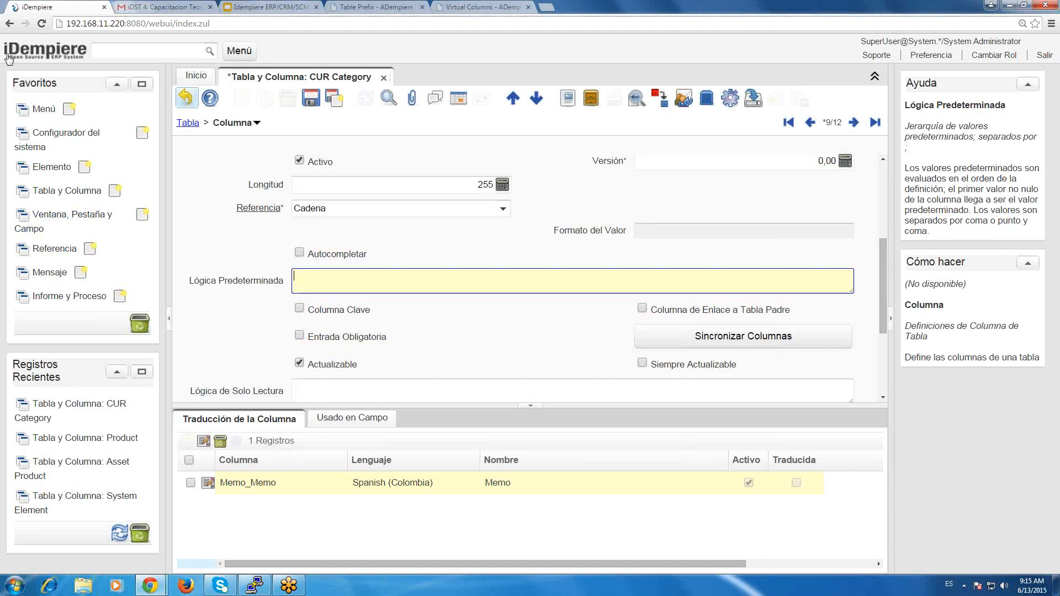
# Open iDempiere's product information and review its server, database and session details.
pyautogui.click(27, 51)
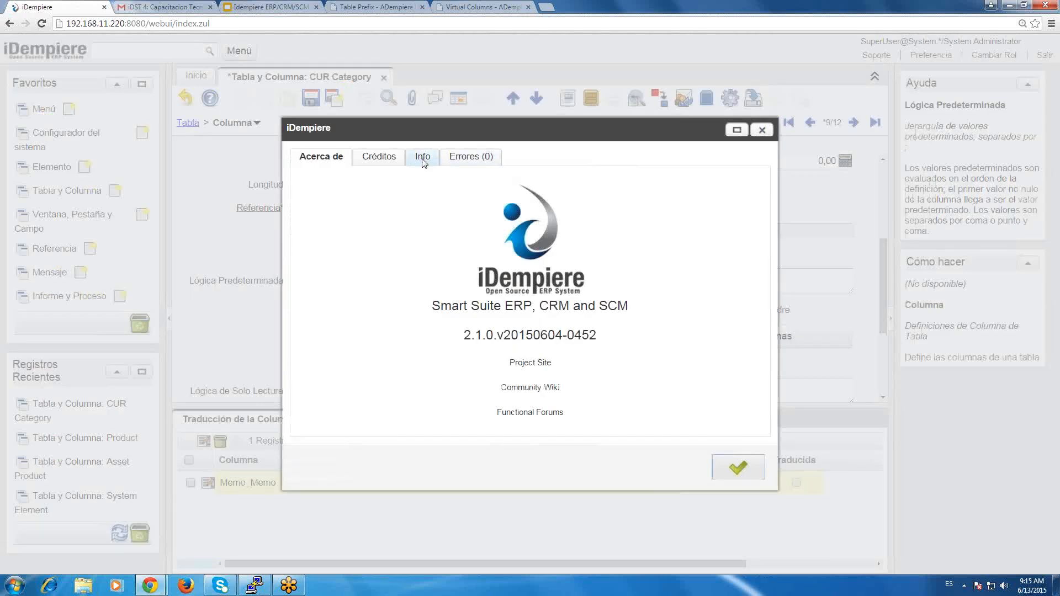
pyautogui.click(423, 160)
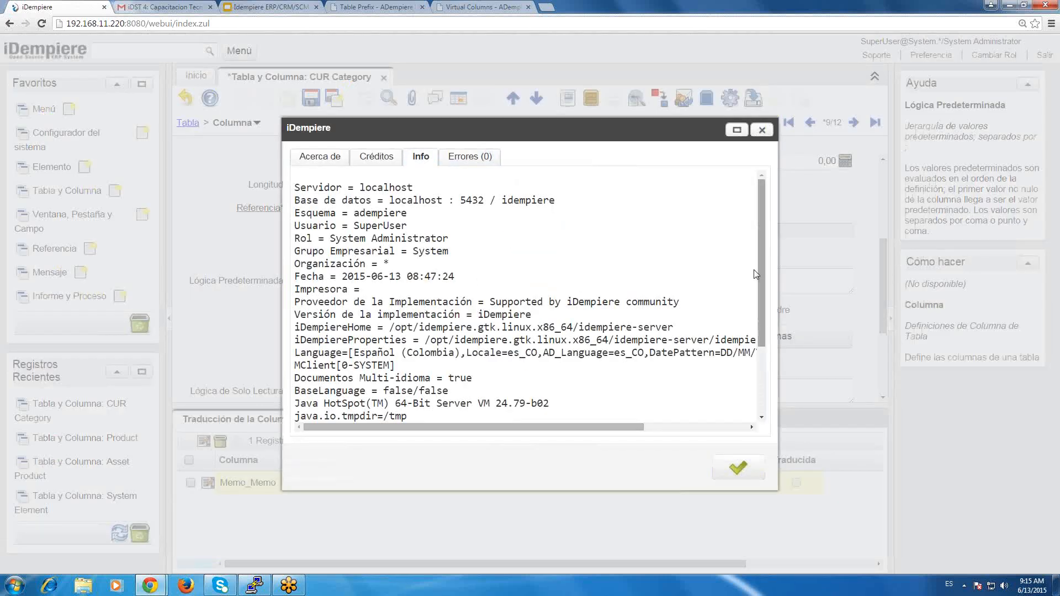
pyautogui.scroll(-1, 755, 281)
pyautogui.scroll(-1, 764, 318)
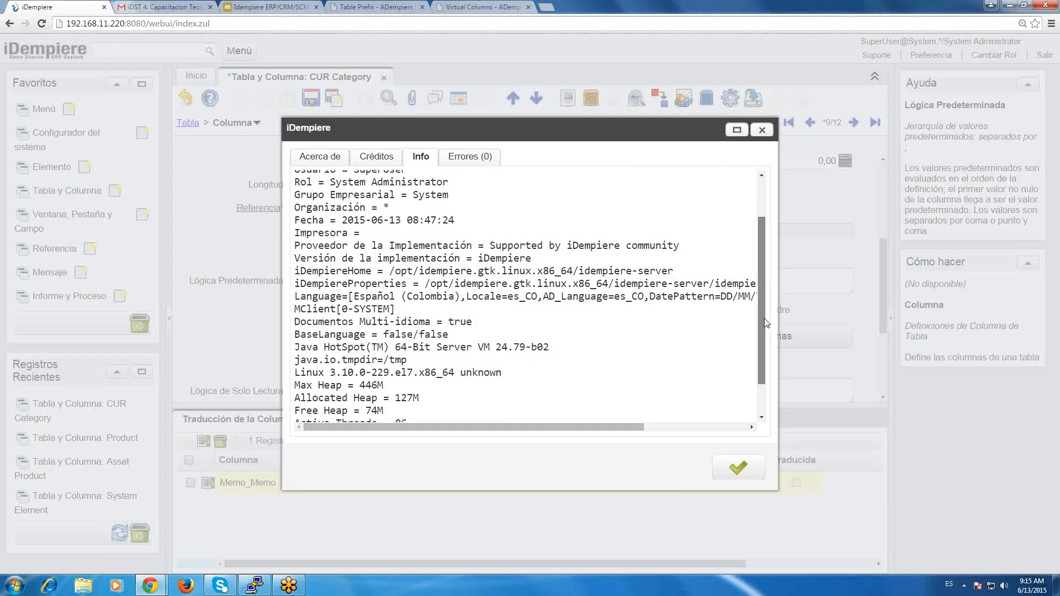
pyautogui.scroll(2, 765, 318)
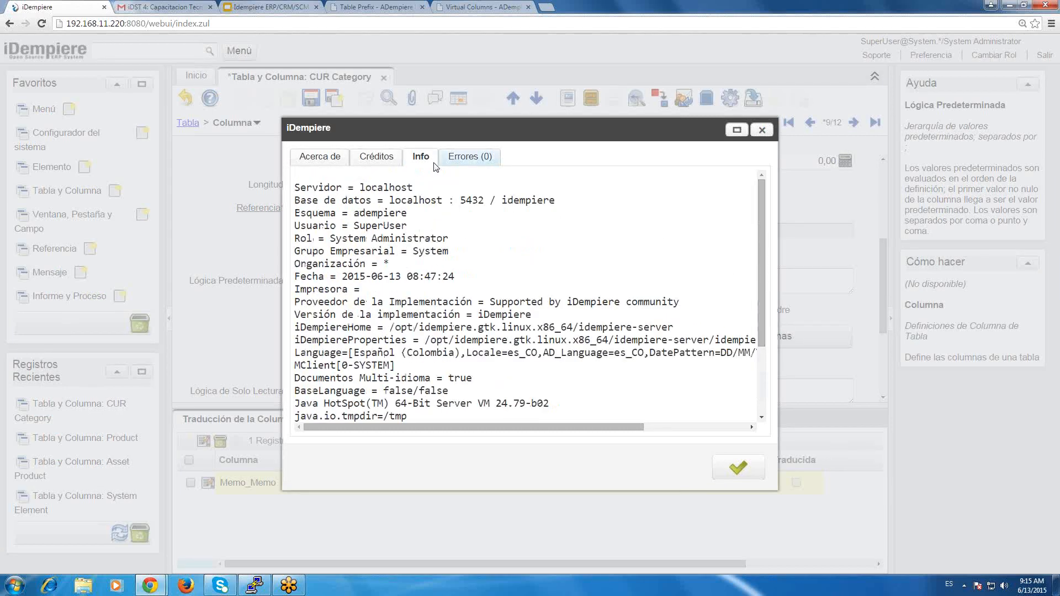
# View the error log's full text, copy the context variable name AD_Language from it, and close the log and information dialogs.
pyautogui.click(436, 163)
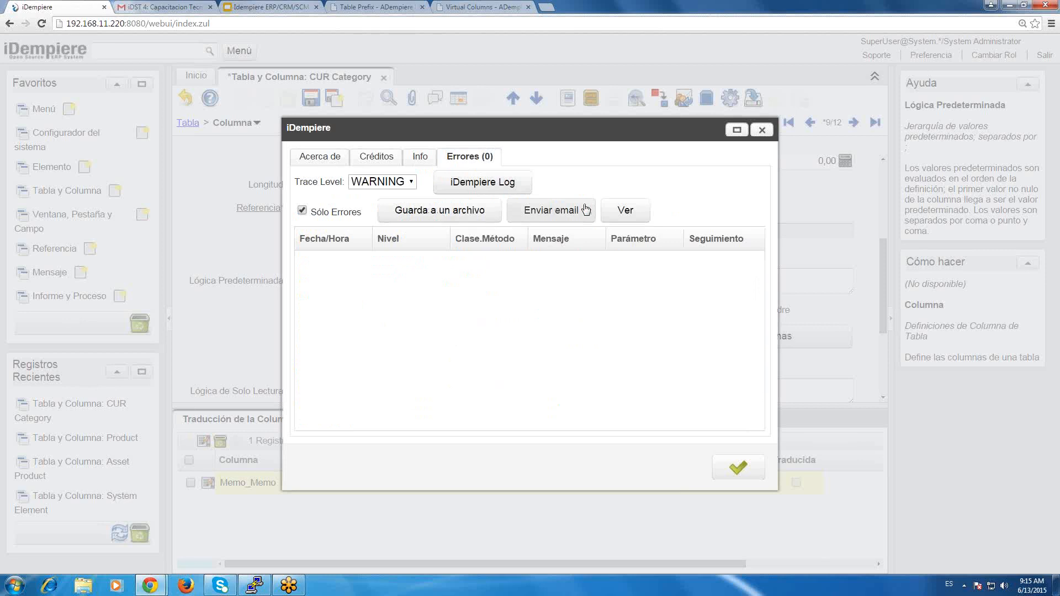
pyautogui.click(620, 211)
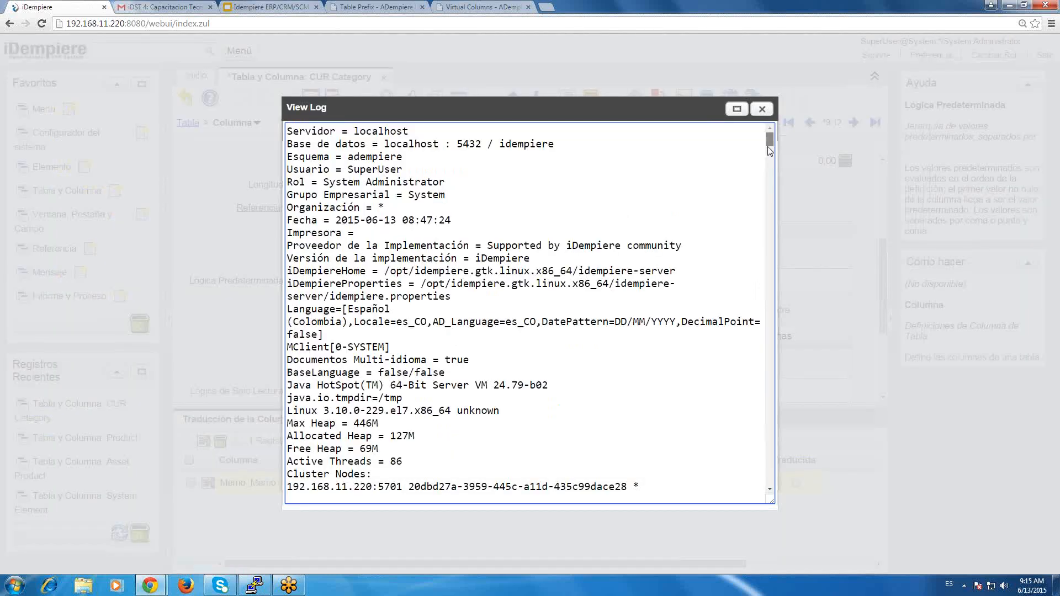
pyautogui.scroll(-1, 770, 155)
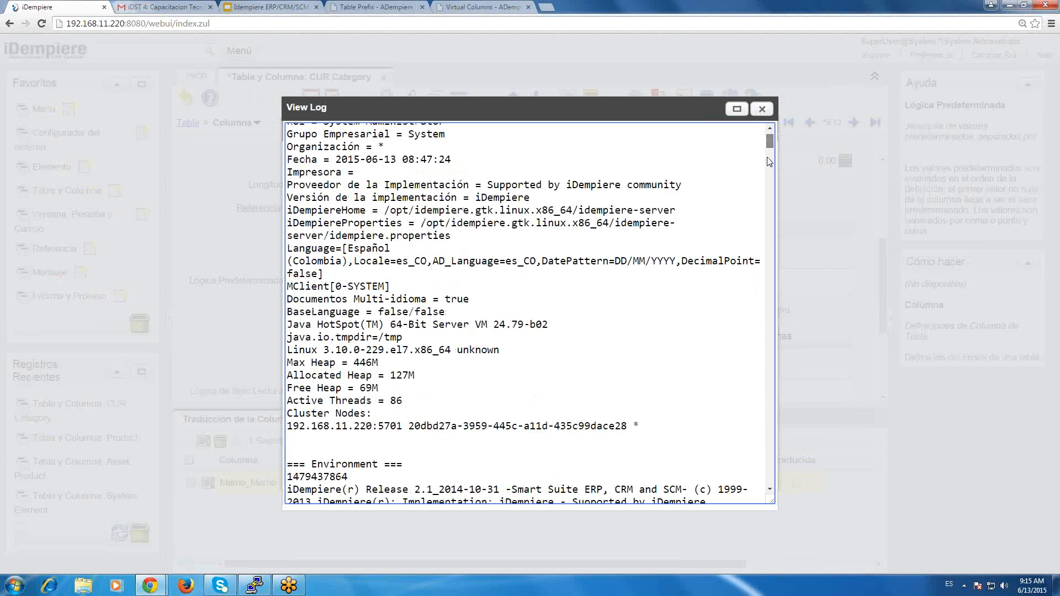
pyautogui.moveTo(767, 158); pyautogui.dragTo(766, 167)
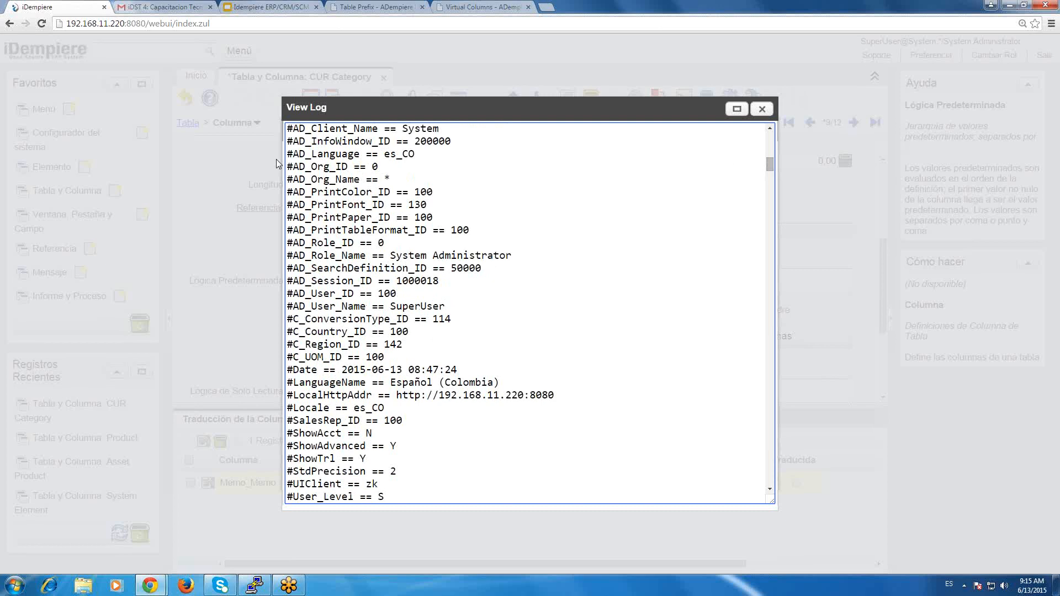
pyautogui.moveTo(293, 154); pyautogui.dragTo(362, 158)
pyautogui.hotkey('ctrl', 'c')
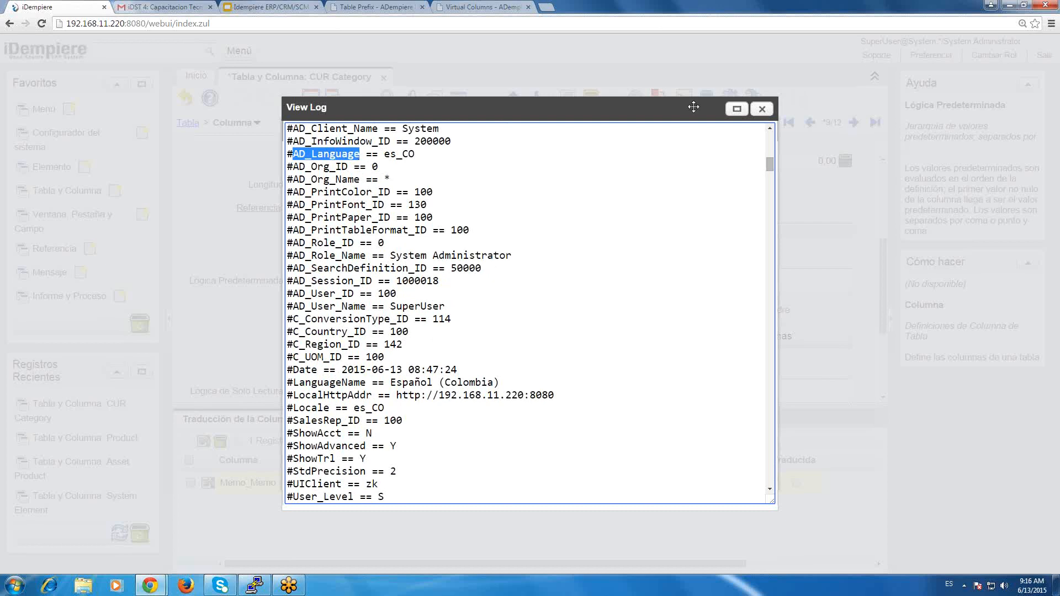
pyautogui.click(762, 109)
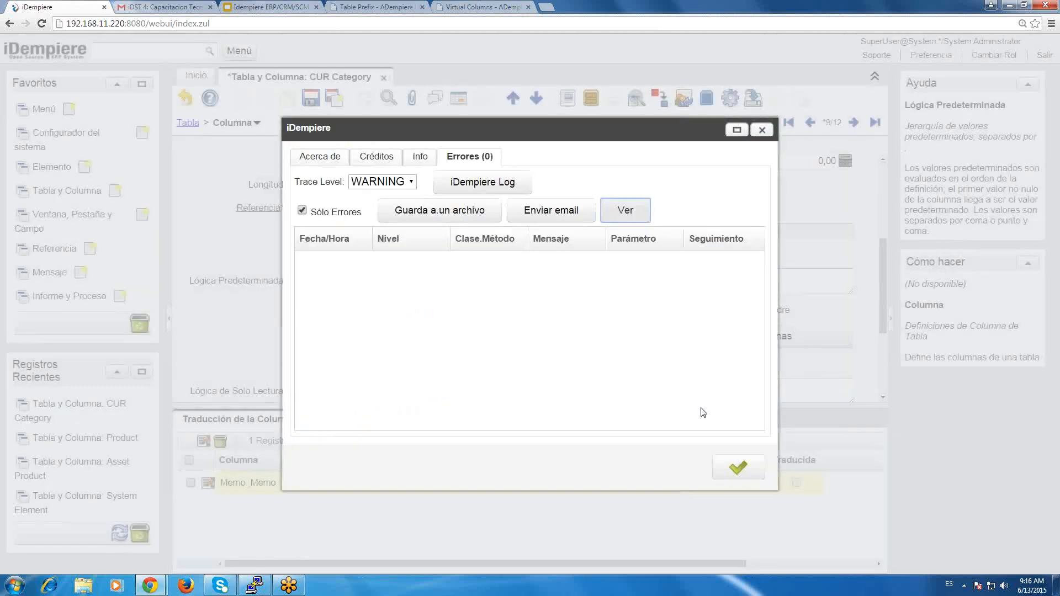
pyautogui.click(734, 466)
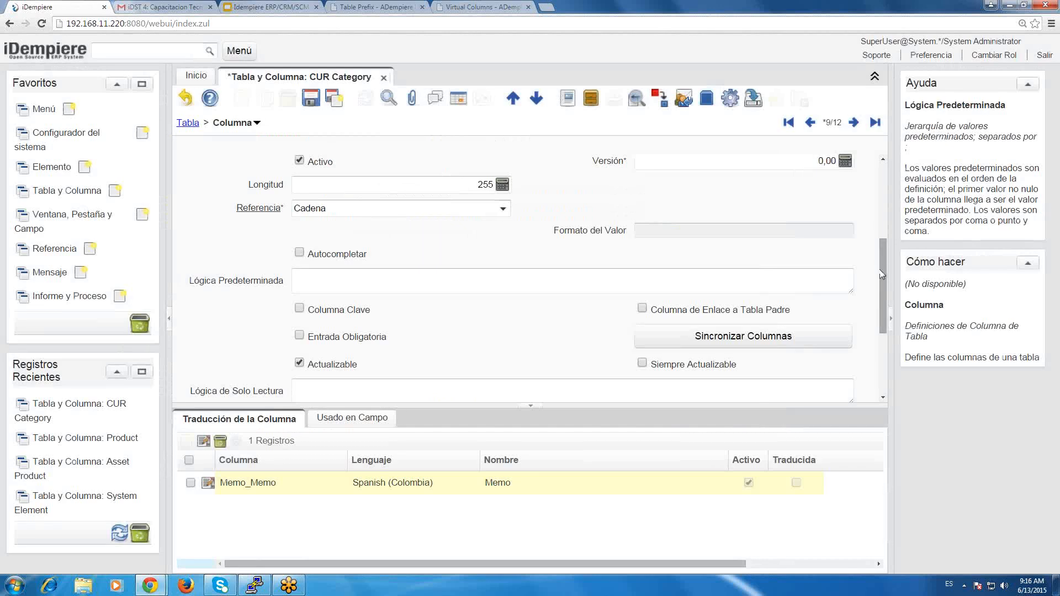
pyautogui.moveTo(885, 300); pyautogui.dragTo(887, 300)
pyautogui.scroll(-3, 887, 309)
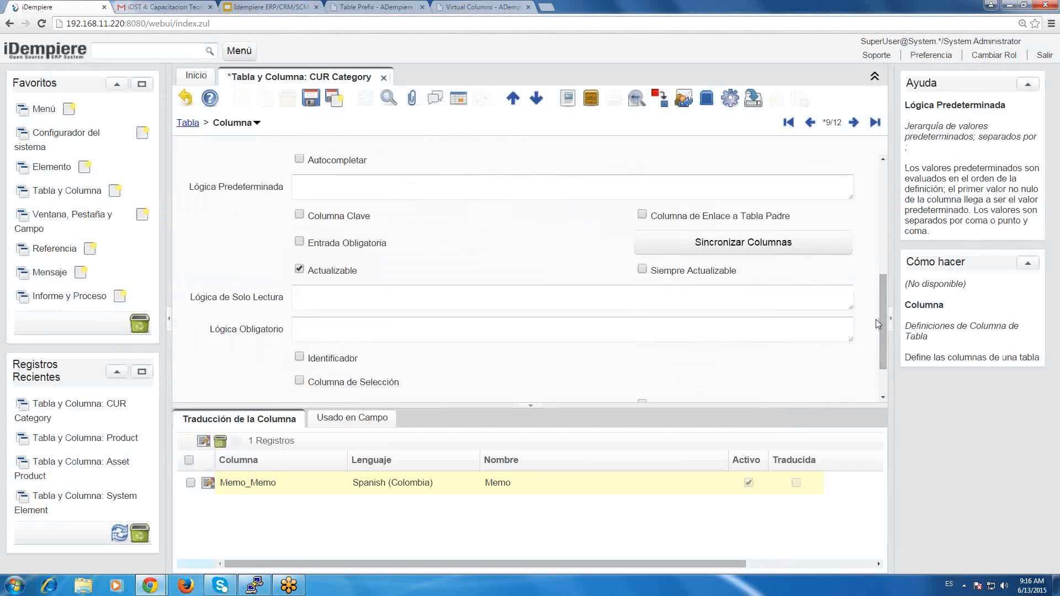
pyautogui.moveTo(889, 310); pyautogui.dragTo(889, 302)
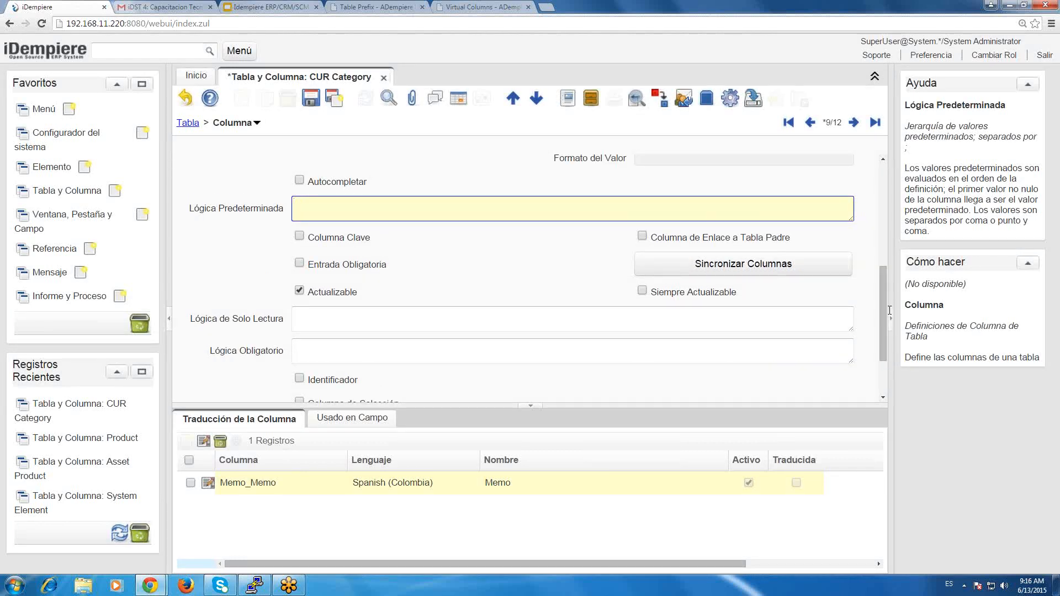
pyautogui.write('@@')
pyautogui.press('Left')
pyautogui.hotkey('ctrl', 'v')
pyautogui.click(309, 102)
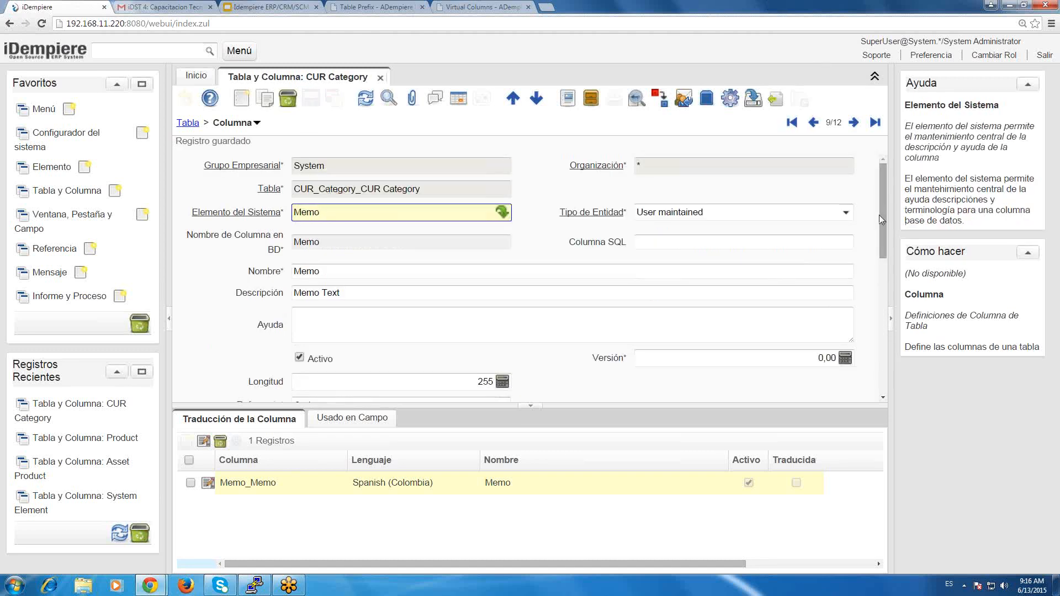
# Check the saved default logic of the Memo column and the key, mandatory and read-only settings below it.
pyautogui.scroll(-3, 879, 214)
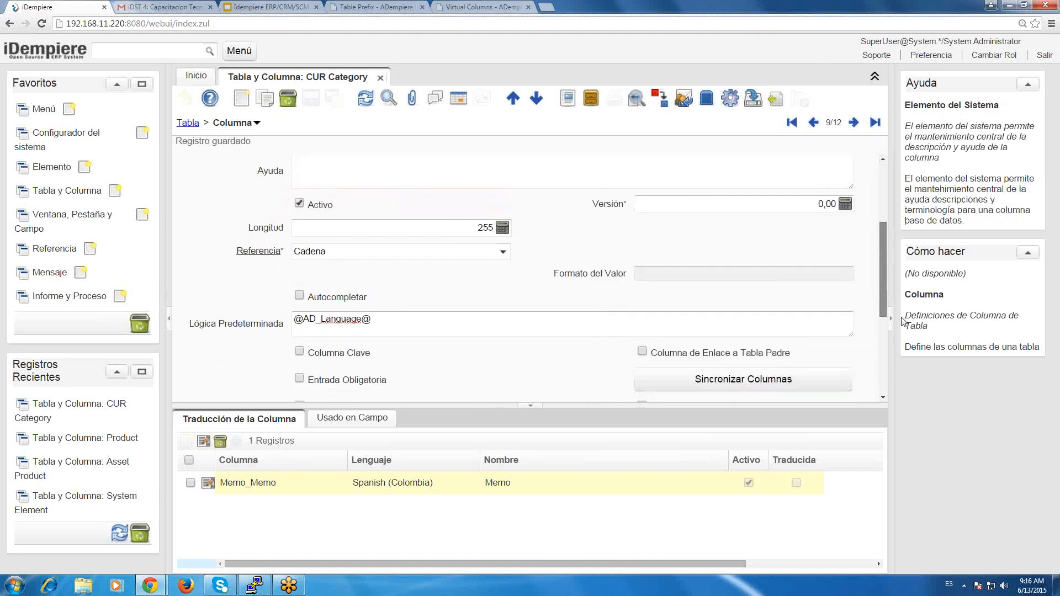
pyautogui.moveTo(901, 322); pyautogui.dragTo(903, 324)
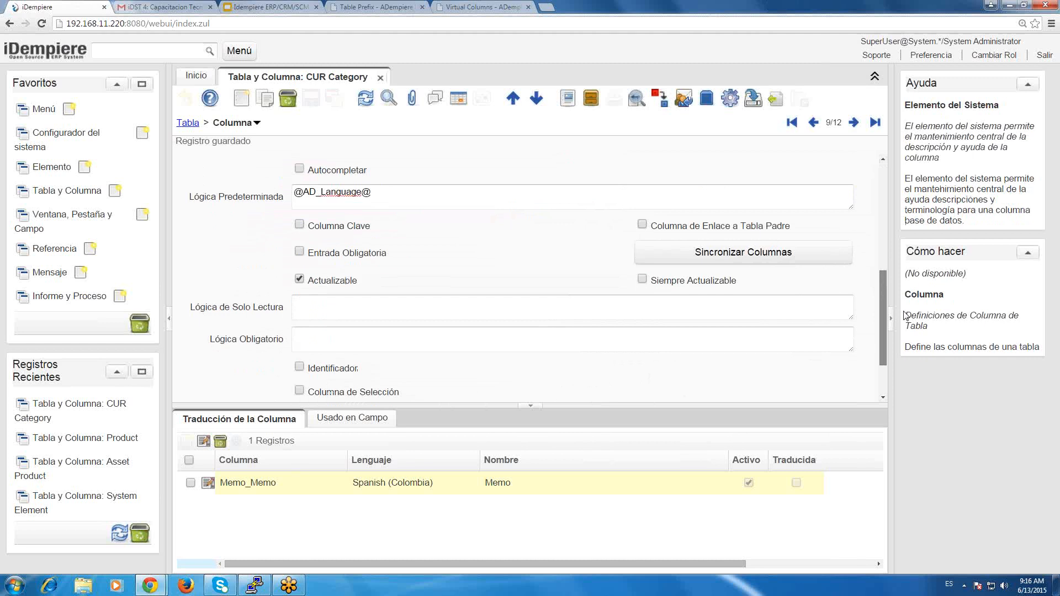
pyautogui.scroll(1, 528, 301)
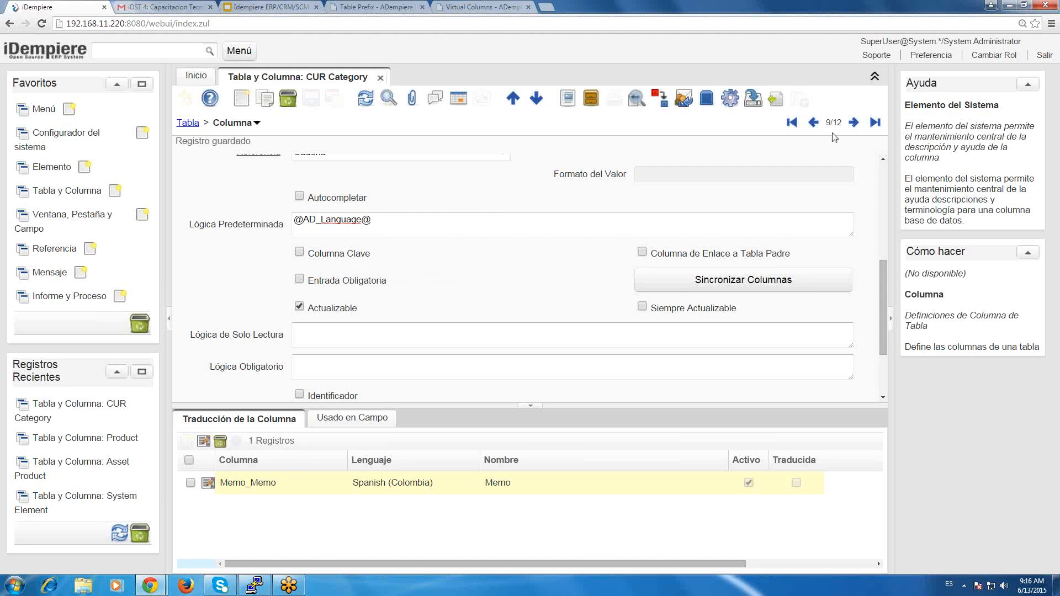
# Browse the CUR_Category columns from the first record to CUR_Category_ID and examine its reference, key and mandatory settings.
pyautogui.click(794, 123)
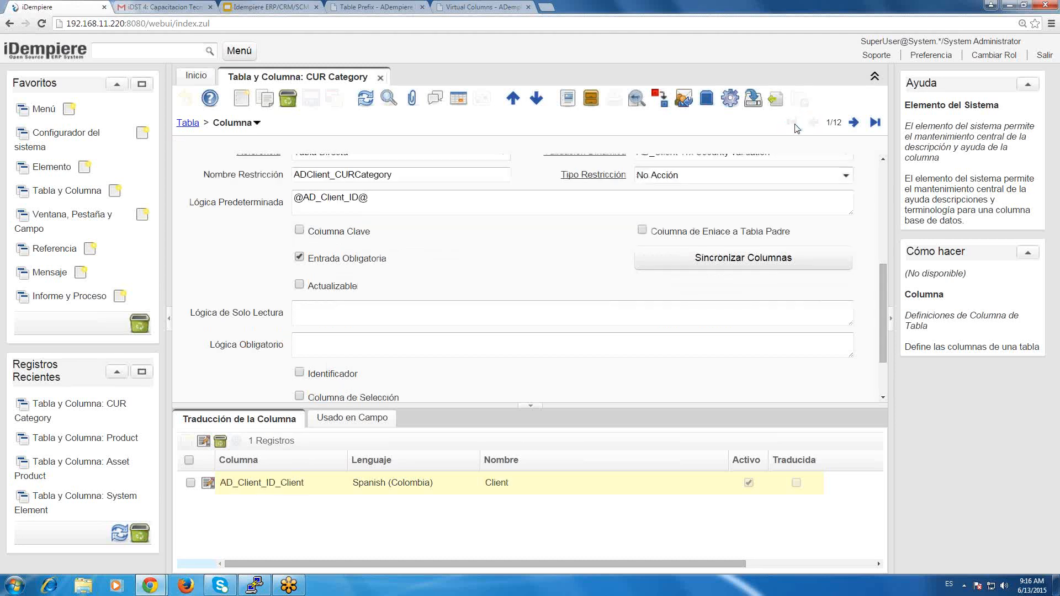
pyautogui.click(854, 124)
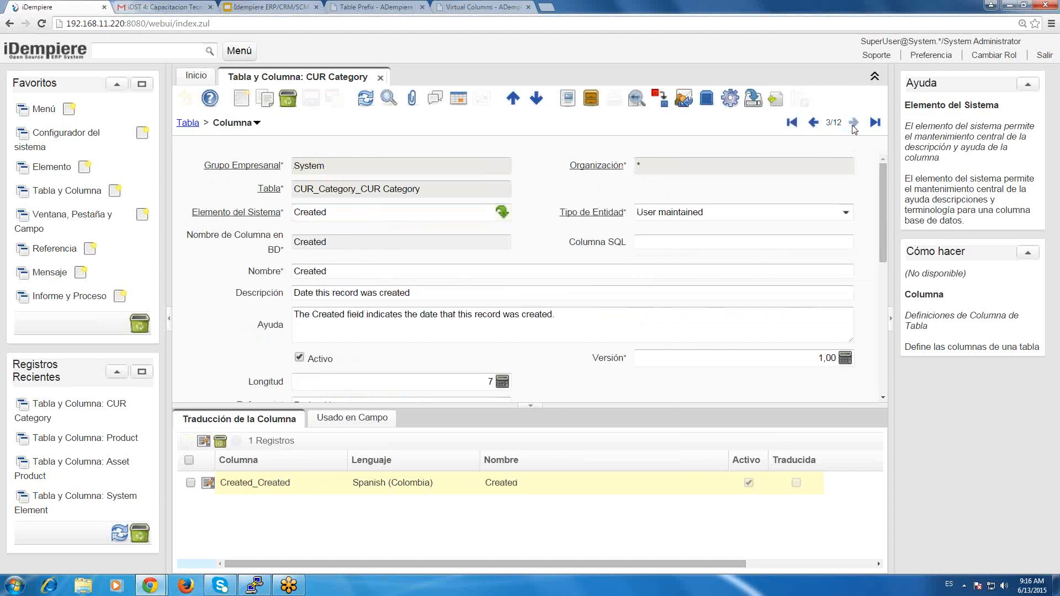
pyautogui.click(854, 123)
pyautogui.click(854, 124)
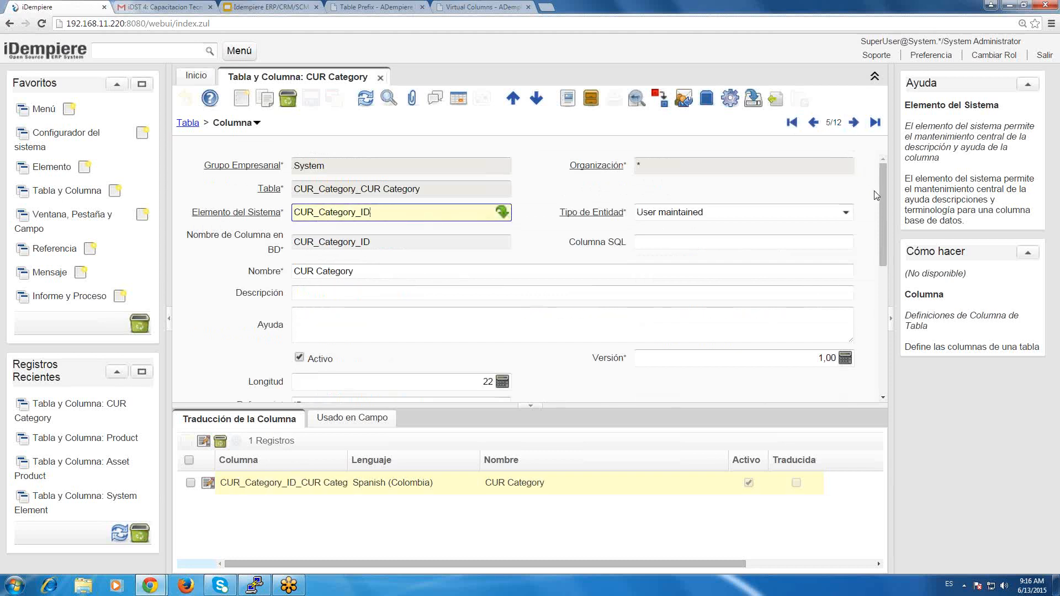
pyautogui.scroll(-5, 890, 250)
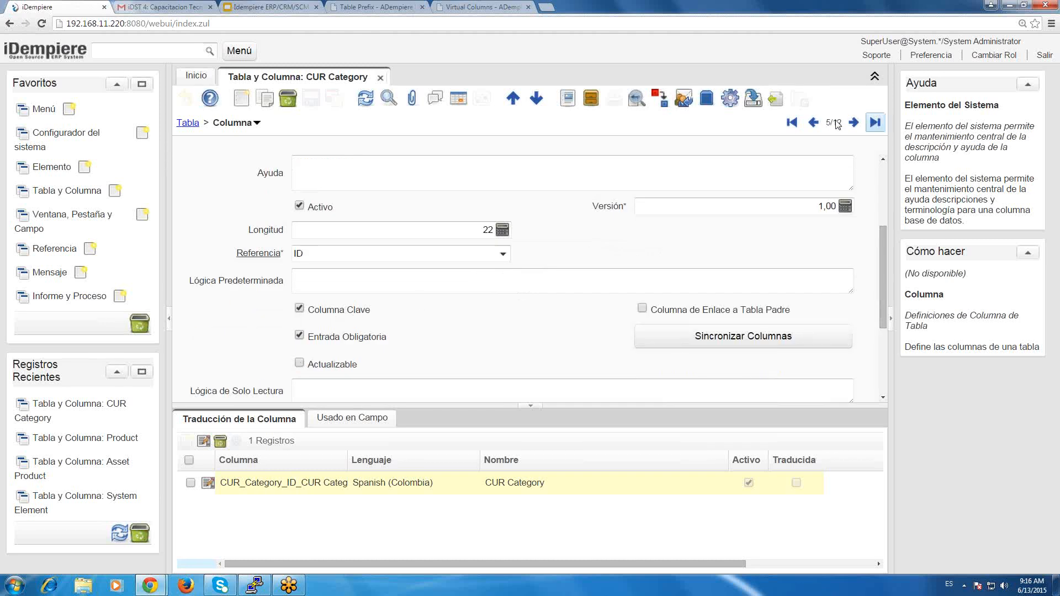
# Return to the Memo column by way of the table's last column and examine its reference, default logic and link settings.
pyautogui.click(875, 122)
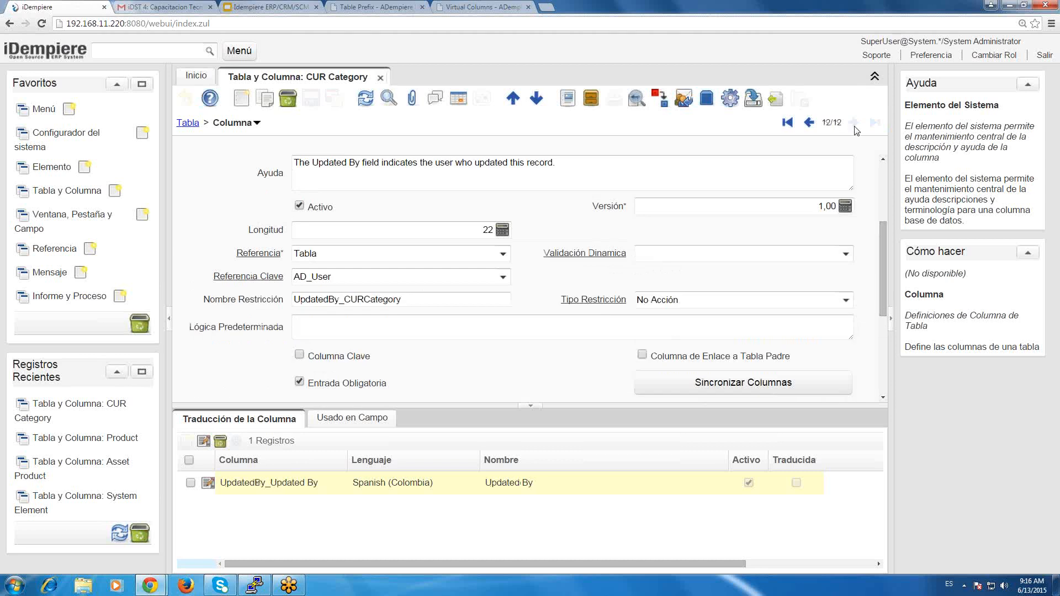
pyautogui.click(808, 122)
pyautogui.click(808, 122)
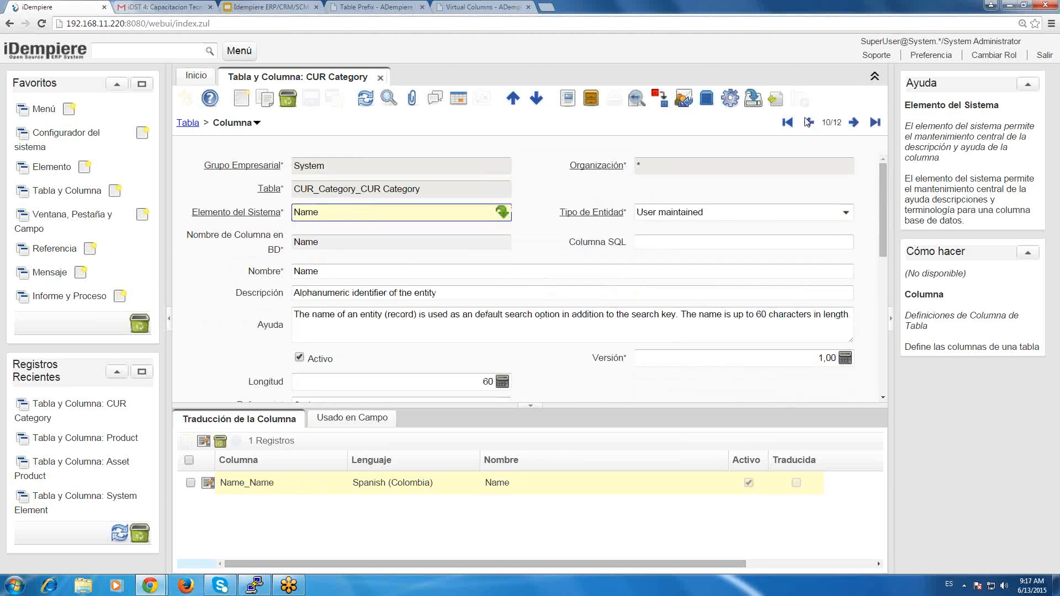
pyautogui.click(808, 122)
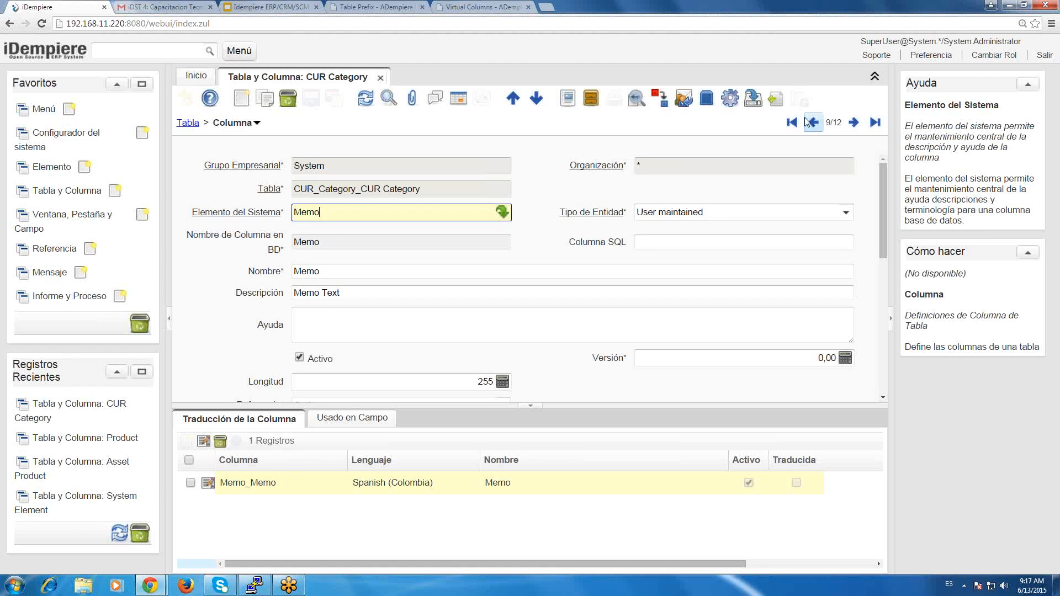
pyautogui.scroll(-4, 253, 283)
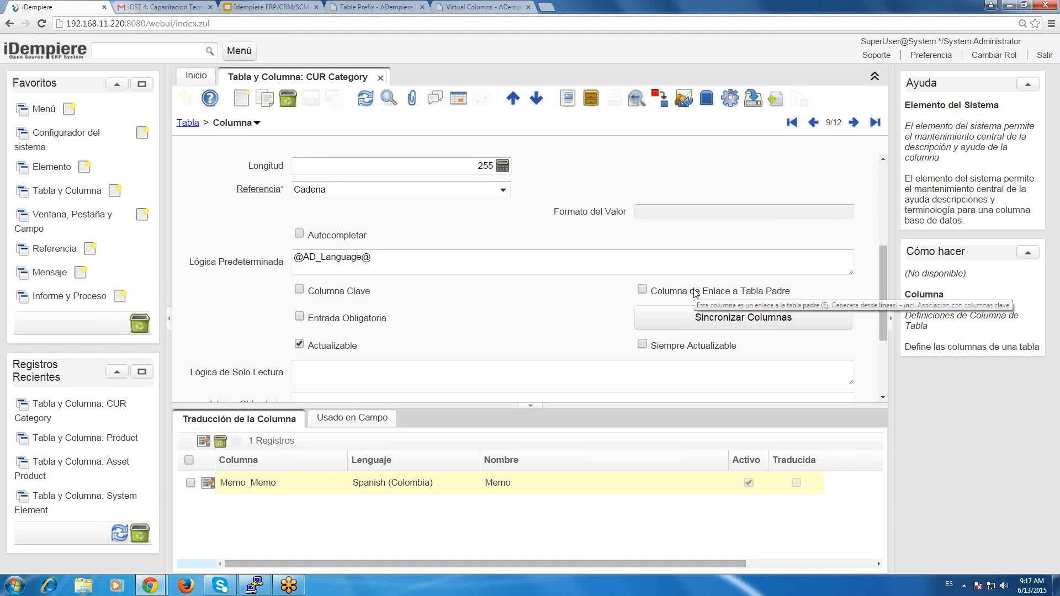
# View the help for the parent link column option and review the Memo column's surrounding settings.
pyautogui.click(730, 295)
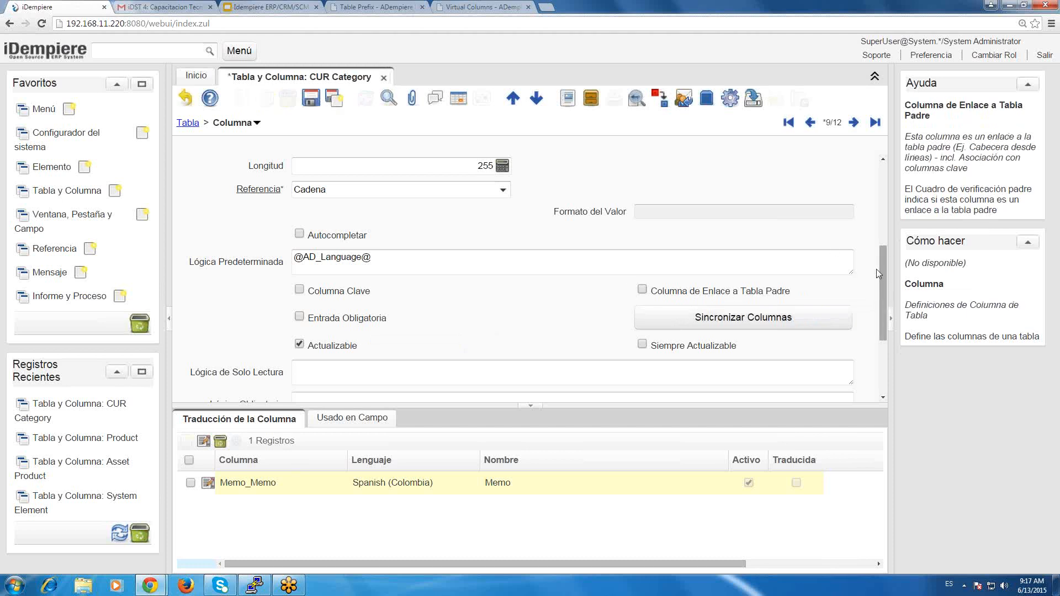
pyautogui.scroll(4, 877, 270)
pyautogui.scroll(-2, 874, 284)
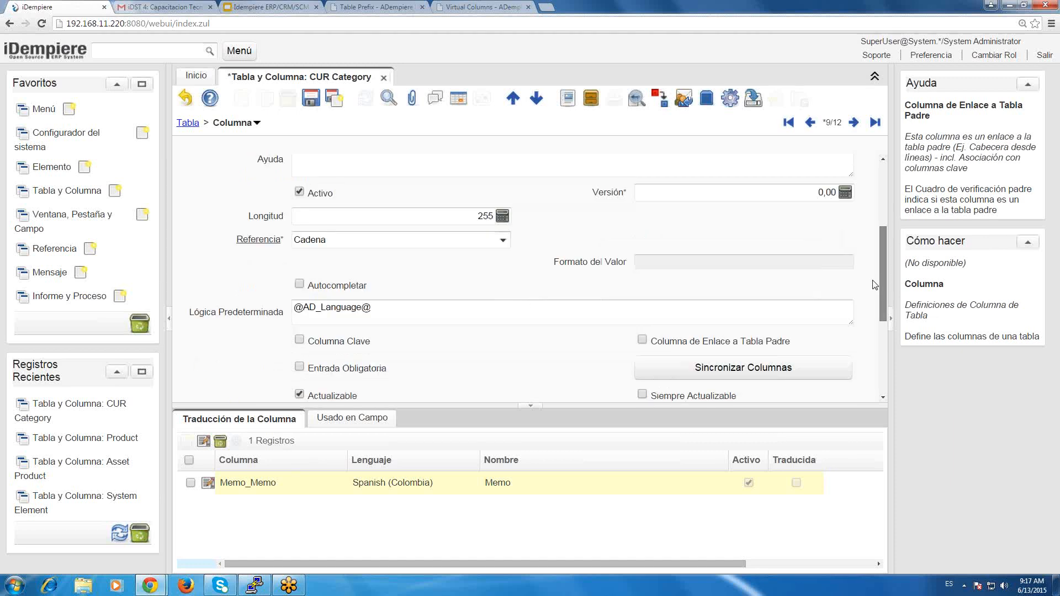
pyautogui.scroll(-1, 875, 283)
pyautogui.scroll(1, 875, 270)
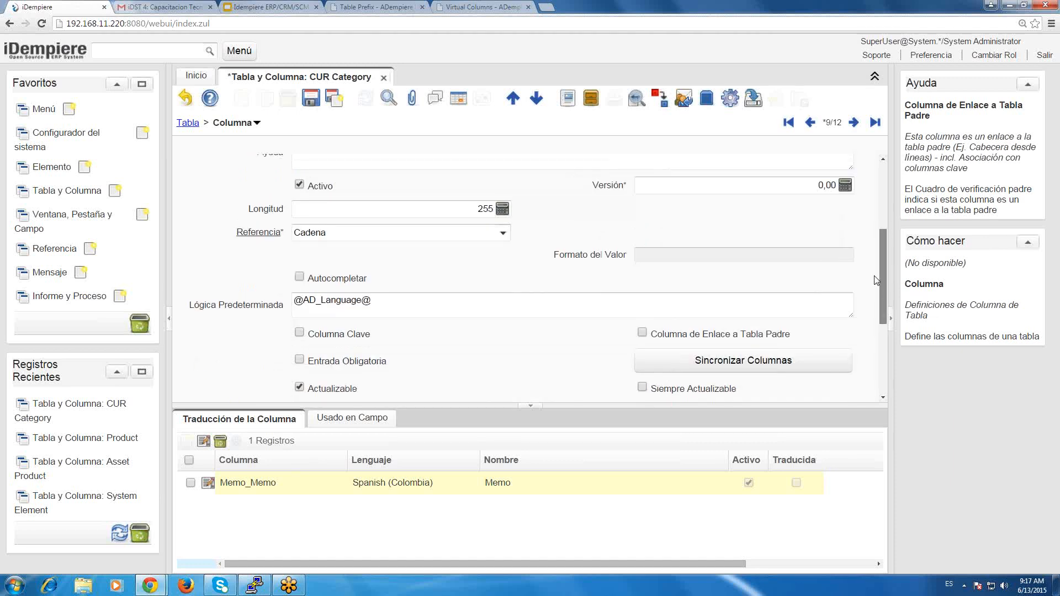
pyautogui.scroll(2, 875, 246)
pyautogui.moveTo(880, 277); pyautogui.dragTo(886, 308)
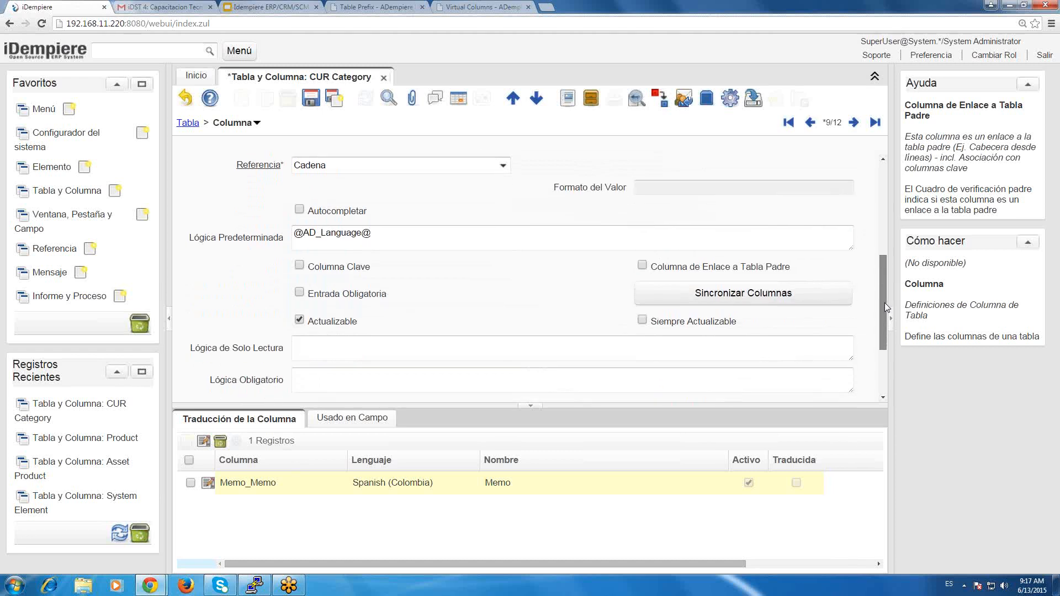
# Toggle Siempre Actualizable on and off for the Memo column and turn off its Actualizable option.
pyautogui.click(331, 325)
pyautogui.click(331, 325)
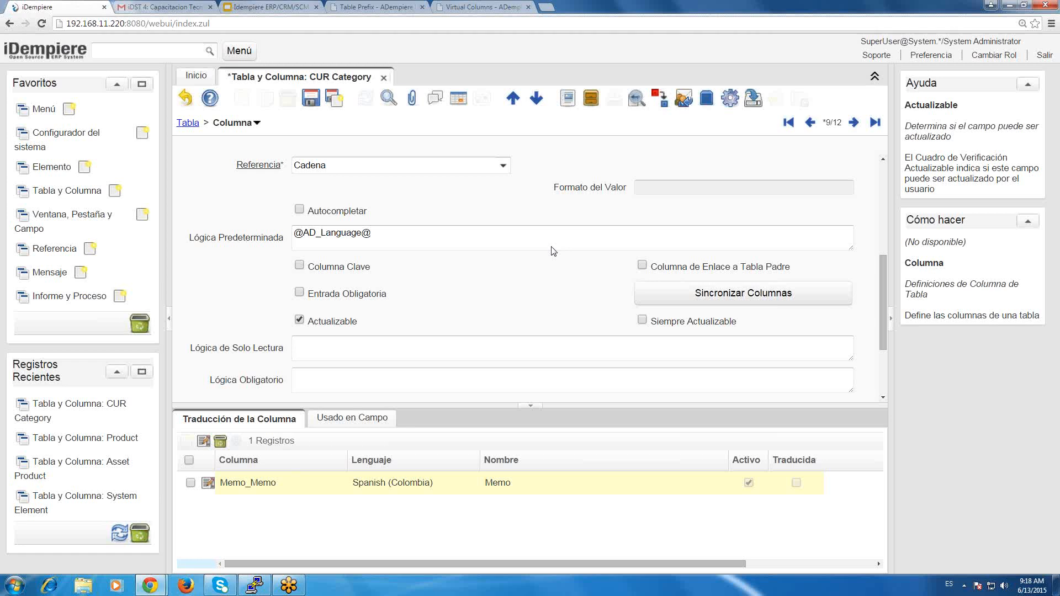
pyautogui.click(688, 324)
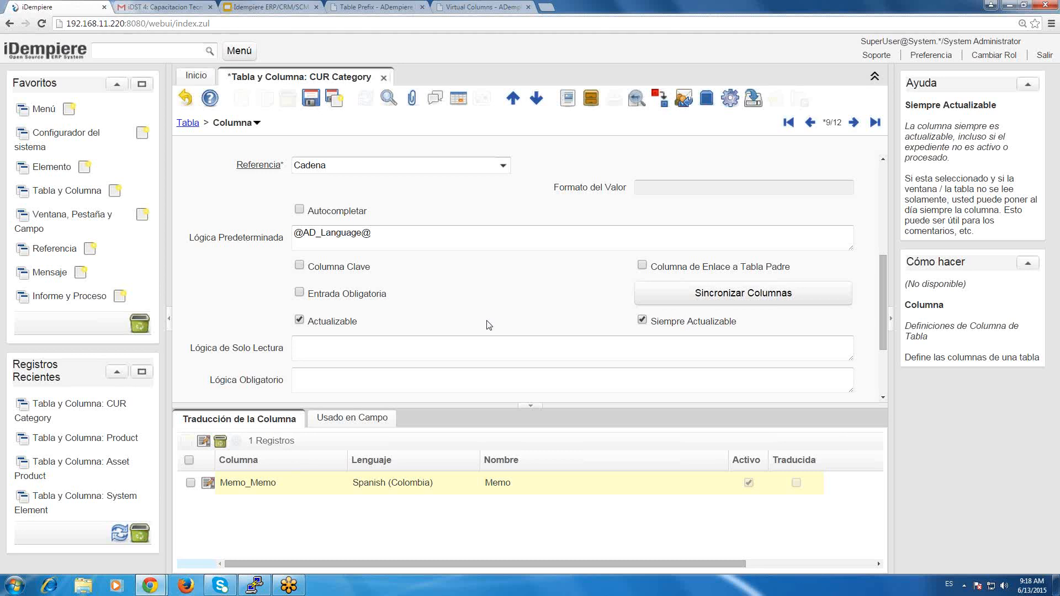
pyautogui.click(672, 323)
pyautogui.click(356, 323)
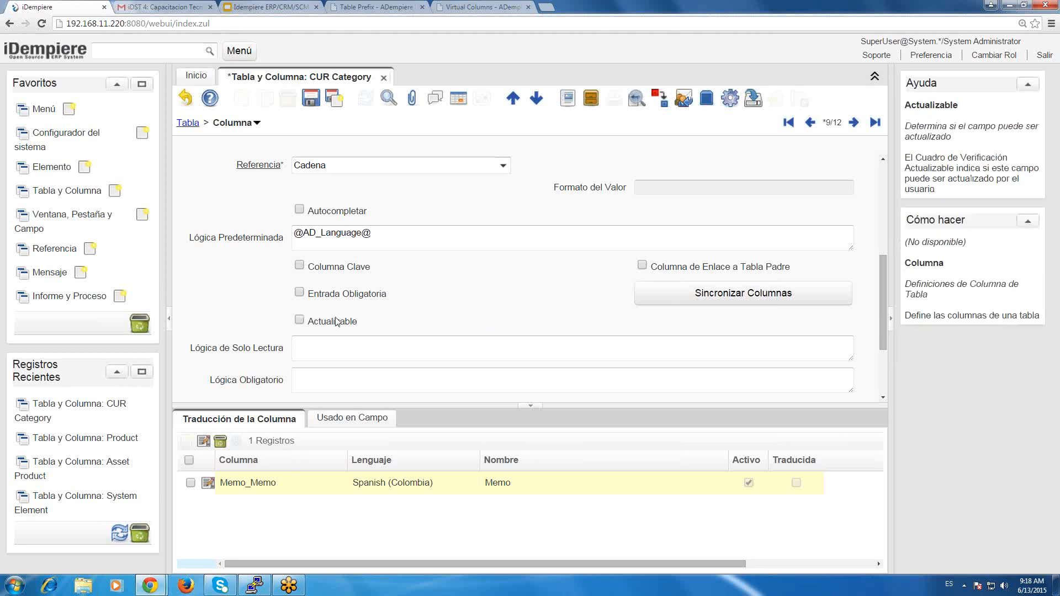
pyautogui.click(334, 349)
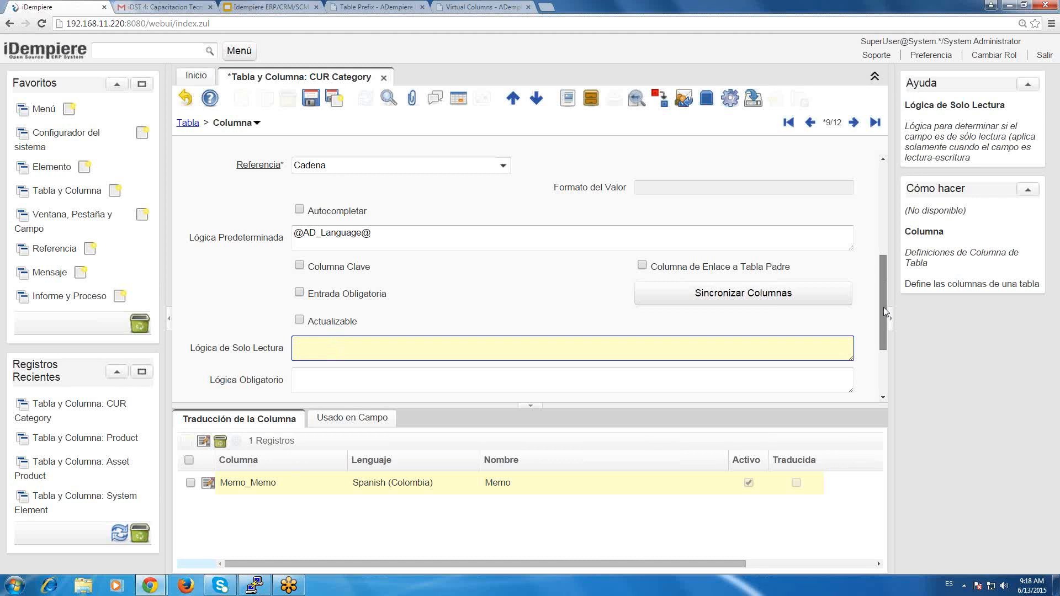
pyautogui.scroll(-3, 884, 307)
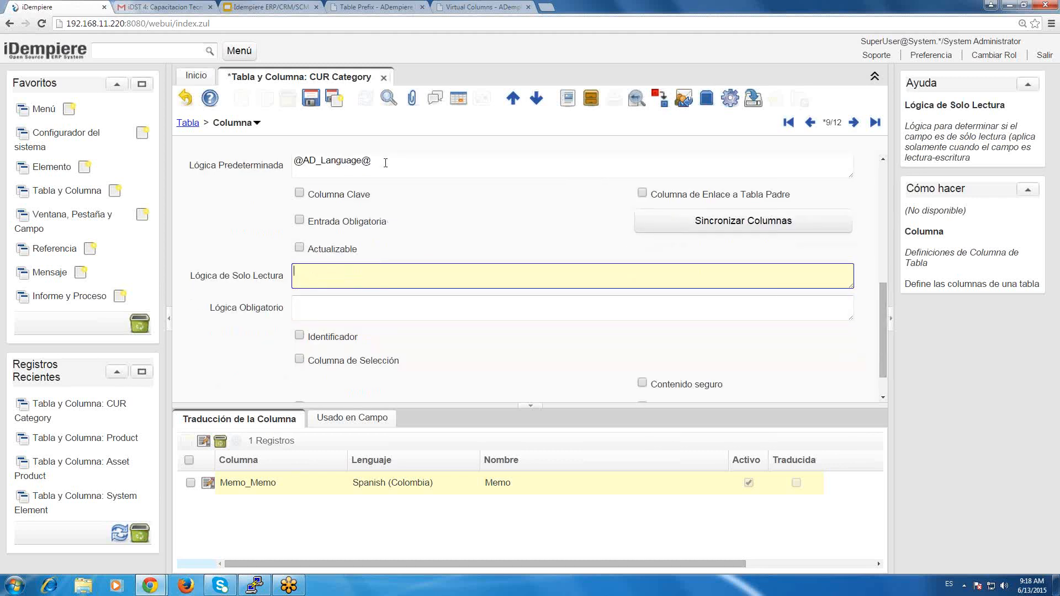
pyautogui.moveTo(385, 163); pyautogui.dragTo(287, 168)
pyautogui.hotkey('ctrl', 'c')
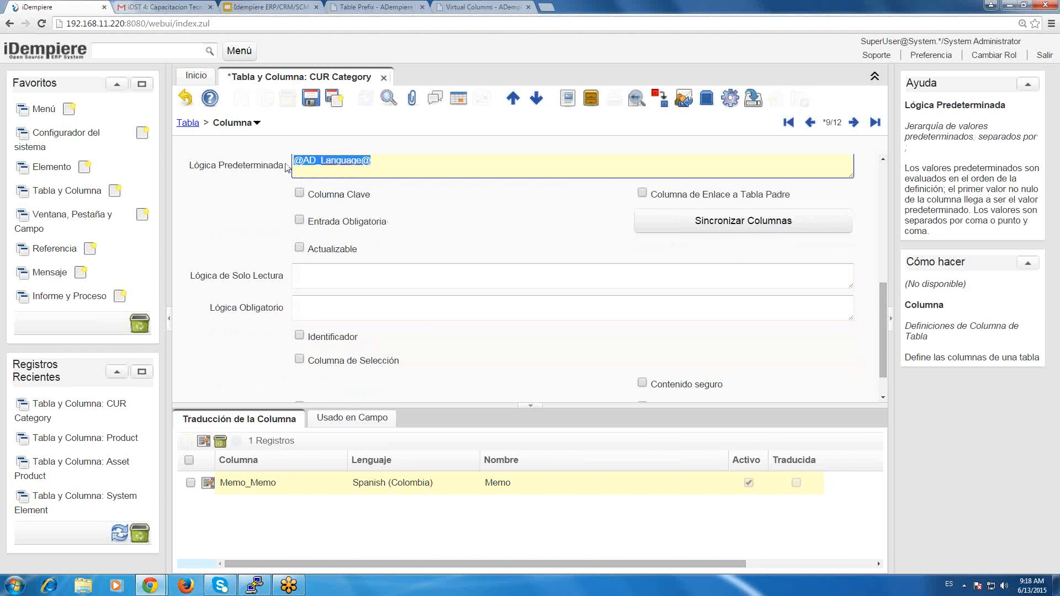
pyautogui.click(328, 282)
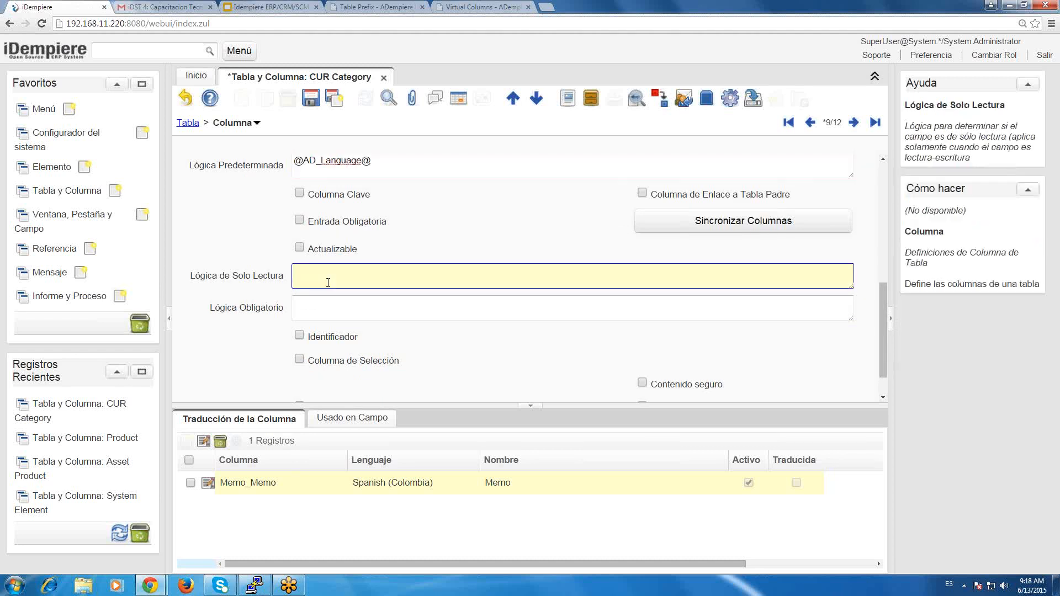
pyautogui.hotkey('ctrl', 'v')
pyautogui.write('!')
pyautogui.press('BackSpace')
pyautogui.press('BackSpace')
pyautogui.write("'es_CO")
pyautogui.press('BackSpace')
pyautogui.press('BackSpace')
pyautogui.write('E')
pyautogui.press('BackSpace')
pyautogui.press('BackSpace')
pyautogui.press('BackSpace')
pyautogui.press('BackSpace')
pyautogui.write("en_US''")
pyautogui.tripleClick(440, 275)
pyautogui.press('Delete')
# Examine the Memo column's mandatory logic, selection column, secure content and allow-copy settings with their help texts.
pyautogui.click(318, 308)
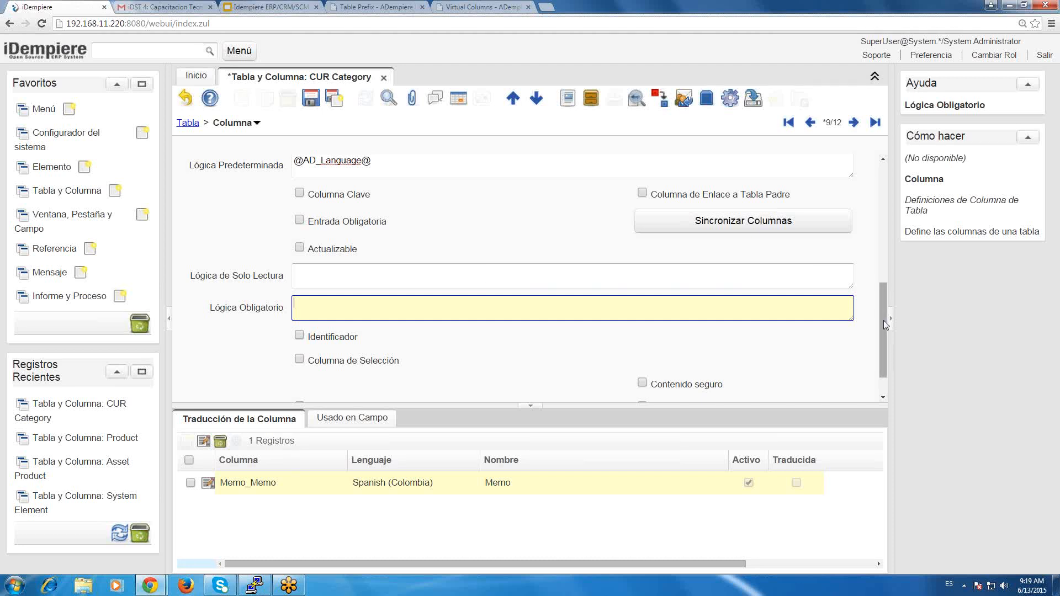
pyautogui.scroll(-1, 883, 334)
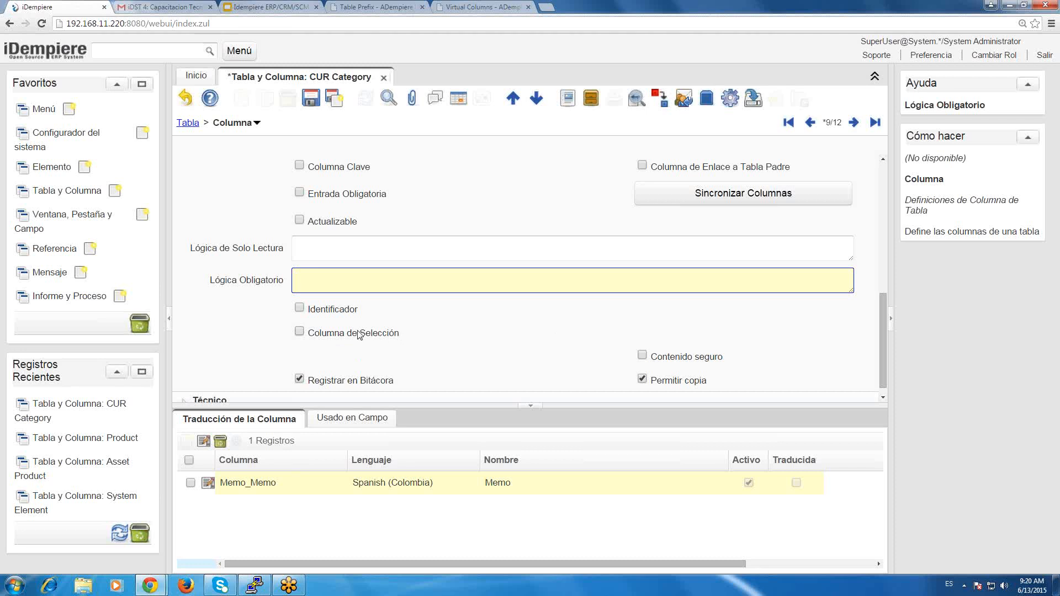
pyautogui.moveTo(360, 335)
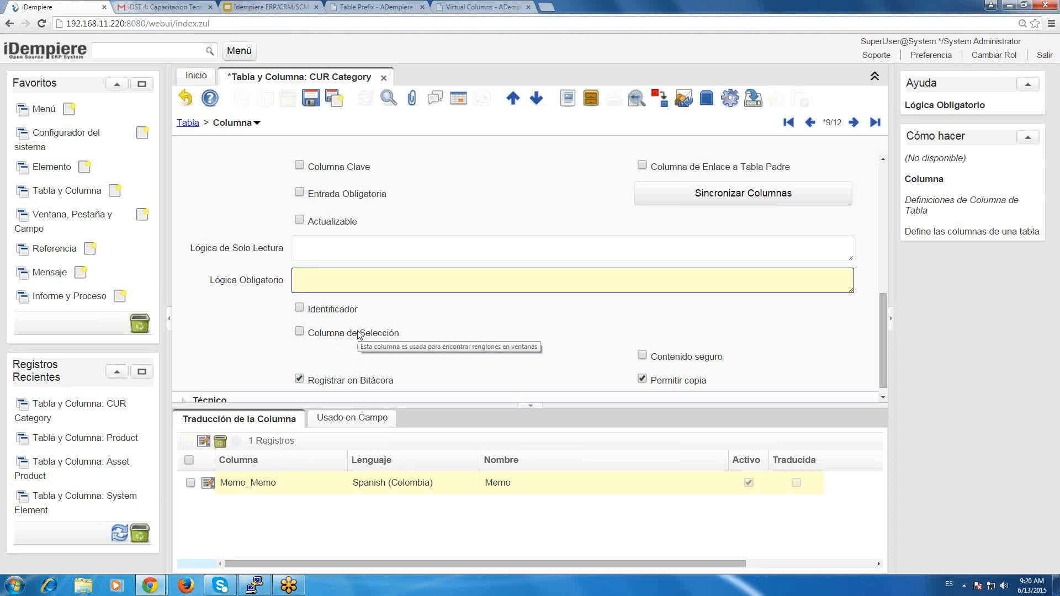
pyautogui.moveTo(722, 360)
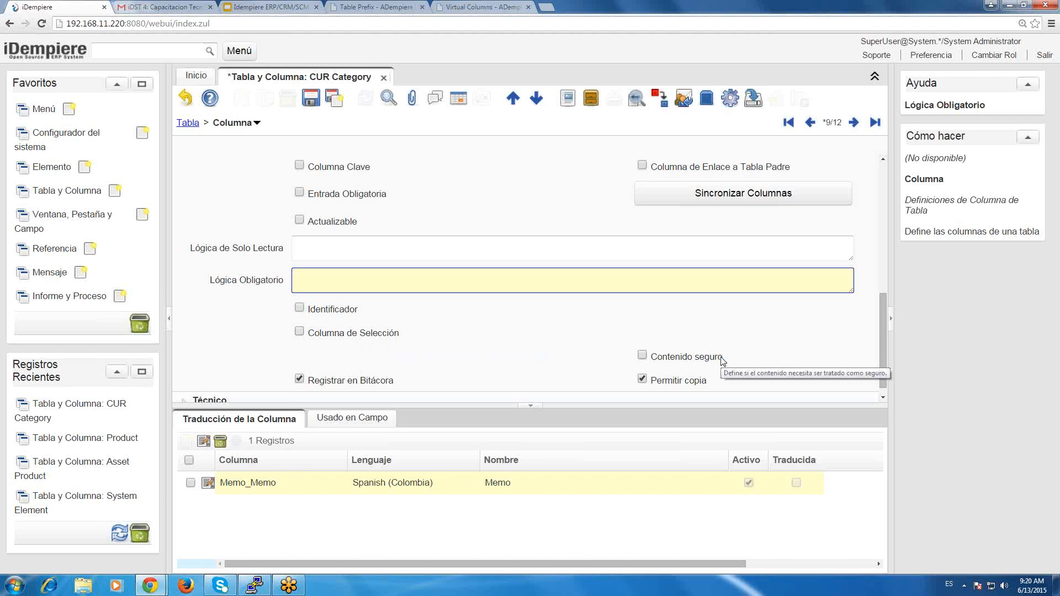
pyautogui.click(722, 361)
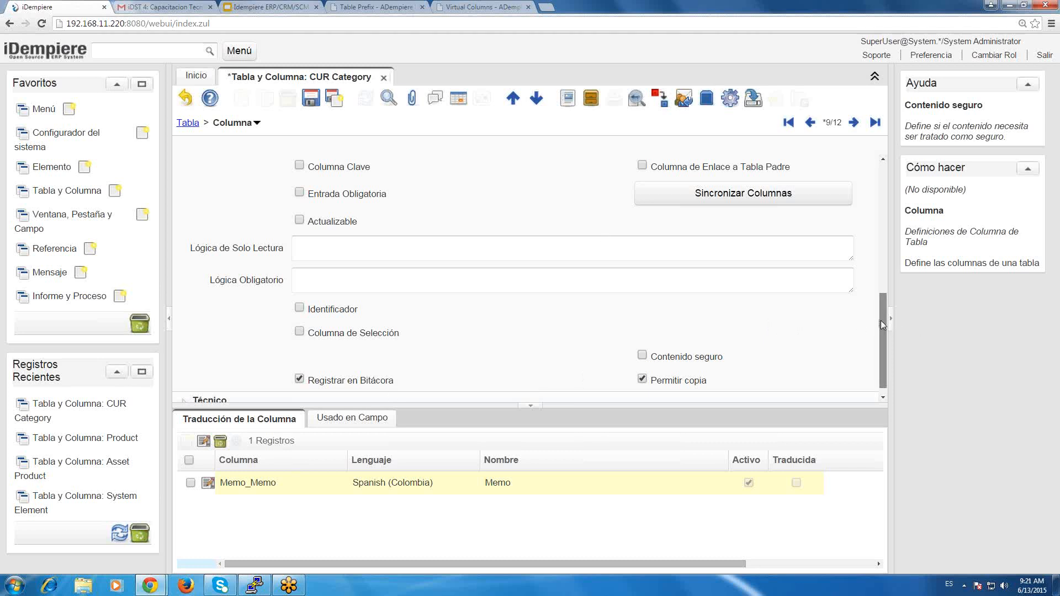
pyautogui.moveTo(881, 321); pyautogui.dragTo(881, 322)
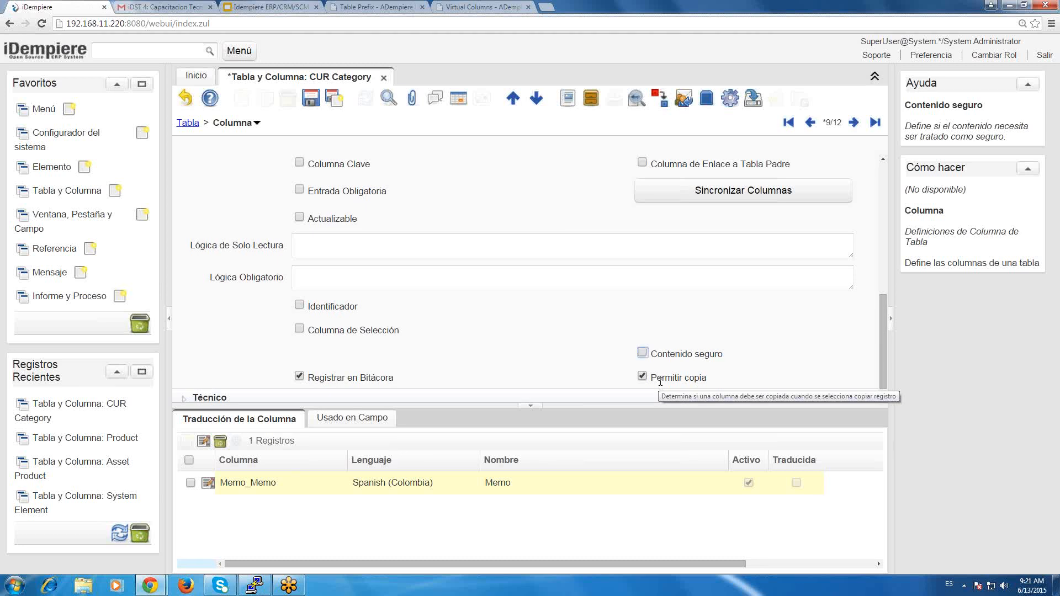
pyautogui.hotkey('alt', 'Tab')
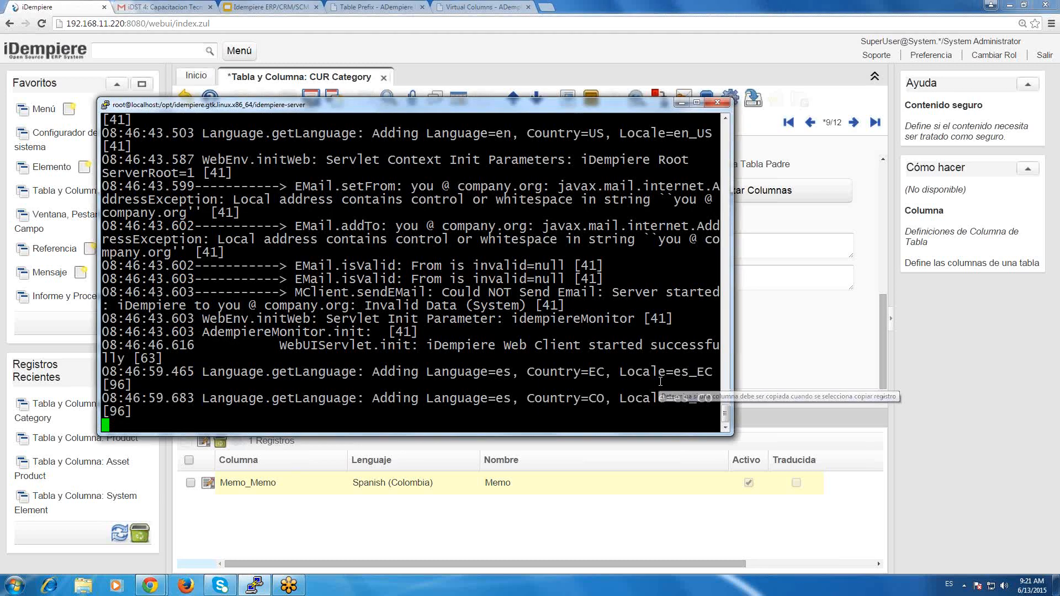
pyautogui.hotkey('alt', 'Tab')
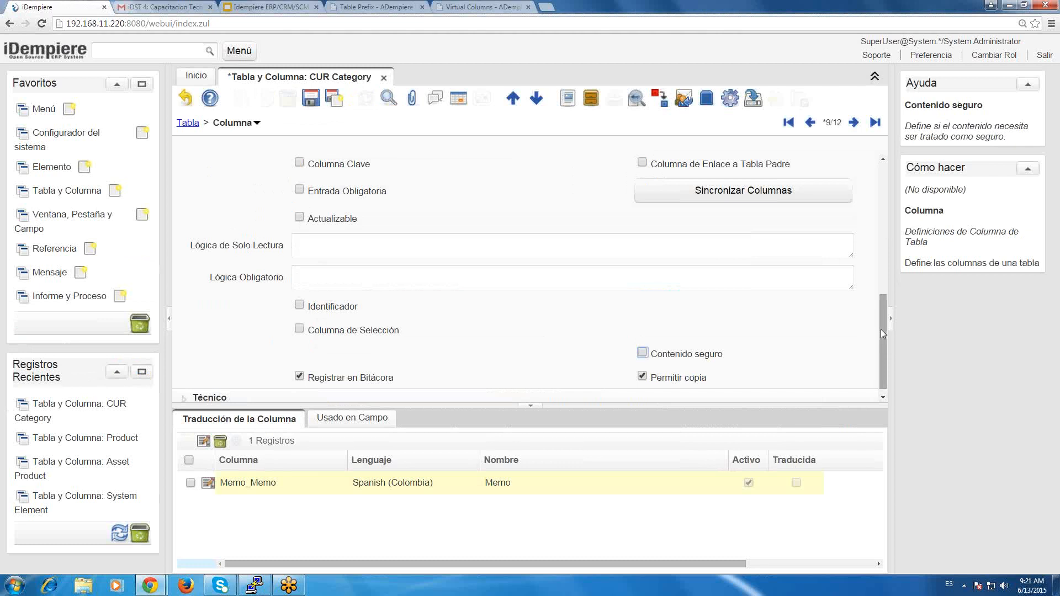
# Expand the Memo column's Técnico section and view the help for its Callout field.
pyautogui.moveTo(883, 341); pyautogui.dragTo(883, 279)
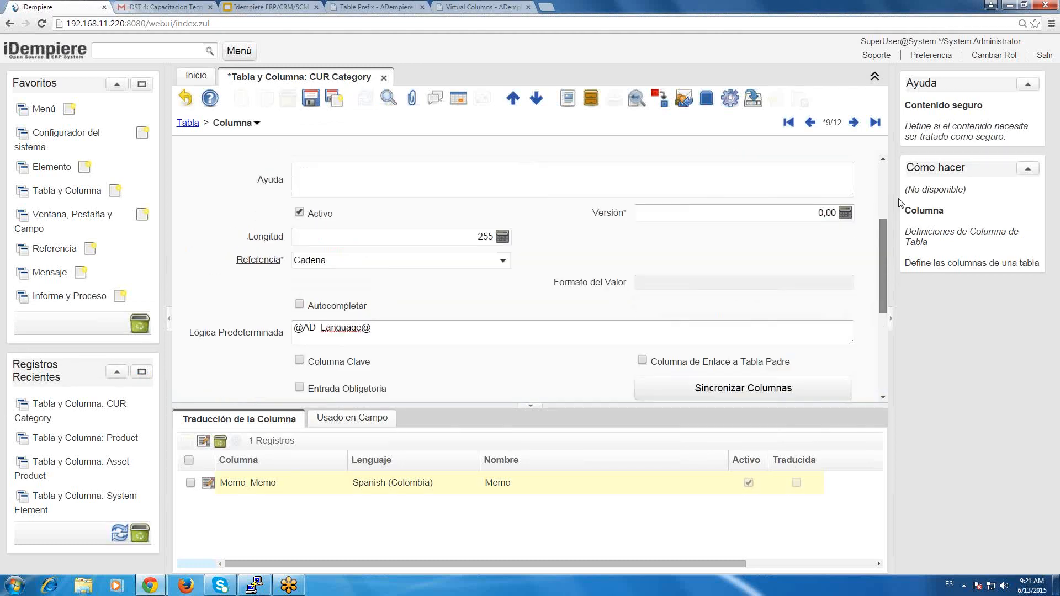
pyautogui.scroll(3, 882, 298)
pyautogui.scroll(-5, 881, 298)
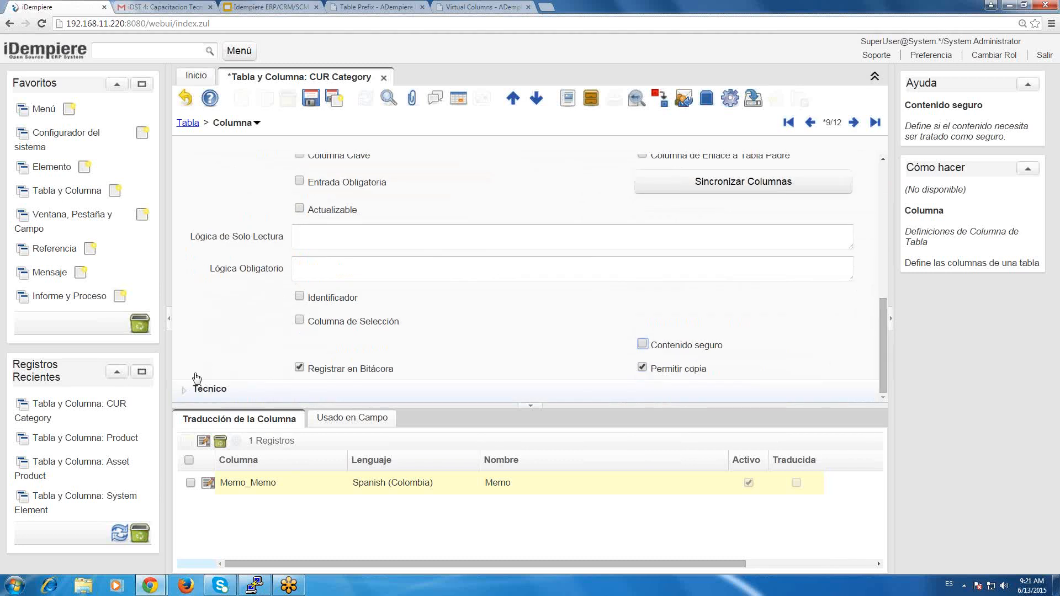
pyautogui.click(185, 391)
pyautogui.scroll(-2, 880, 337)
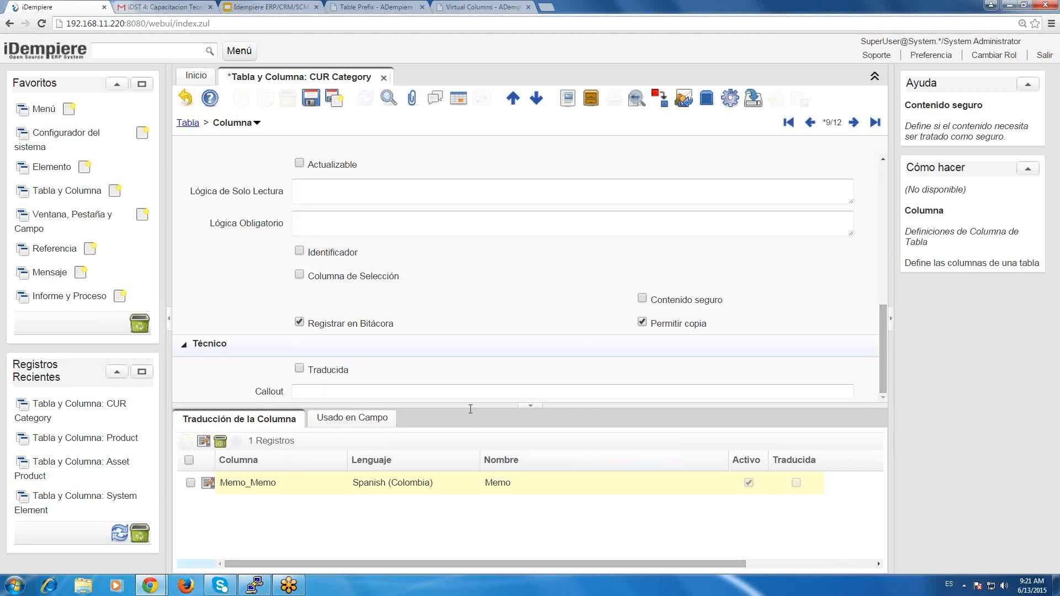
pyautogui.click(409, 392)
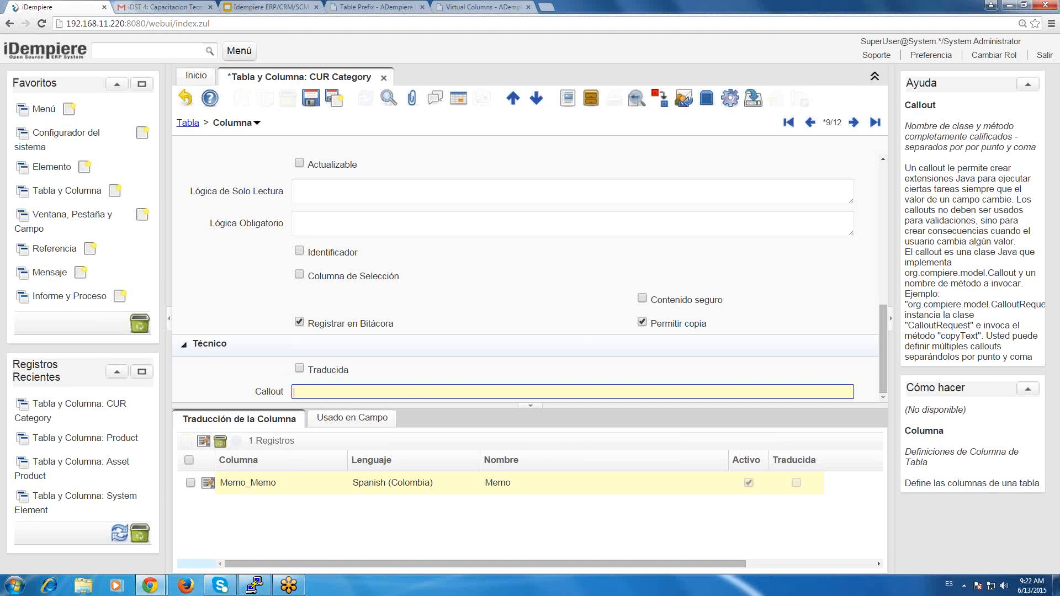
pyautogui.click(1052, 550)
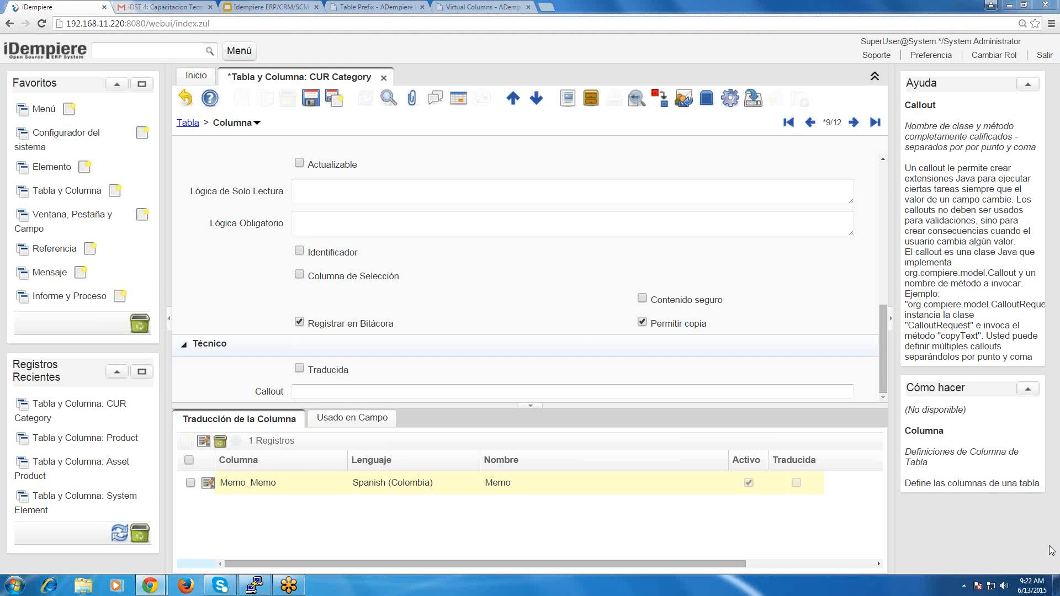
pyautogui.click(896, 292)
pyautogui.click(760, 250)
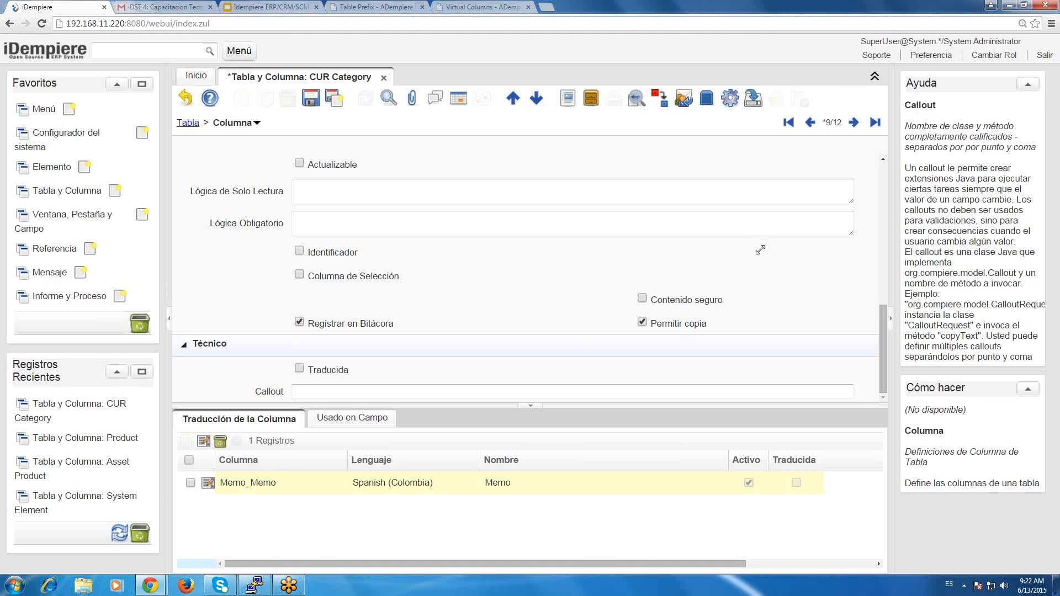
pyautogui.click(879, 15)
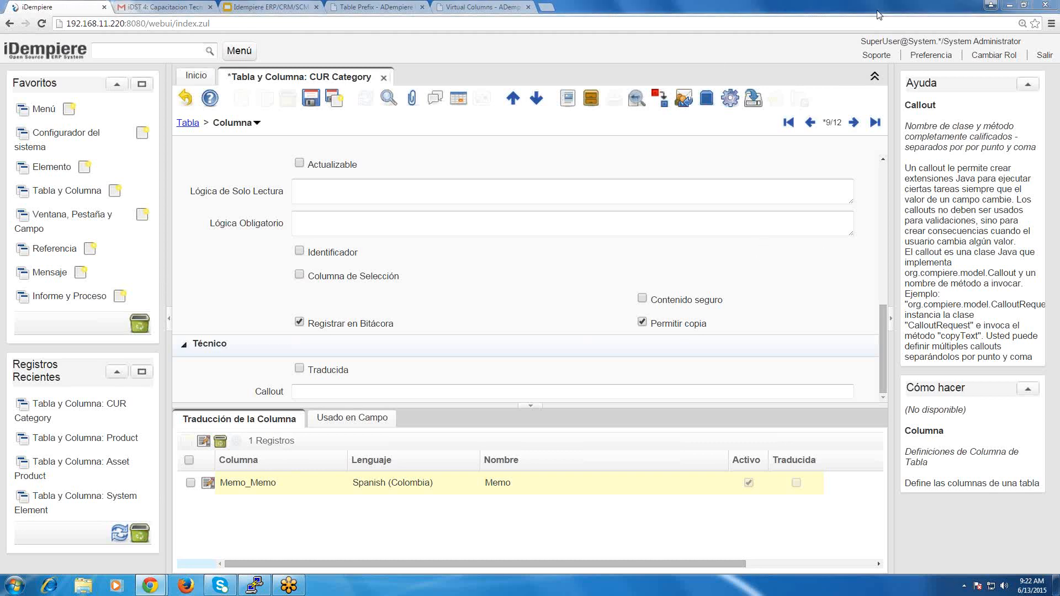
pyautogui.click(384, 378)
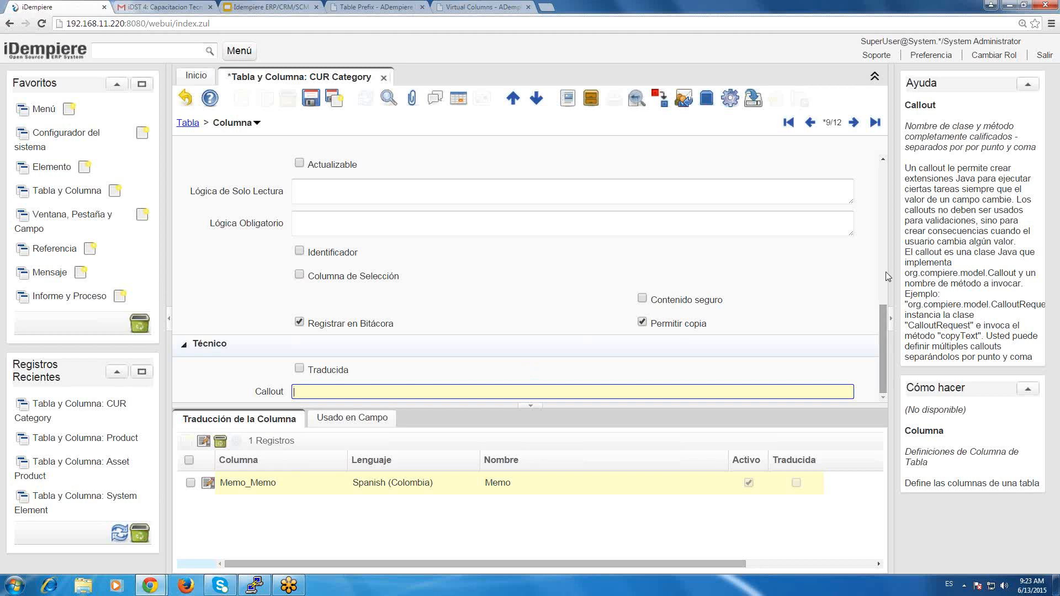
# Open the Memo column's Spanish (Colombia) translation record, review its translated name, and return to the column record.
pyautogui.scroll(5, 885, 272)
pyautogui.scroll(5, 888, 292)
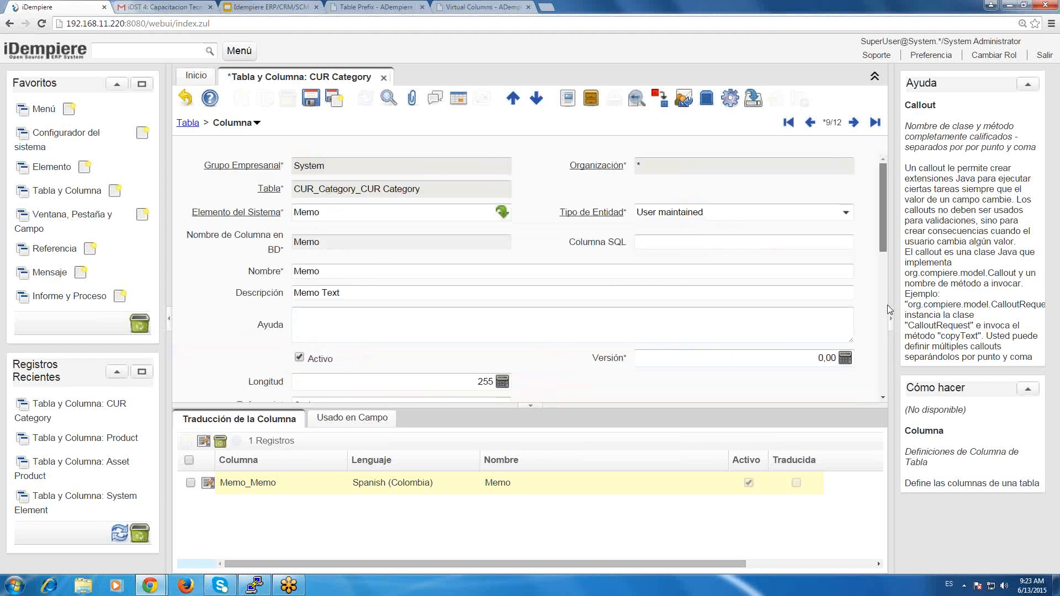
pyautogui.scroll(-10, 889, 309)
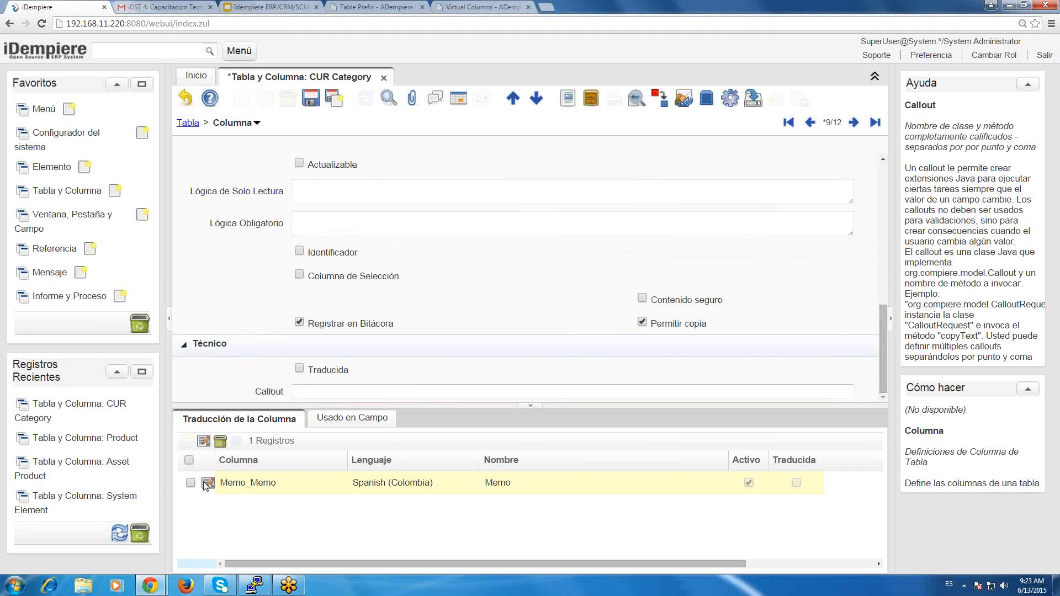
pyautogui.click(208, 484)
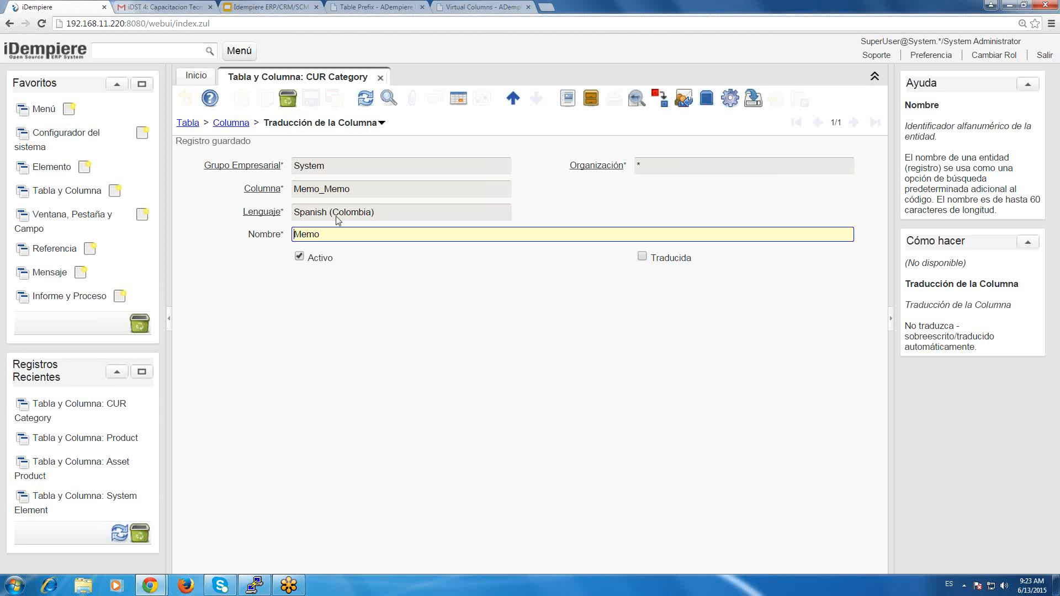
pyautogui.doubleClick(312, 233)
pyautogui.click(231, 123)
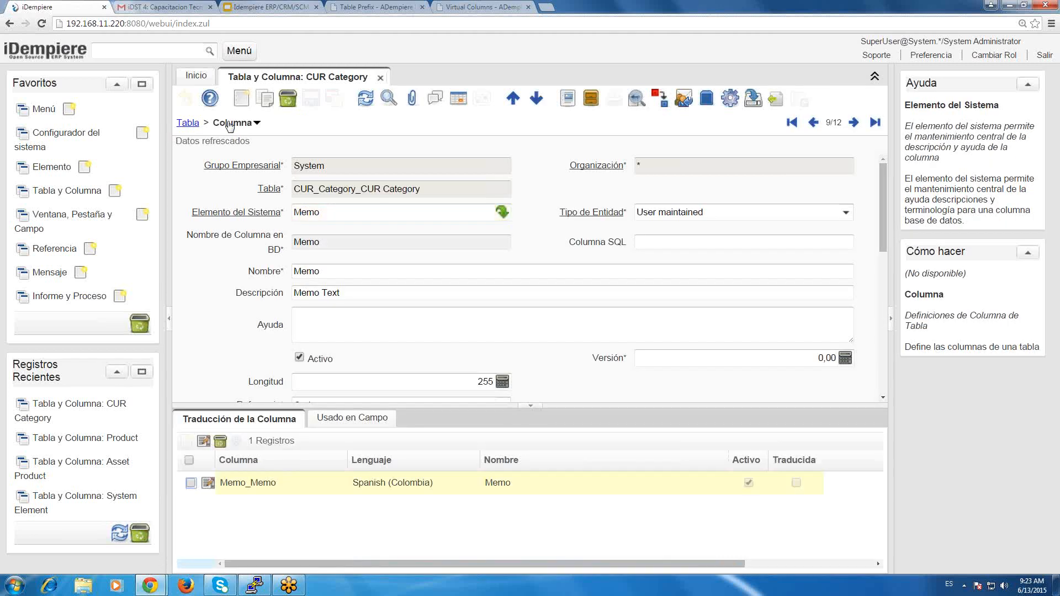
# View the Usado en Campo records of the Memo column and look back over the column's settings.
pyautogui.click(366, 419)
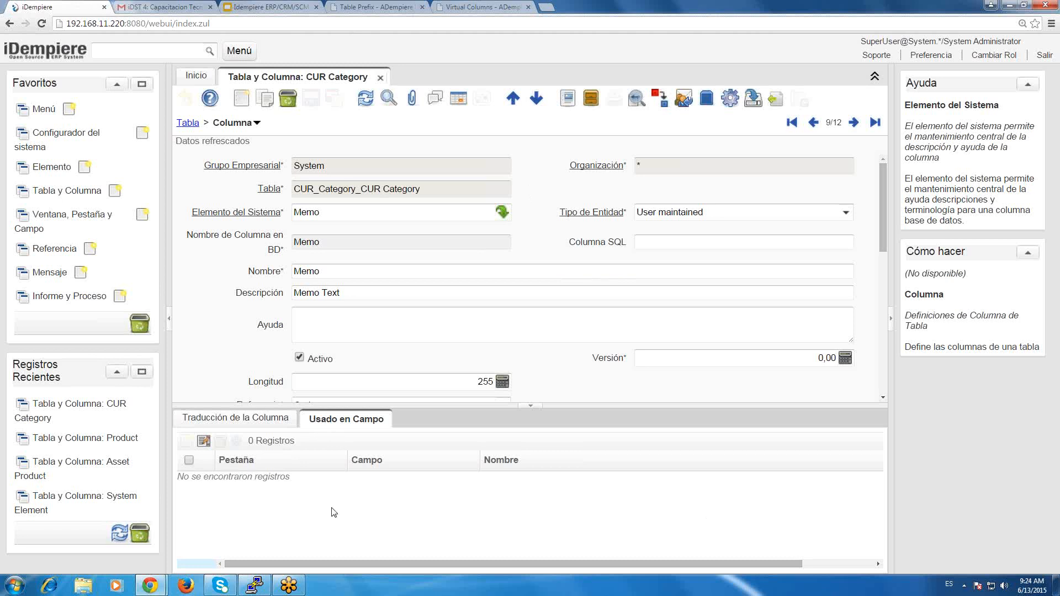
pyautogui.click(186, 436)
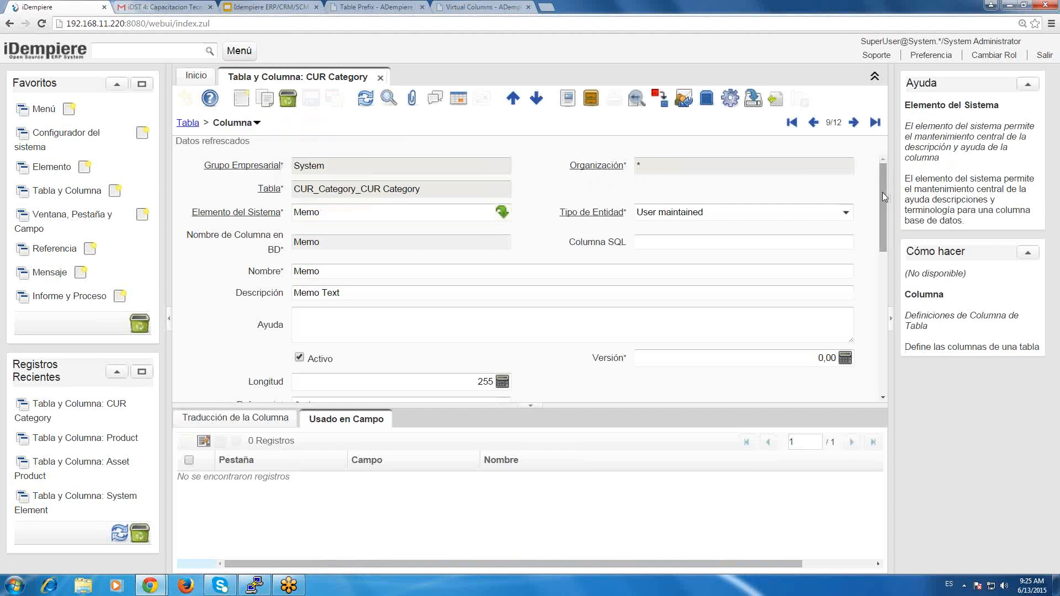
pyautogui.scroll(-6, 886, 244)
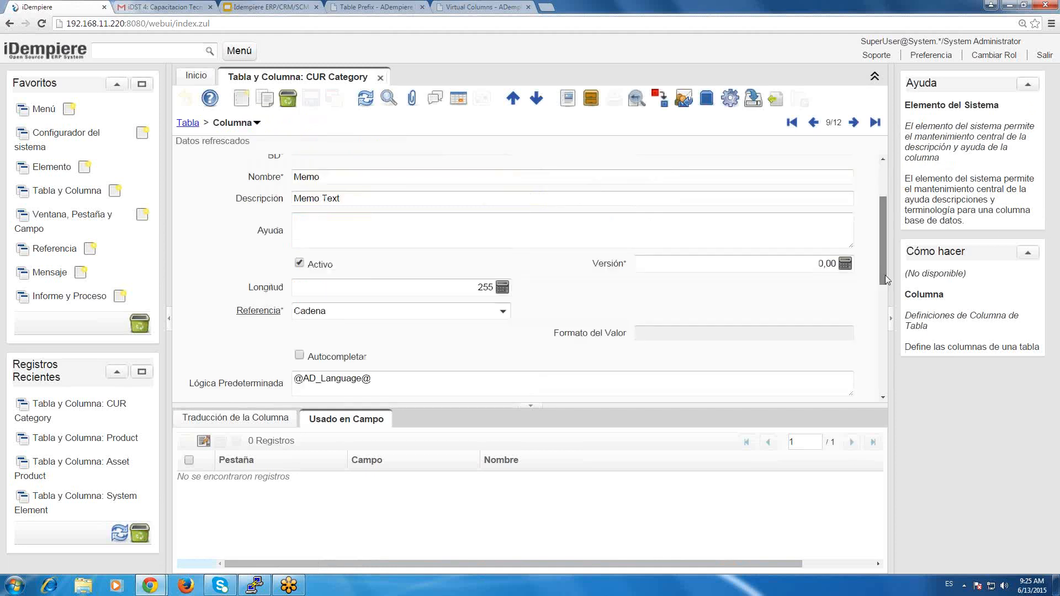
pyautogui.moveTo(887, 320); pyautogui.dragTo(905, 139)
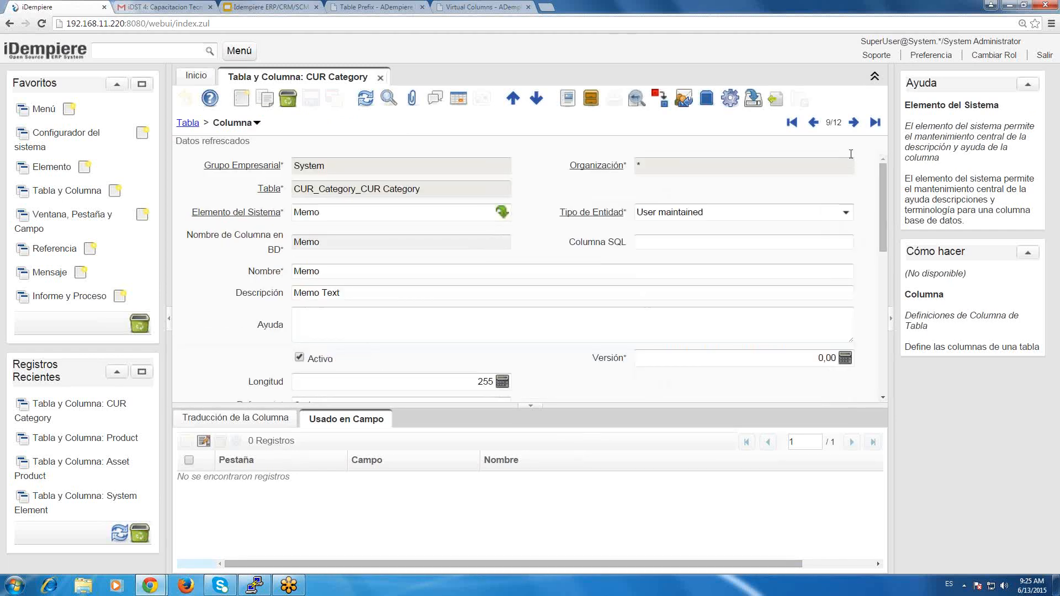
# Examine the Memo column's name and its Referencia field, including the list of available reference types.
pyautogui.click(371, 269)
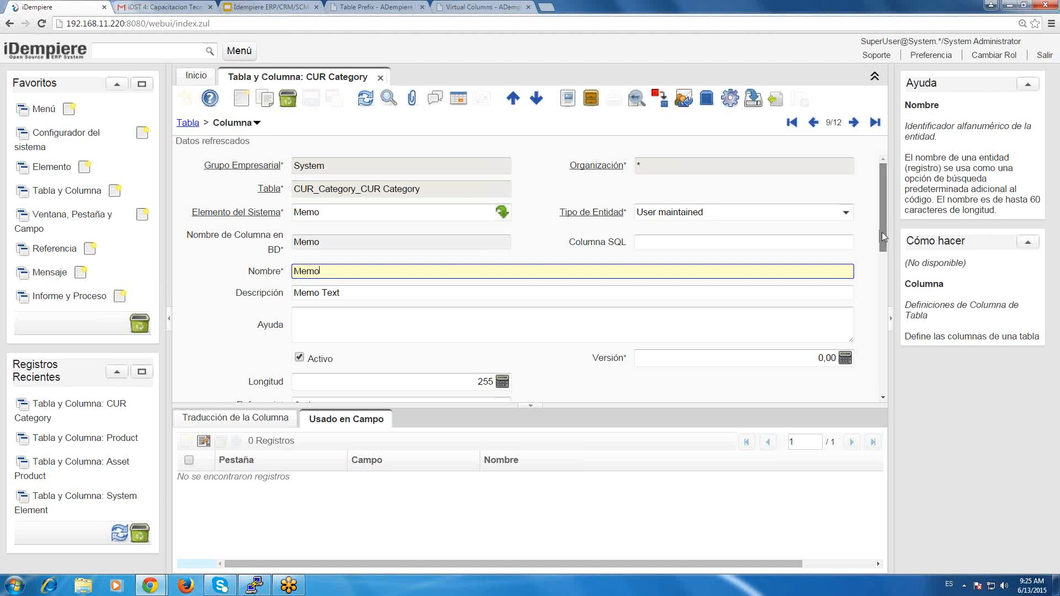
pyautogui.moveTo(883, 232); pyautogui.dragTo(885, 272)
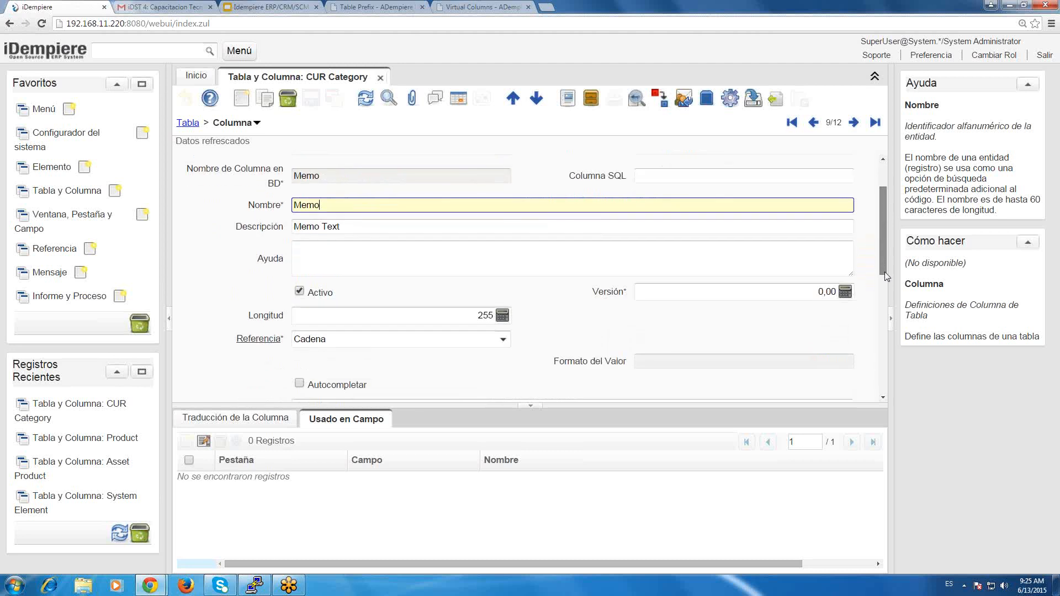
pyautogui.click(355, 280)
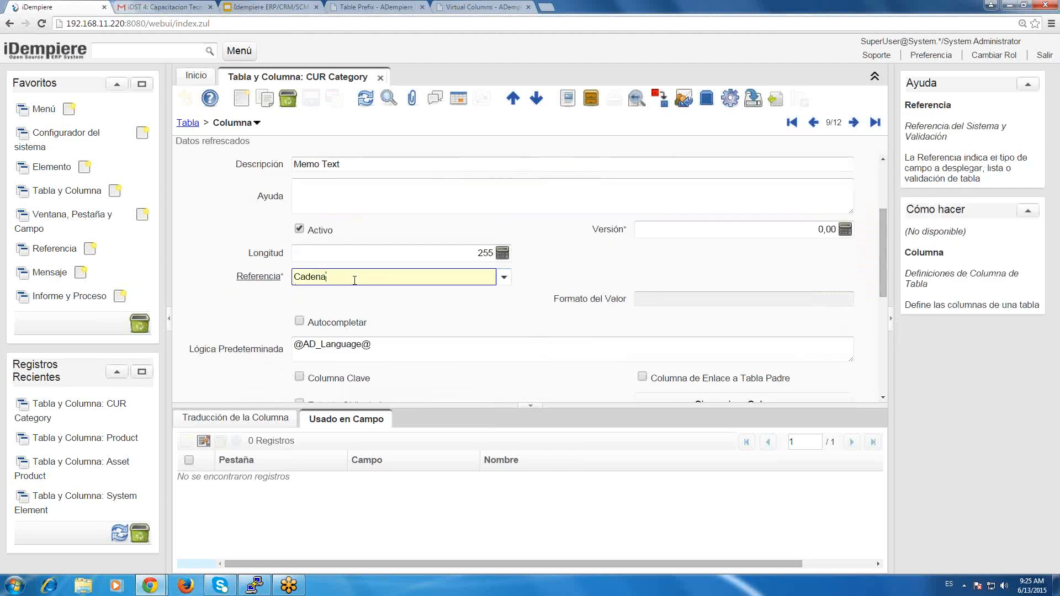
pyautogui.click(503, 278)
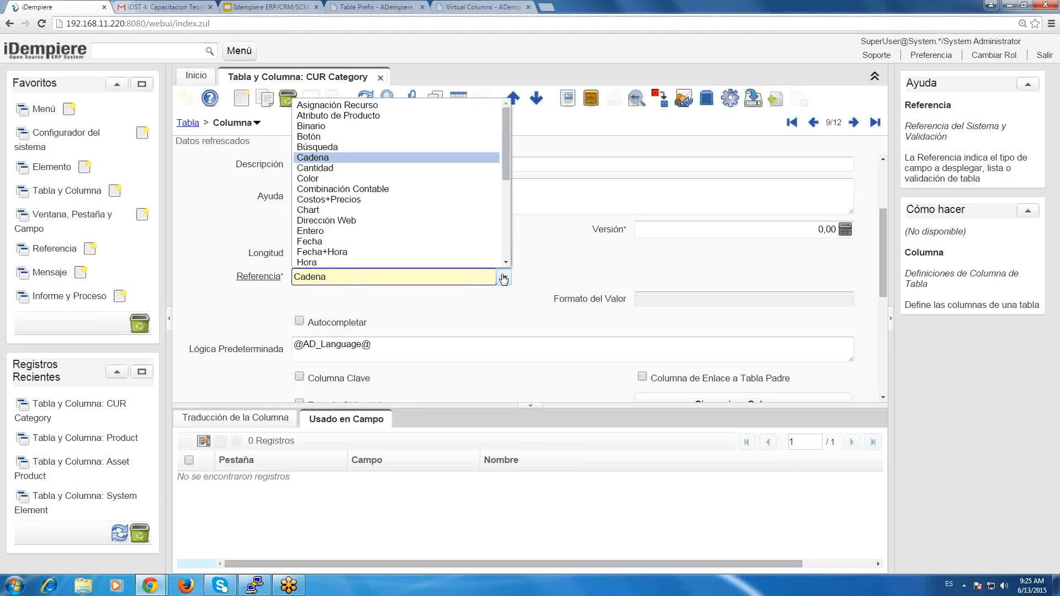
pyautogui.click(546, 264)
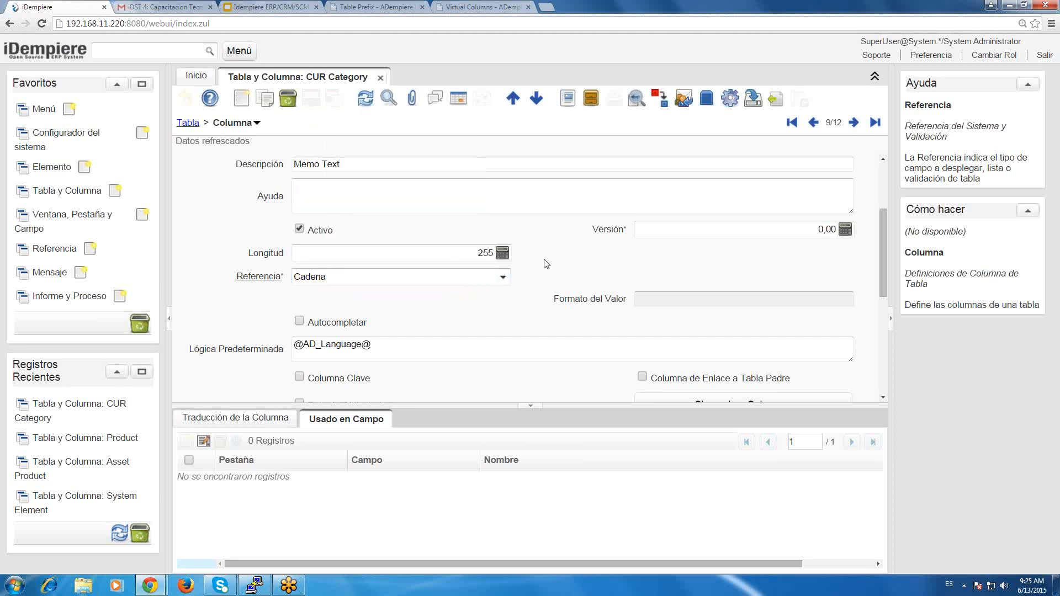
pyautogui.click(503, 278)
pyautogui.click(578, 272)
pyautogui.moveTo(883, 261); pyautogui.dragTo(909, 183)
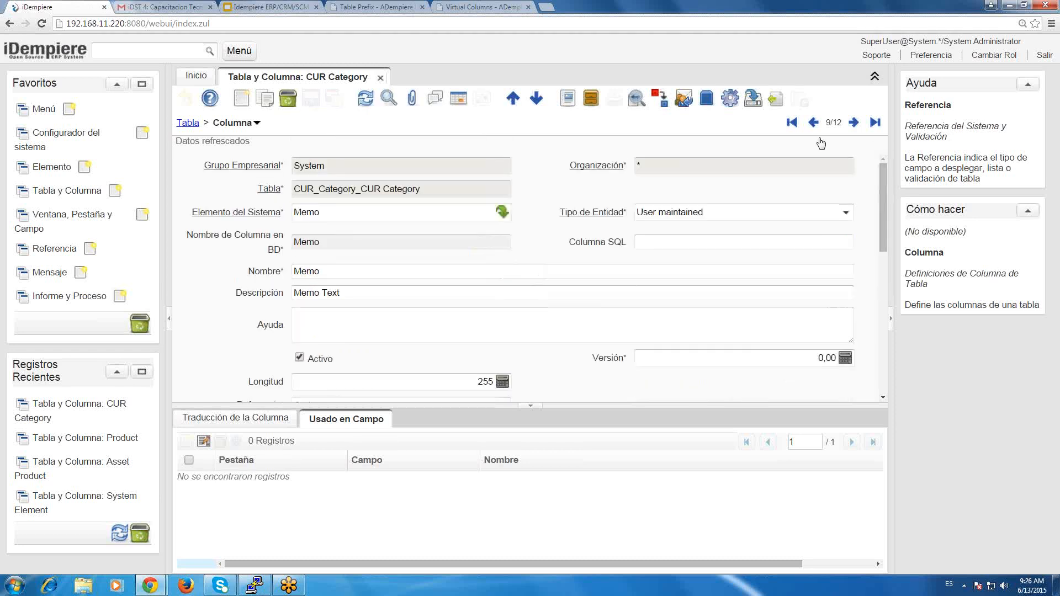
# Browse the CUR_Category column records from AD_Client_ID through AD_Org_ID to Created.
pyautogui.click(793, 123)
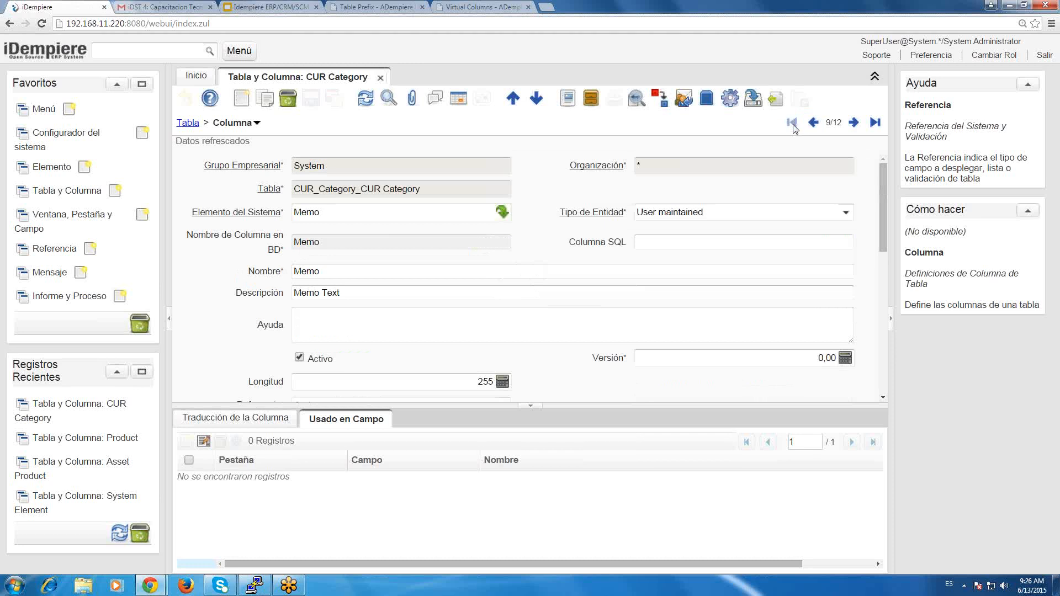
pyautogui.click(855, 122)
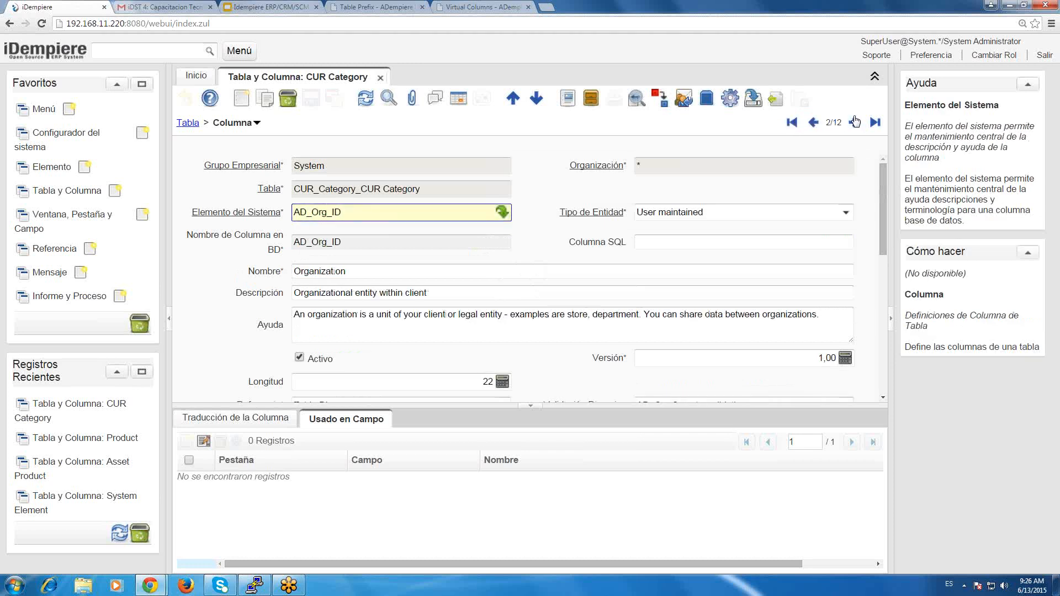
pyautogui.click(855, 121)
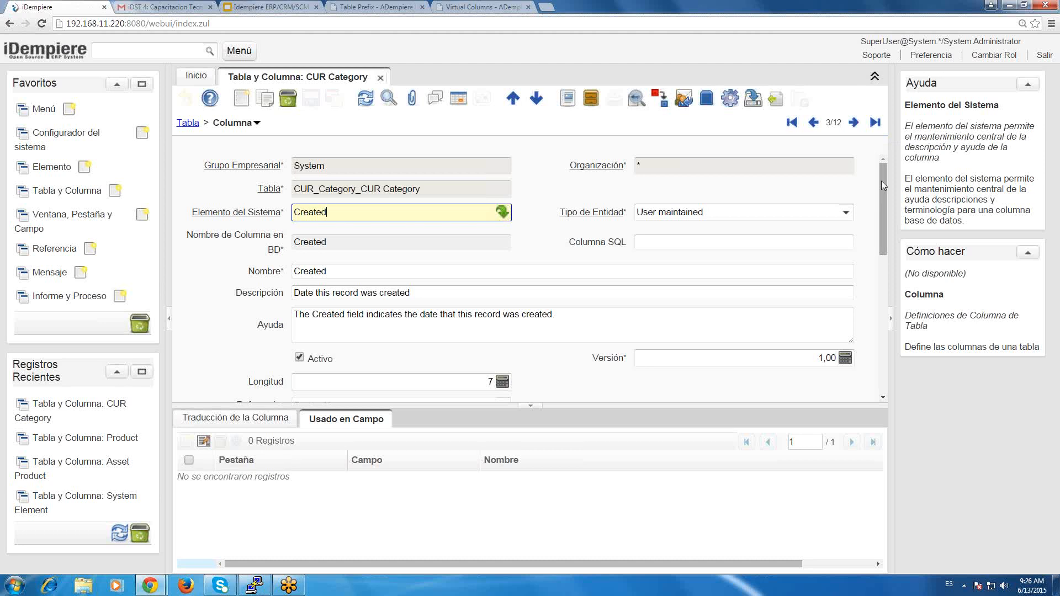
pyautogui.moveTo(882, 187); pyautogui.dragTo(883, 158)
pyautogui.scroll(-1, 884, 194)
pyautogui.scroll(1, 883, 194)
# Go back to the AD_Org_ID column and examine its Referencia setting and the related help text.
pyautogui.click(792, 122)
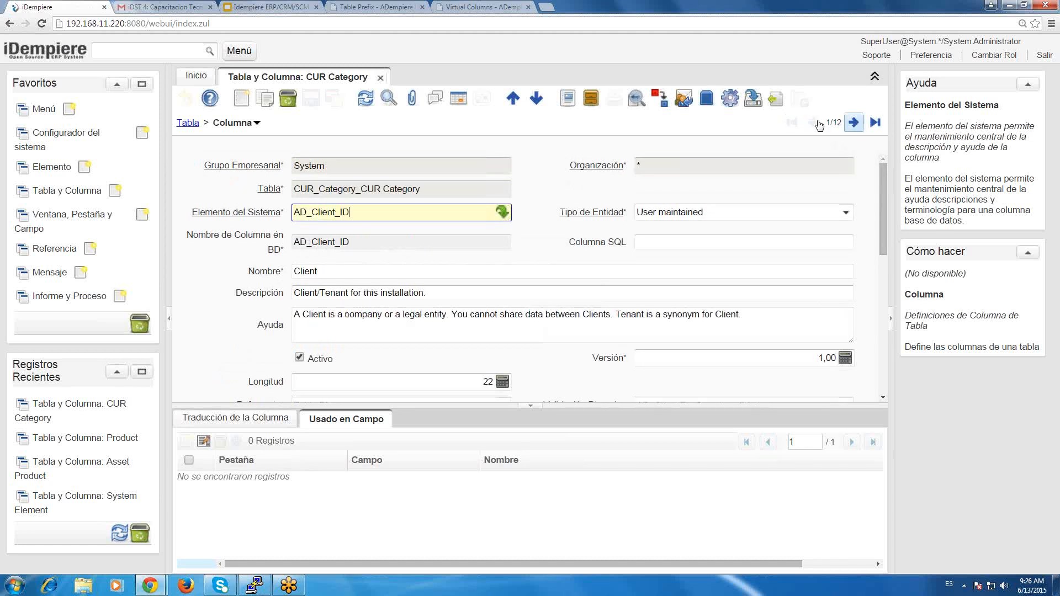
pyautogui.click(856, 123)
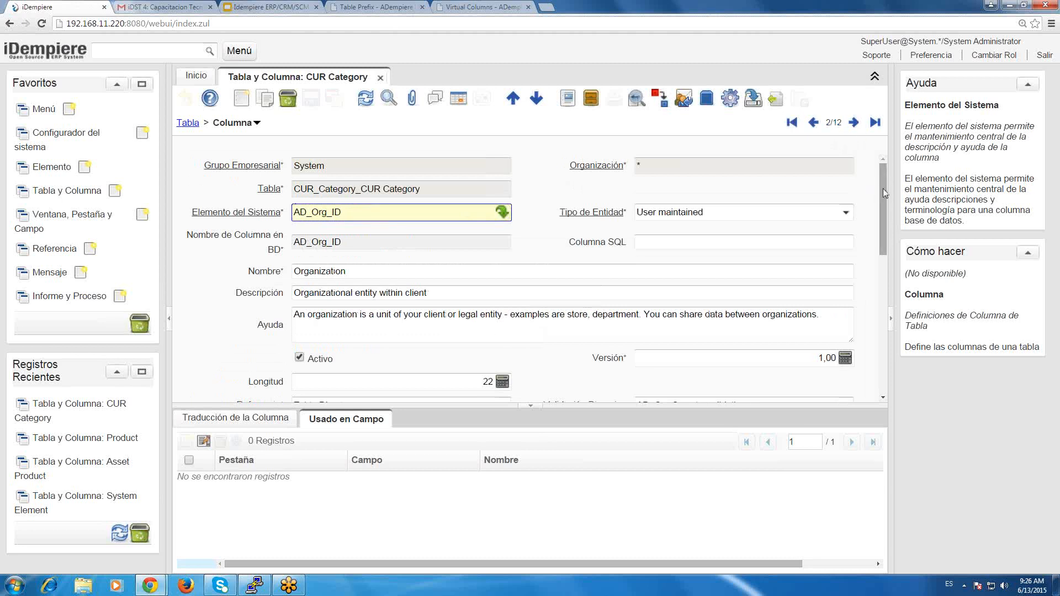
pyautogui.scroll(-1, 884, 191)
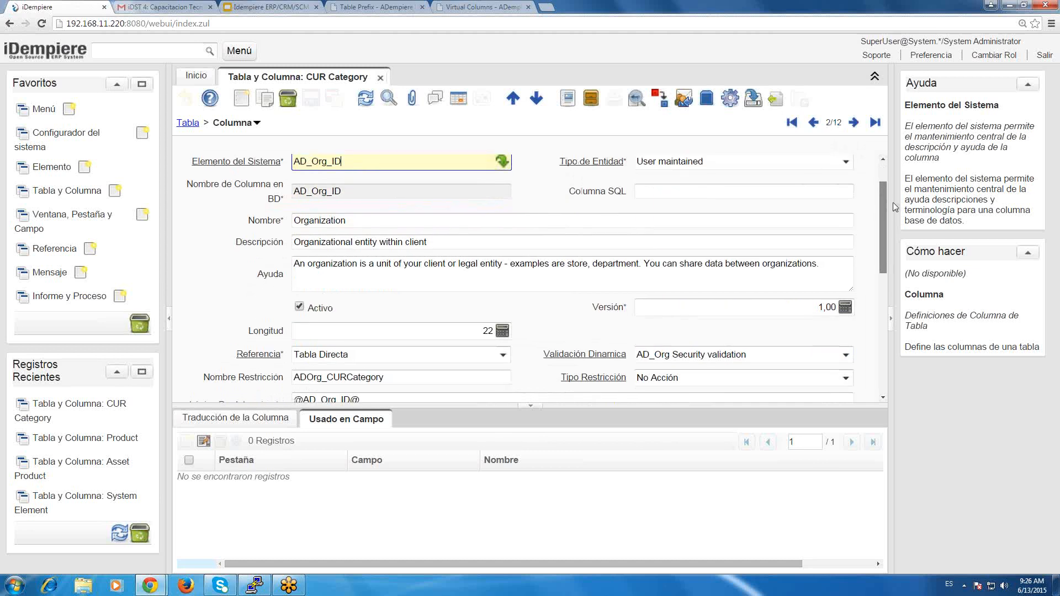
pyautogui.scroll(-1, 894, 205)
pyautogui.scroll(-1, 889, 221)
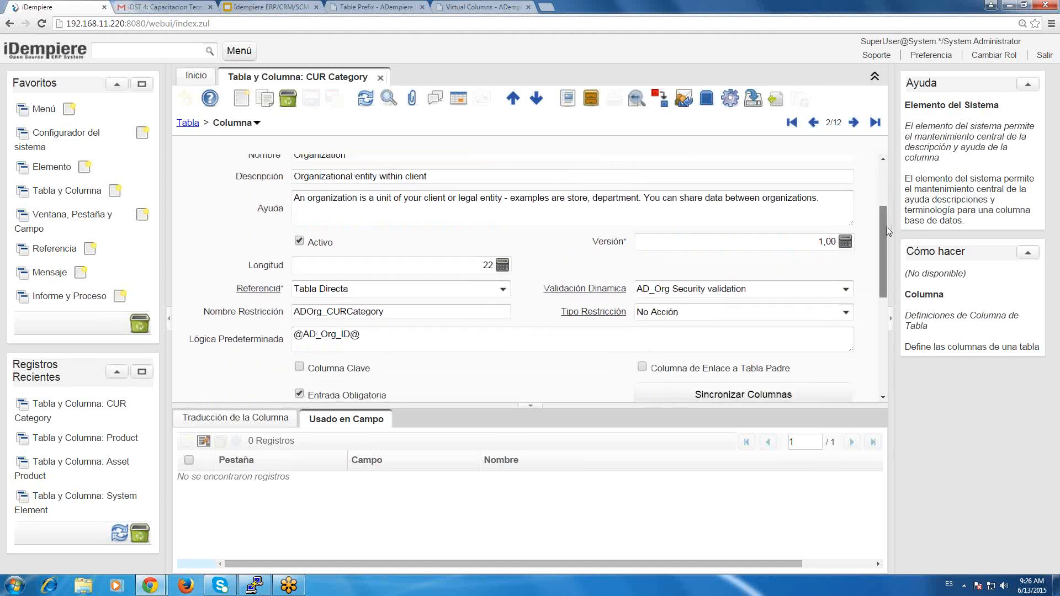
pyautogui.scroll(-1, 887, 226)
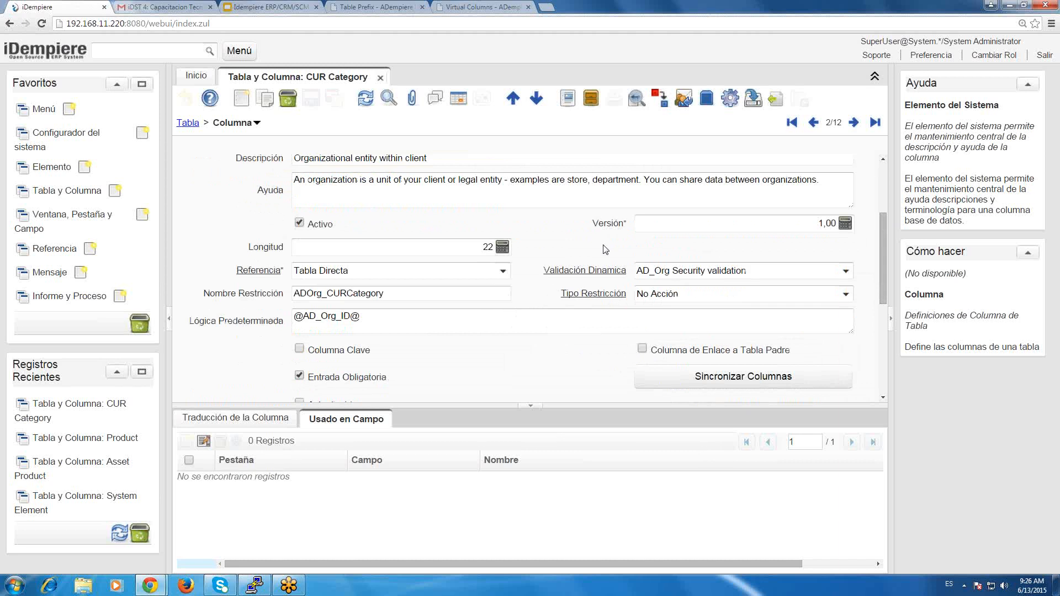
pyautogui.click(406, 275)
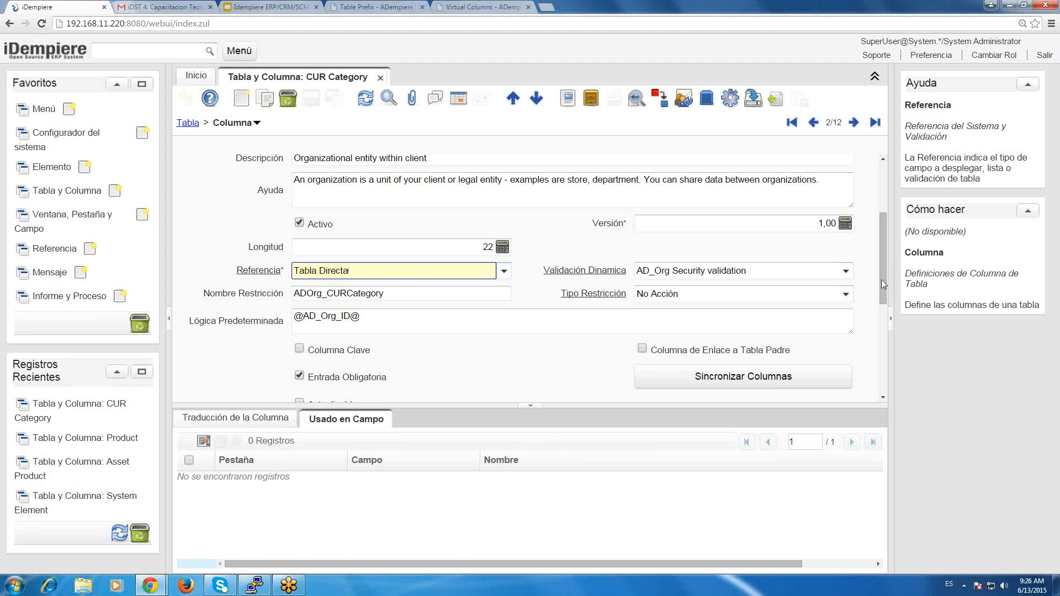
# Examine how the AD_Org_ID element name is built, highlighting its table-name part and comparing it with the column's reference settings.
pyautogui.scroll(3, 876, 258)
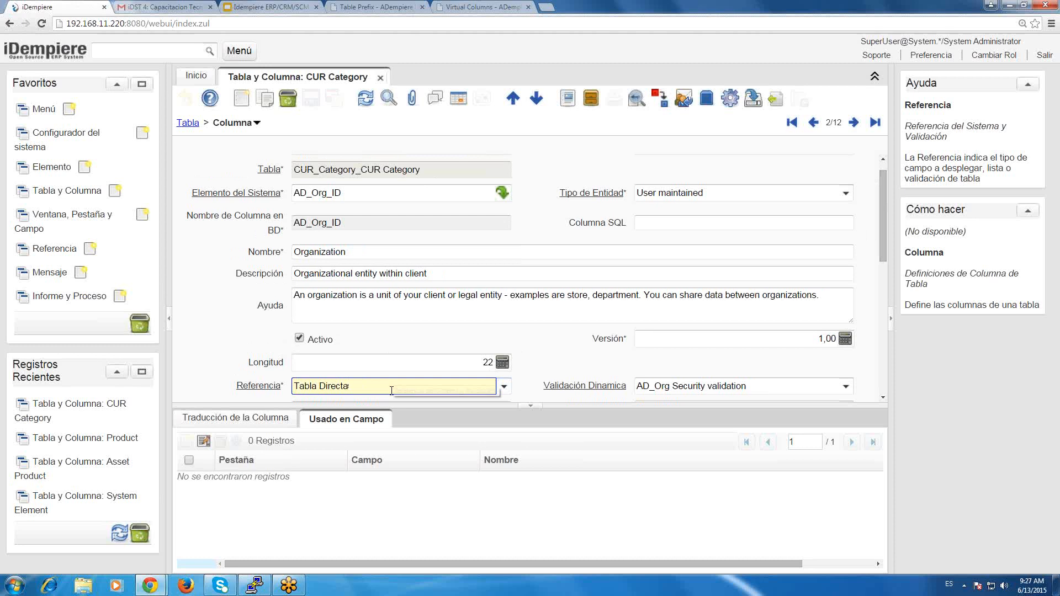
pyautogui.click(353, 195)
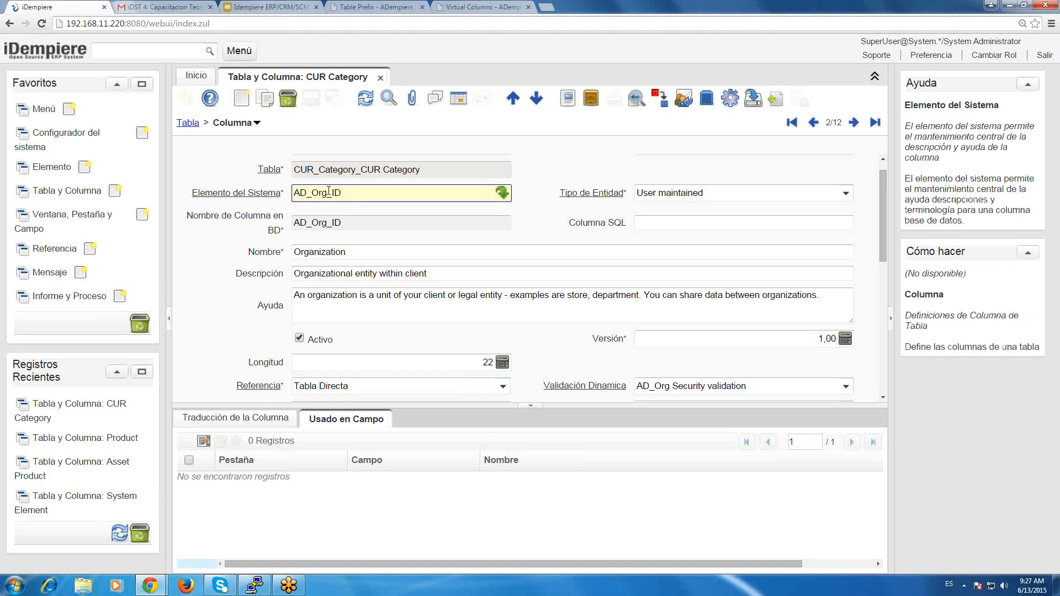
pyautogui.moveTo(354, 193); pyautogui.dragTo(276, 188)
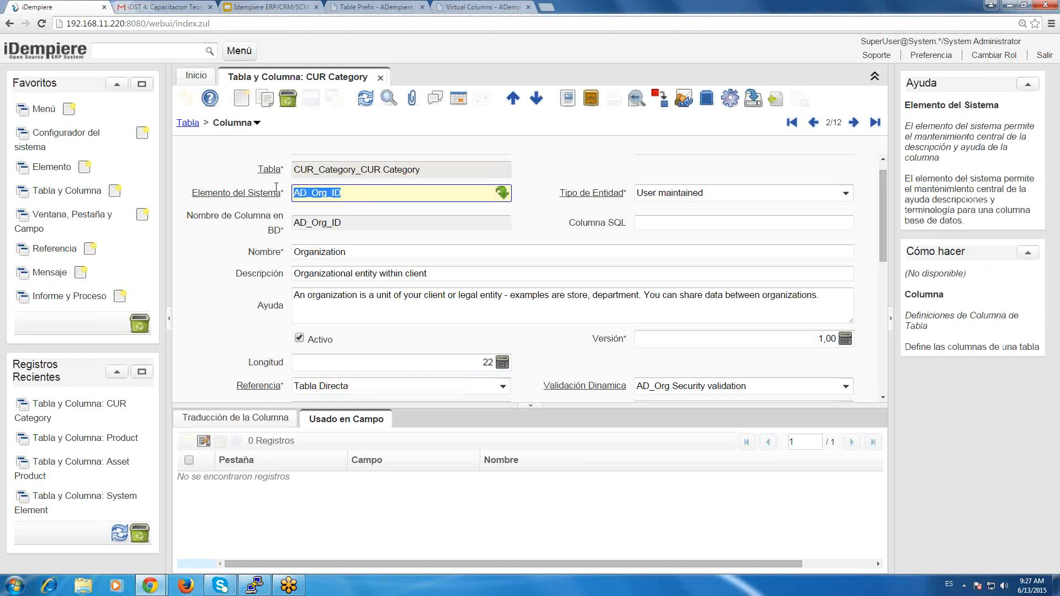
pyautogui.click(352, 193)
pyautogui.moveTo(328, 197); pyautogui.dragTo(357, 195)
pyautogui.scroll(-1, 357, 196)
pyautogui.scroll(2, 341, 215)
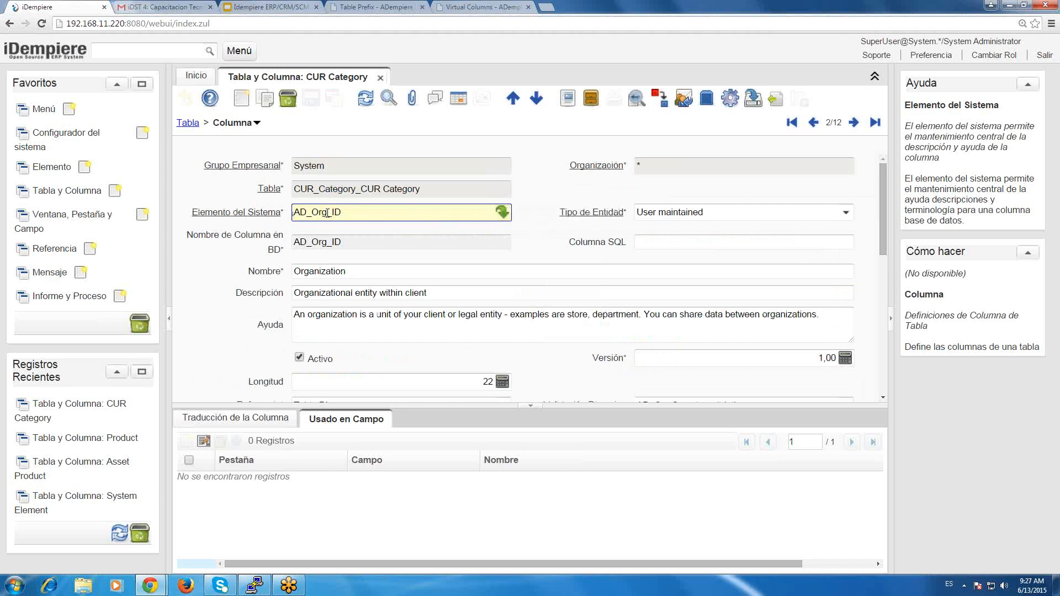
pyautogui.moveTo(328, 213); pyautogui.dragTo(294, 210)
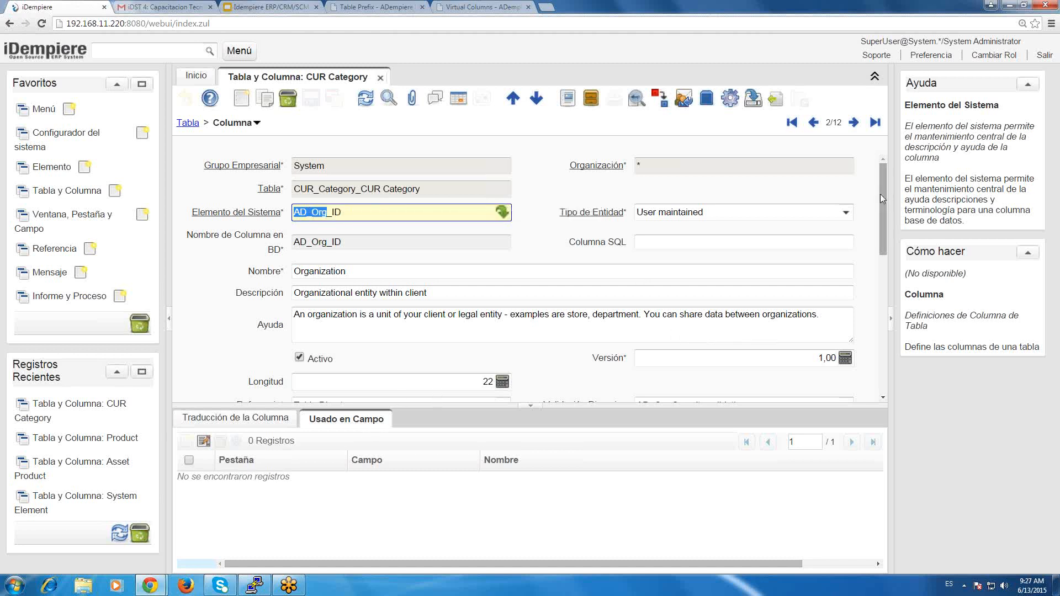
pyautogui.scroll(-1, 879, 212)
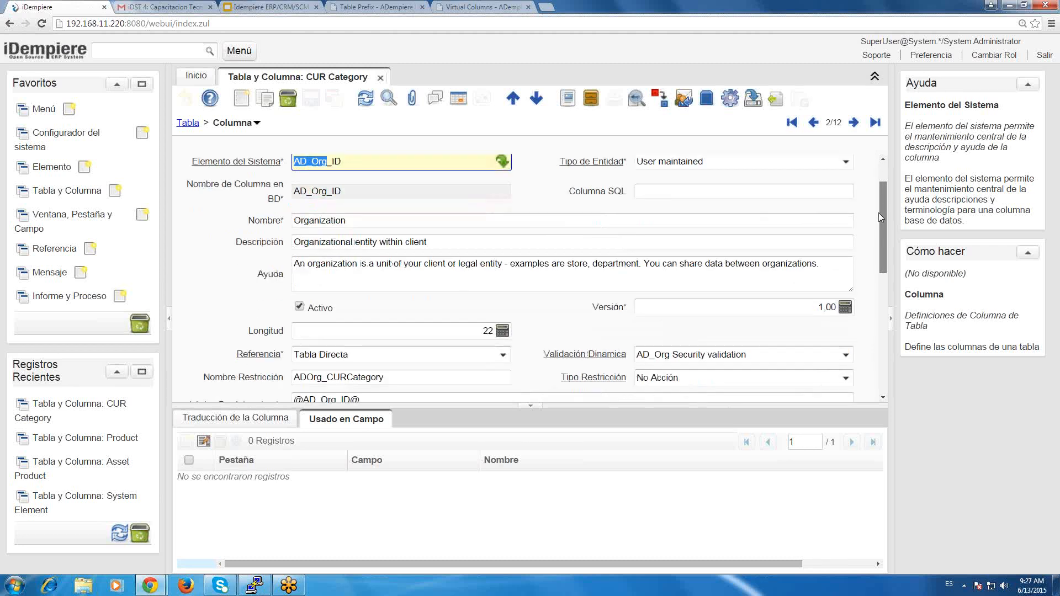
pyautogui.scroll(1, 884, 203)
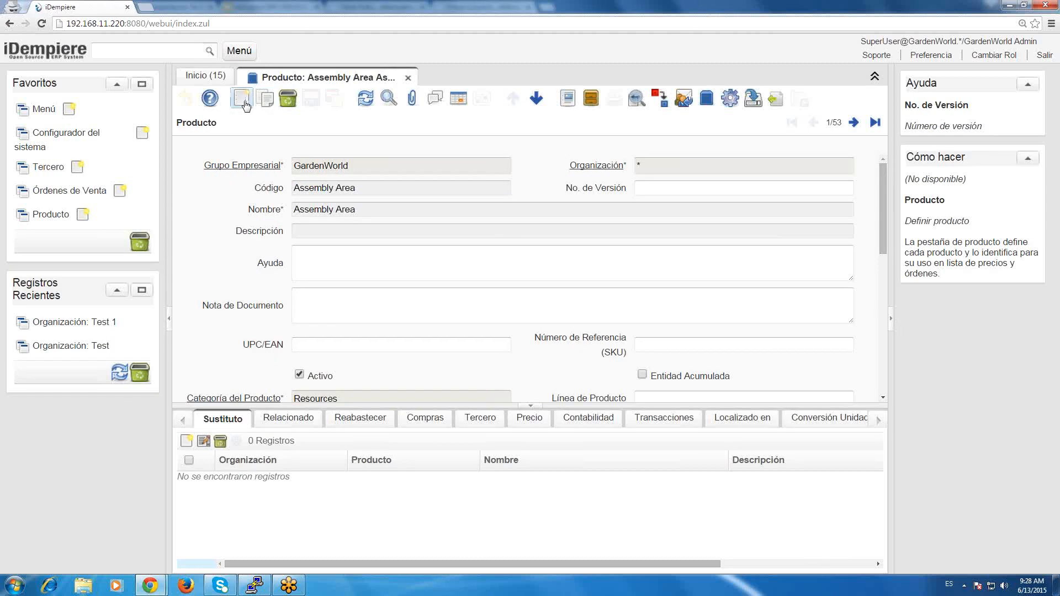
# Start a new product record in the GardenWorld session and view the organizations offered in its Organización field, leaving it at *.
pyautogui.click(242, 100)
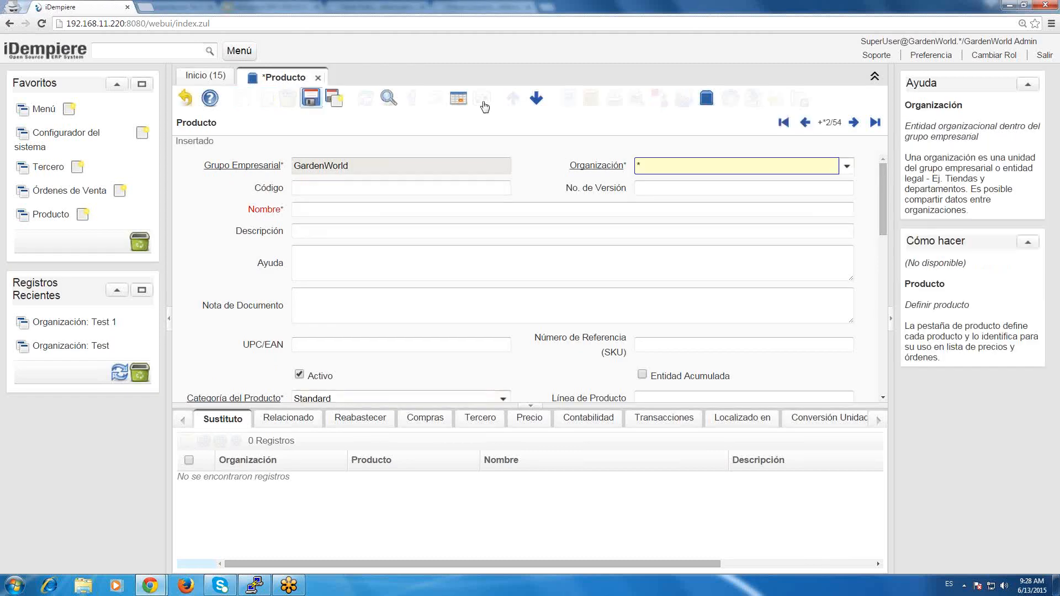
pyautogui.click(846, 167)
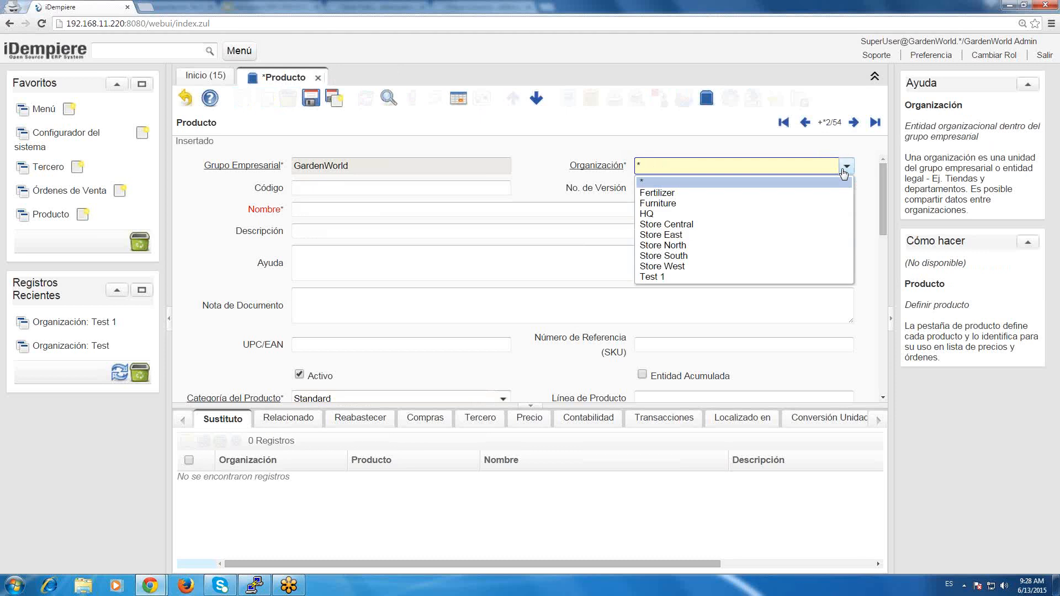
pyautogui.click(846, 169)
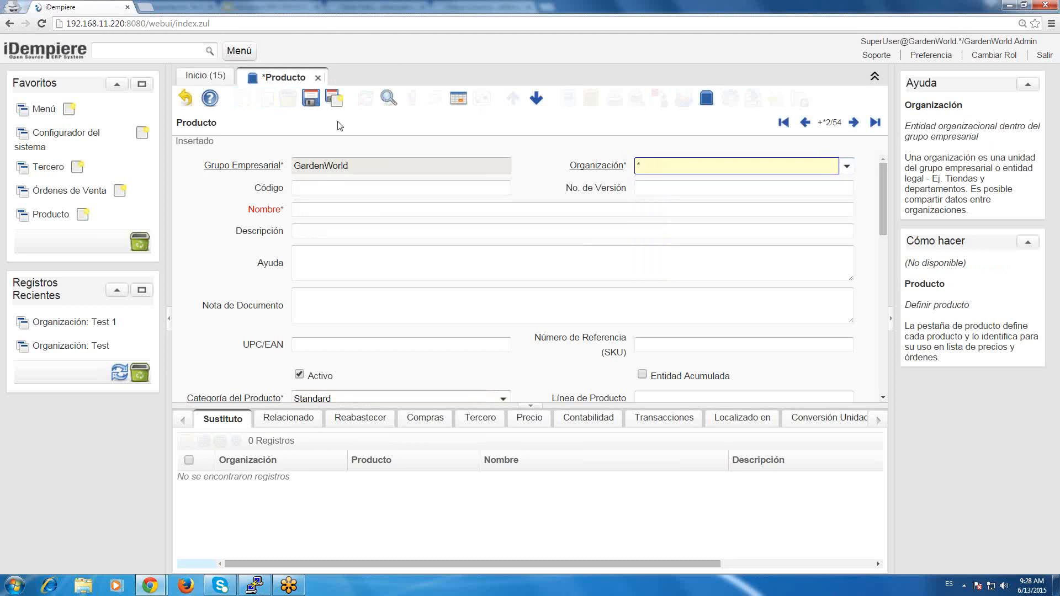
pyautogui.press('Tab')
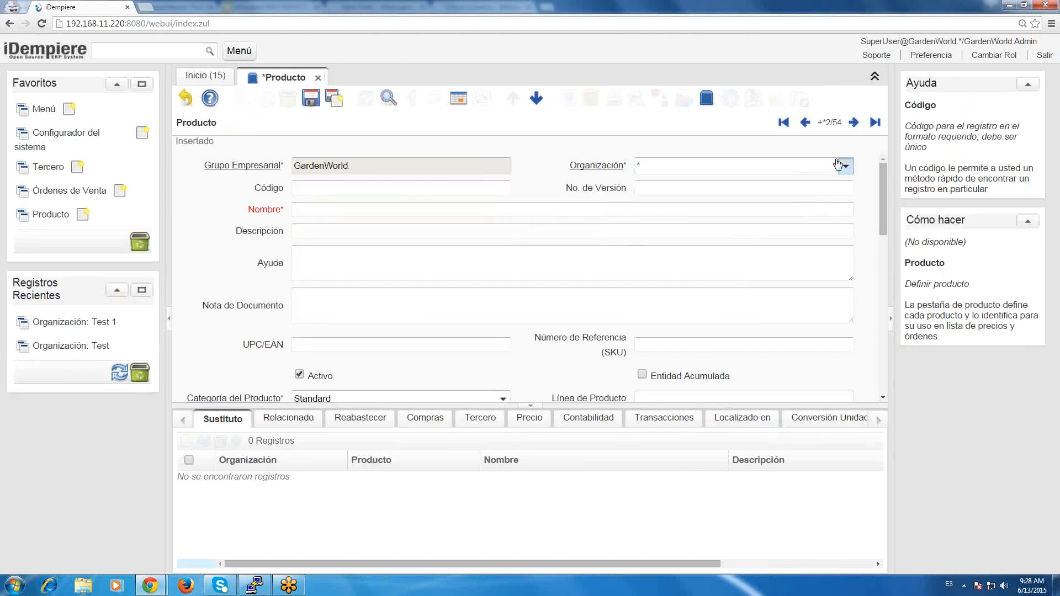
pyautogui.click(837, 164)
pyautogui.click(837, 164)
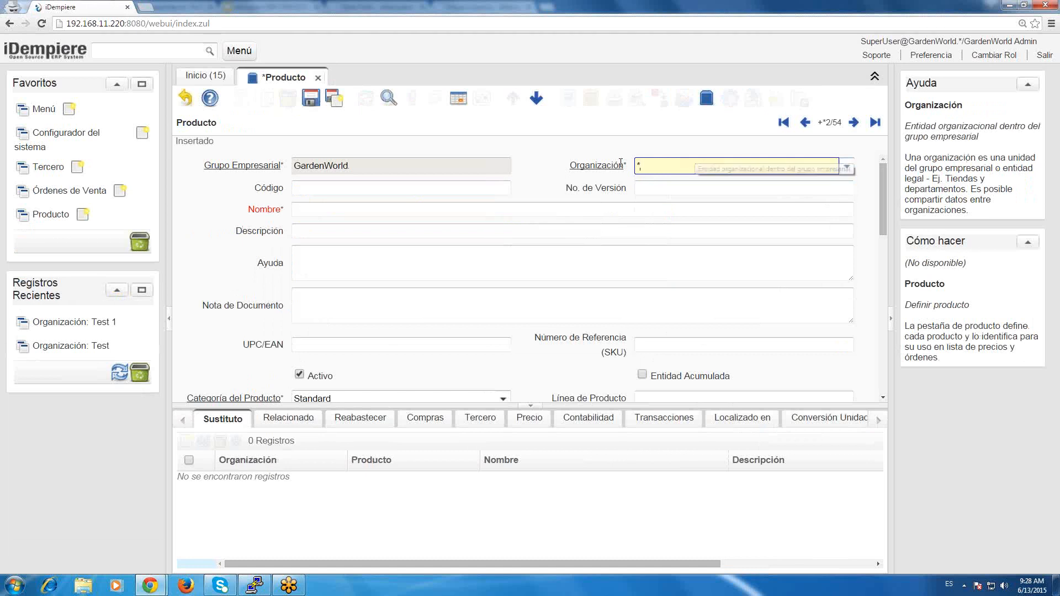
pyautogui.moveTo(647, 166); pyautogui.dragTo(619, 163)
pyautogui.click(785, 164)
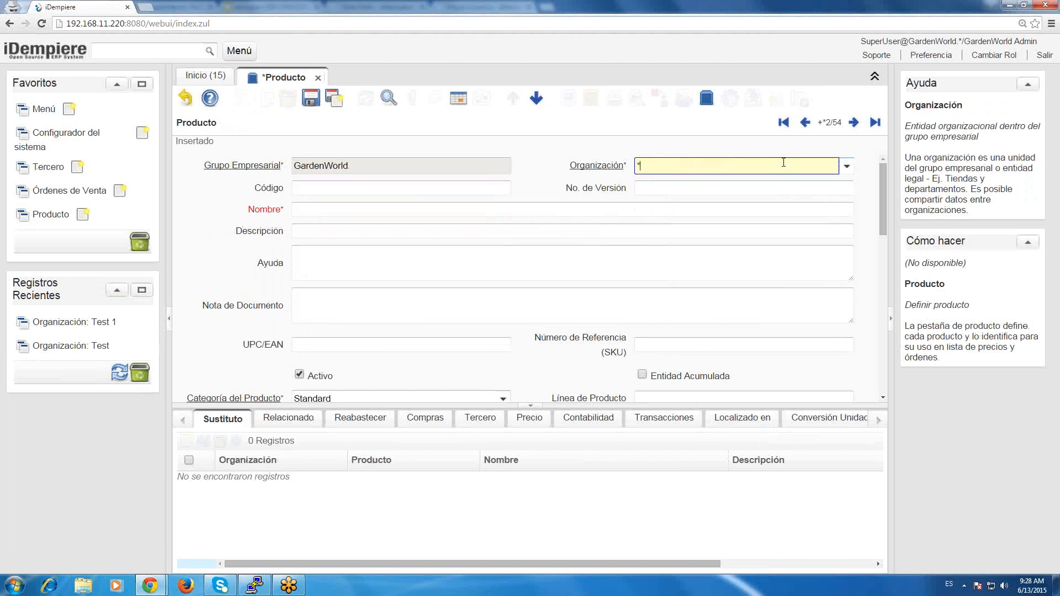
# Recheck the new product's organization choices, and examine the AD_Org_ID column's Referencia, Nombre Restricción and Validación Dinamica settings in the System session.
pyautogui.click(841, 167)
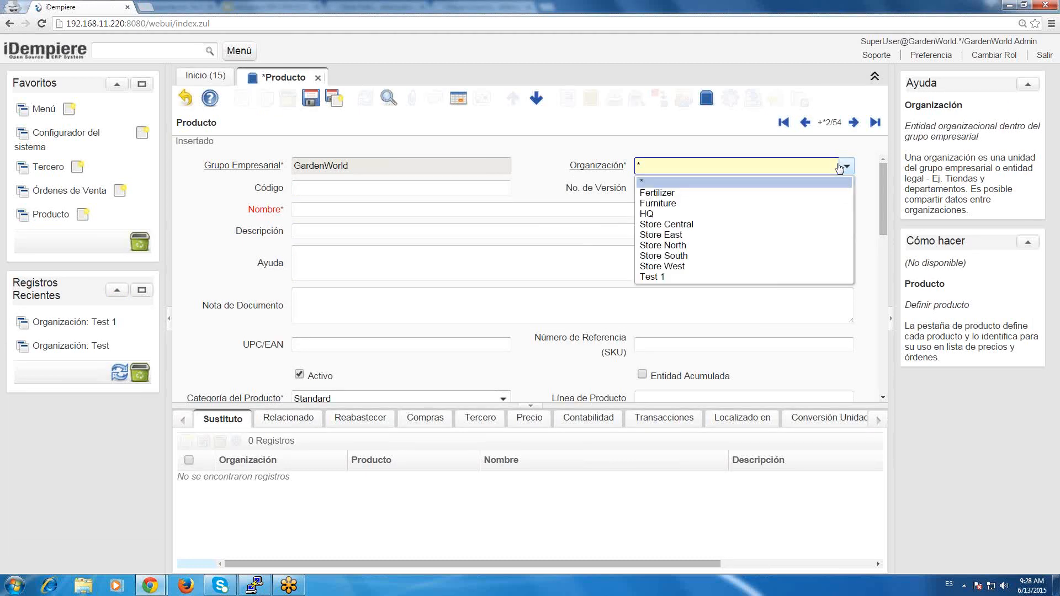
pyautogui.click(840, 167)
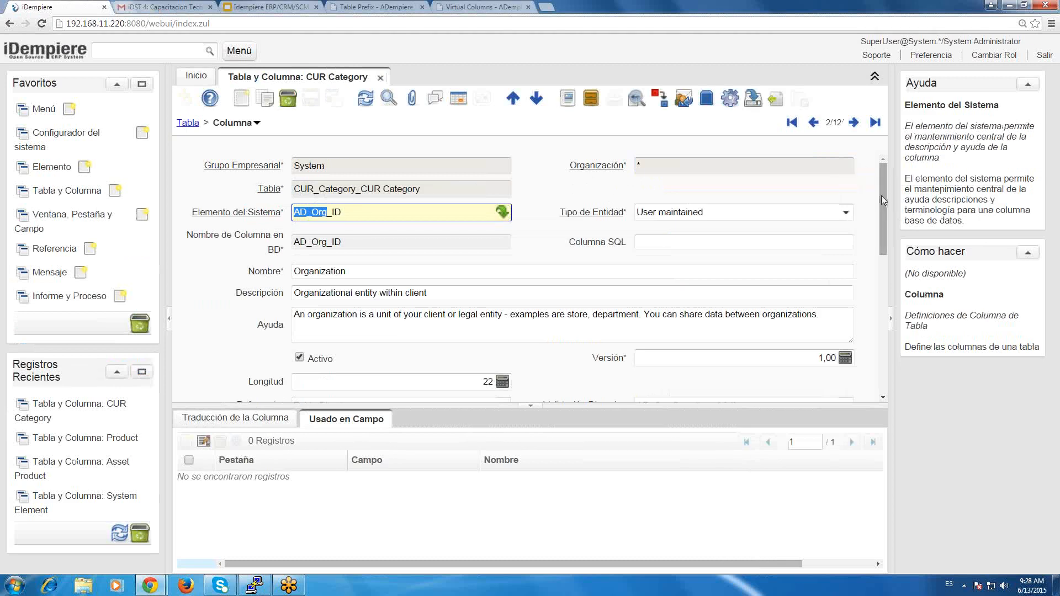
pyautogui.scroll(-2, 876, 262)
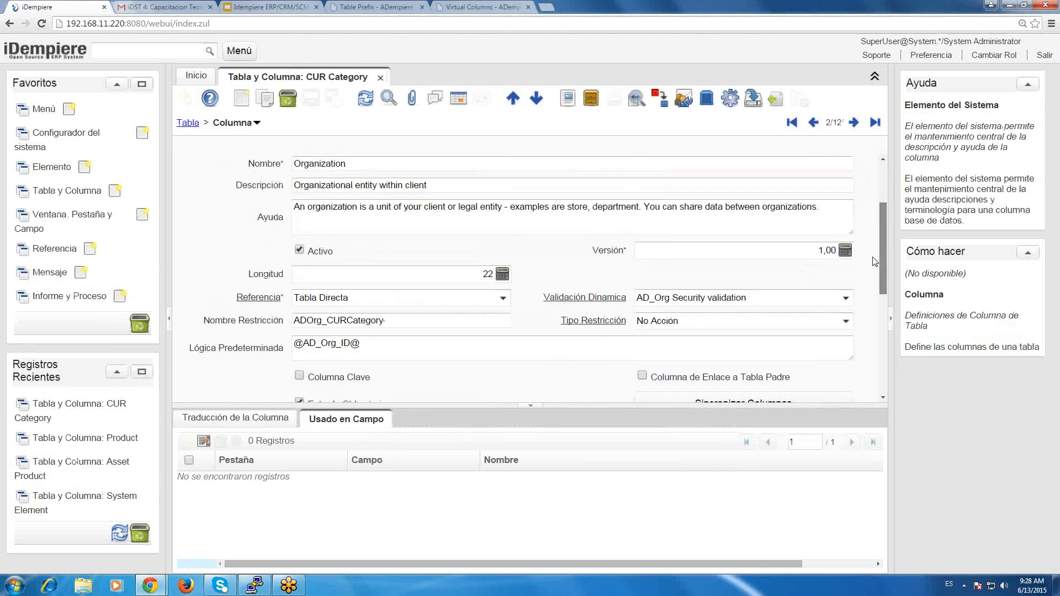
pyautogui.scroll(-1, 875, 262)
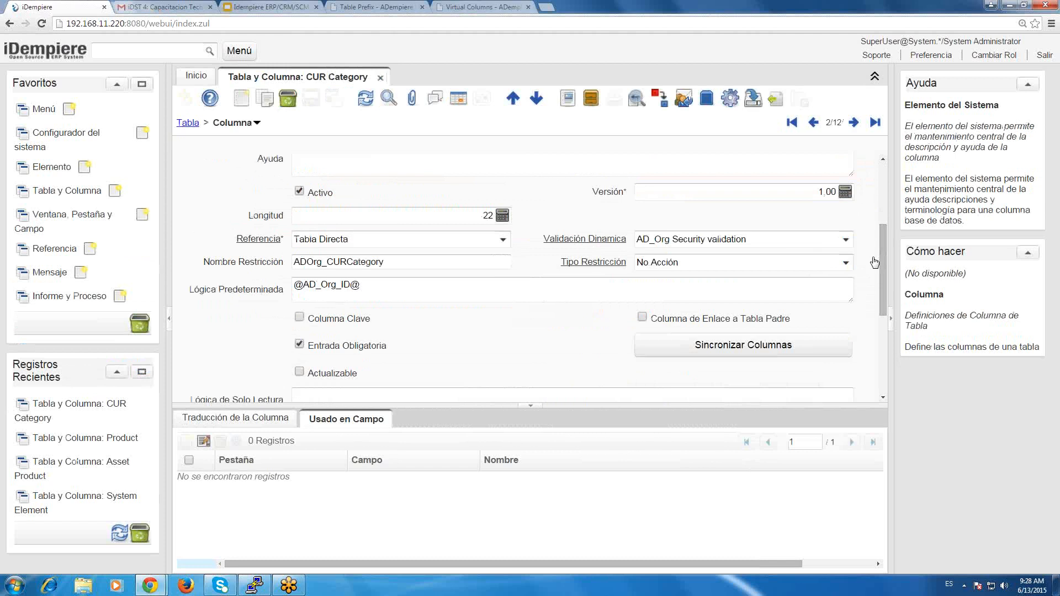
pyautogui.click(406, 237)
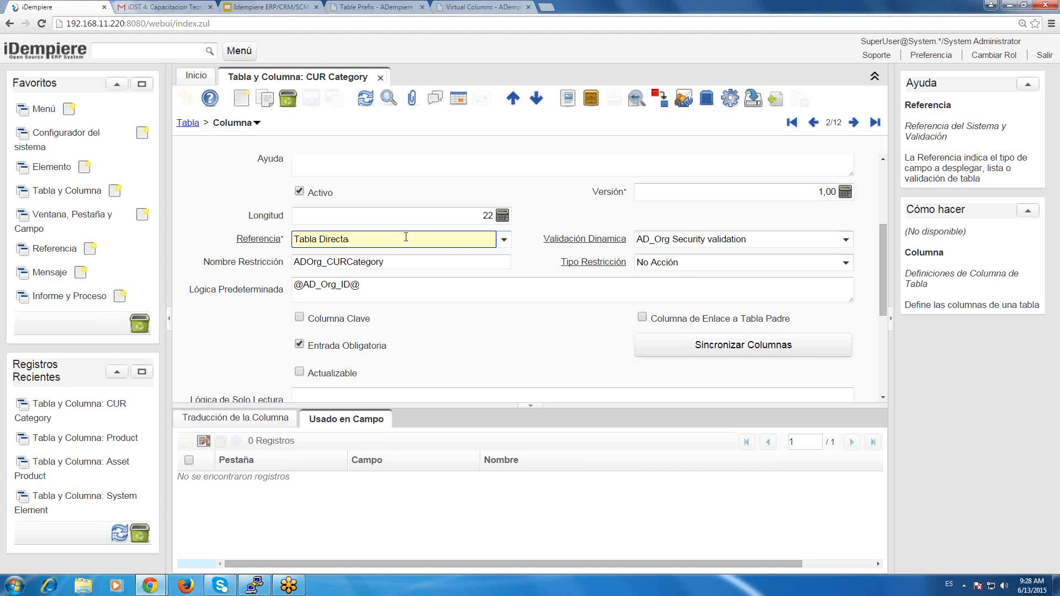
pyautogui.click(407, 262)
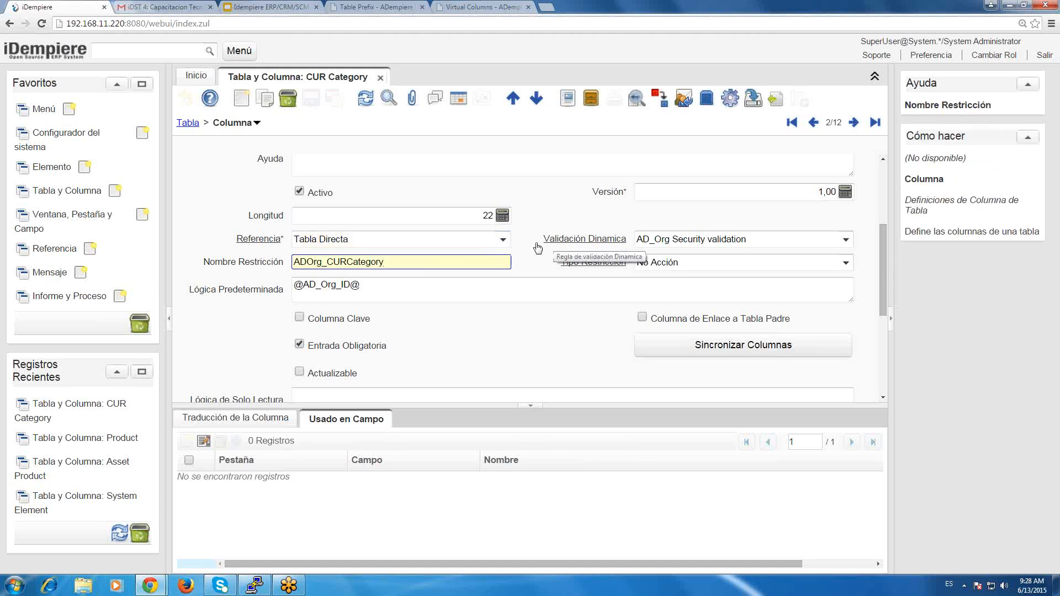
pyautogui.click(763, 238)
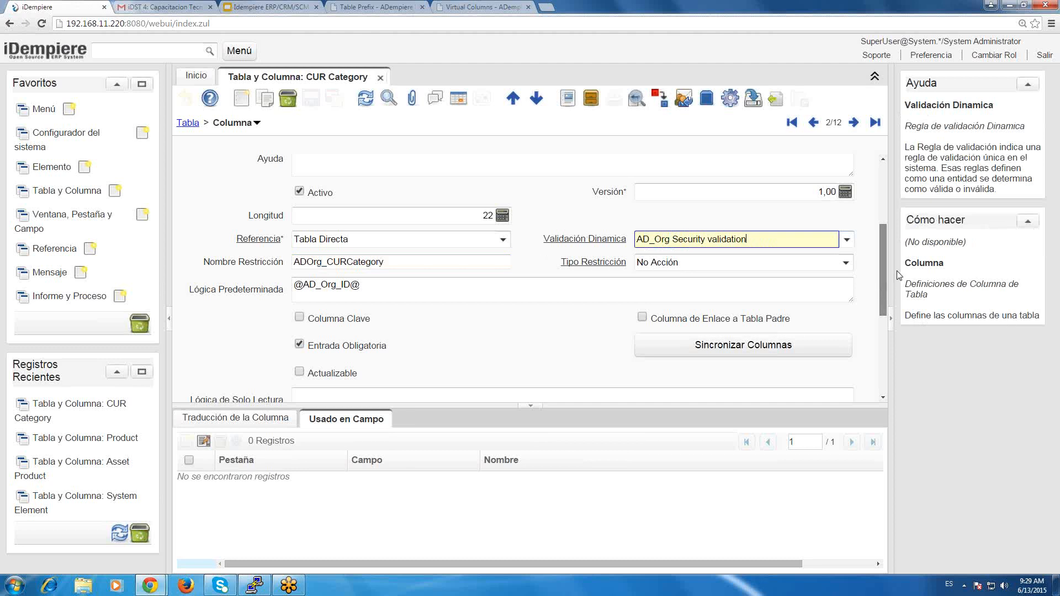
# Open the AD_Org Security validation rule from the AD_Org_ID column and examine its name, description and entity type.
pyautogui.scroll(5, 884, 232)
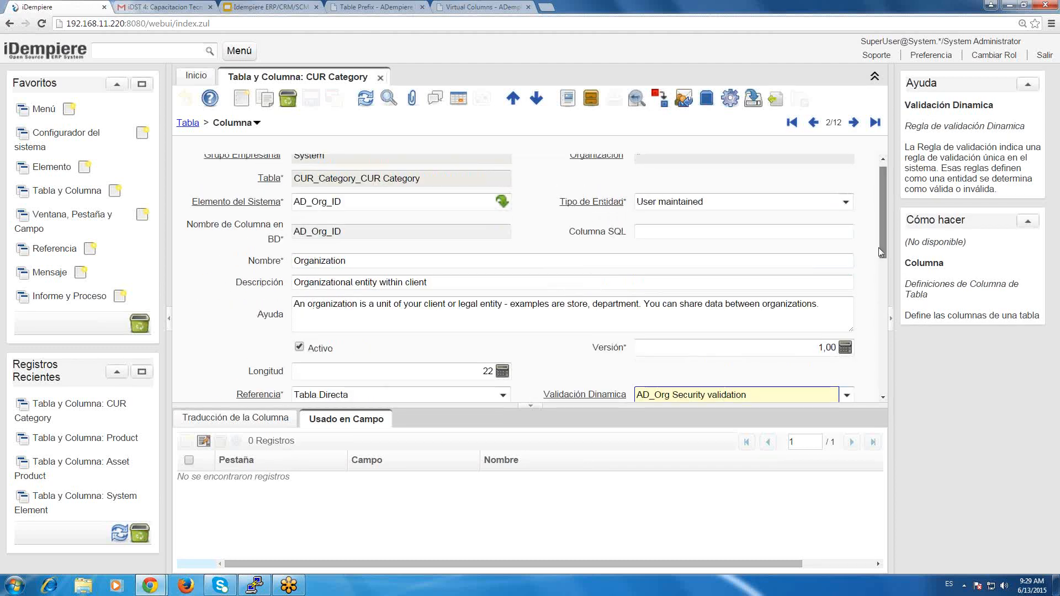
pyautogui.scroll(-2, 879, 247)
pyautogui.scroll(-1, 877, 253)
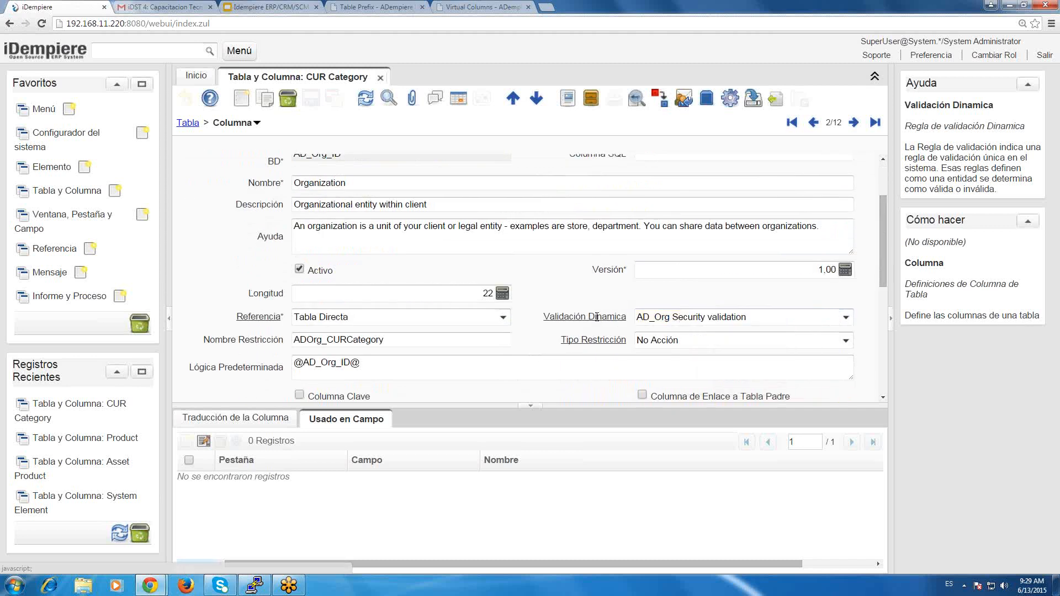
pyautogui.click(597, 317)
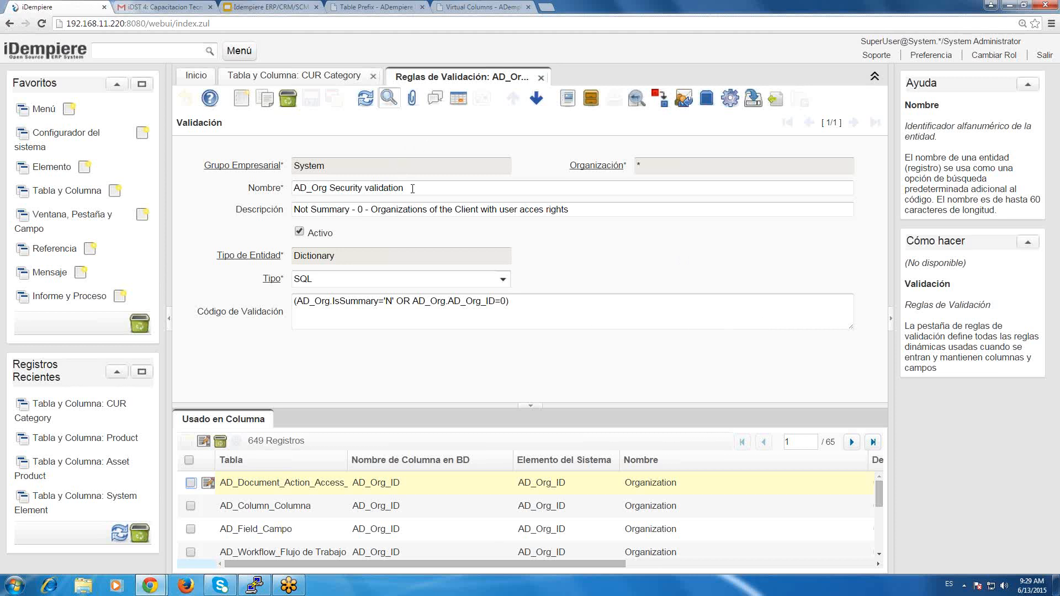
pyautogui.moveTo(412, 189); pyautogui.dragTo(193, 163)
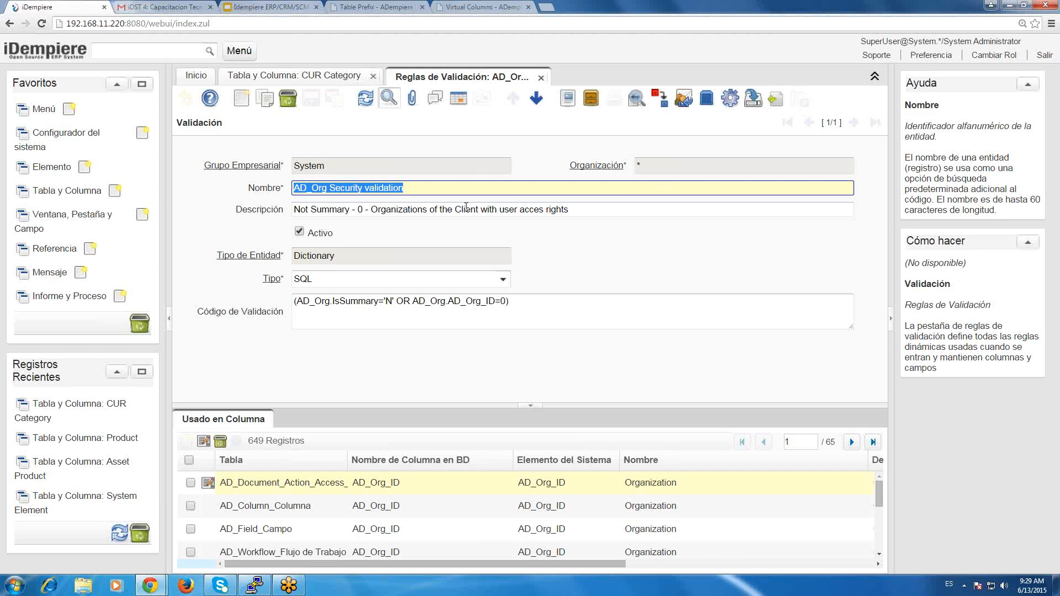
pyautogui.press('Tab')
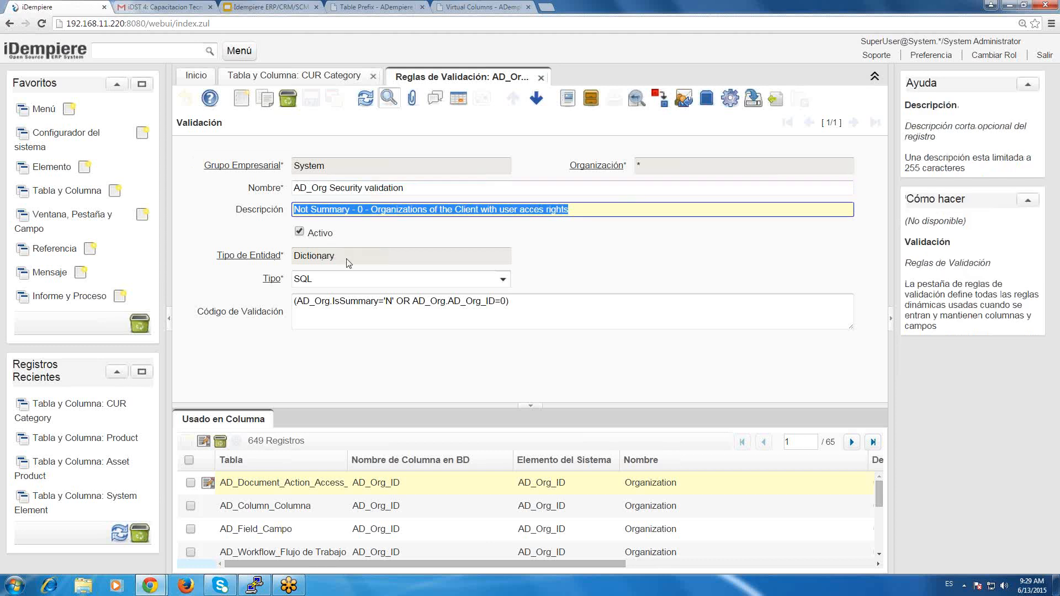
pyautogui.moveTo(349, 263); pyautogui.dragTo(298, 258)
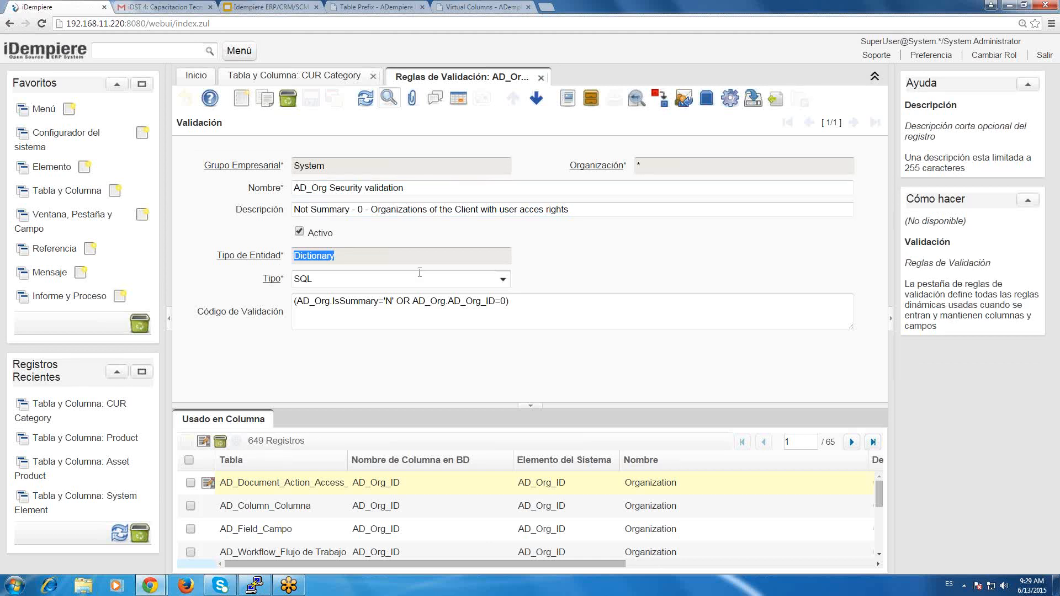
# View the validation types offered in the rule's Tipo field, leaving it at SQL.
pyautogui.click(503, 279)
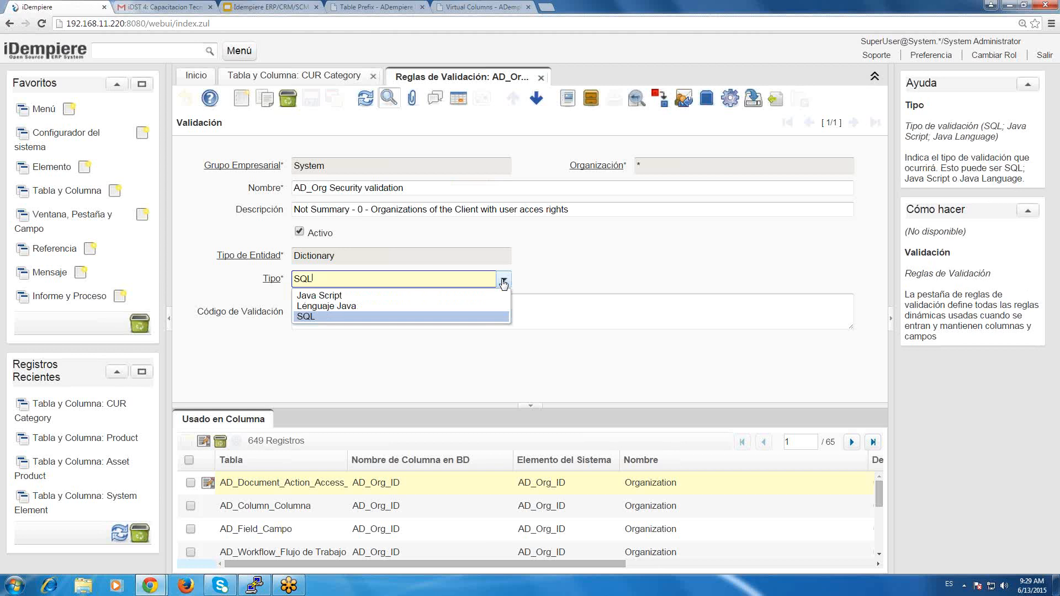
pyautogui.click(503, 280)
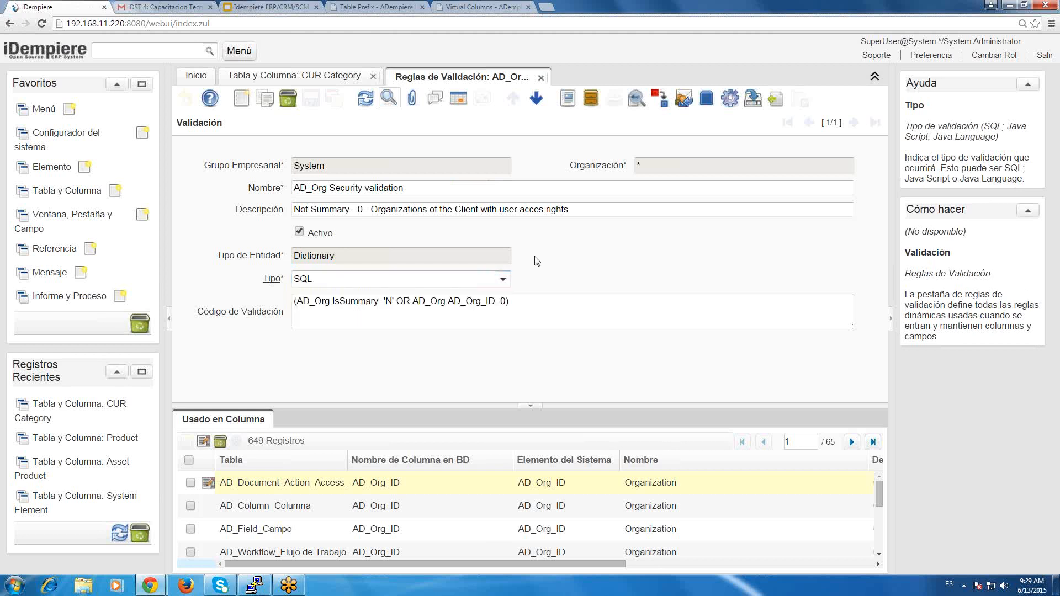
pyautogui.click(503, 277)
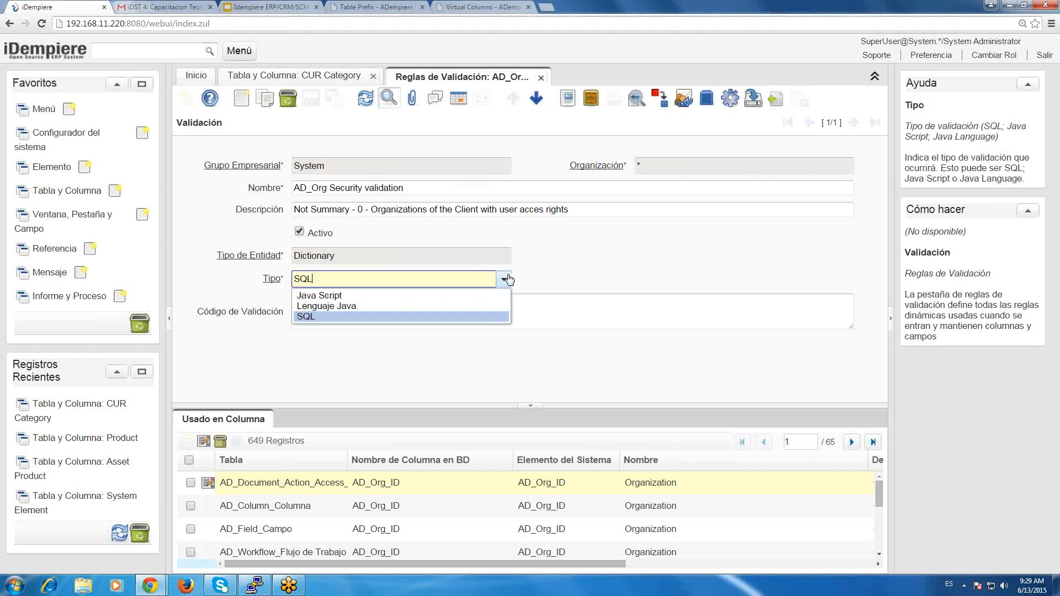
pyautogui.click(504, 277)
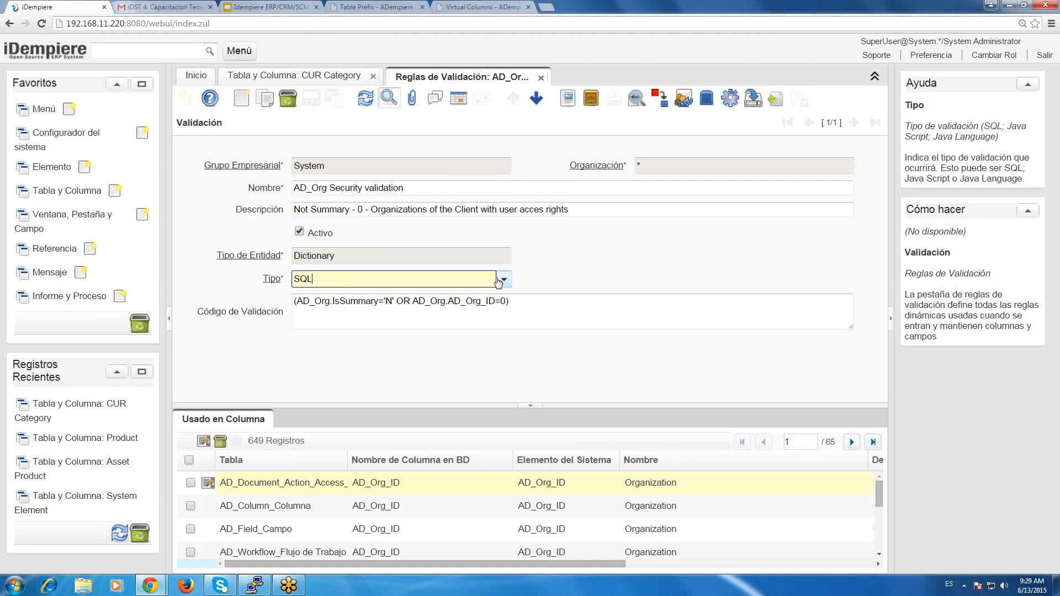
pyautogui.click(503, 280)
pyautogui.click(581, 256)
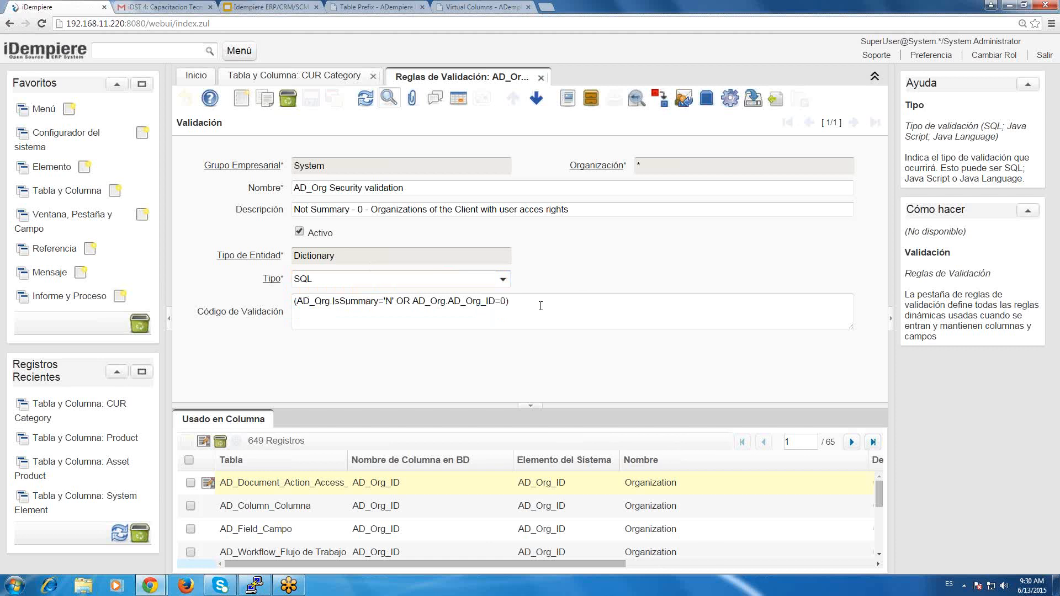
# Highlight the rule's Código de Validación and relate it to the available Tipo options, keeping SQL selected.
pyautogui.moveTo(540, 305); pyautogui.dragTo(285, 302)
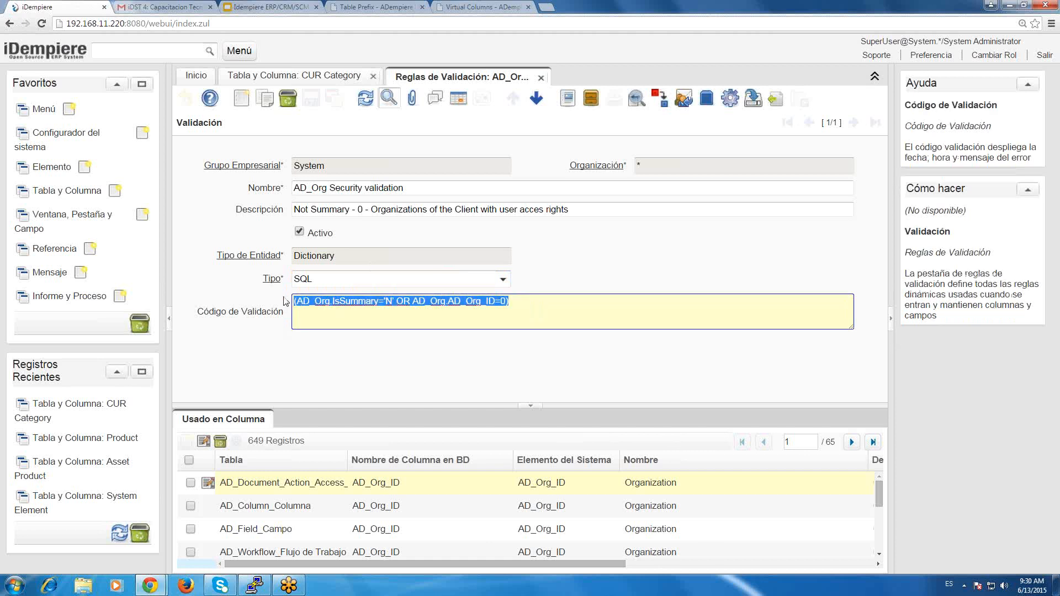
pyautogui.click(693, 305)
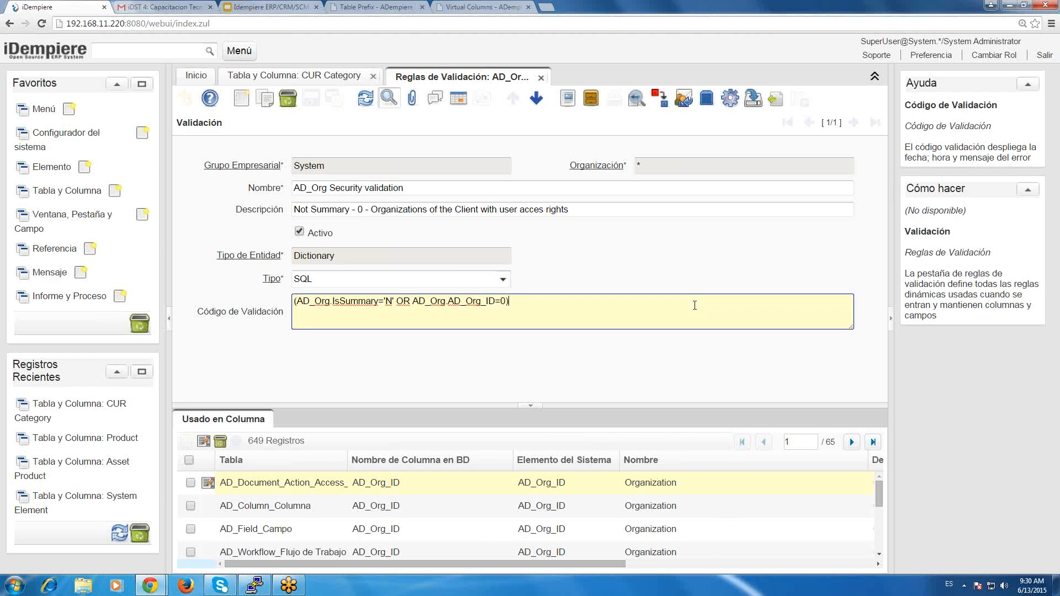
pyautogui.click(493, 276)
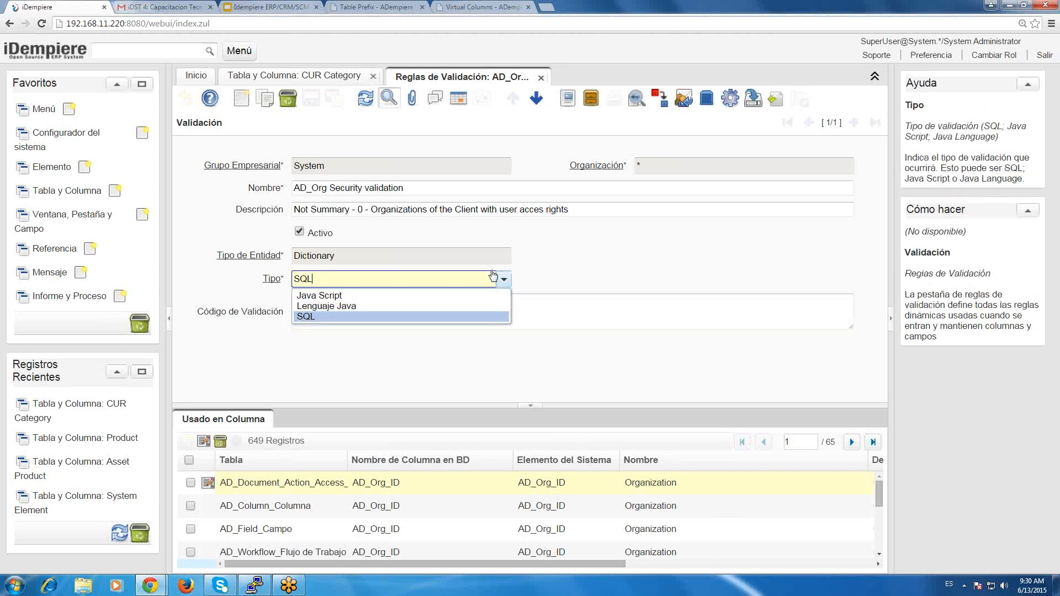
pyautogui.click(1054, 580)
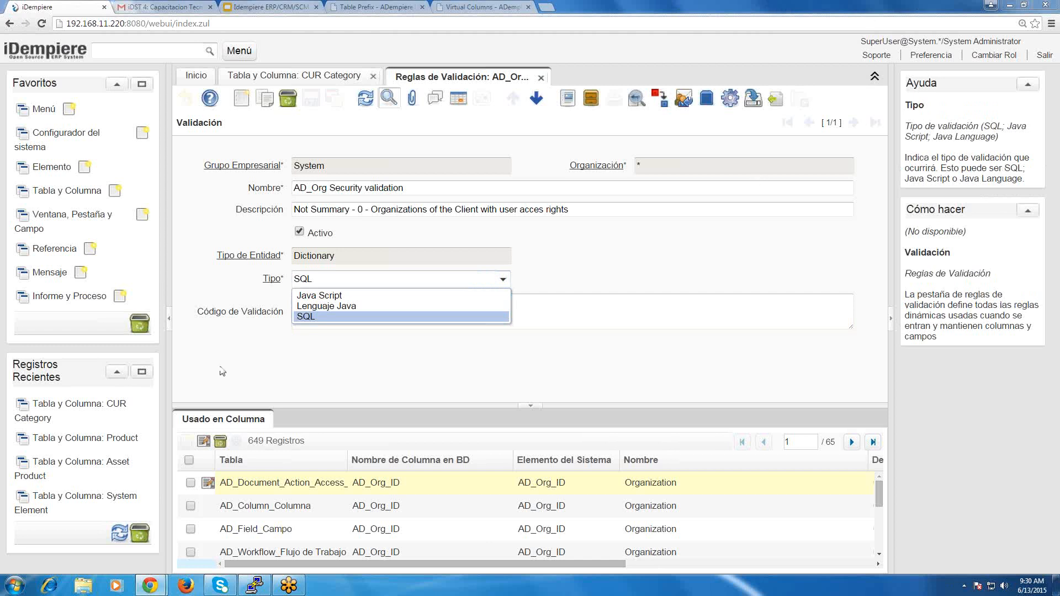
pyautogui.click(473, 311)
pyautogui.click(557, 312)
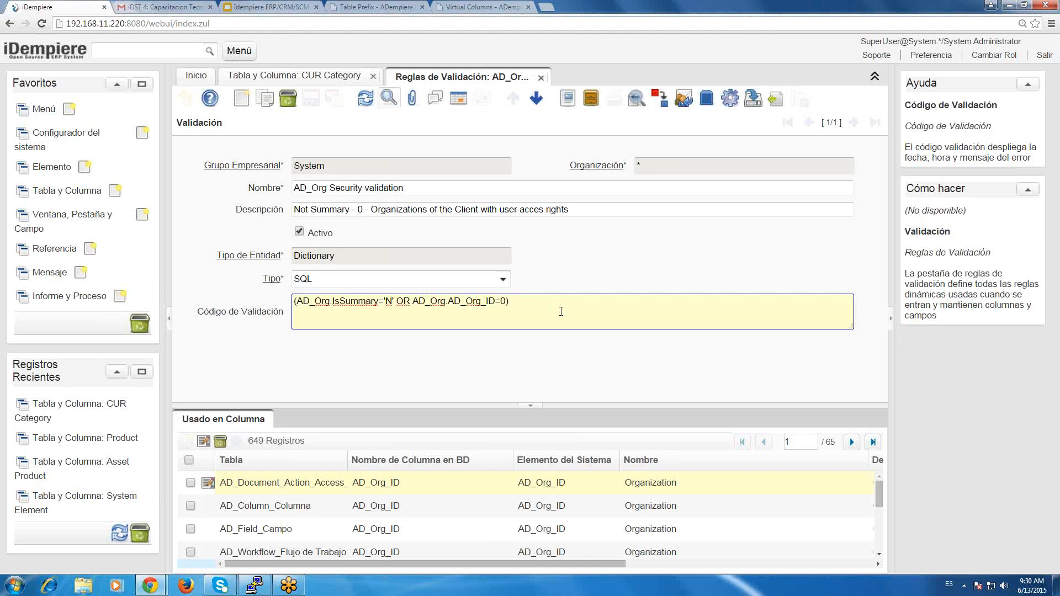
pyautogui.click(383, 279)
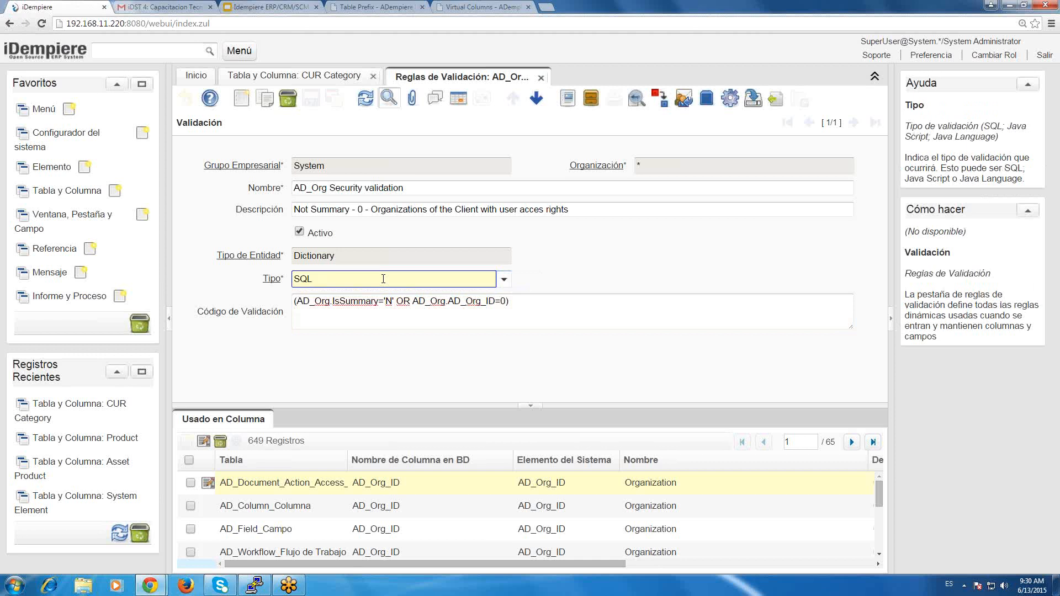
# Examine the rule's full validation code, highlighting its IsSummary condition and the whole expression.
pyautogui.click(530, 307)
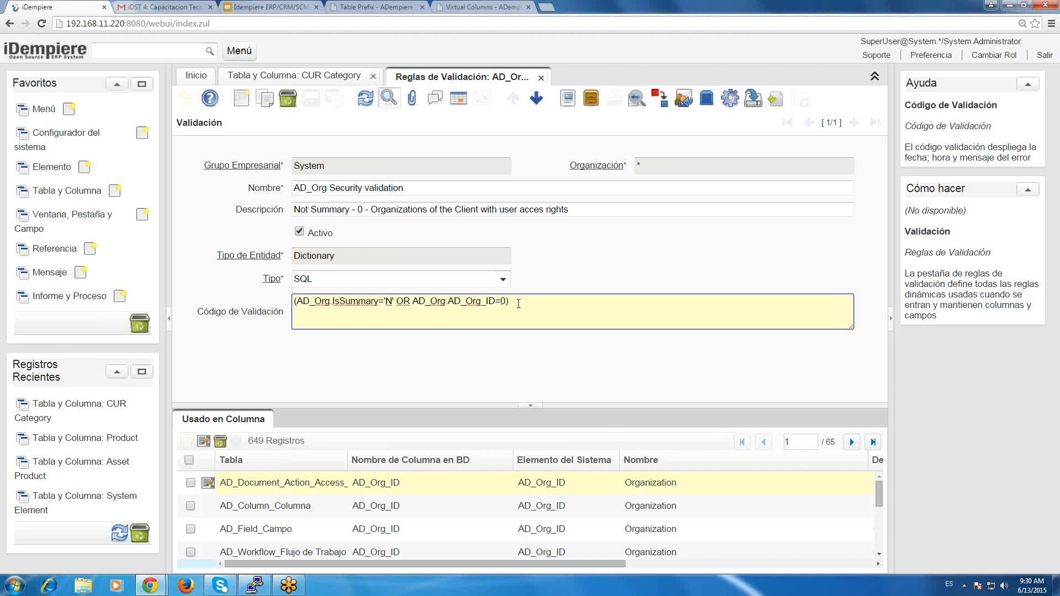
pyautogui.hotkey('ctrl', 'a')
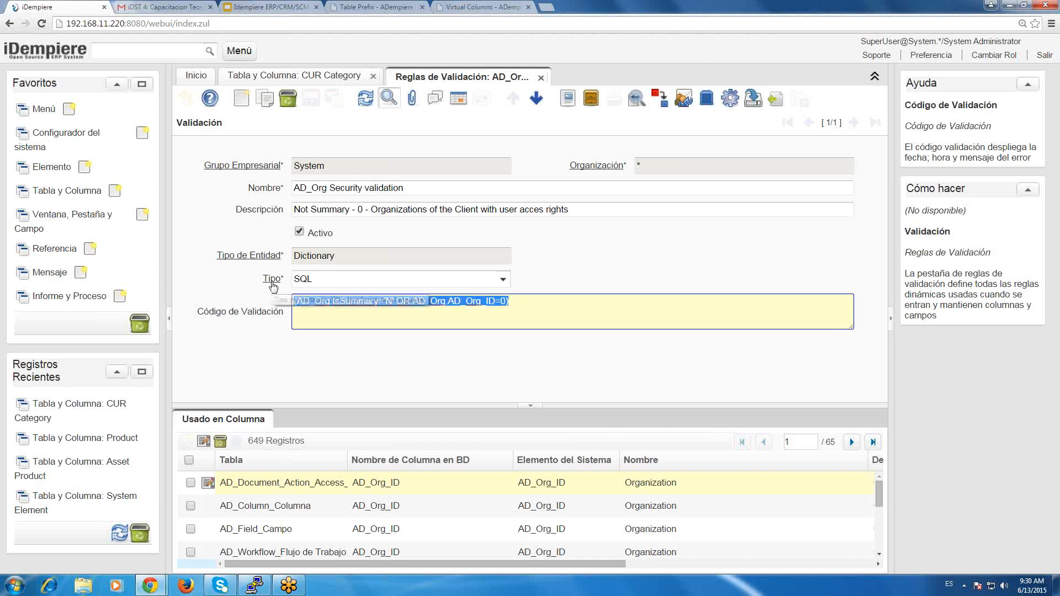
pyautogui.click(704, 314)
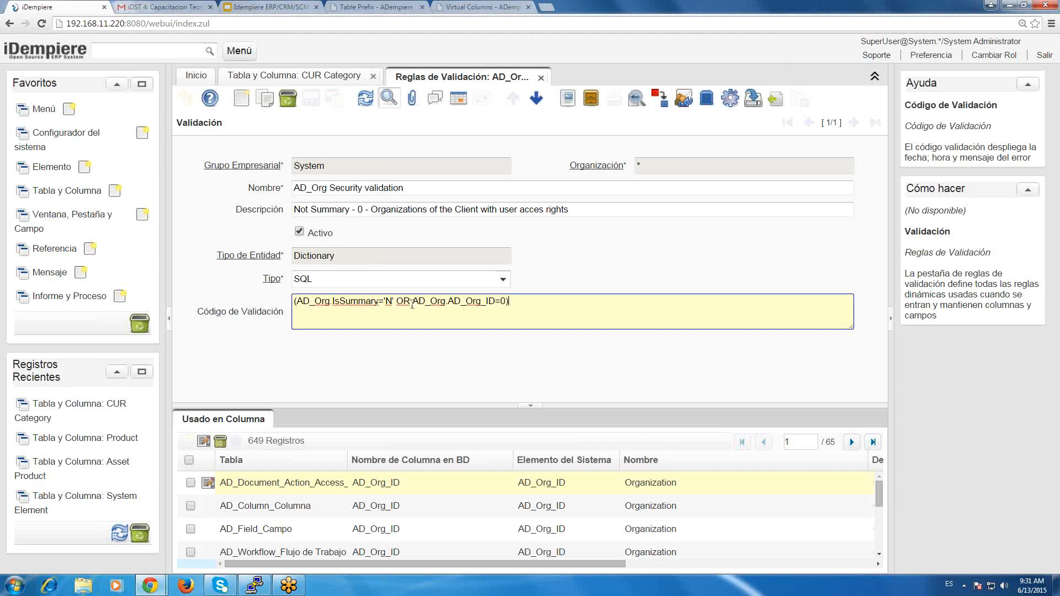
pyautogui.doubleClick(355, 302)
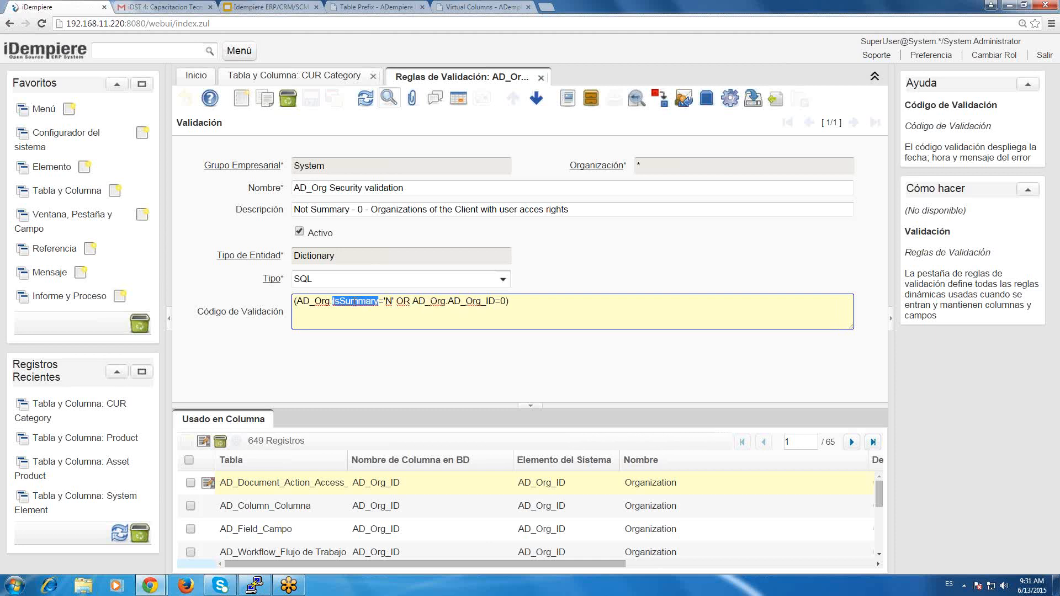
pyautogui.moveTo(561, 306); pyautogui.dragTo(289, 291)
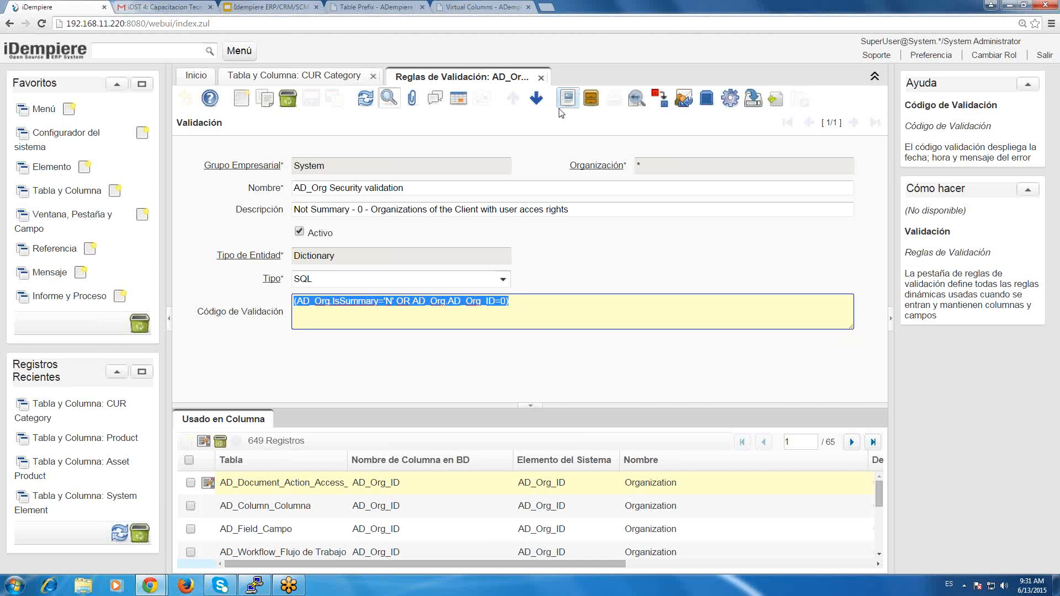
# Close the validation rule and examine the AD_Org_ID column's table-name part and its Nombre Restricción.
pyautogui.click(542, 81)
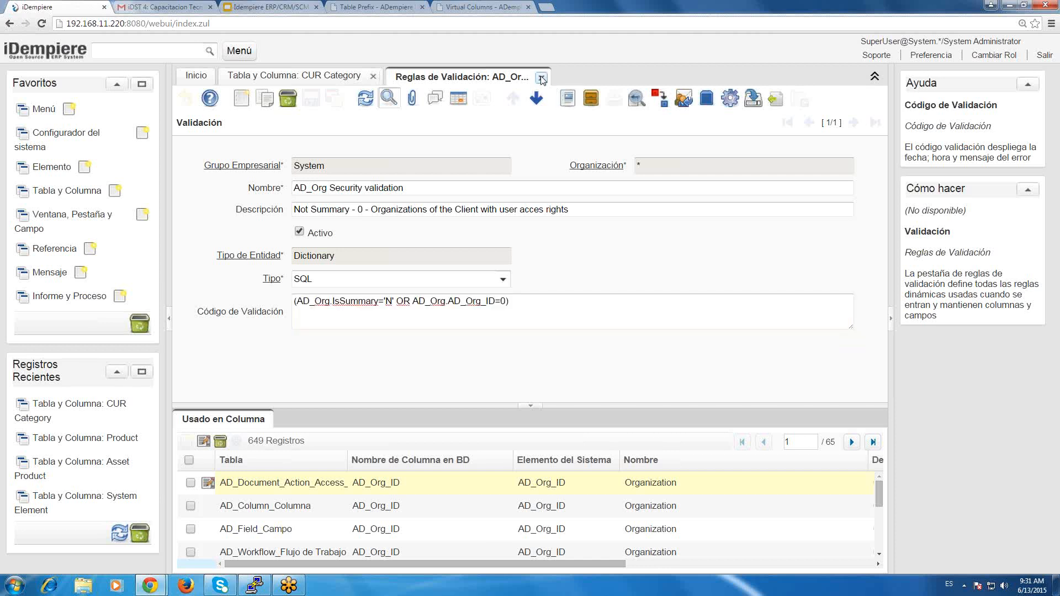
pyautogui.click(542, 80)
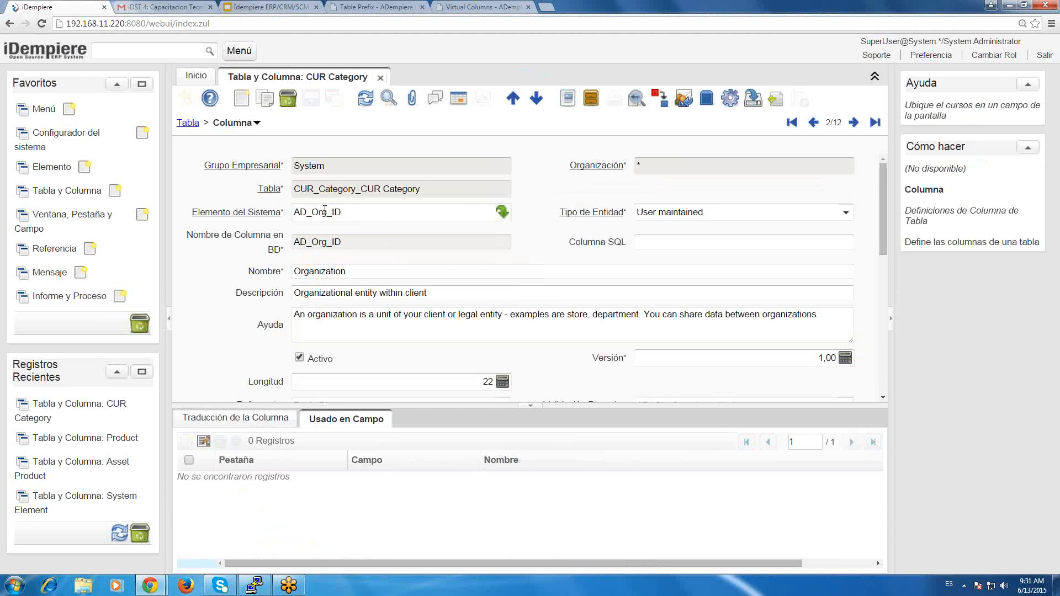
pyautogui.moveTo(325, 211); pyautogui.dragTo(294, 212)
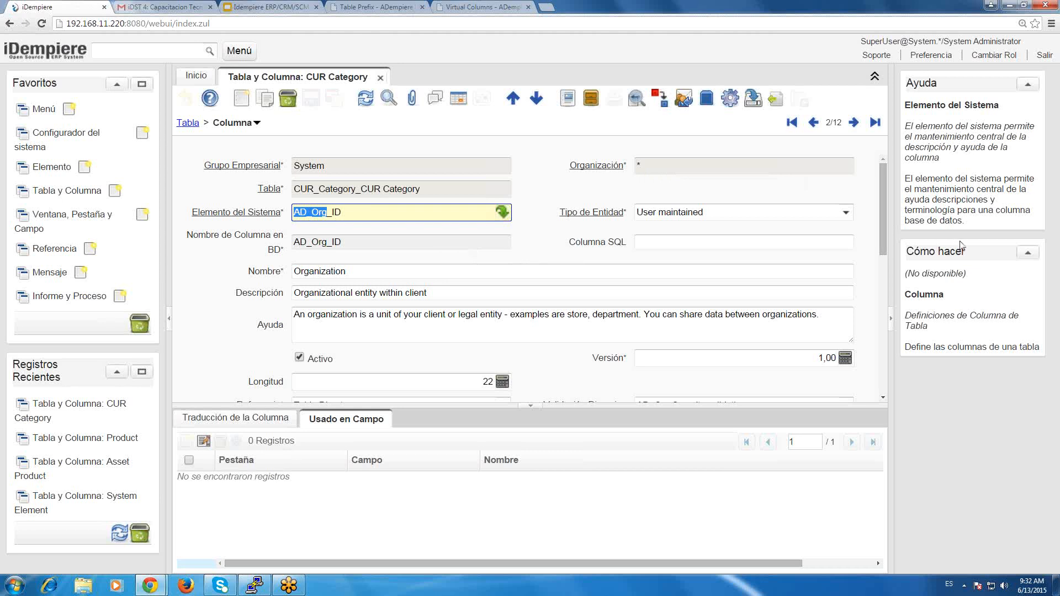
pyautogui.scroll(-1, 884, 228)
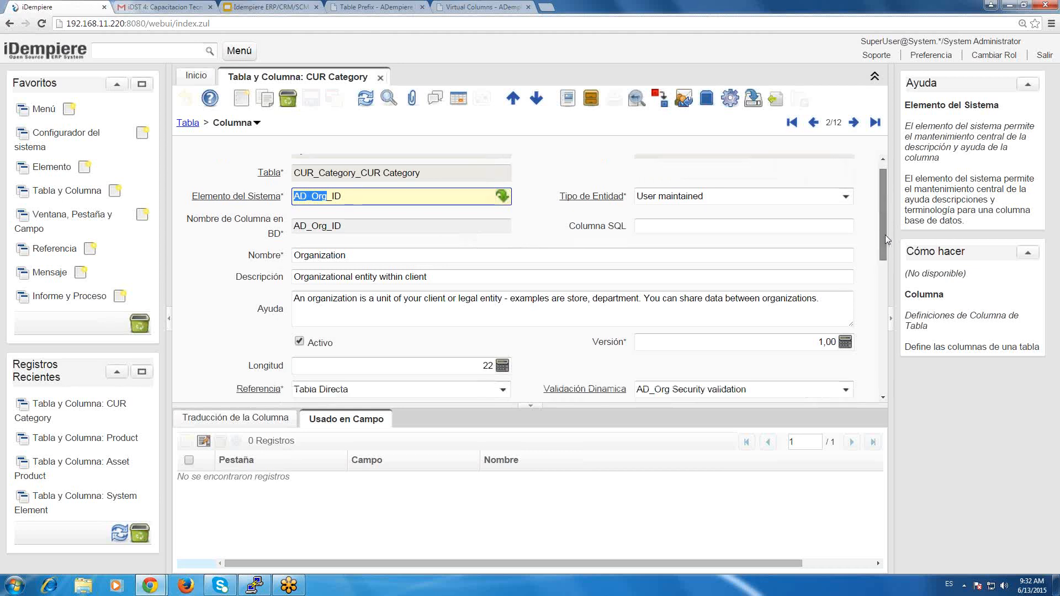
pyautogui.scroll(-2, 886, 234)
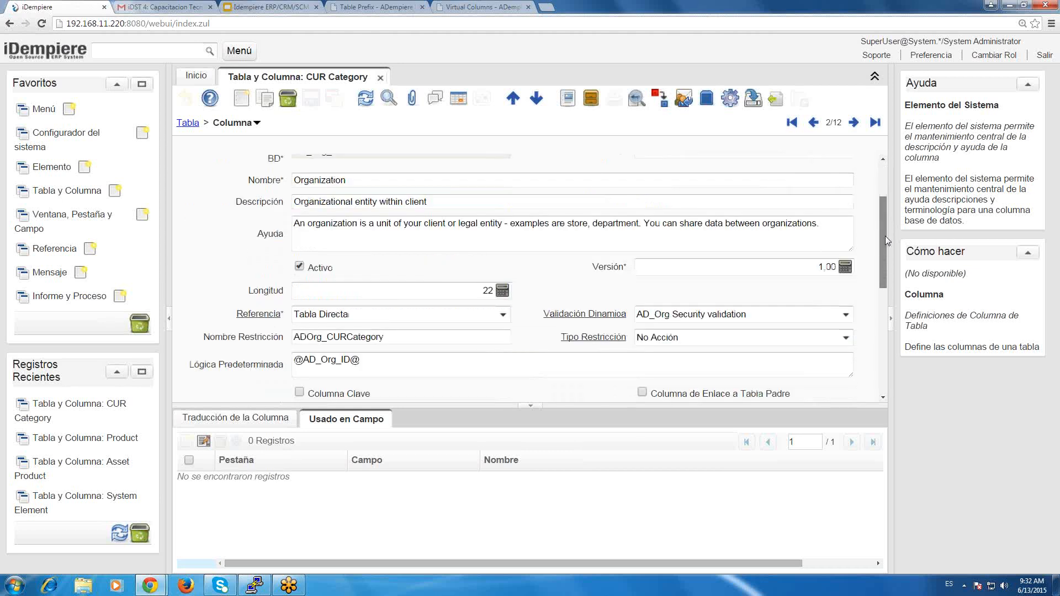
pyautogui.click(436, 340)
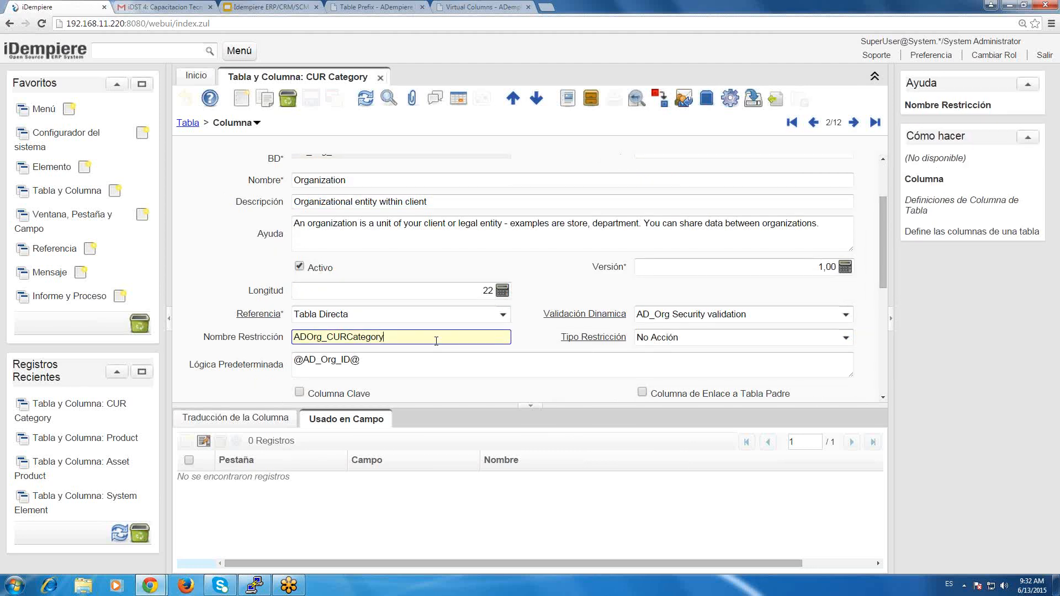
# Go to the Name column's record in CUR_Category and set its Referencia to Tabla.
pyautogui.click(821, 313)
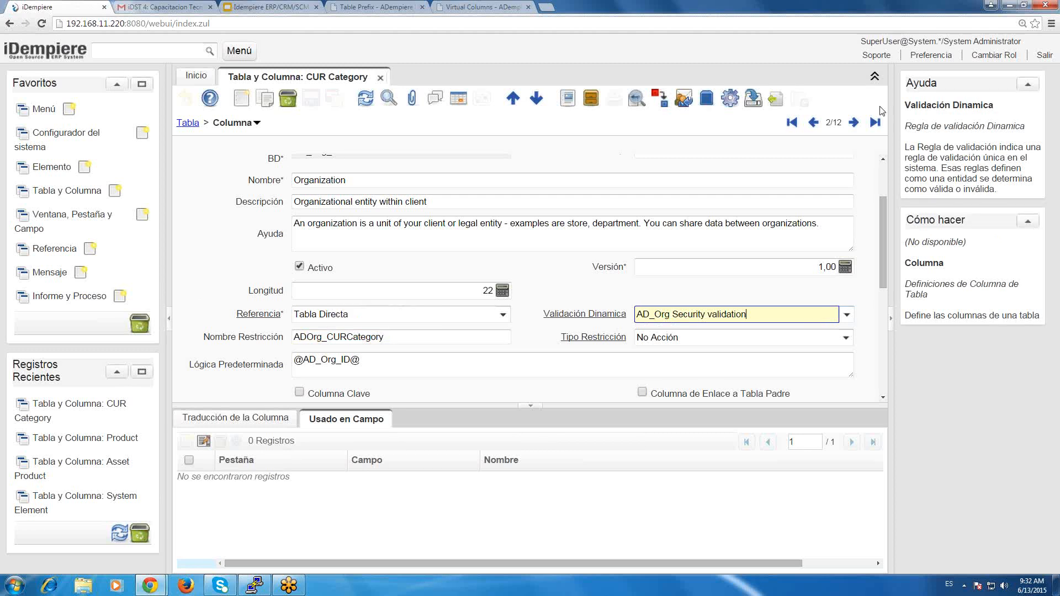
pyautogui.click(876, 124)
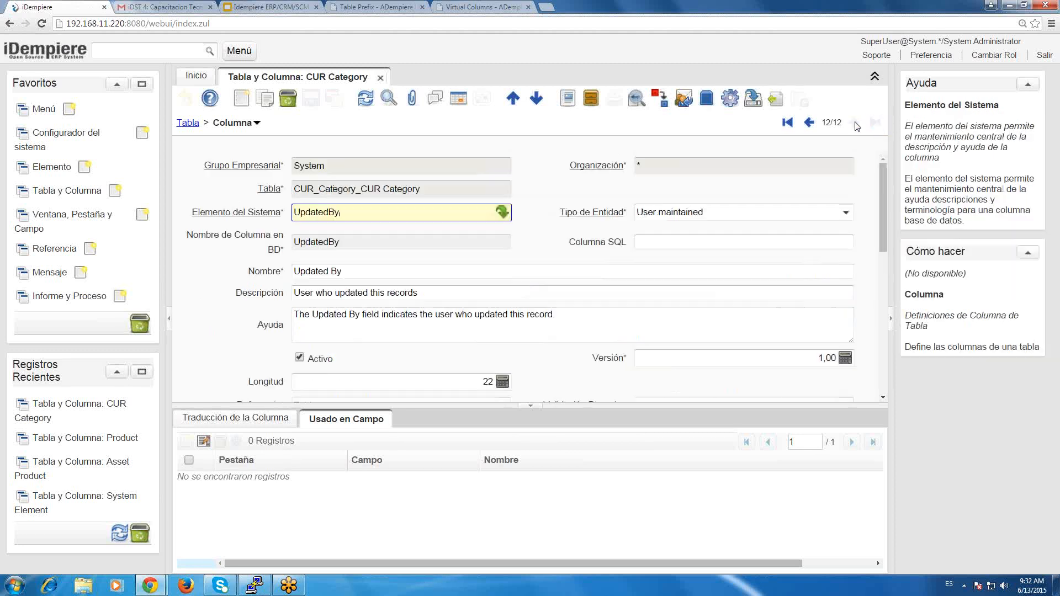
pyautogui.click(809, 124)
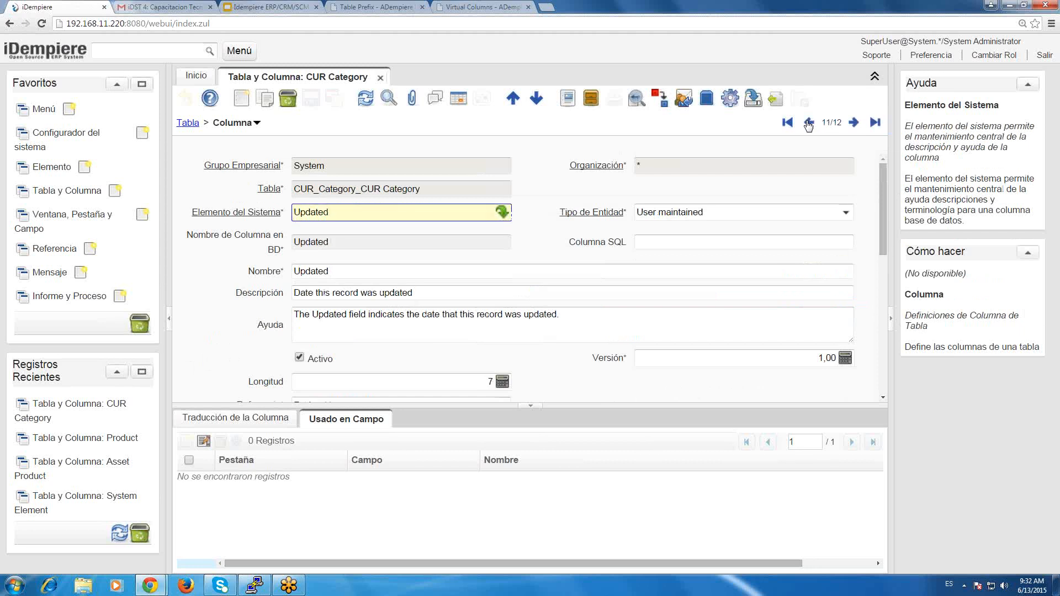
pyautogui.click(809, 123)
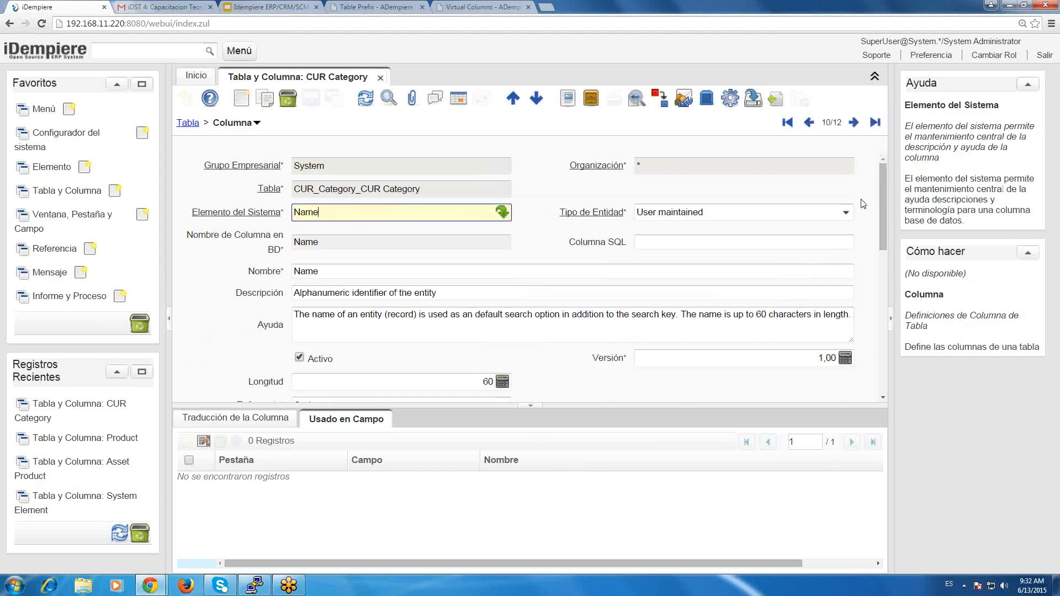
pyautogui.moveTo(882, 207); pyautogui.dragTo(888, 241)
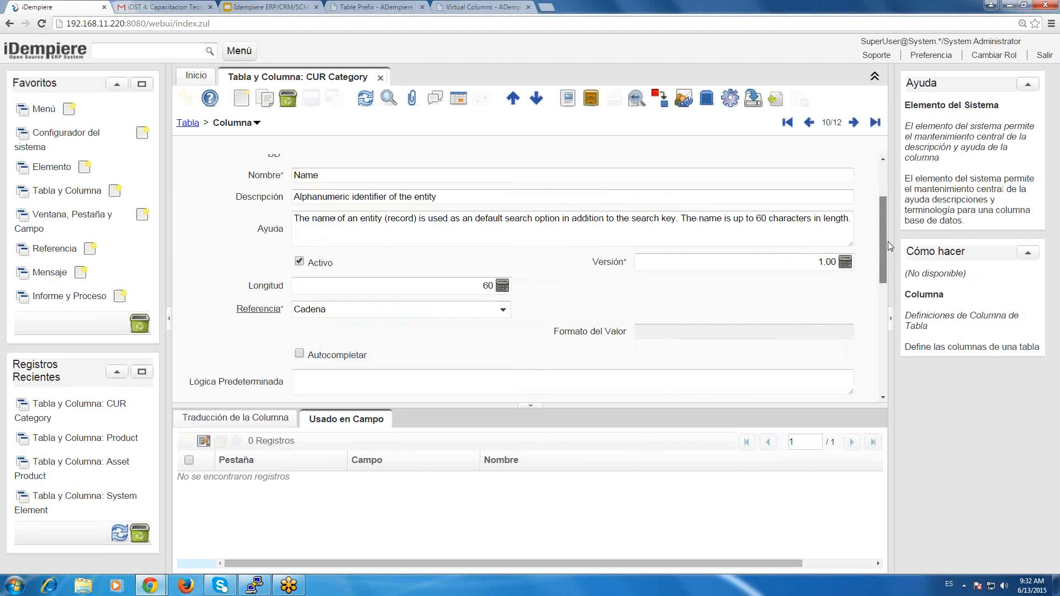
pyautogui.click(504, 306)
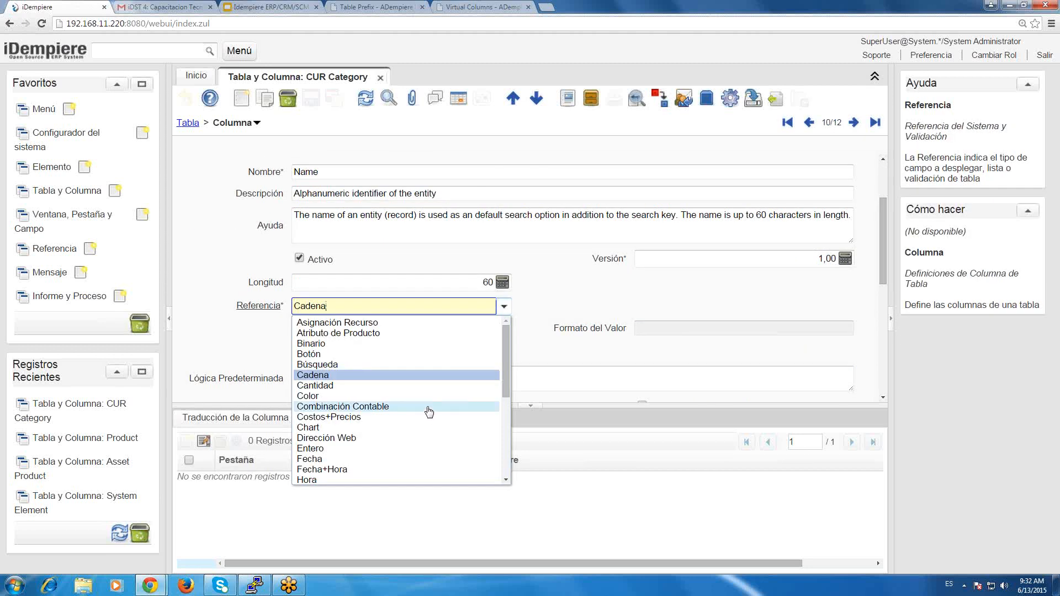
pyautogui.moveTo(506, 356); pyautogui.dragTo(507, 422)
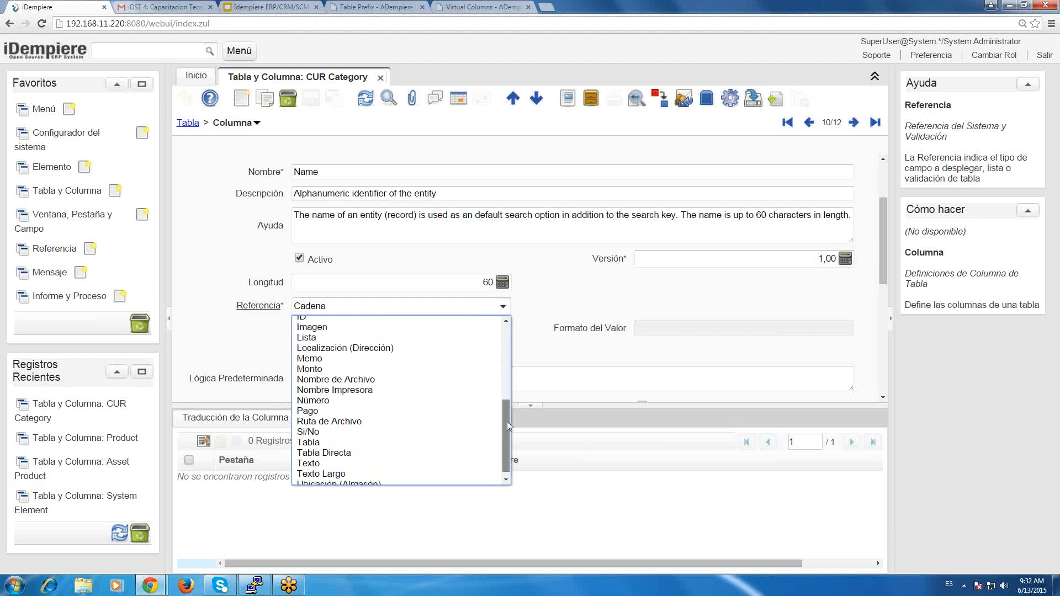
pyautogui.click(388, 445)
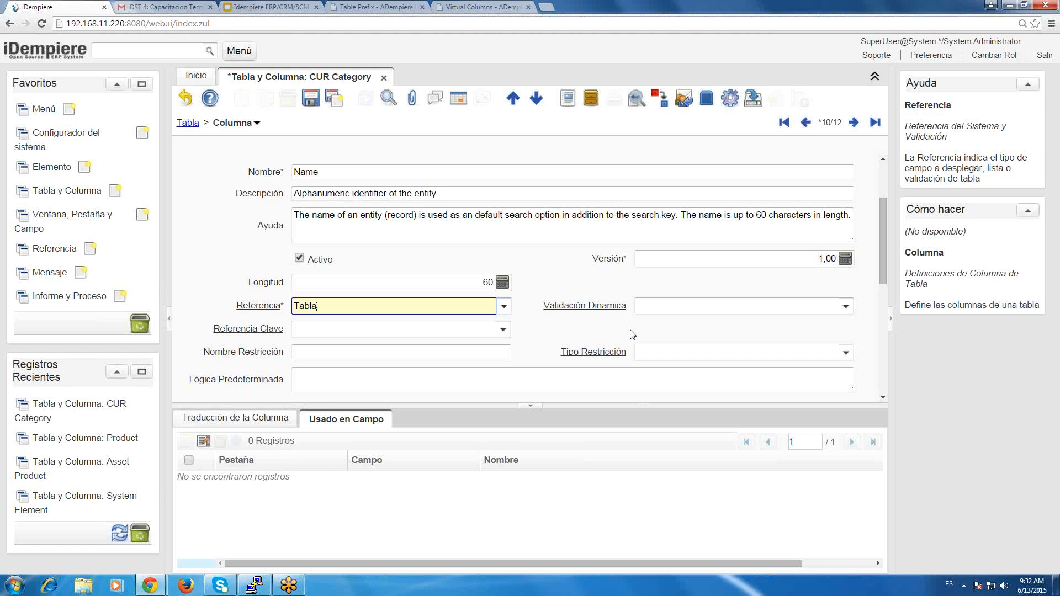
# View the options offered in the Name column's Referencia Clave field without choosing one.
pyautogui.click(727, 306)
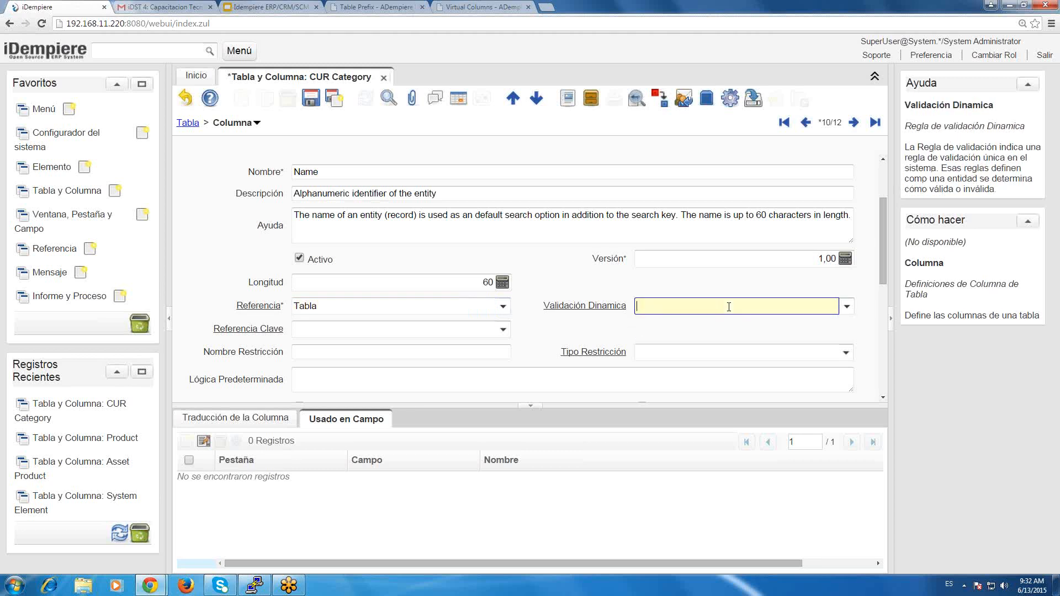
pyautogui.click(503, 330)
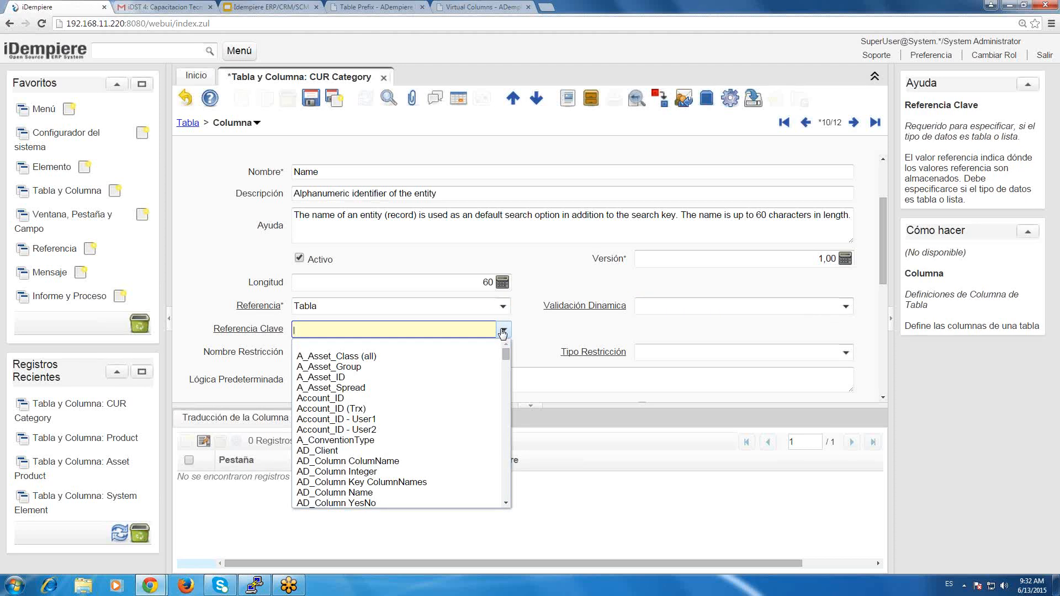
pyautogui.click(554, 334)
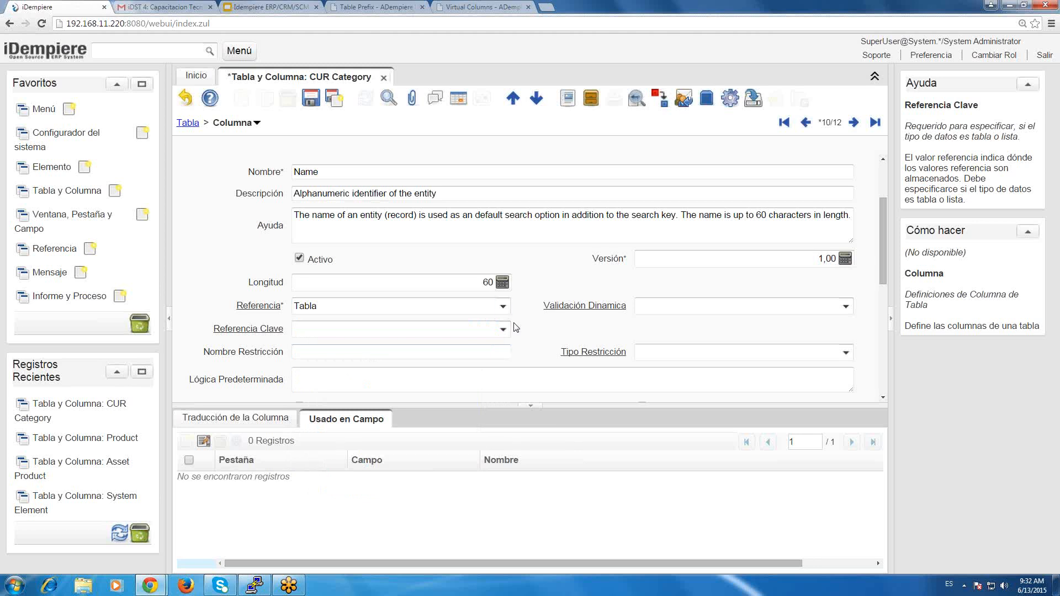
# Switch the Name column's Referencia to Tabla Directa to compare the fields offered, and return it to Tabla.
pyautogui.click(503, 306)
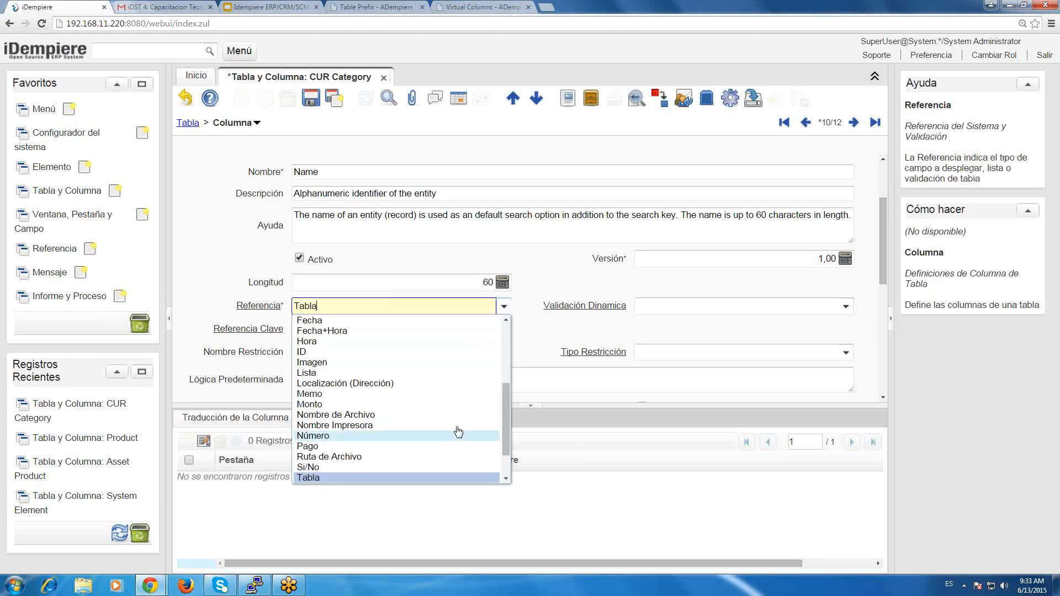
pyautogui.click(506, 479)
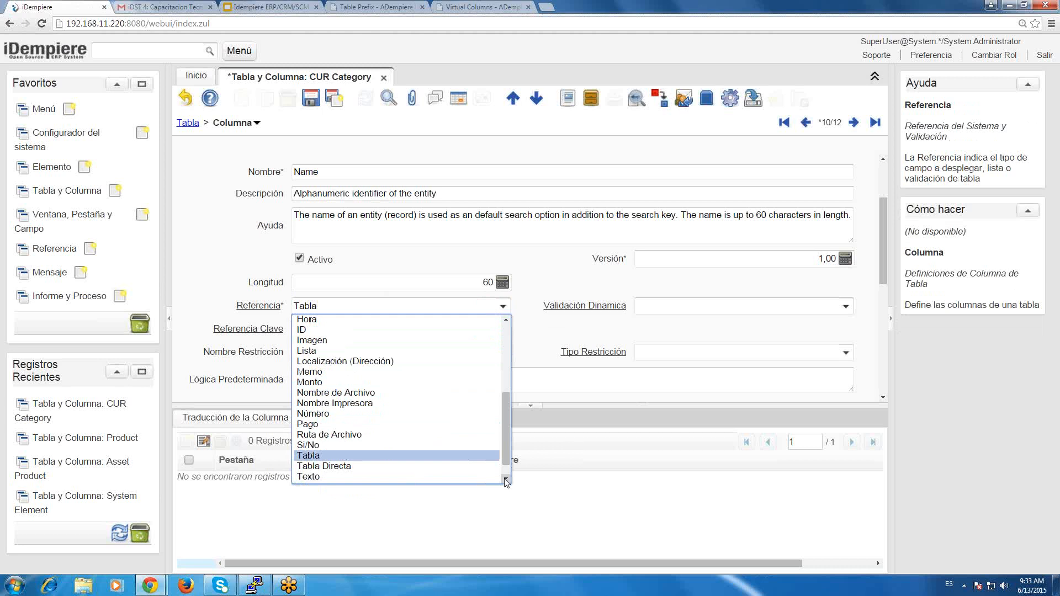
pyautogui.click(430, 467)
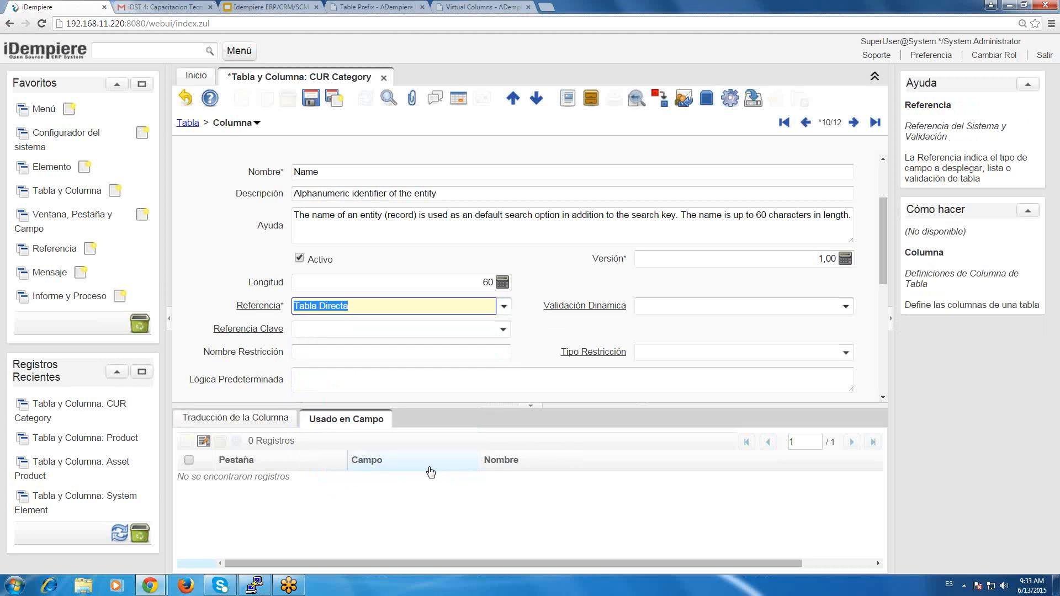
pyautogui.click(503, 307)
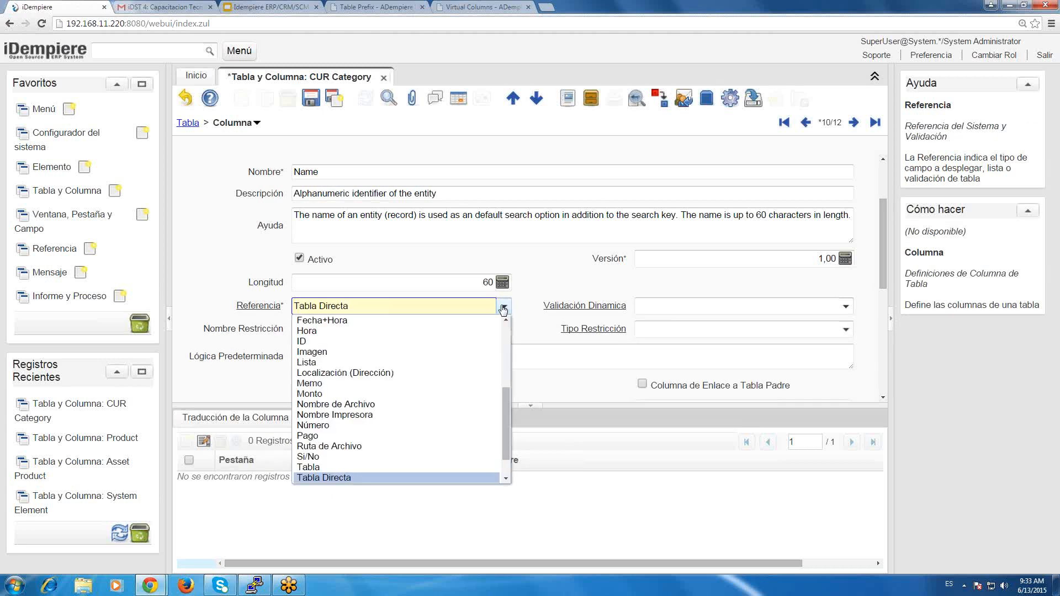
pyautogui.click(504, 308)
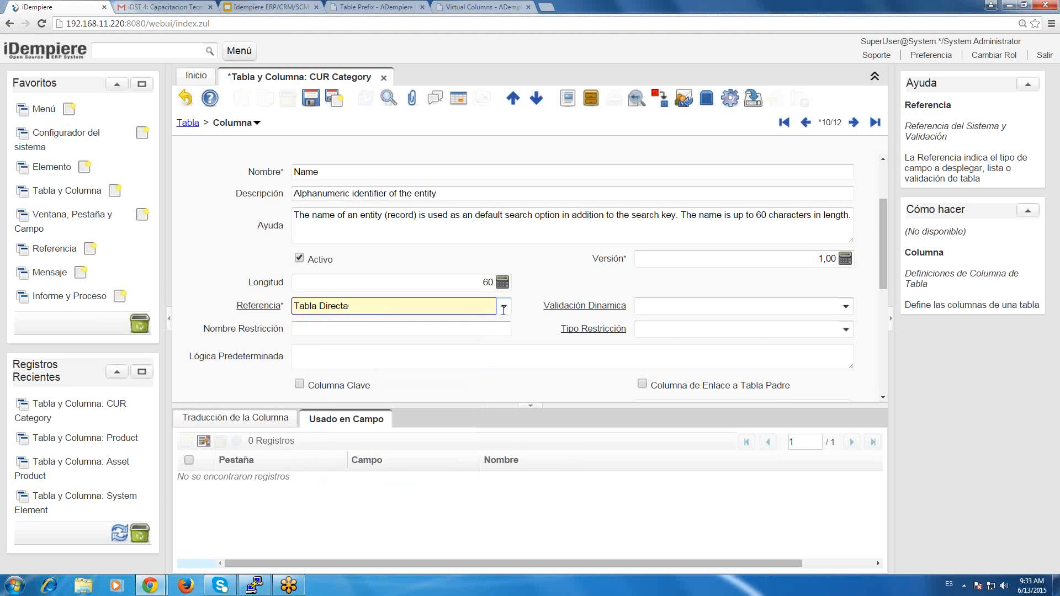
pyautogui.click(503, 307)
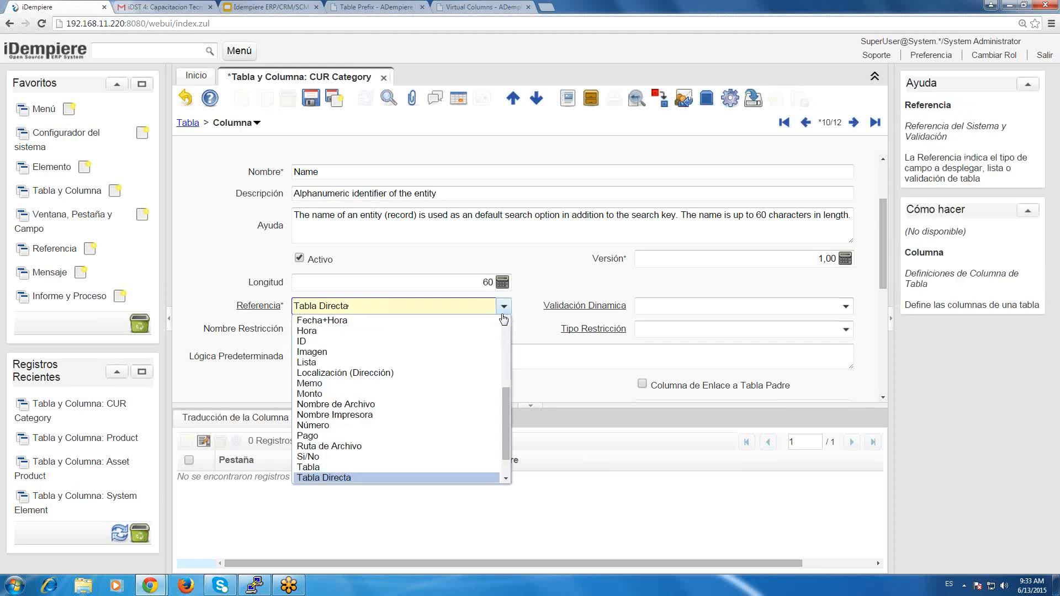
pyautogui.click(387, 471)
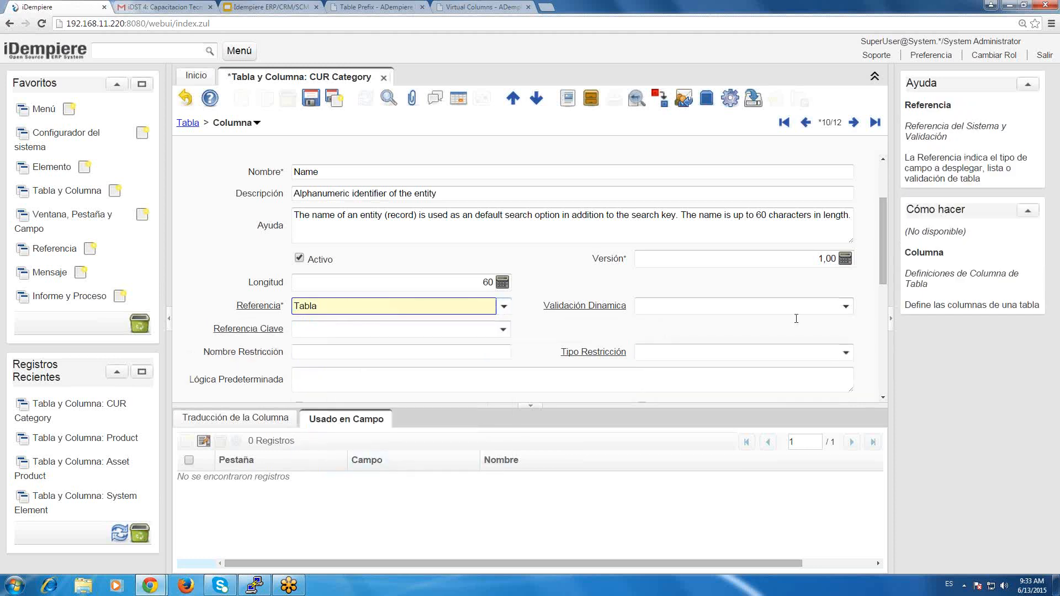
# Examine the Validación Dinamica rules and the Referencia Clave options available for the Tabla reference, choosing none.
pyautogui.click(838, 305)
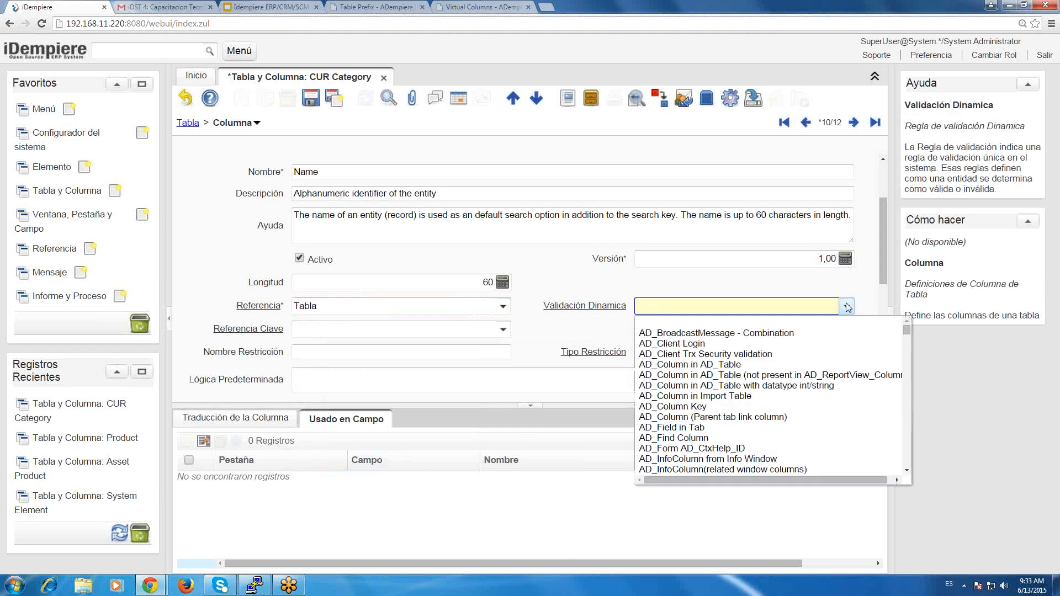
pyautogui.click(851, 286)
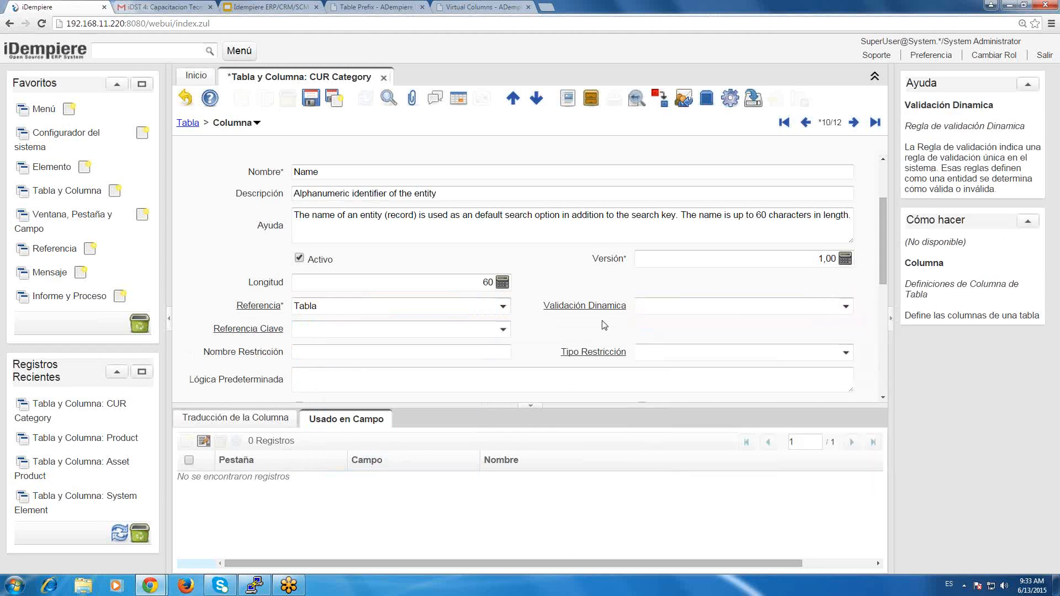
pyautogui.click(503, 330)
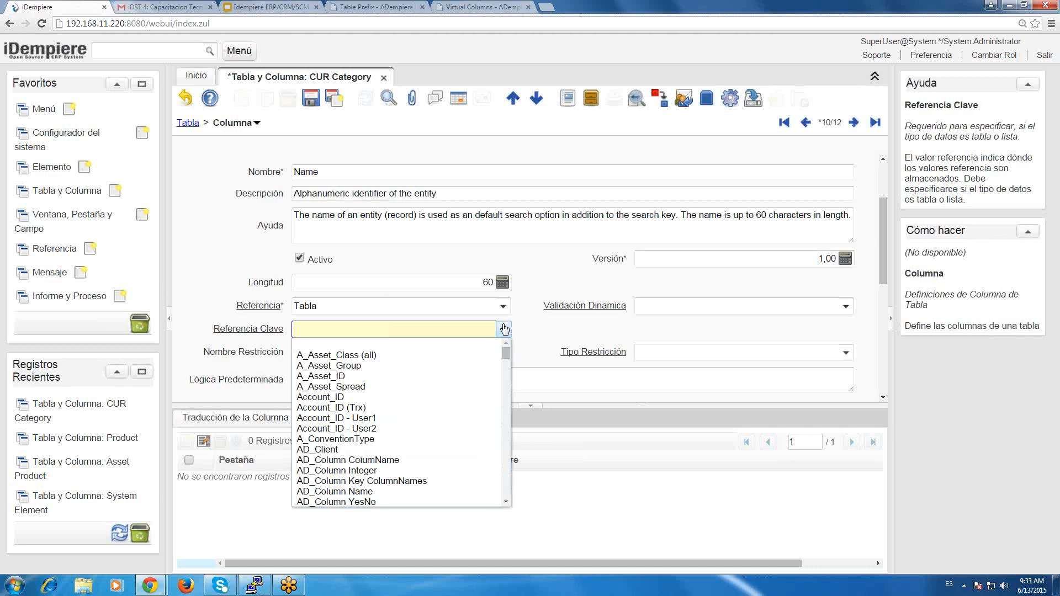
pyautogui.click(505, 420)
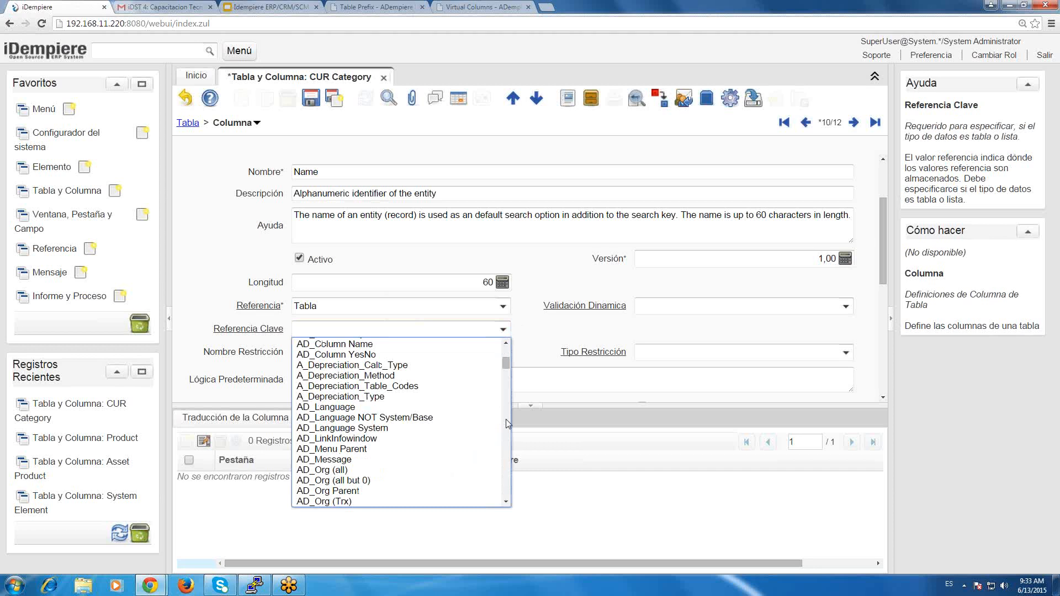
pyautogui.click(193, 261)
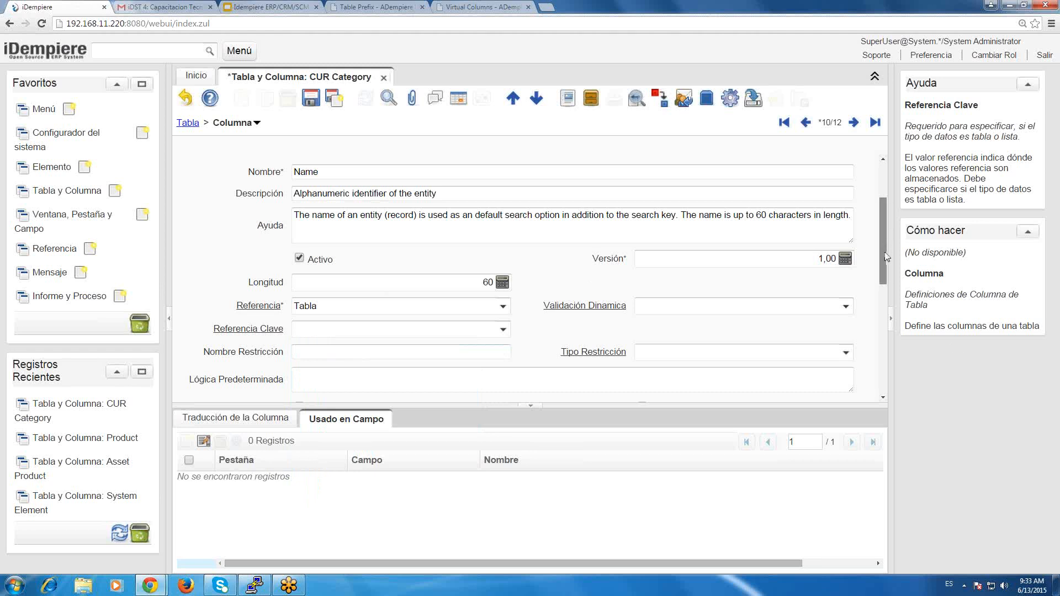
# Review the Name column's remaining settings down to the Técnico section and return to the start of the record.
pyautogui.scroll(-3, 883, 260)
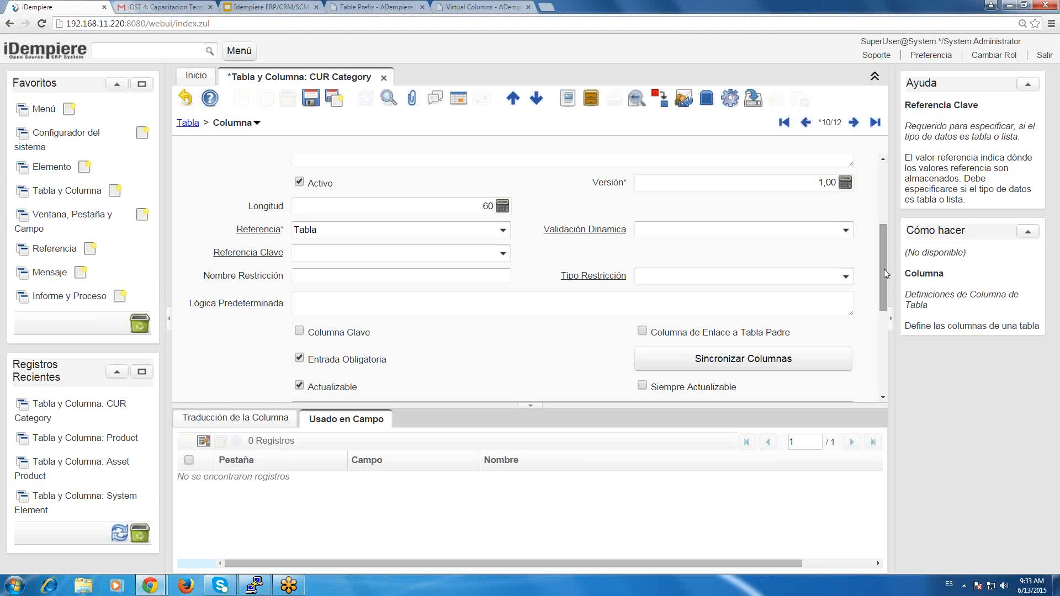
pyautogui.scroll(-5, 883, 279)
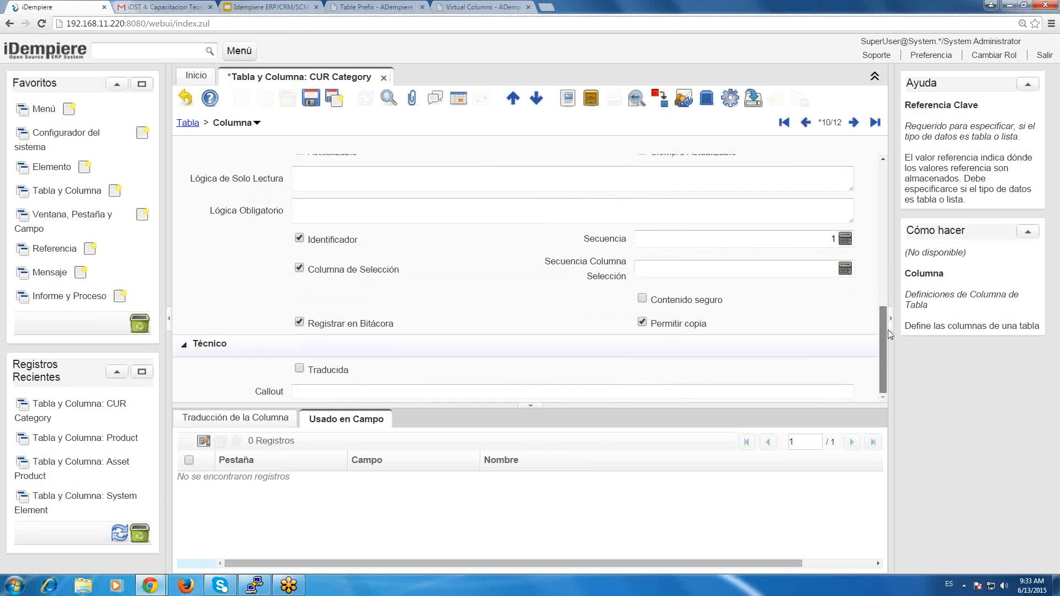
pyautogui.moveTo(888, 330); pyautogui.dragTo(897, 156)
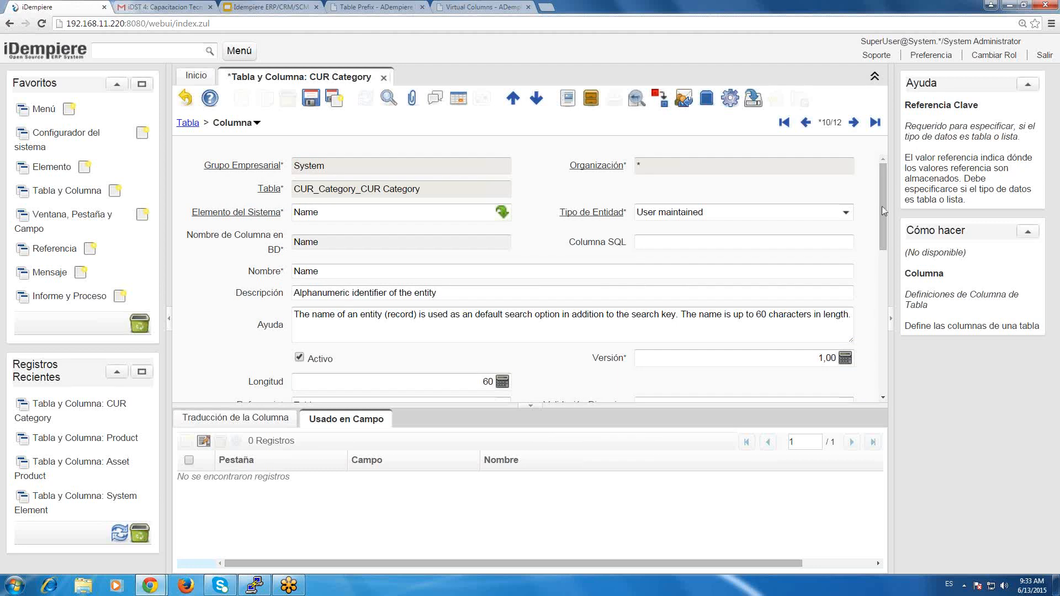
# Search the Name column's Referencia types by replacing the entry with "Re", shortened to "R".
pyautogui.moveTo(882, 227); pyautogui.dragTo(883, 260)
pyautogui.click(504, 310)
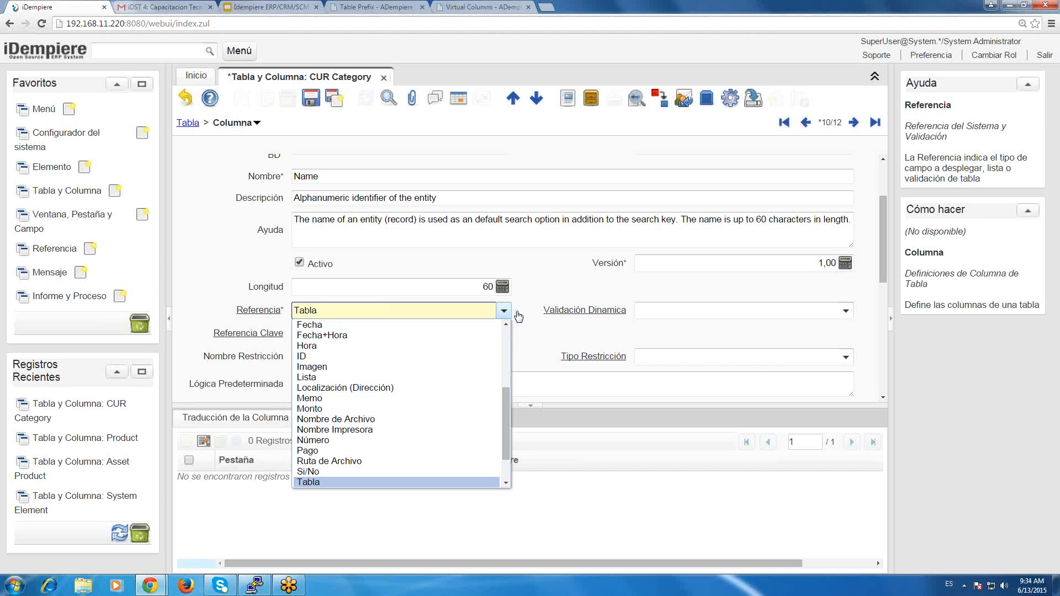
pyautogui.click(693, 306)
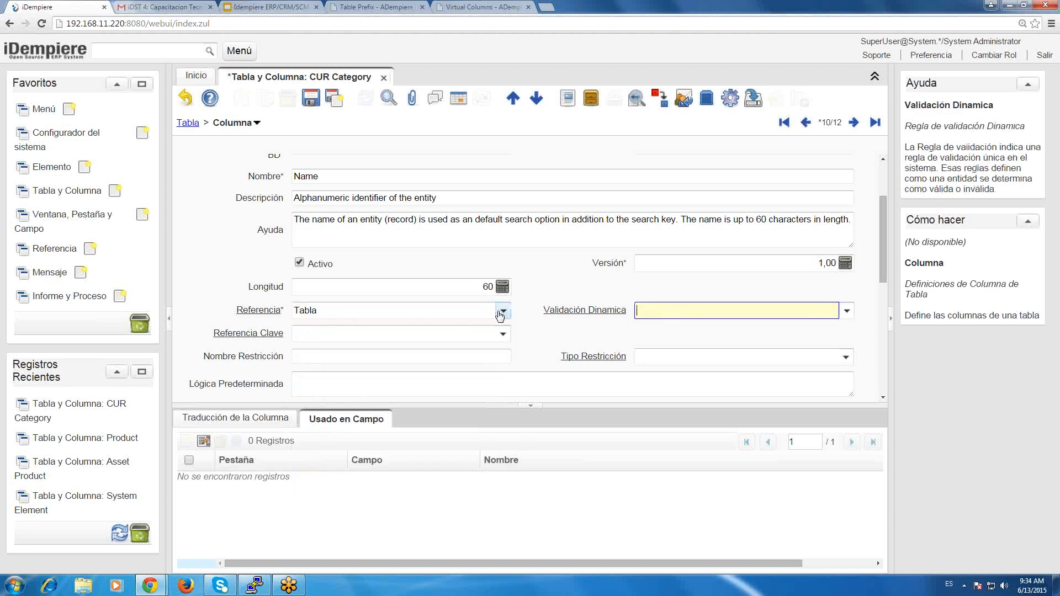
pyautogui.click(502, 311)
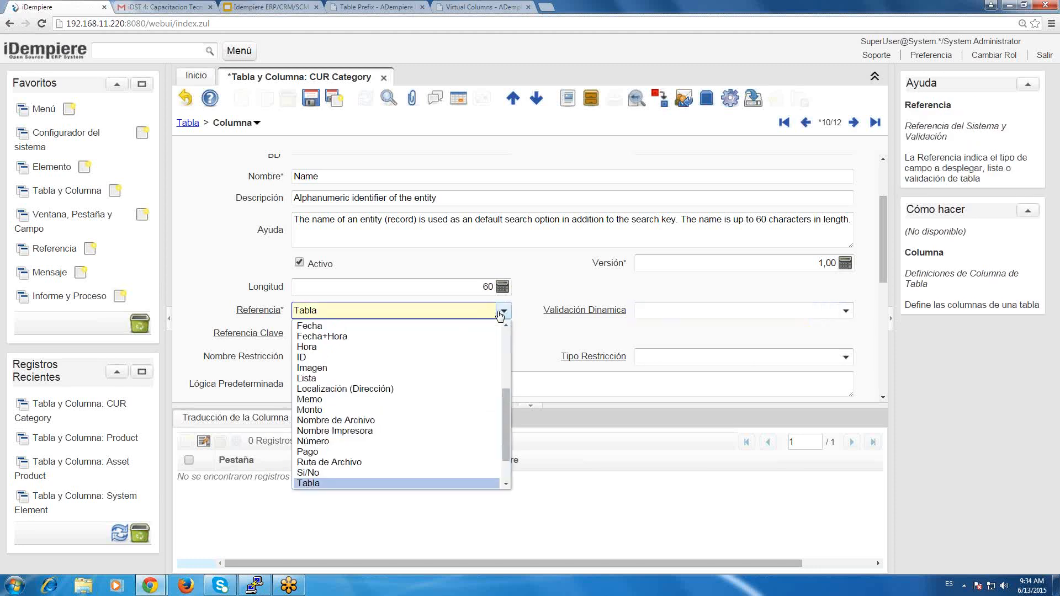
pyautogui.write('r')
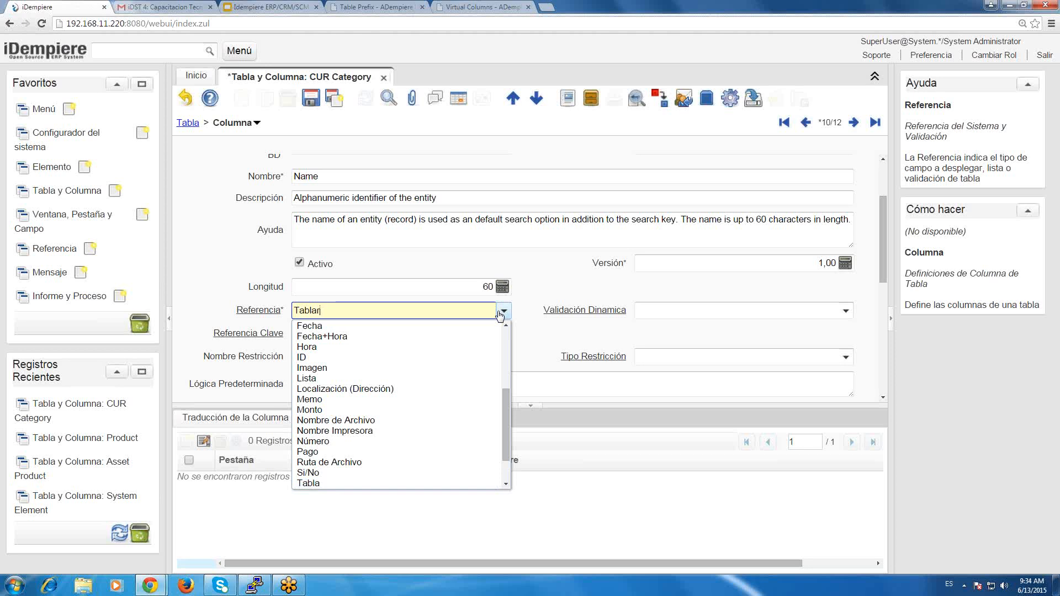
pyautogui.hotkey('ctrl', 'a')
pyautogui.press('BackSpace')
pyautogui.write('Re')
pyautogui.press('BackSpace')
pyautogui.write('e')
pyautogui.press('BackSpace')
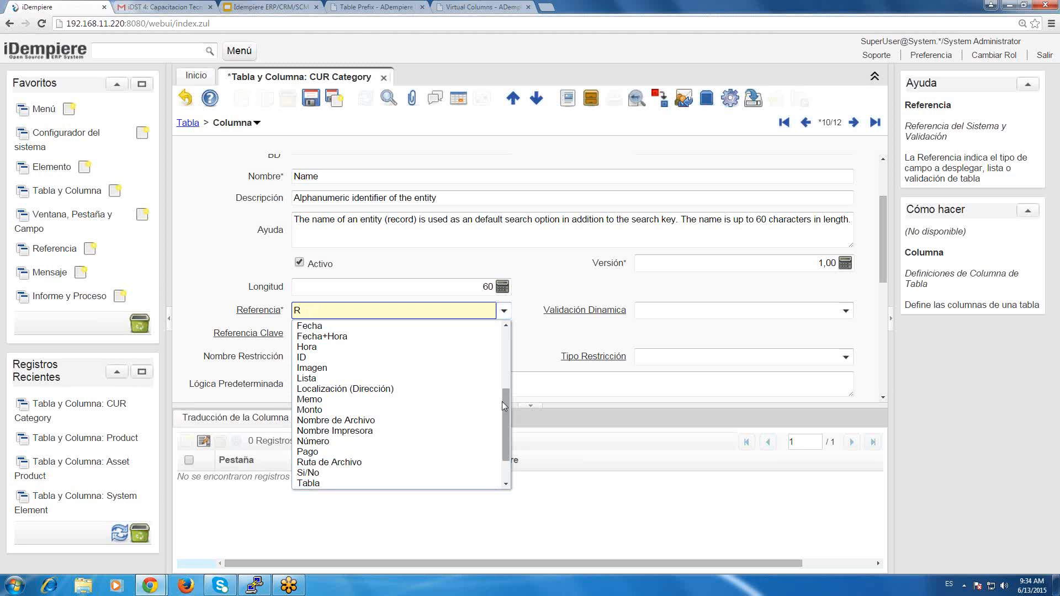
# Browse the full list of Referencia types and set the Name column's Referencia to Búsqueda.
pyautogui.moveTo(502, 402); pyautogui.dragTo(502, 436)
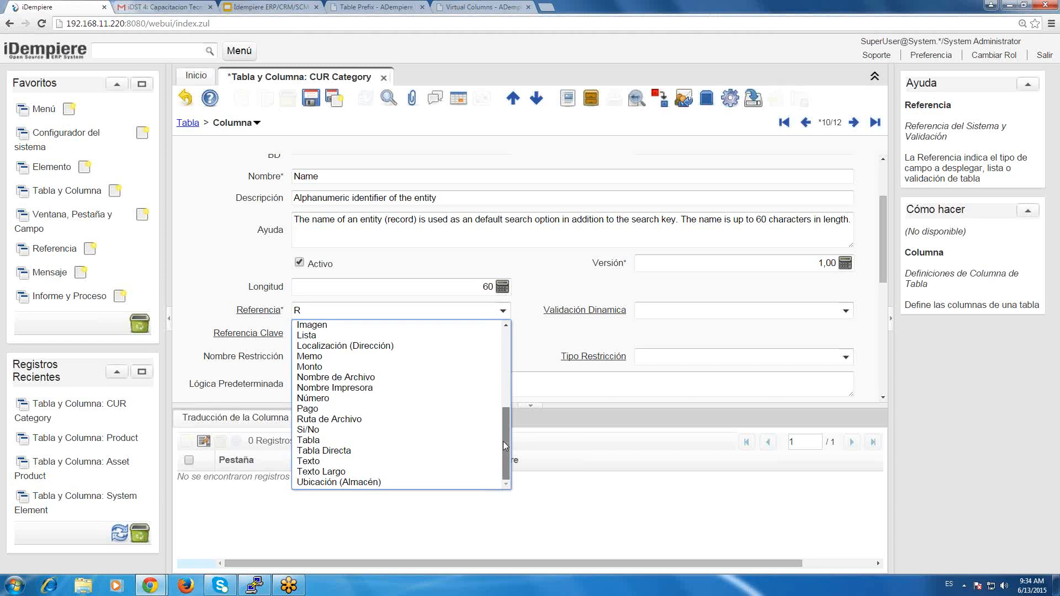
pyautogui.scroll(2, 502, 404)
pyautogui.scroll(1, 506, 390)
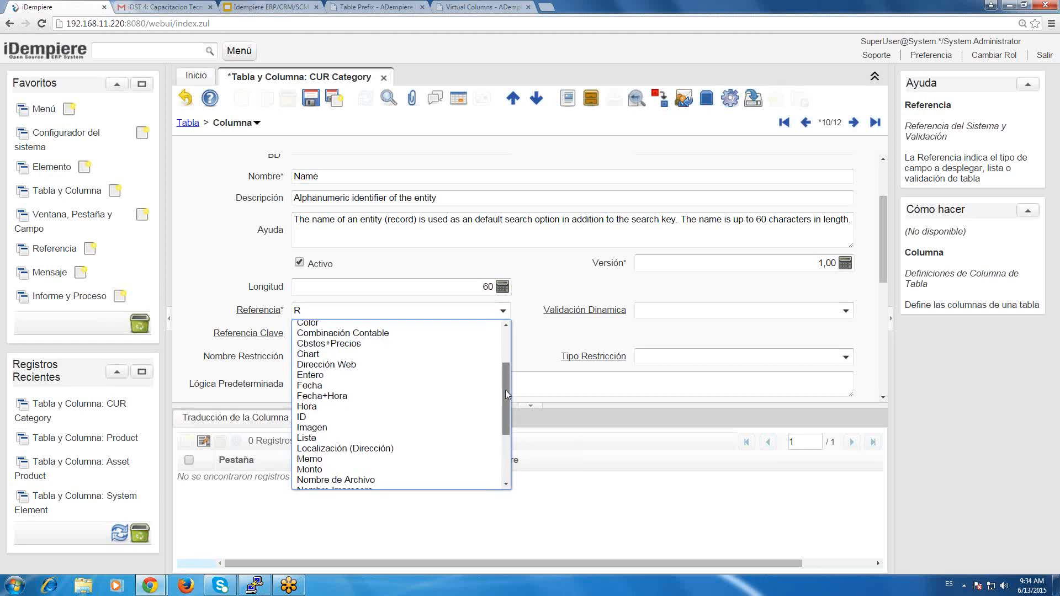
pyautogui.scroll(3, 508, 378)
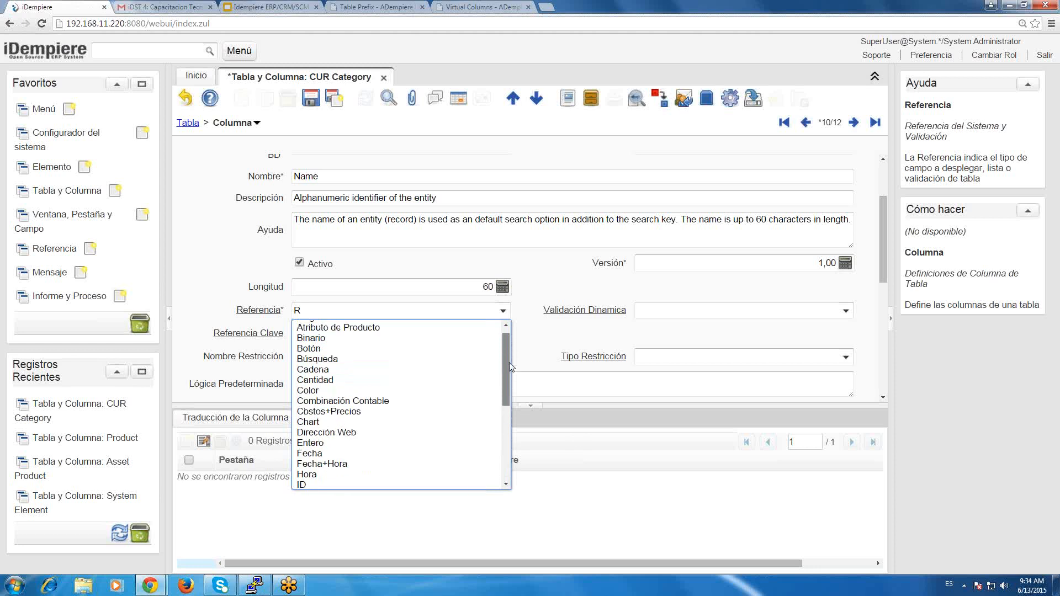
pyautogui.scroll(1, 509, 362)
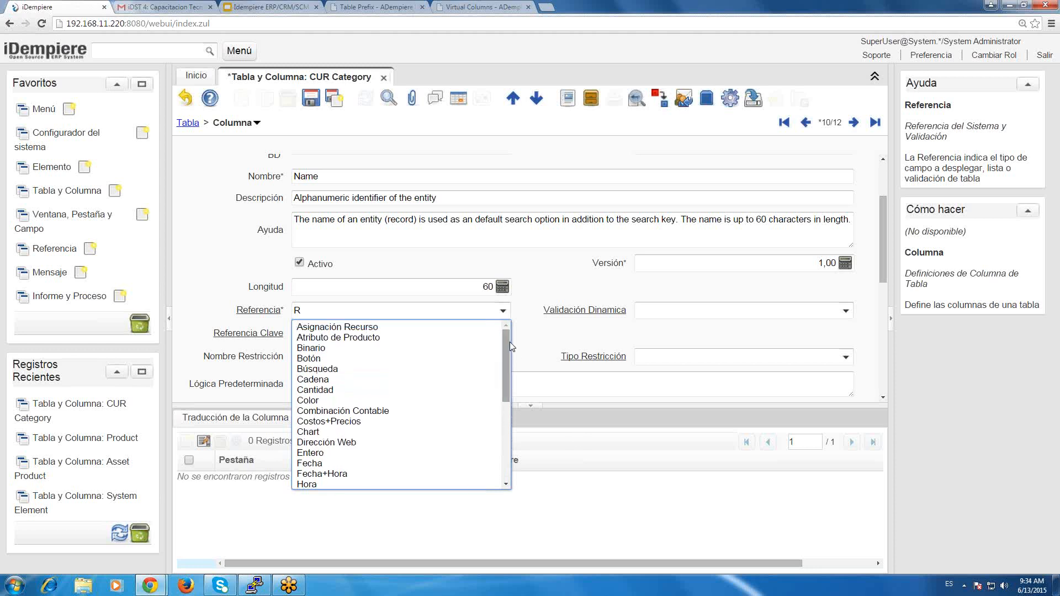
pyautogui.press('Down')
pyautogui.press('Down')
pyautogui.press('Down')
pyautogui.press('Down')
pyautogui.press('Down')
pyautogui.press('Return')
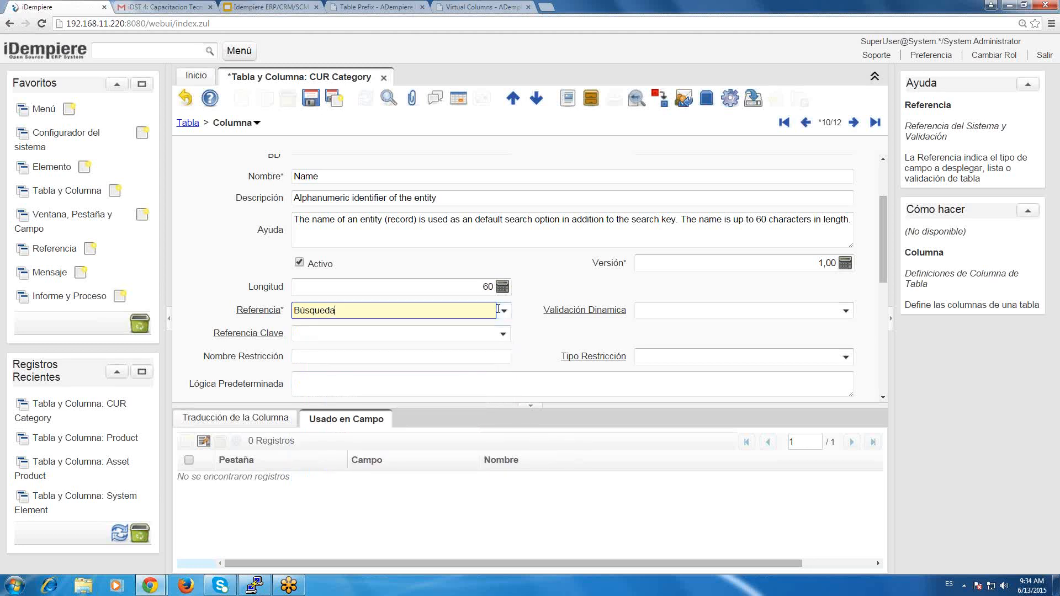
pyautogui.doubleClick(394, 313)
pyautogui.click(557, 340)
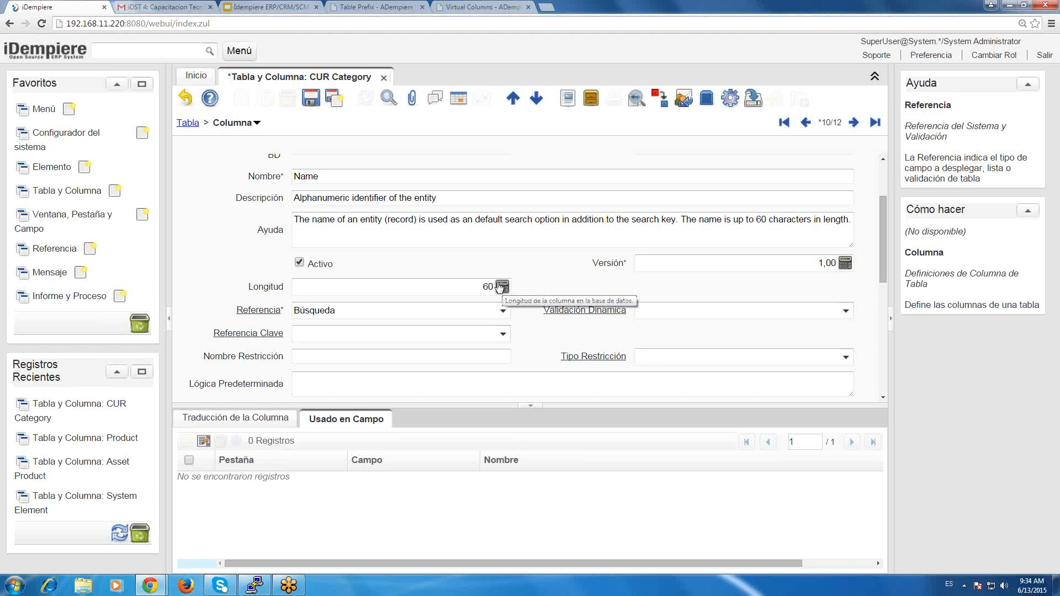
# View the Información de Producto search window from the home page as a lookup example, and close it.
pyautogui.click(193, 78)
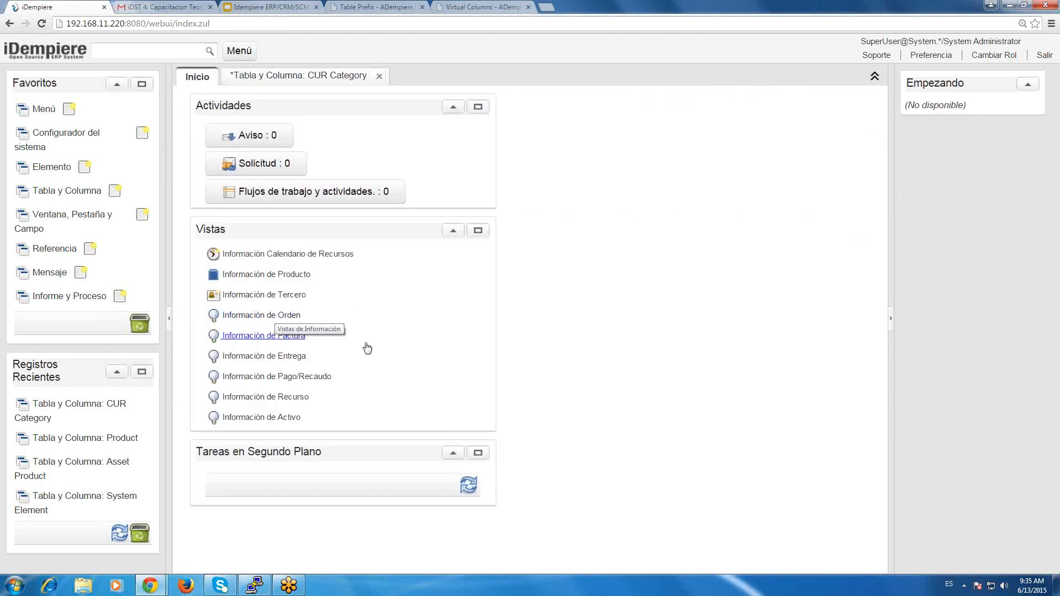
pyautogui.click(255, 275)
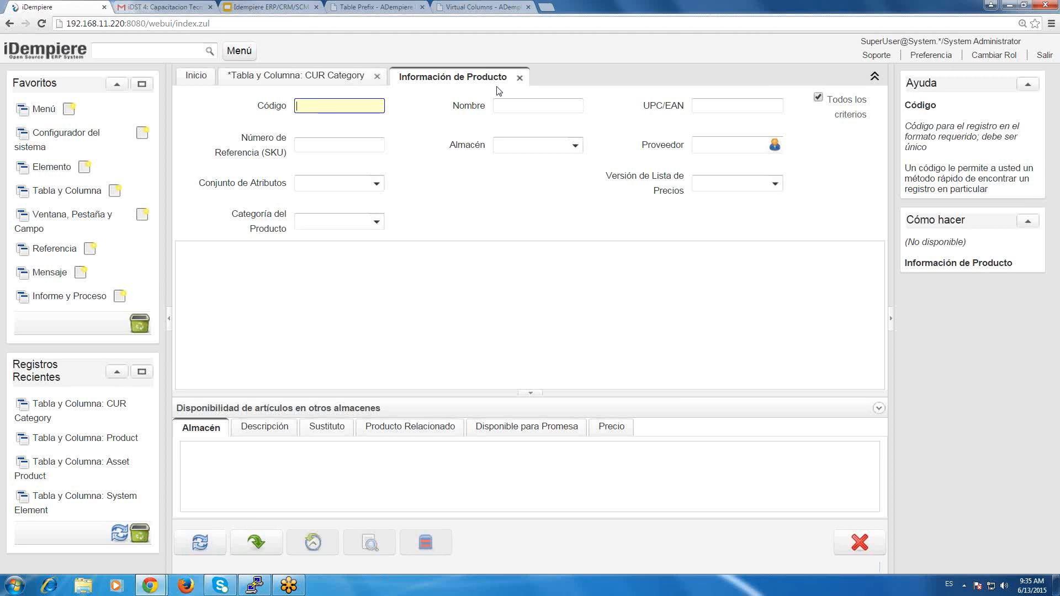
pyautogui.click(519, 78)
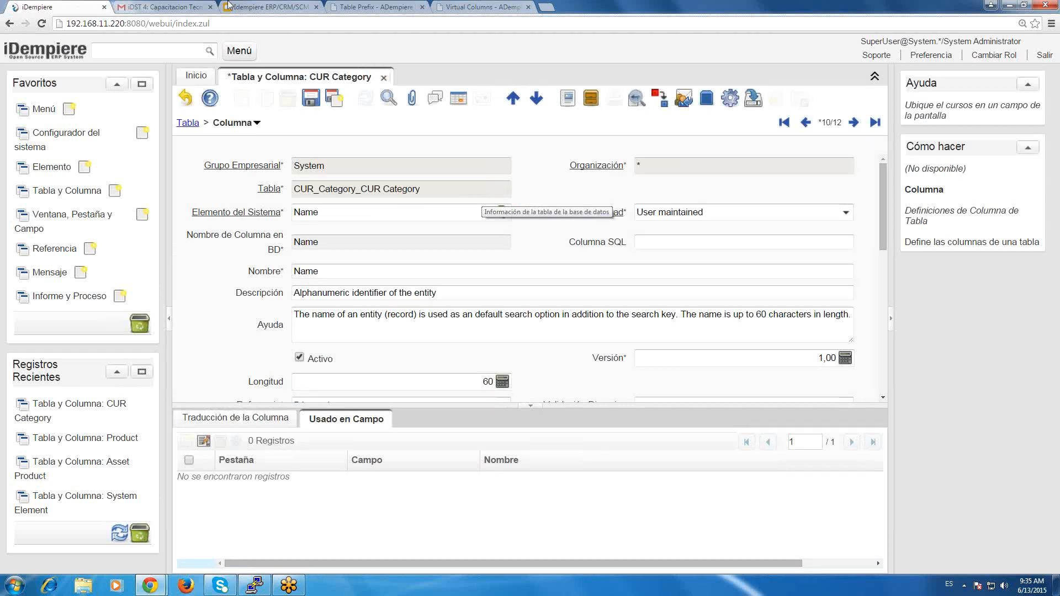
# Discard the unsaved changes to the Name column record and check its Referencia options without choosing another type.
pyautogui.click(187, 99)
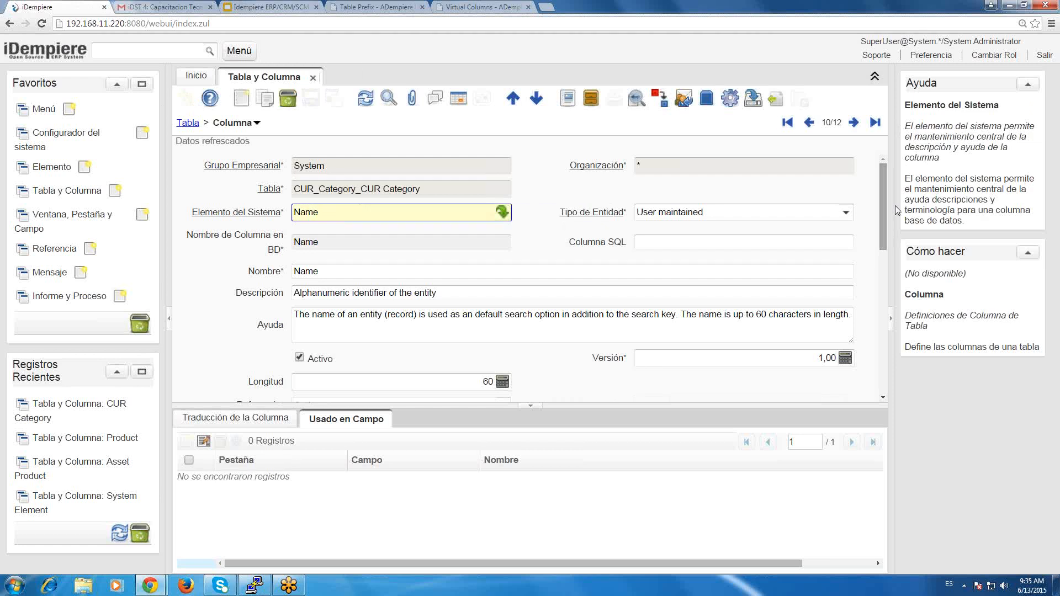
pyautogui.moveTo(879, 228); pyautogui.dragTo(881, 273)
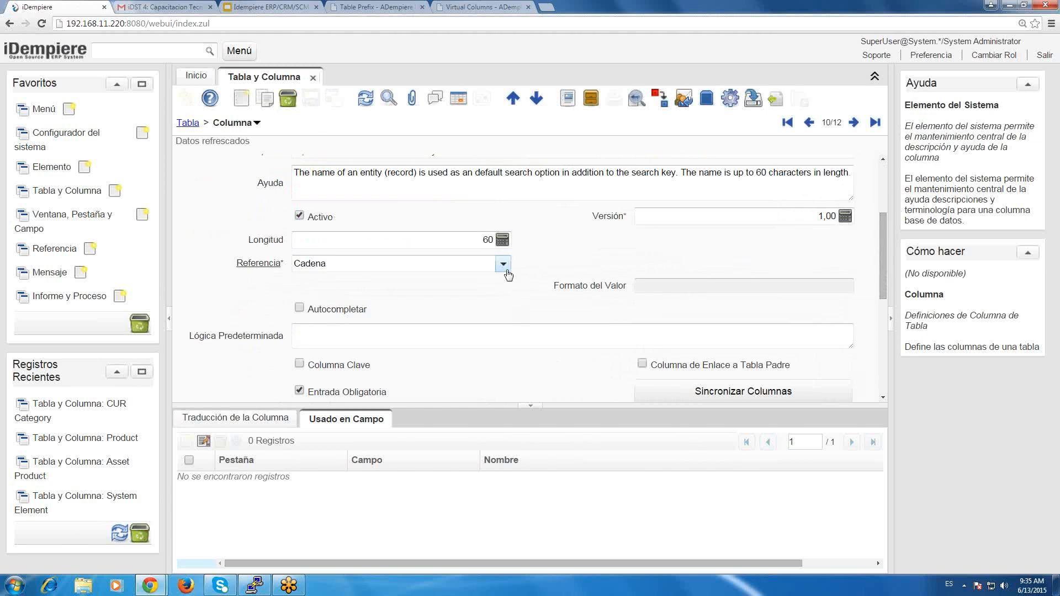
pyautogui.click(503, 264)
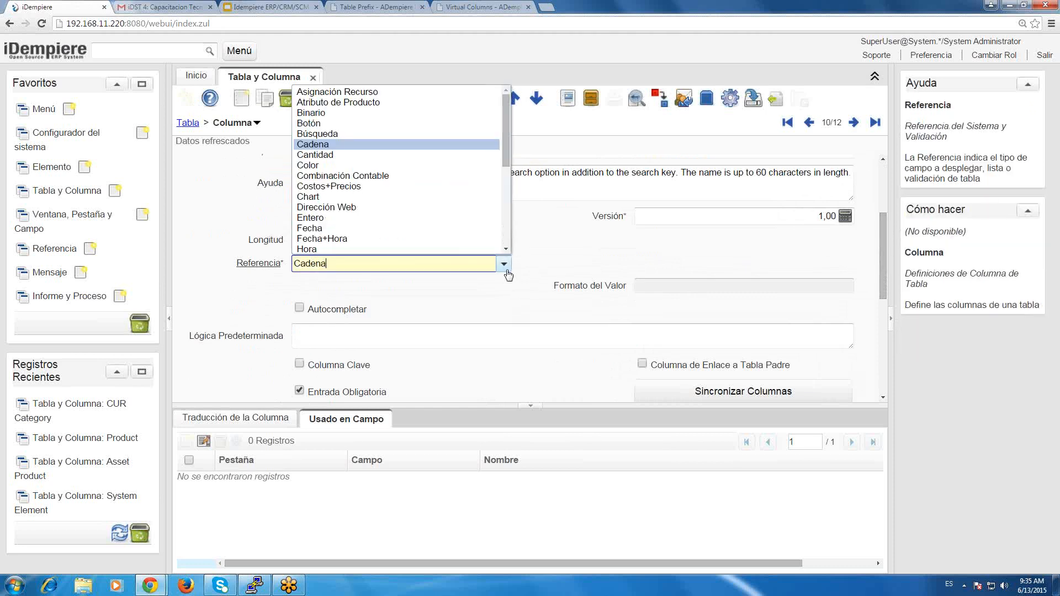
pyautogui.click(508, 147)
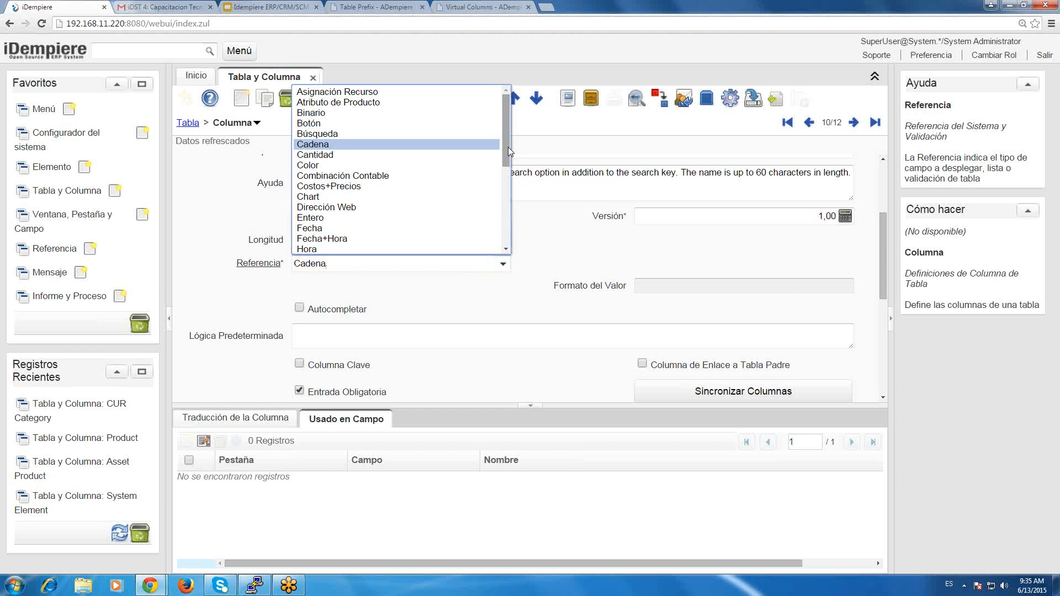
pyautogui.click(541, 170)
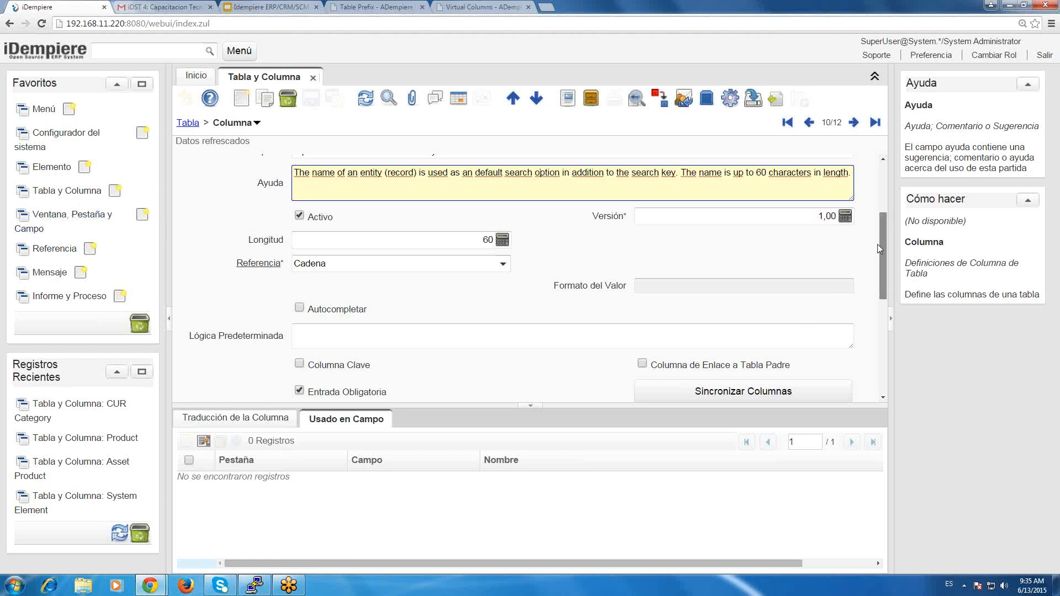
# Review the Name column's general fields and the first Referencia types, such as Atributo de Producto, closing the list without a choice.
pyautogui.moveTo(878, 245); pyautogui.dragTo(871, 193)
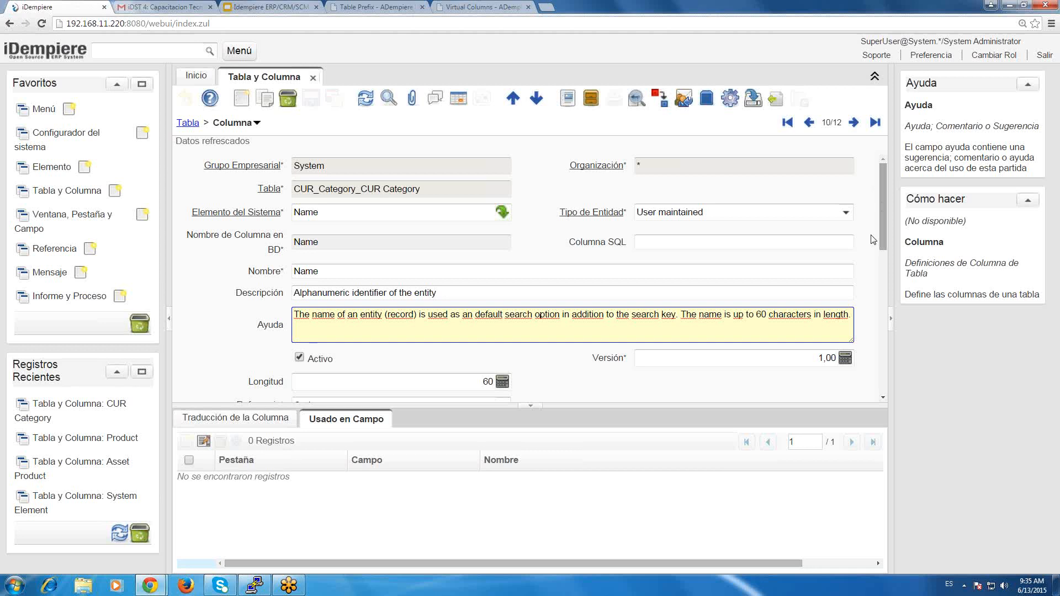
pyautogui.scroll(-1, 873, 243)
pyautogui.scroll(-1, 872, 244)
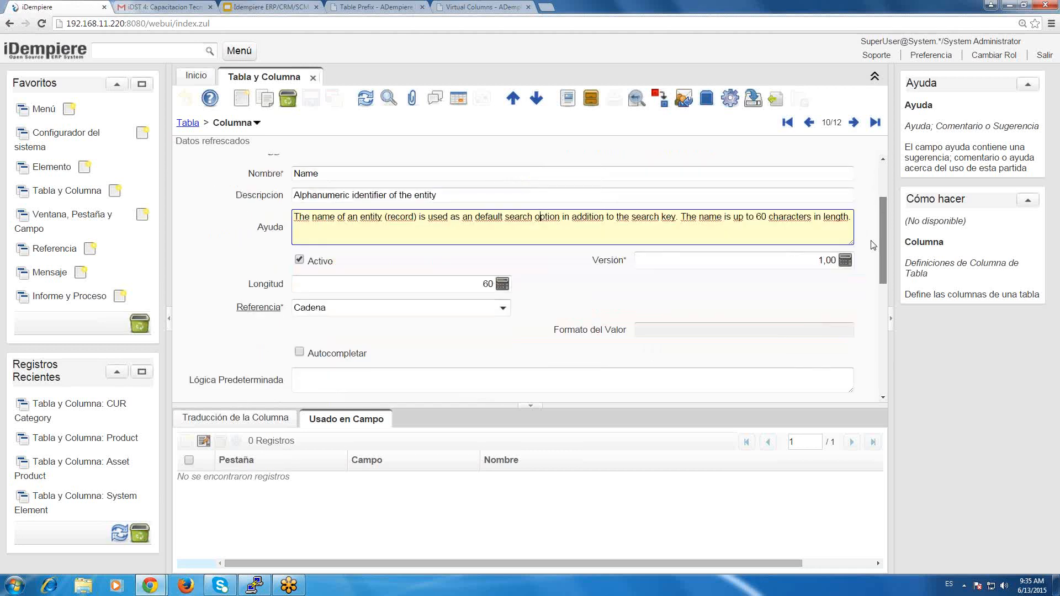
pyautogui.click(507, 309)
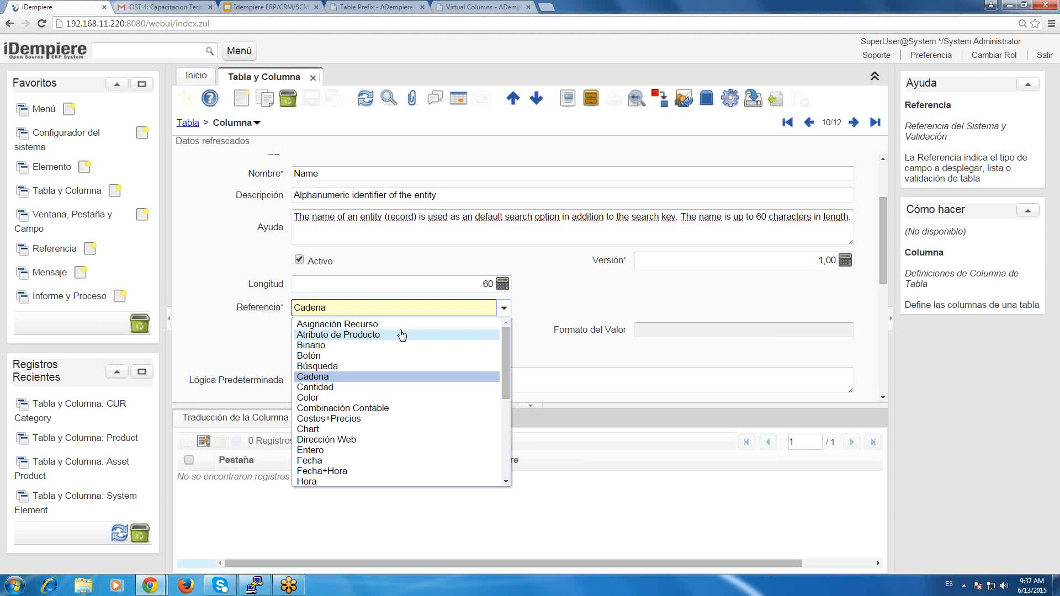
pyautogui.click(662, 301)
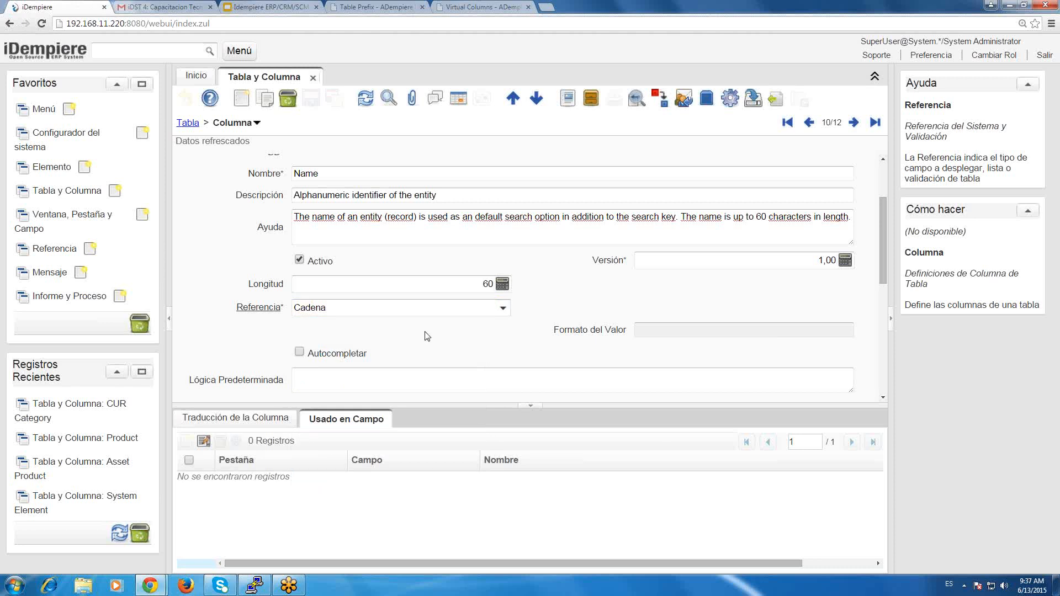
pyautogui.click(394, 315)
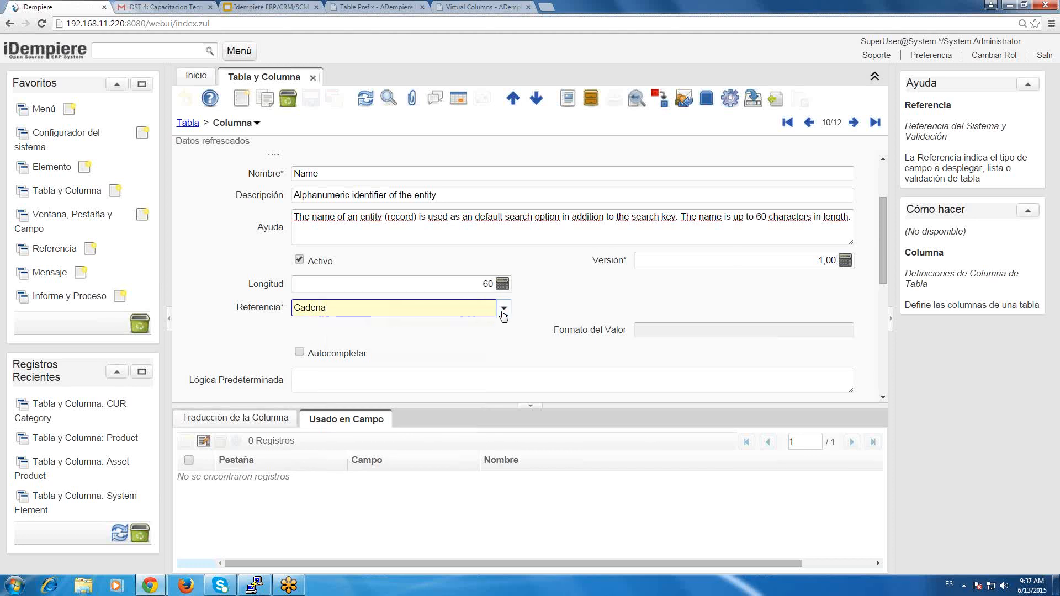
pyautogui.click(748, 259)
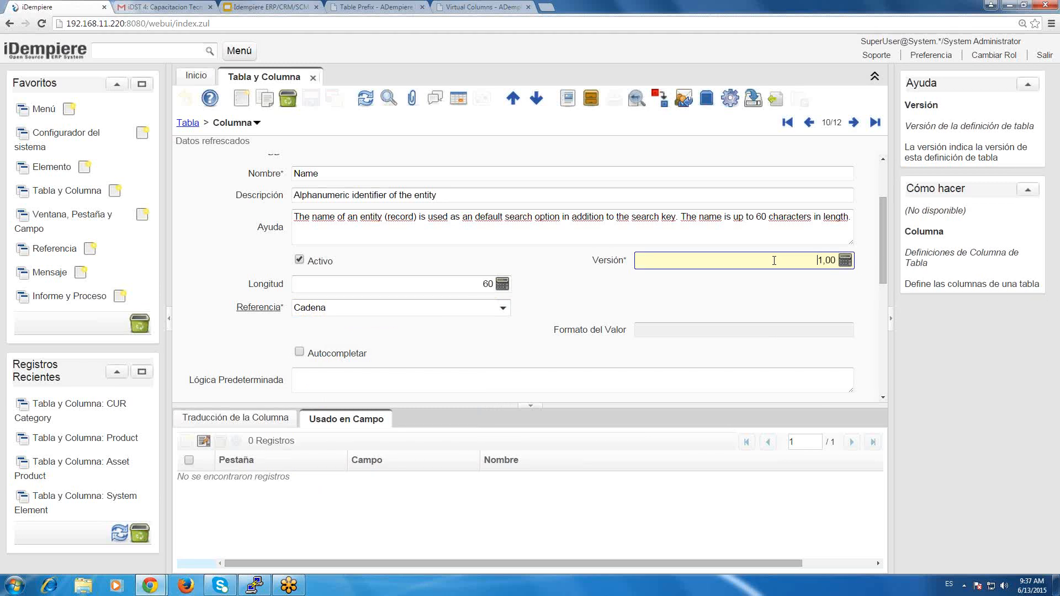
# Examine the Referencia types through to Ubicación (Almacén), choosing none, and return to the Versión field.
pyautogui.moveTo(882, 271); pyautogui.dragTo(883, 271)
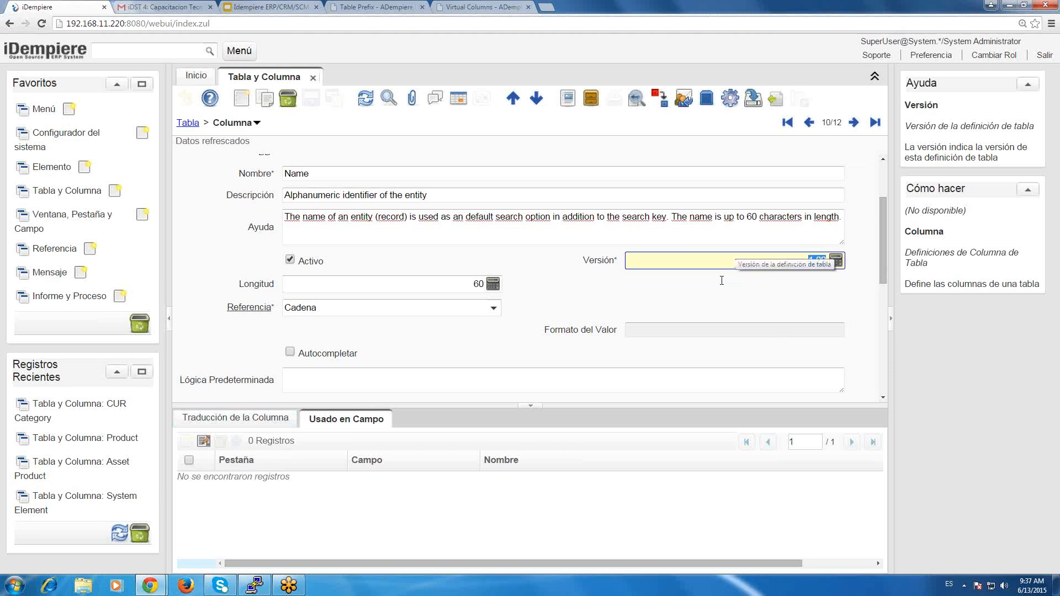
pyautogui.click(493, 307)
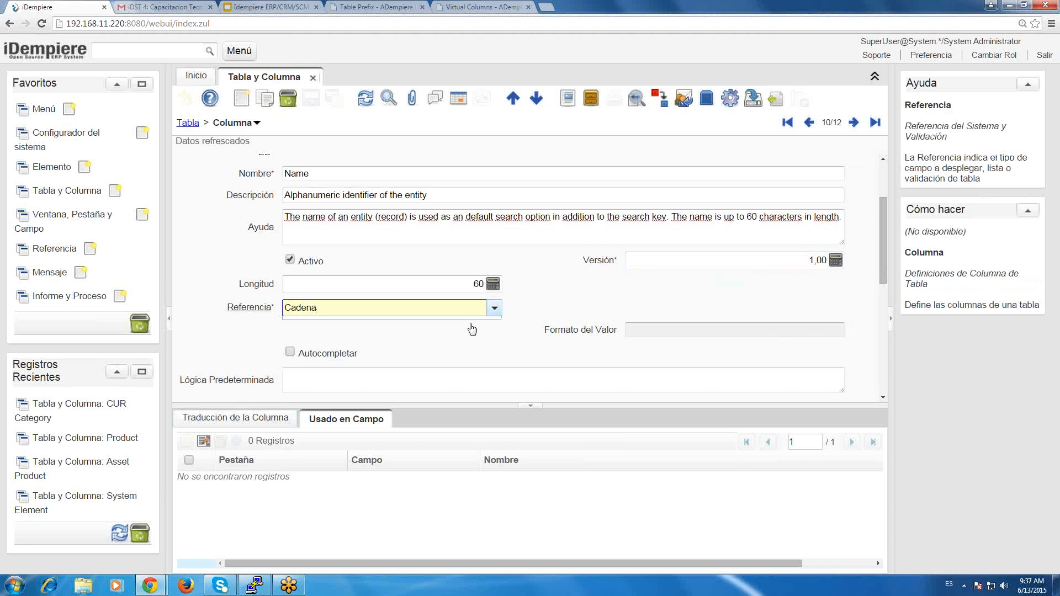
pyautogui.moveTo(497, 355); pyautogui.dragTo(498, 389)
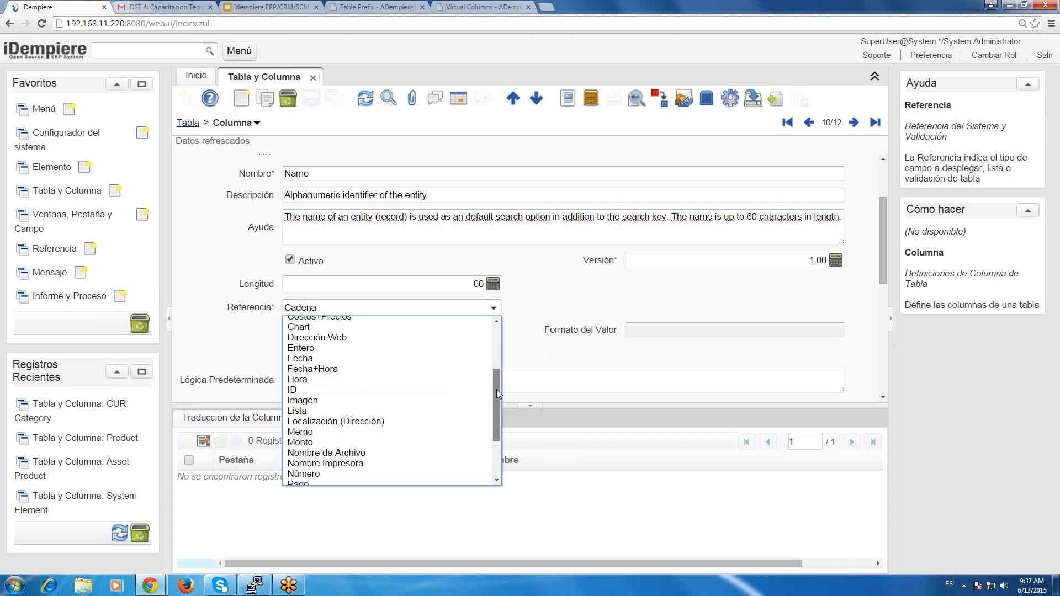
pyautogui.moveTo(496, 389); pyautogui.dragTo(507, 433)
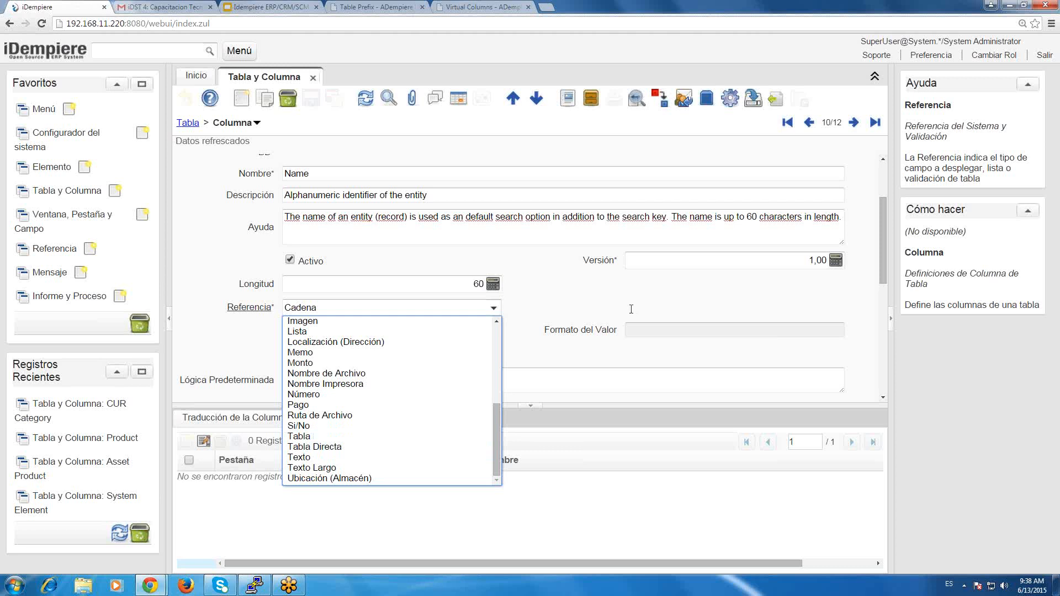
pyautogui.click(797, 264)
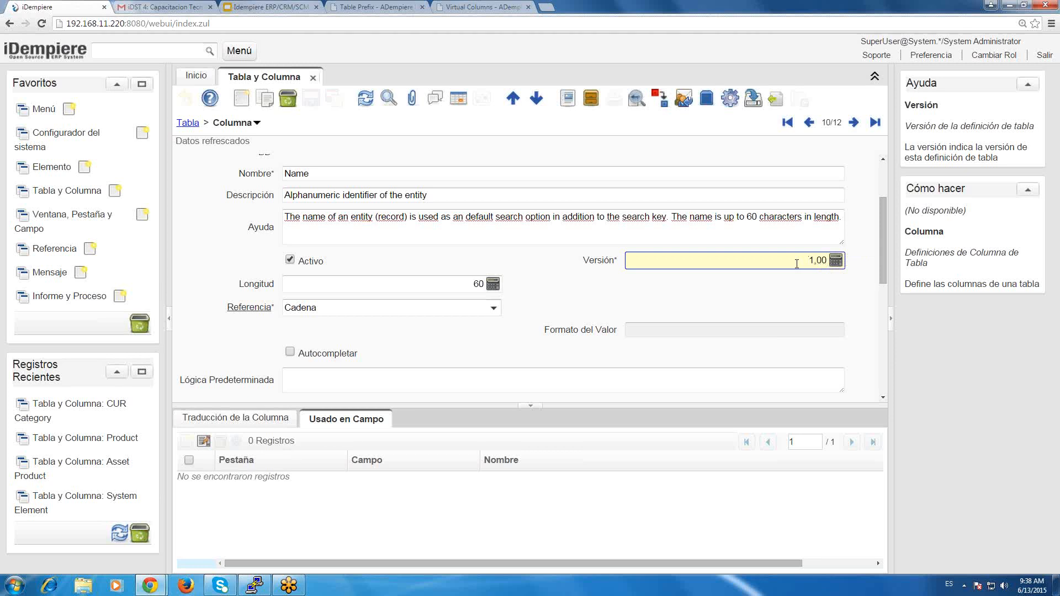
pyautogui.moveTo(746, 256); pyautogui.dragTo(834, 270)
# Check the Referencia types once more, choosing none, and bring up the help for the Name column's Columna SQL field.
pyautogui.click(494, 310)
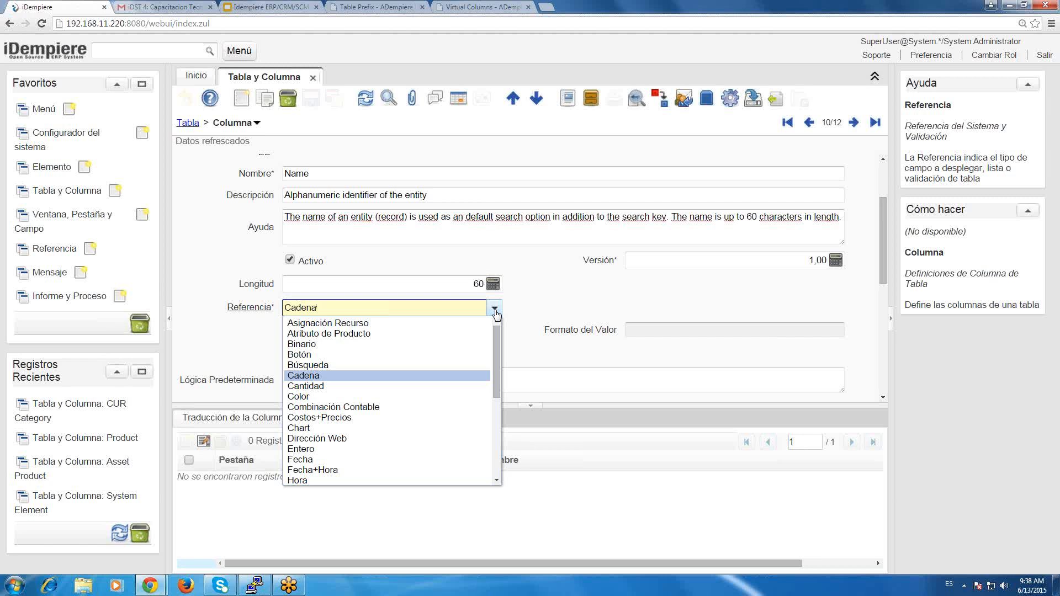
pyautogui.click(602, 304)
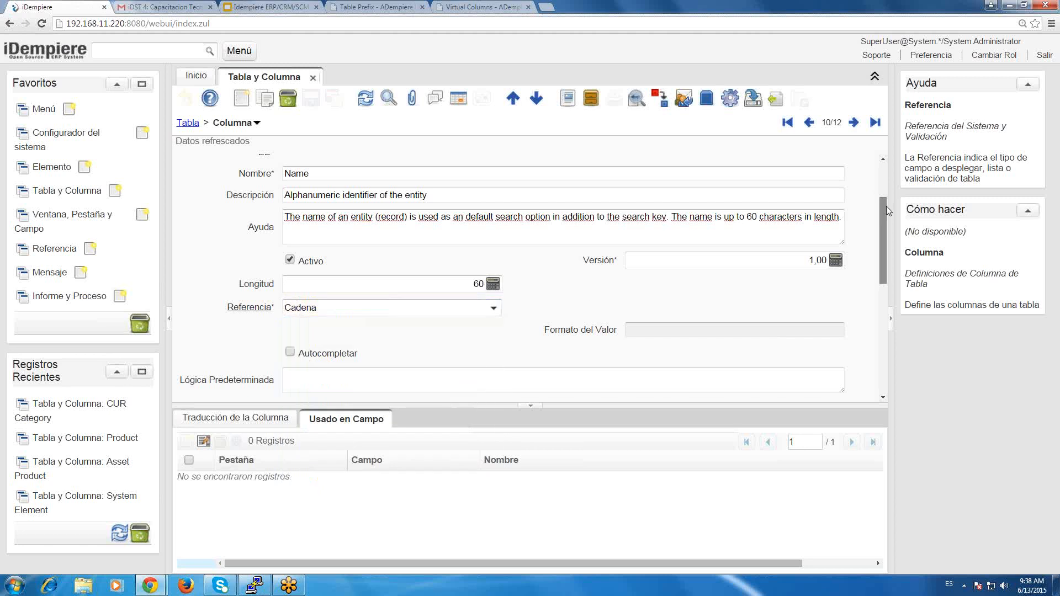
pyautogui.scroll(2, 886, 206)
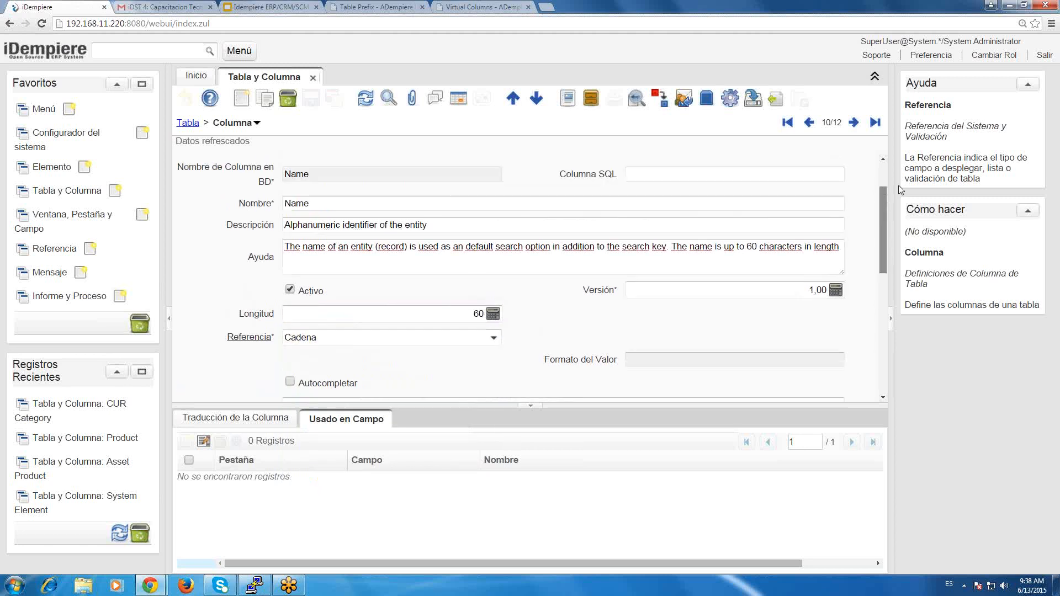
pyautogui.scroll(4, 872, 194)
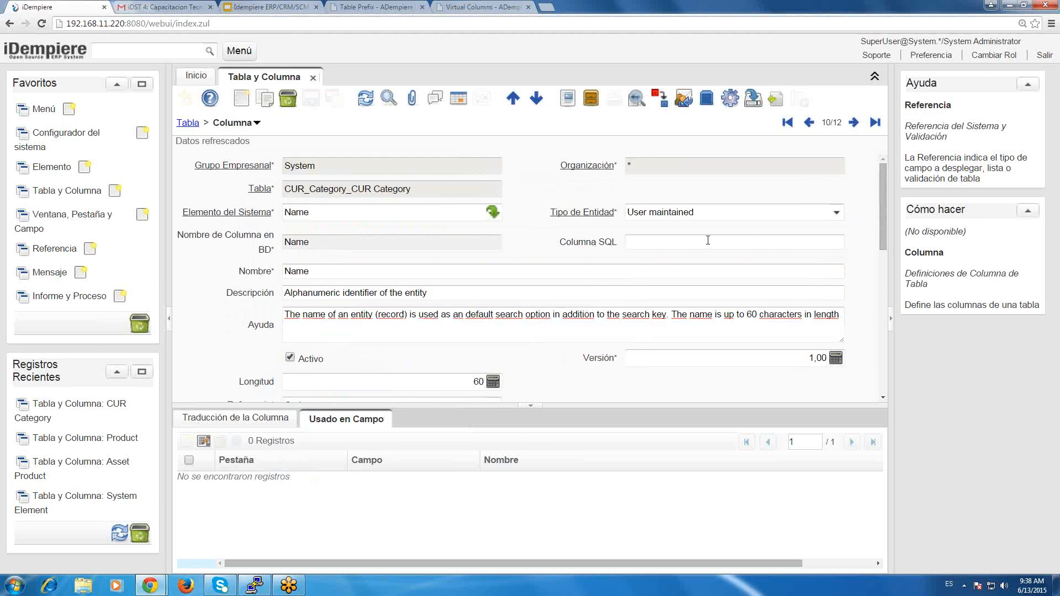
pyautogui.click(708, 240)
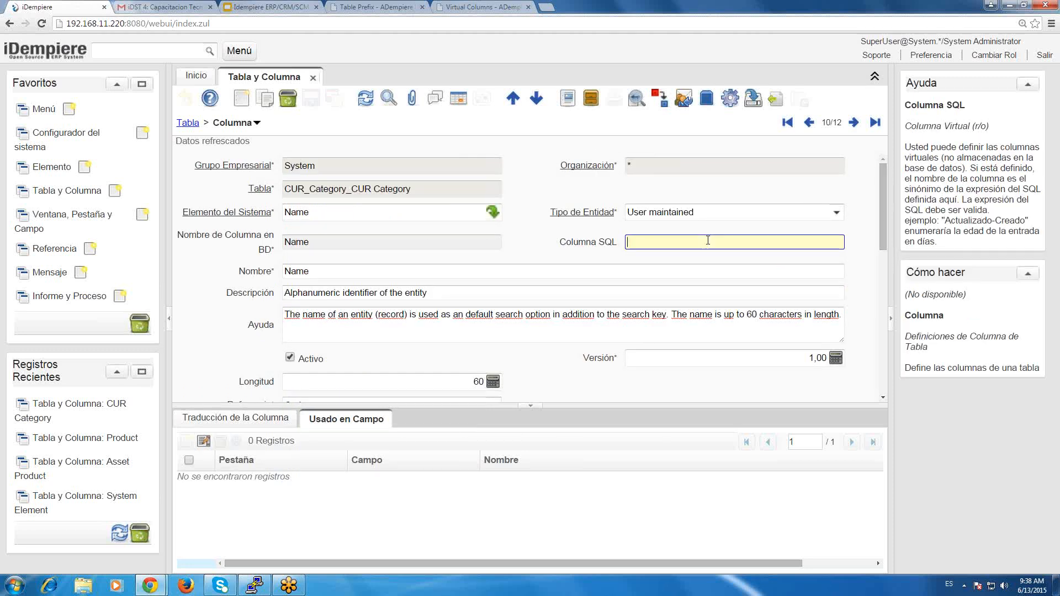
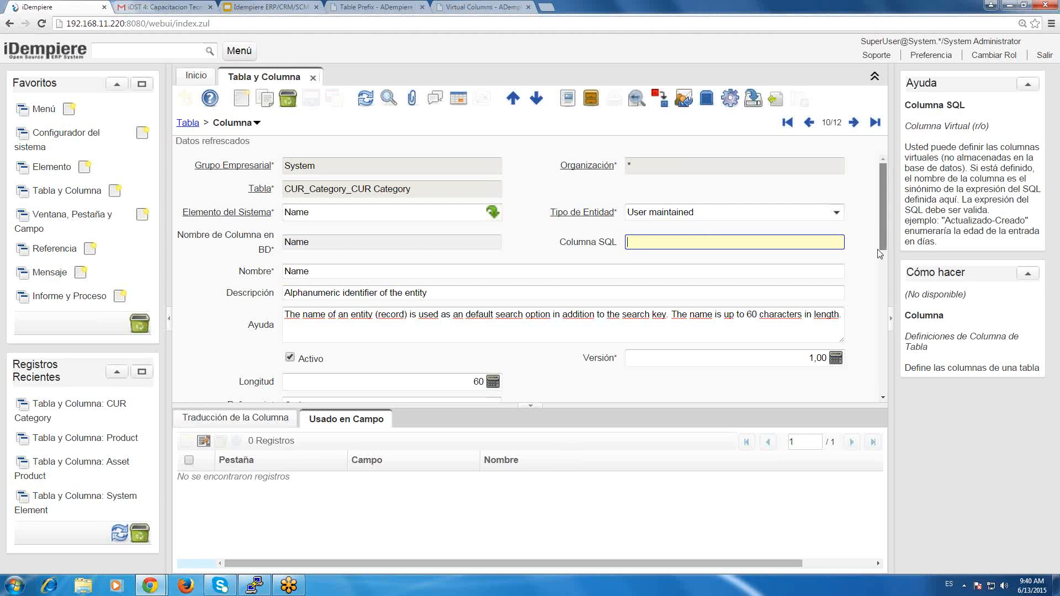
# Check the Name column's Referencia types without choosing one and review its remaining settings down to the Técnico section.
pyautogui.scroll(-3, 879, 254)
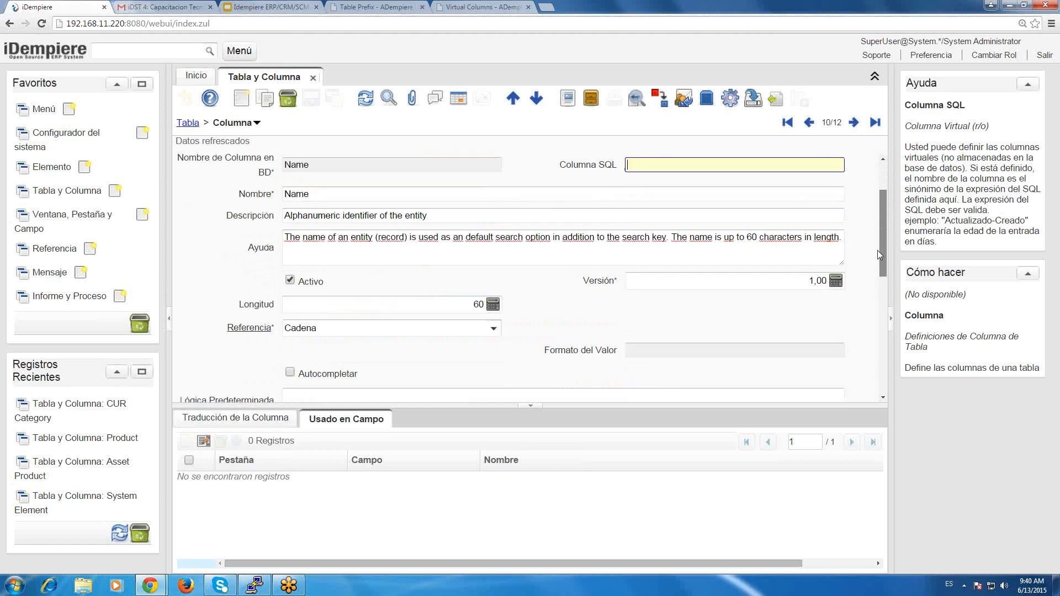
pyautogui.click(493, 325)
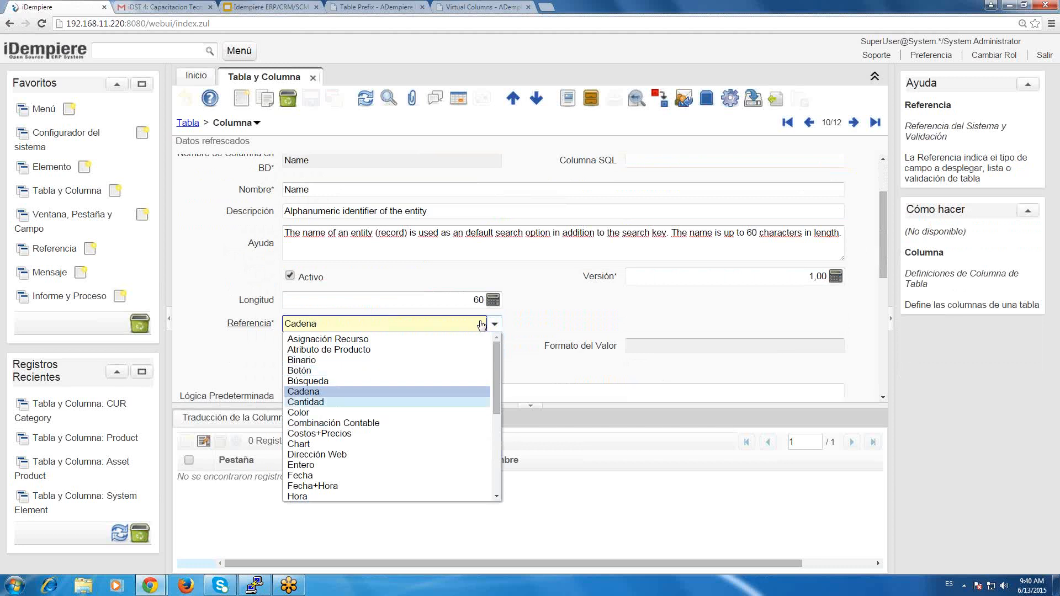
pyautogui.click(872, 189)
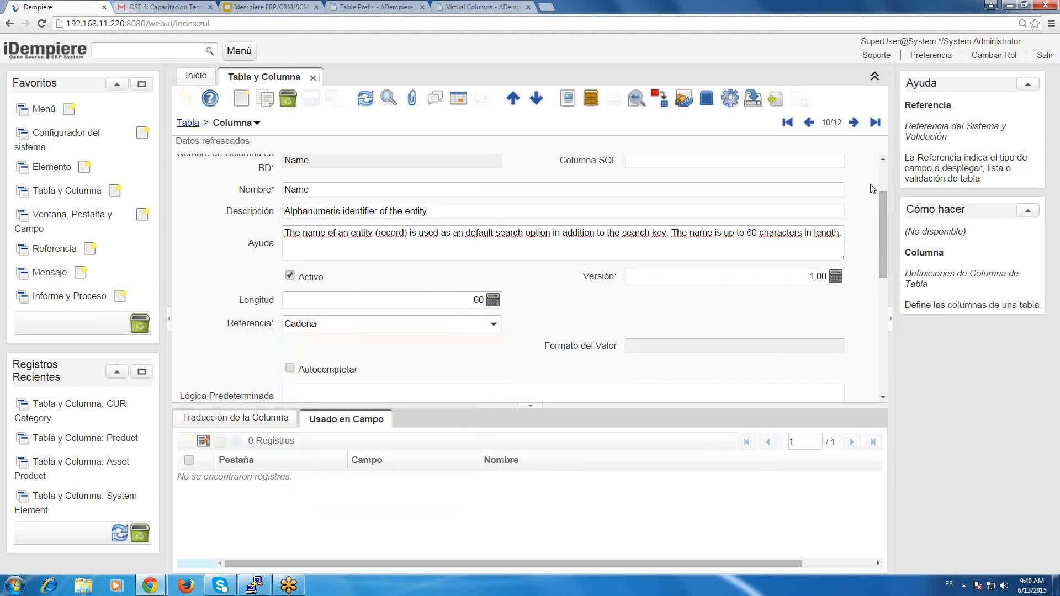
pyautogui.moveTo(881, 199); pyautogui.dragTo(890, 299)
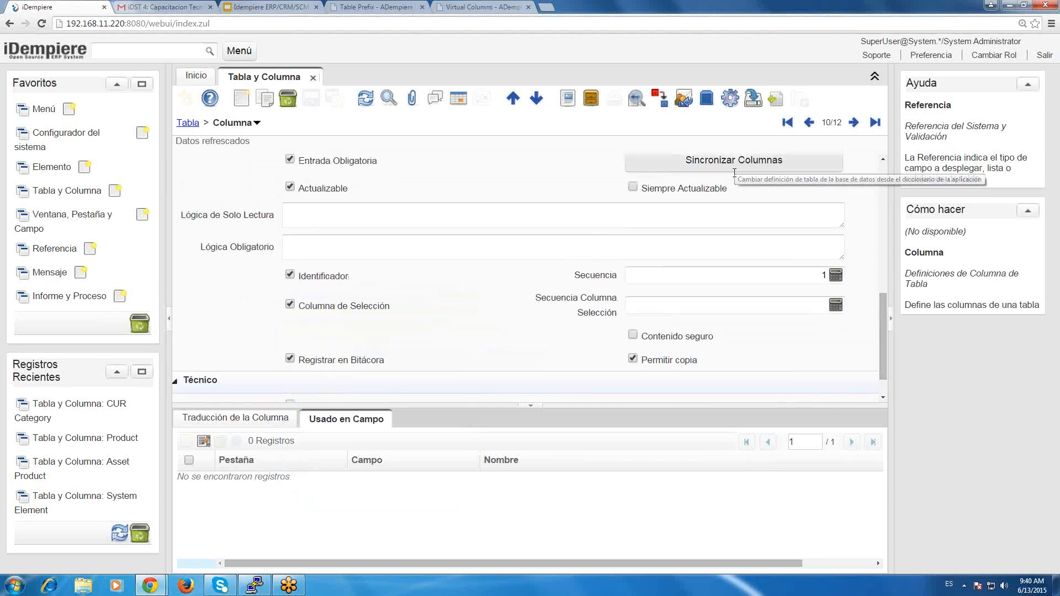
pyautogui.scroll(10, 893, 270)
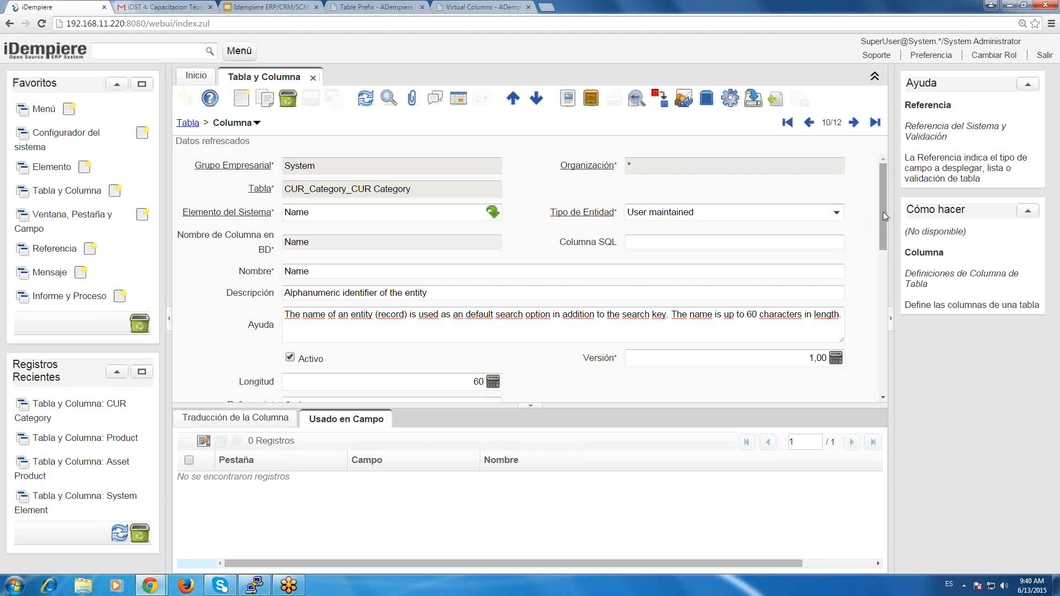
# Set the Name column's Referencia to Botón and save the record.
pyautogui.scroll(-3, 878, 232)
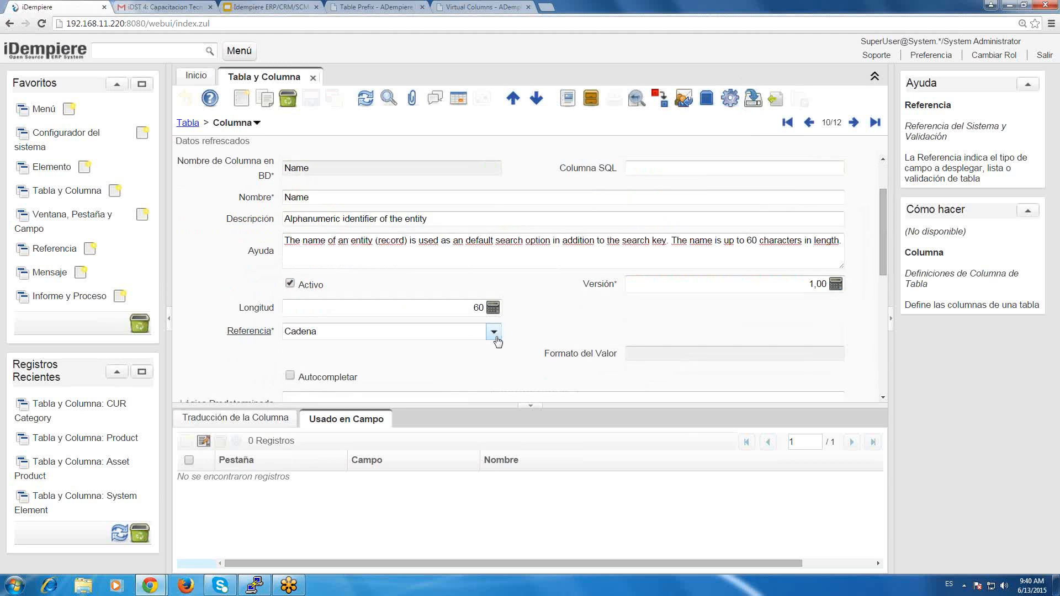
pyautogui.click(494, 332)
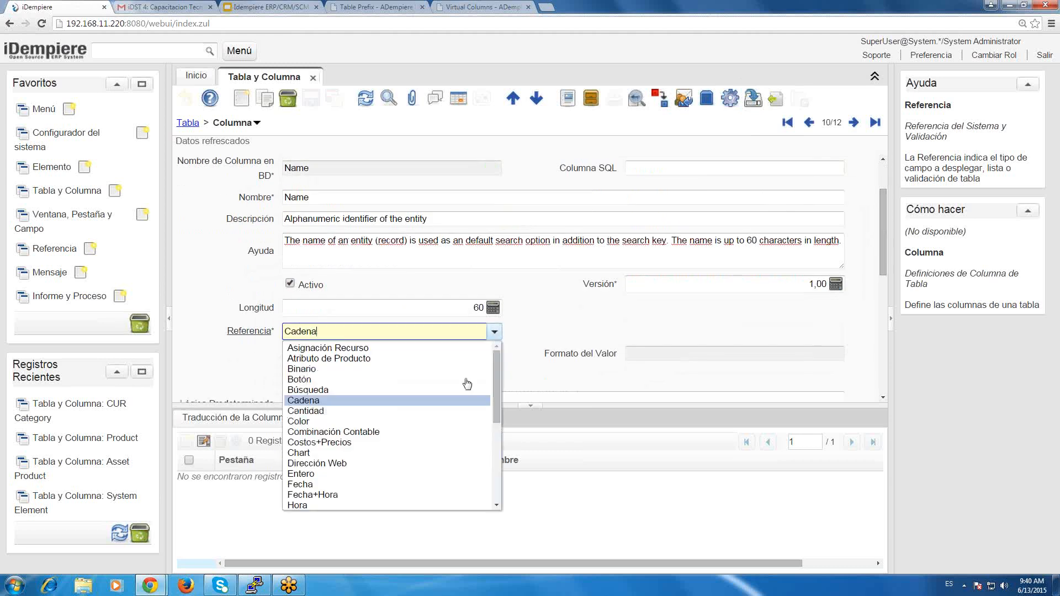
pyautogui.click(364, 379)
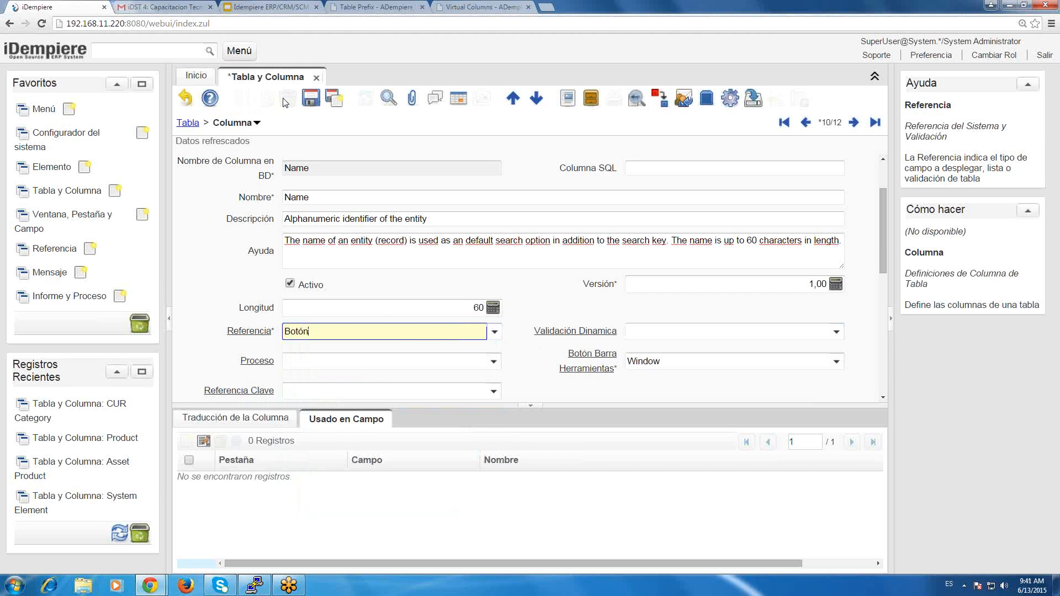
pyautogui.click(310, 99)
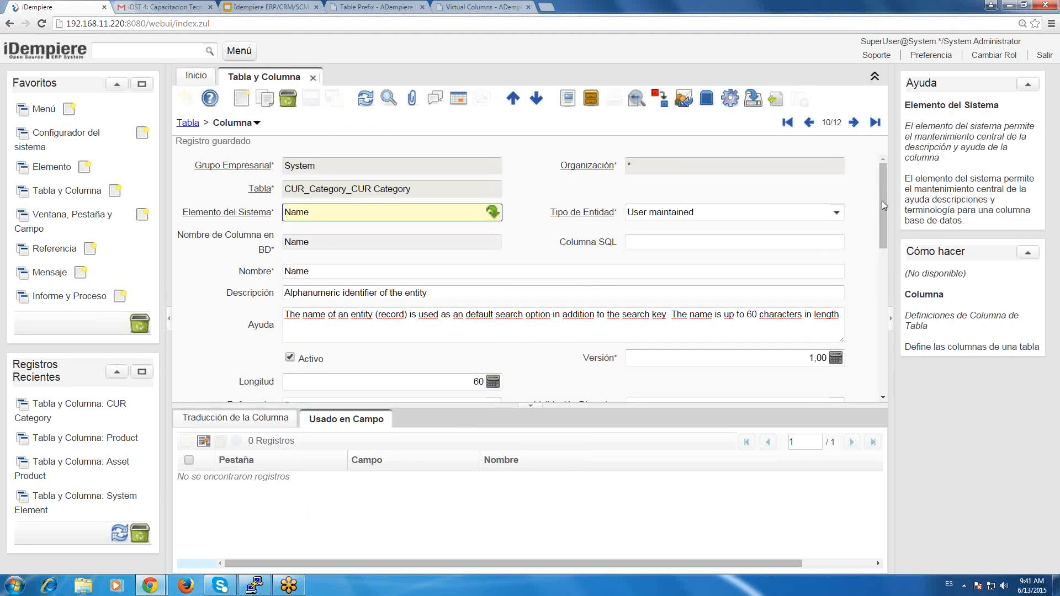
# View the help for Validación Dinamica and Proceso, and check the Botón Barra Herramientas options without choosing another.
pyautogui.moveTo(883, 201); pyautogui.dragTo(895, 230)
pyautogui.scroll(-1, 895, 230)
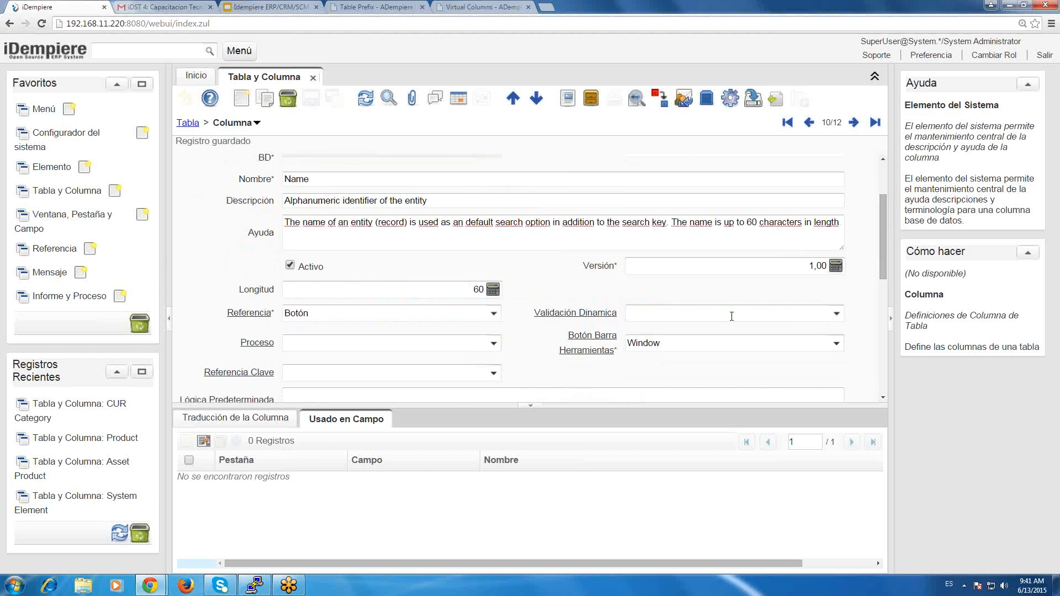
pyautogui.click(759, 316)
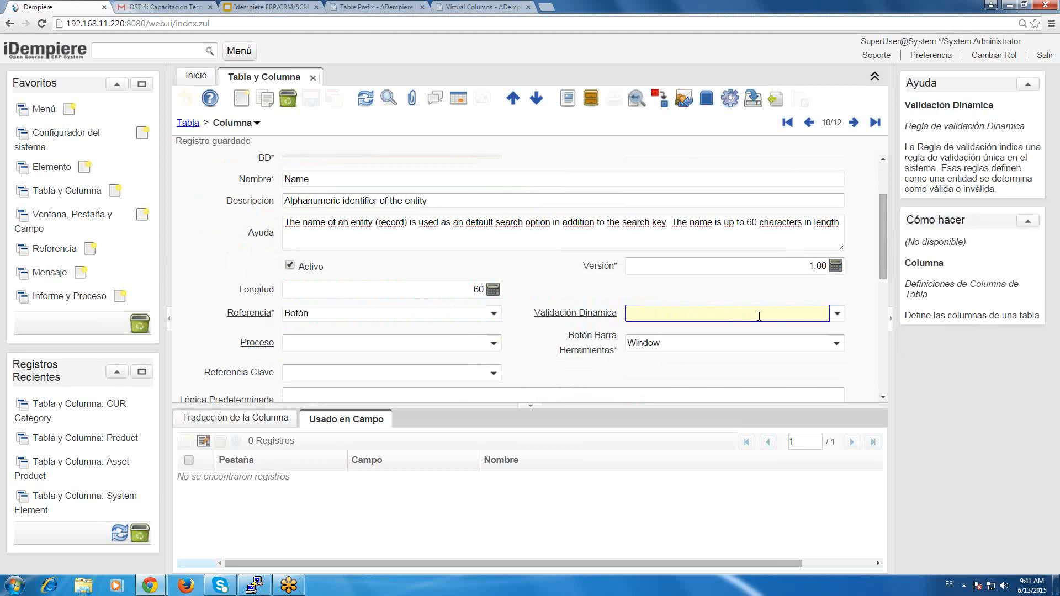
pyautogui.click(426, 346)
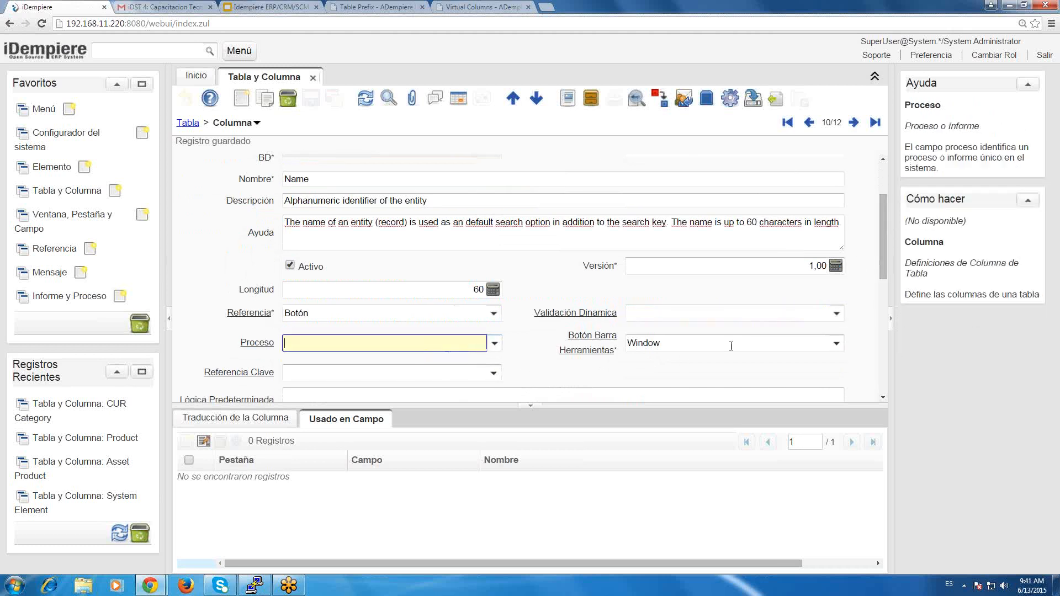
pyautogui.click(761, 346)
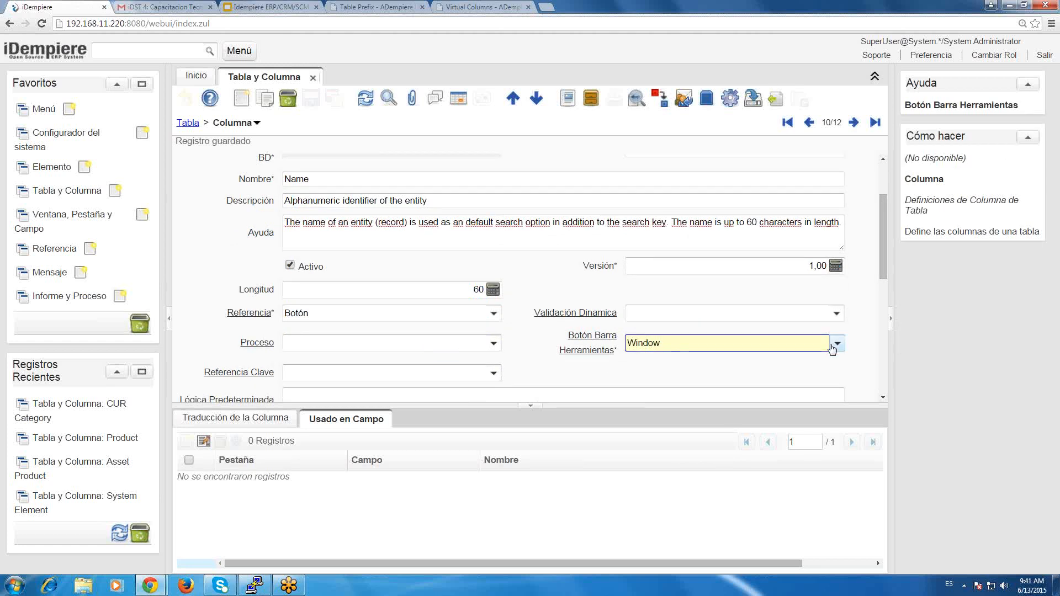
pyautogui.click(836, 344)
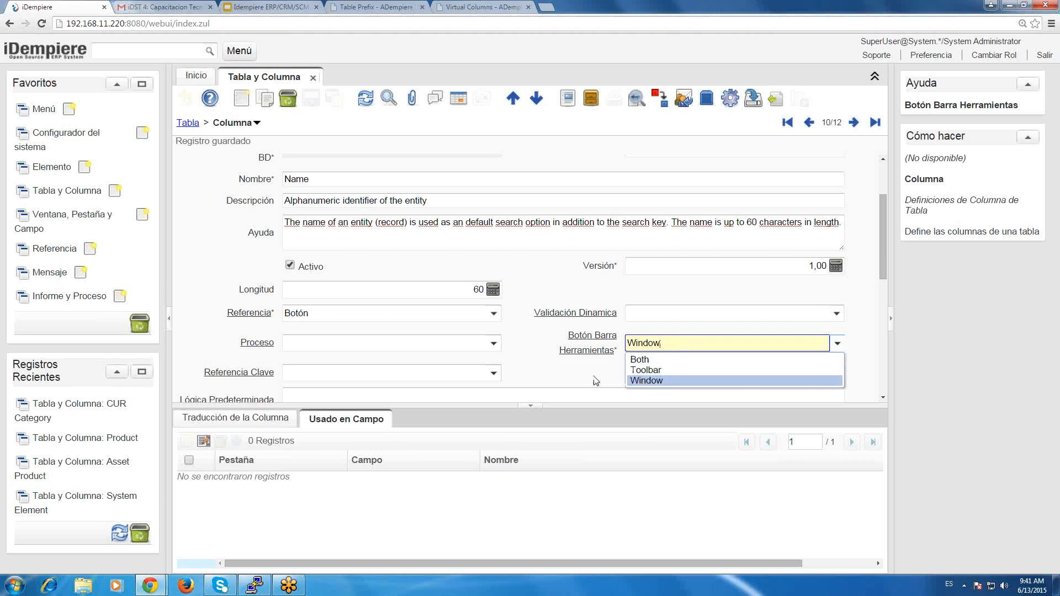
pyautogui.click(853, 267)
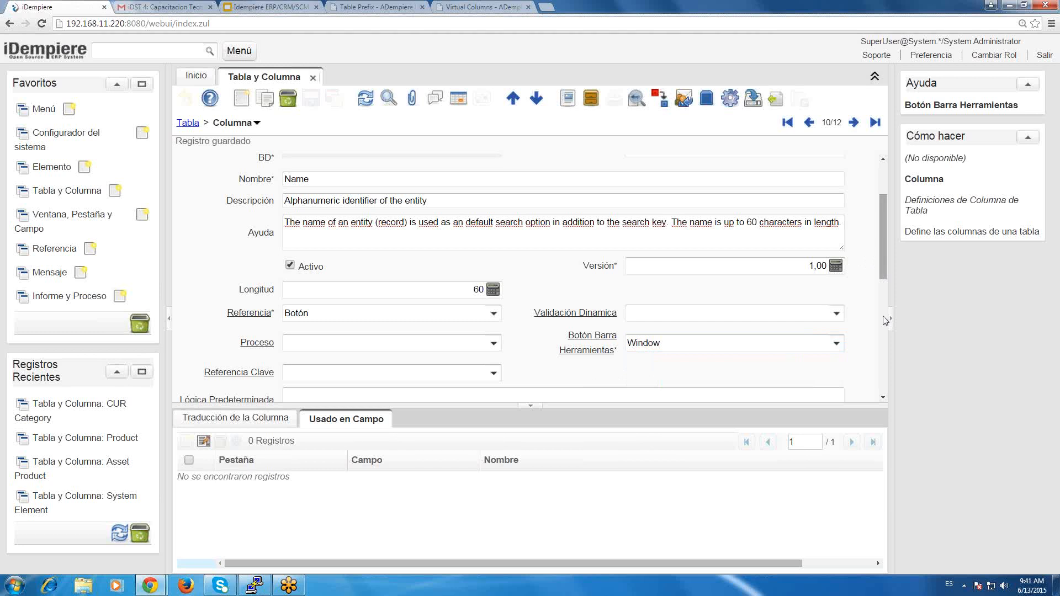
# Review the button column's remaining settings through Técnico and recheck the Botón Barra Herramientas options, leaving them unchanged.
pyautogui.scroll(-3, 885, 319)
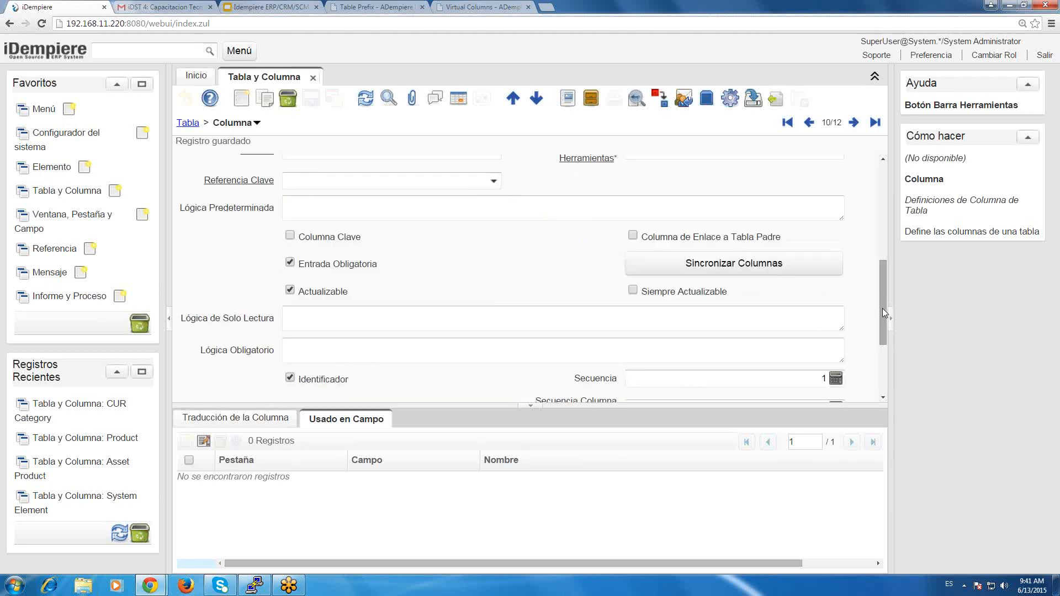
pyautogui.scroll(-2, 883, 308)
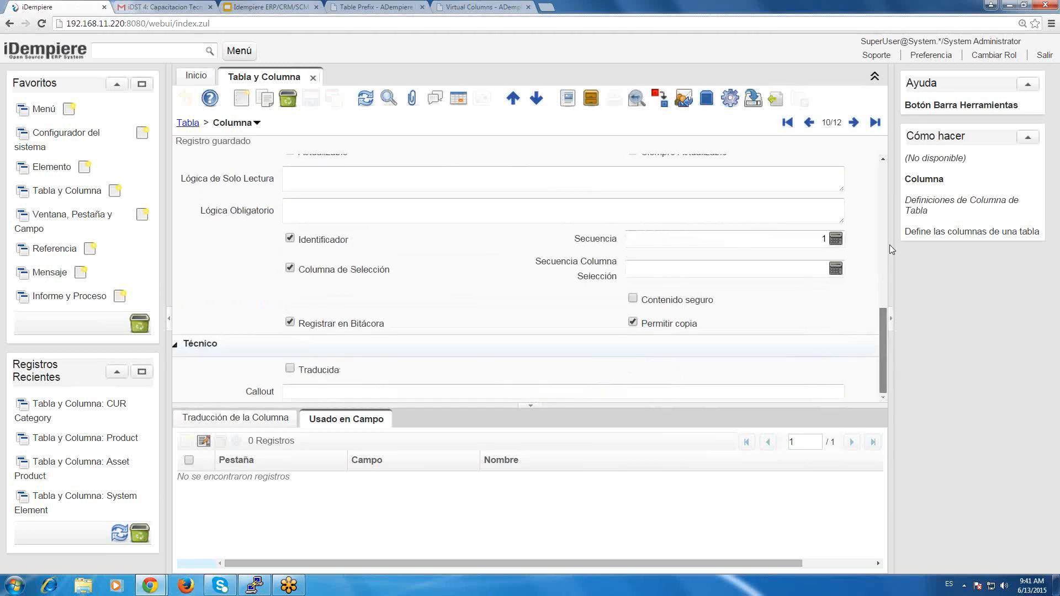
pyautogui.scroll(3, 889, 244)
pyautogui.scroll(3, 895, 196)
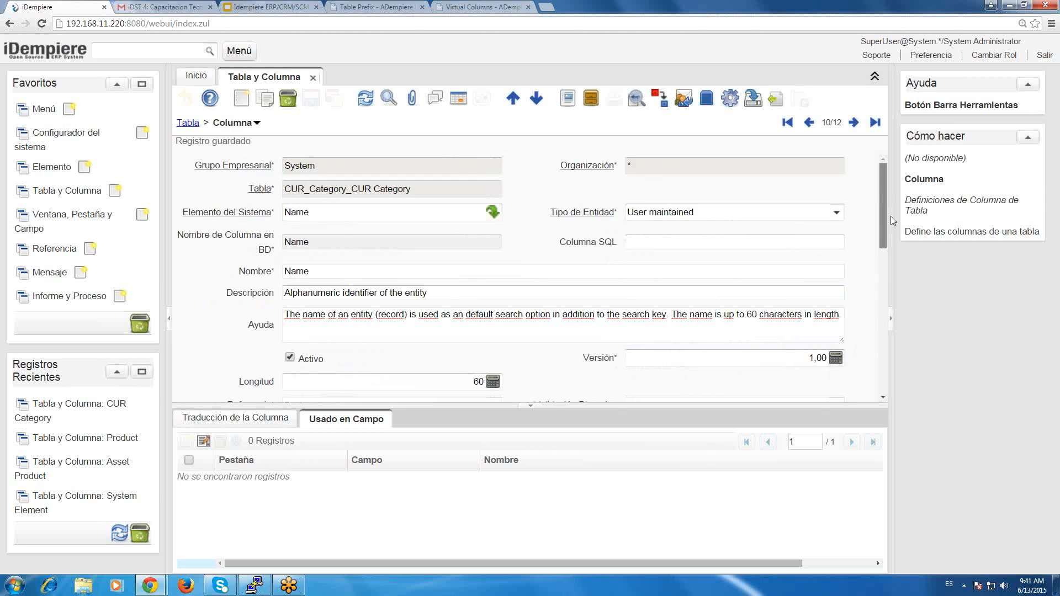
pyautogui.scroll(-2, 892, 221)
pyautogui.click(838, 318)
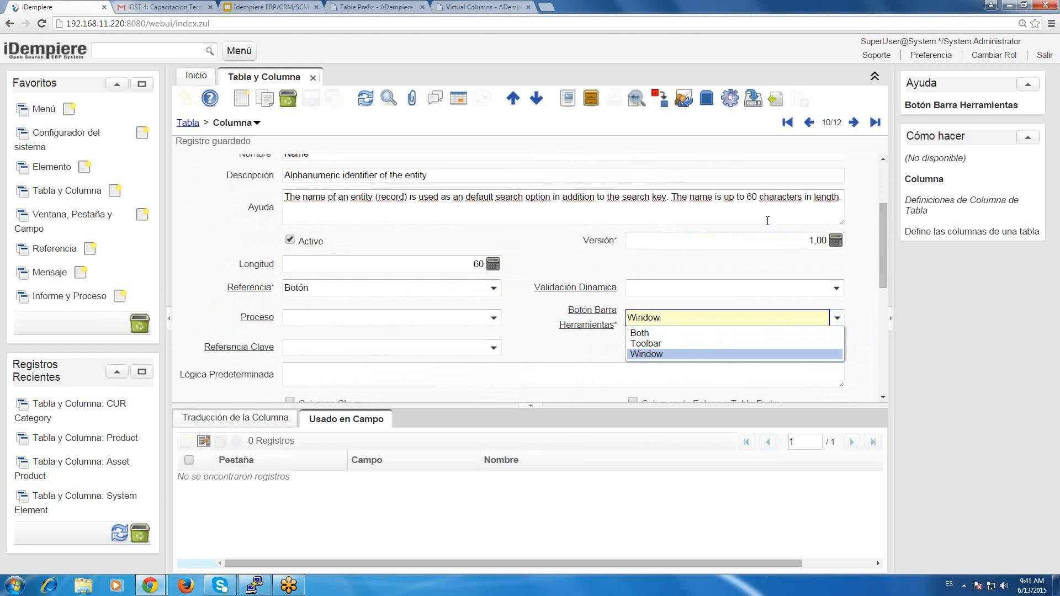
pyautogui.click(862, 271)
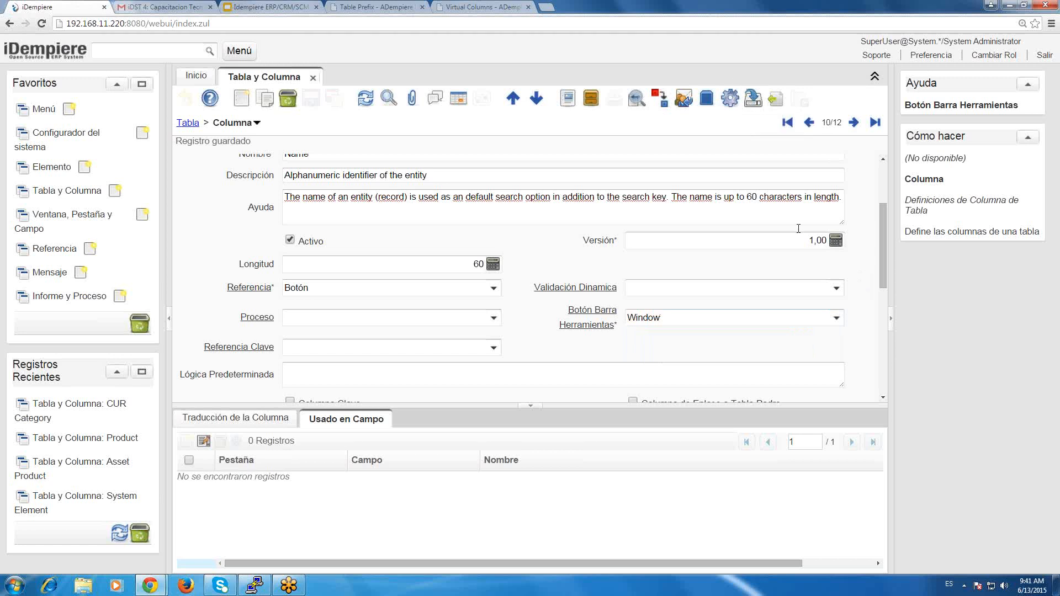
# Compare the Botón Barra Herramientas choices once more and view the processes offered for Proceso, choosing none.
pyautogui.click(832, 318)
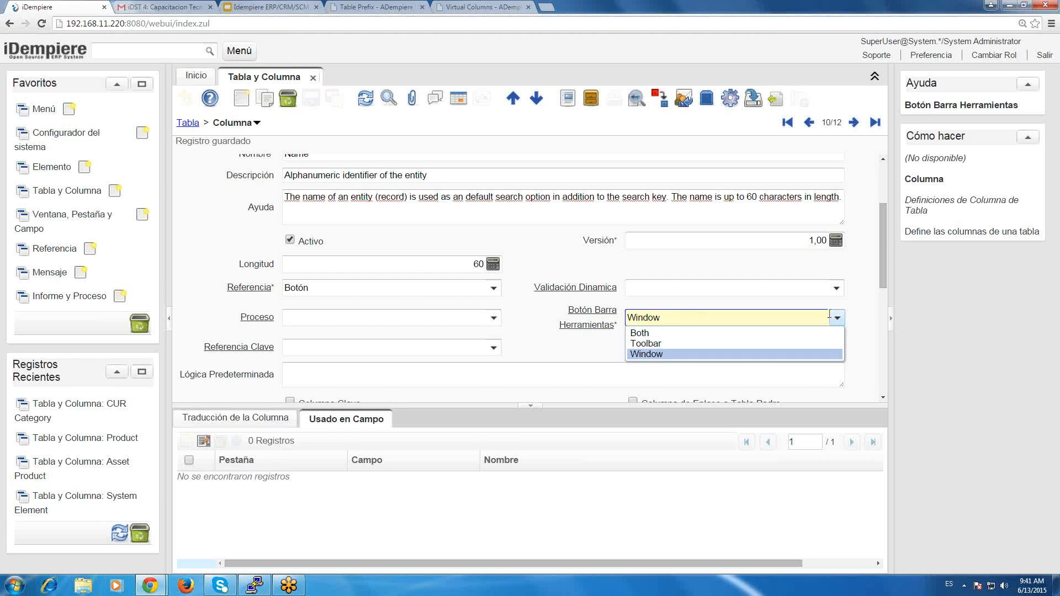
pyautogui.click(205, 309)
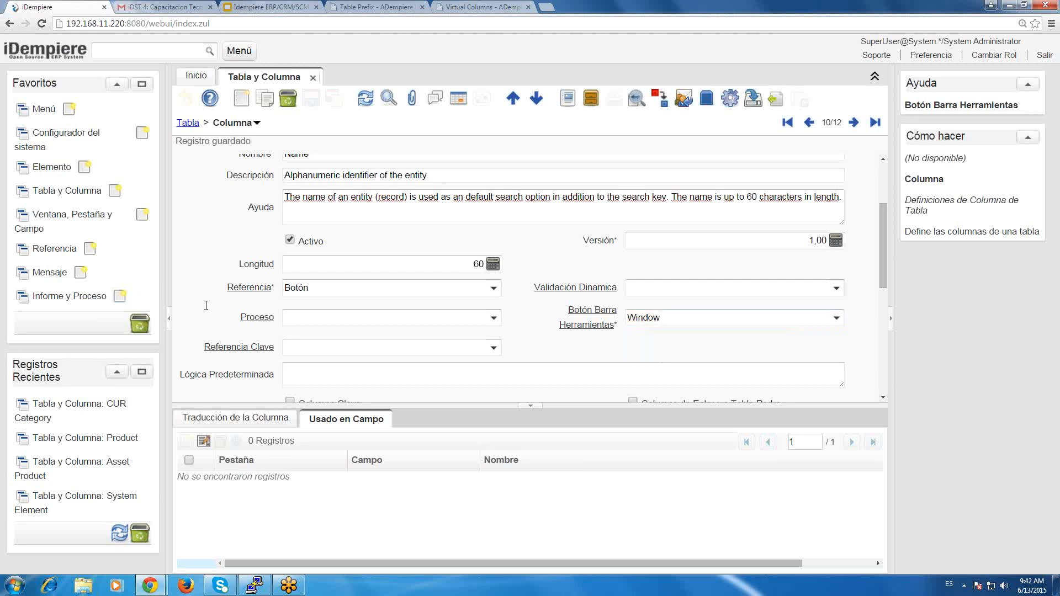
pyautogui.click(494, 319)
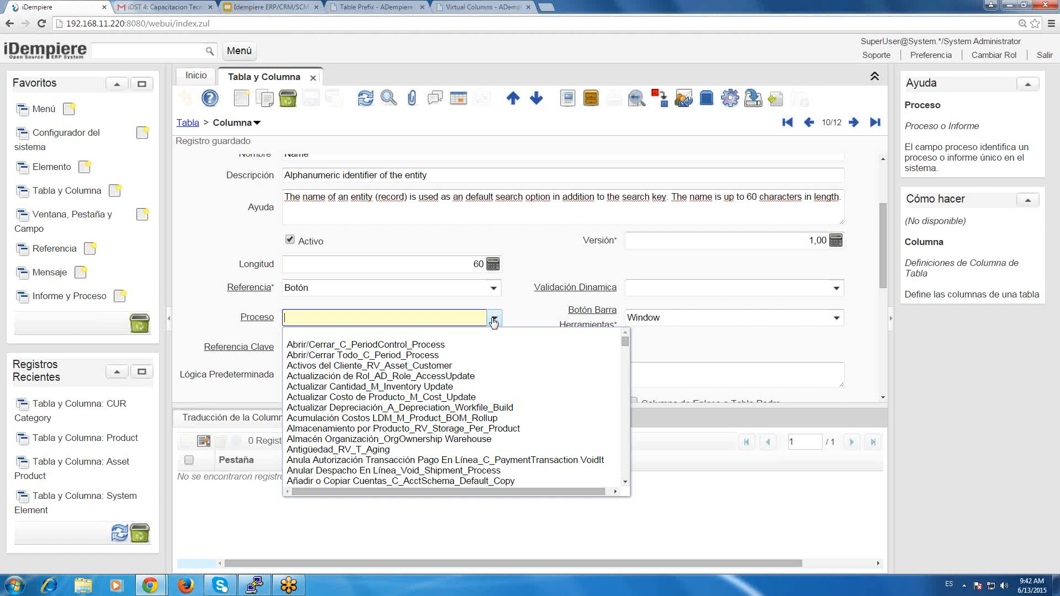
pyautogui.click(494, 320)
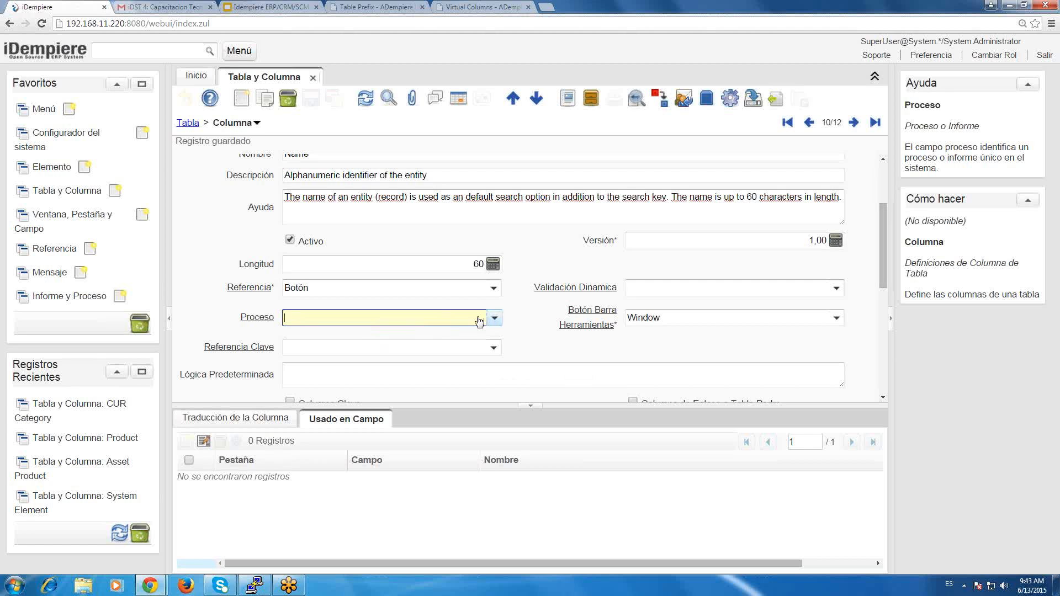
# Open Informe y Proceso from the favorites with an unfiltered search and review the 1099 Extract record's fields.
pyautogui.click(57, 297)
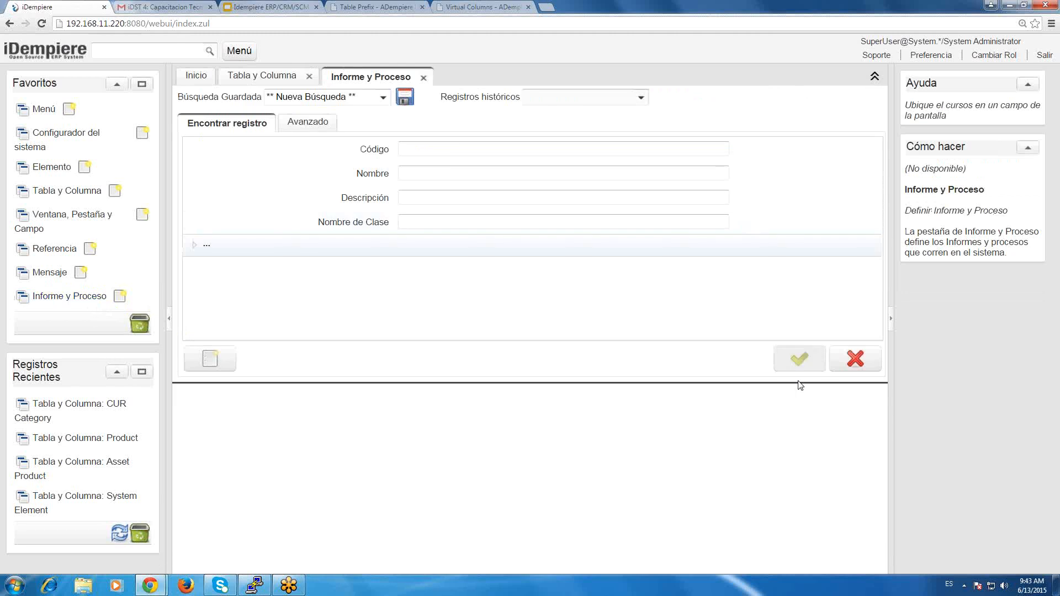
pyautogui.click(799, 360)
pyautogui.scroll(-1, 882, 220)
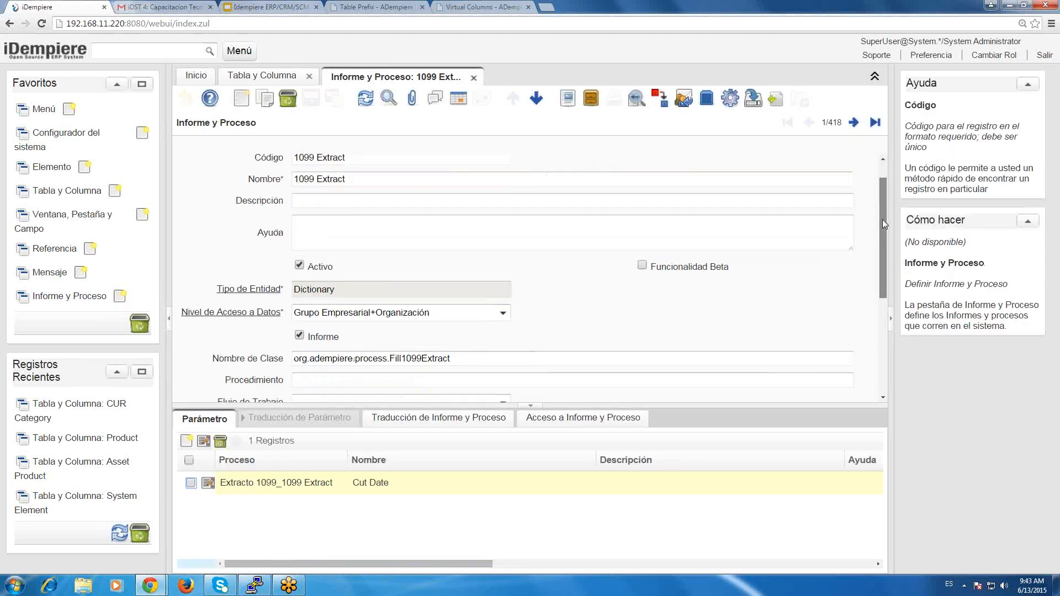
pyautogui.scroll(1, 886, 208)
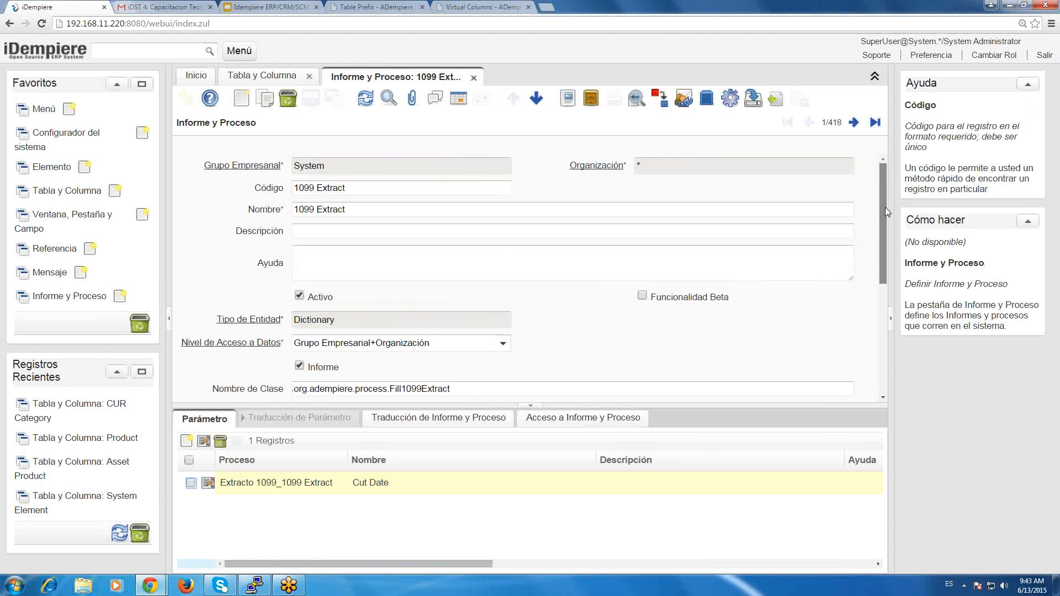
pyautogui.moveTo(885, 207); pyautogui.dragTo(886, 267)
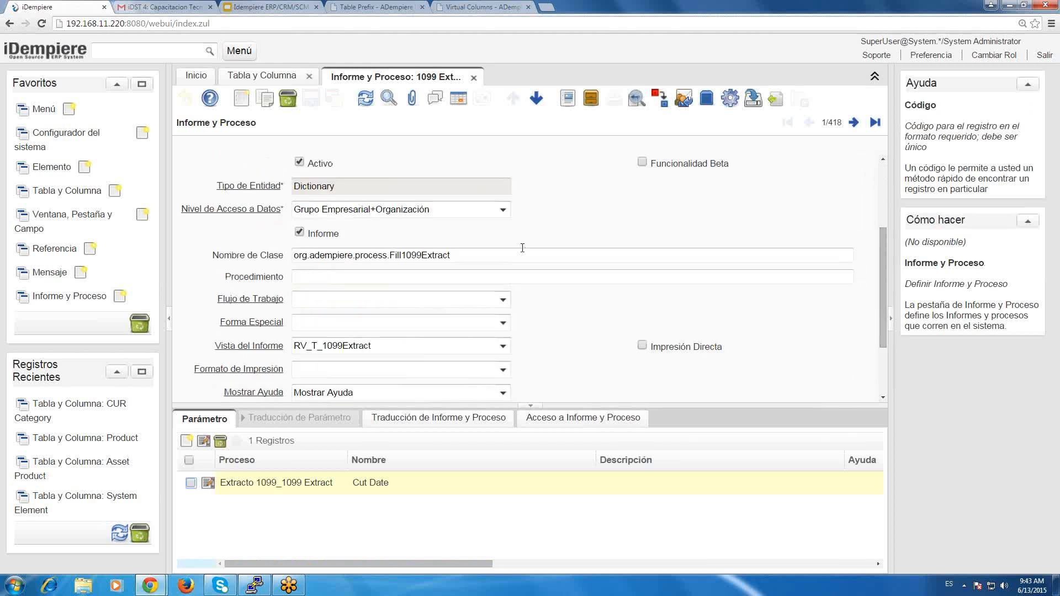
# Examine the Java class path in the 1099 Extract record's Nombre de Clase field by highlighting it, without editing it.
pyautogui.click(430, 257)
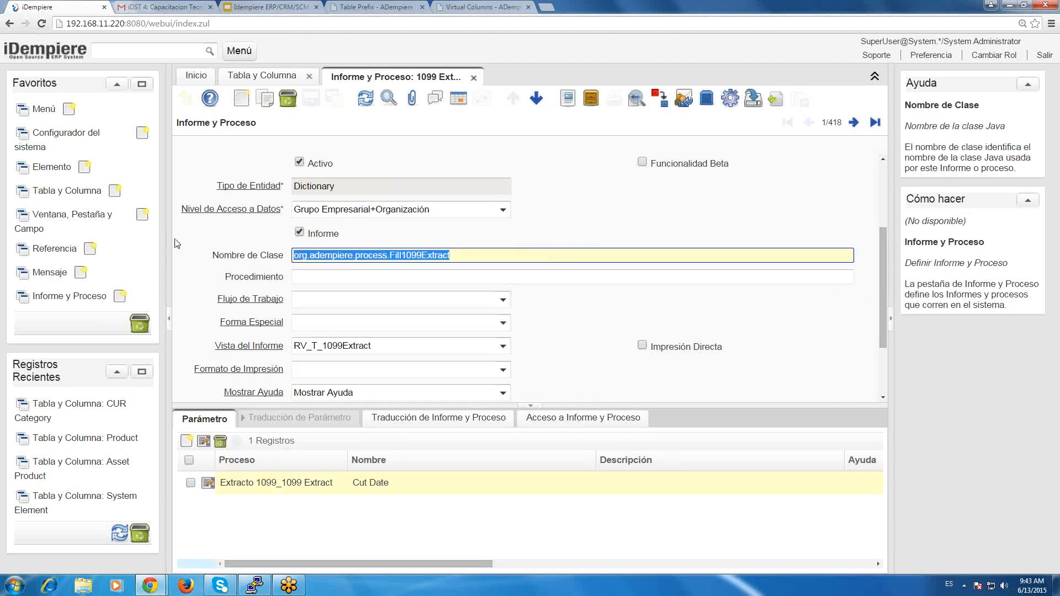
pyautogui.click(498, 258)
pyautogui.moveTo(475, 262); pyautogui.dragTo(262, 259)
pyautogui.moveTo(473, 255); pyautogui.dragTo(186, 230)
pyautogui.click(531, 251)
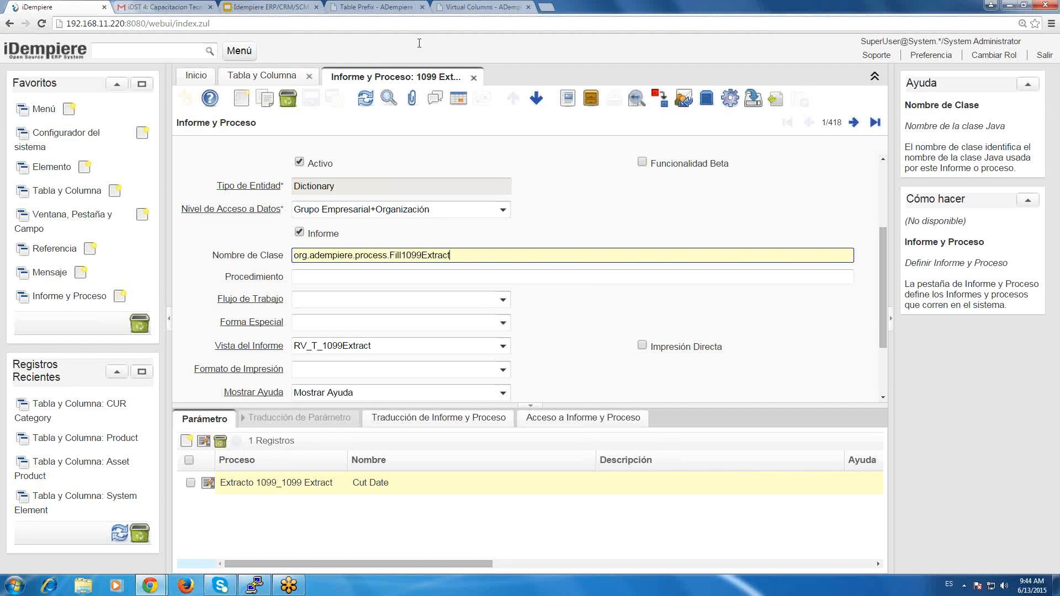
pyautogui.moveTo(473, 256); pyautogui.dragTo(294, 259)
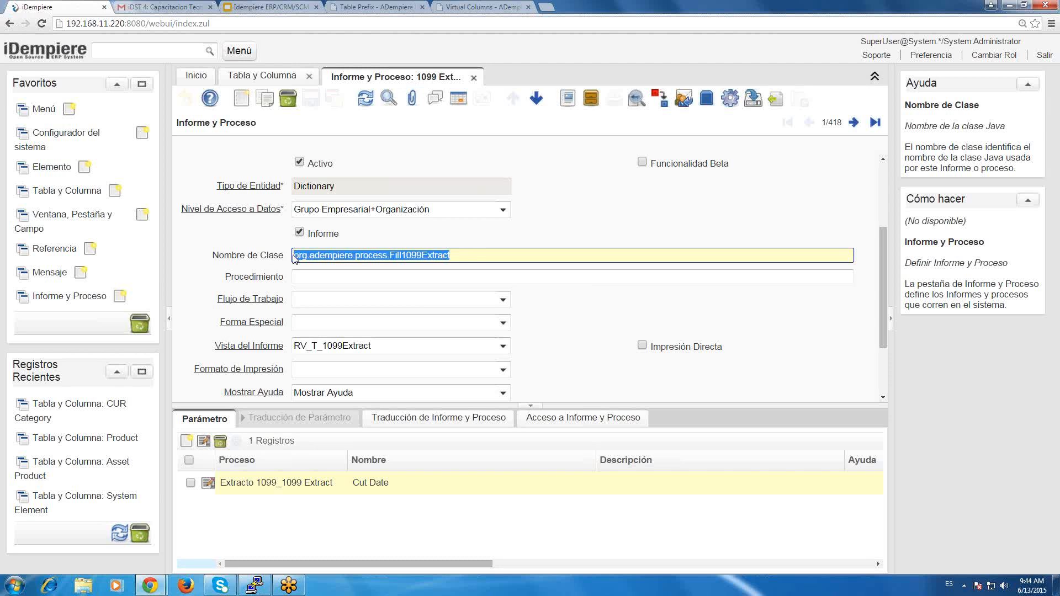
pyautogui.press('End')
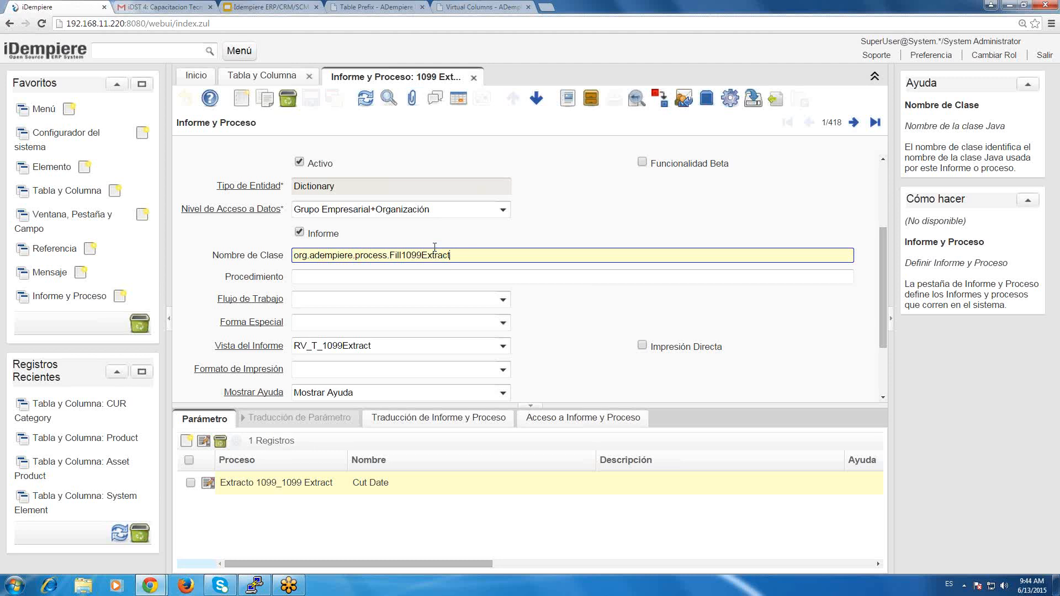
# Close the Informe y Proceso window and return to the Name column's Referencia and Proceso fields.
pyautogui.click(482, 70)
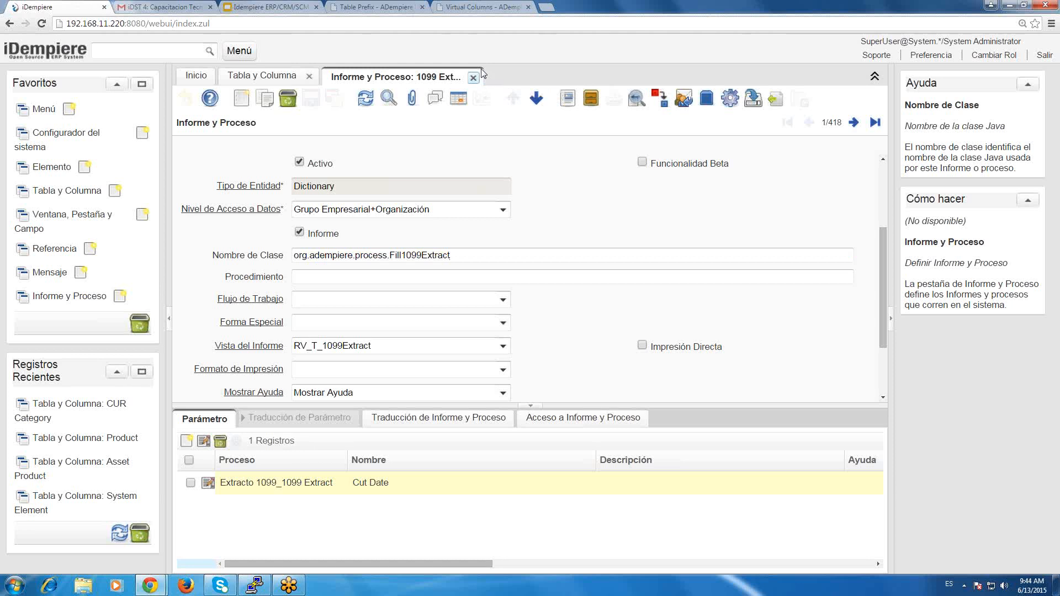
pyautogui.click(478, 75)
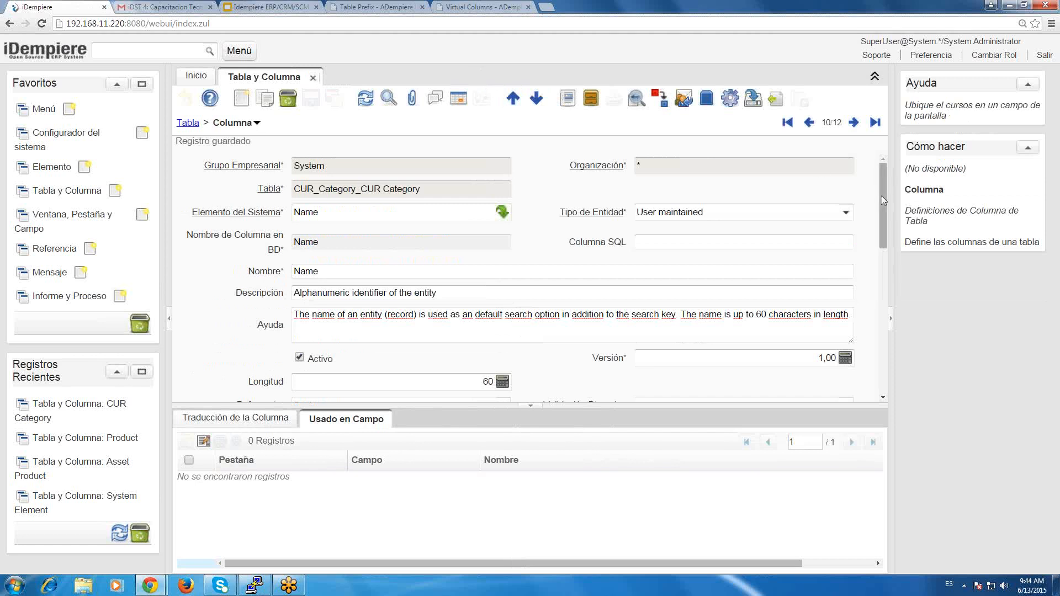
pyautogui.scroll(-3, 531, 285)
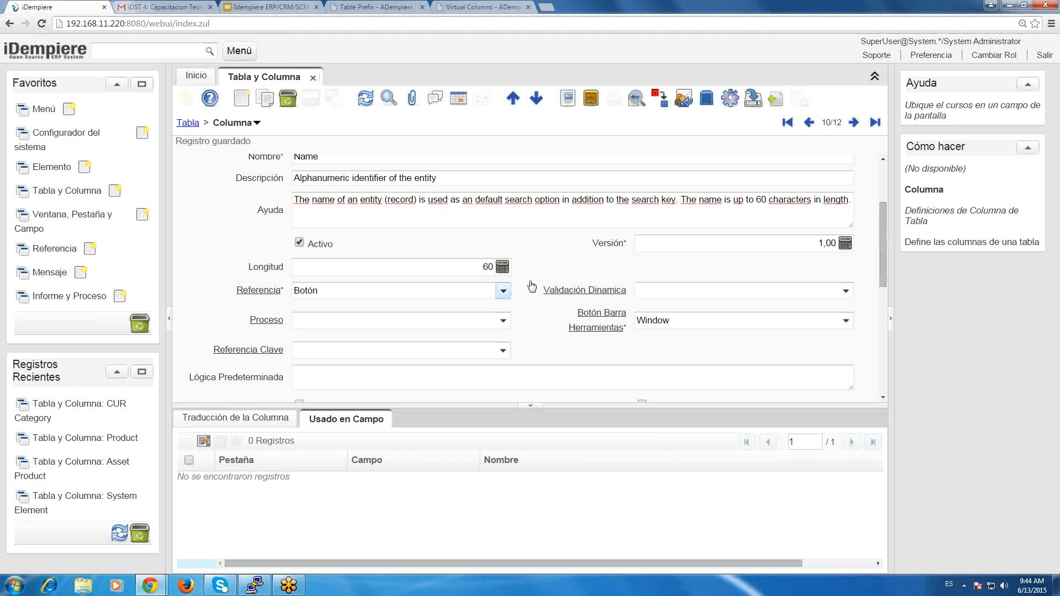
# Try Búsqueda and Cadena as the Name column's Referencia, comparing the fields each type offers and checking Longitud.
pyautogui.click(503, 290)
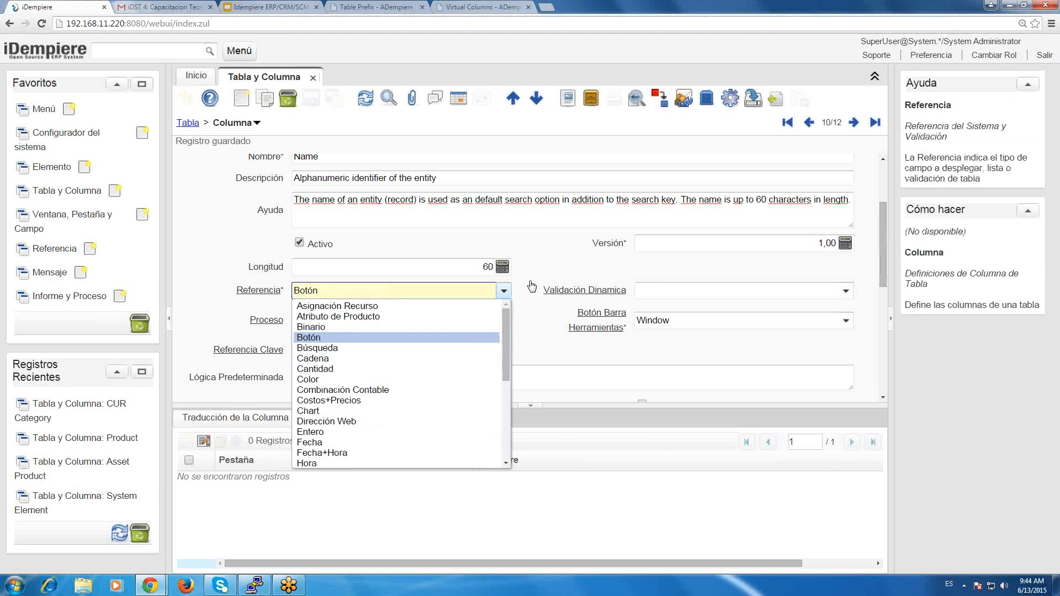
pyautogui.click(388, 354)
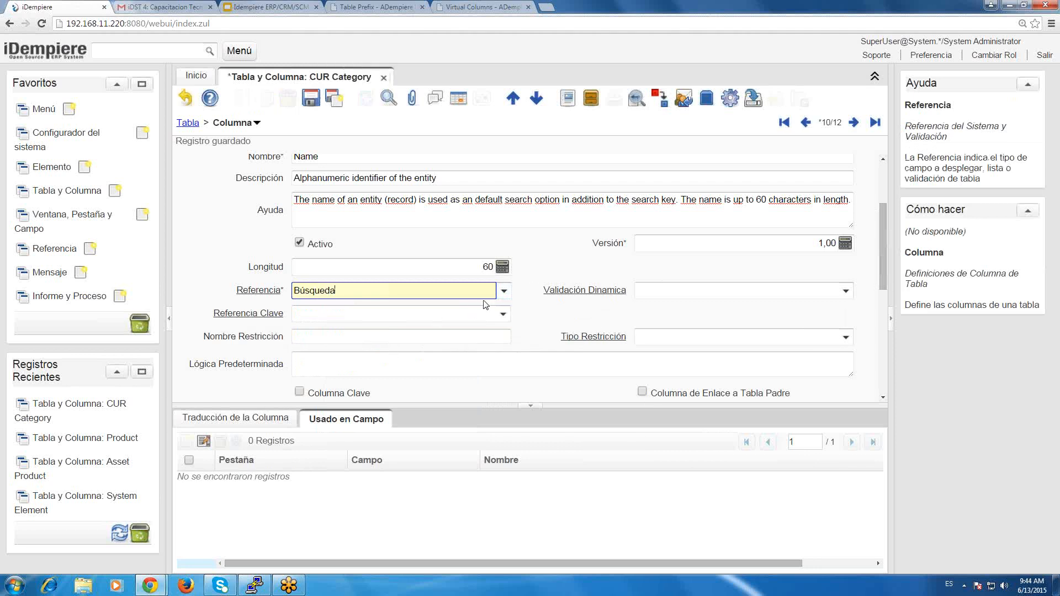
pyautogui.click(503, 290)
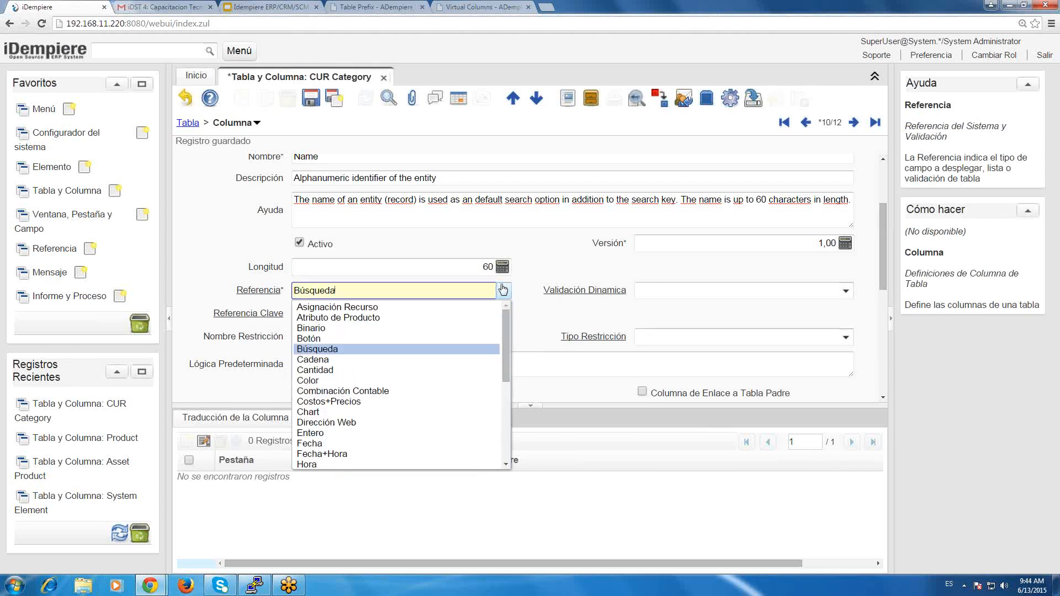
pyautogui.click(336, 359)
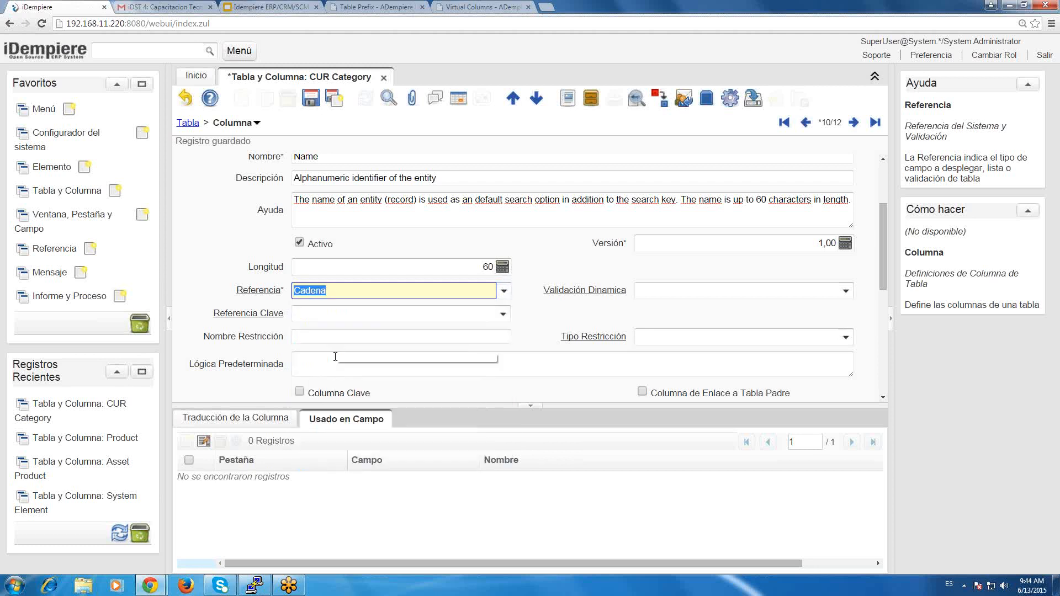
pyautogui.click(354, 265)
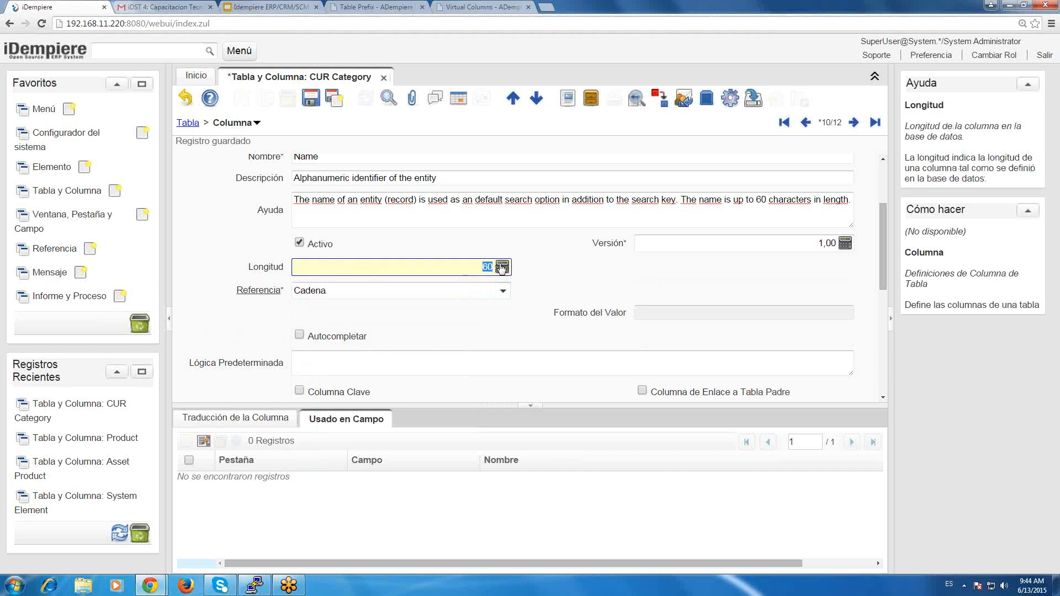
# Try Cantidad and Color as the Name column's Referencia to compare their type-specific fields.
pyautogui.click(504, 292)
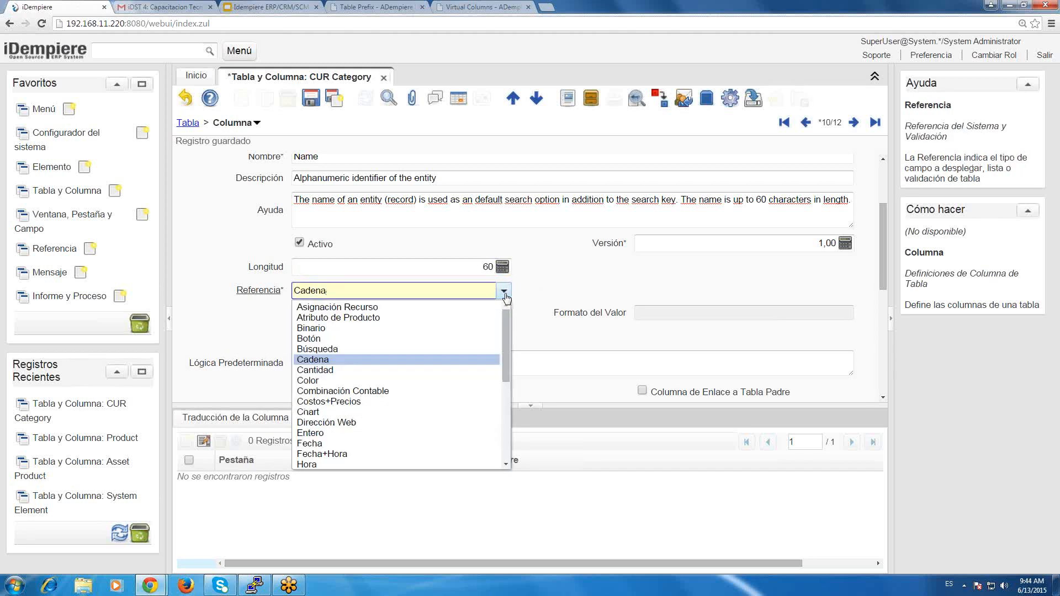
pyautogui.click(354, 370)
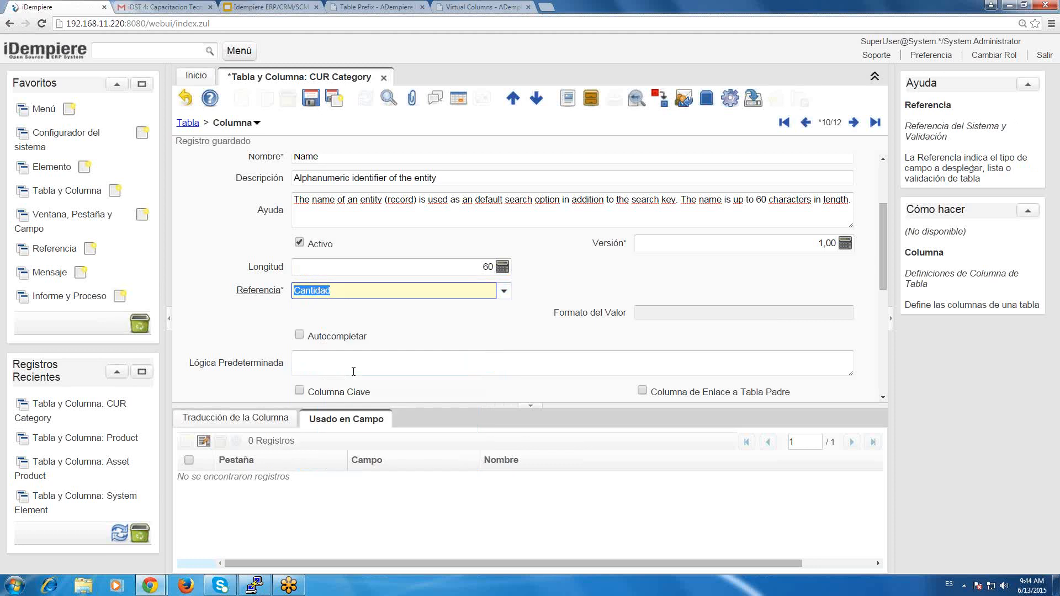
pyautogui.click(500, 293)
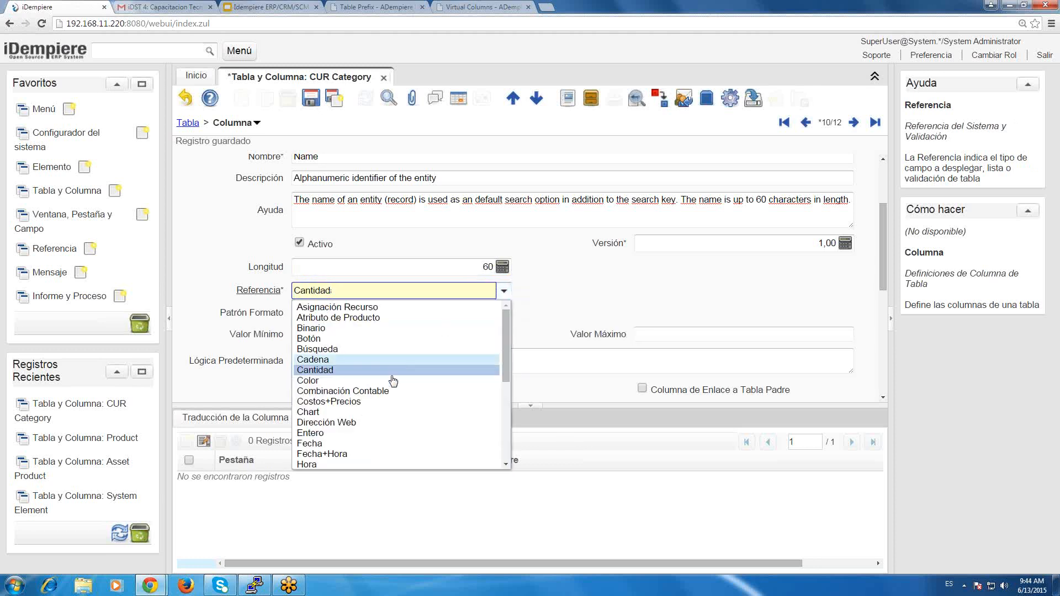
pyautogui.click(393, 381)
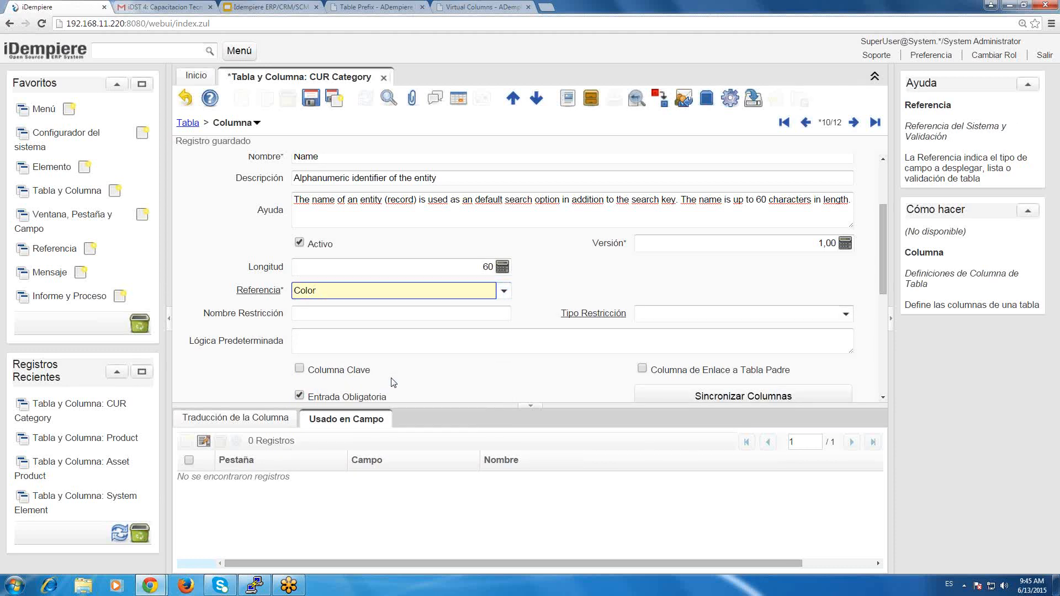
# Try Combinación Contable as the Name column's Referencia, and look at the Inicio page before returning to the column record.
pyautogui.click(498, 289)
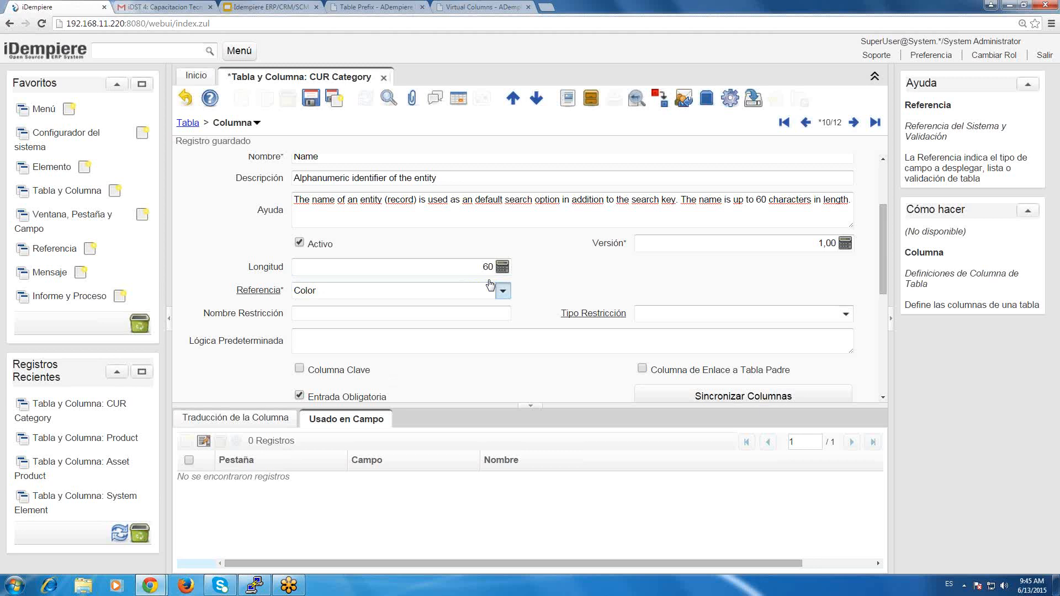
pyautogui.click(490, 284)
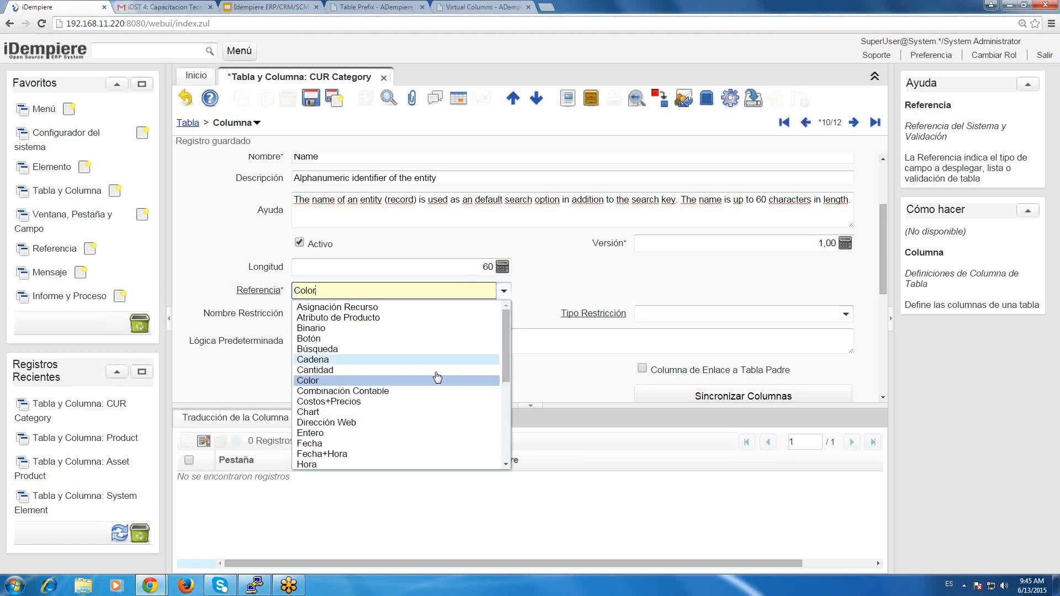
pyautogui.click(422, 401)
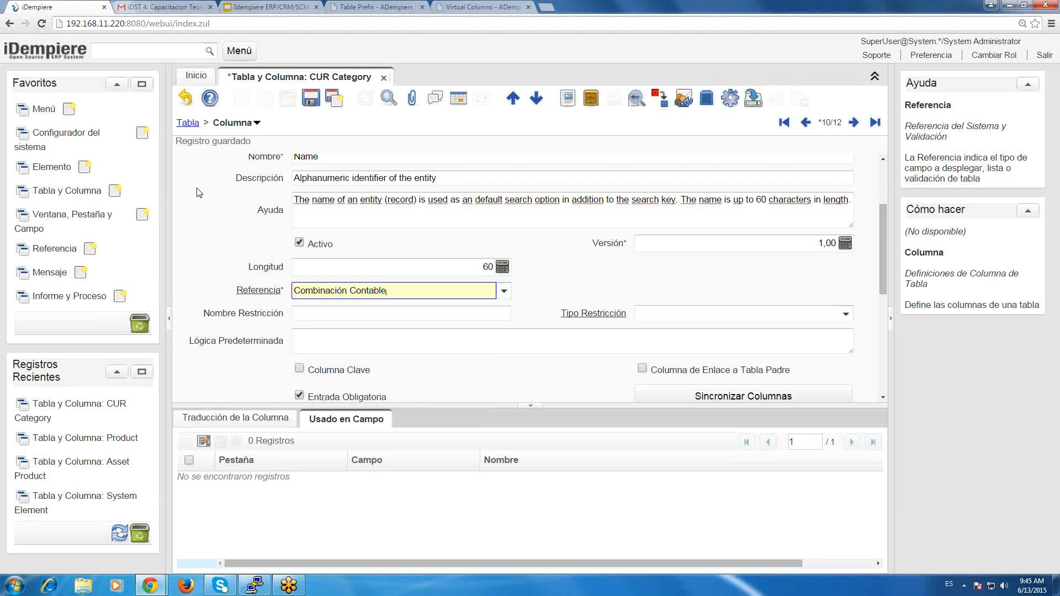
pyautogui.click(199, 77)
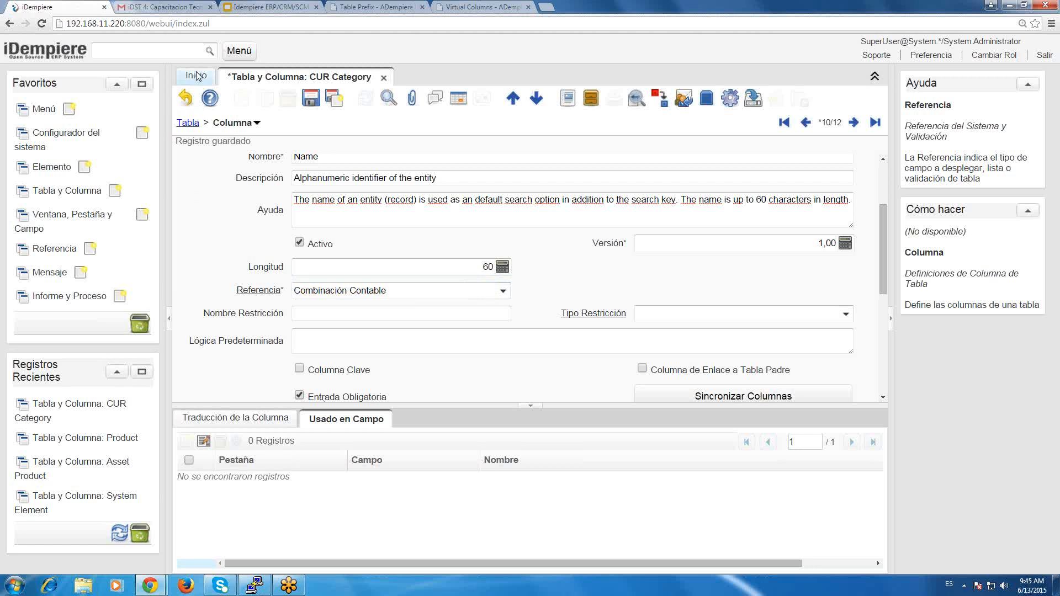
pyautogui.click(197, 76)
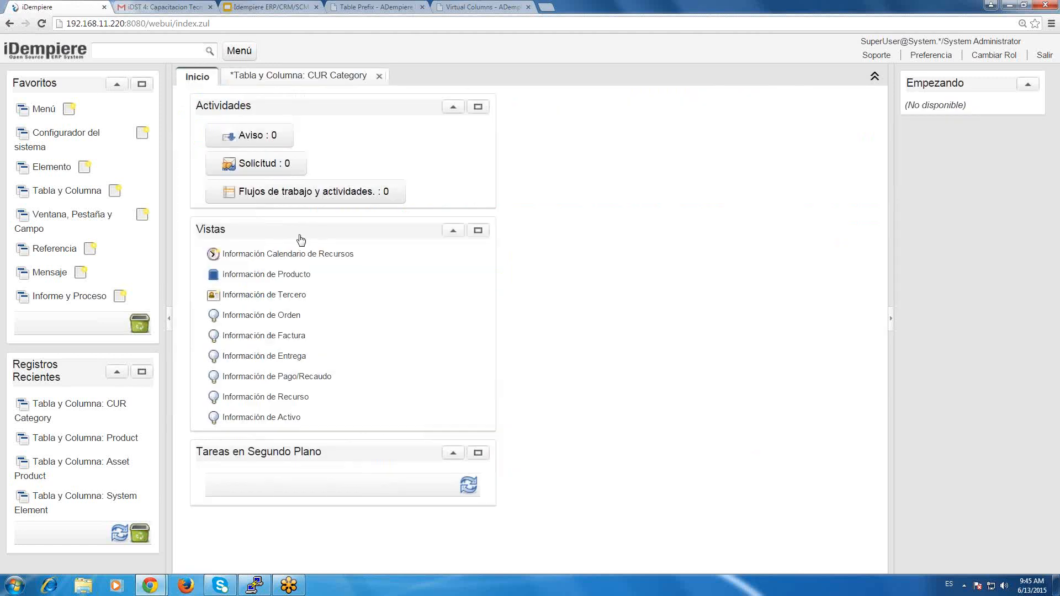
pyautogui.click(267, 76)
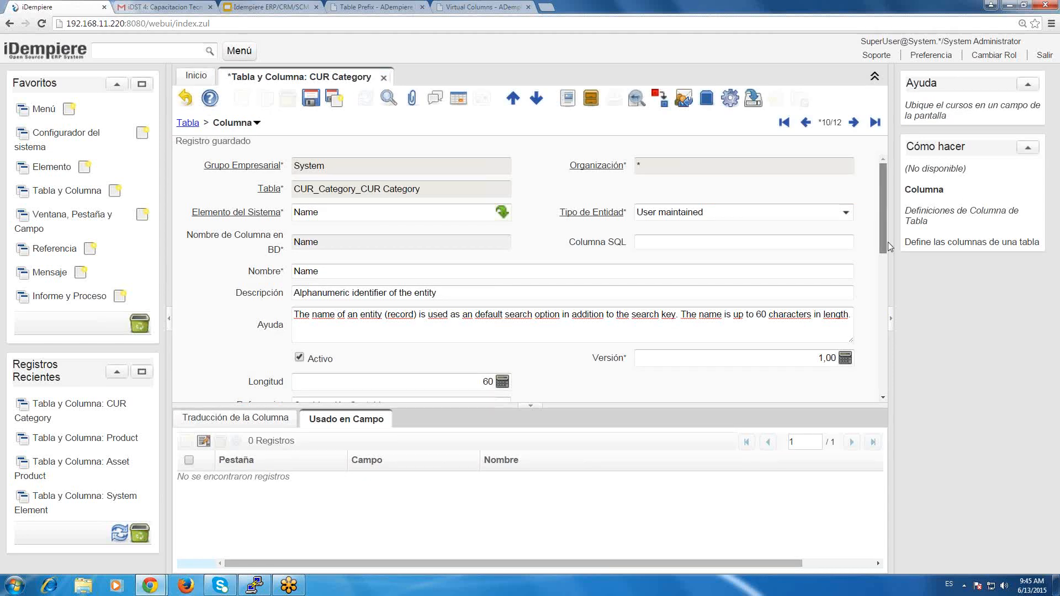
# Try Costos+Precios as the Name column's Referencia, examine Patrón Formato, and review the other reference types without choosing one.
pyautogui.scroll(-5, 889, 247)
pyautogui.click(504, 271)
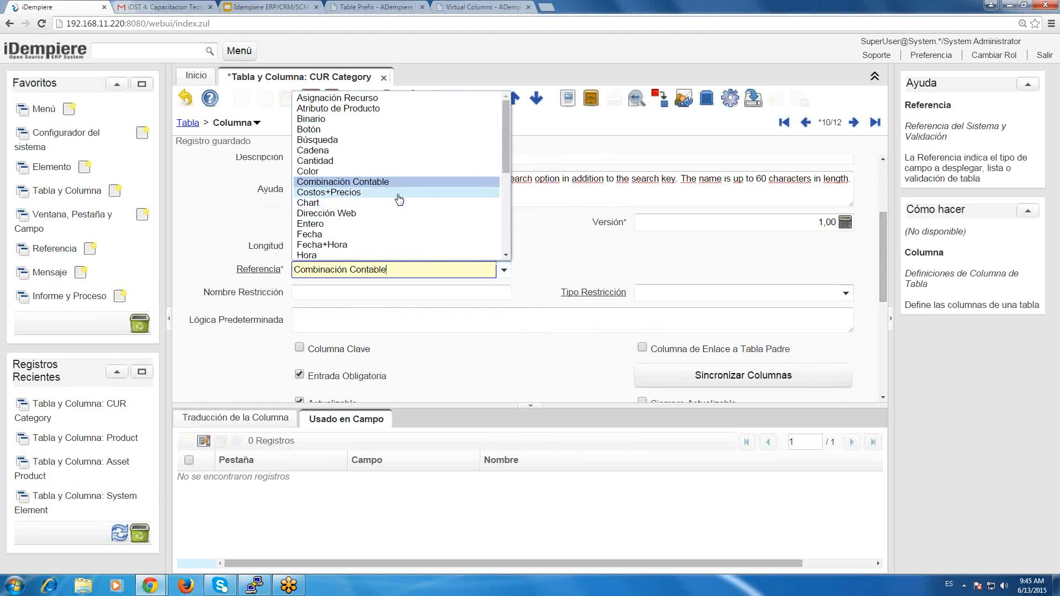
pyautogui.click(398, 194)
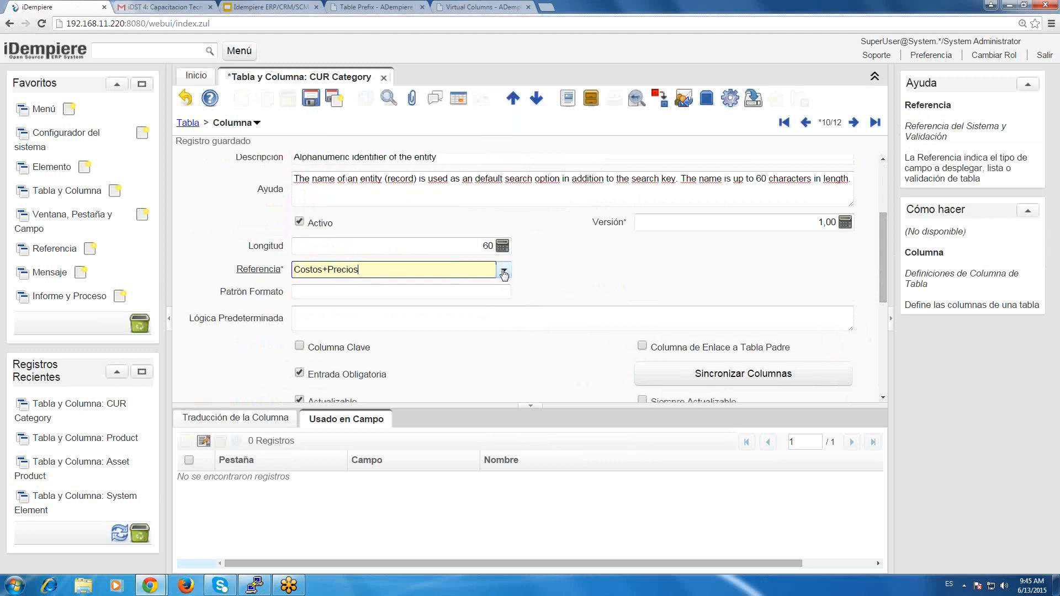
pyautogui.click(471, 286)
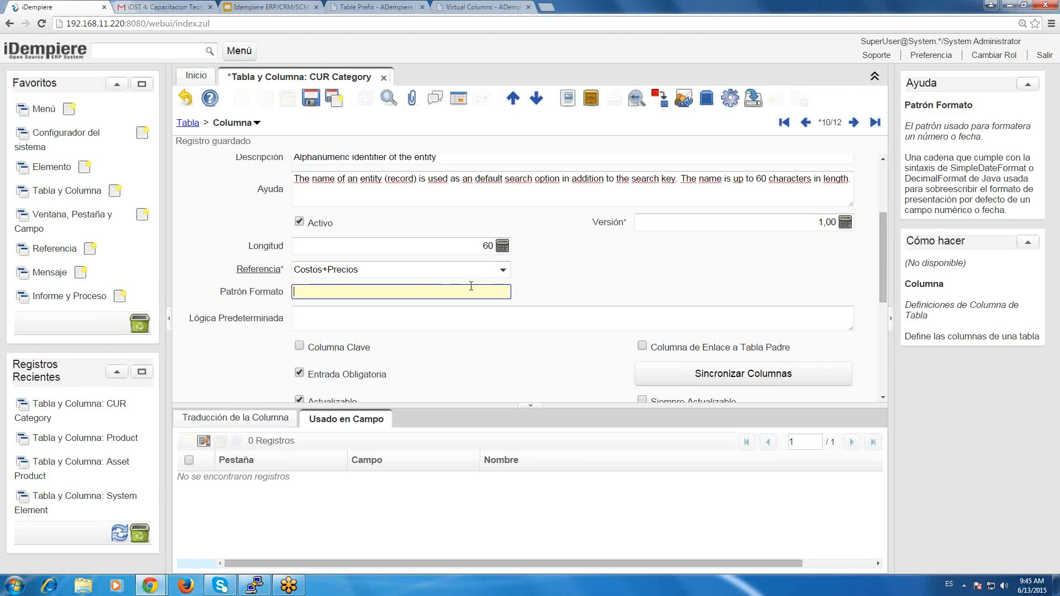
pyautogui.hotkey('shift', 'Tab')
pyautogui.hotkey('alt', 'Down')
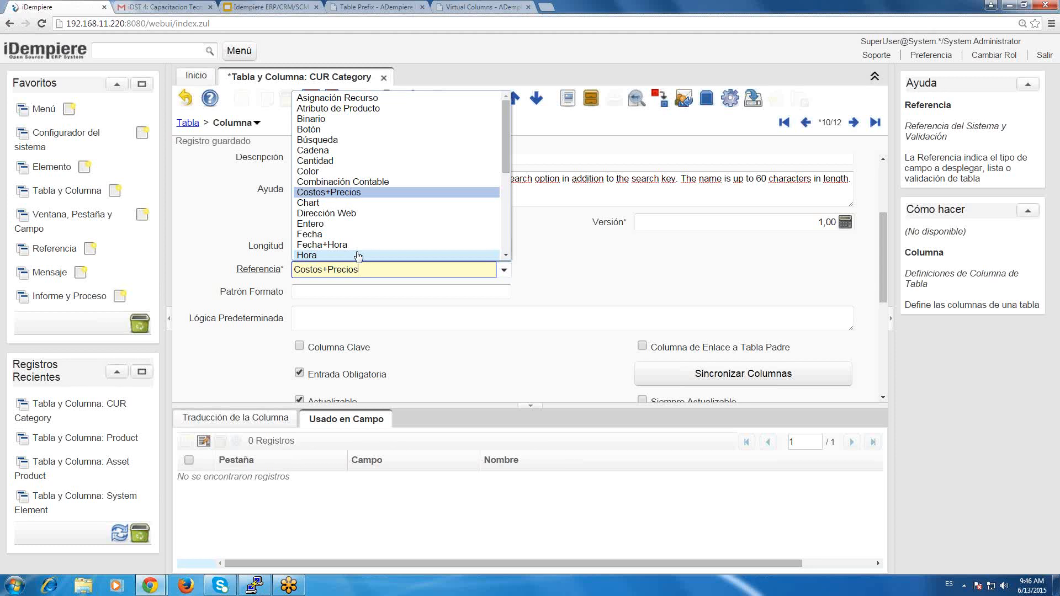
pyautogui.click(723, 290)
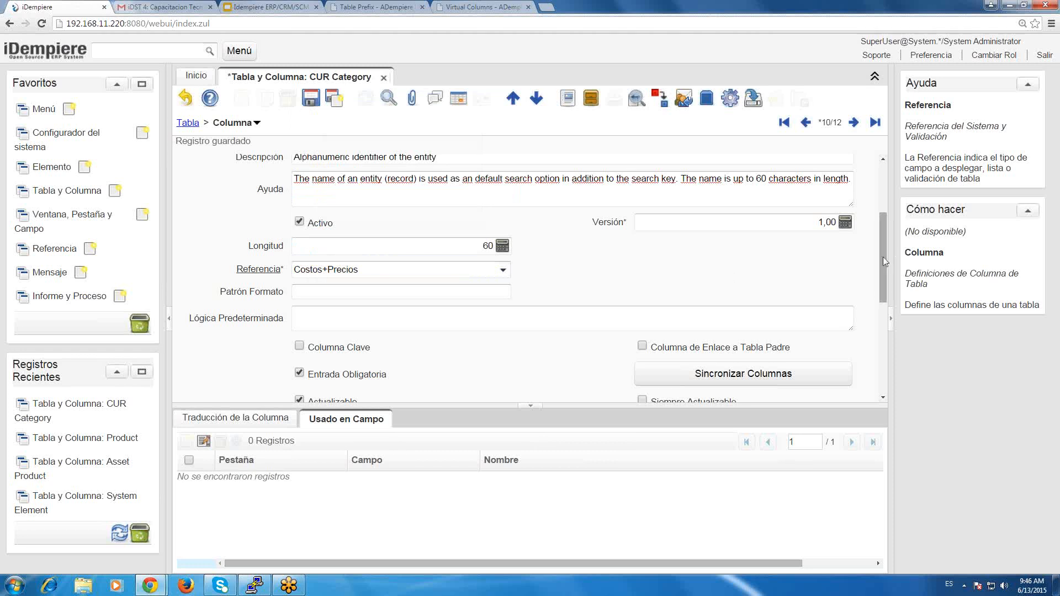
# Discard the unsaved Referencia changes on the Name column and view the help for Referencia Clave.
pyautogui.moveTo(883, 267); pyautogui.dragTo(903, 379)
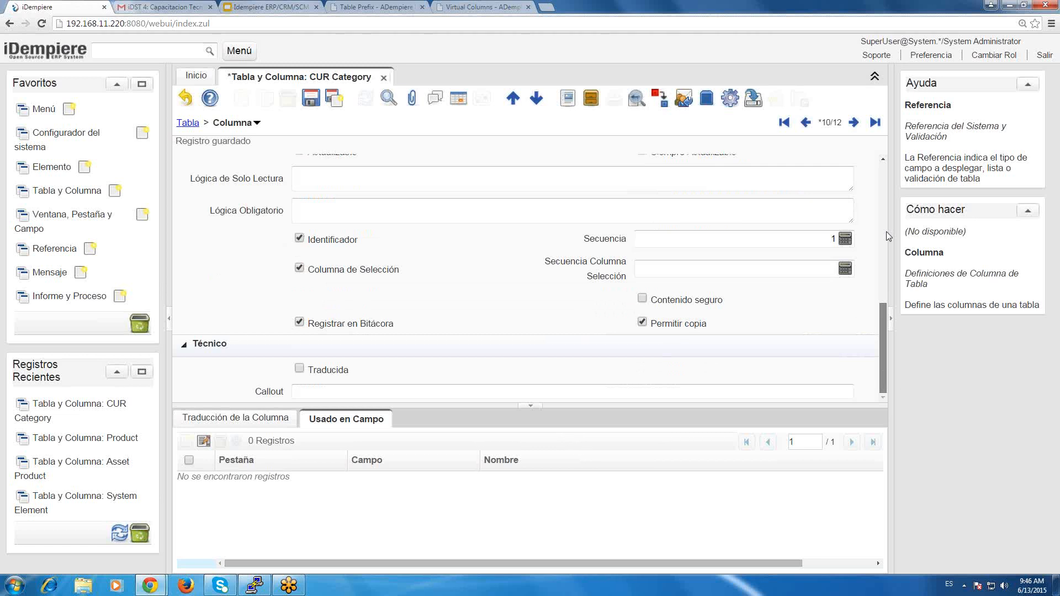
pyautogui.scroll(5, 886, 231)
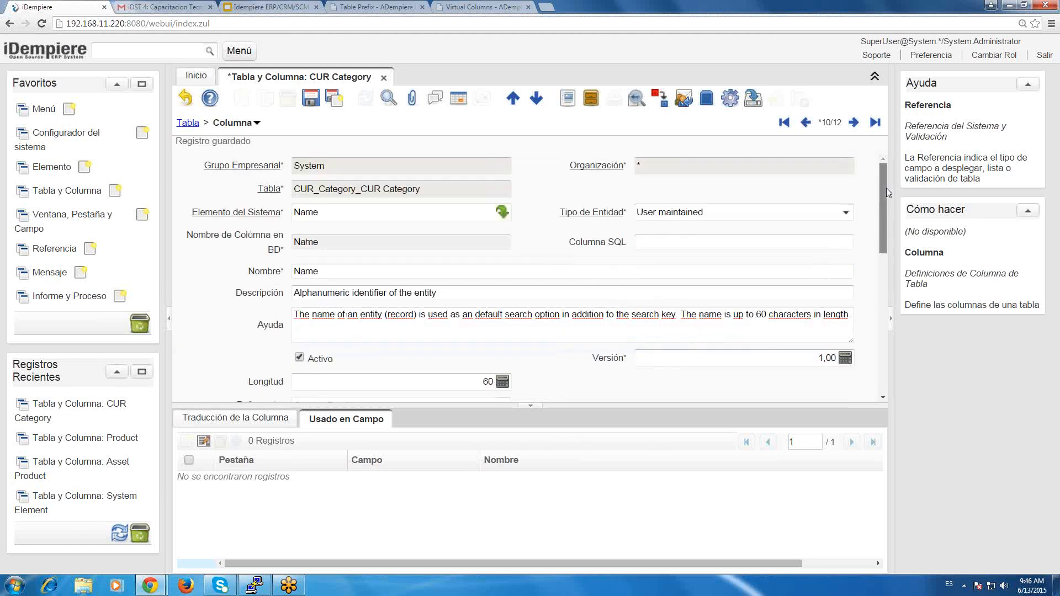
pyautogui.click(190, 101)
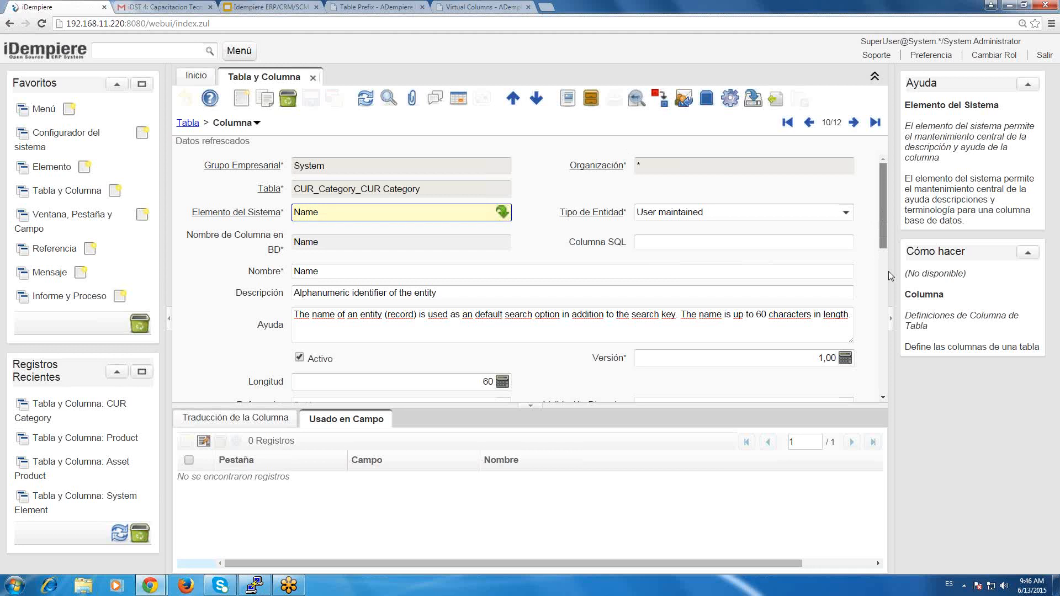
pyautogui.scroll(-5, 889, 270)
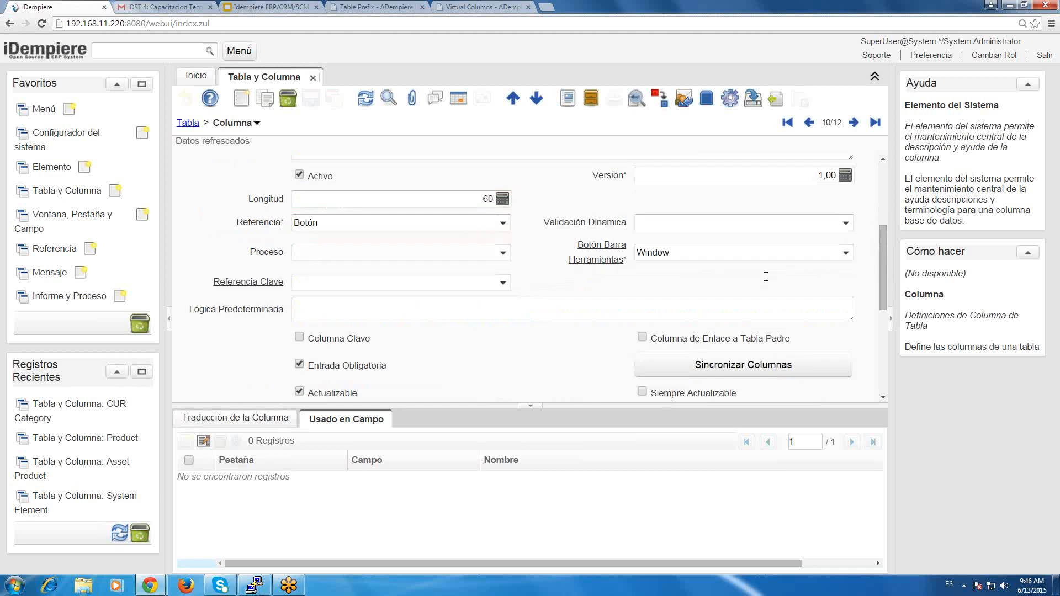
pyautogui.click(495, 284)
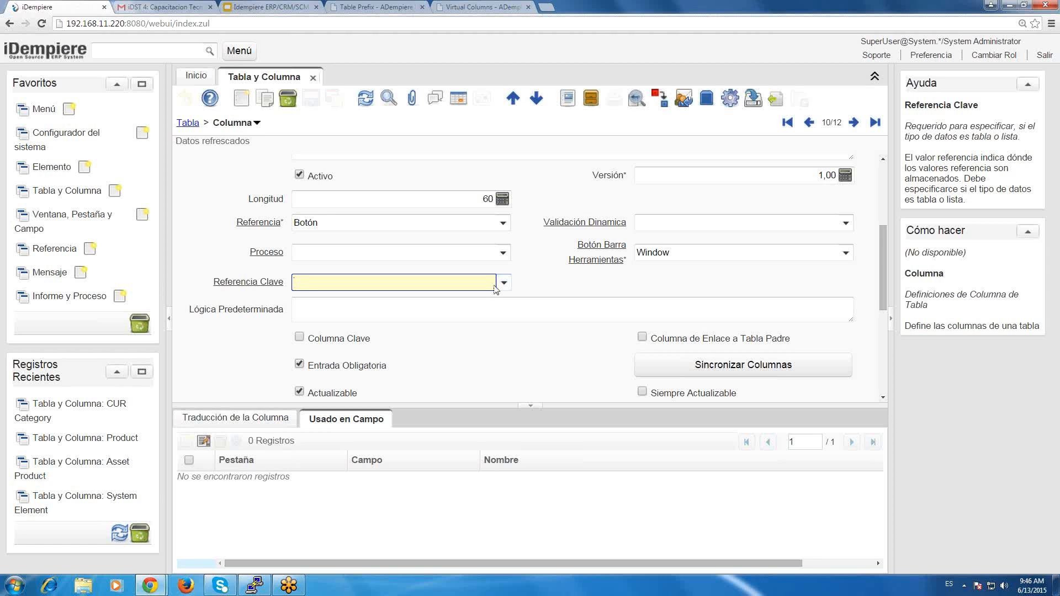
# Open Ventana, Pestaña y Campo from the favorites with an unfiltered search and examine the 1099 Box record's Descripción and Ayuda fields.
pyautogui.click(47, 209)
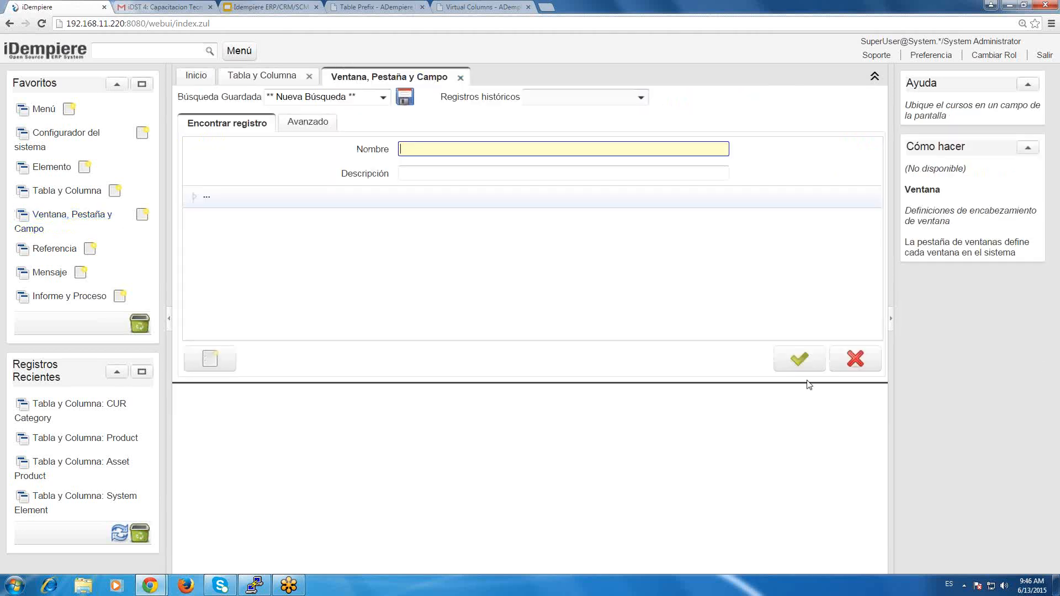
pyautogui.click(804, 356)
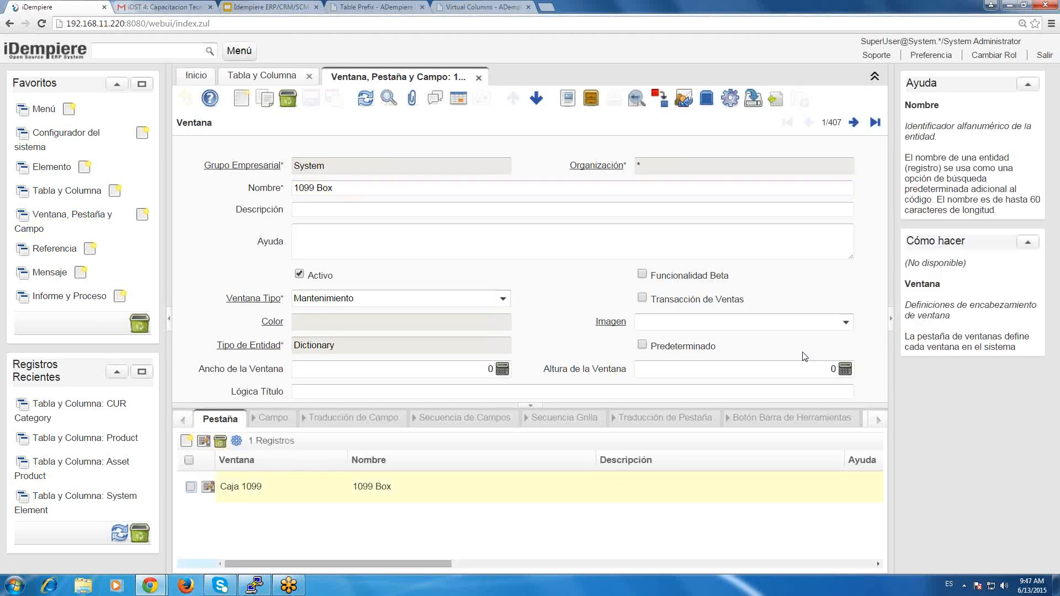
pyautogui.click(631, 209)
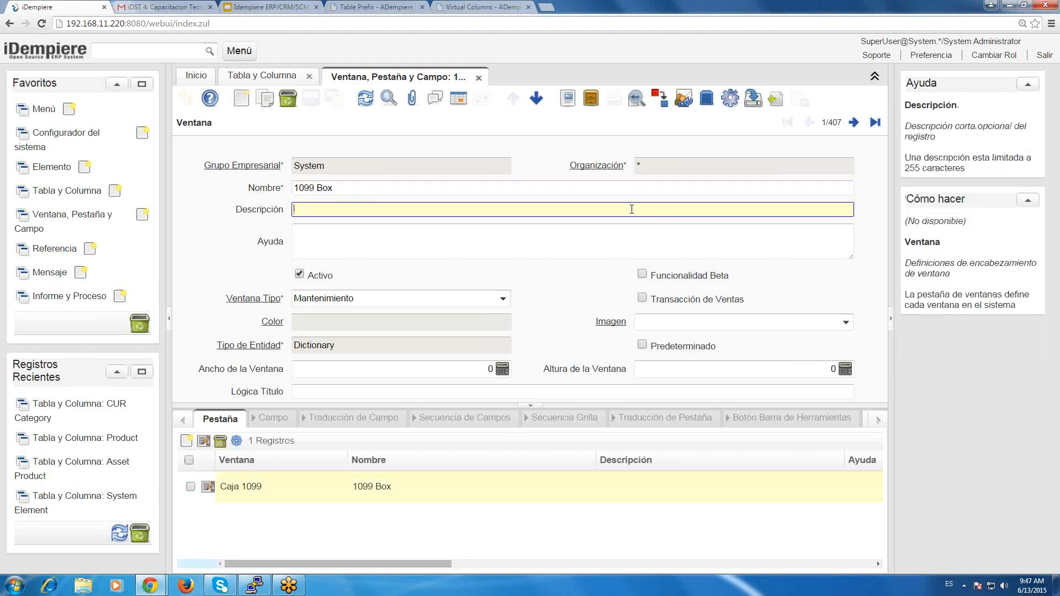
pyautogui.click(539, 243)
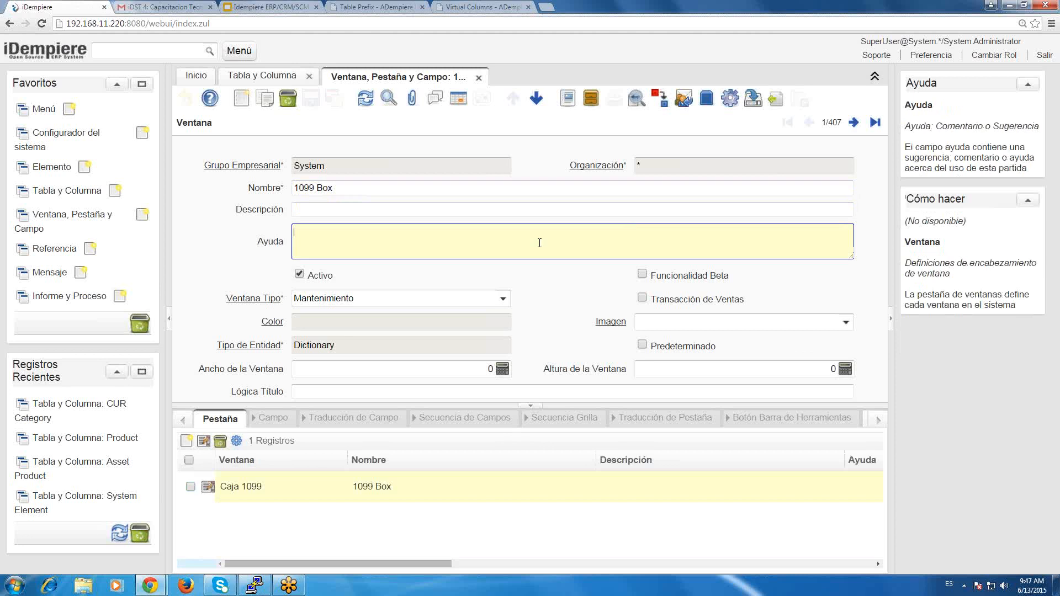
pyautogui.click(276, 220)
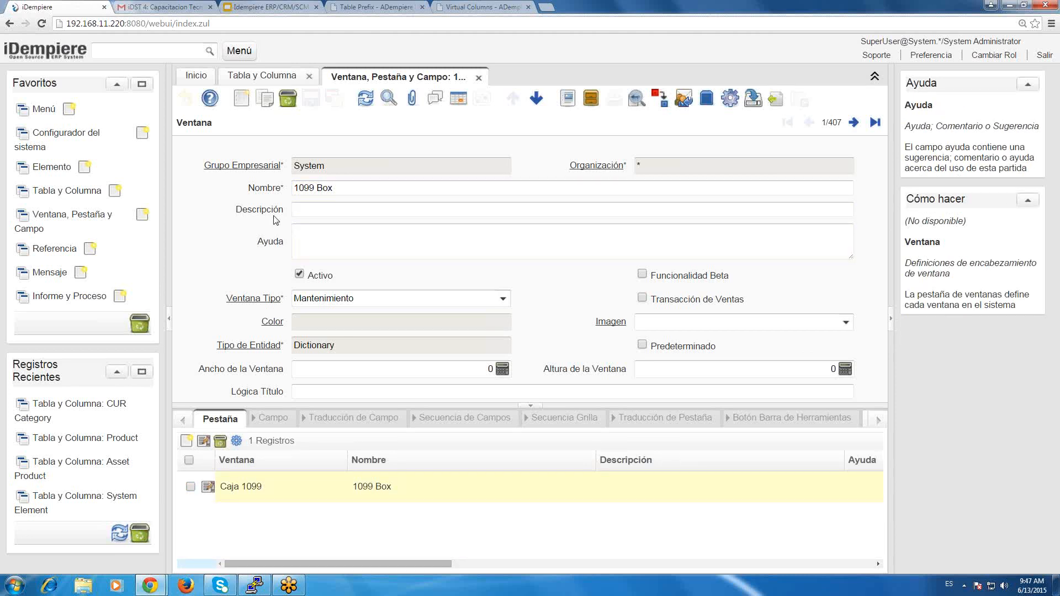